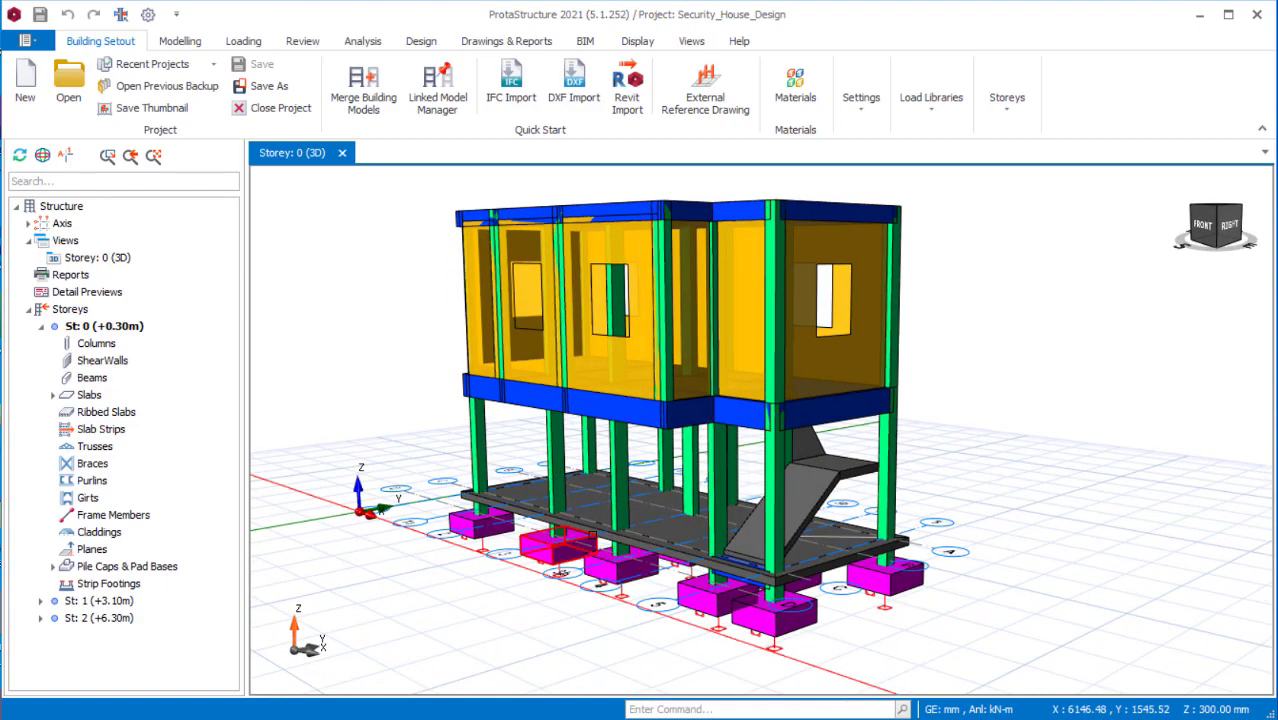
# Orbit the 3D security house model to view its right side and switch to the AutoCAD drawing 3 BEDROOMS FLAT FOR STRUCTURE.dwg.
pyautogui.moveTo(838, 588)
pyautogui.mouseDown(button='middle')
pyautogui.moveTo(797, 548)
pyautogui.moveTo(985, 481)
pyautogui.moveTo(820, 566)
pyautogui.moveTo(693, 533)
pyautogui.moveTo(581, 539)
pyautogui.mouseUp(button='middle')
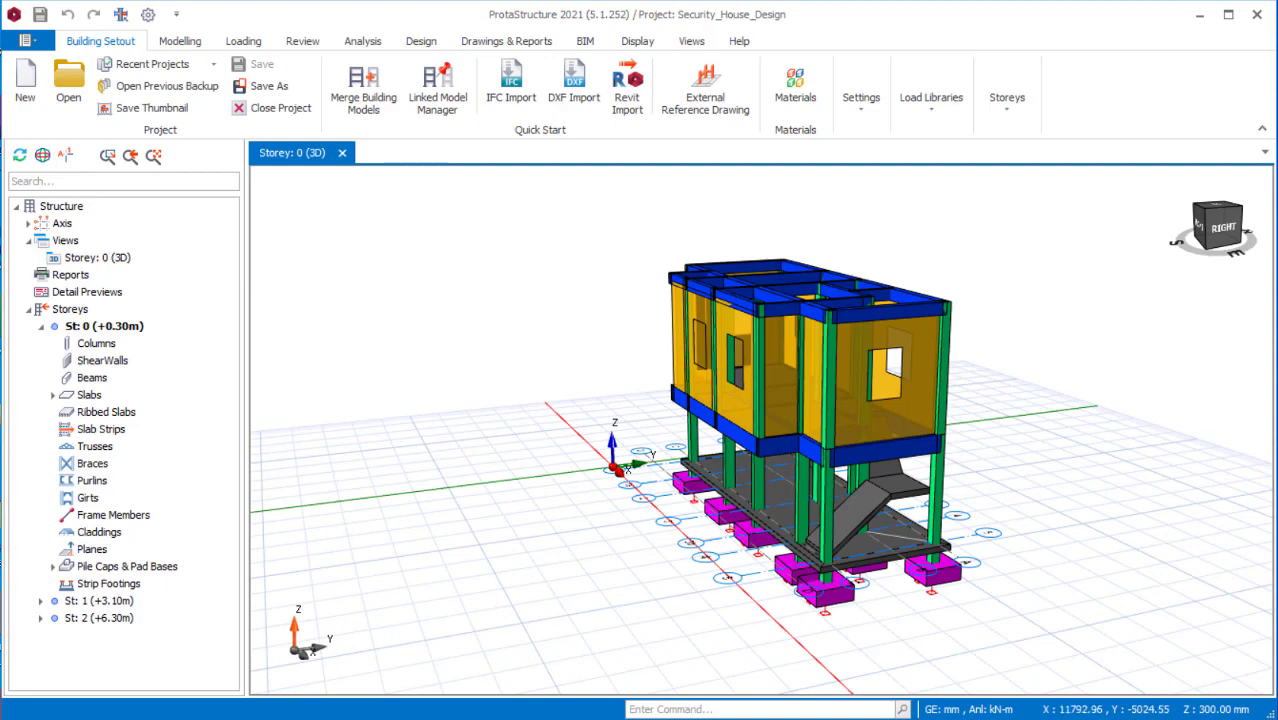
pyautogui.click(262, 719)
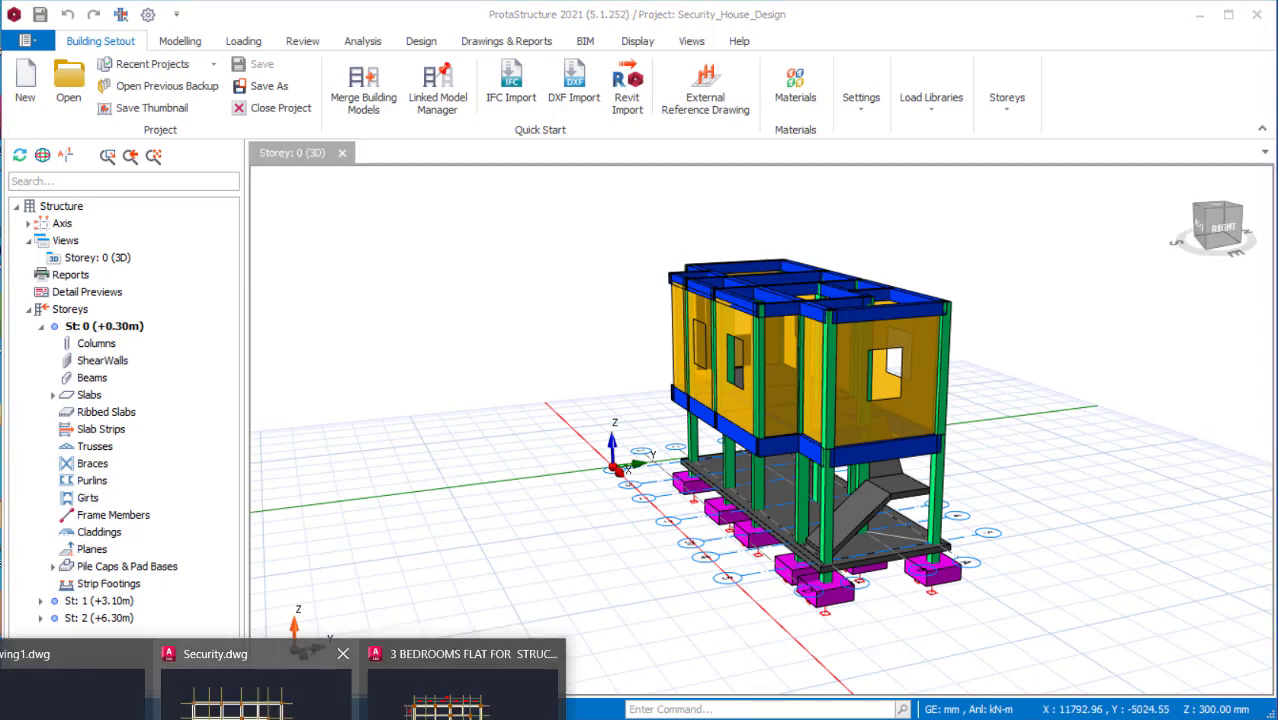
pyautogui.click(460, 690)
# Examine the floor plan's grid lines, the horizontal and vertical axis spacings, and the column positions.
pyautogui.scroll(3, 590, 387)
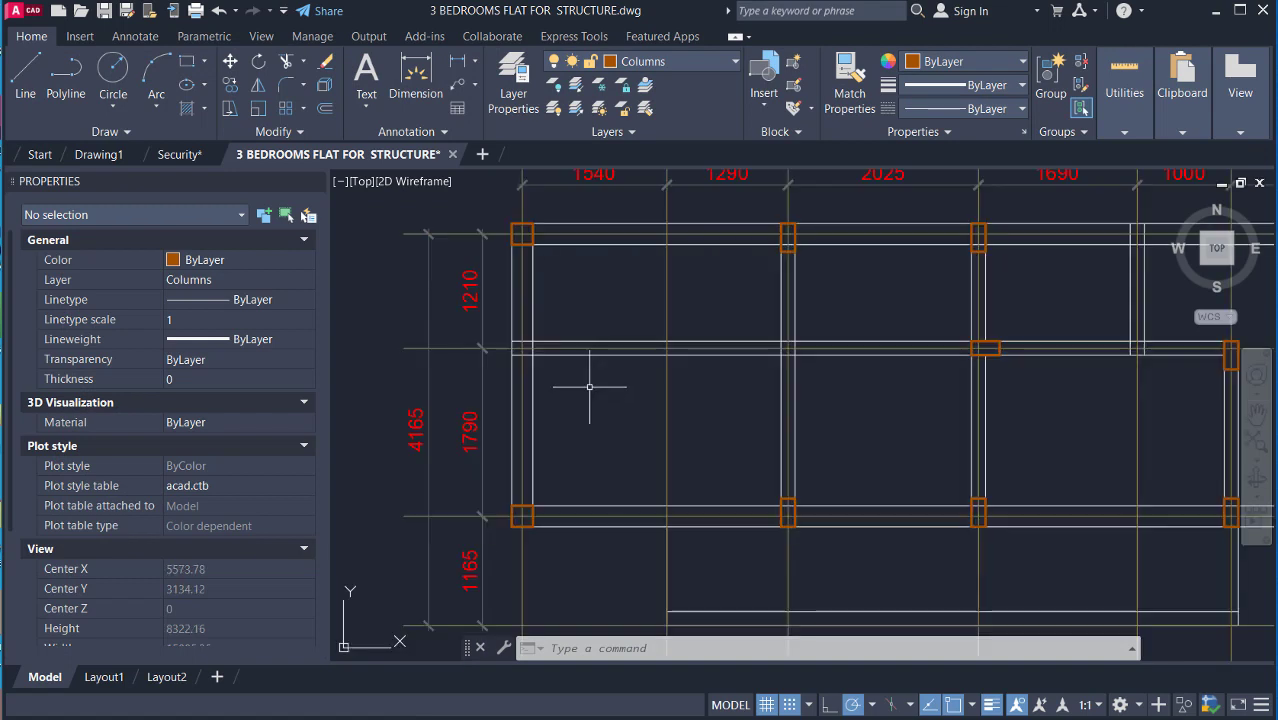
pyautogui.scroll(-3, 590, 387)
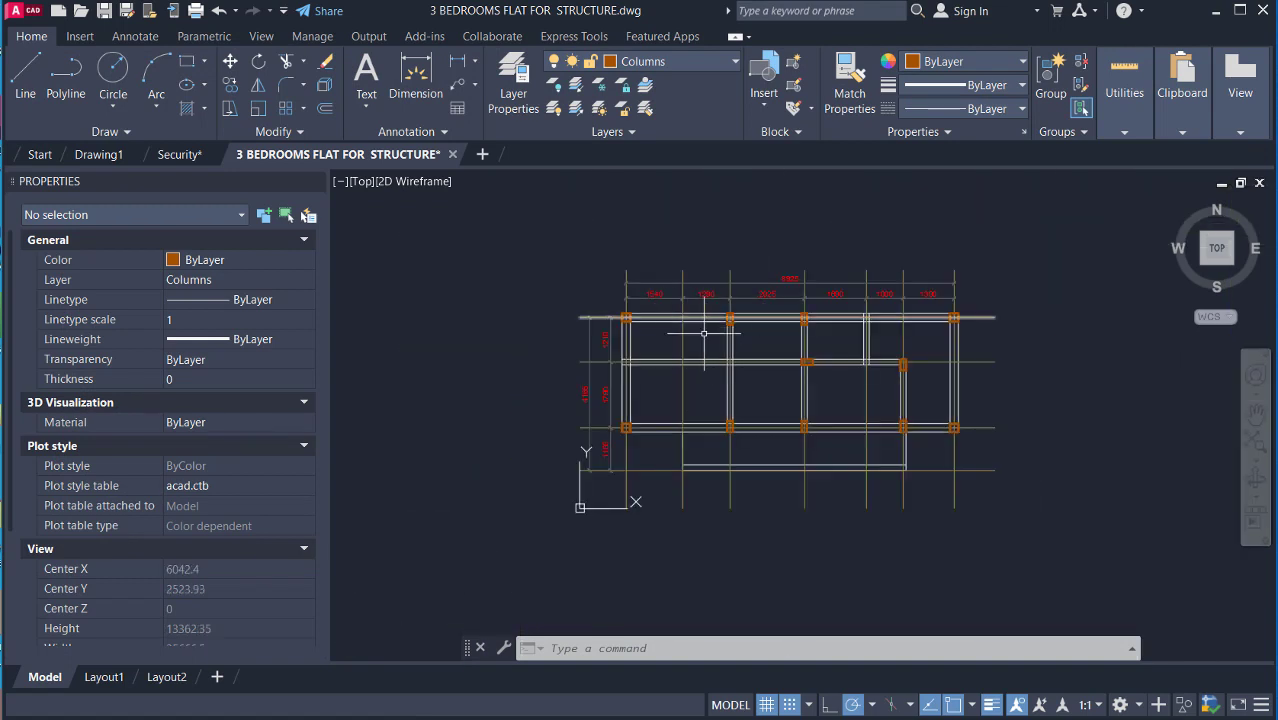
pyautogui.scroll(3, 845, 340)
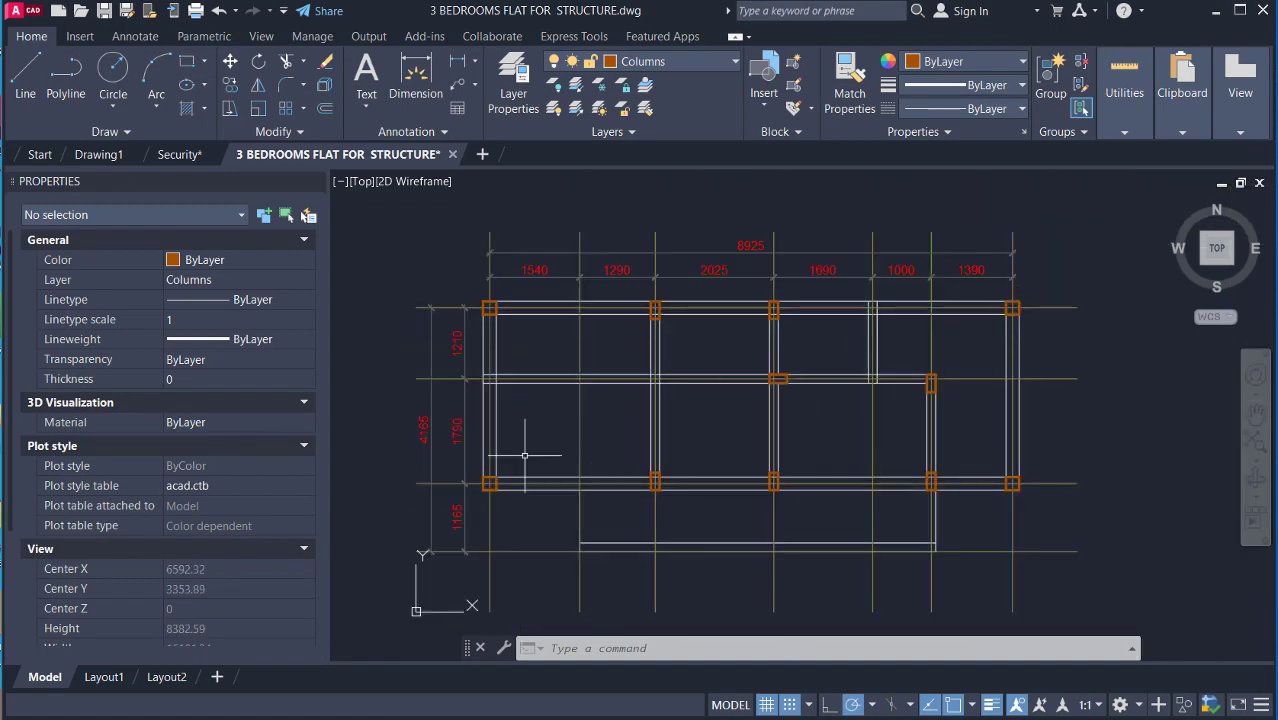
pyautogui.scroll(2, 499, 294)
pyautogui.scroll(-2, 590, 296)
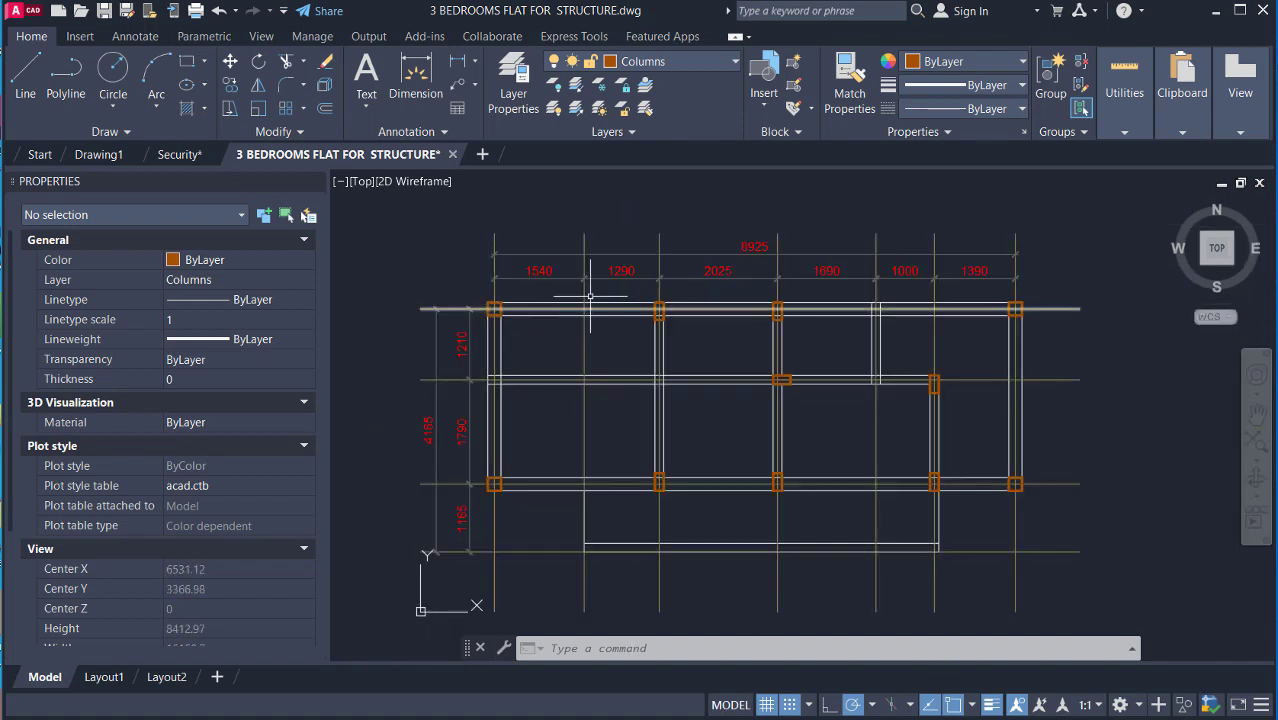
pyautogui.scroll(3, 752, 254)
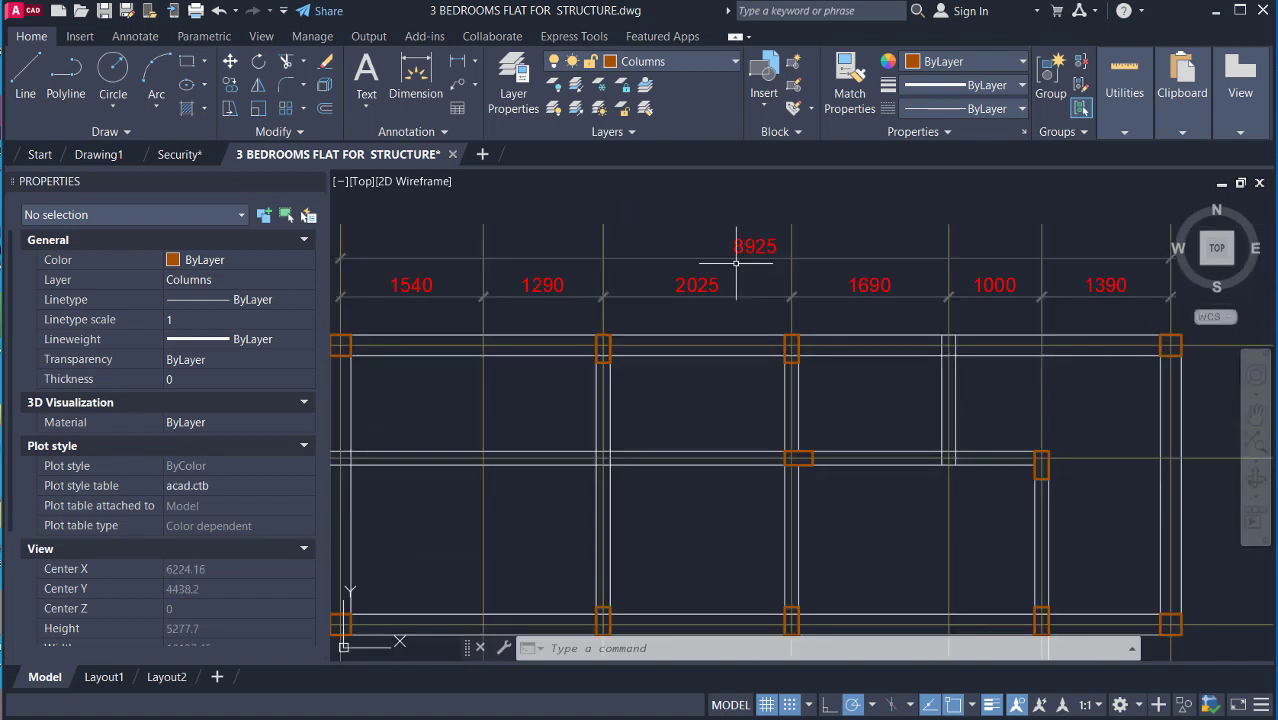
pyautogui.scroll(-3, 736, 263)
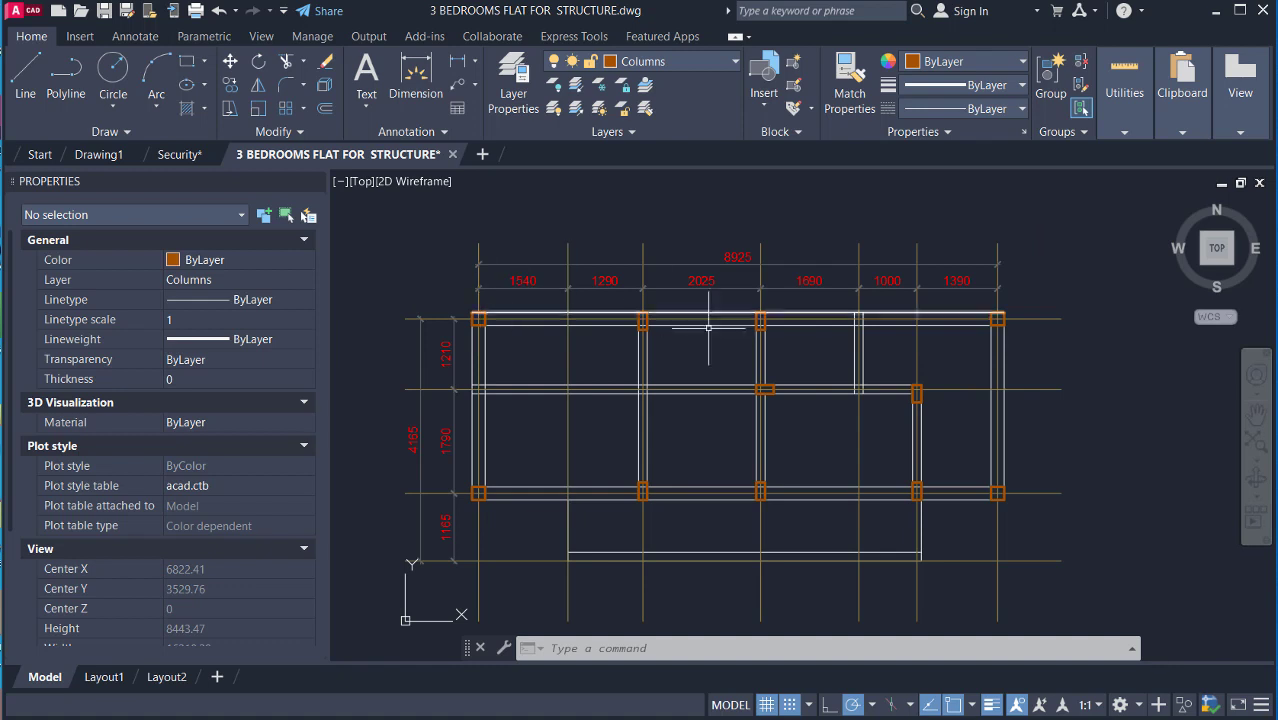
pyautogui.scroll(6, 410, 435)
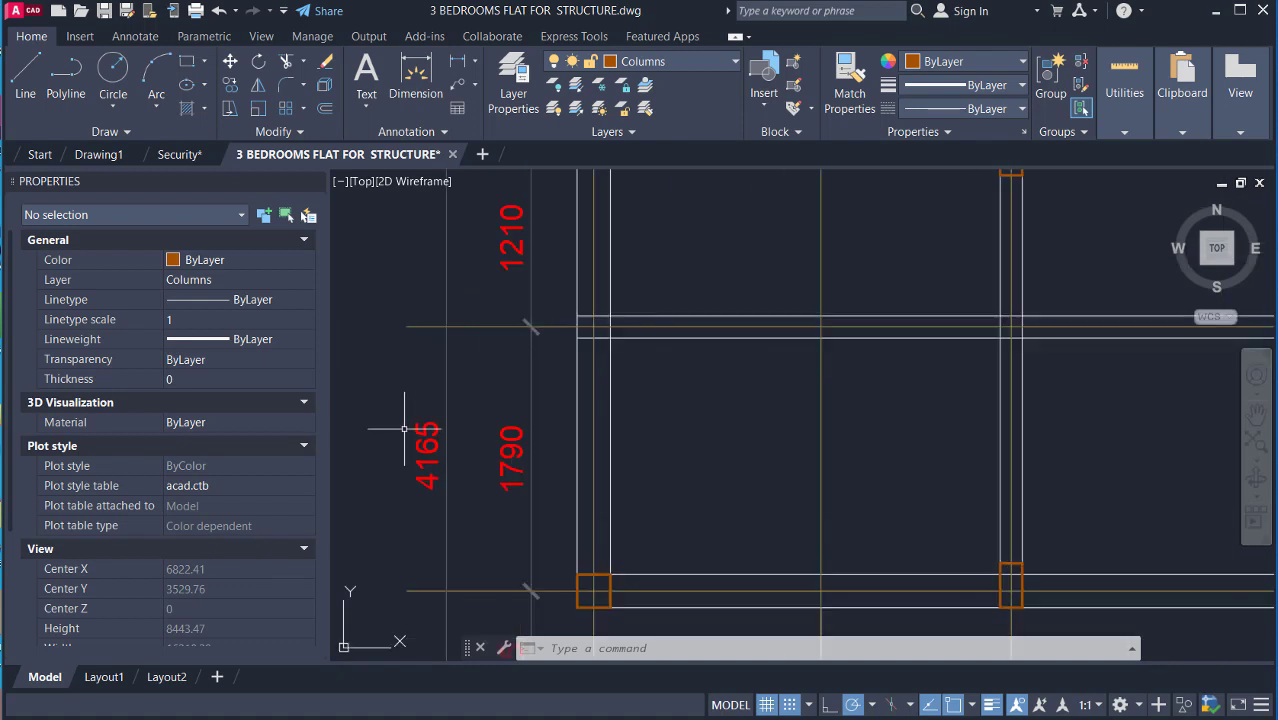
pyautogui.scroll(-5, 472, 412)
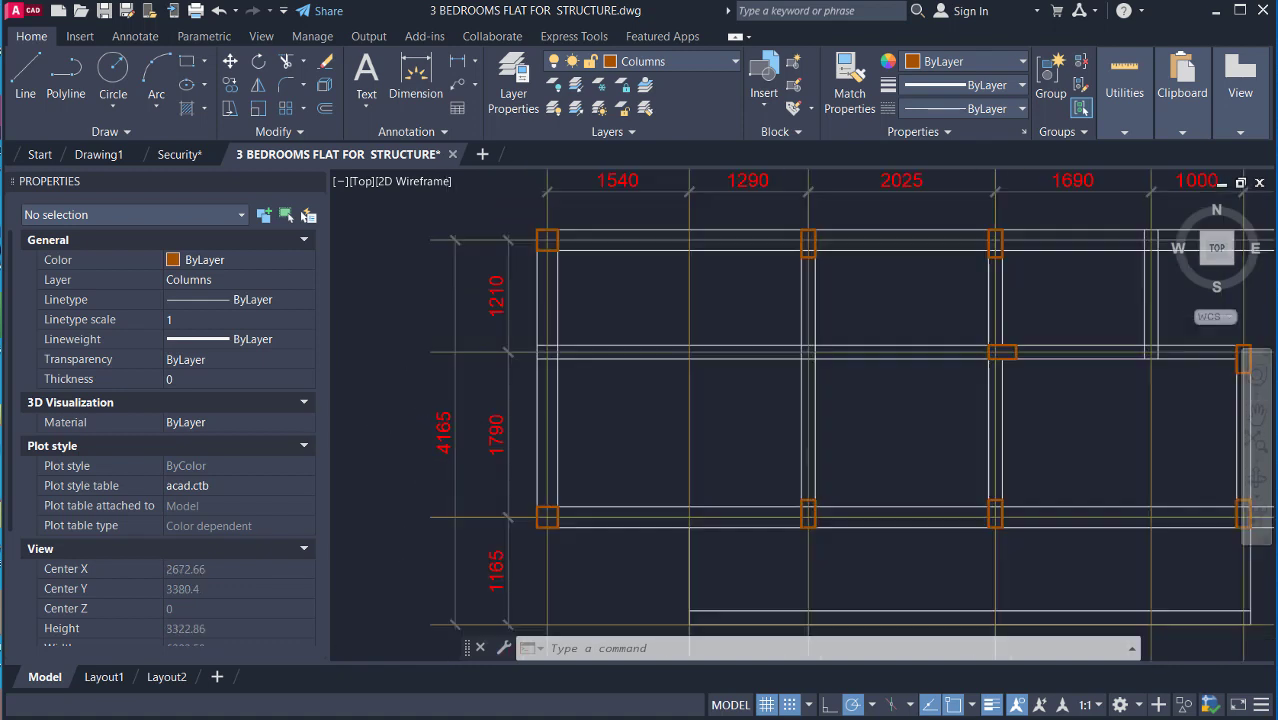
pyautogui.scroll(1, 605, 422)
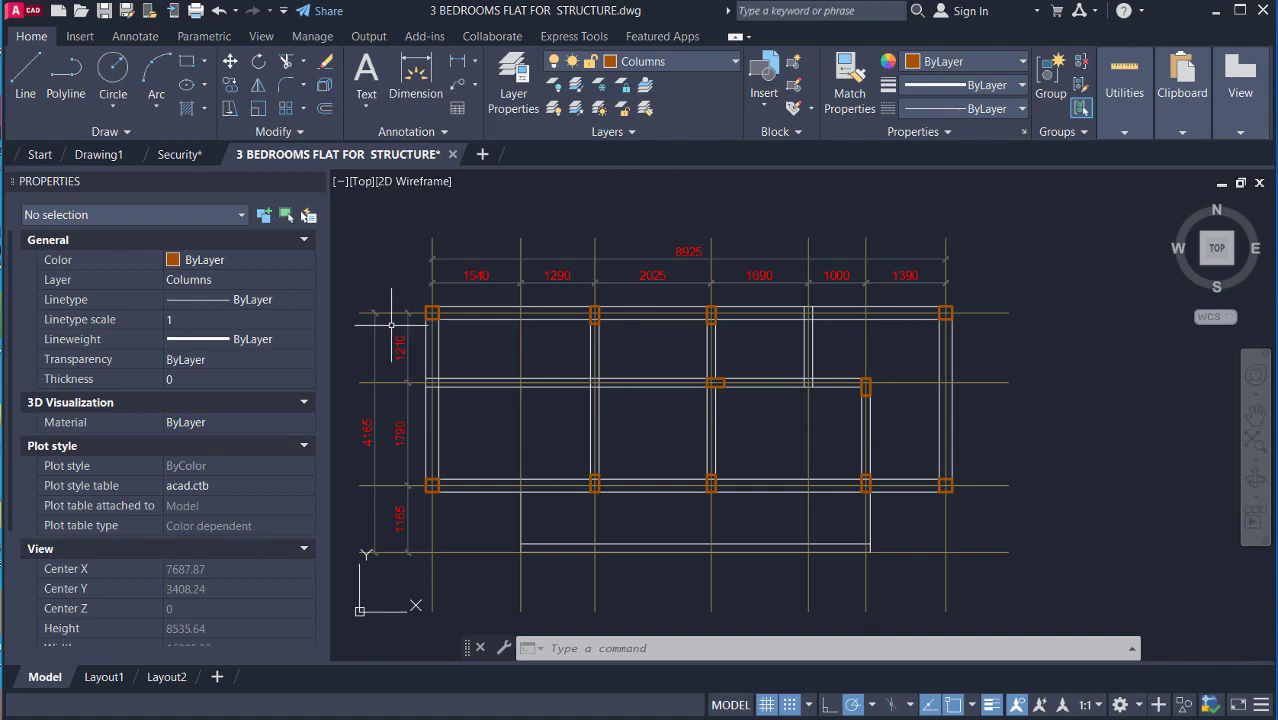
pyautogui.scroll(4, 390, 322)
pyautogui.scroll(-2, 490, 312)
pyautogui.scroll(-2, 775, 352)
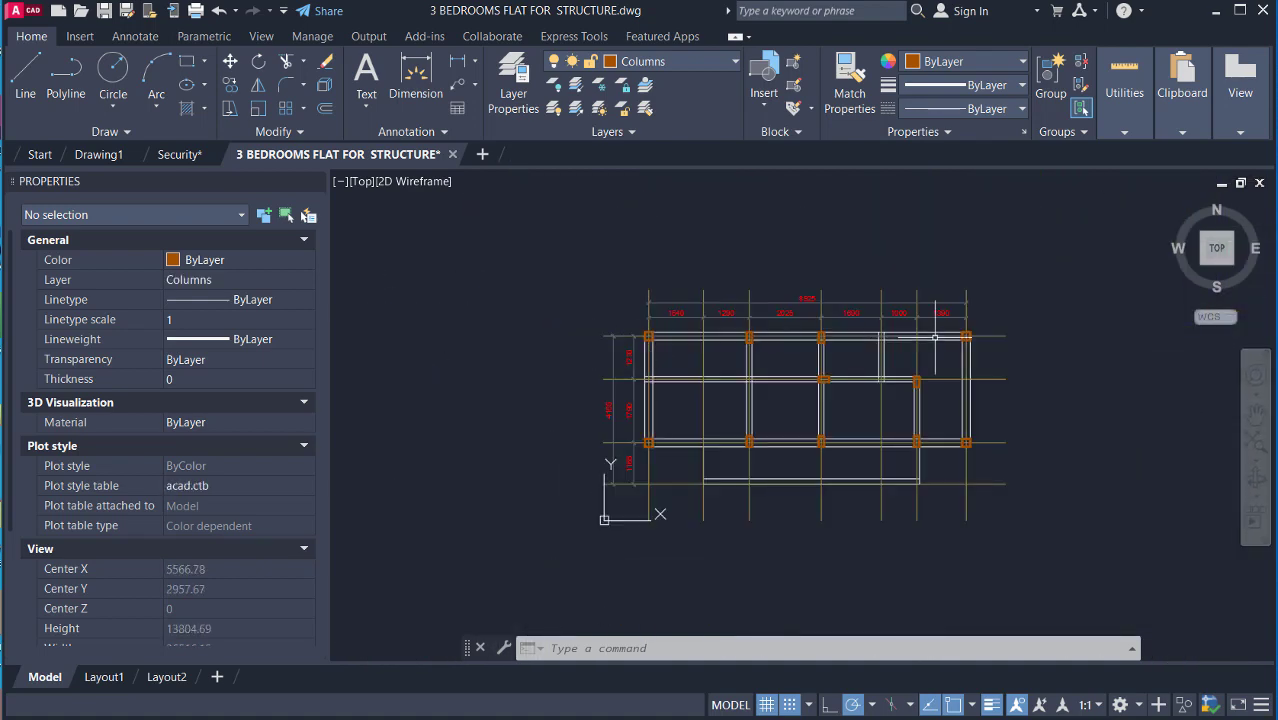
pyautogui.scroll(3, 975, 330)
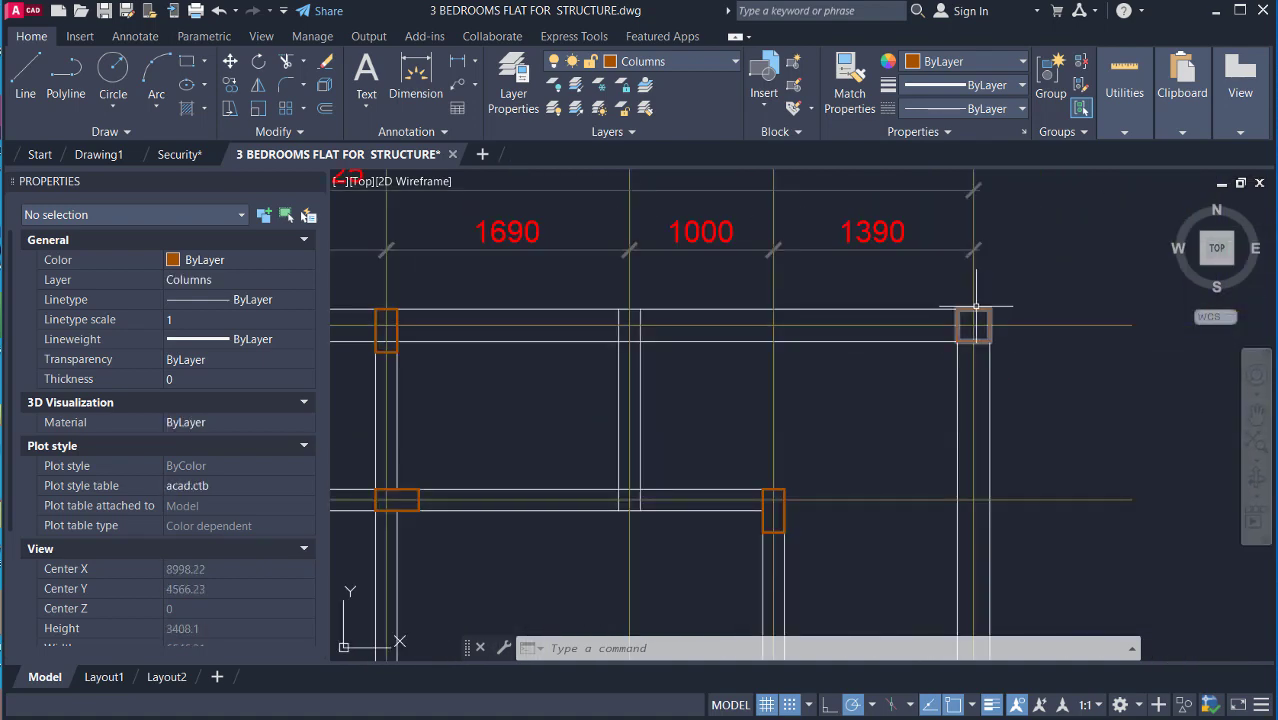
pyautogui.scroll(-6, 979, 310)
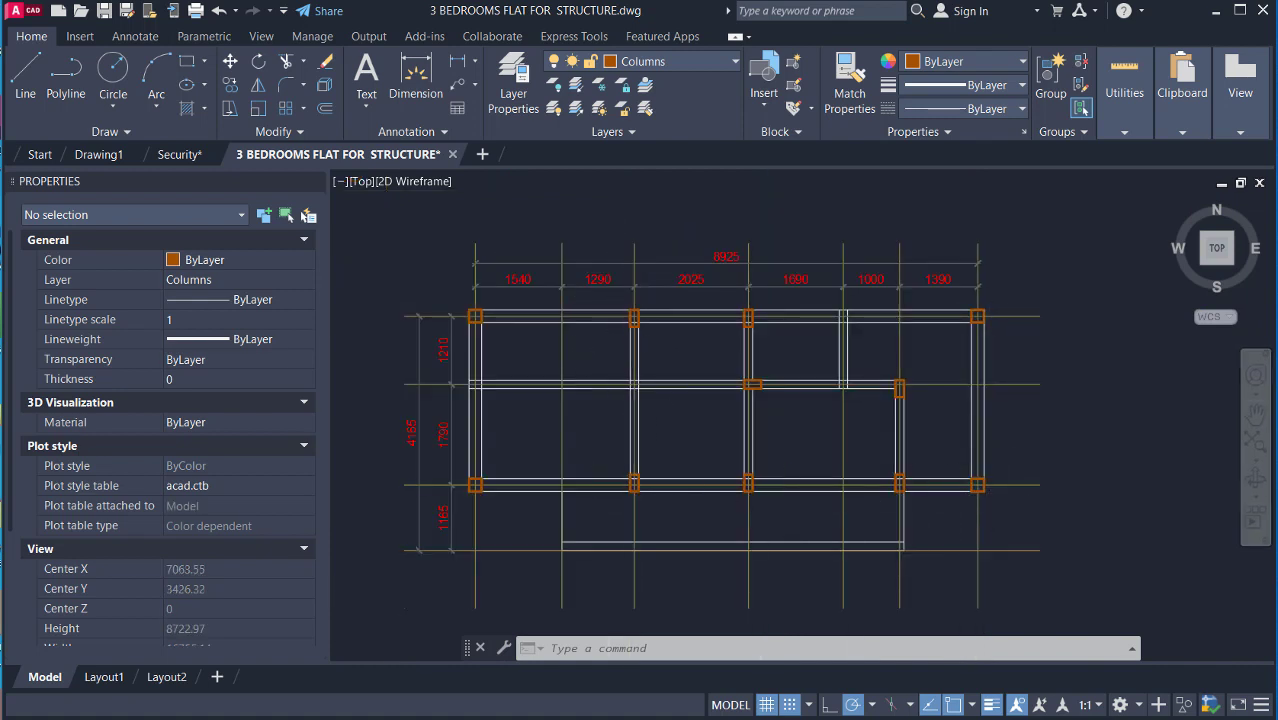
# Check the width of the upper column on the third vertical grid line with a linear dimension, without placing it.
pyautogui.scroll(12, 643, 507)
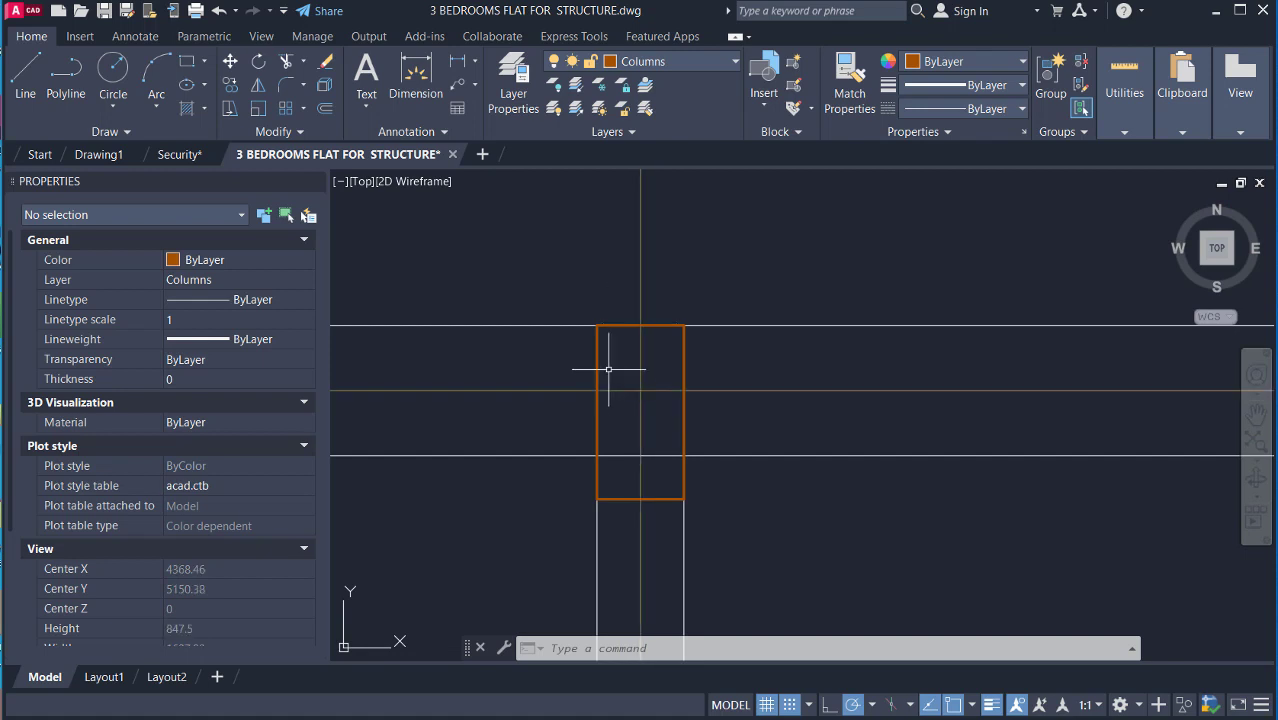
pyautogui.scroll(-5, 650, 479)
pyautogui.scroll(5, 592, 362)
pyautogui.scroll(3, 600, 340)
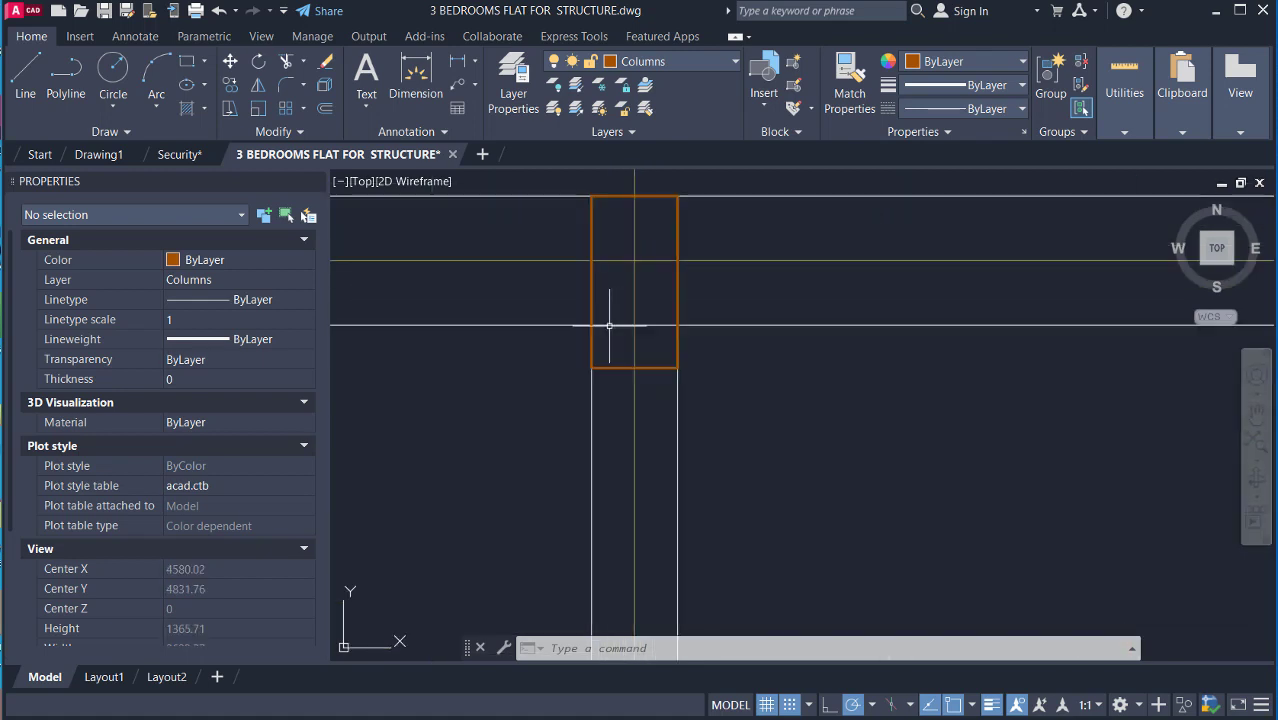
pyautogui.scroll(-3, 715, 310)
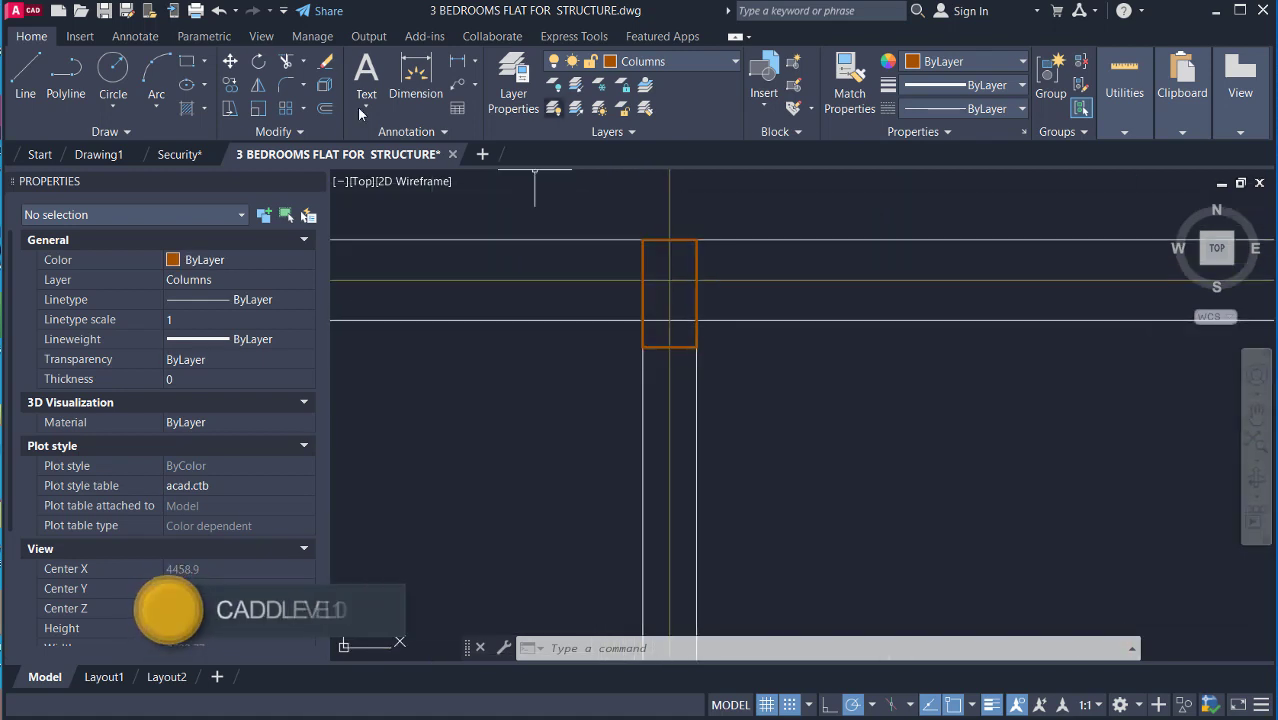
pyautogui.write('dli')
pyautogui.press('Return')
pyautogui.scroll(2, 660, 278)
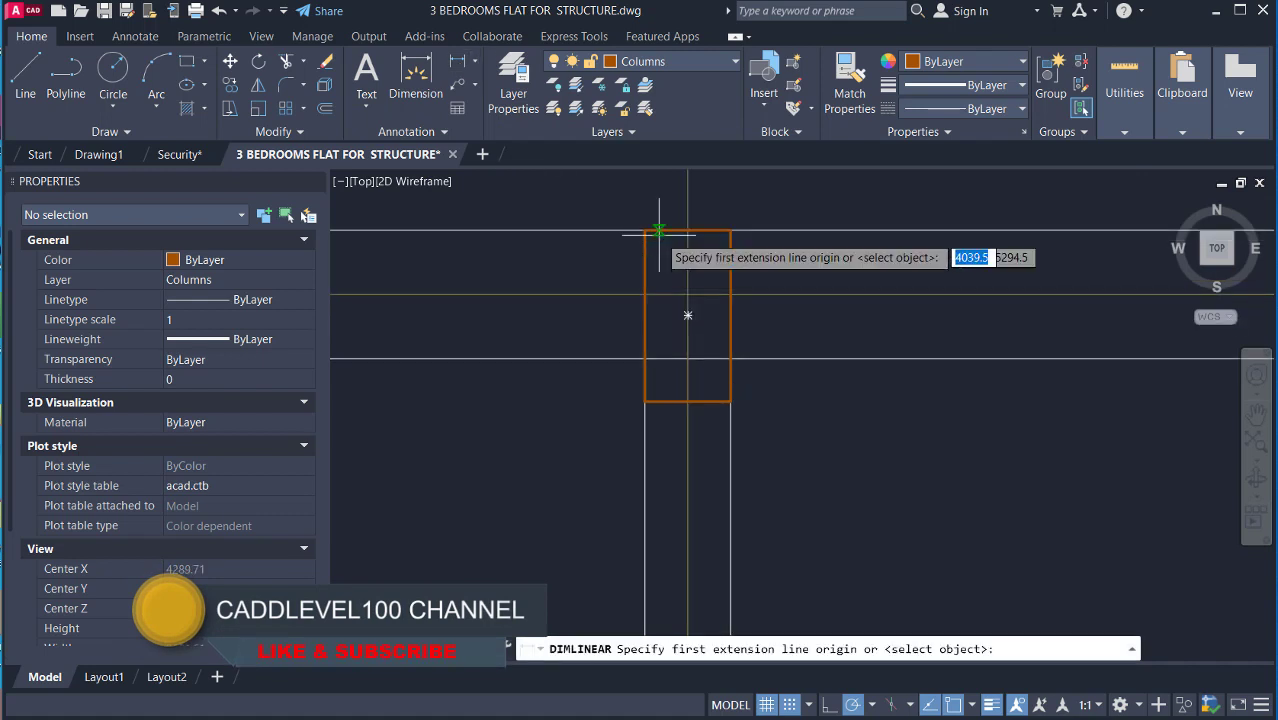
pyautogui.click(647, 230)
pyautogui.click(731, 230)
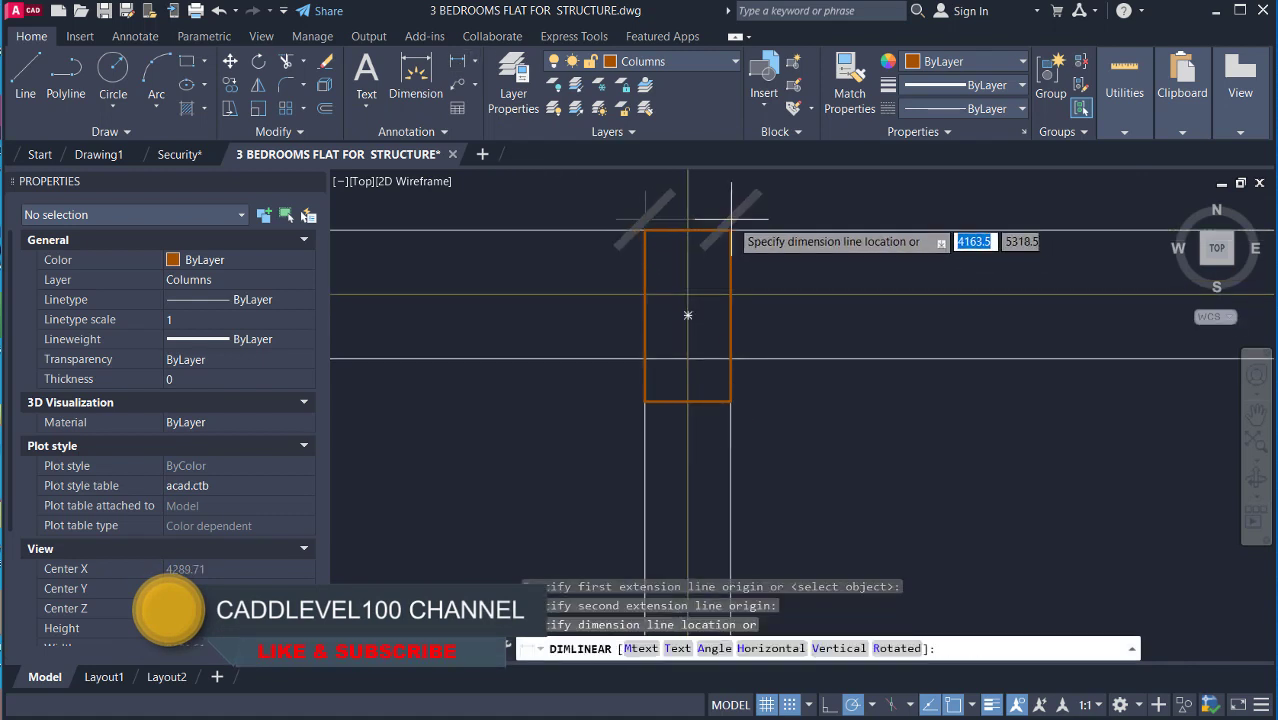
pyautogui.scroll(2, 745, 265)
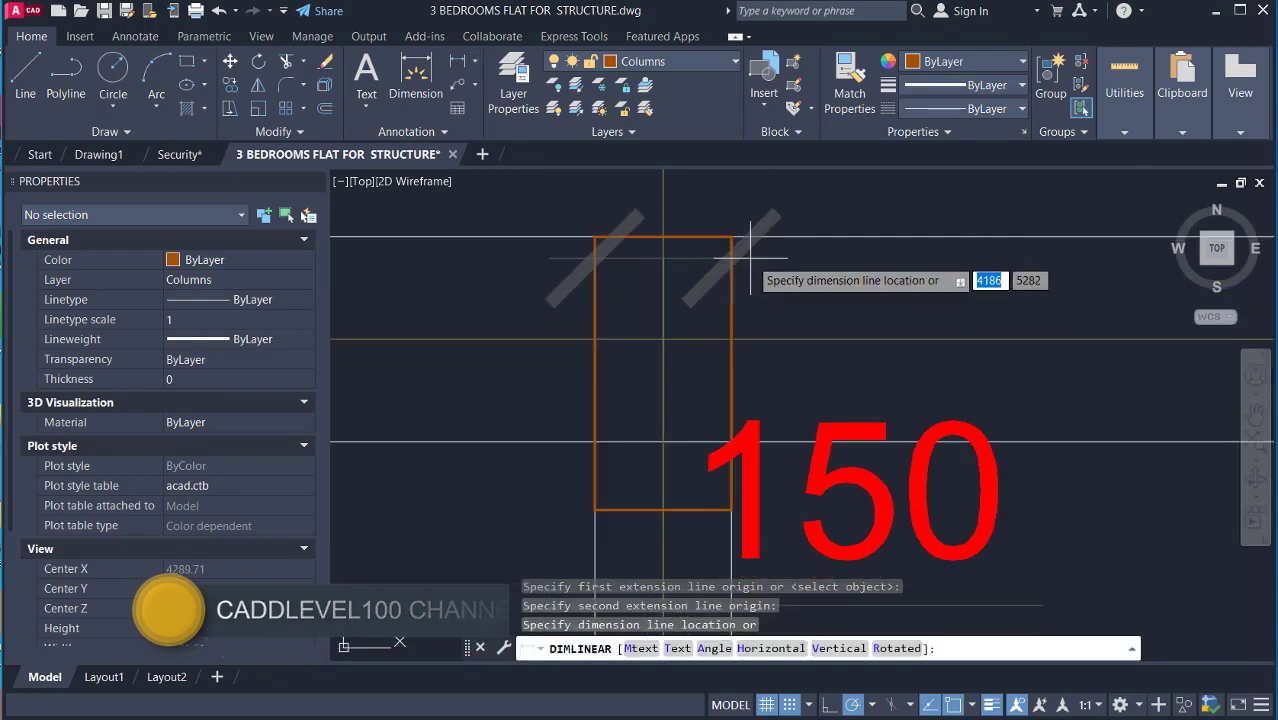
pyautogui.scroll(-3, 755, 276)
pyautogui.press('Escape')
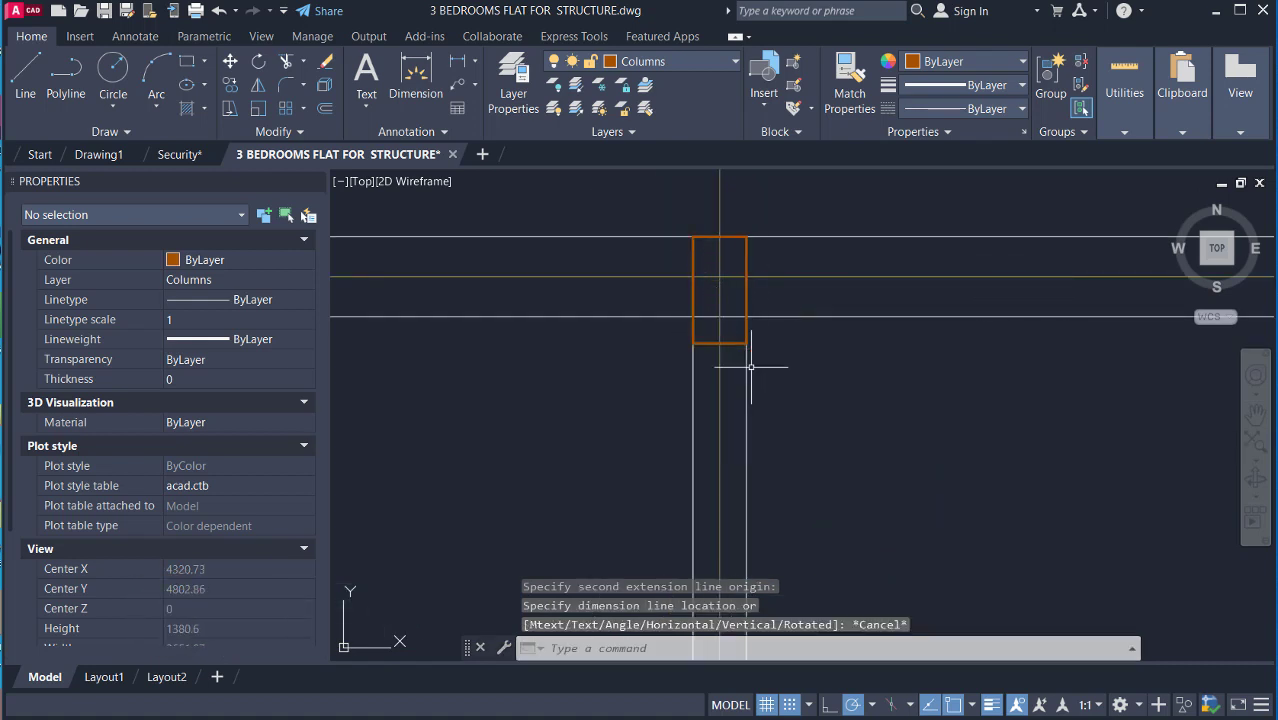
# Check the depth of the same column with a vertical linear dimension, without placing it.
pyautogui.scroll(-4, 736, 345)
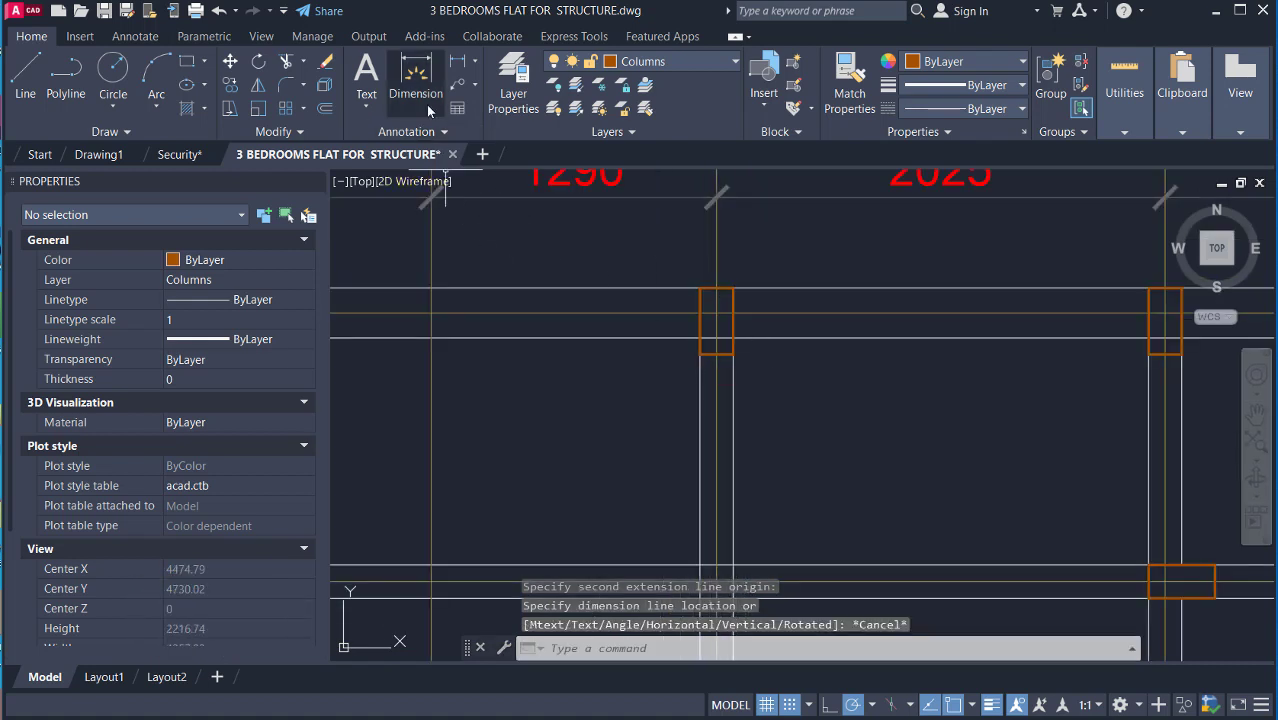
pyautogui.press('Return')
pyautogui.scroll(3, 770, 297)
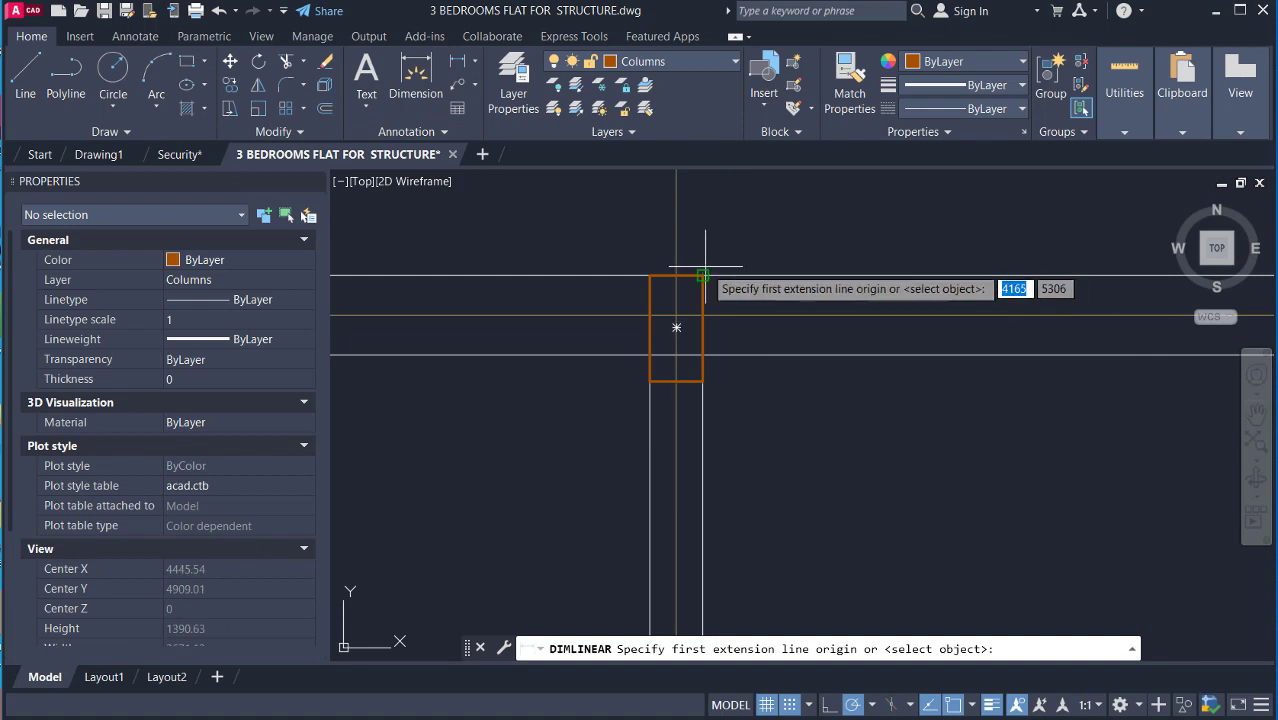
pyautogui.click(676, 328)
pyautogui.scroll(2, 716, 396)
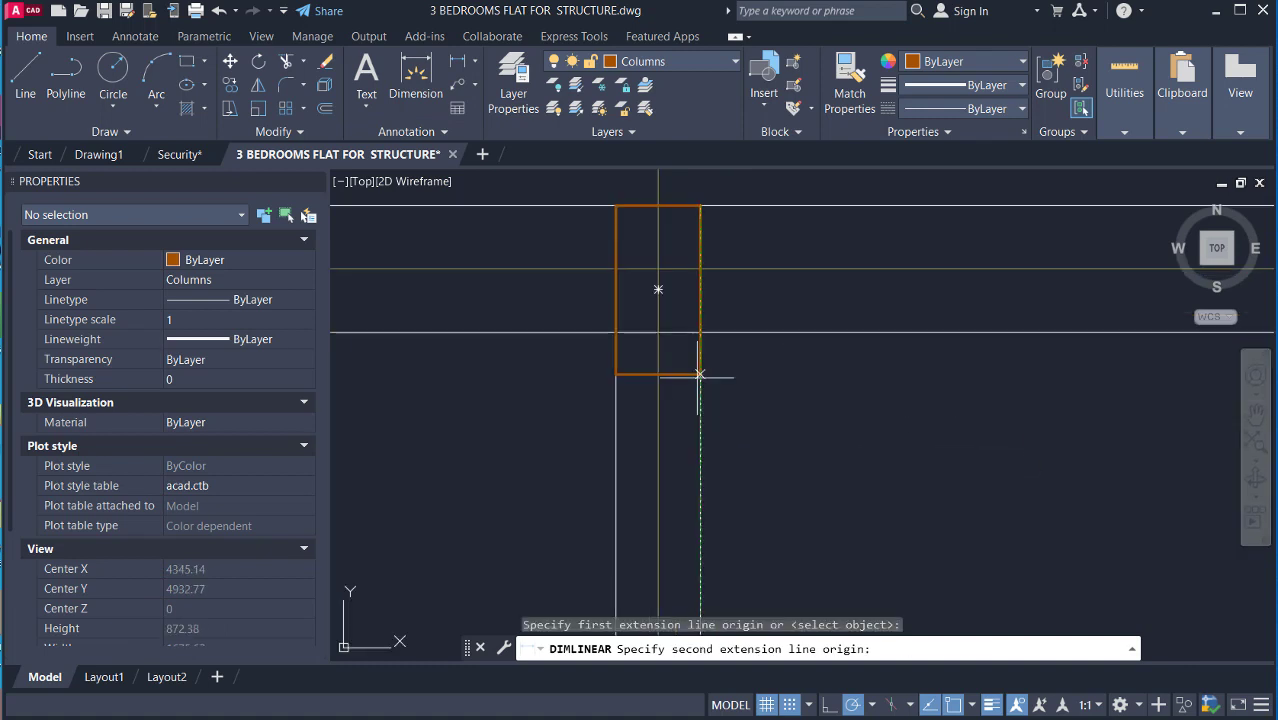
pyautogui.click(700, 375)
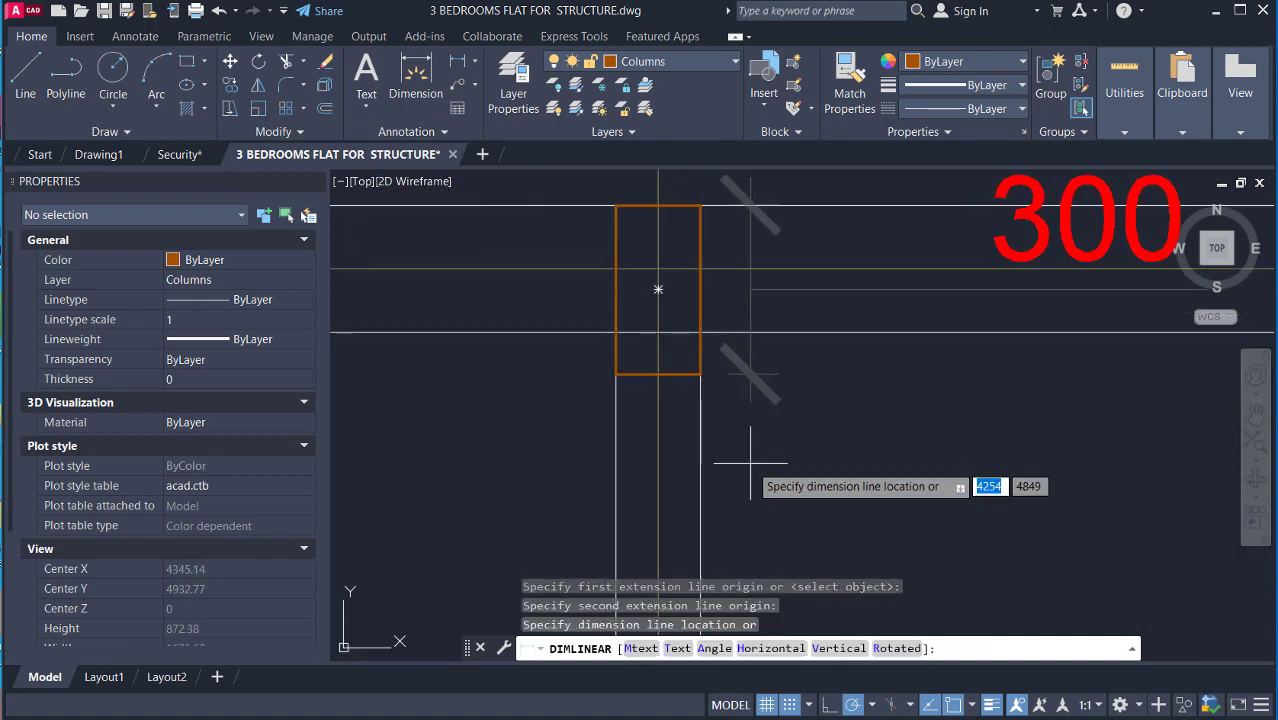
pyautogui.scroll(-4, 747, 371)
pyautogui.press('Escape')
pyautogui.scroll(-4, 783, 402)
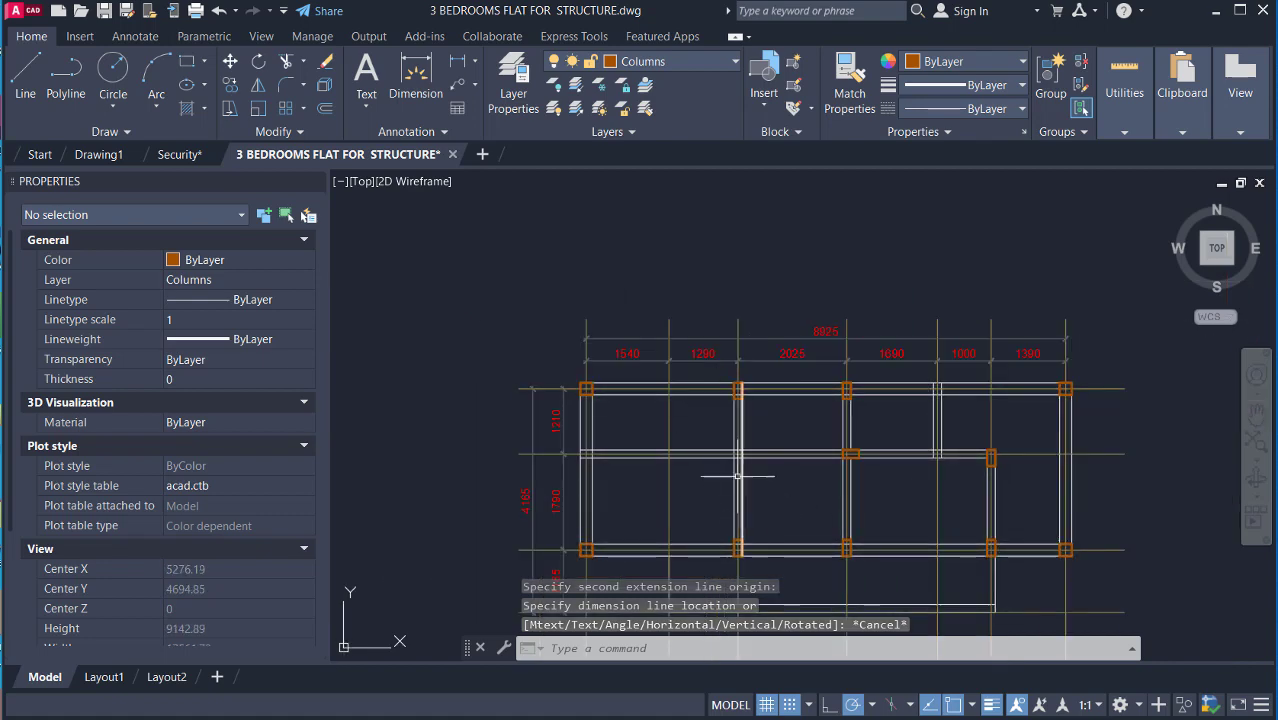
# Select the entire floor plan with its grid lines, columns and dimensions, and open Write Block (WBLOCK) for it.
pyautogui.scroll(4, 740, 394)
pyautogui.scroll(-4, 790, 342)
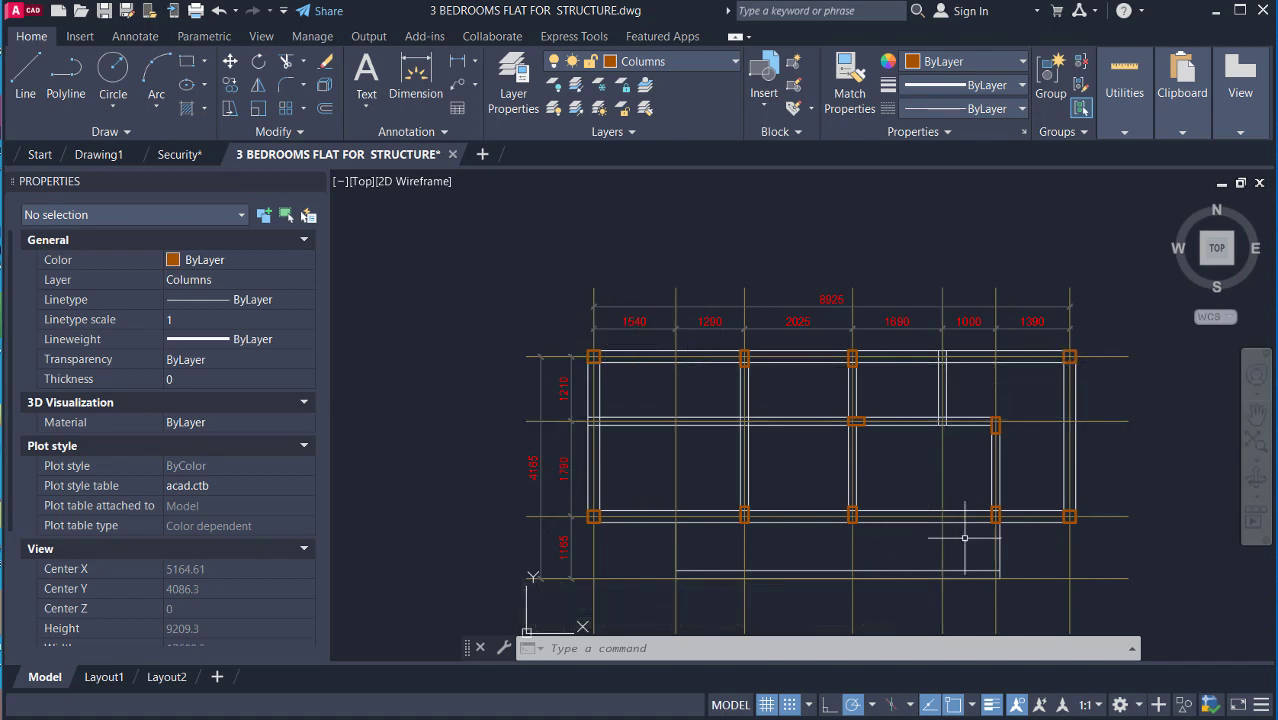
pyautogui.scroll(2, 832, 525)
pyautogui.scroll(-4, 700, 375)
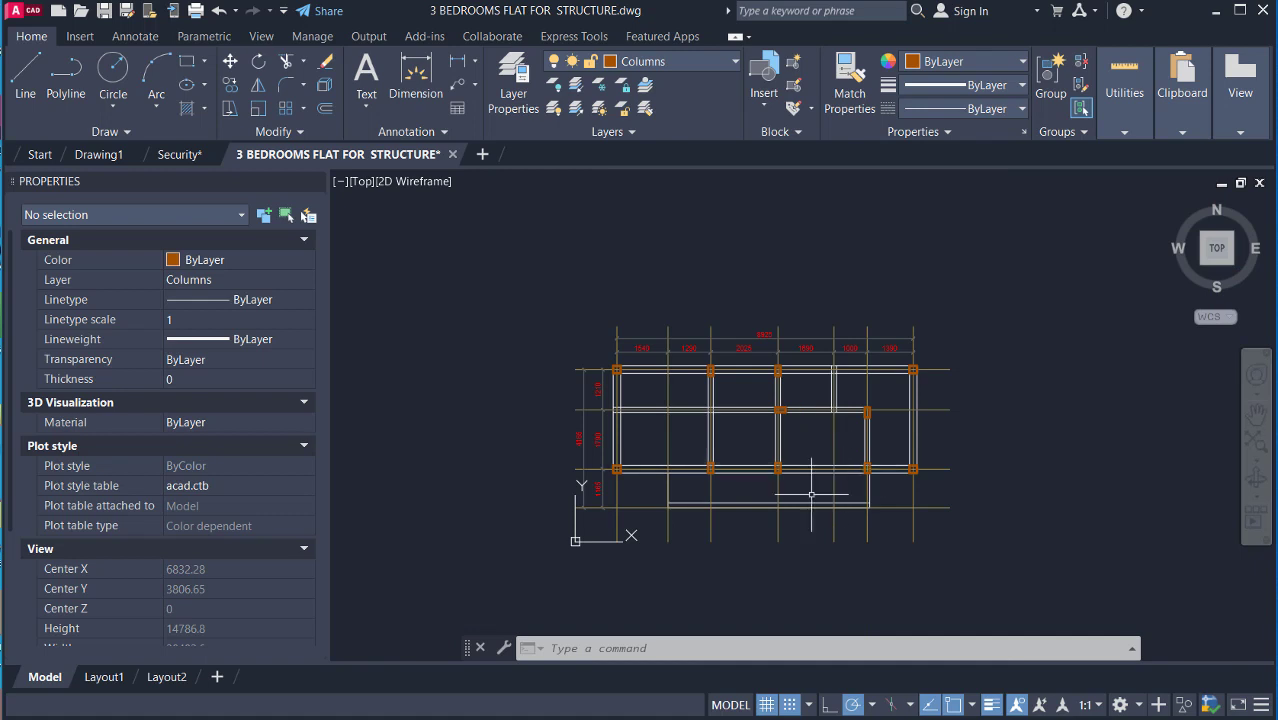
pyautogui.scroll(2, 596, 436)
pyautogui.scroll(-2, 596, 436)
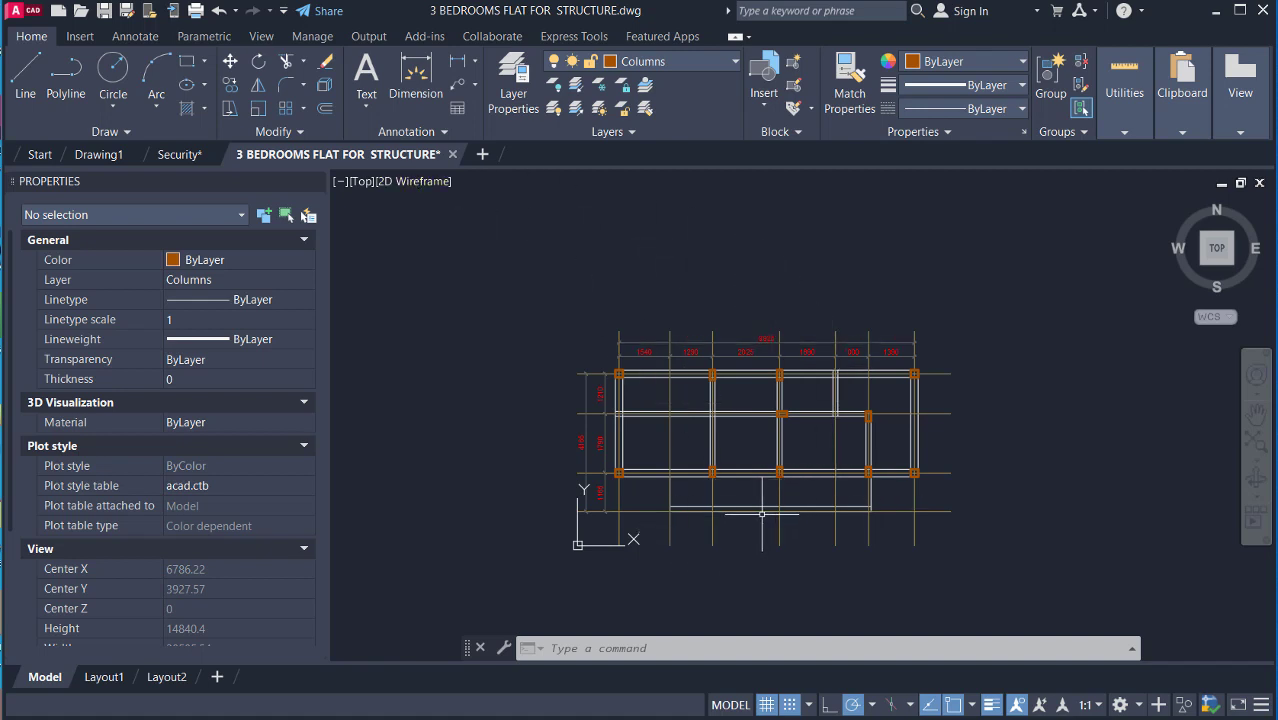
pyautogui.click(1008, 258)
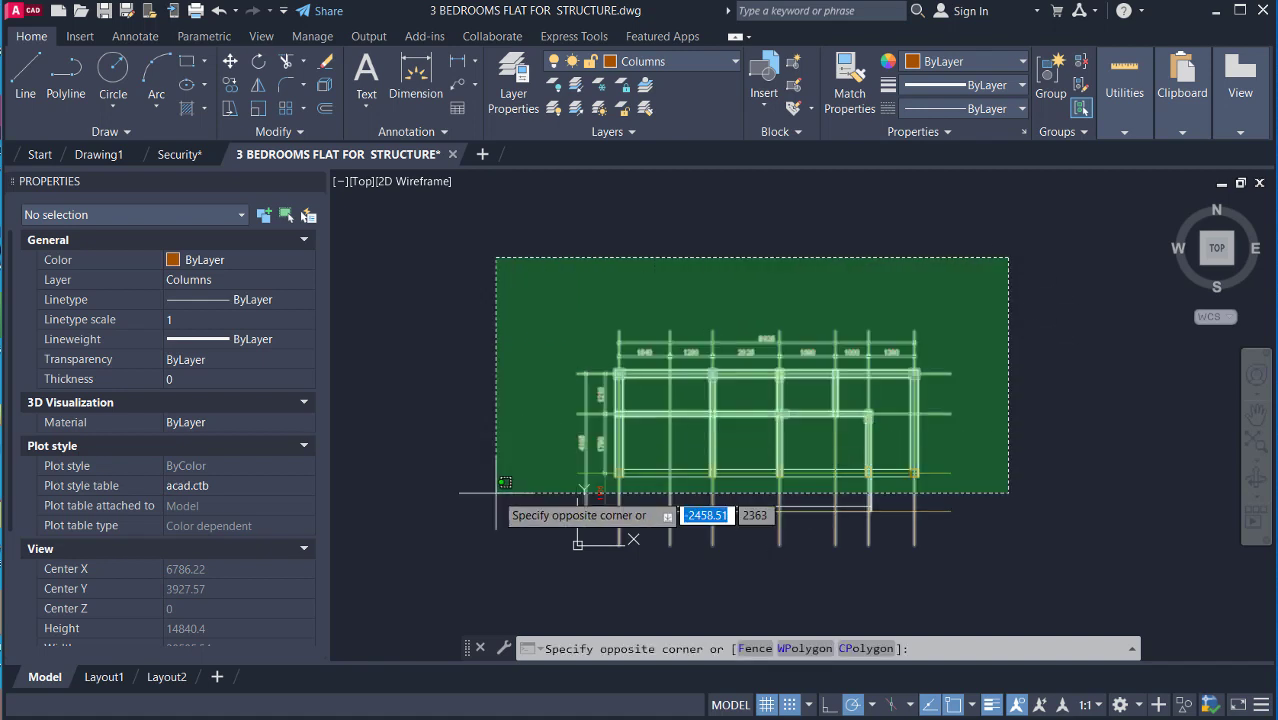
pyautogui.click(516, 605)
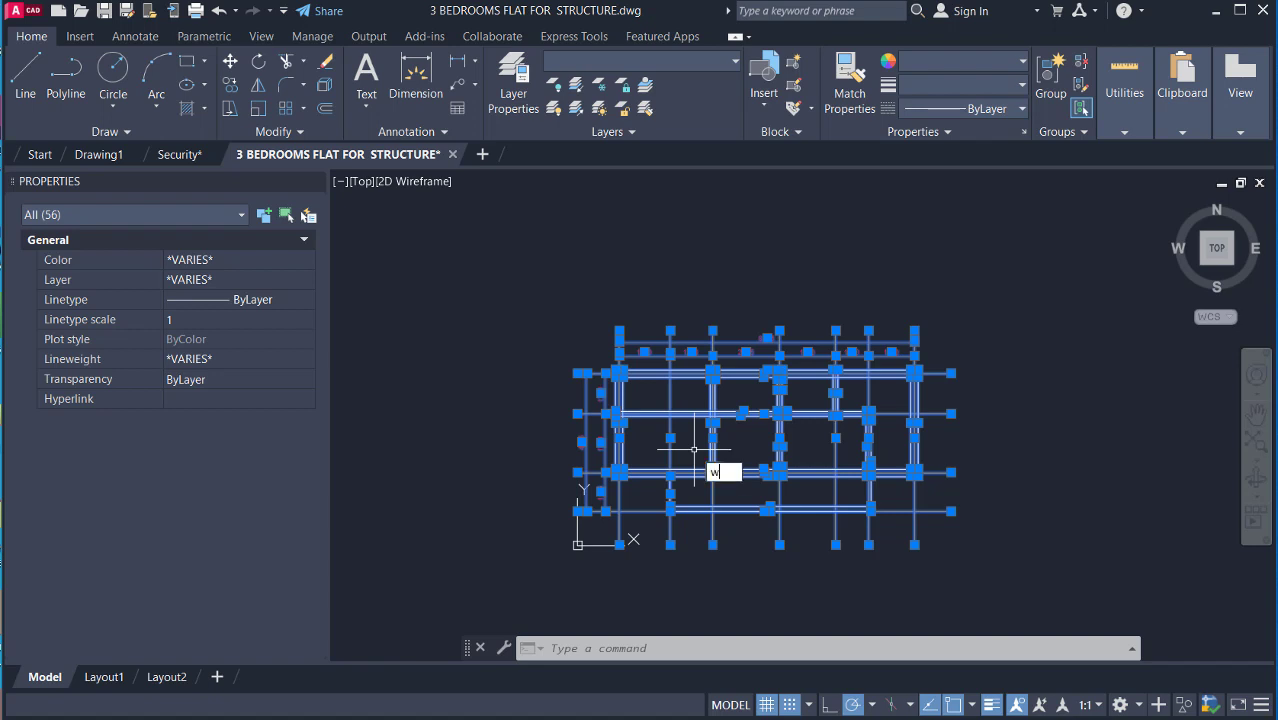
pyautogui.press('Return')
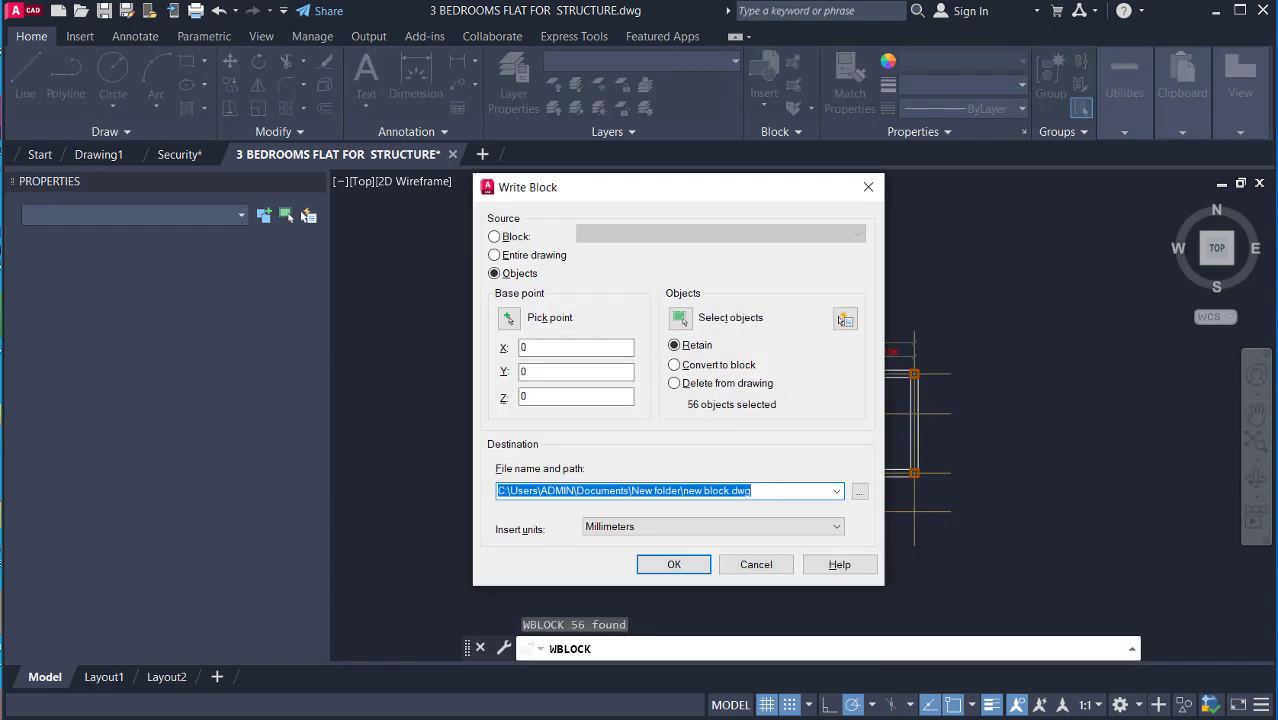
# Set the written block's destination to the Security House folder on the Desktop.
pyautogui.click(860, 493)
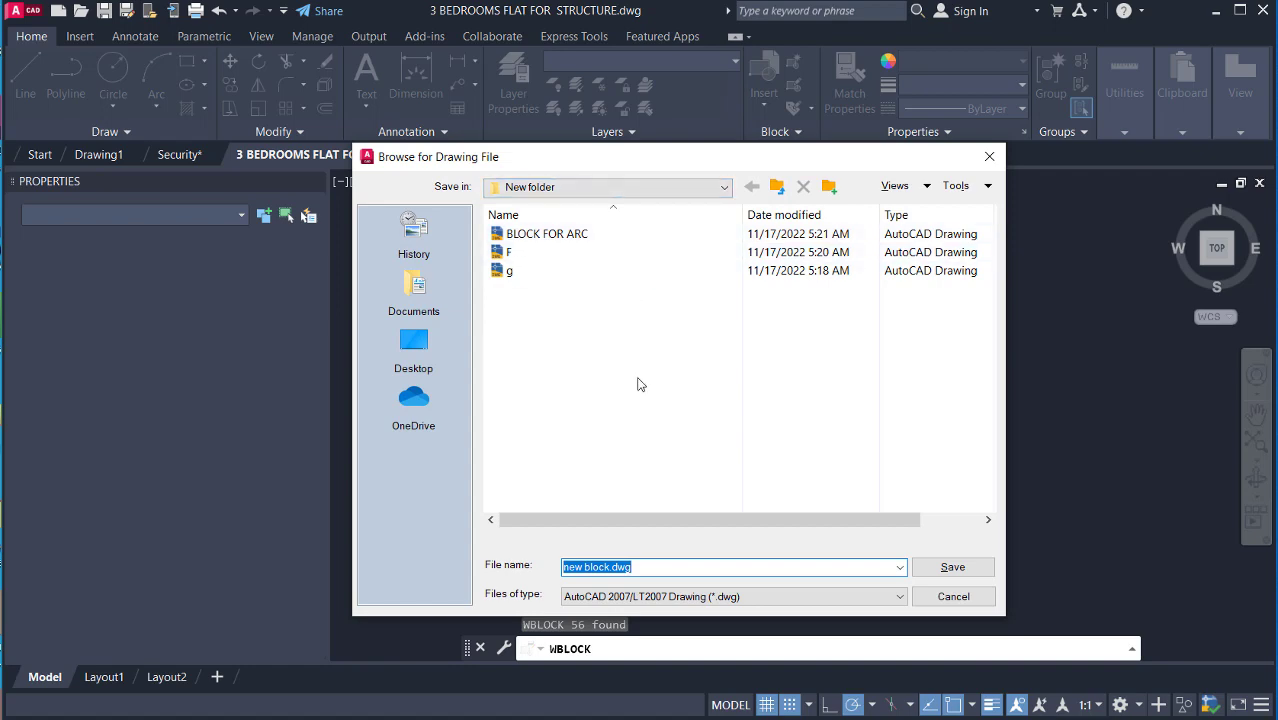
pyautogui.click(414, 295)
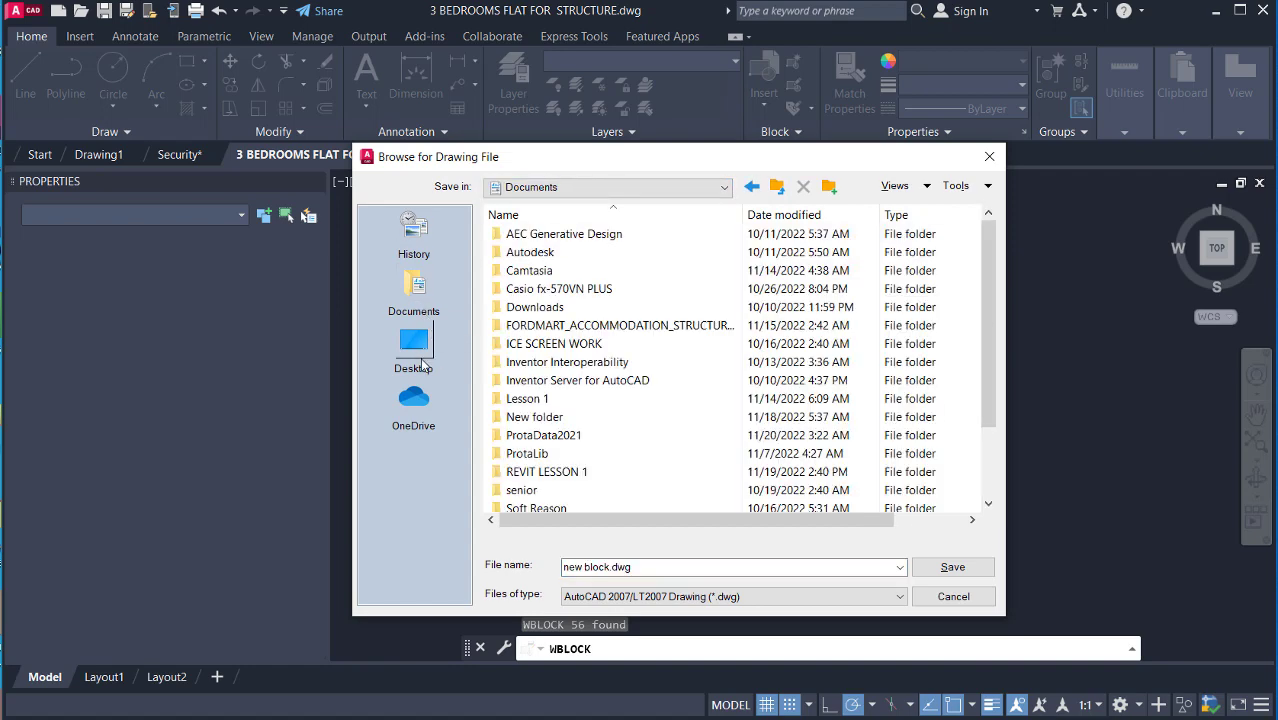
pyautogui.click(418, 358)
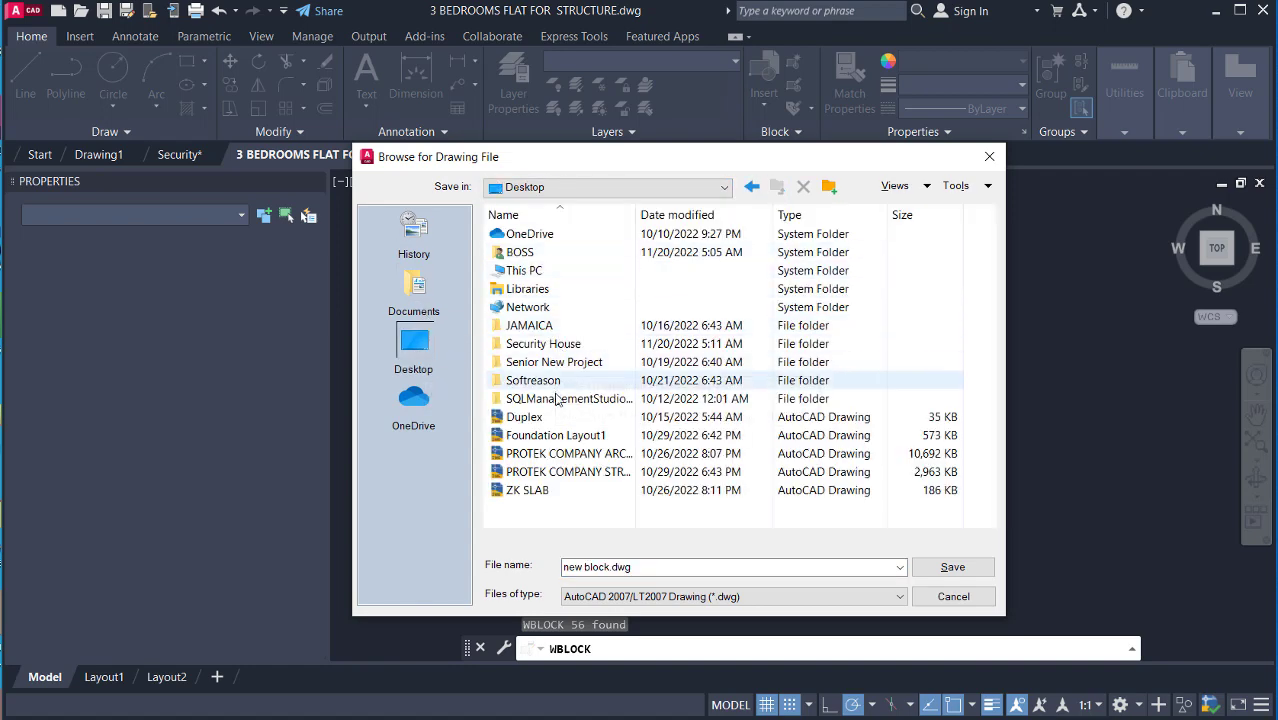
pyautogui.doubleClick(537, 344)
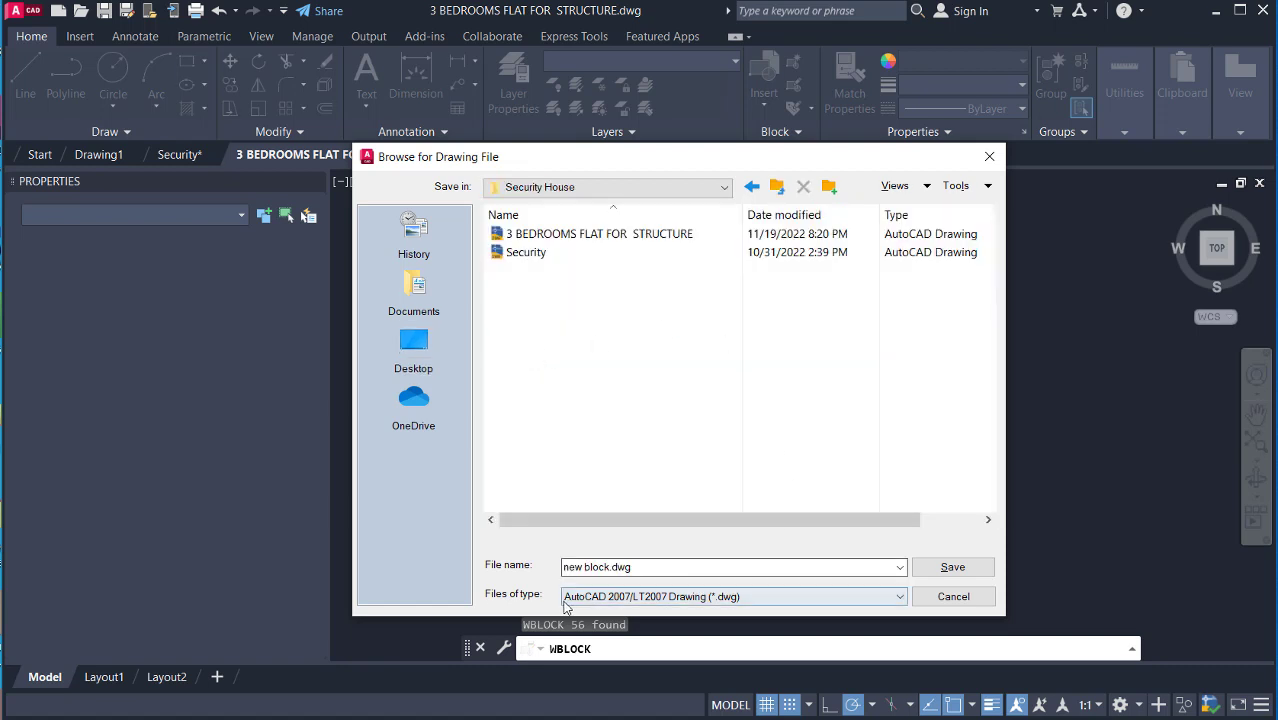
# Name the block file SEC, choose the AutoCAD 2013/LT2013 DXF (*.dxf) format, and write it out.
pyautogui.click(670, 567)
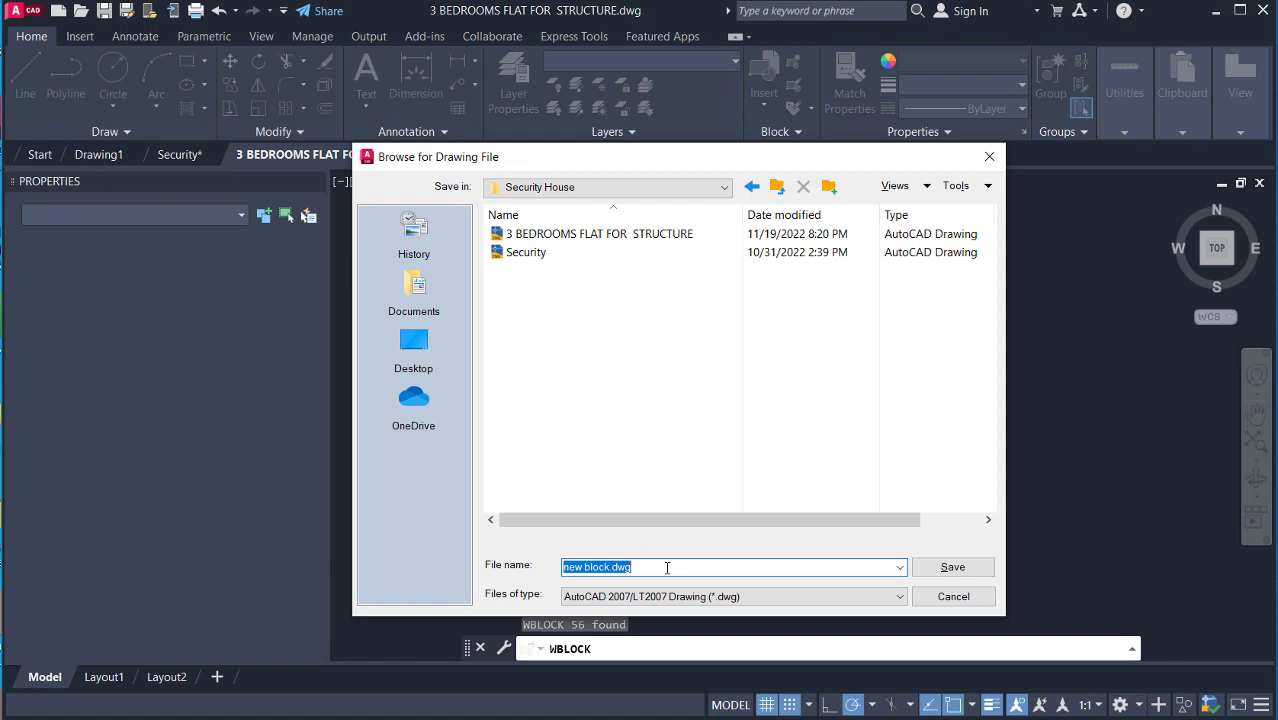
pyautogui.write('SEC')
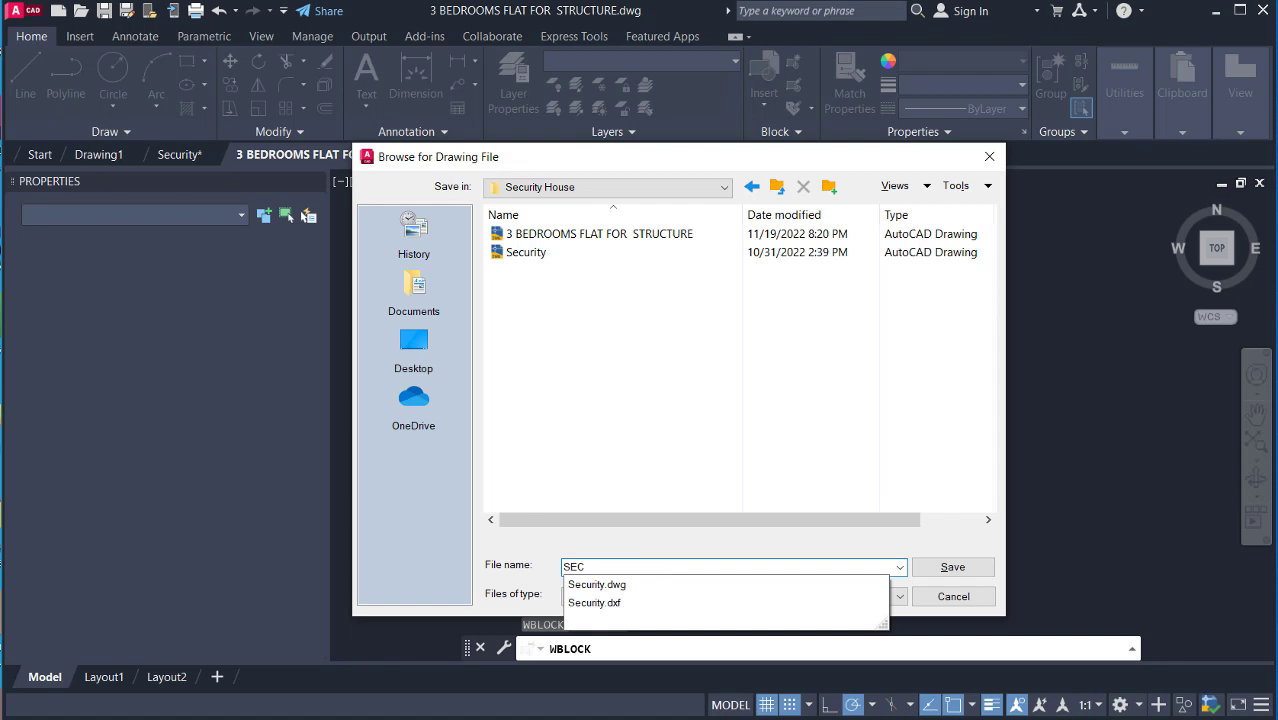
pyautogui.click(958, 553)
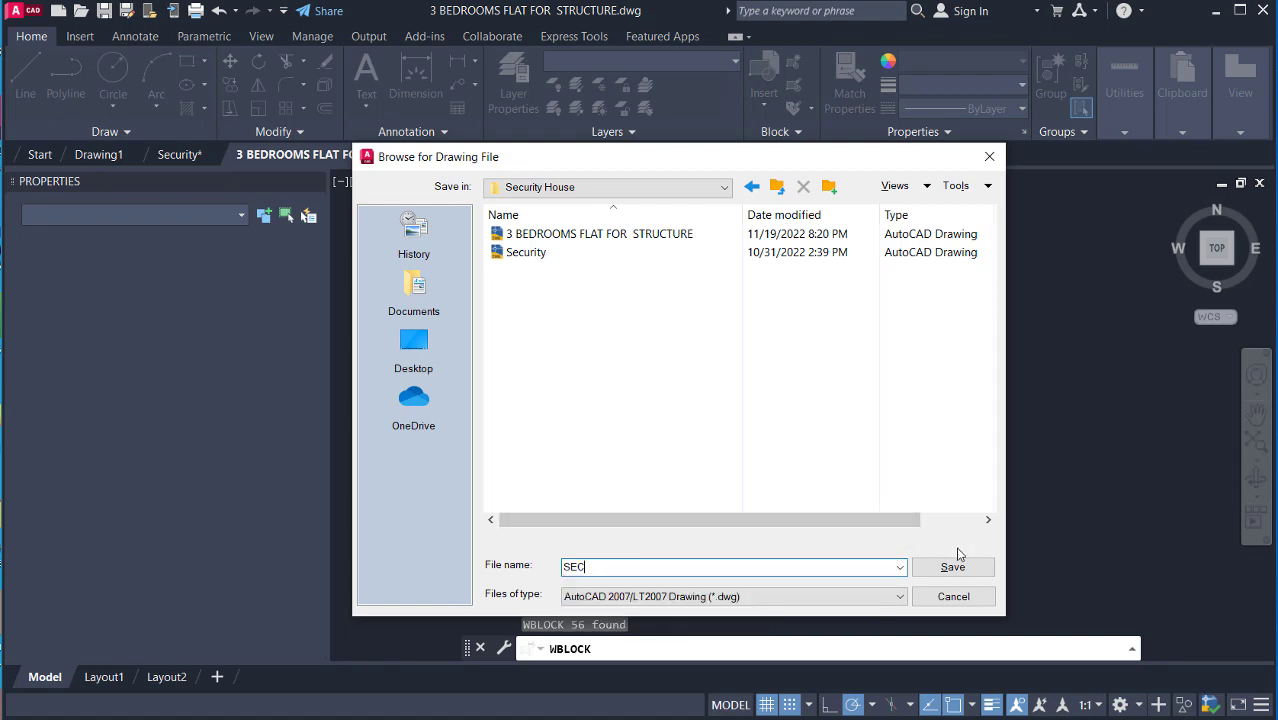
pyautogui.click(748, 603)
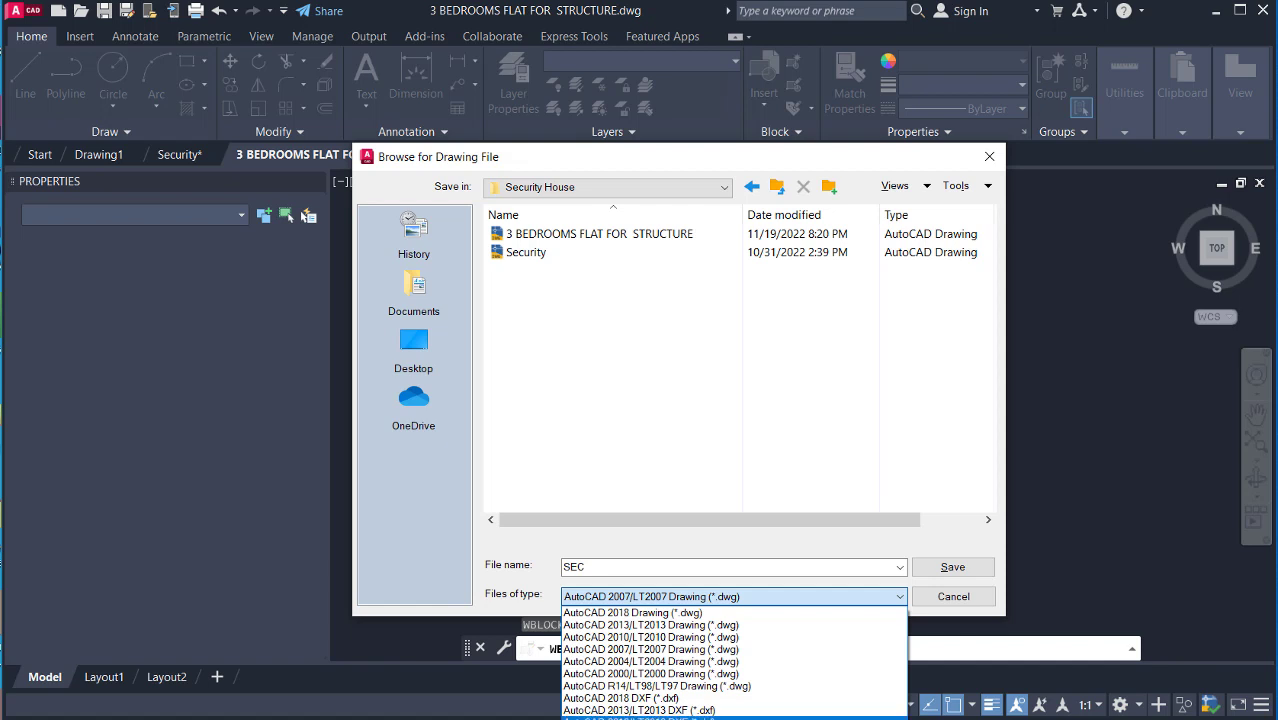
pyautogui.click(670, 710)
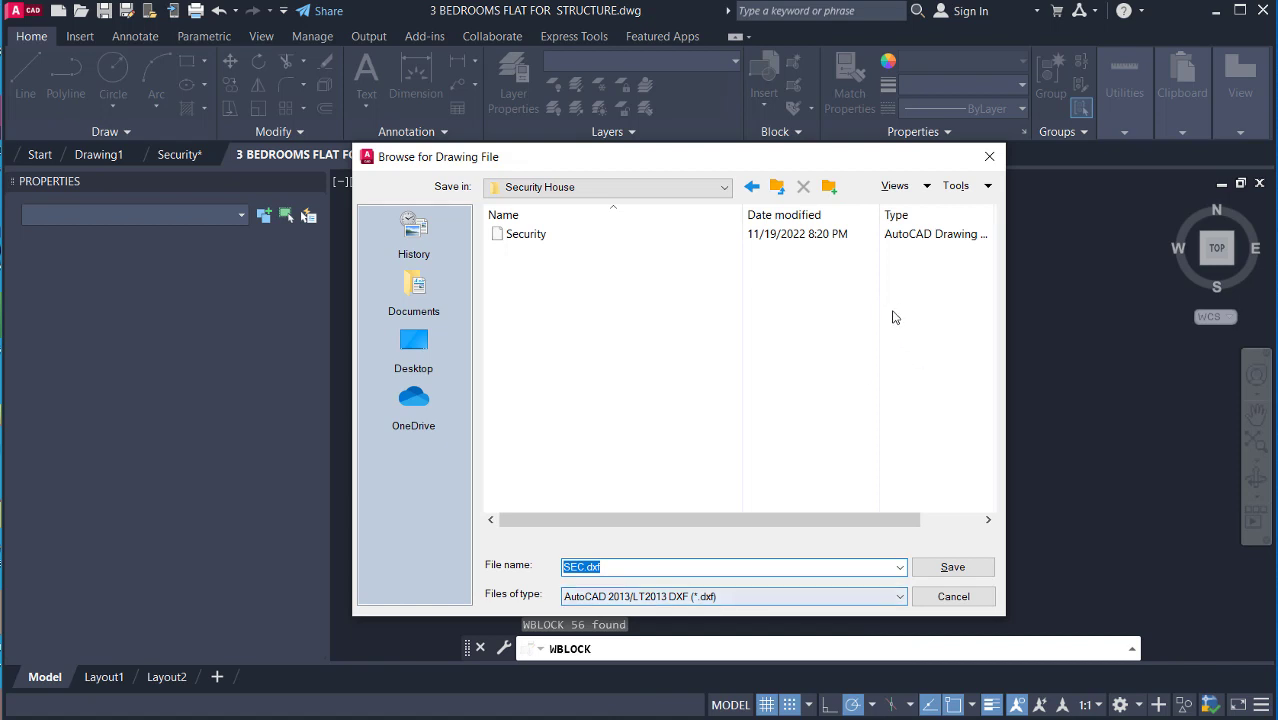
pyautogui.click(962, 572)
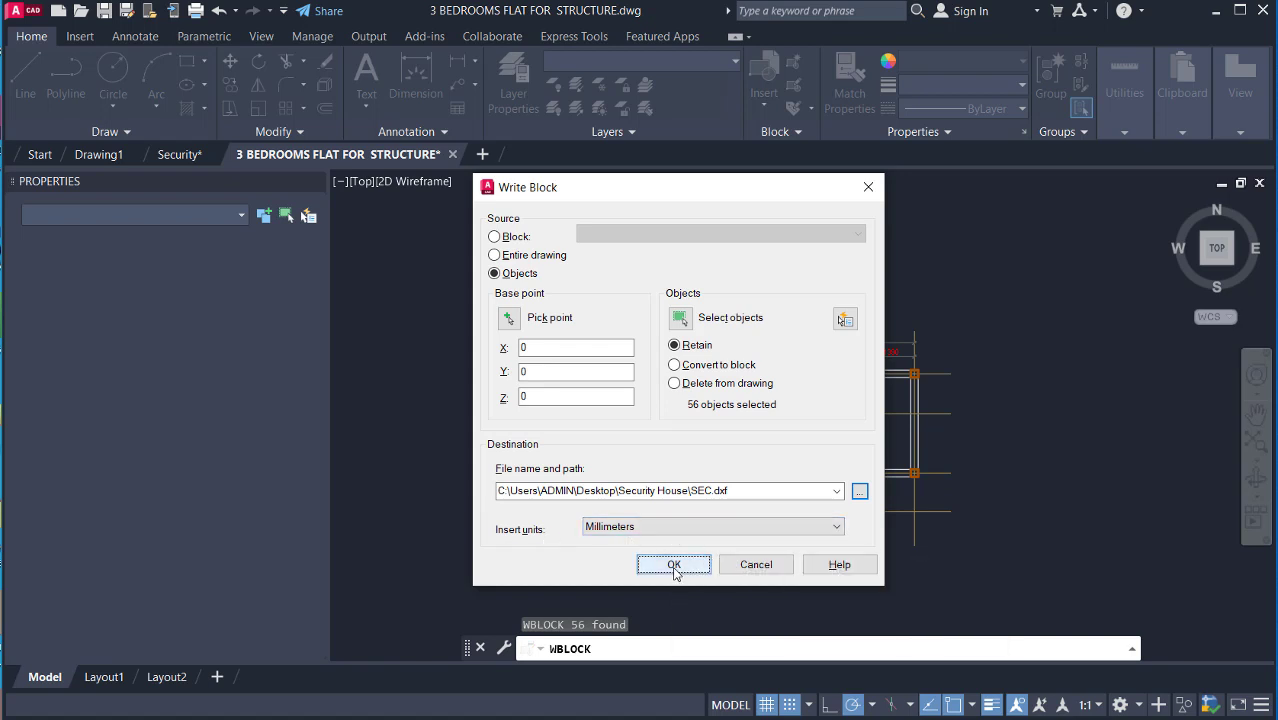
pyautogui.click(674, 566)
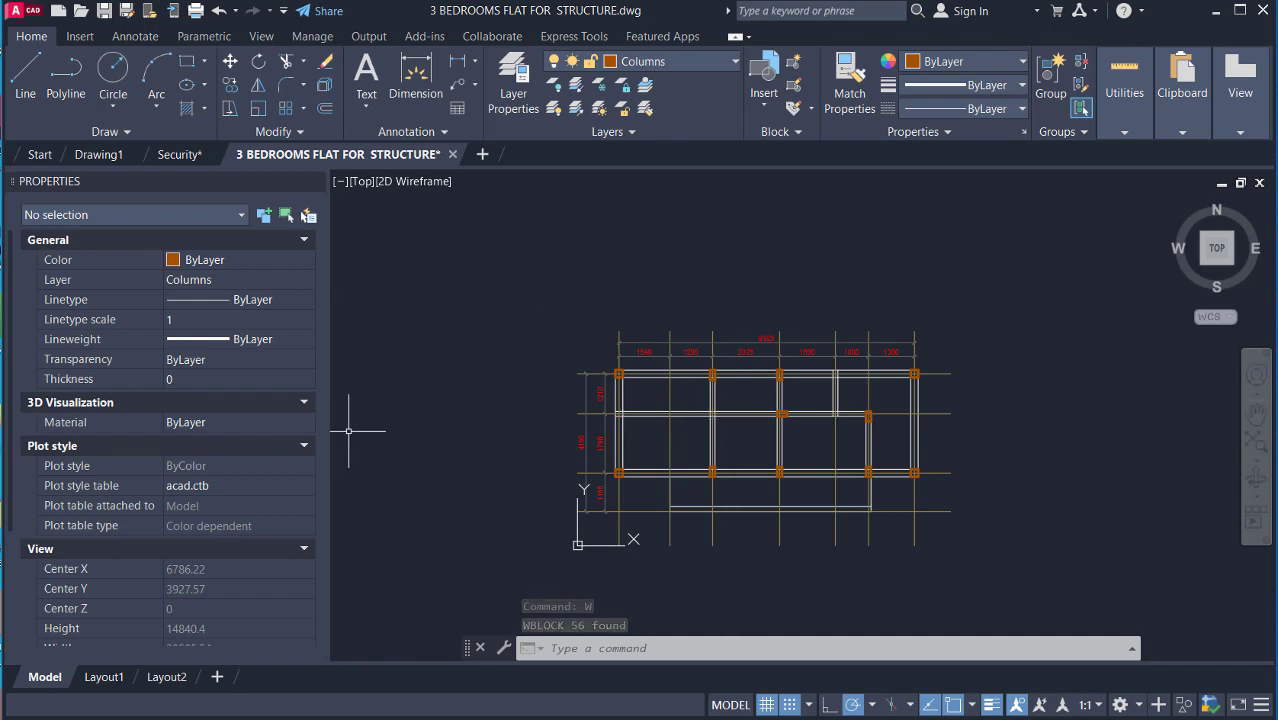
# Switch to ProtaStructure and create a new project with the code Security_House_Design_3 from the UK (Eurocode) template.
pyautogui.click(280, 695)
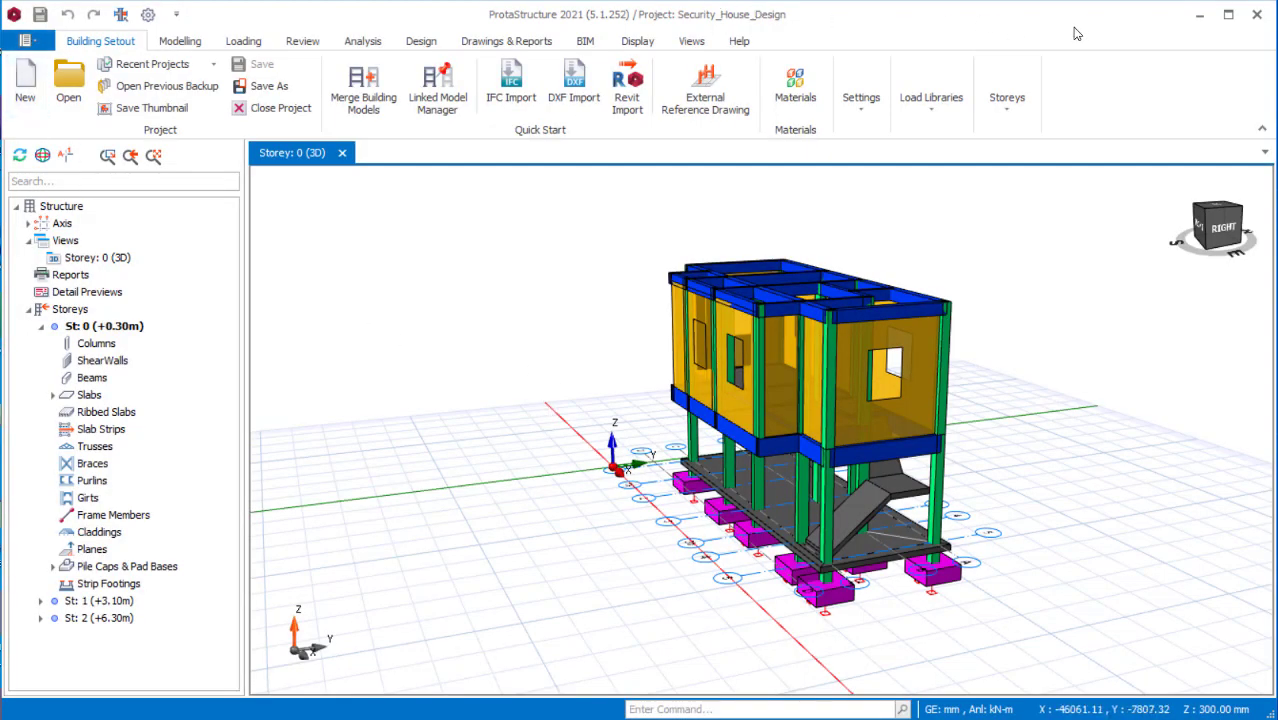
pyautogui.moveTo(720, 500)
pyautogui.mouseDown(button='middle')
pyautogui.moveTo(689, 505)
pyautogui.moveTo(640, 440)
pyautogui.mouseUp(button='middle')
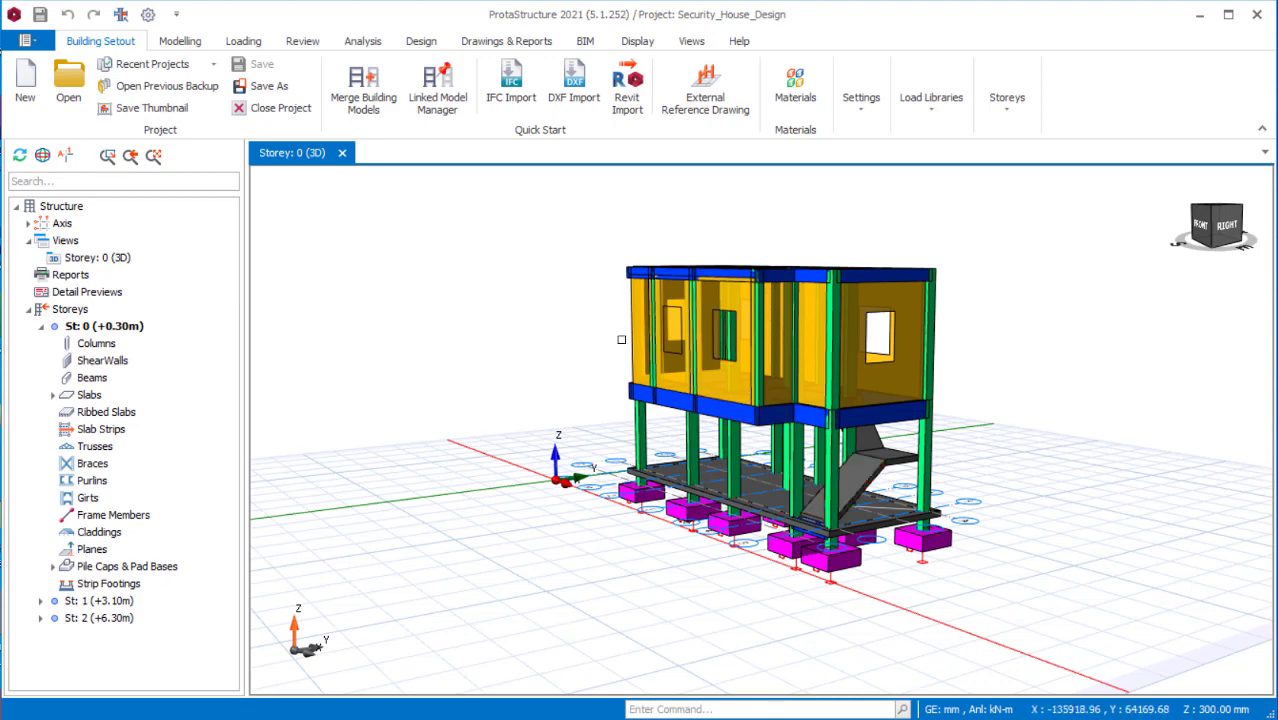
pyautogui.click(35, 40)
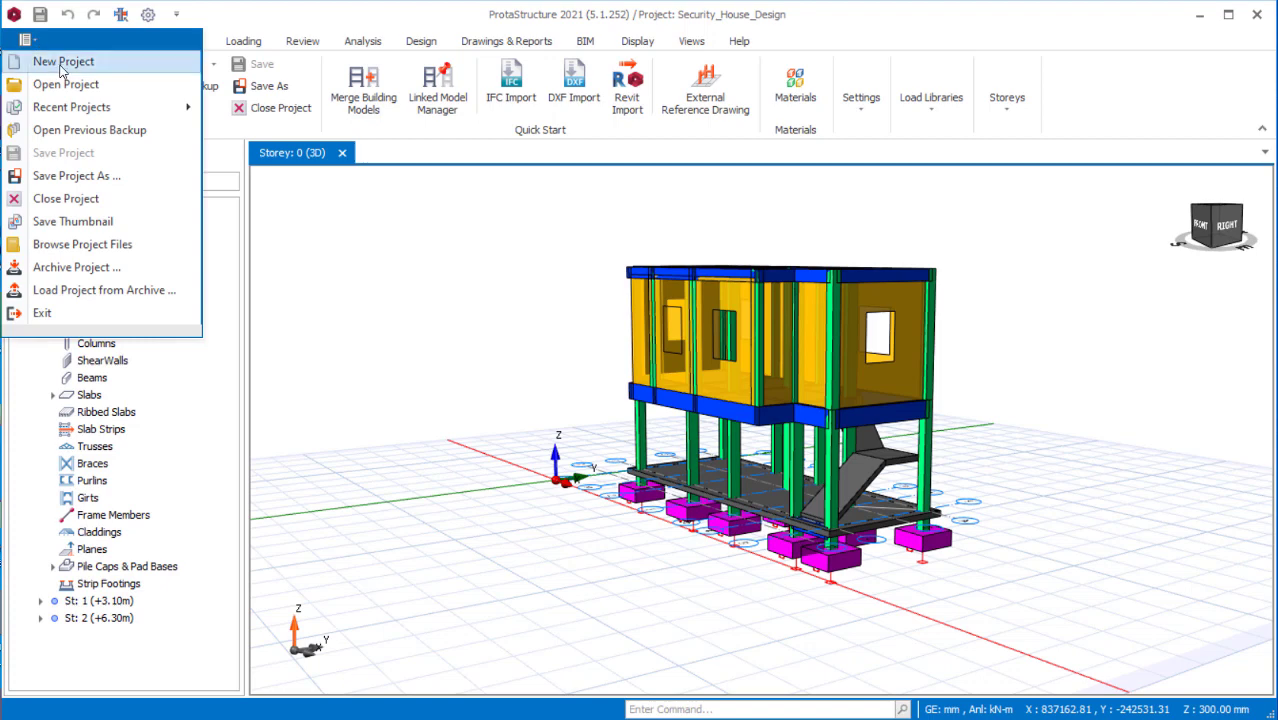
pyautogui.click(62, 63)
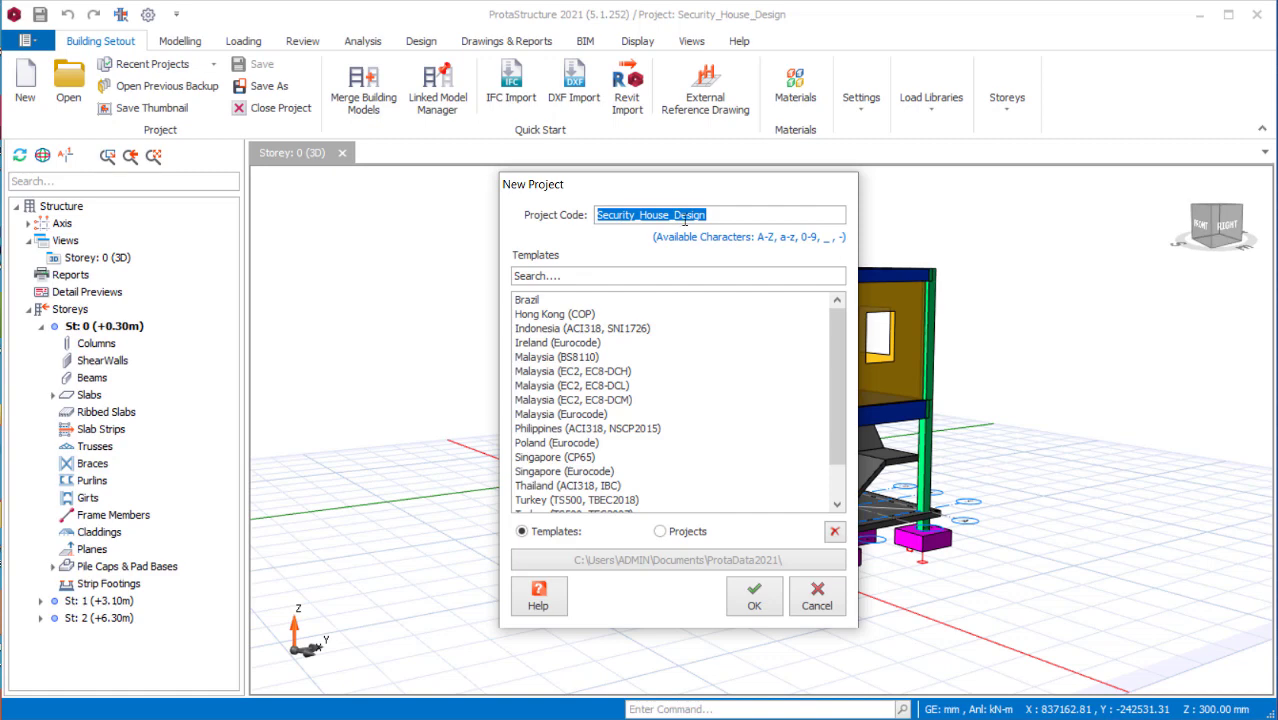
pyautogui.click(735, 214)
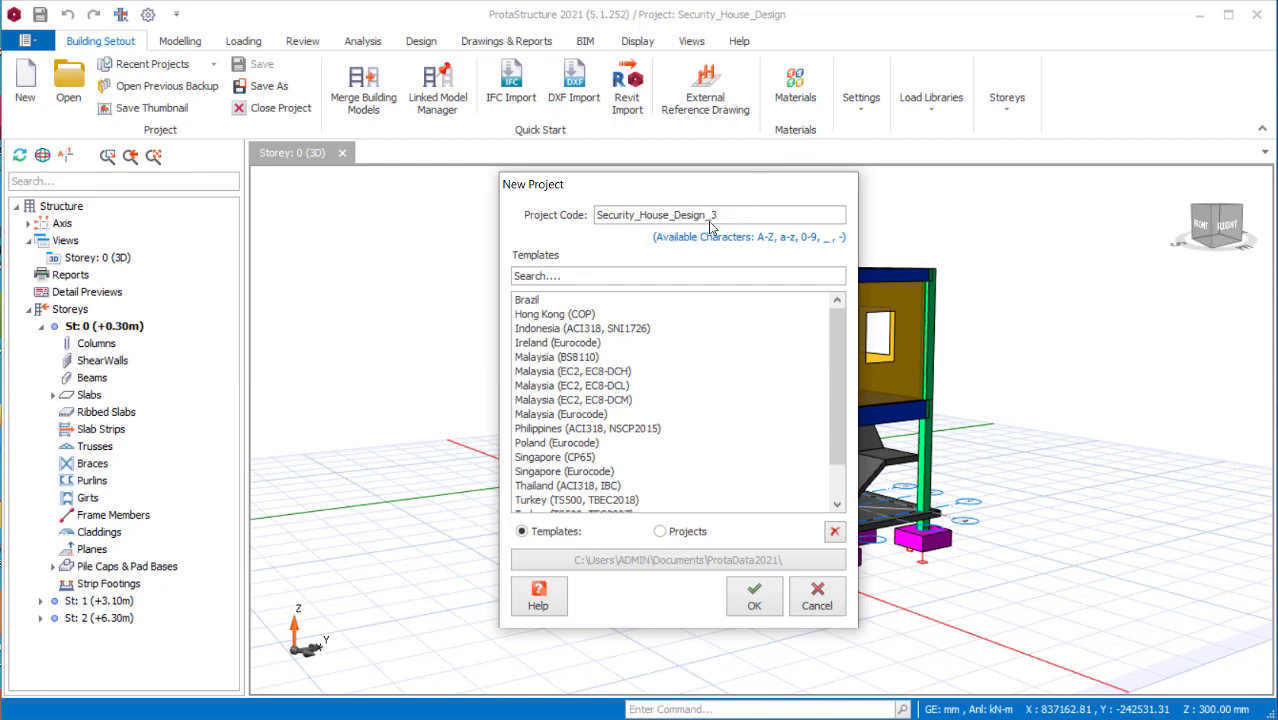
pyautogui.scroll(-3, 836, 400)
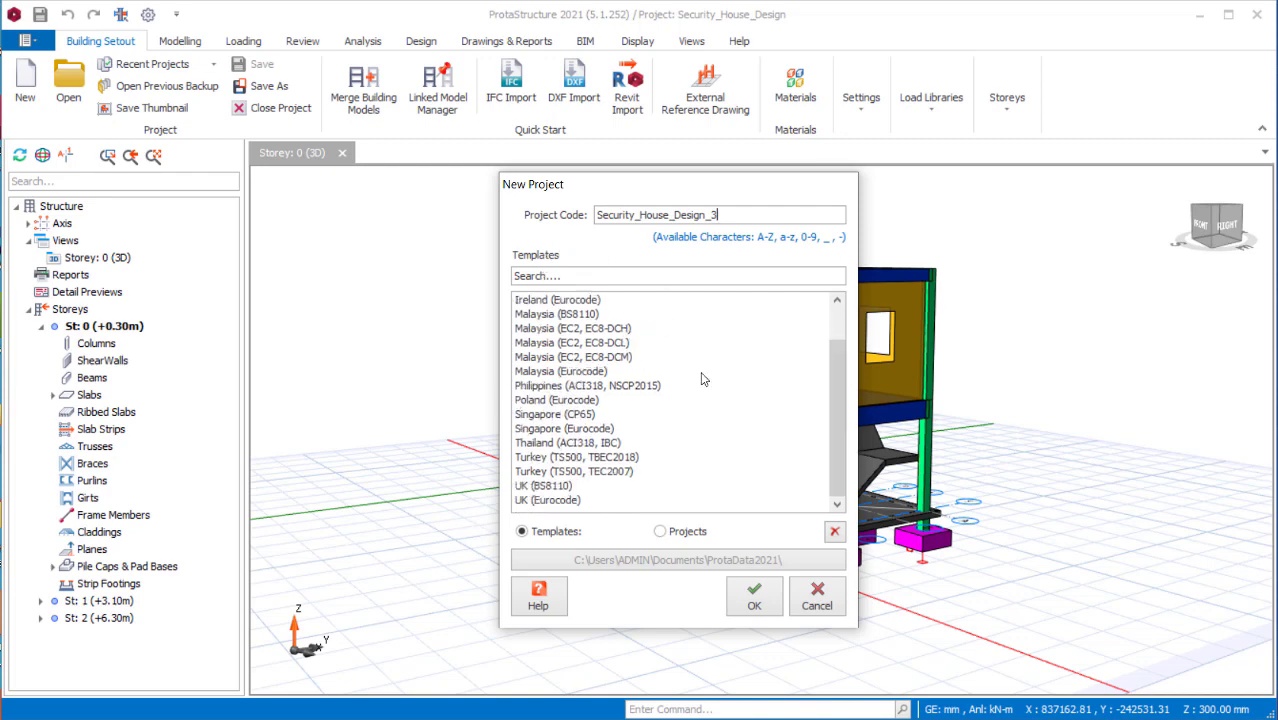
pyautogui.click(526, 502)
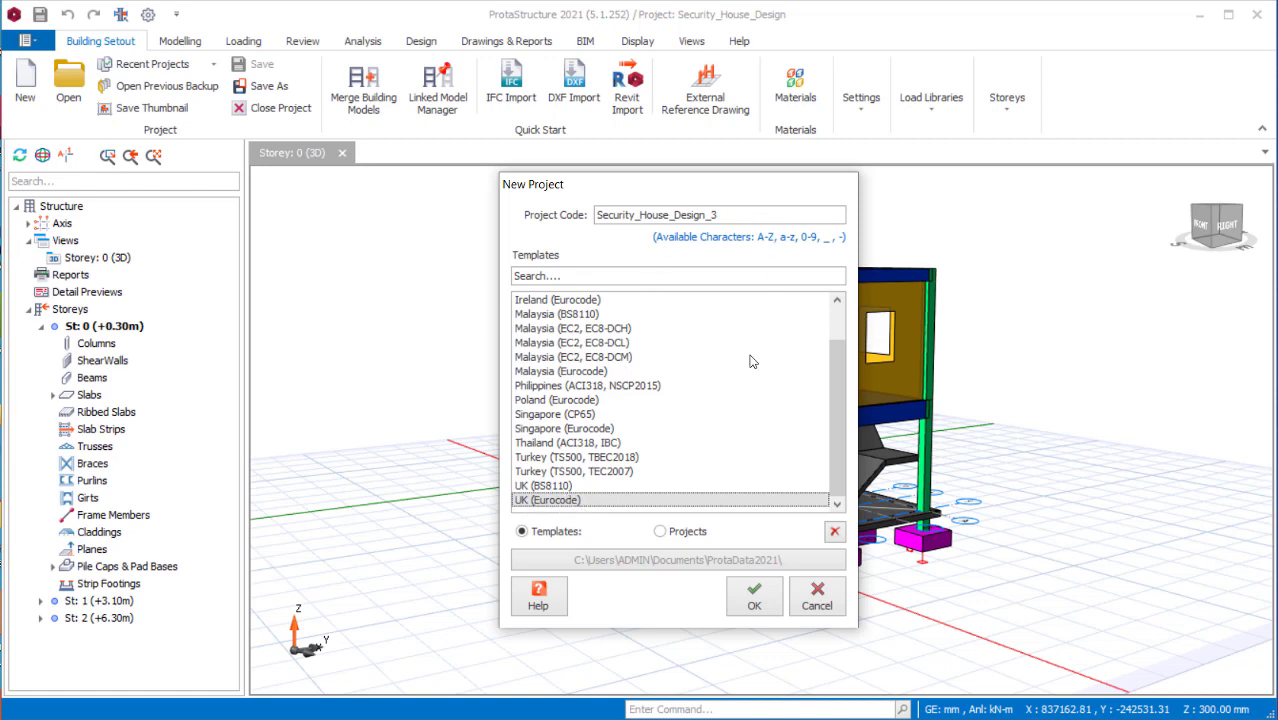
pyautogui.click(756, 610)
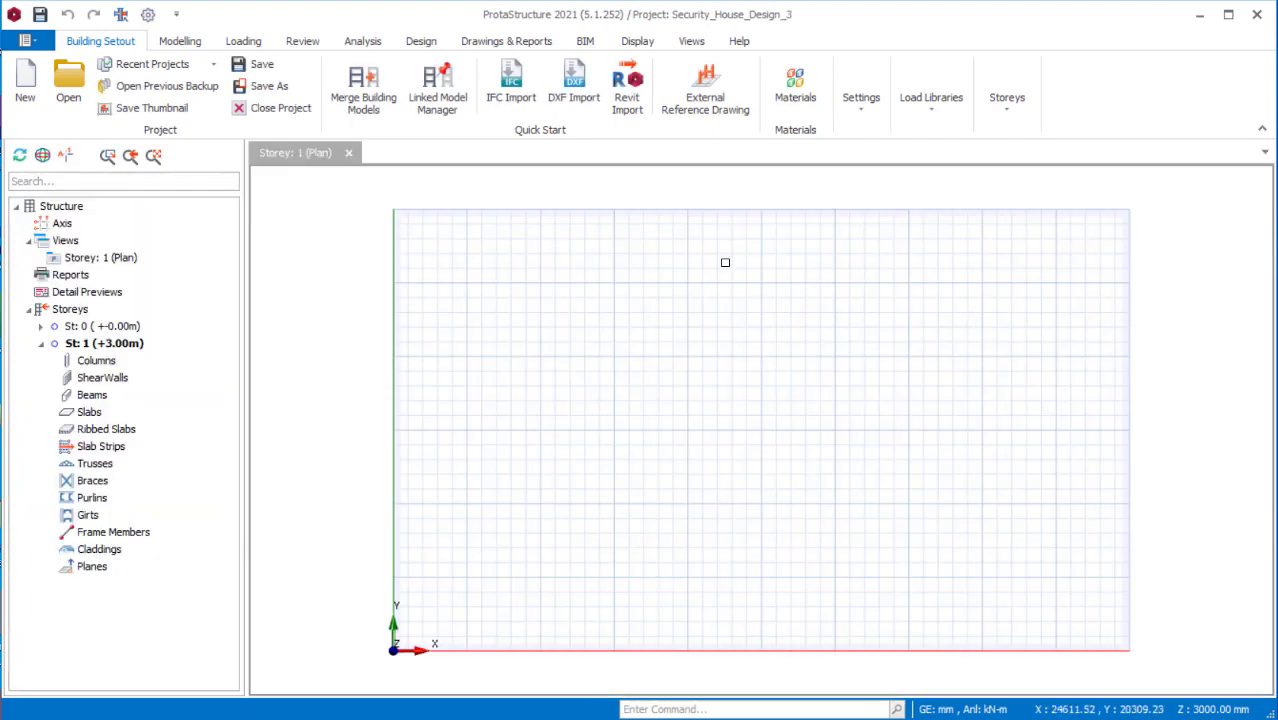
# Open DXF Import for the new project, reset the layer assignments, and keep mm as the file unit.
pyautogui.scroll(2, 656, 406)
pyautogui.scroll(-2, 656, 406)
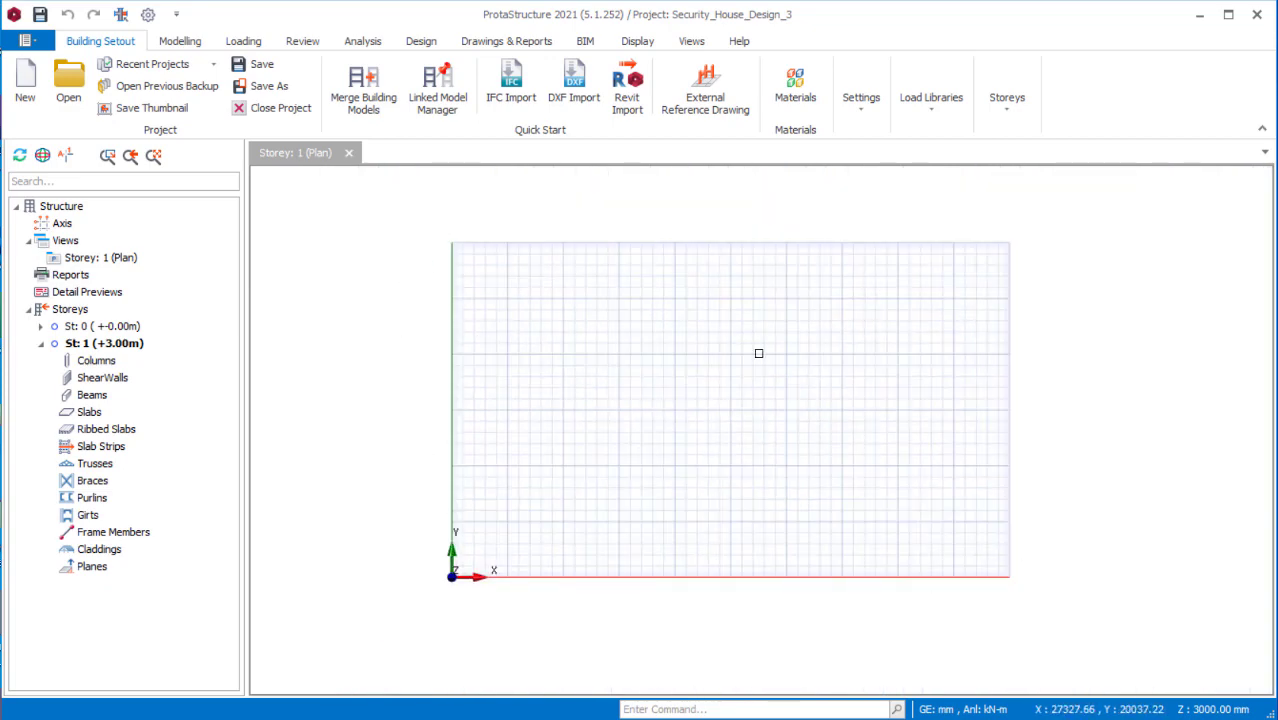
pyautogui.scroll(1, 634, 388)
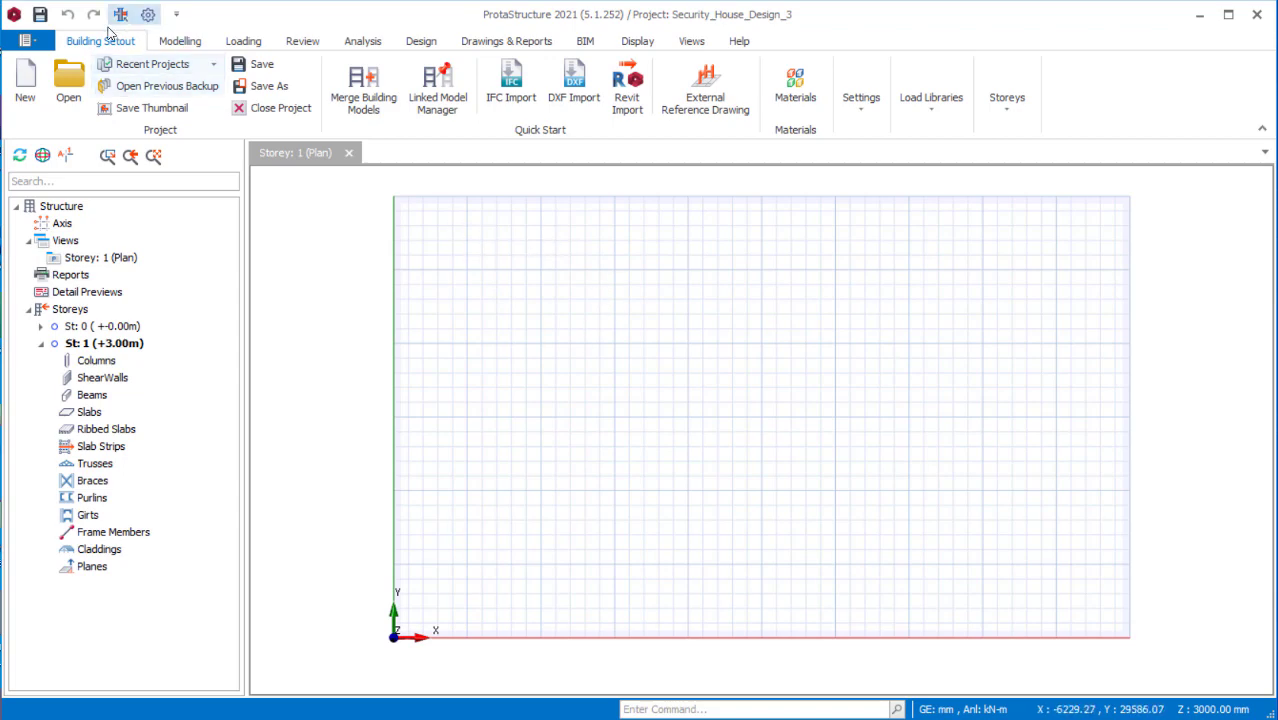
pyautogui.click(575, 97)
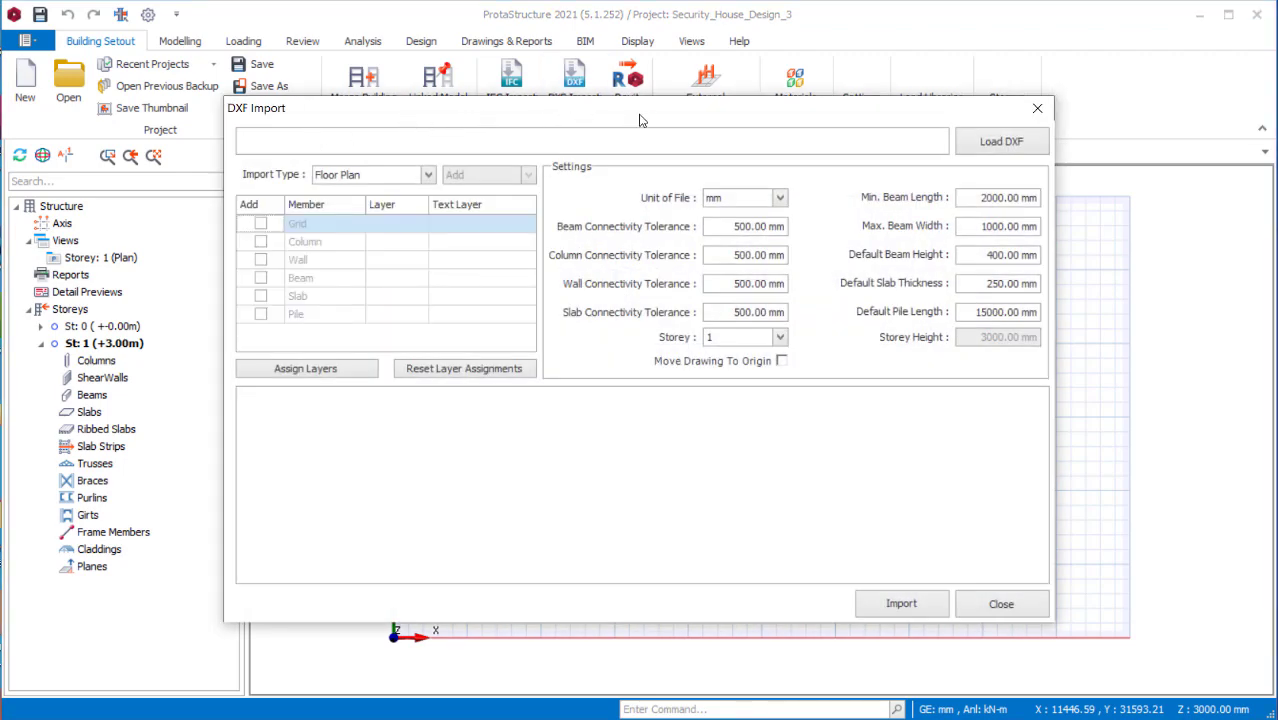
pyautogui.moveTo(664, 120); pyautogui.dragTo(676, 144)
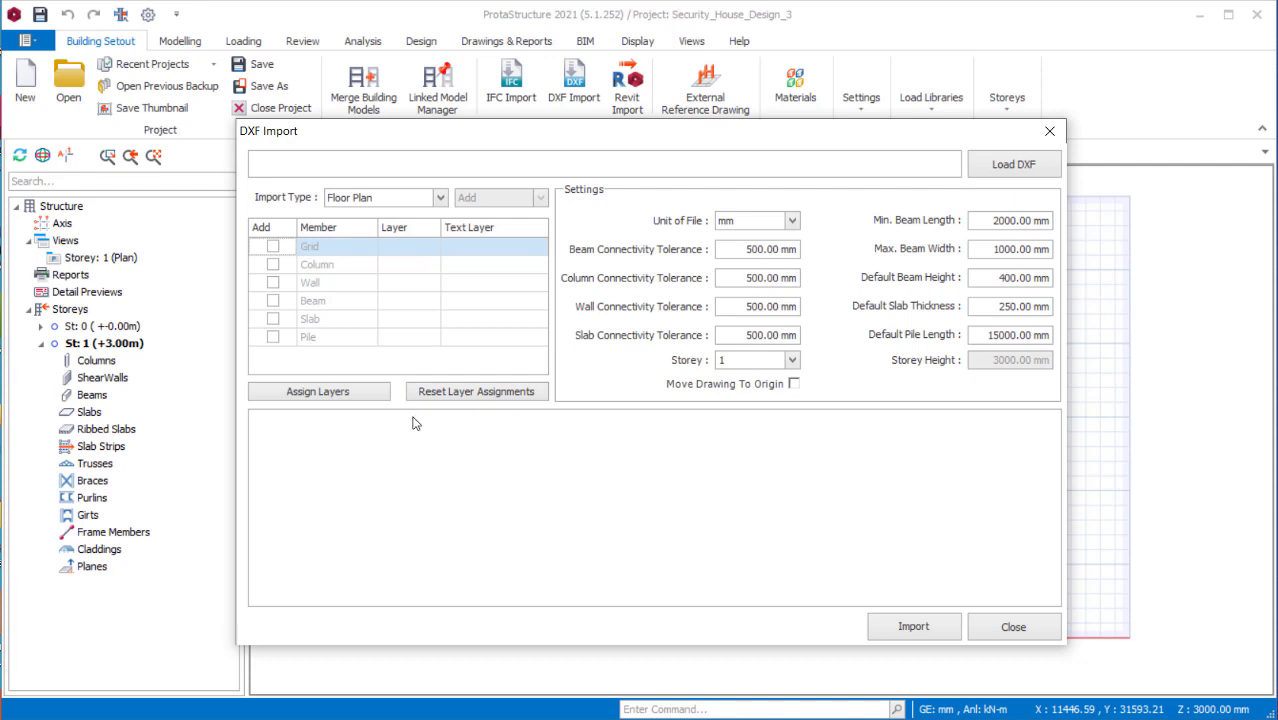
pyautogui.click(357, 396)
pyautogui.click(468, 396)
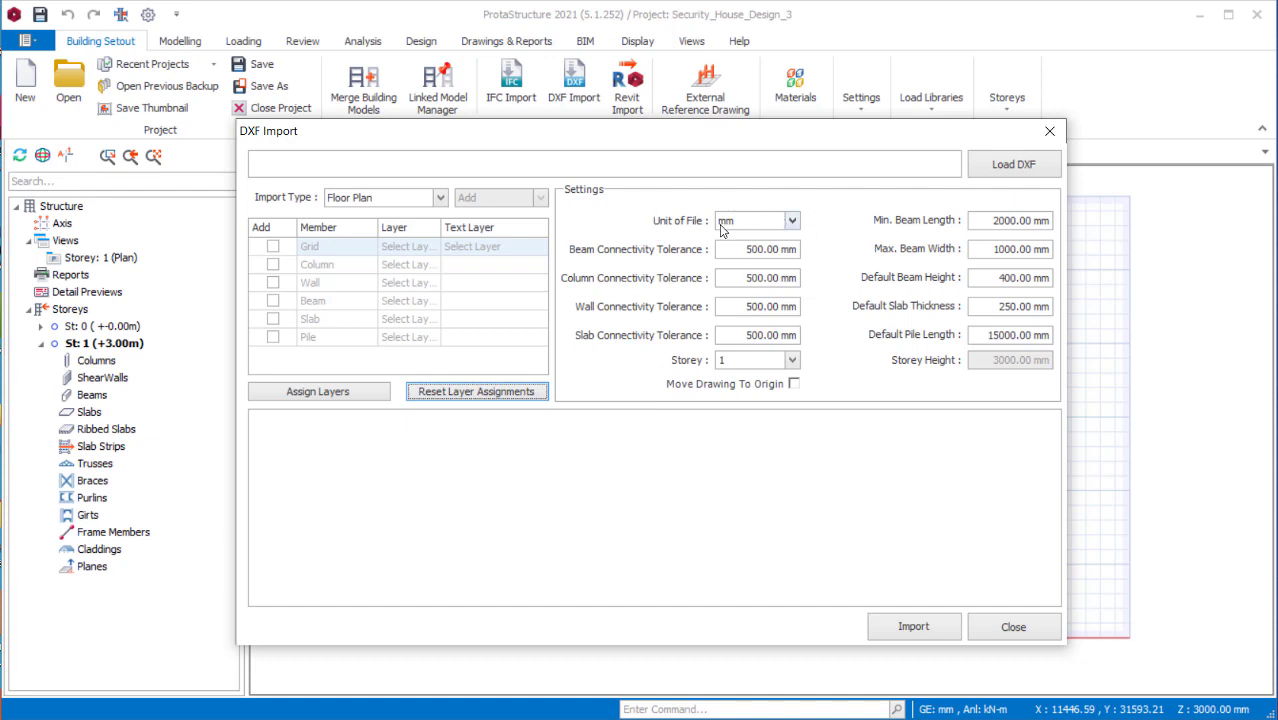
pyautogui.click(792, 221)
pyautogui.click(792, 221)
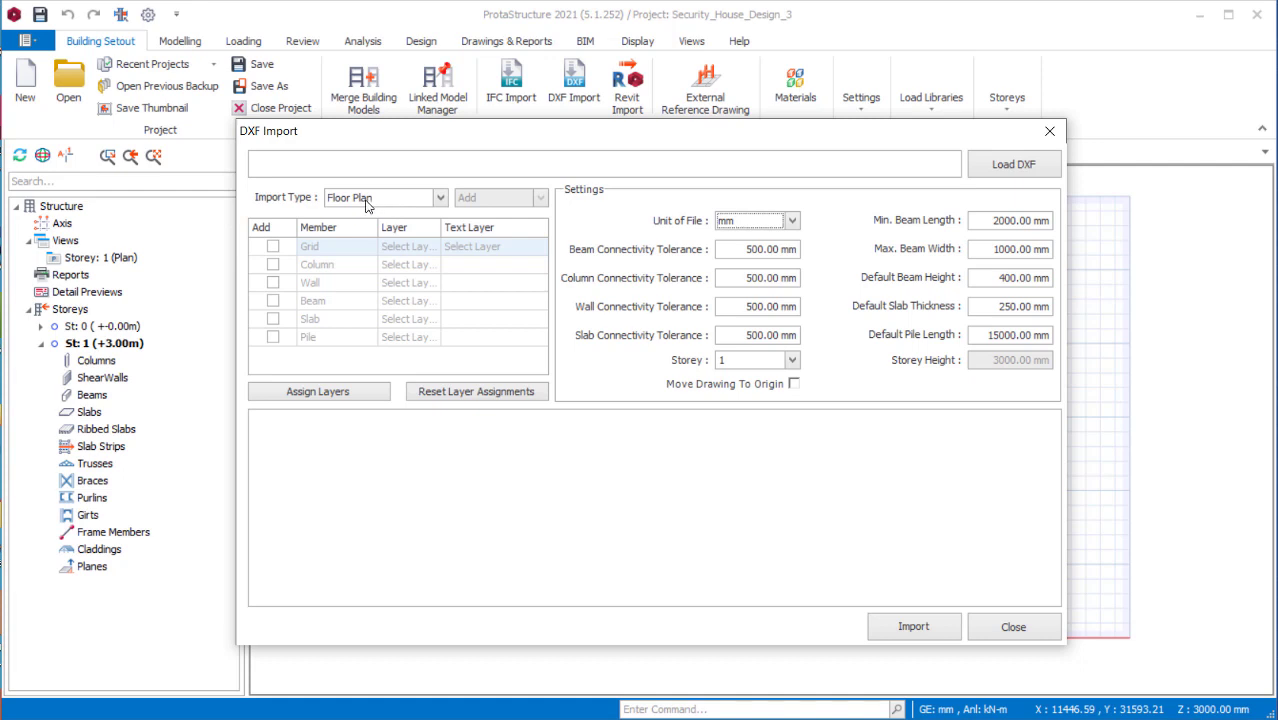
# Try the 3D Analytical Model import type, return to Floor Plan, and reset the layer assignments again.
pyautogui.click(438, 199)
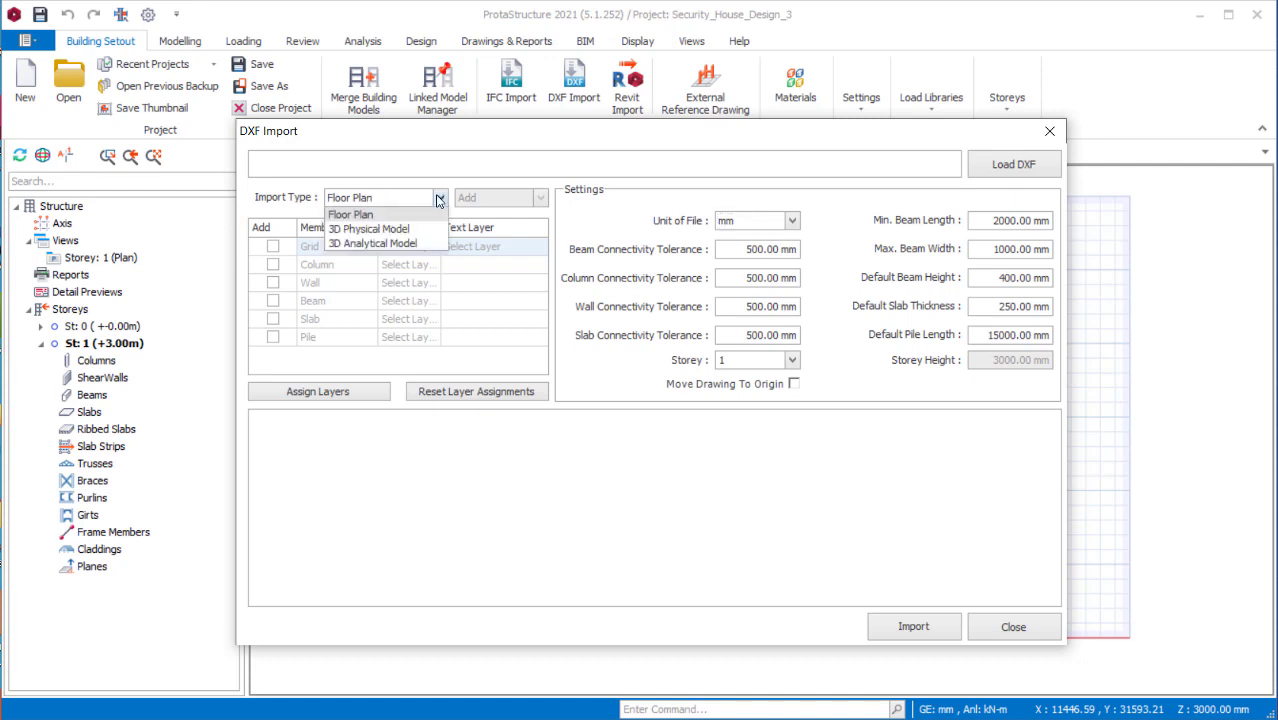
pyautogui.click(366, 244)
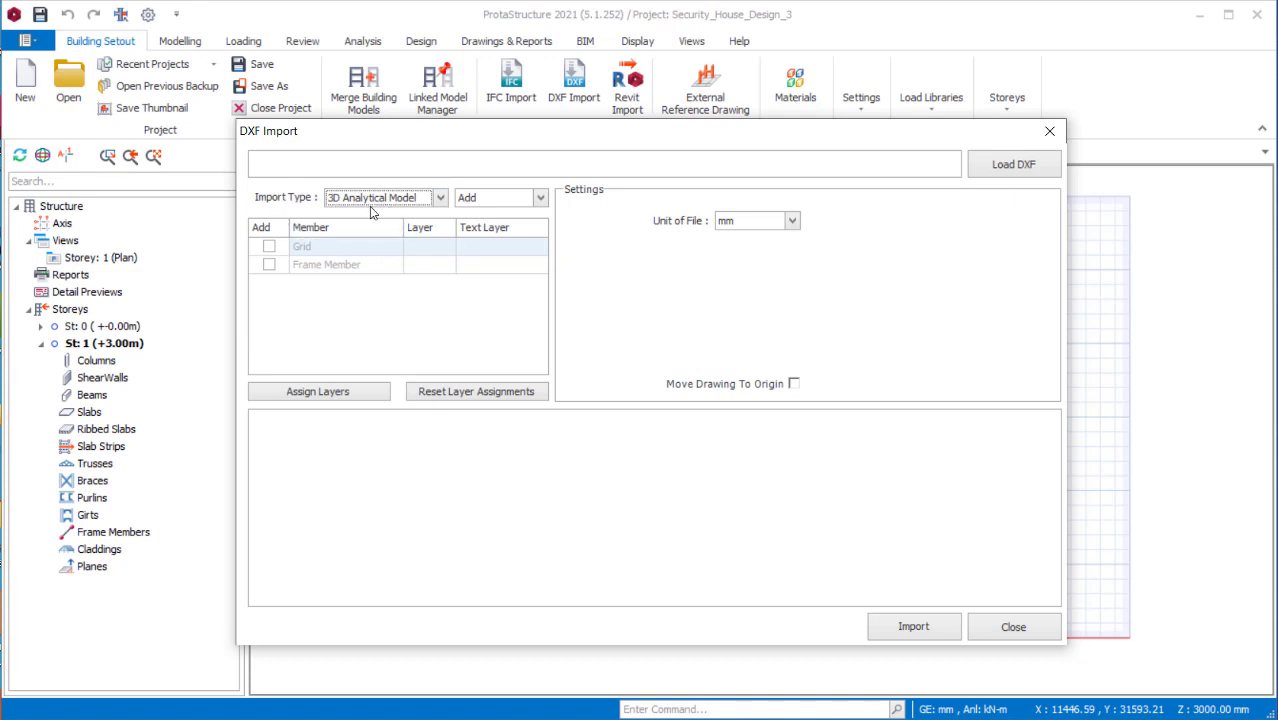
pyautogui.click(440, 198)
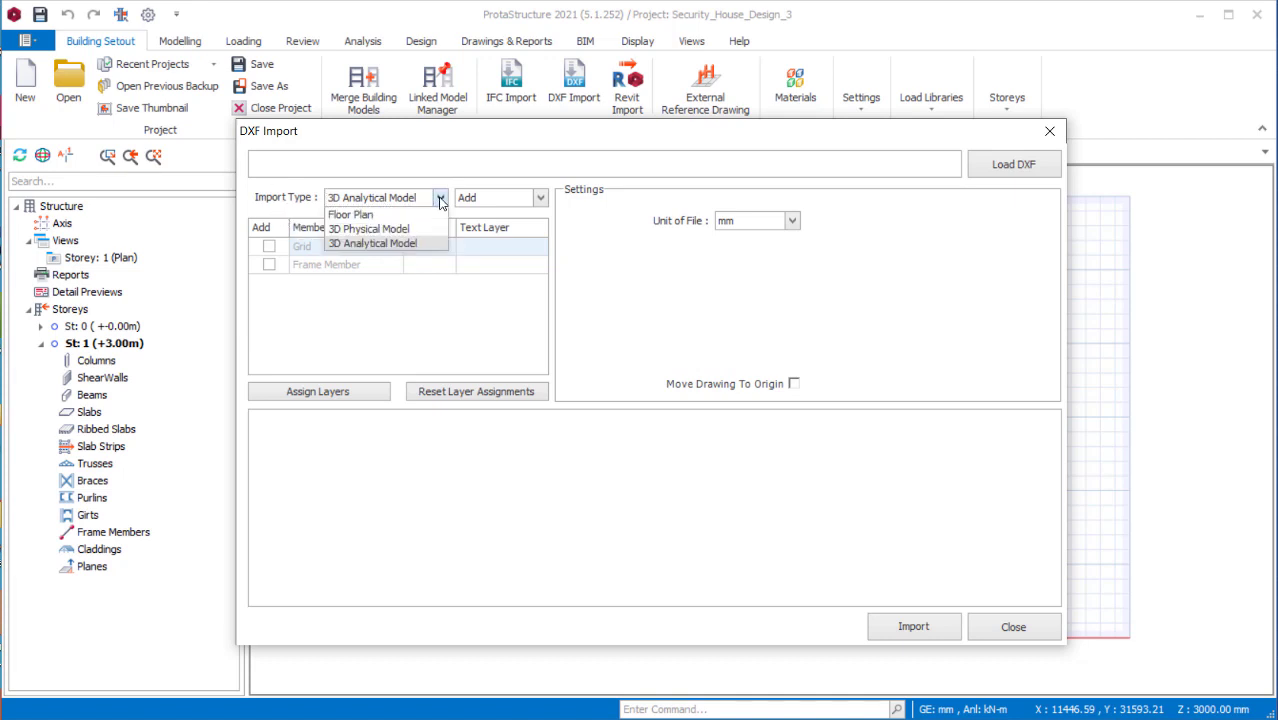
pyautogui.click(350, 215)
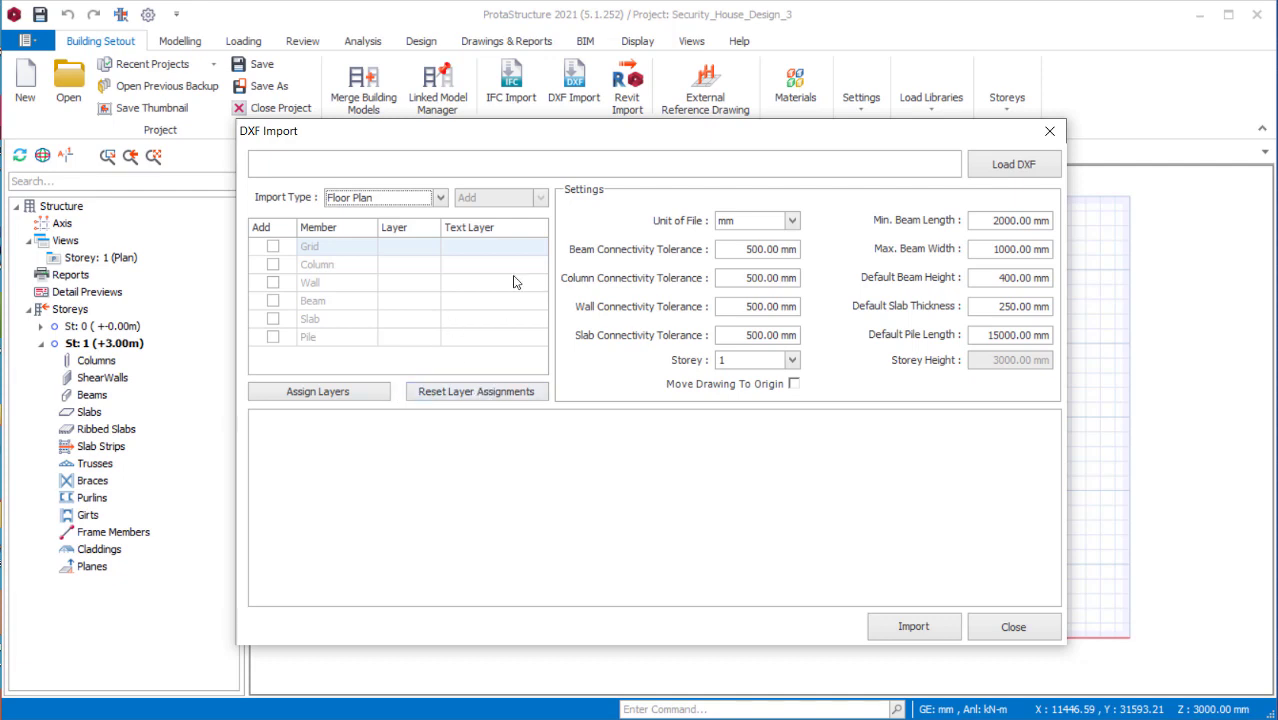
pyautogui.click(495, 394)
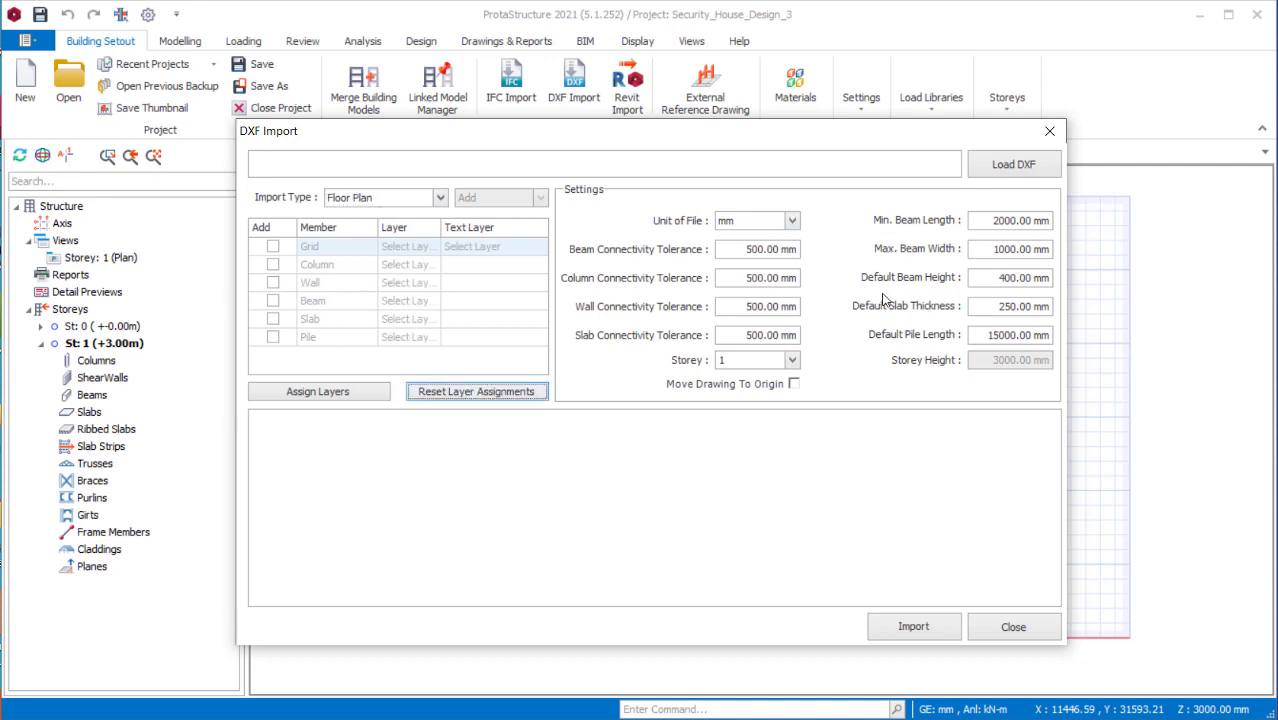
# Load the SEC DXF file from the Desktop's Security House folder into the floor plan import.
pyautogui.click(1008, 165)
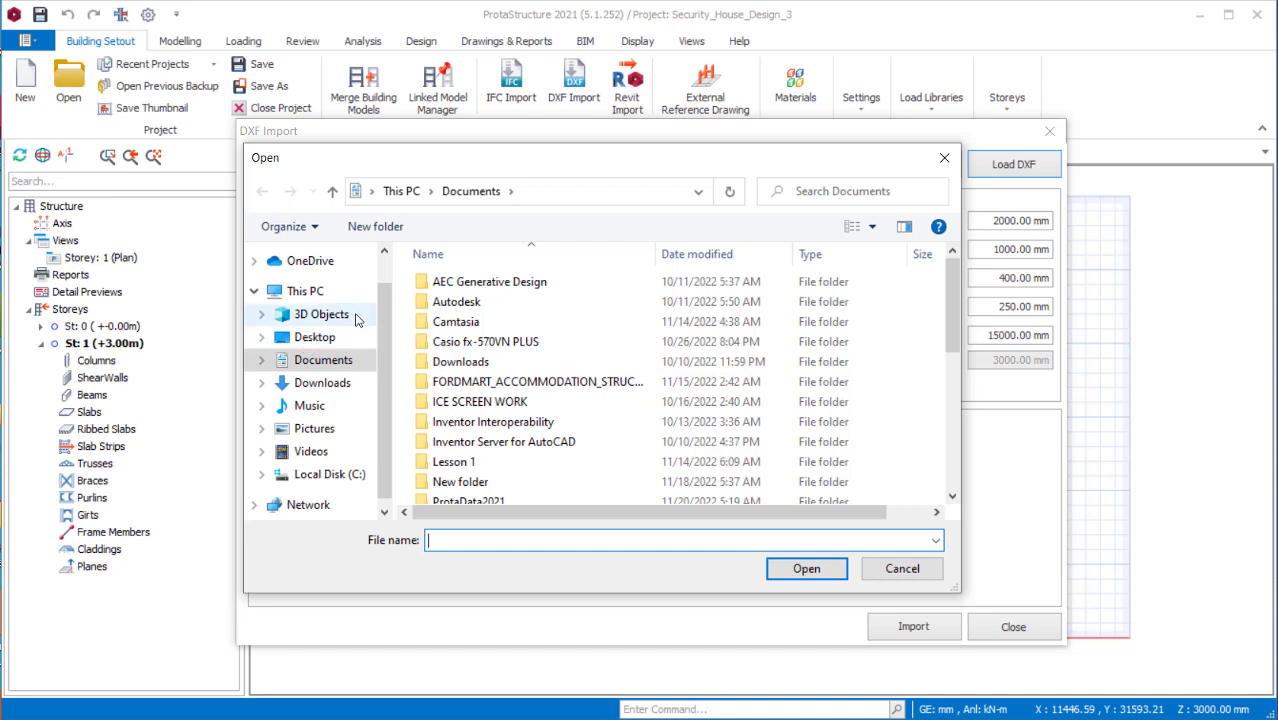
pyautogui.click(310, 338)
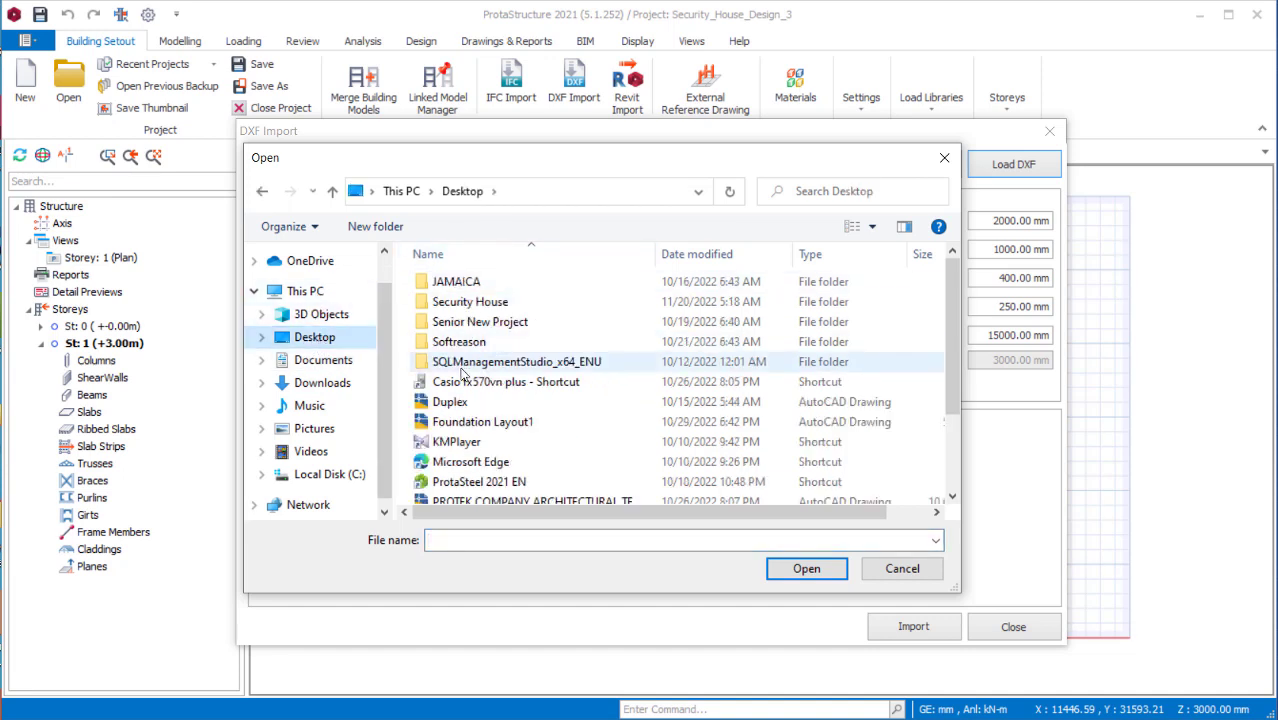
pyautogui.click(460, 304)
pyautogui.doubleClick(460, 308)
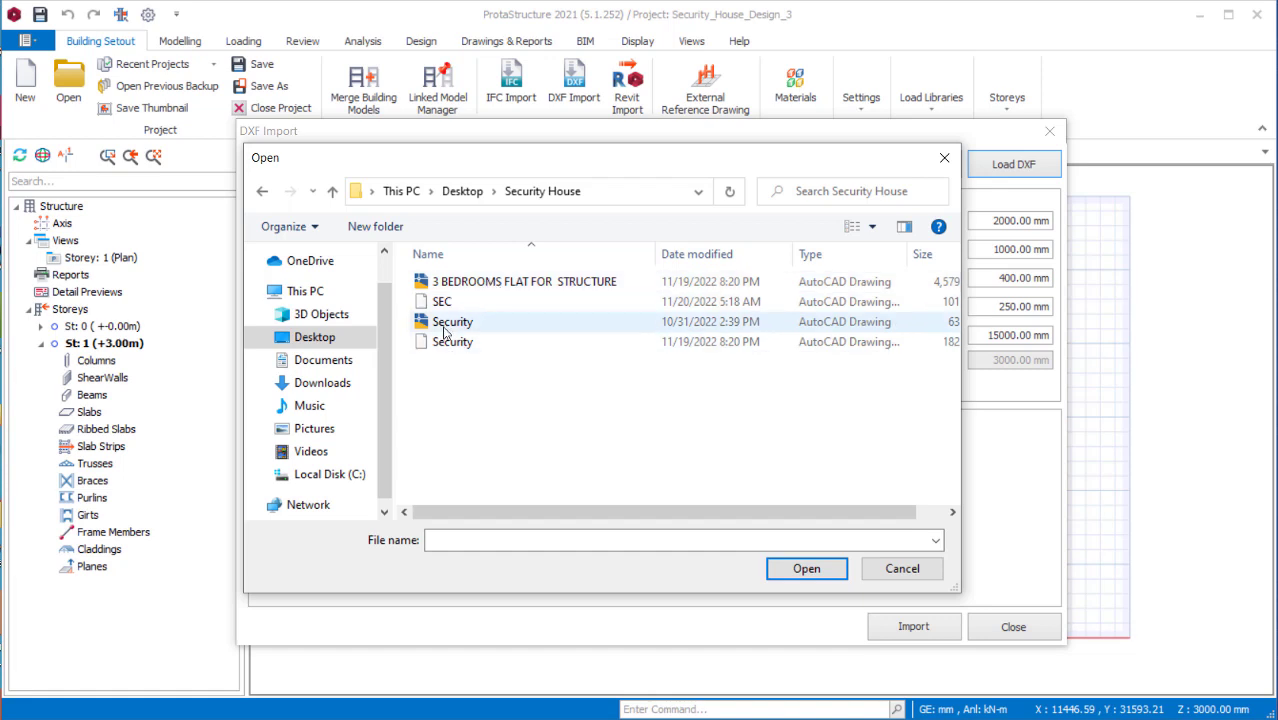
pyautogui.click(414, 305)
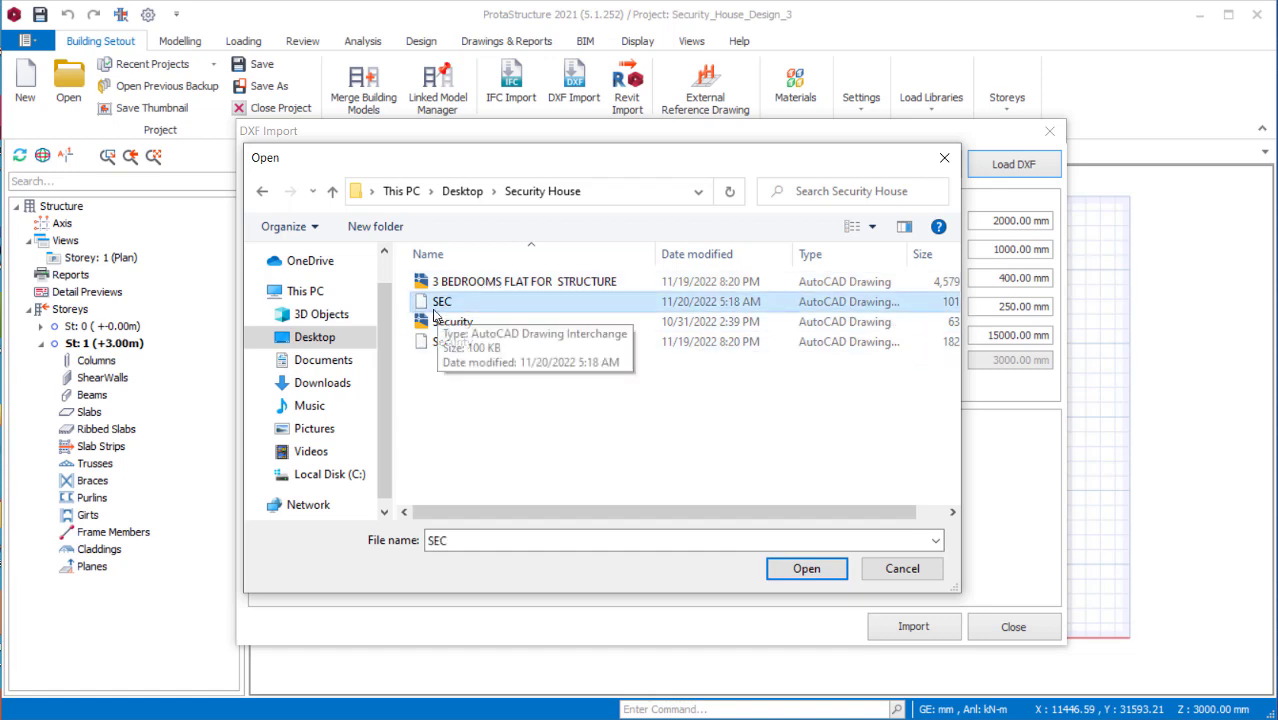
pyautogui.click(807, 568)
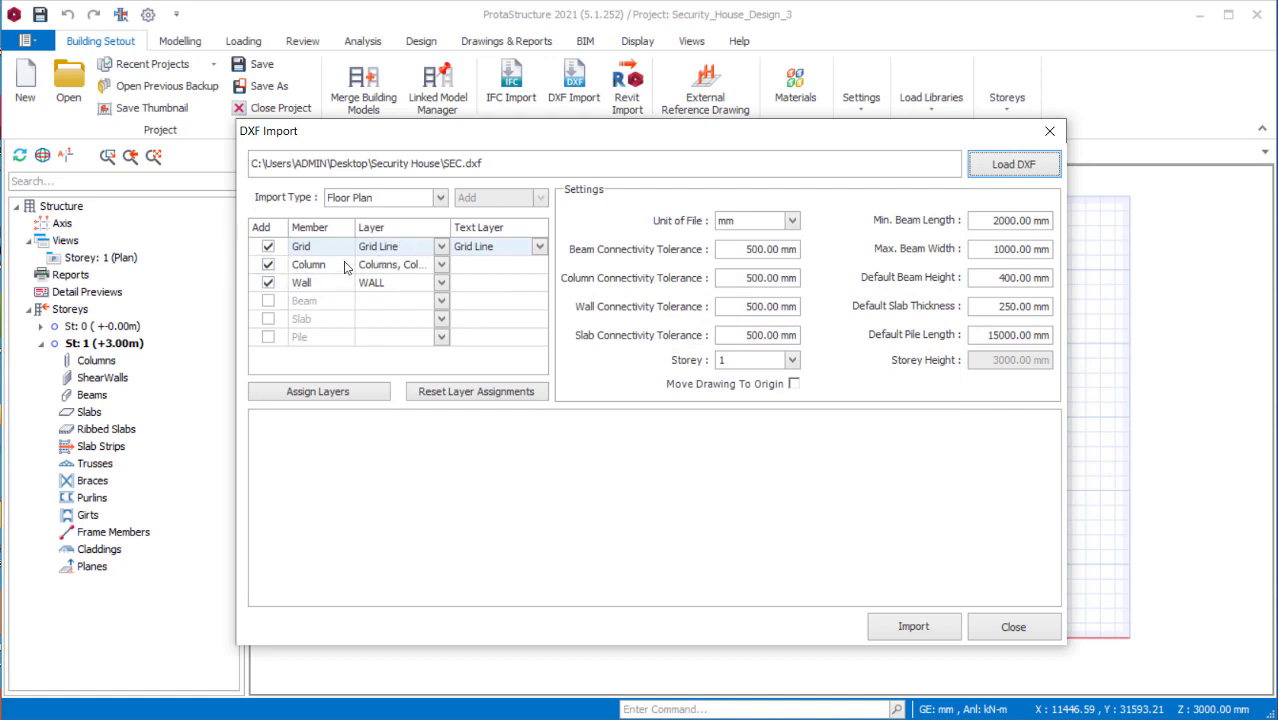
# Exclude walls from the DXF import, import only the grid lines and columns, and close the import dialog.
pyautogui.click(396, 243)
pyautogui.click(268, 285)
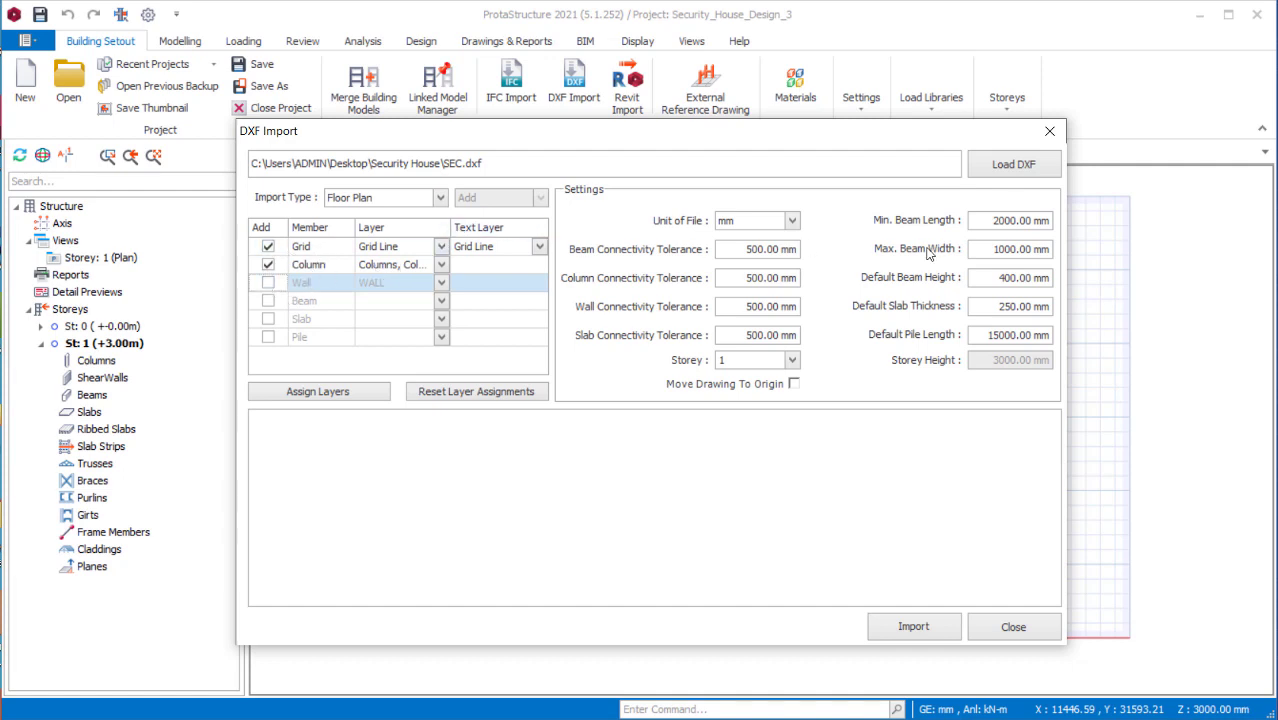
pyautogui.click(932, 628)
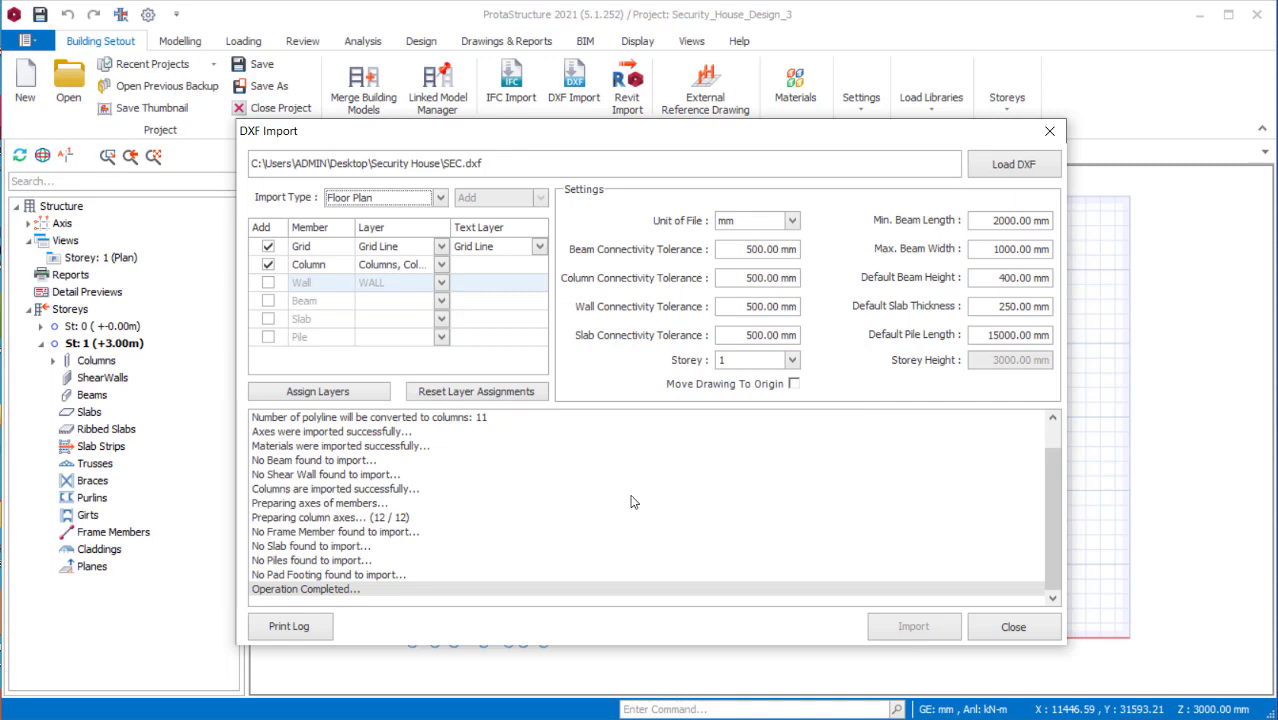
pyautogui.click(1013, 627)
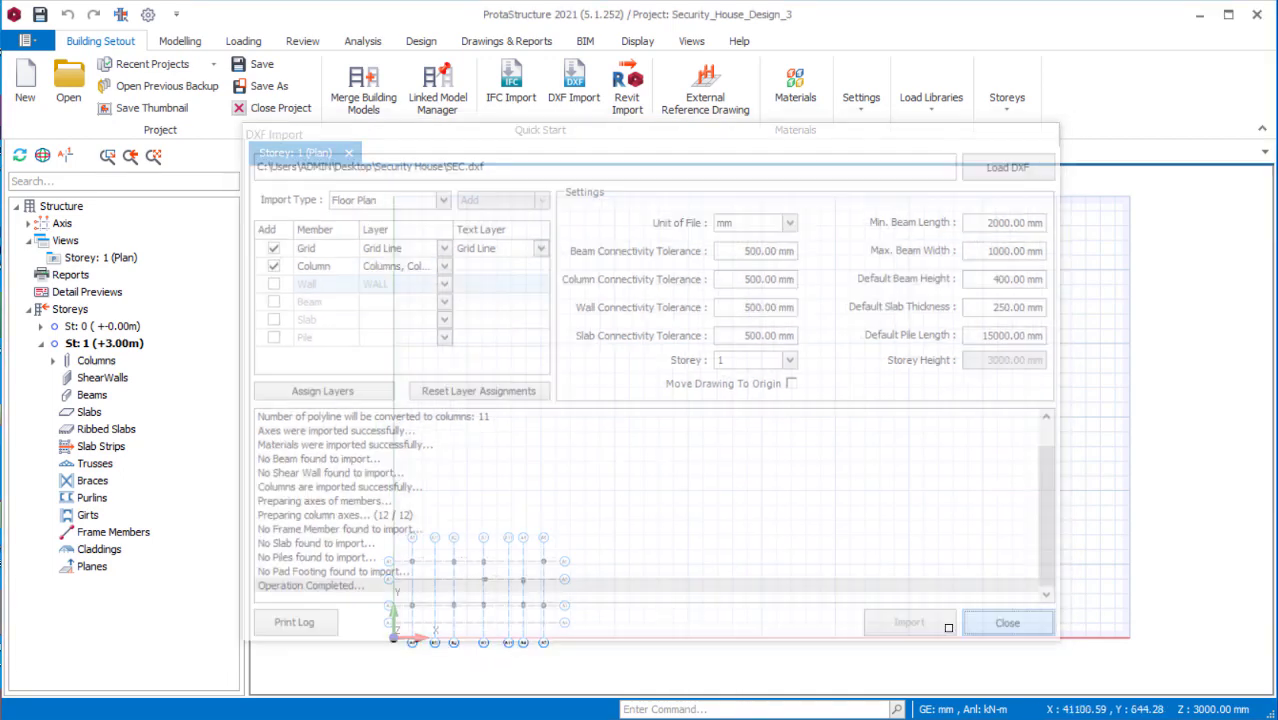
# Examine the imported axes and the column positions, labels and sizes on the Storey 1 plan.
pyautogui.scroll(3, 390, 495)
pyautogui.scroll(2, 395, 490)
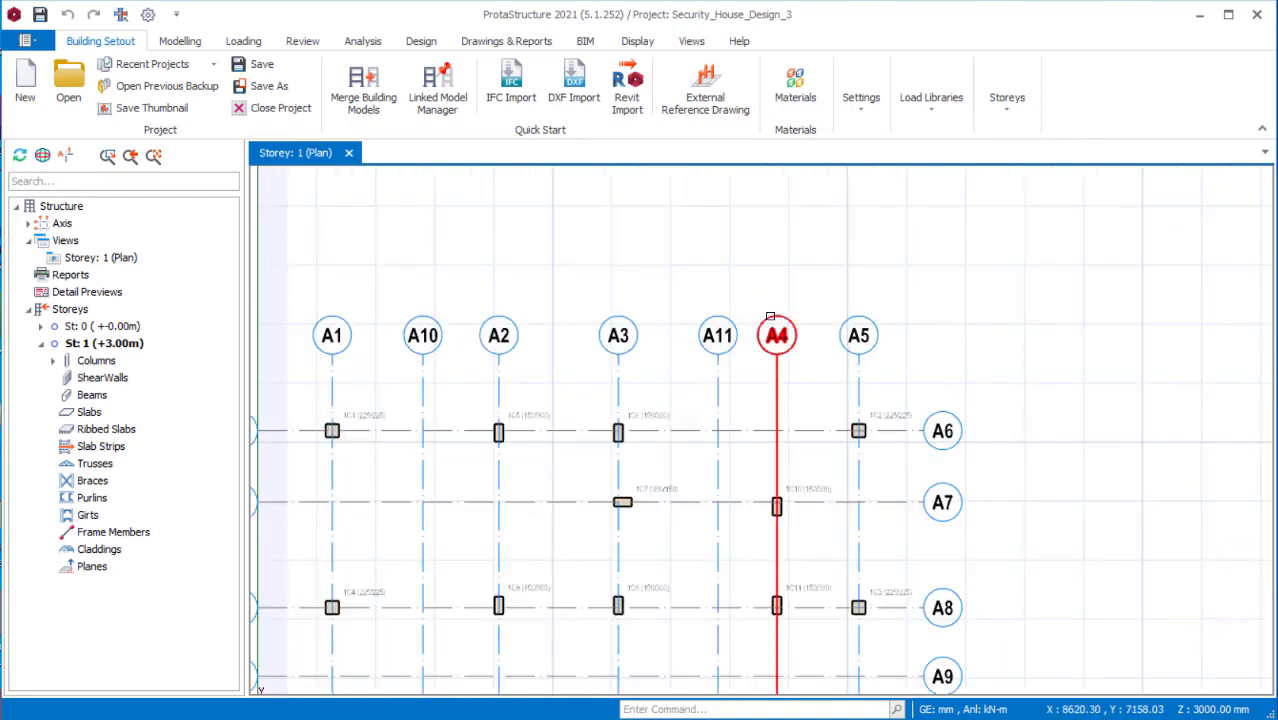
pyautogui.scroll(-2, 668, 440)
pyautogui.scroll(2, 589, 481)
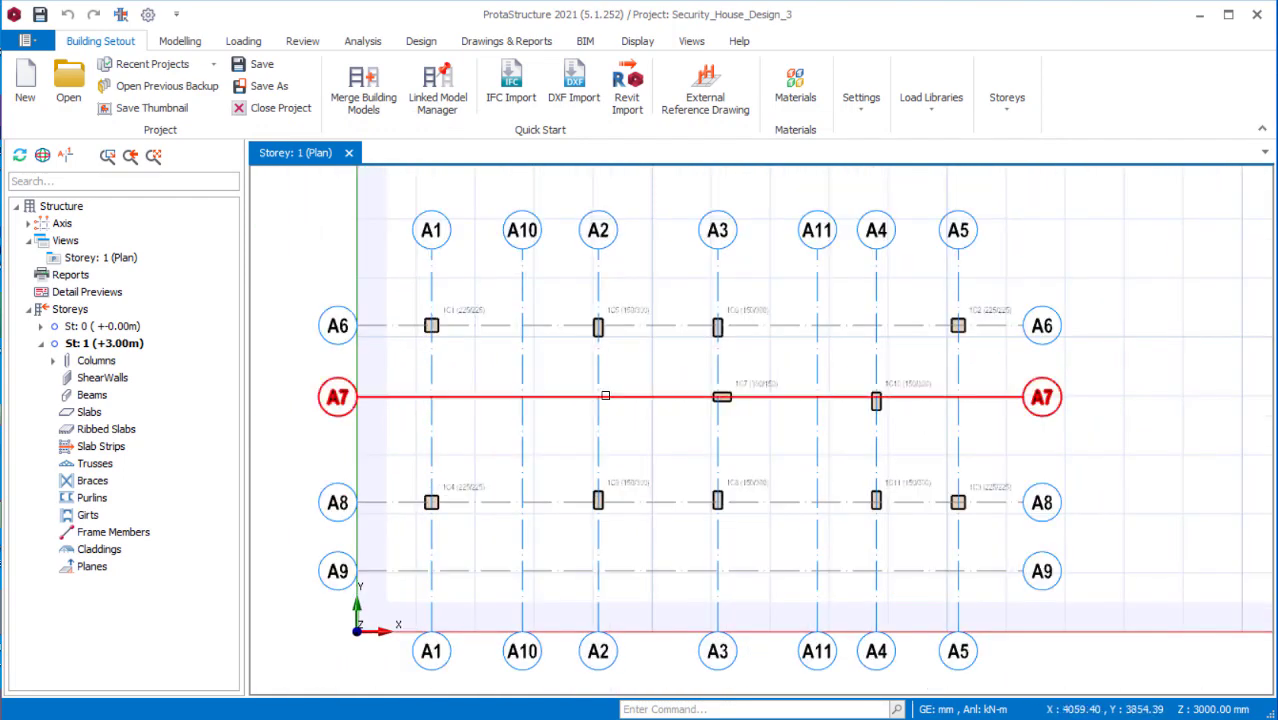
pyautogui.moveTo(567, 293); pyautogui.dragTo(882, 528)
pyautogui.moveTo(939, 295); pyautogui.dragTo(1007, 540)
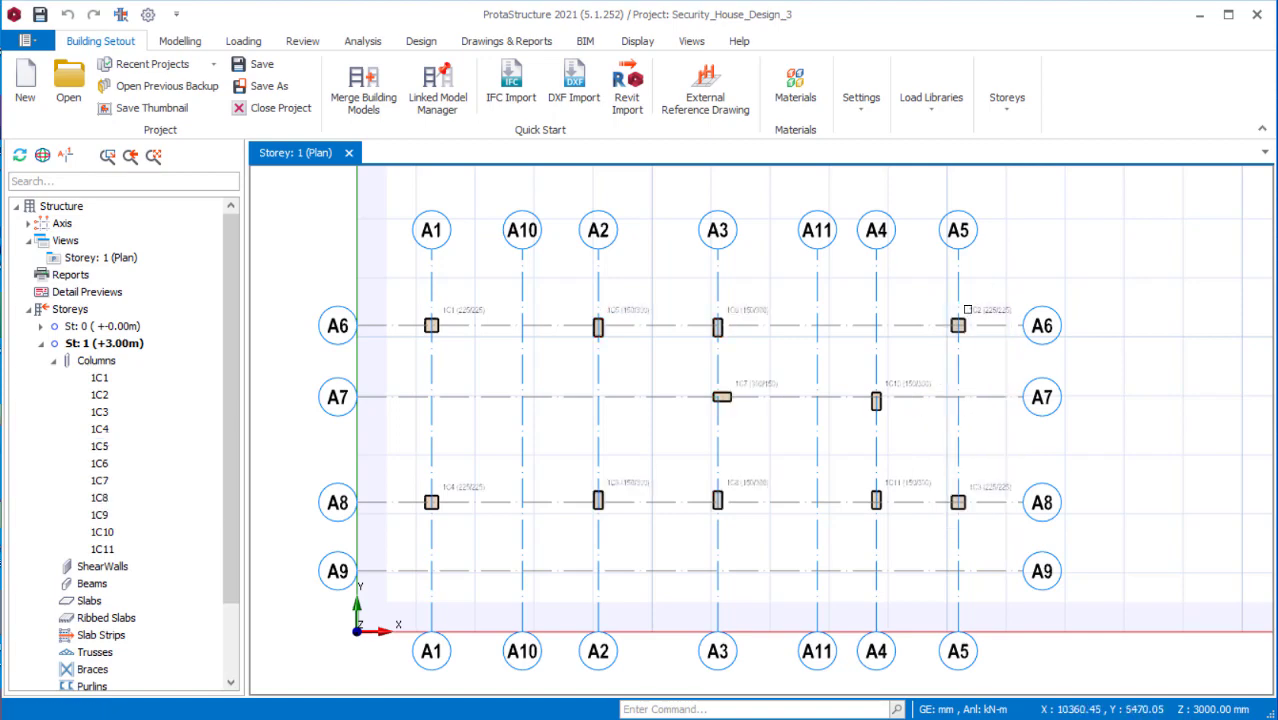
pyautogui.scroll(5, 968, 310)
pyautogui.scroll(-4, 1068, 260)
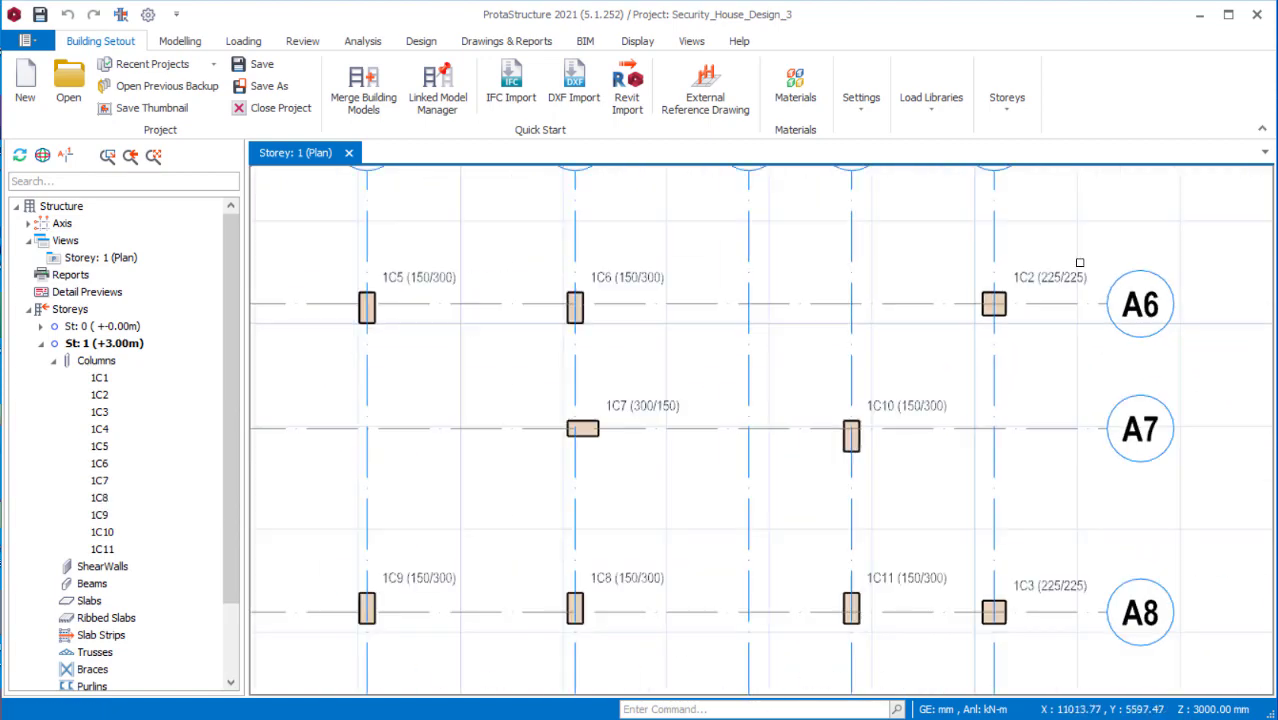
pyautogui.scroll(4, 617, 283)
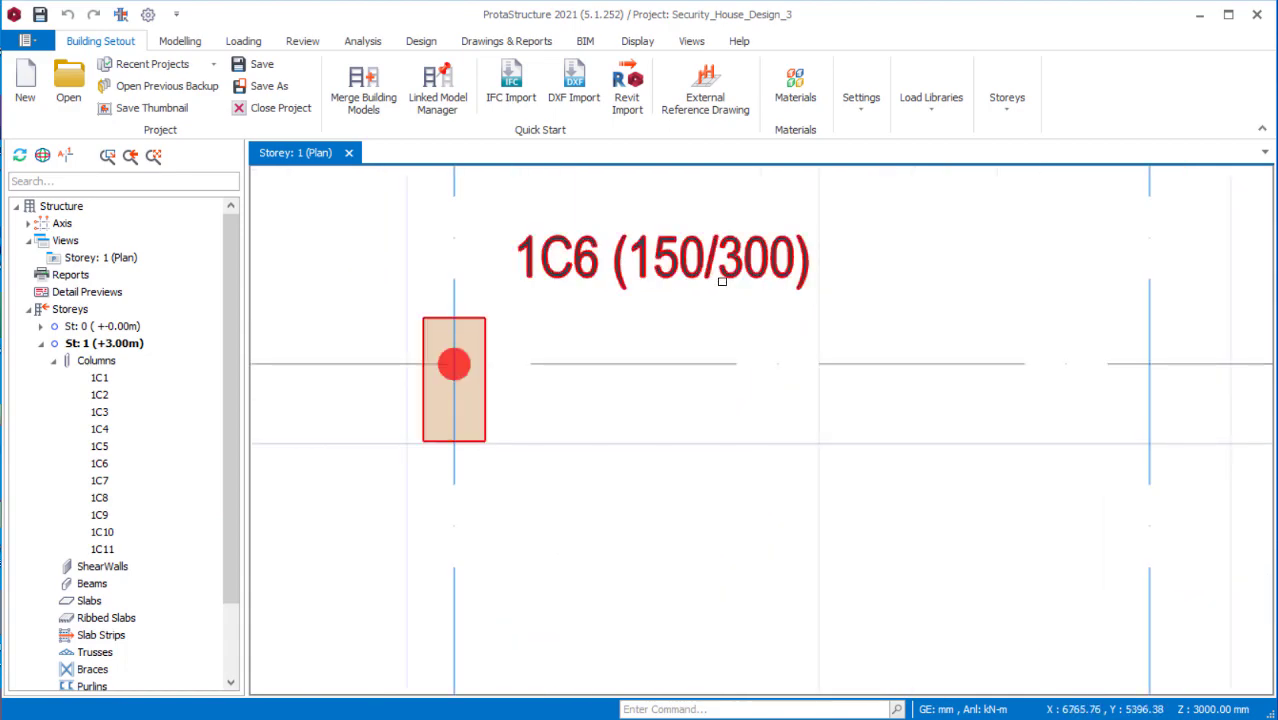
pyautogui.scroll(-4, 739, 259)
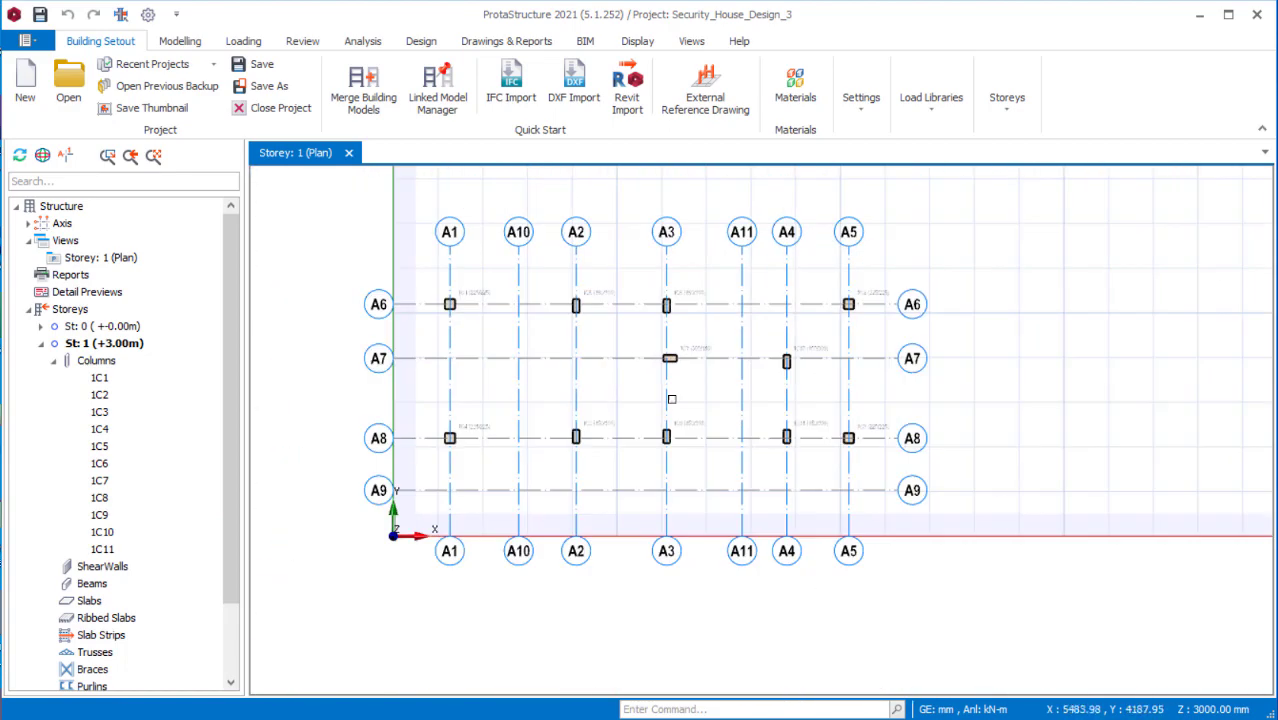
pyautogui.scroll(1, 453, 337)
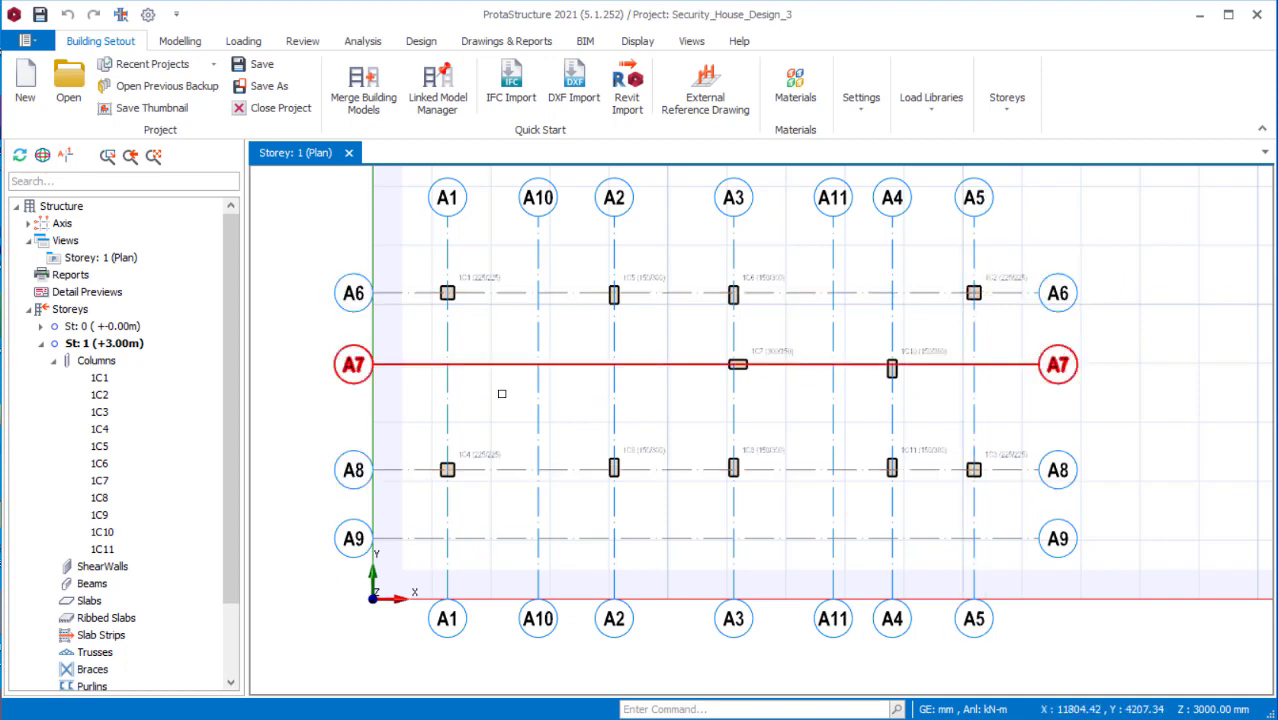
# Open the Axis Table for the four horizontal axes and rename A9 as A and A8 as B.
pyautogui.moveTo(1140, 220); pyautogui.dragTo(1024, 604)
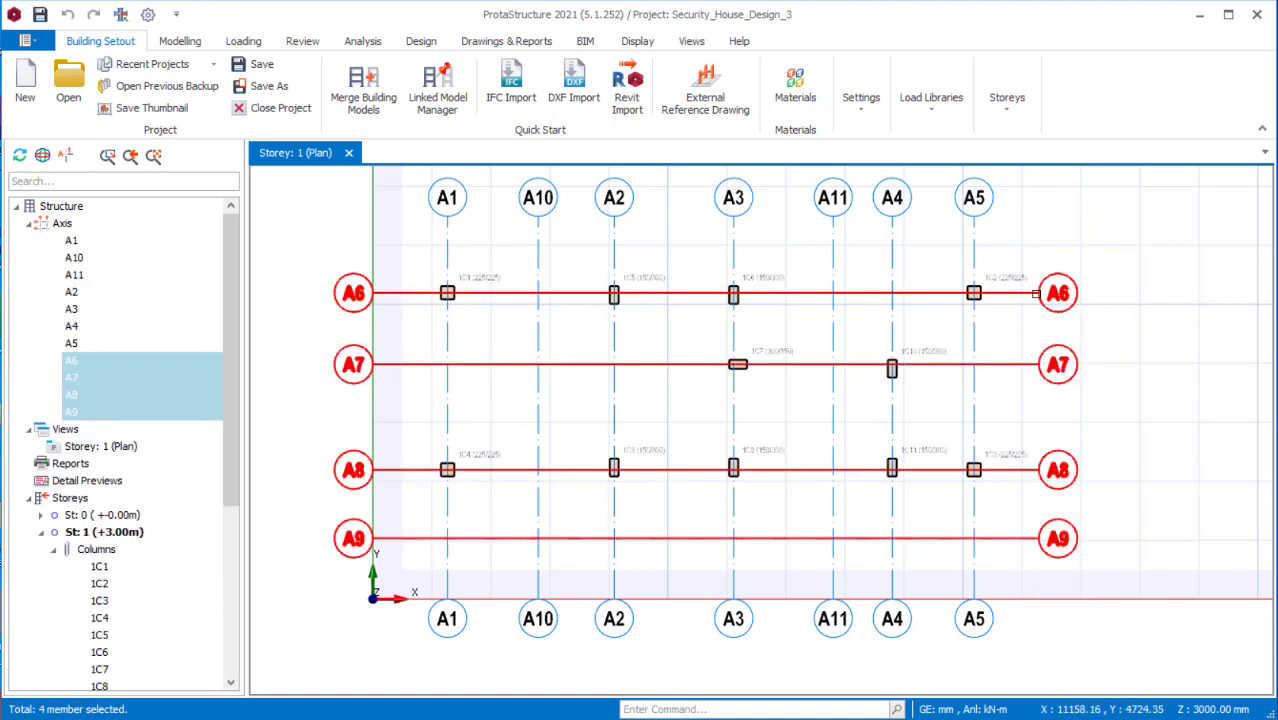
pyautogui.rightClick(1083, 244)
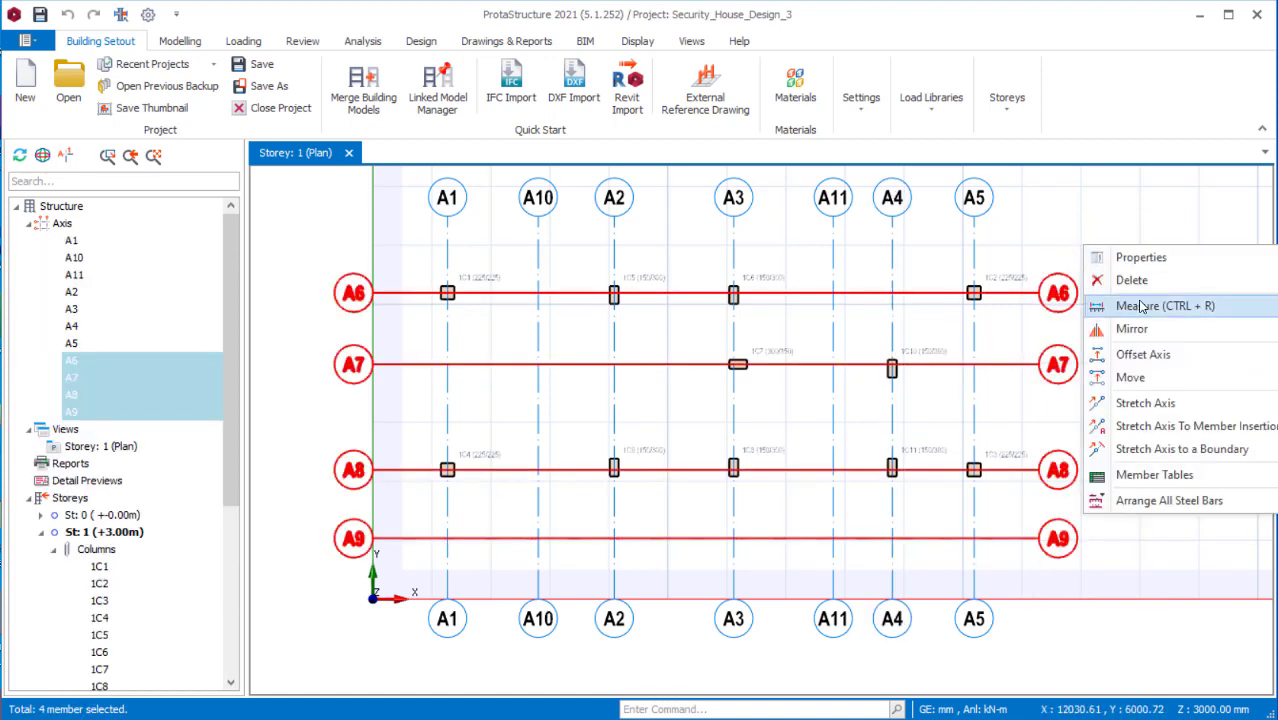
pyautogui.click(1142, 258)
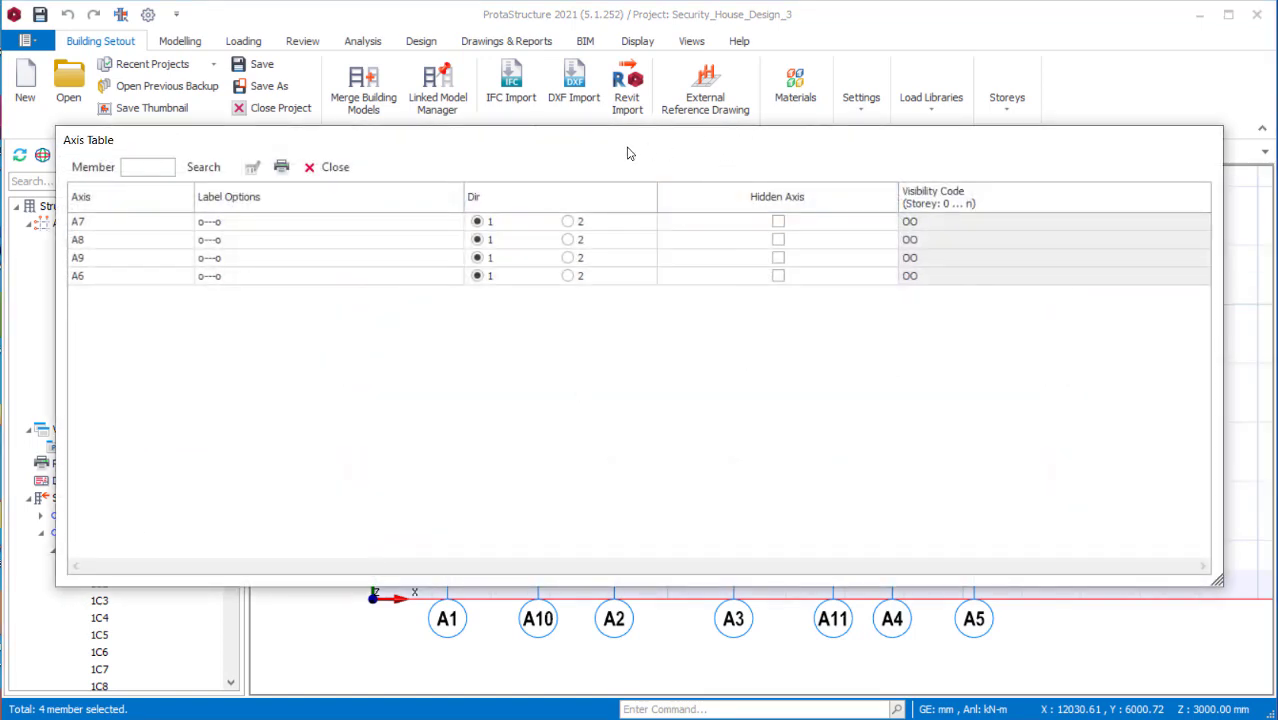
pyautogui.moveTo(580, 160); pyautogui.dragTo(902, 289)
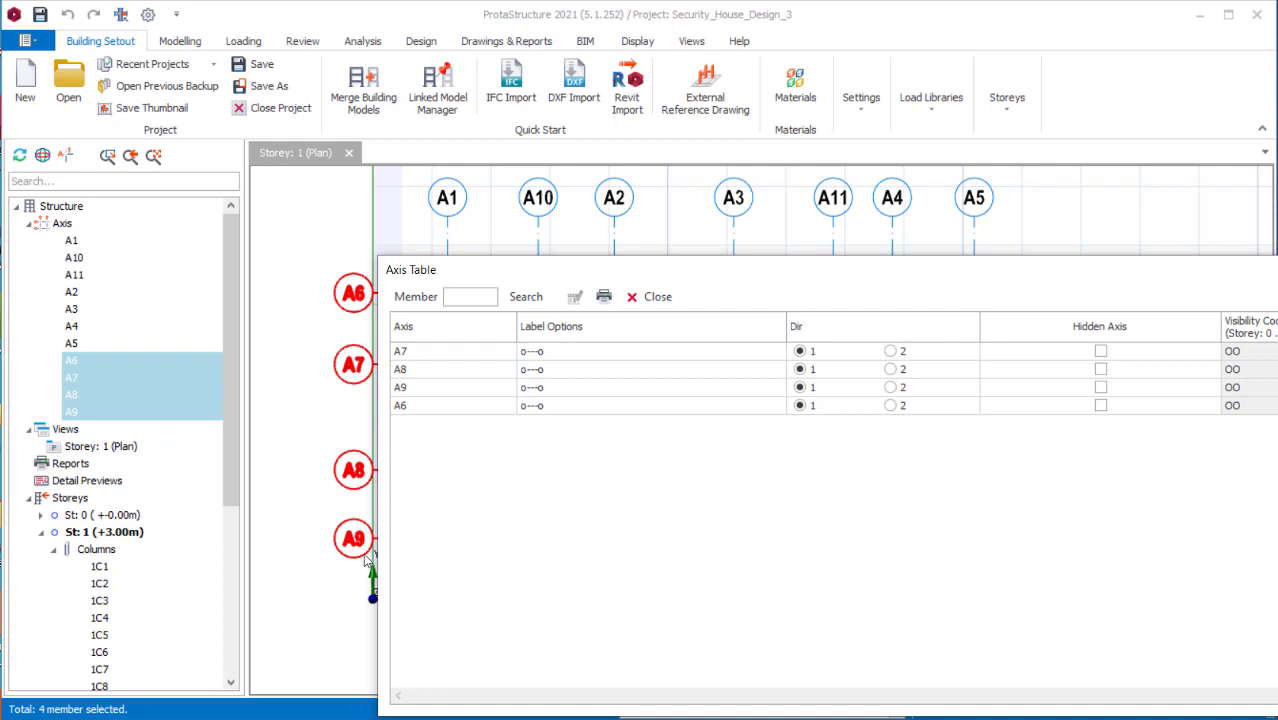
pyautogui.click(427, 387)
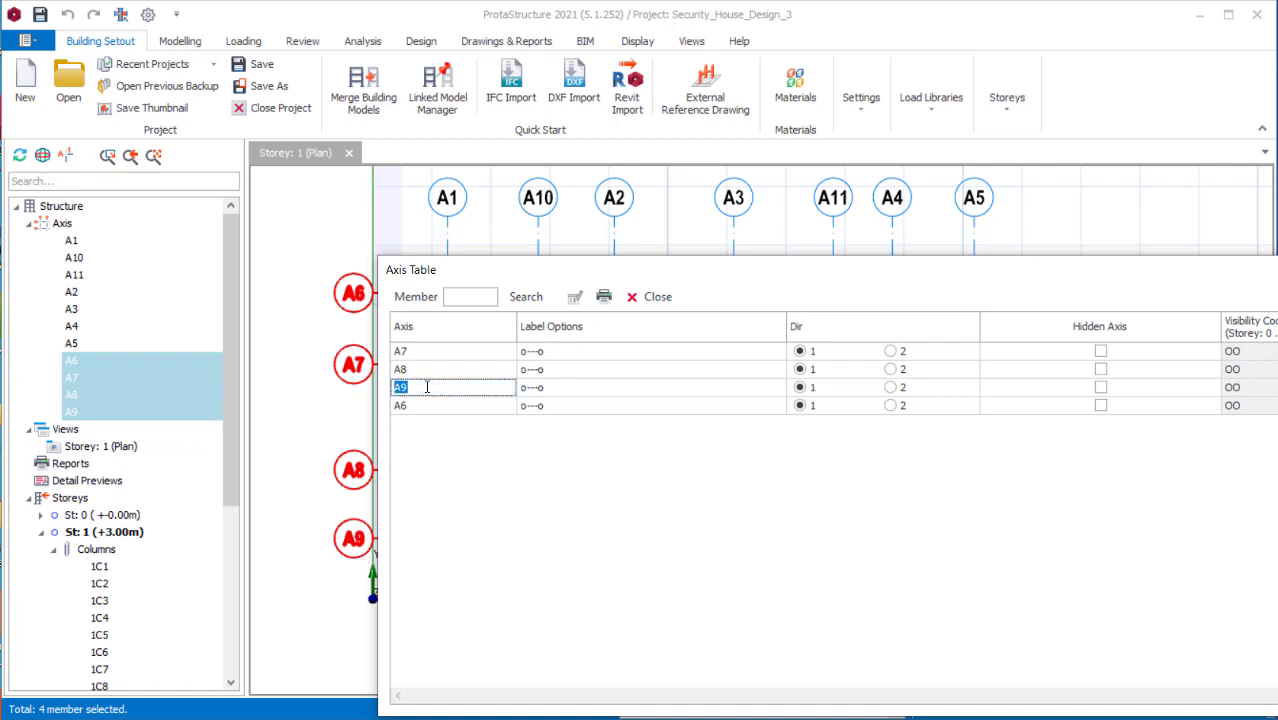
pyautogui.write('A')
pyautogui.click(432, 370)
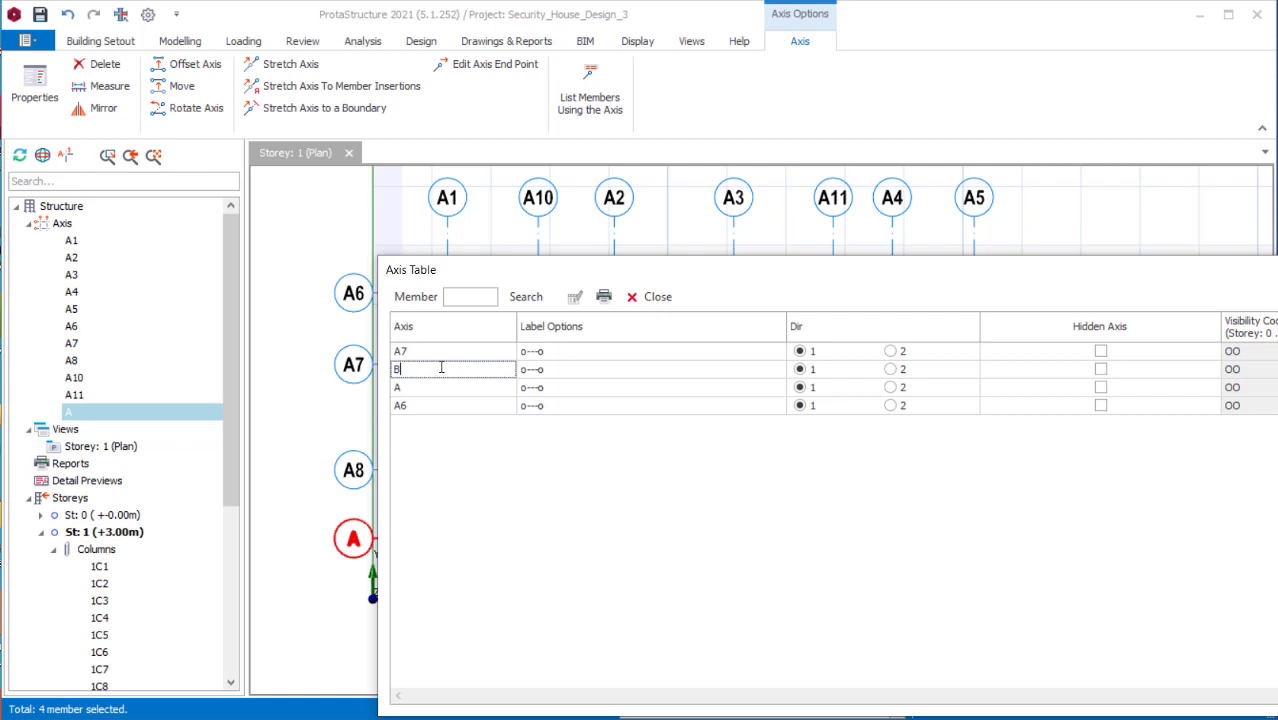
pyautogui.write('B')
# Rename horizontal axis A7 as C and A6 as D, and close the Axis Table.
pyautogui.click(431, 352)
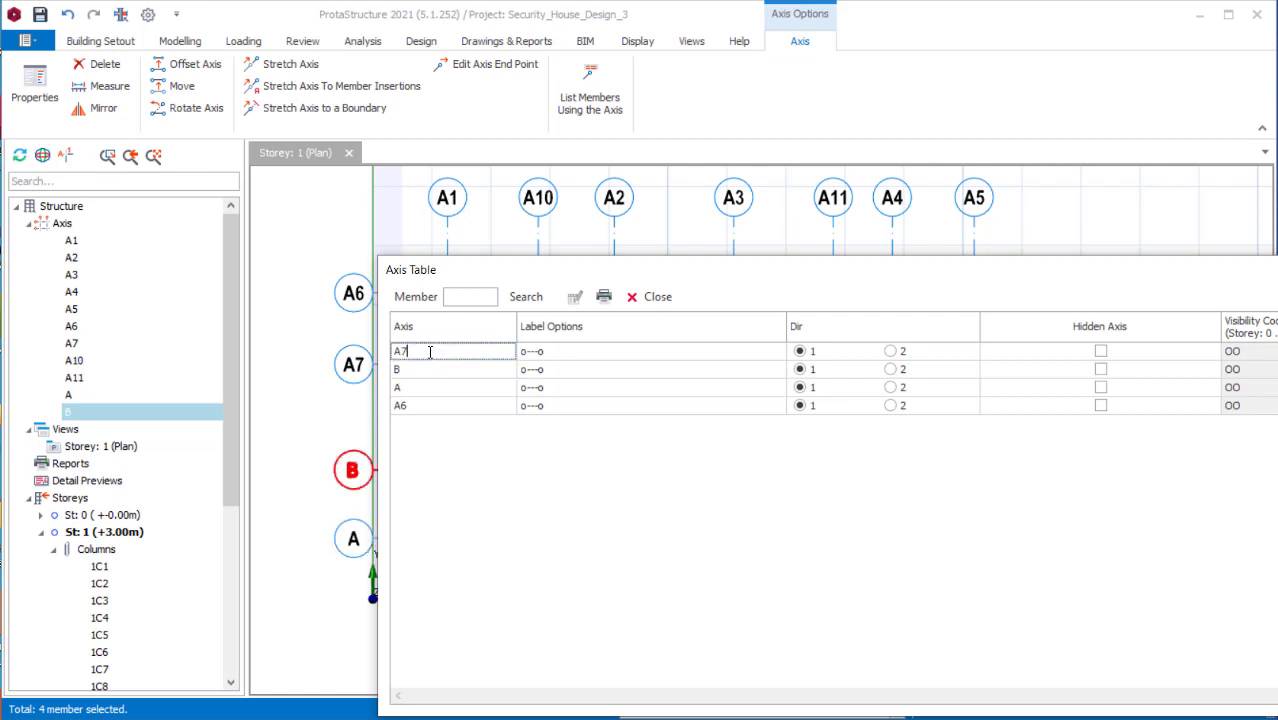
pyautogui.doubleClick(426, 352)
pyautogui.write('C')
pyautogui.click(439, 408)
pyautogui.doubleClick(440, 408)
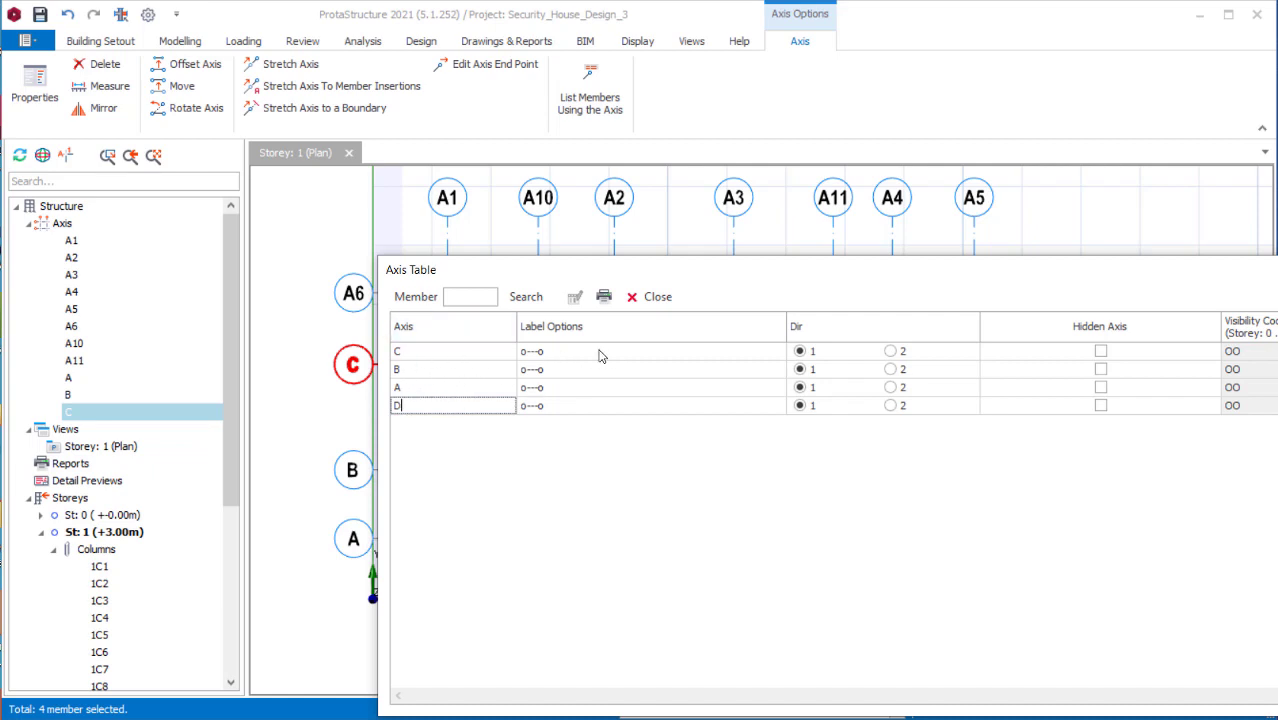
pyautogui.click(413, 372)
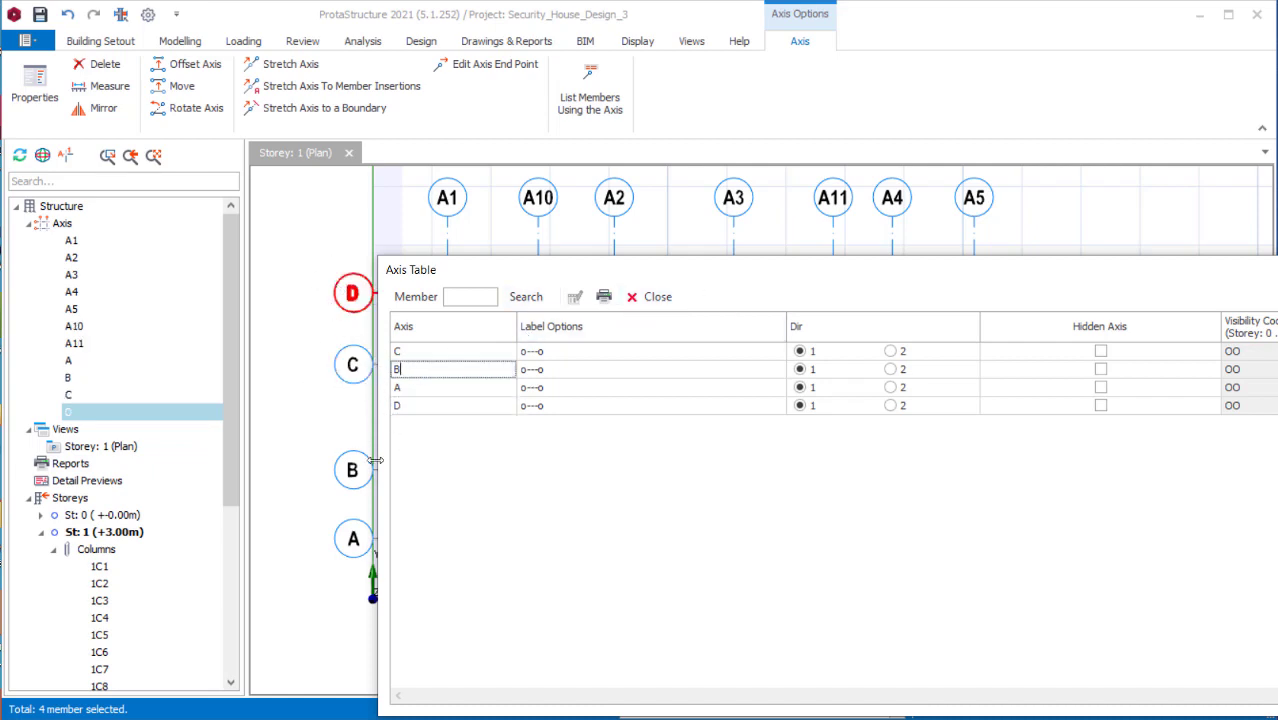
pyautogui.click(652, 297)
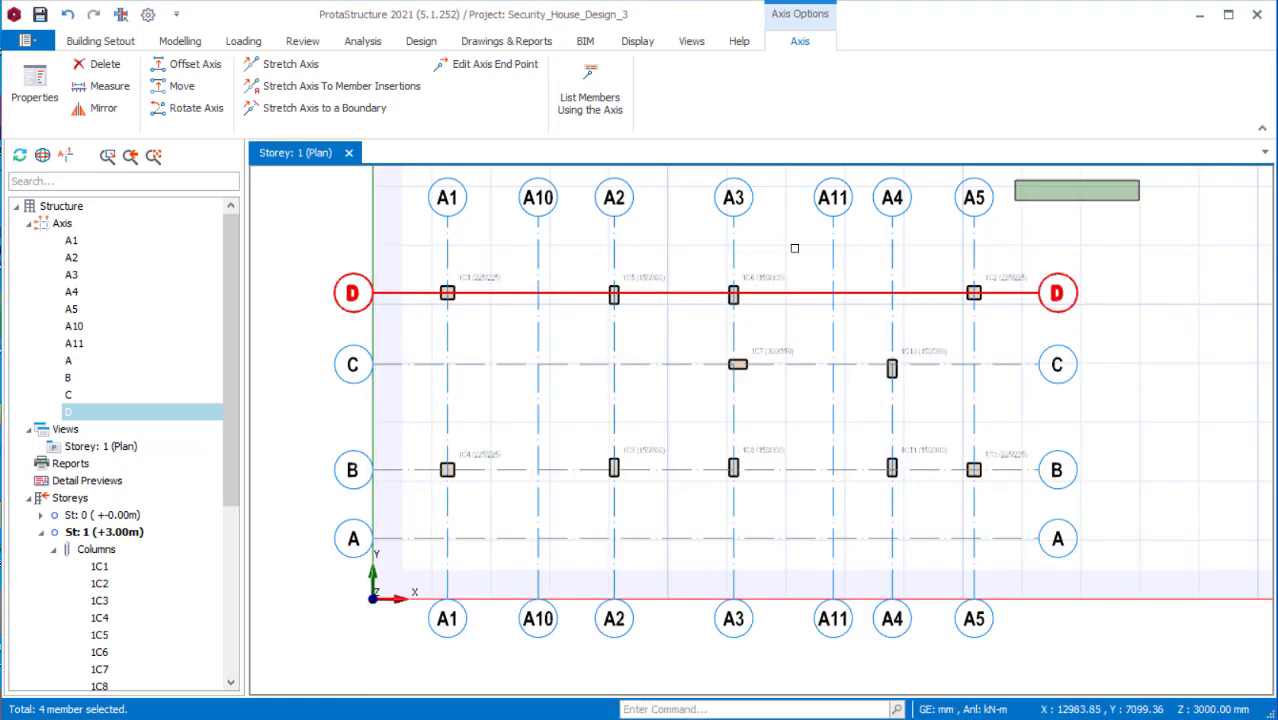
# Open the Axis Table for the seven vertical axes and rename A1 as 1.
pyautogui.moveTo(794, 248); pyautogui.dragTo(414, 248)
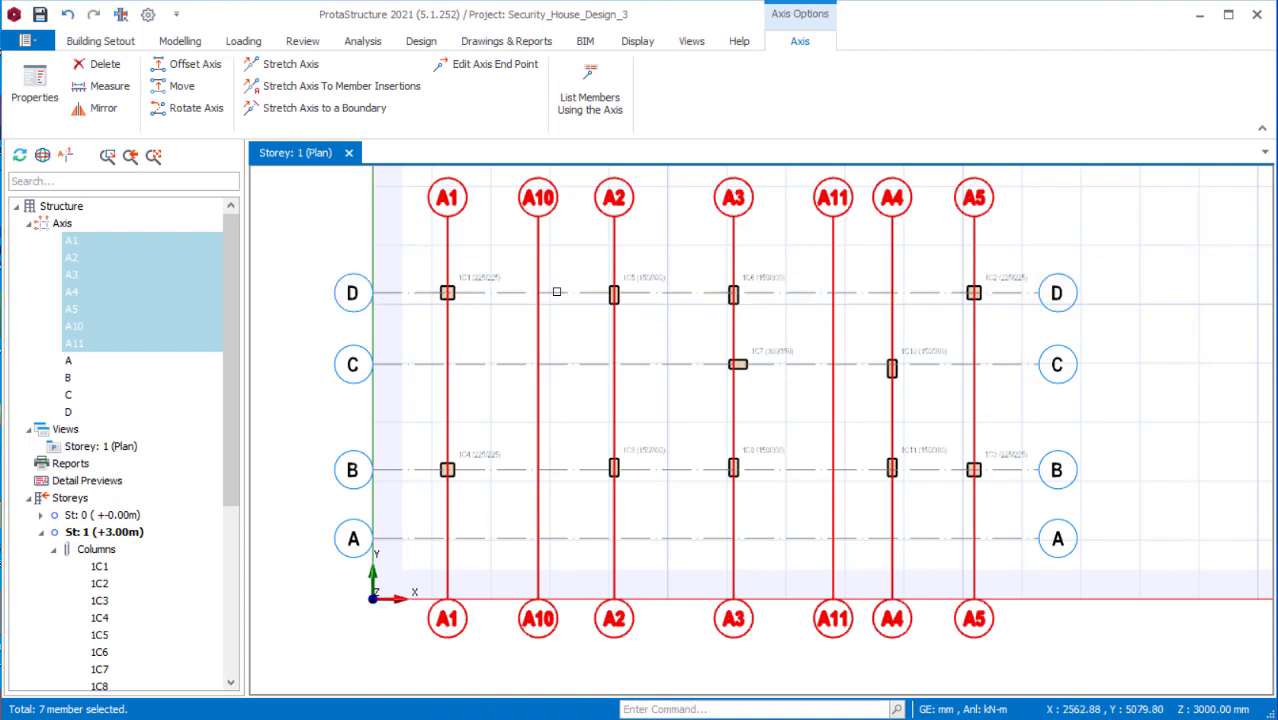
pyautogui.rightClick(669, 237)
pyautogui.click(700, 252)
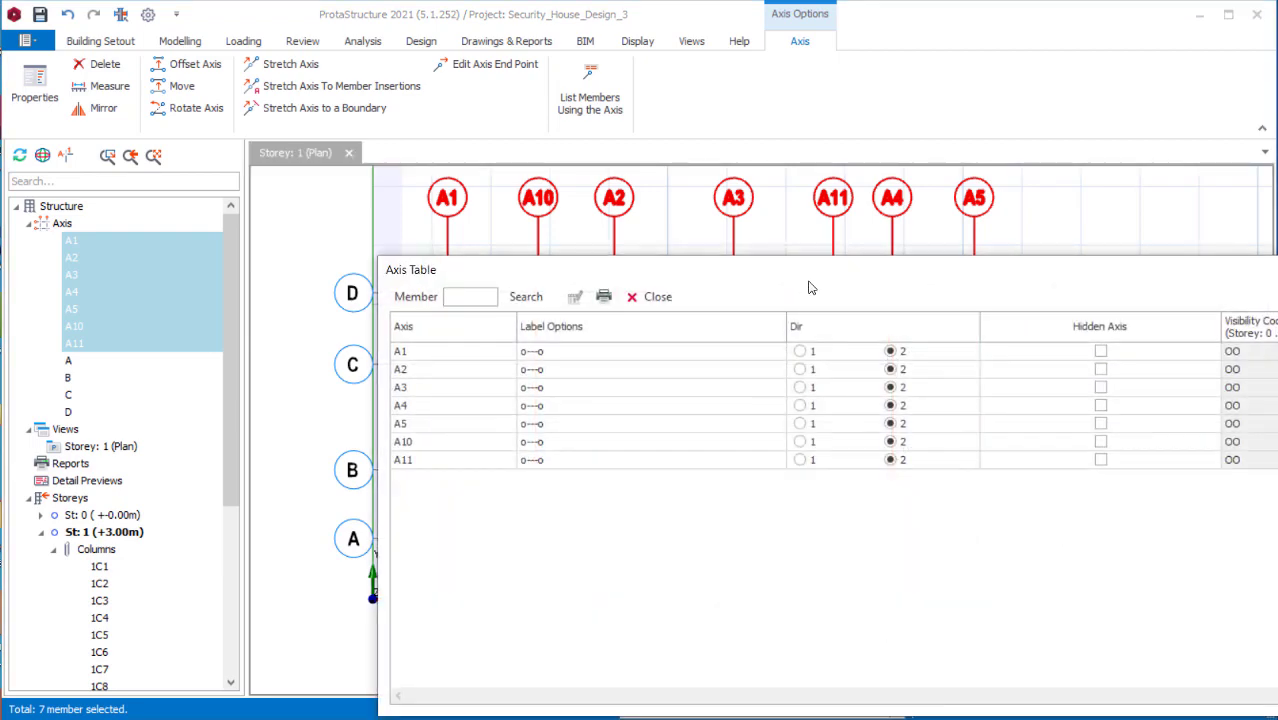
pyautogui.moveTo(810, 288); pyautogui.dragTo(918, 265)
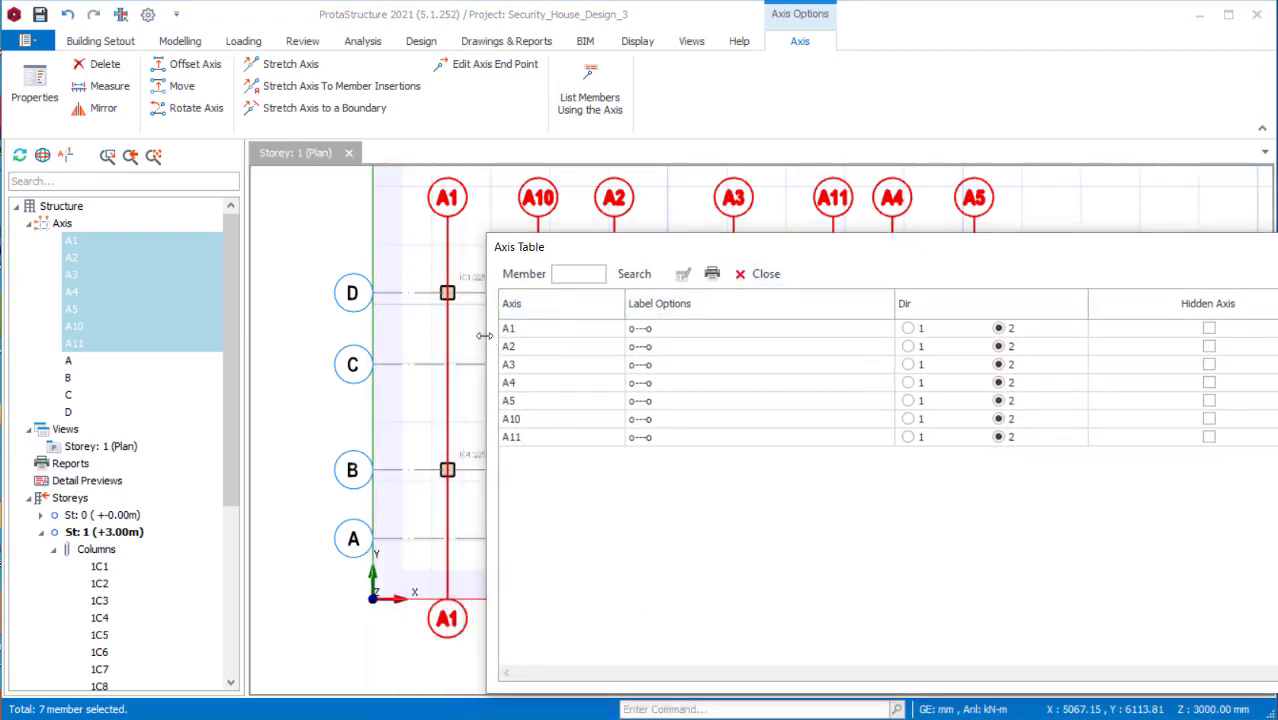
pyautogui.moveTo(684, 249); pyautogui.dragTo(676, 262)
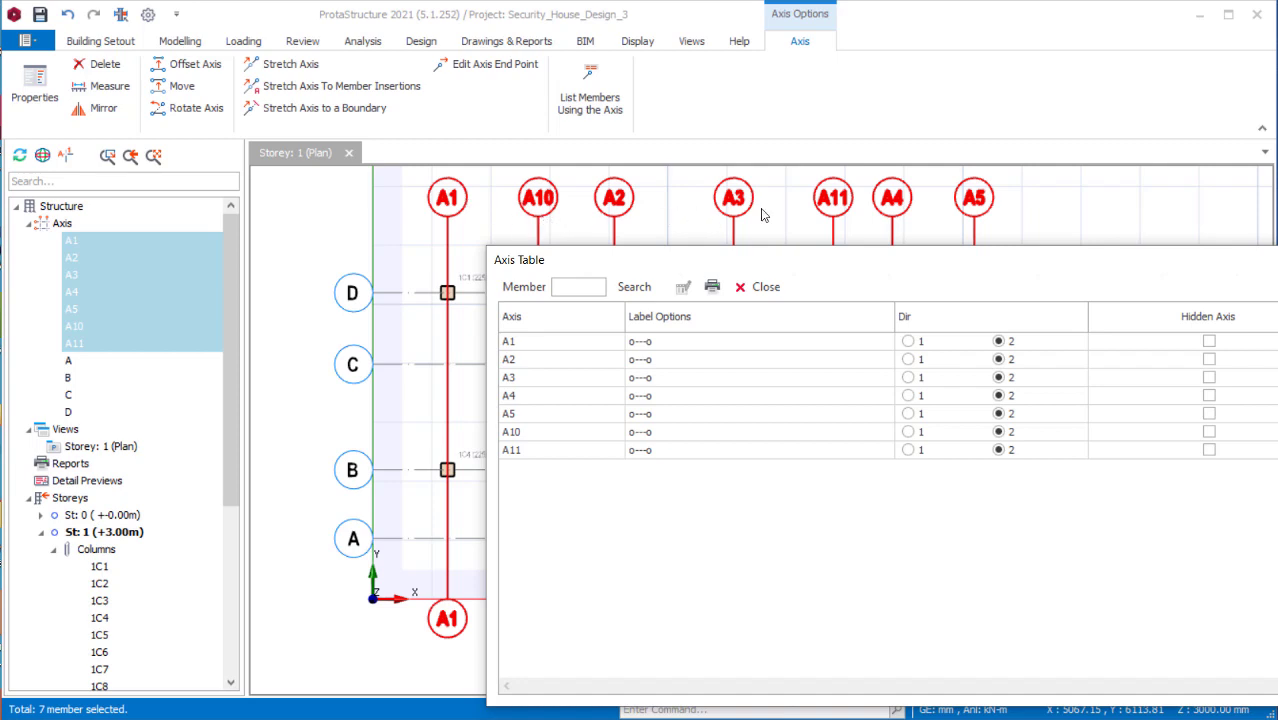
pyautogui.click(528, 358)
pyautogui.click(521, 346)
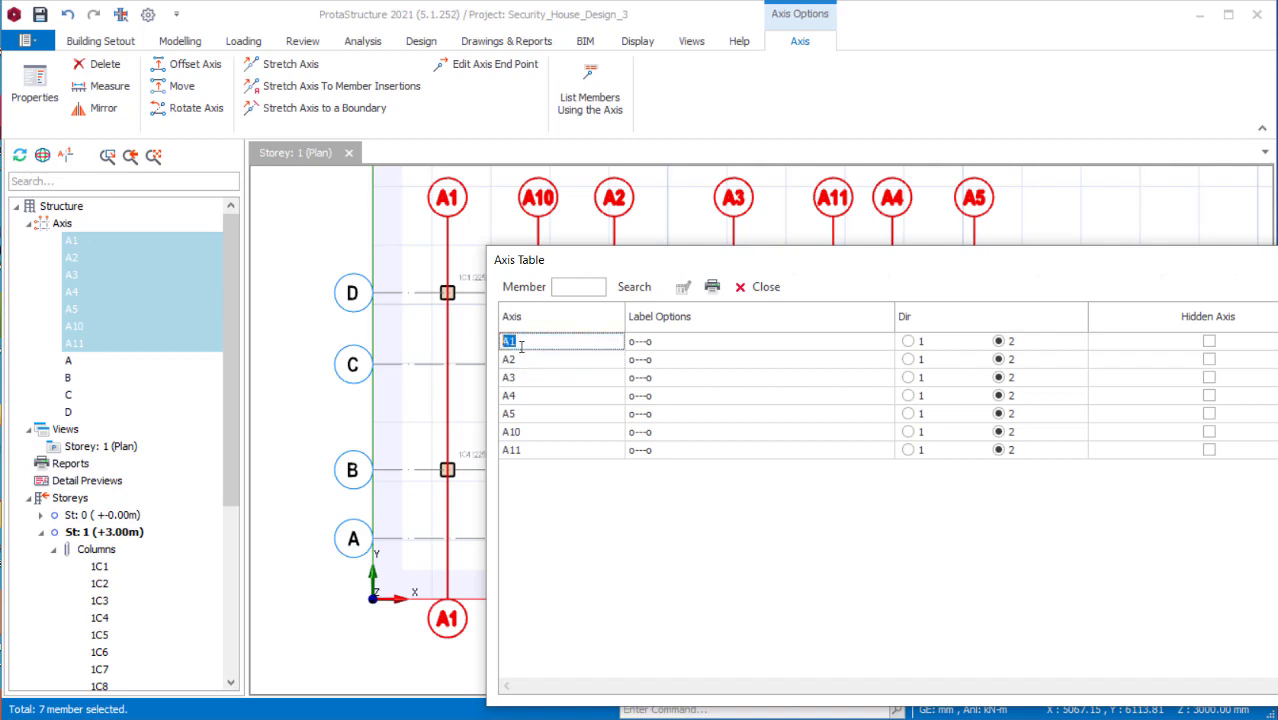
pyautogui.click(521, 346)
pyautogui.doubleClick(517, 342)
pyautogui.write('1')
# Rename vertical axis A10 as 2, A2 as 3 and A3 as 4 in the Axis Table.
pyautogui.click(541, 434)
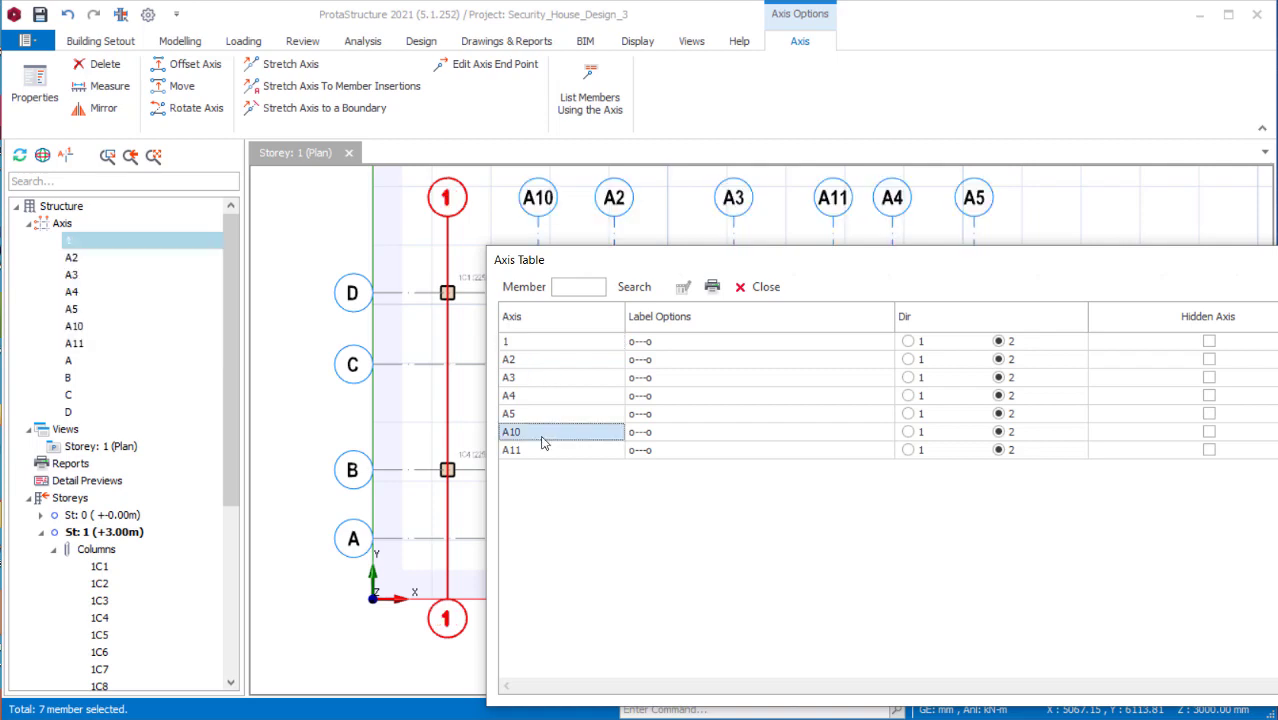
pyautogui.click(540, 437)
pyautogui.write('2')
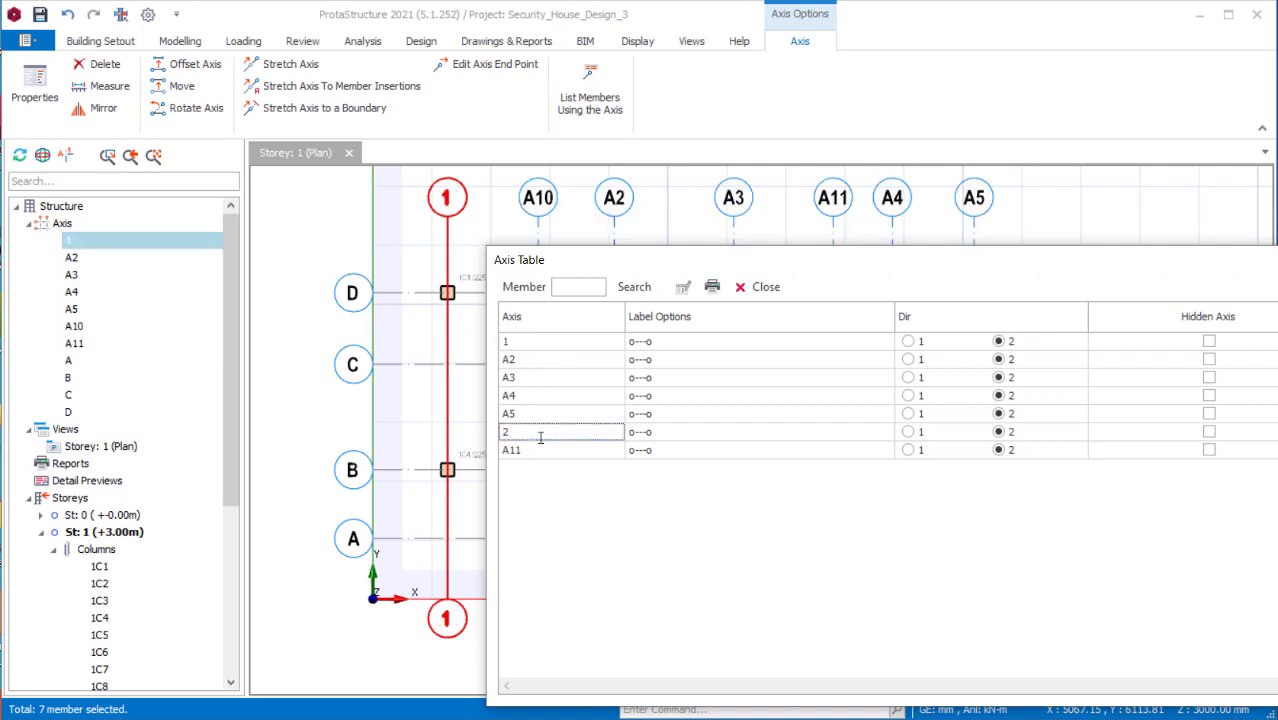
pyautogui.doubleClick(531, 361)
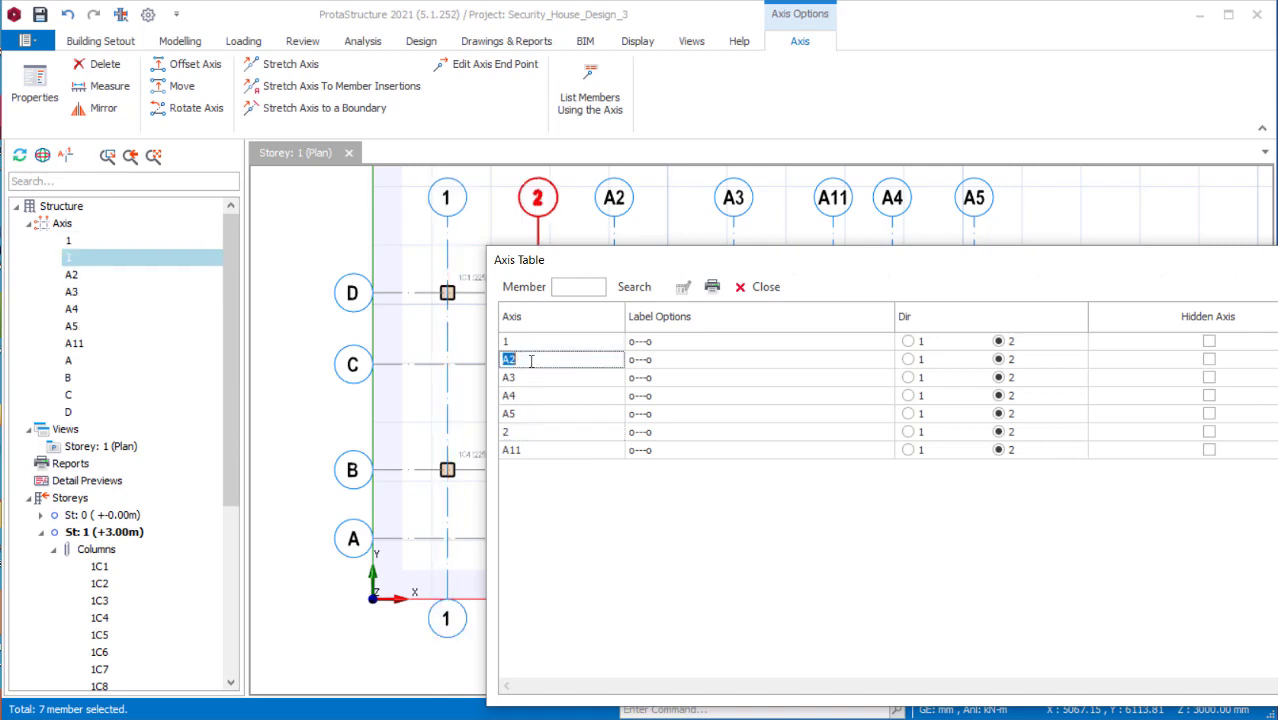
pyautogui.write('3')
pyautogui.doubleClick(536, 376)
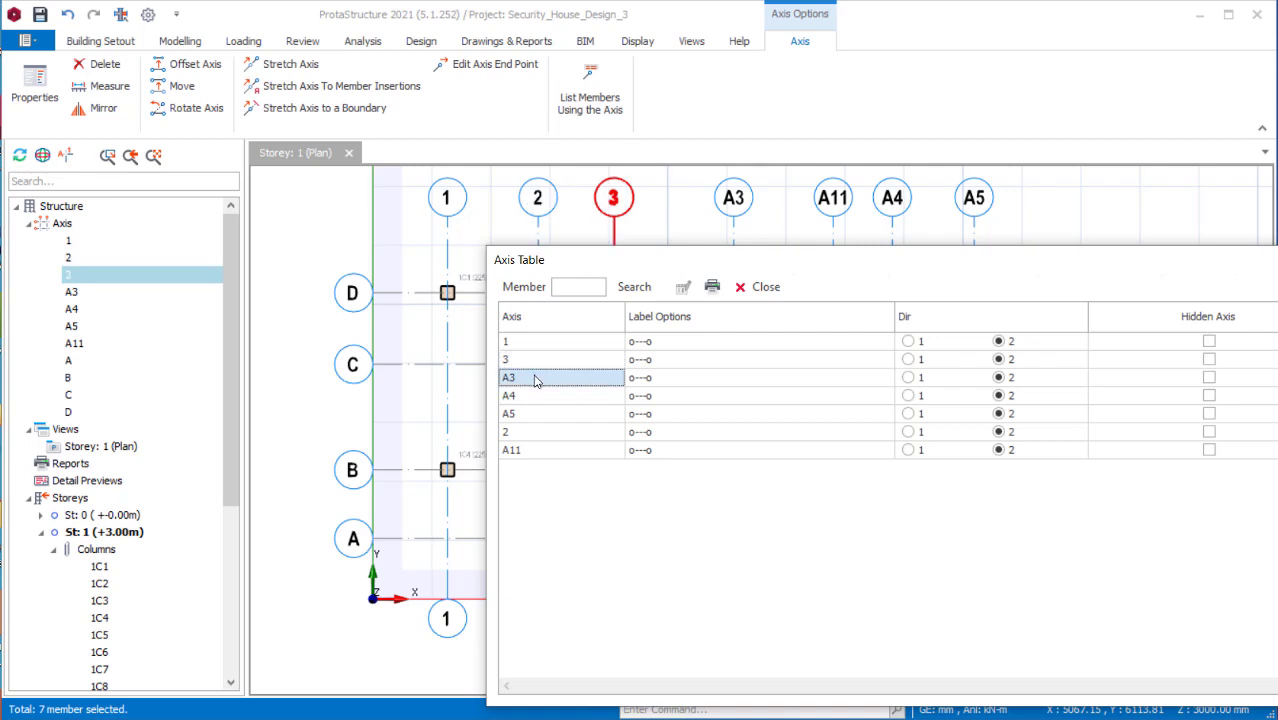
pyautogui.write('4')
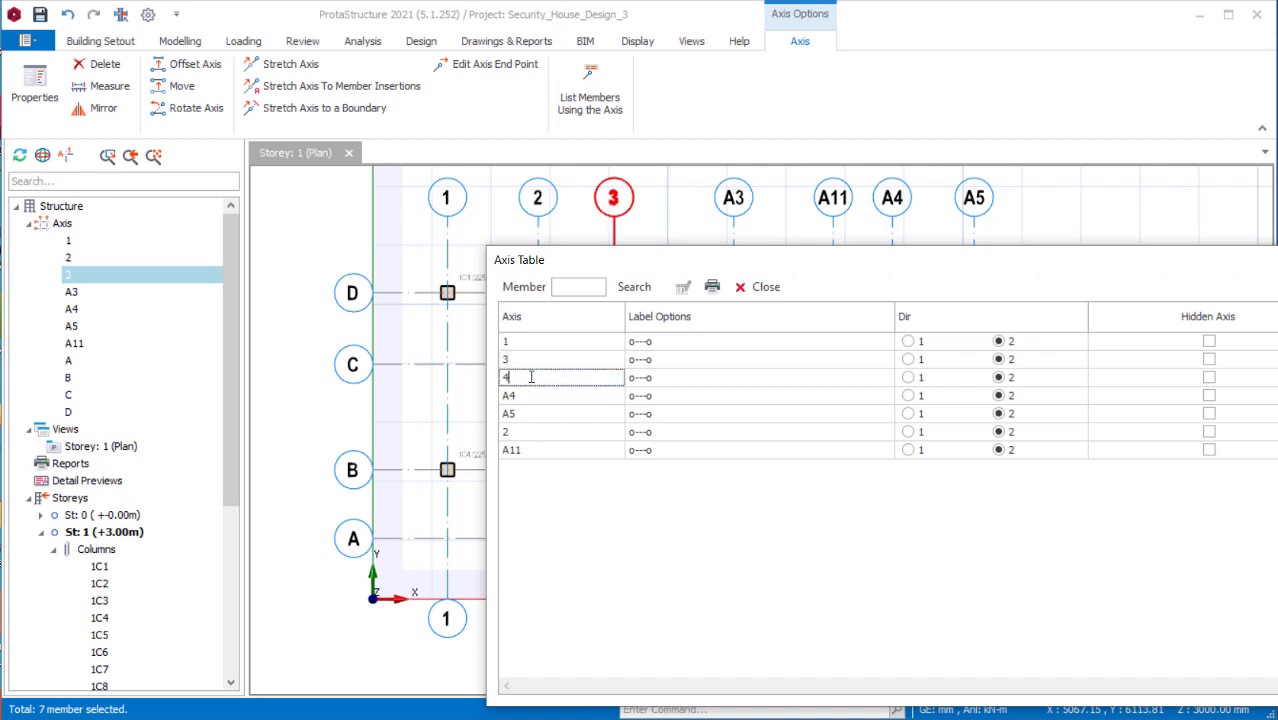
# Rename the remaining vertical axes: A11 as 5, A4 as 6 and A5 as 7.
pyautogui.doubleClick(543, 454)
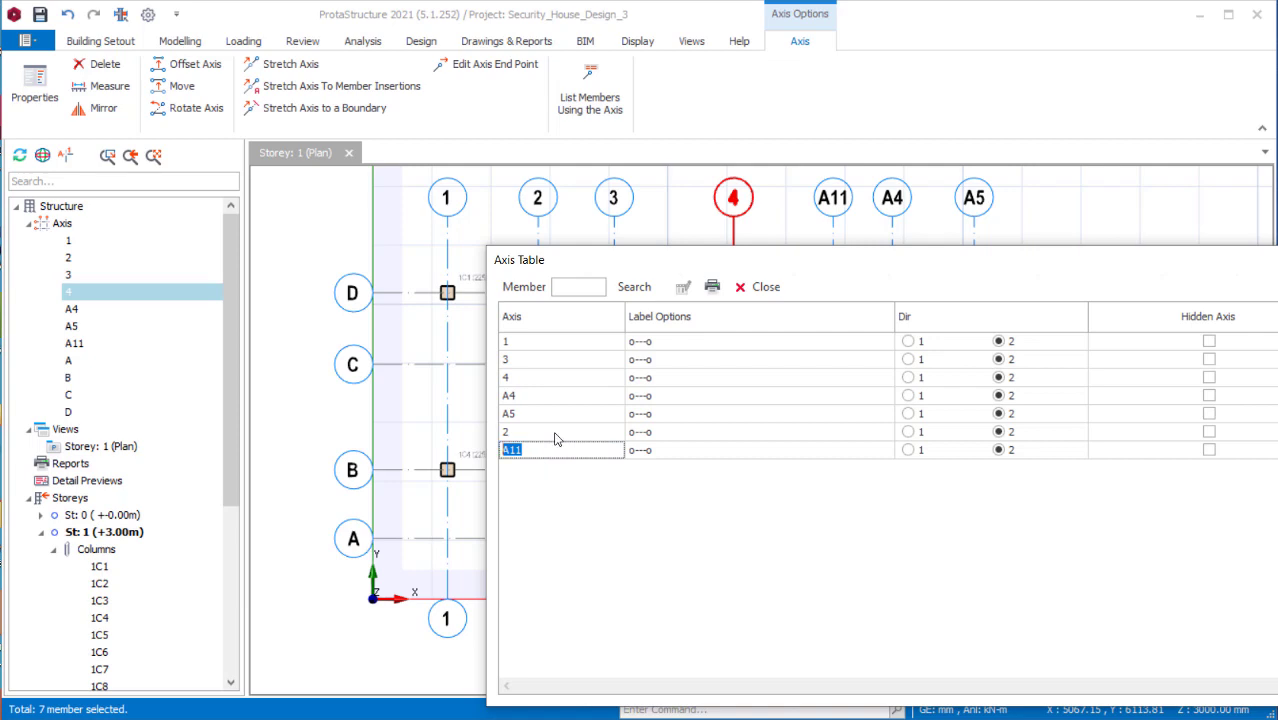
pyautogui.write('5')
pyautogui.doubleClick(530, 396)
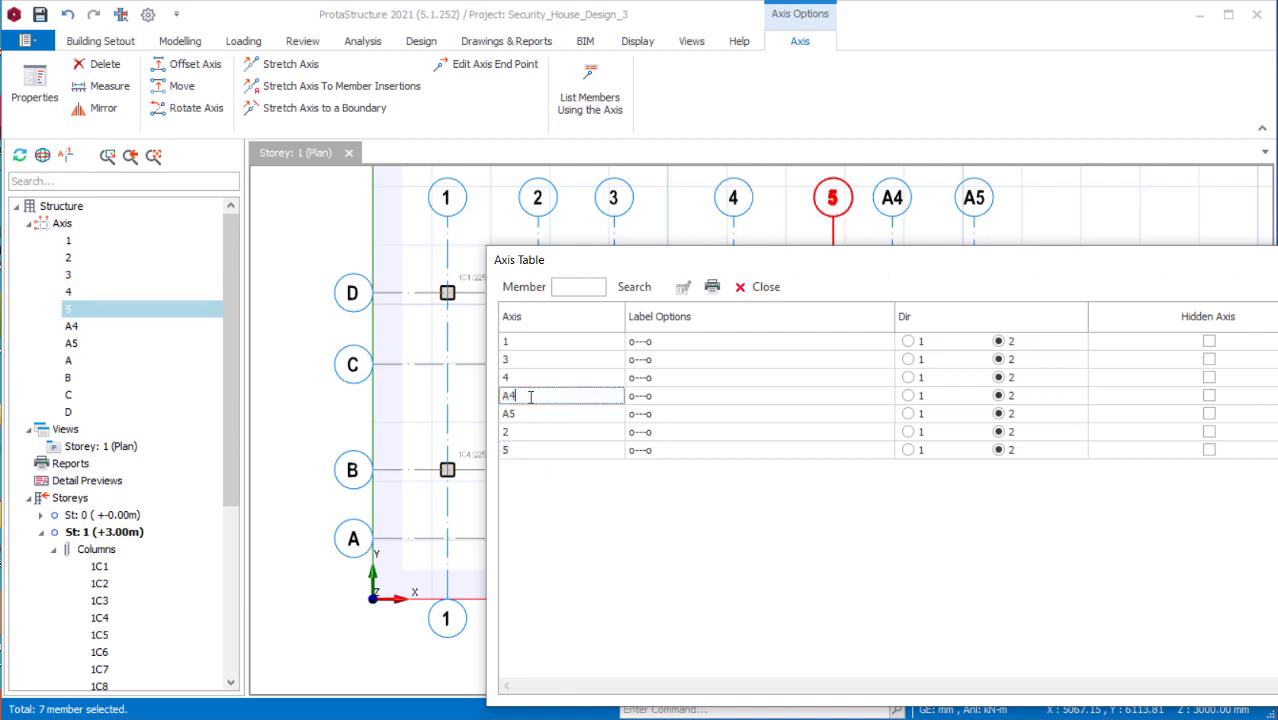
pyautogui.doubleClick(530, 396)
pyautogui.write('6')
pyautogui.click(522, 414)
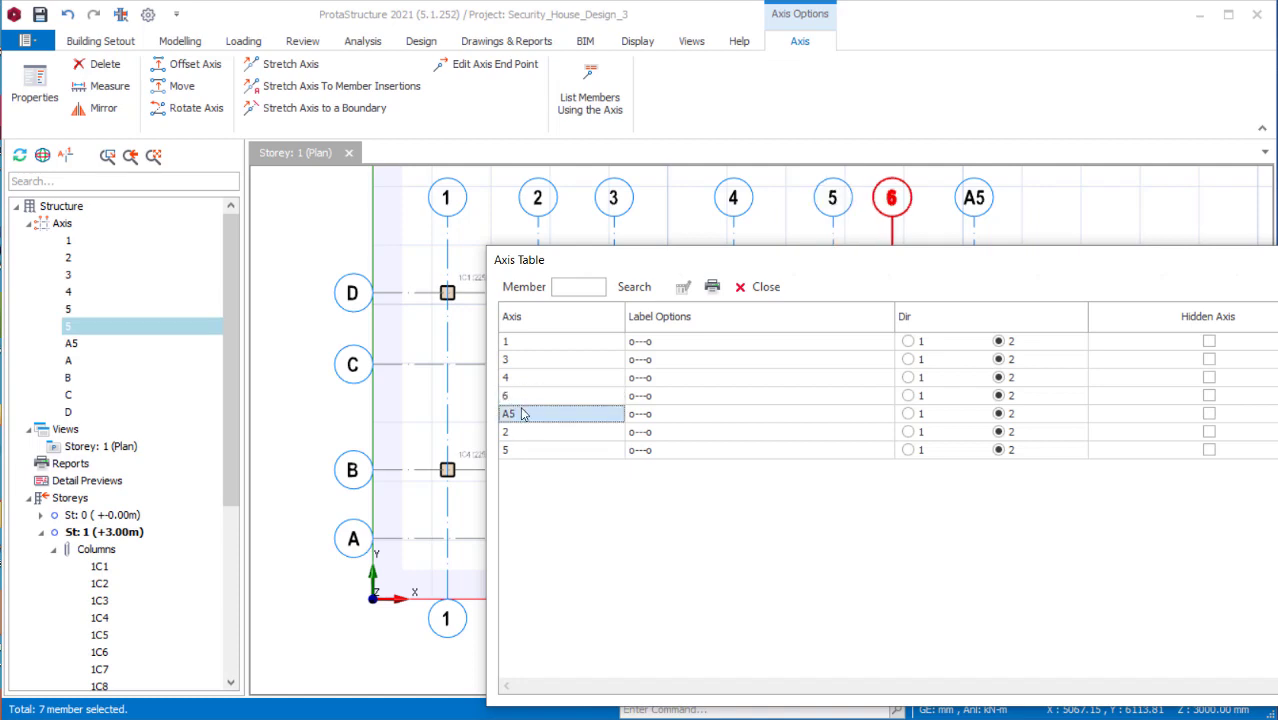
pyautogui.click(521, 411)
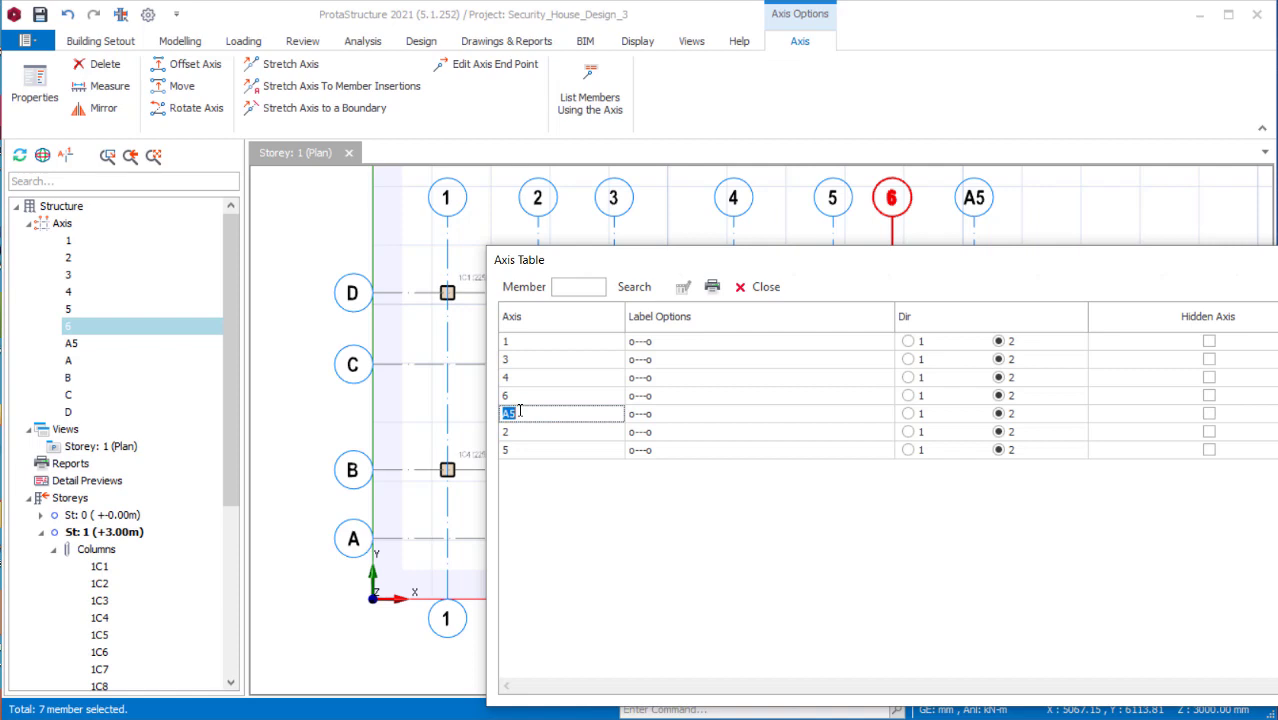
pyautogui.write('7')
pyautogui.click(536, 400)
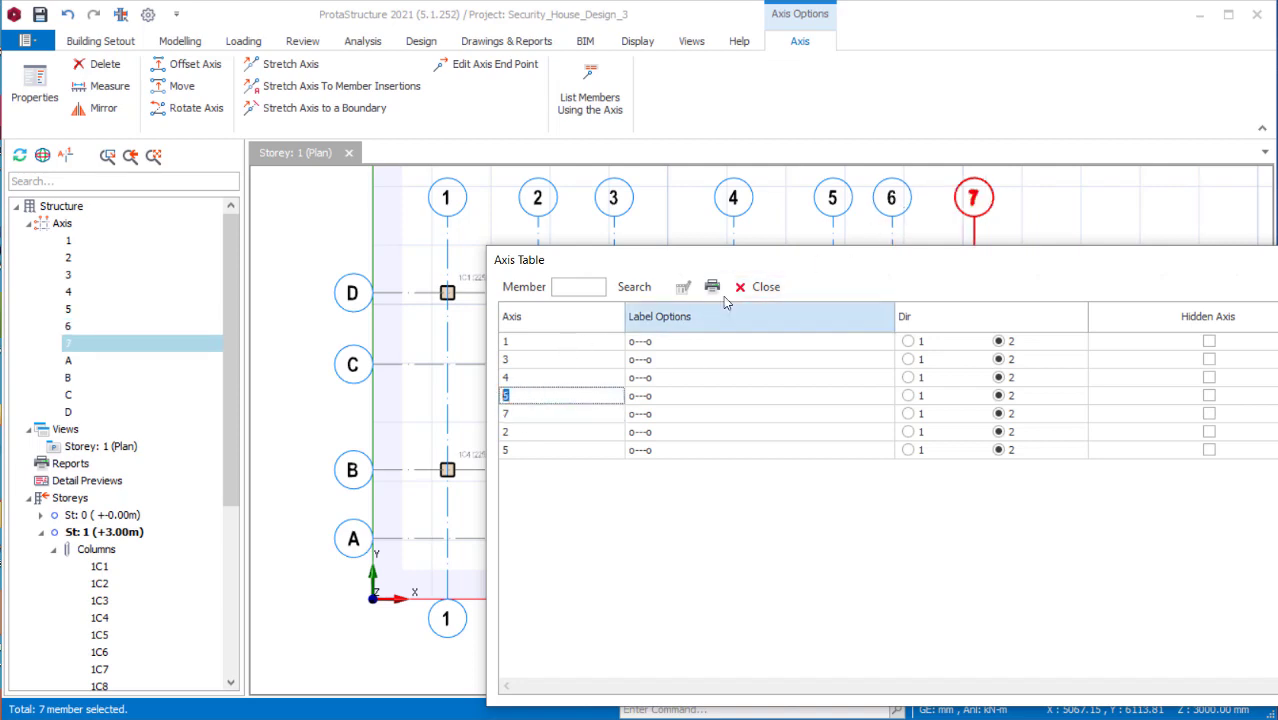
# Close the Axis Table and check the relabelled grid axes in the storey 1 plan.
pyautogui.click(762, 287)
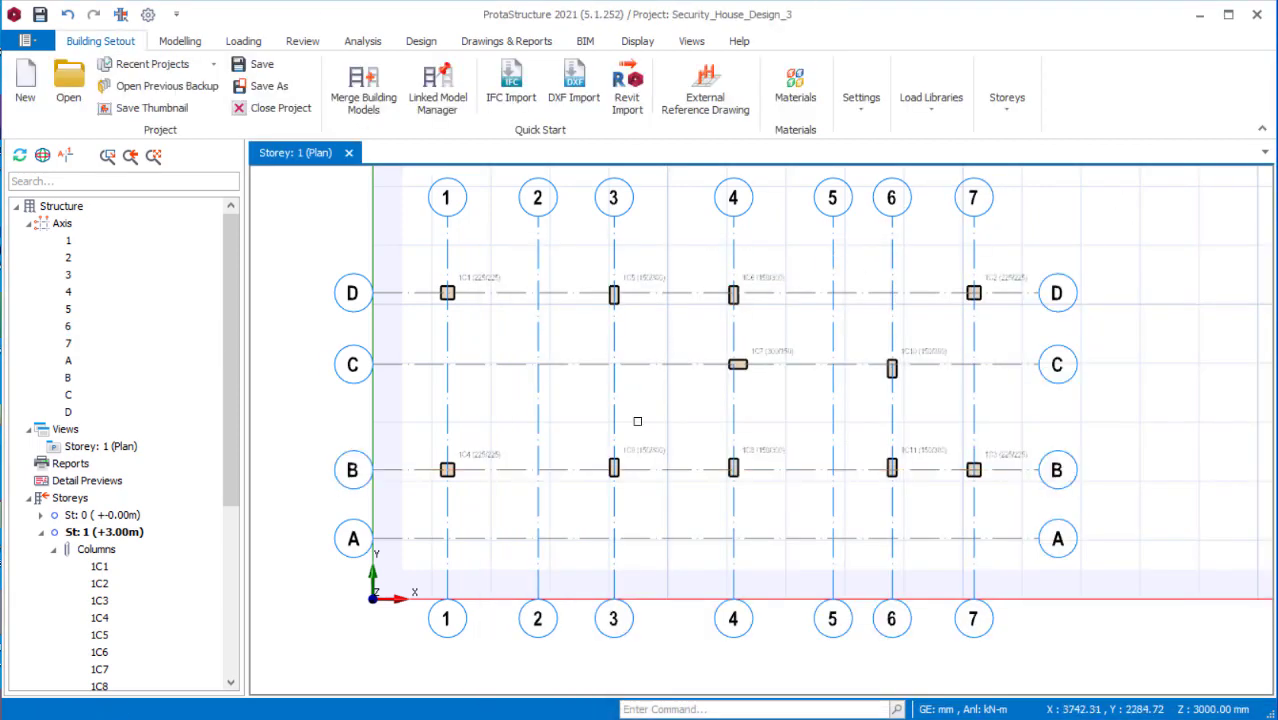
pyautogui.scroll(-2, 610, 360)
pyautogui.scroll(2, 699, 417)
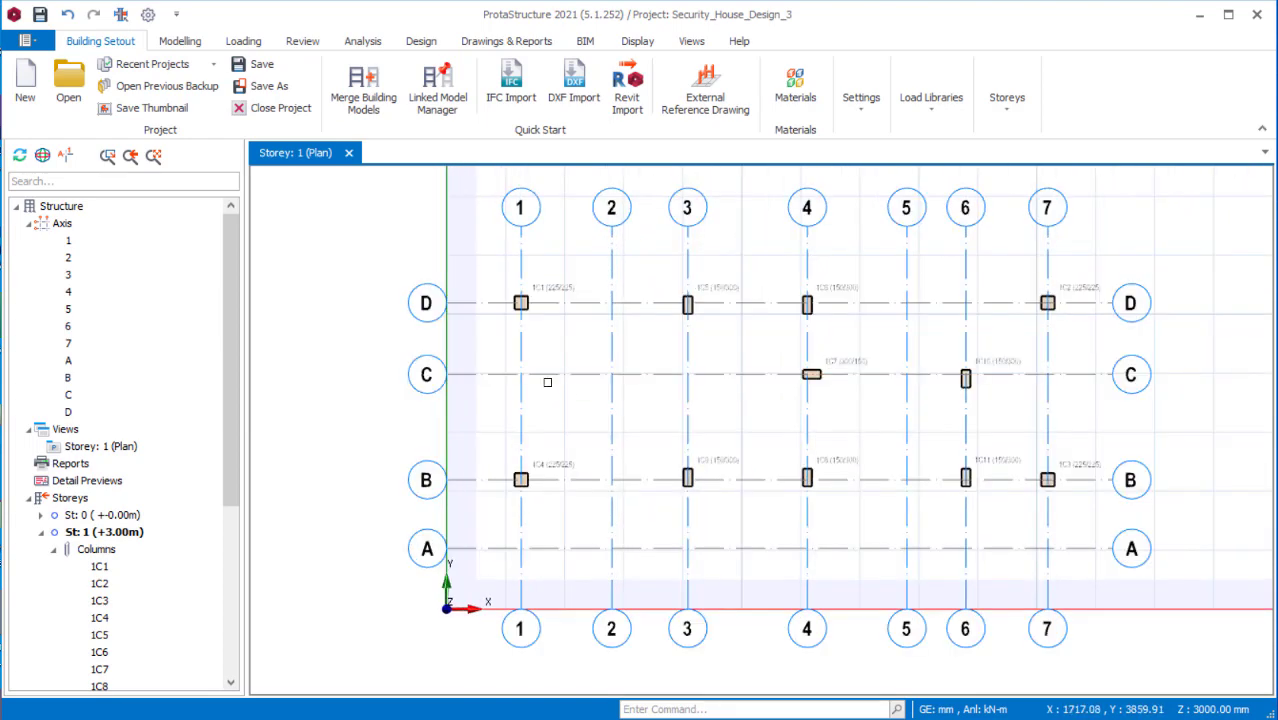
pyautogui.scroll(-1, 585, 431)
pyautogui.scroll(1, 730, 546)
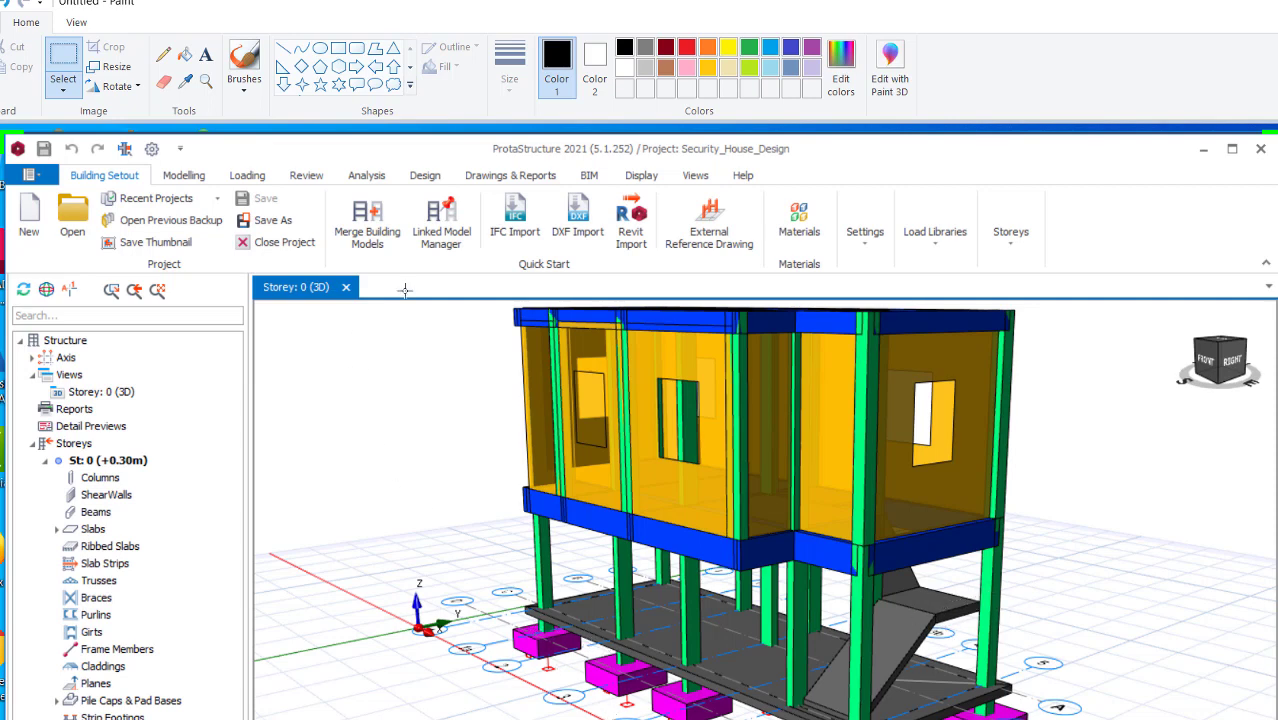
# Switch to Paint and draw orange level lines on the 3D model image along the base slab's front edge and at the stair landing.
pyautogui.click(283, 47)
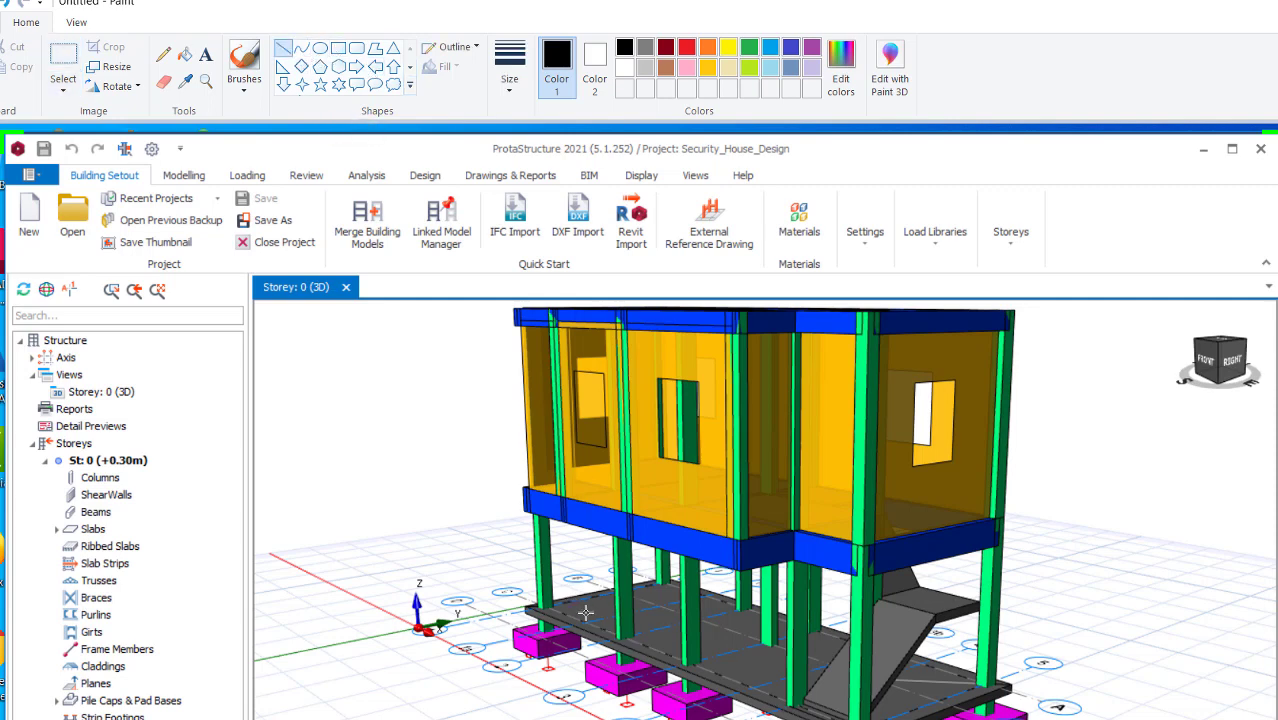
pyautogui.moveTo(567, 612)
pyautogui.mouseDown()
pyautogui.moveTo(655, 665)
pyautogui.moveTo(830, 719)
pyautogui.moveTo(540, 630)
pyautogui.moveTo(495, 598)
pyautogui.moveTo(818, 719)
pyautogui.moveTo(750, 710)
pyautogui.moveTo(818, 719)
pyautogui.mouseUp()
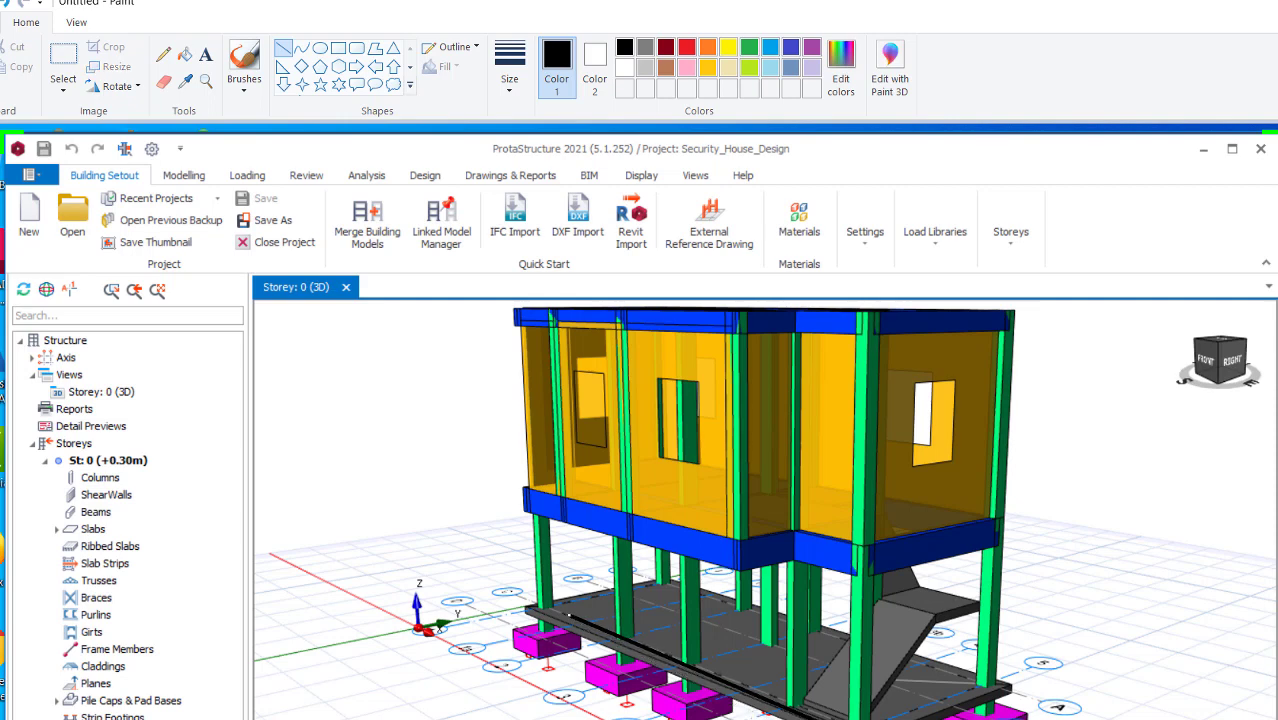
pyautogui.click(708, 50)
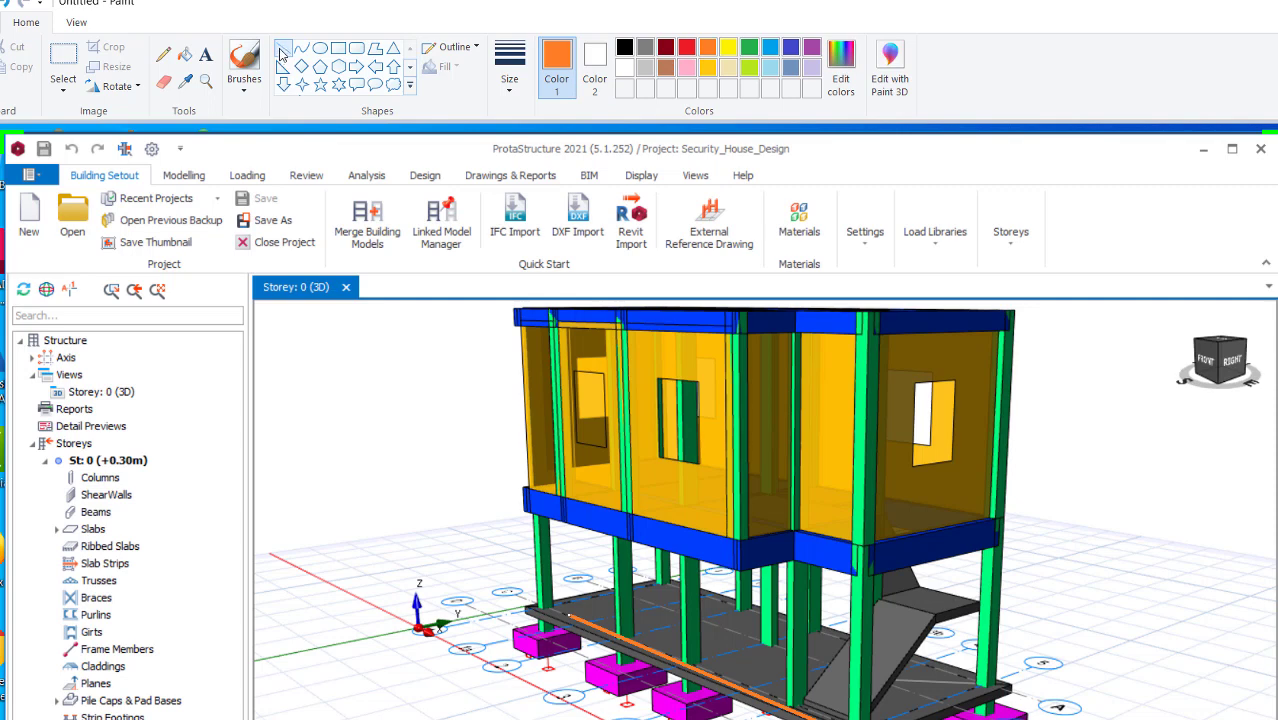
pyautogui.click(281, 50)
pyautogui.moveTo(1017, 606); pyautogui.dragTo(843, 636)
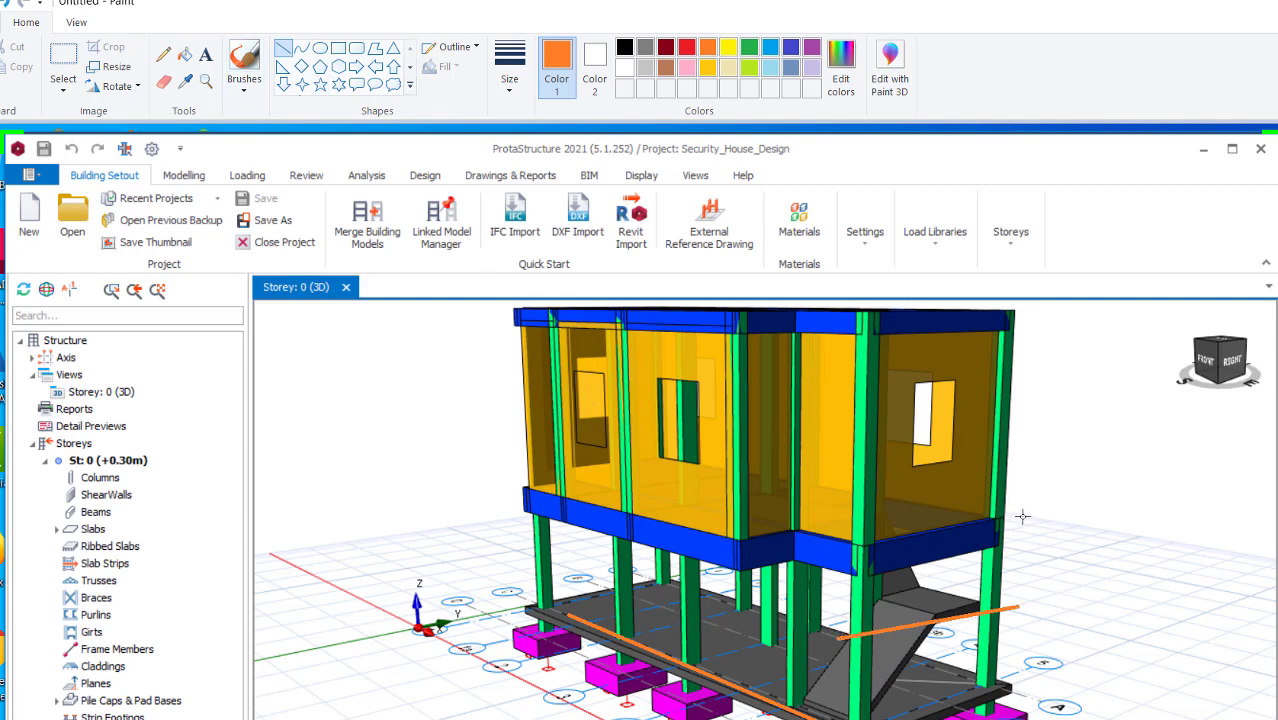
# Draw level lines on the model image along the first-floor beam above the stair and along the roof beam, trying different line colours.
pyautogui.moveTo(1020, 517)
pyautogui.mouseDown()
pyautogui.moveTo(835, 556)
pyautogui.moveTo(800, 543)
pyautogui.moveTo(844, 554)
pyautogui.mouseUp()
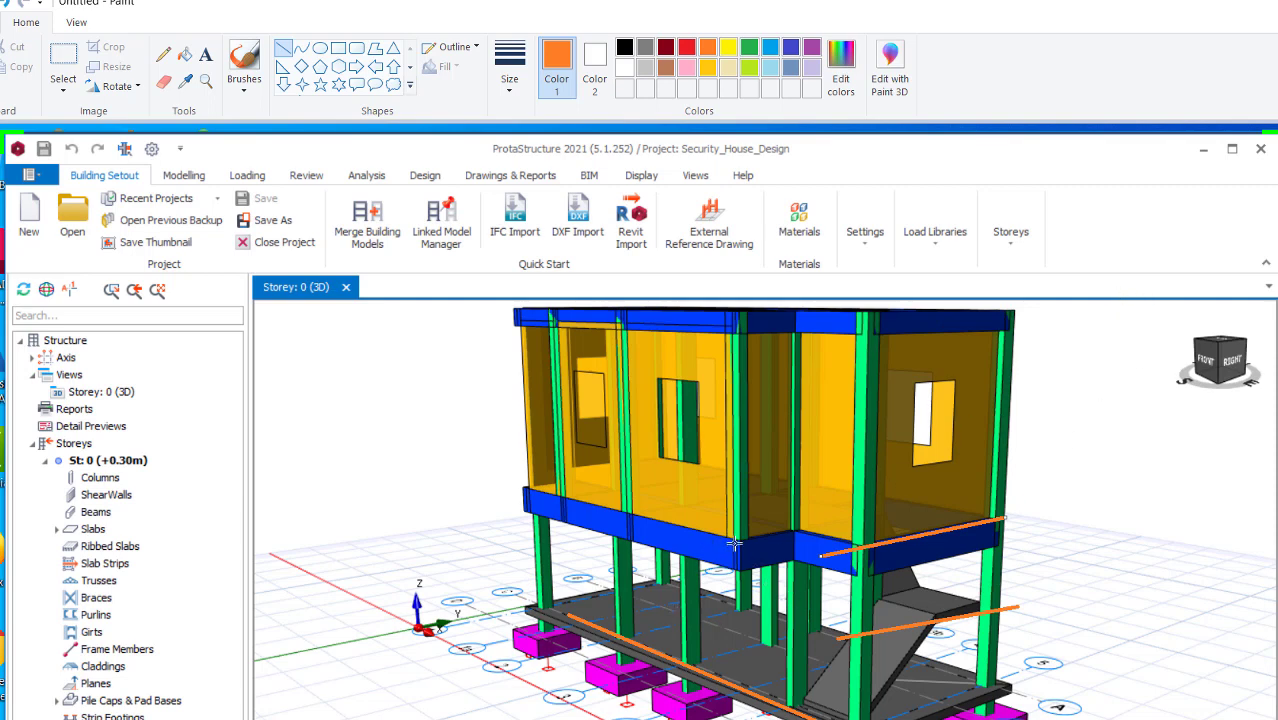
pyautogui.click(749, 47)
pyautogui.click(687, 47)
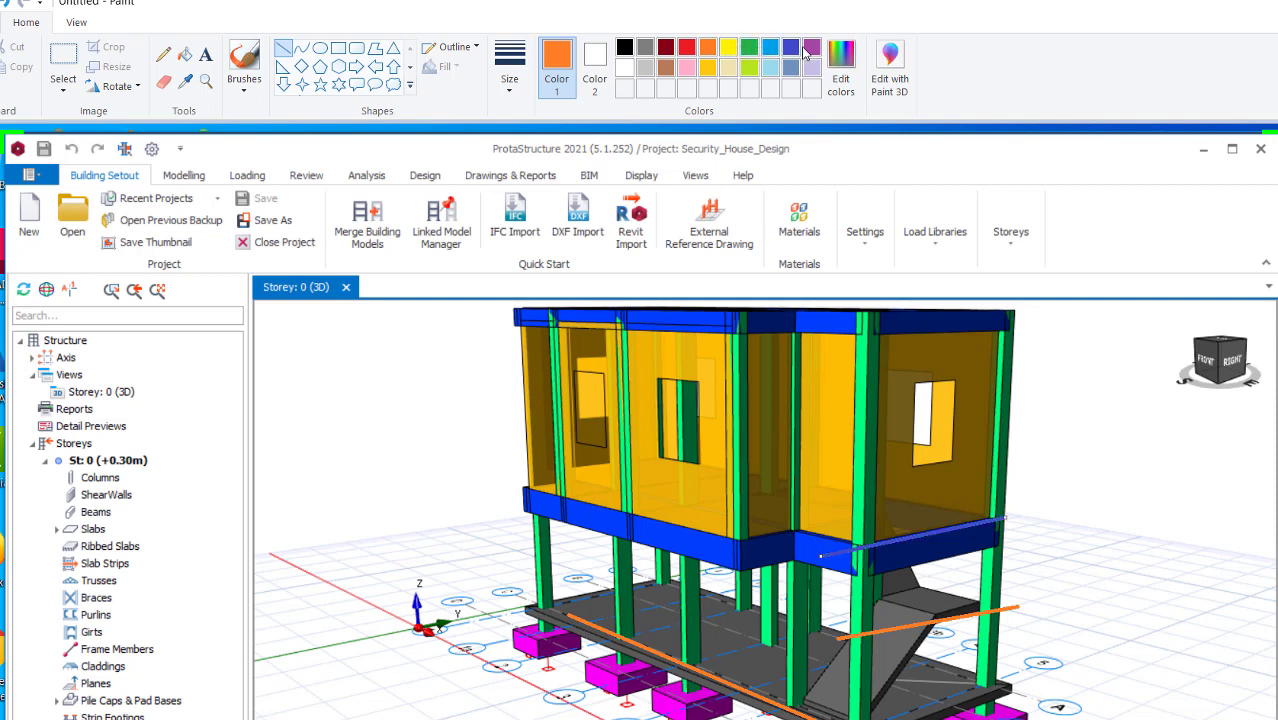
pyautogui.click(716, 52)
pyautogui.click(686, 52)
pyautogui.click(687, 52)
pyautogui.moveTo(1041, 313); pyautogui.dragTo(662, 330)
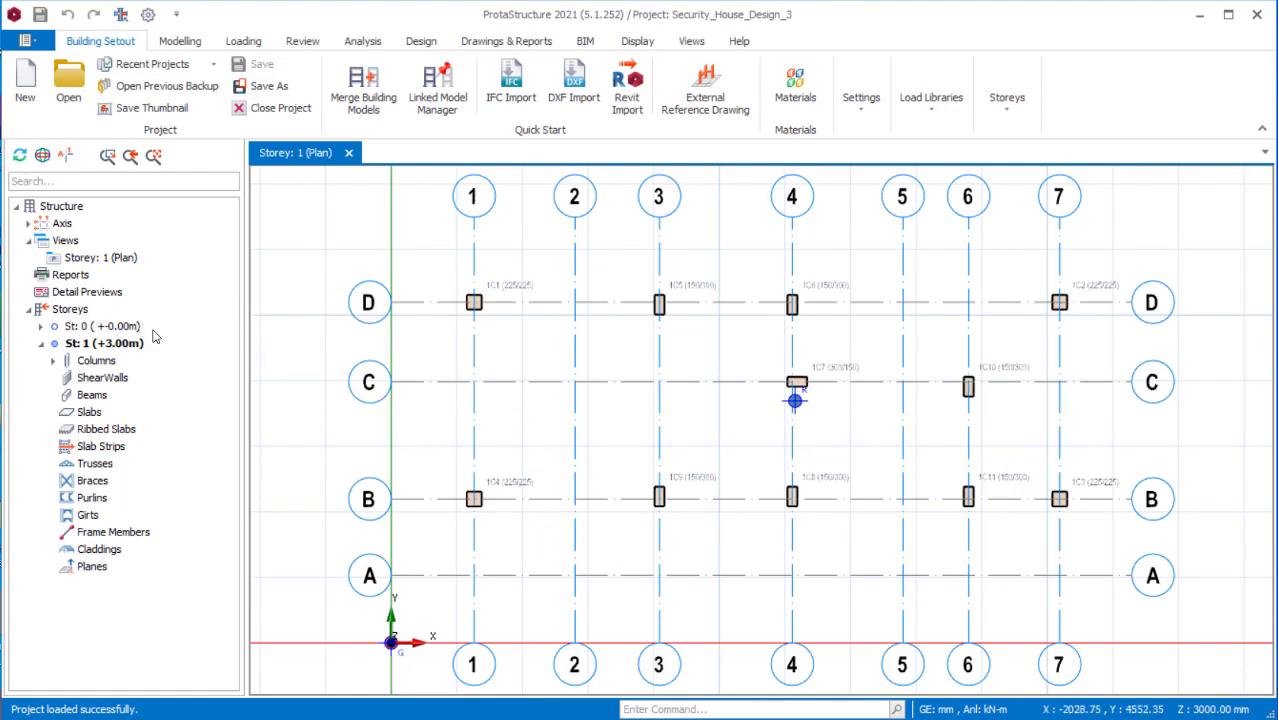
# Switch back to ProtaStructure, insert storeys for a total of 5, and make storey 1 the active plan.
pyautogui.click(70, 310)
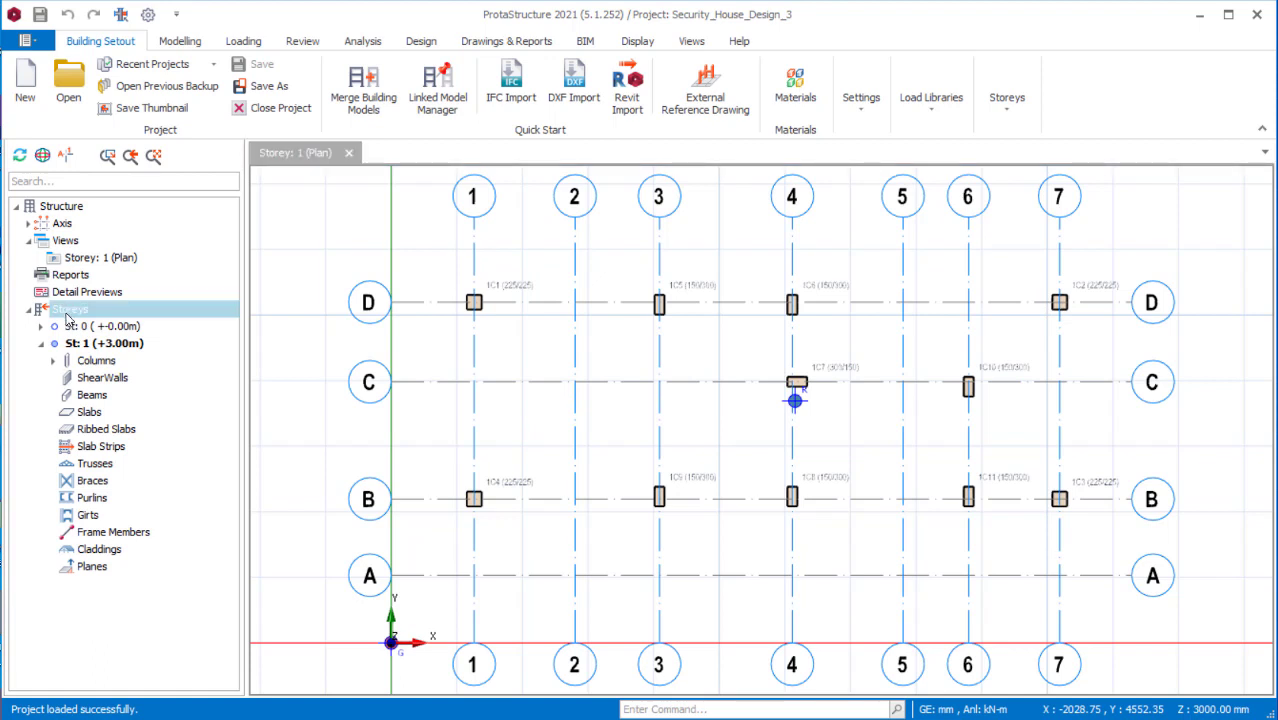
pyautogui.rightClick(70, 316)
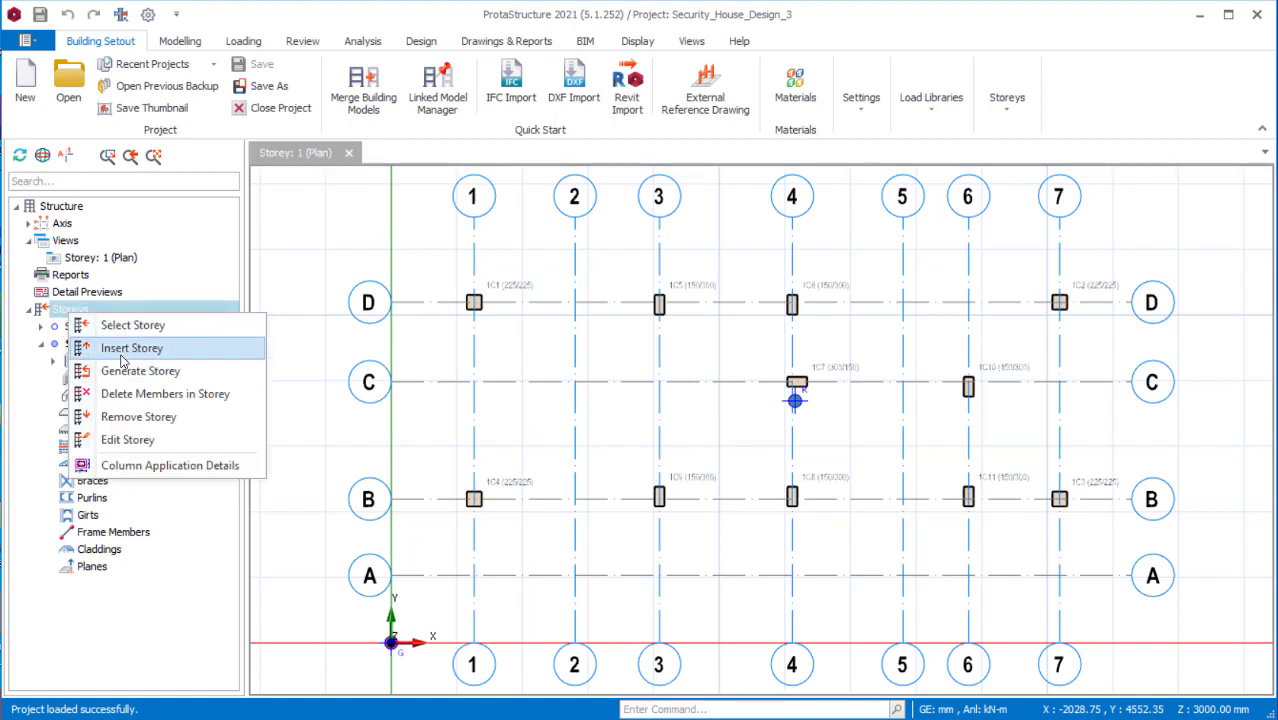
pyautogui.click(122, 350)
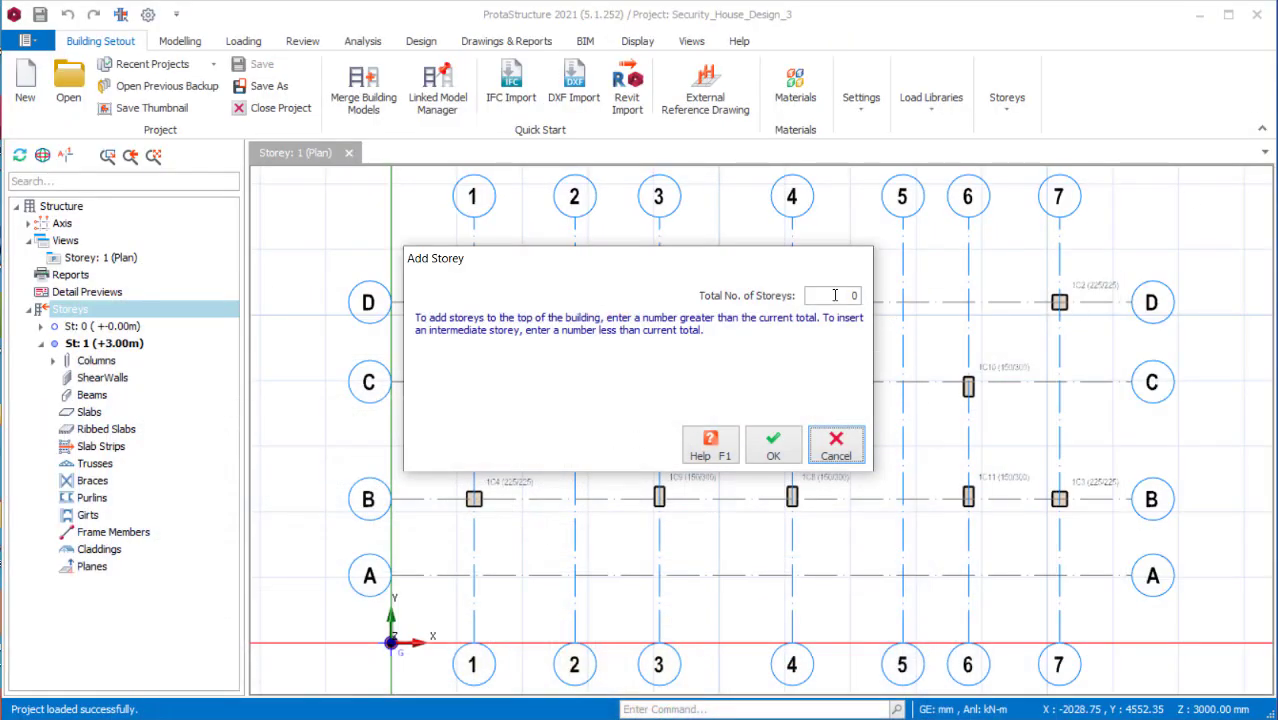
pyautogui.click(836, 295)
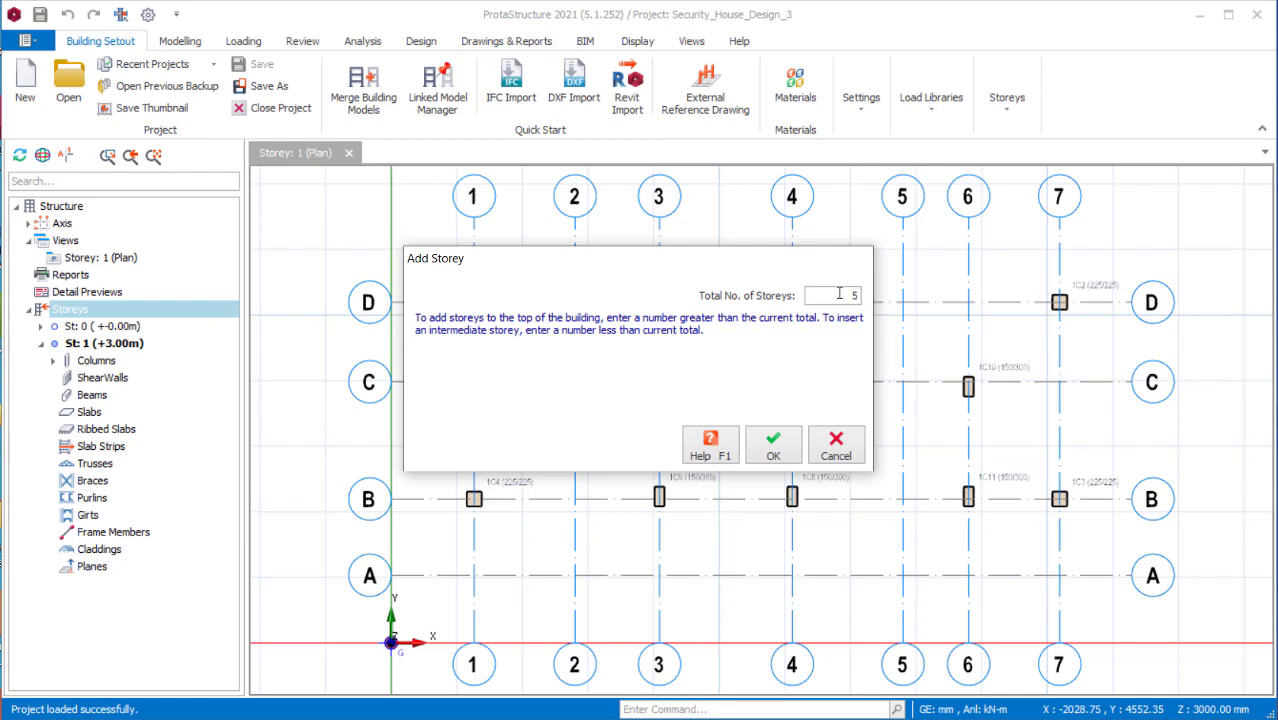
pyautogui.write('5')
pyautogui.click(770, 452)
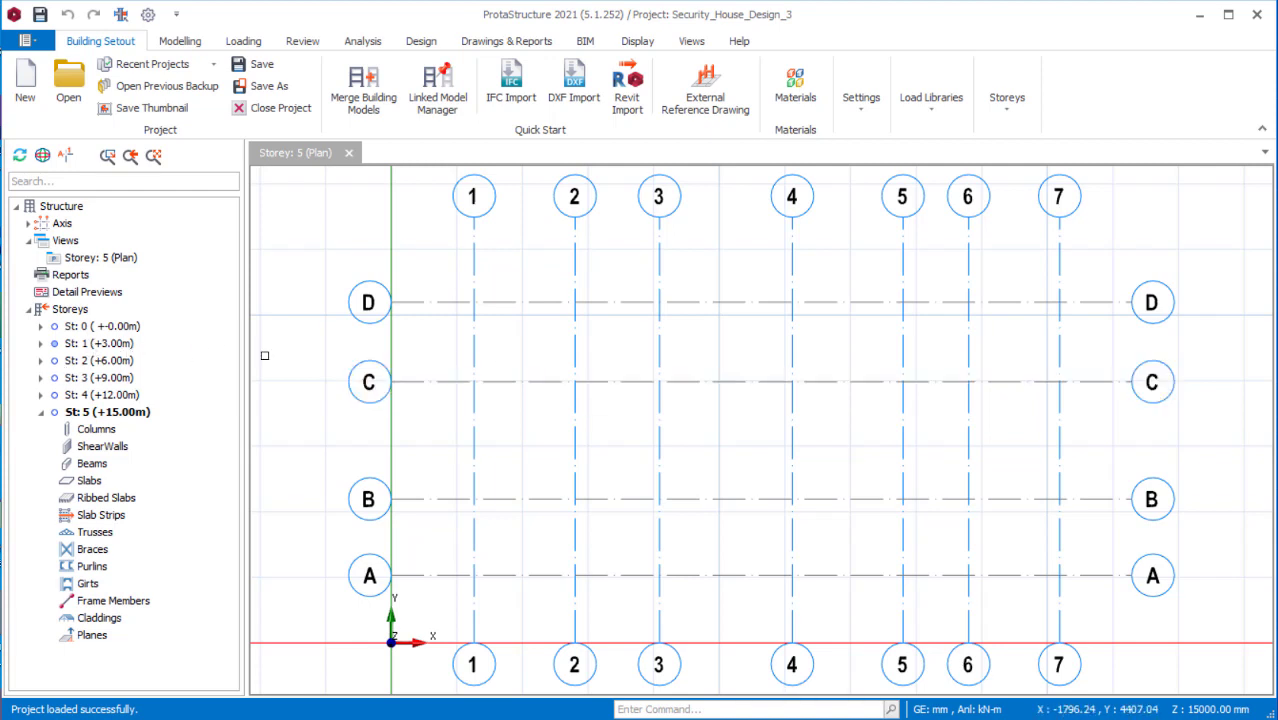
pyautogui.doubleClick(89, 344)
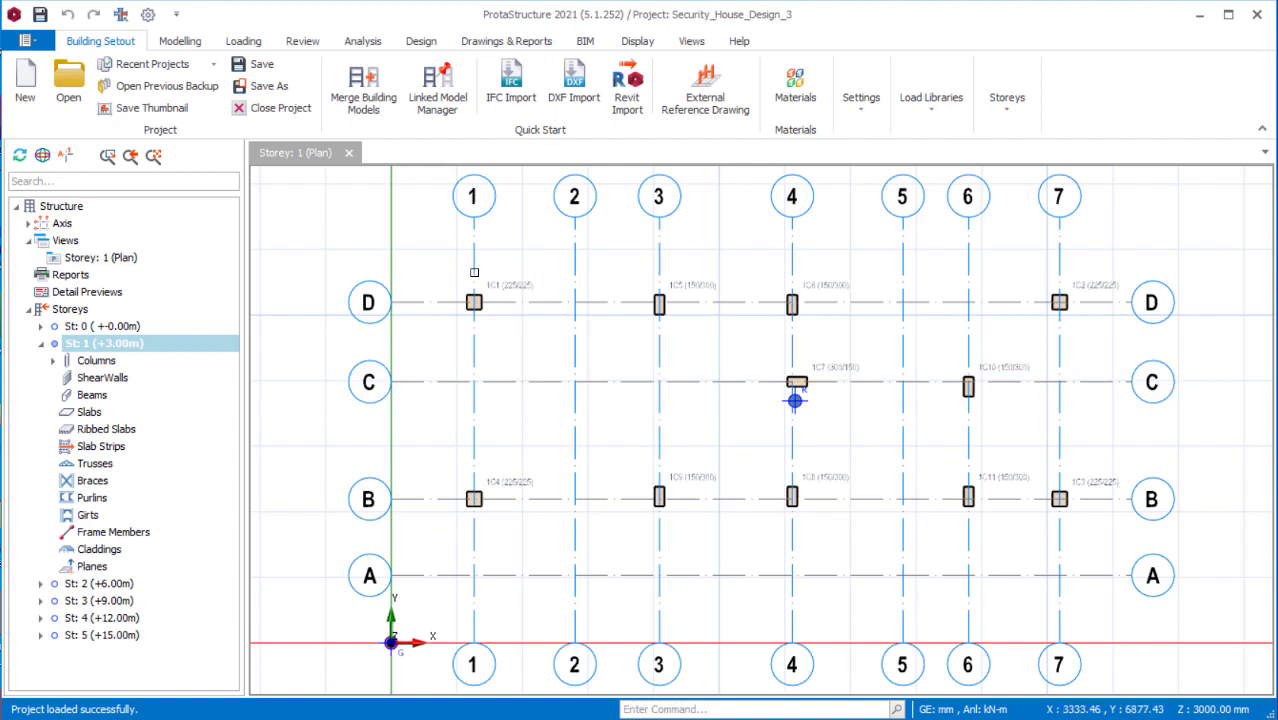
pyautogui.click(68, 314)
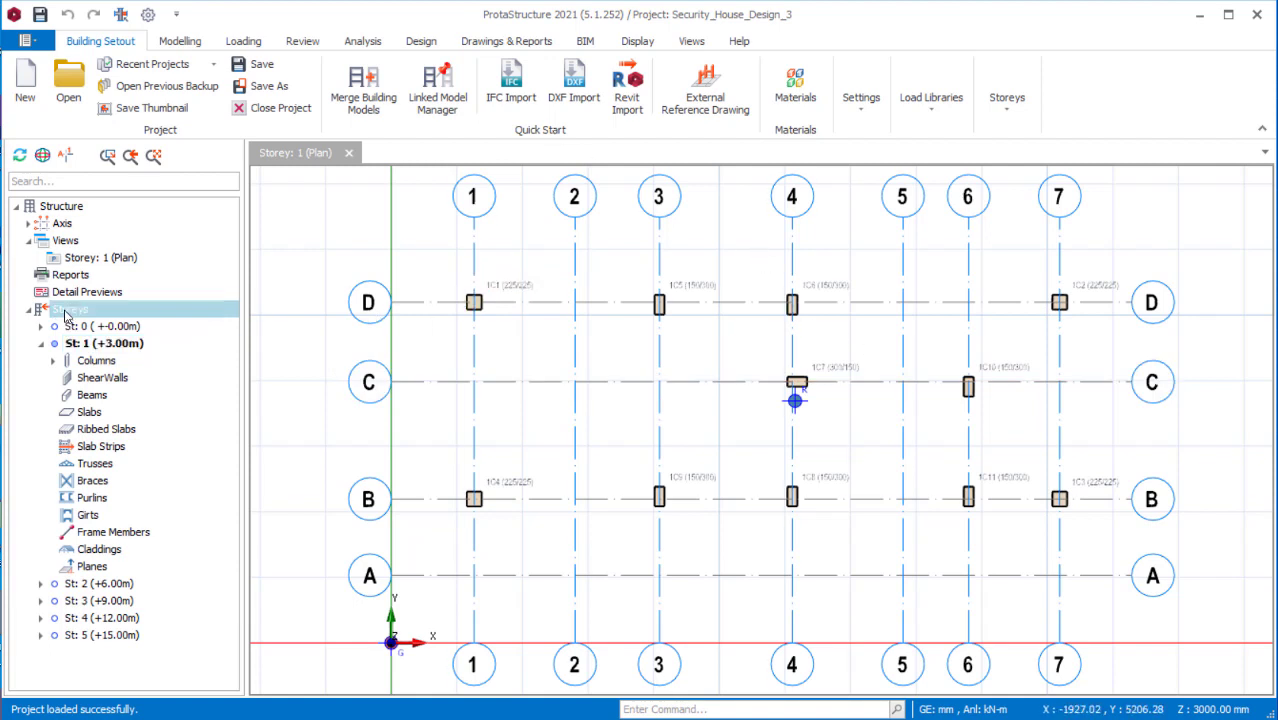
pyautogui.rightClick(65, 315)
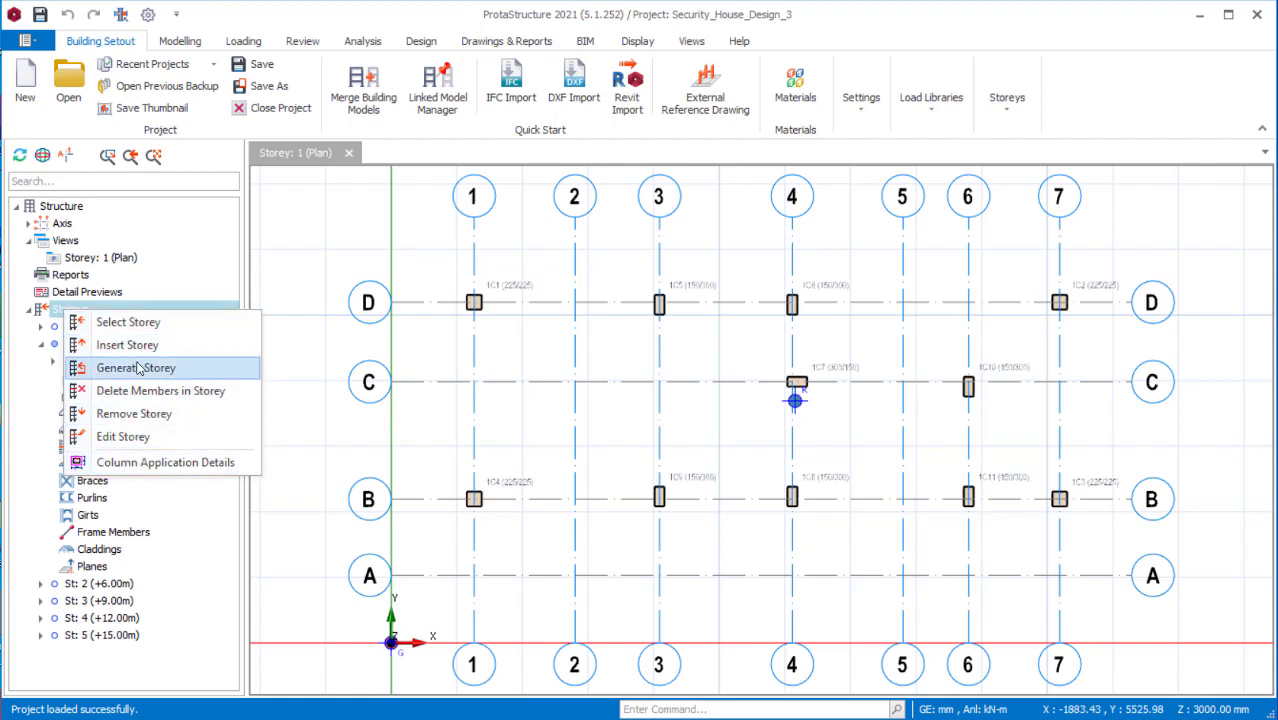
pyautogui.click(1014, 107)
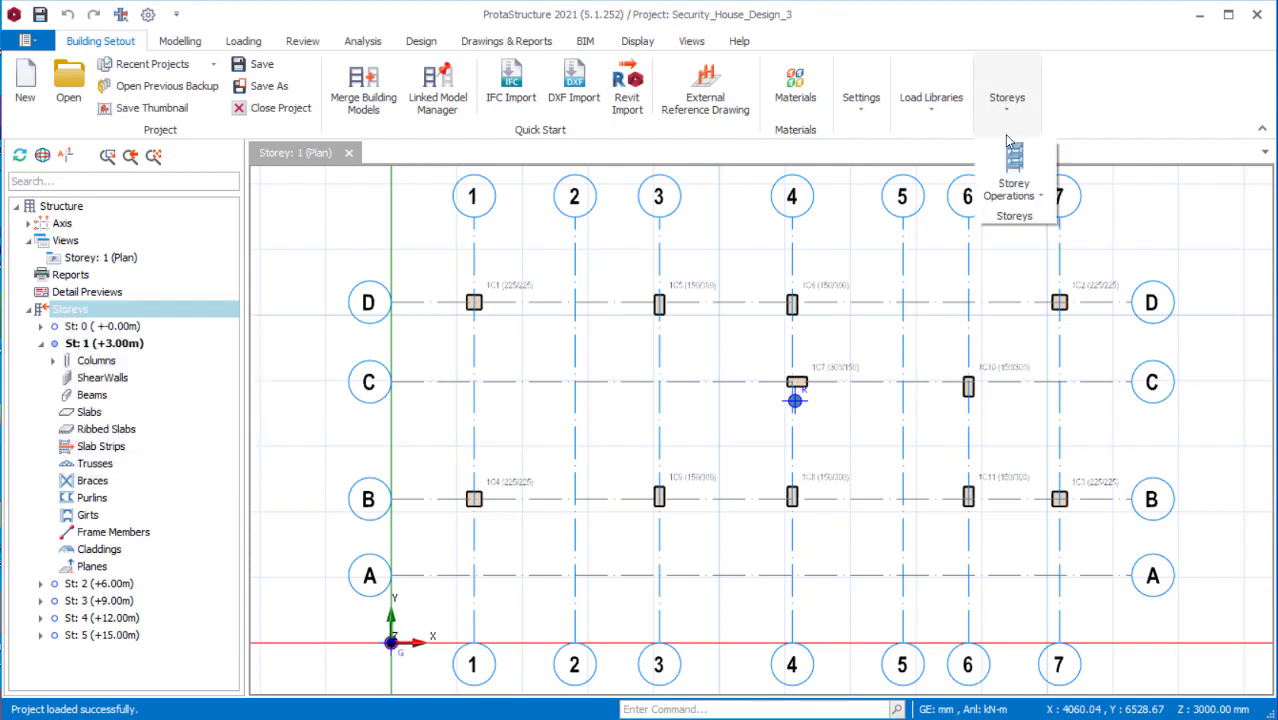
pyautogui.click(1041, 197)
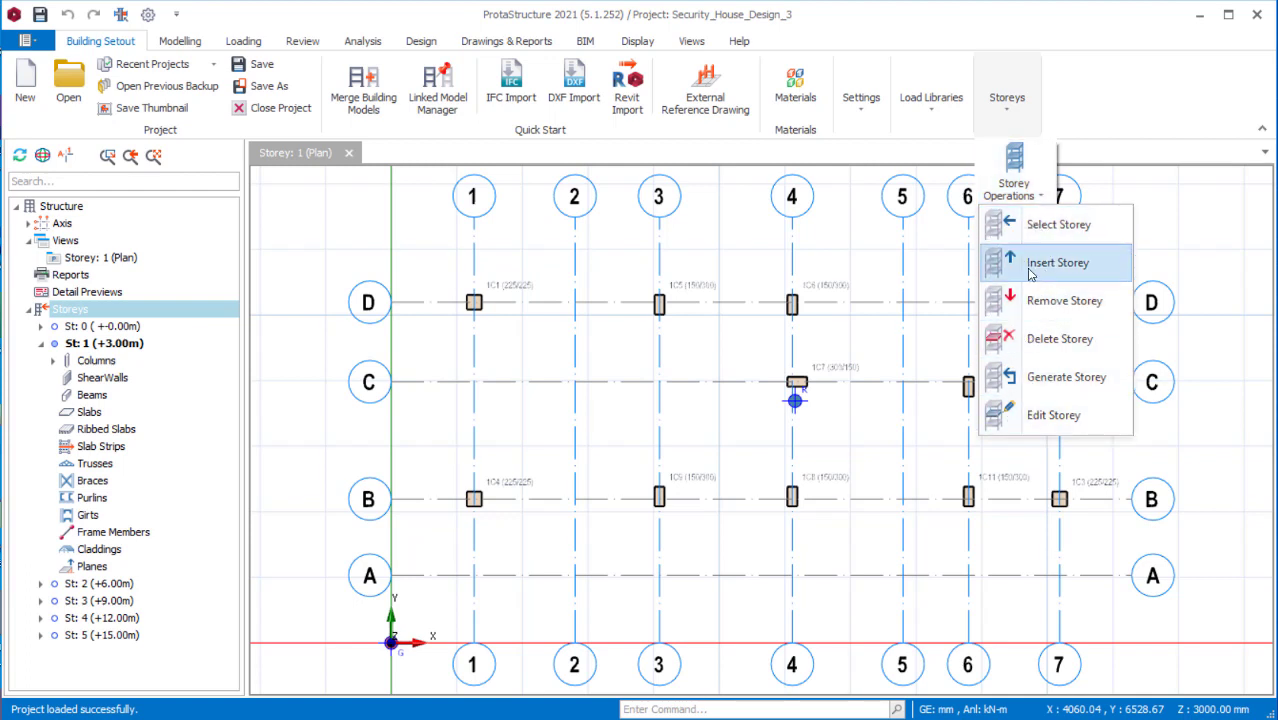
# Open the Edit Storey settings and set the foundation depth to 1000 mm.
pyautogui.rightClick(84, 315)
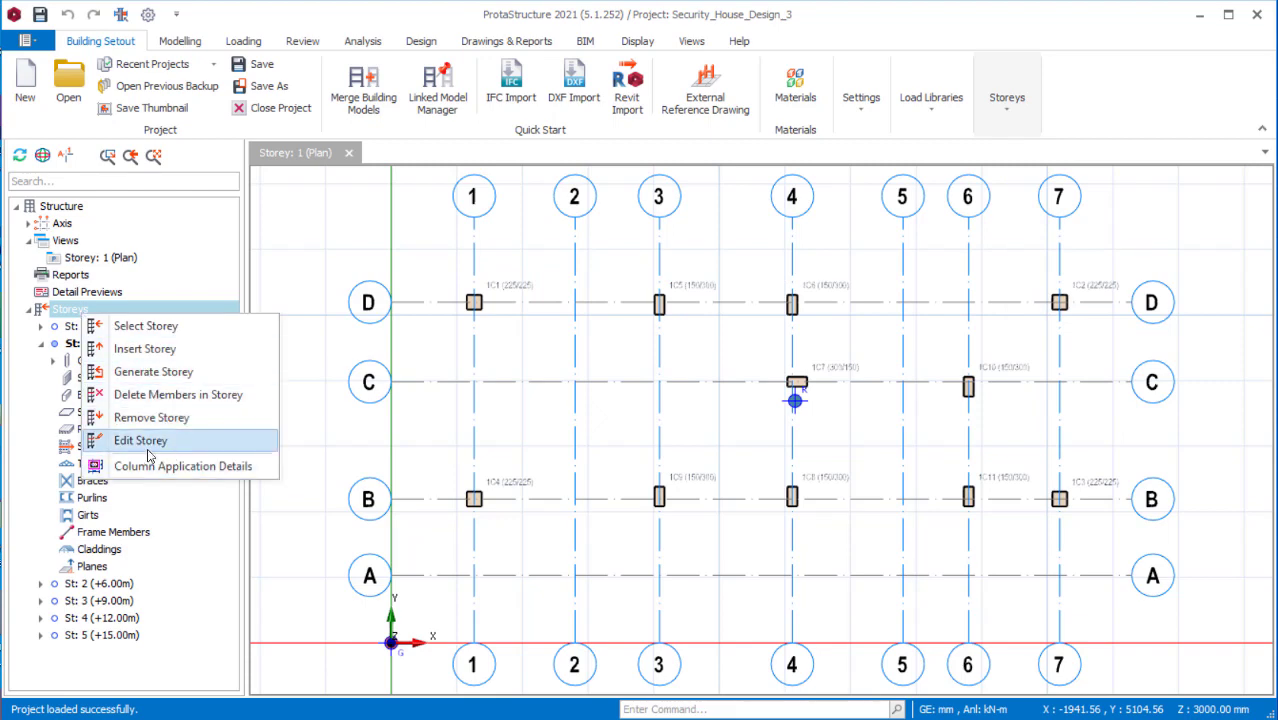
pyautogui.click(487, 443)
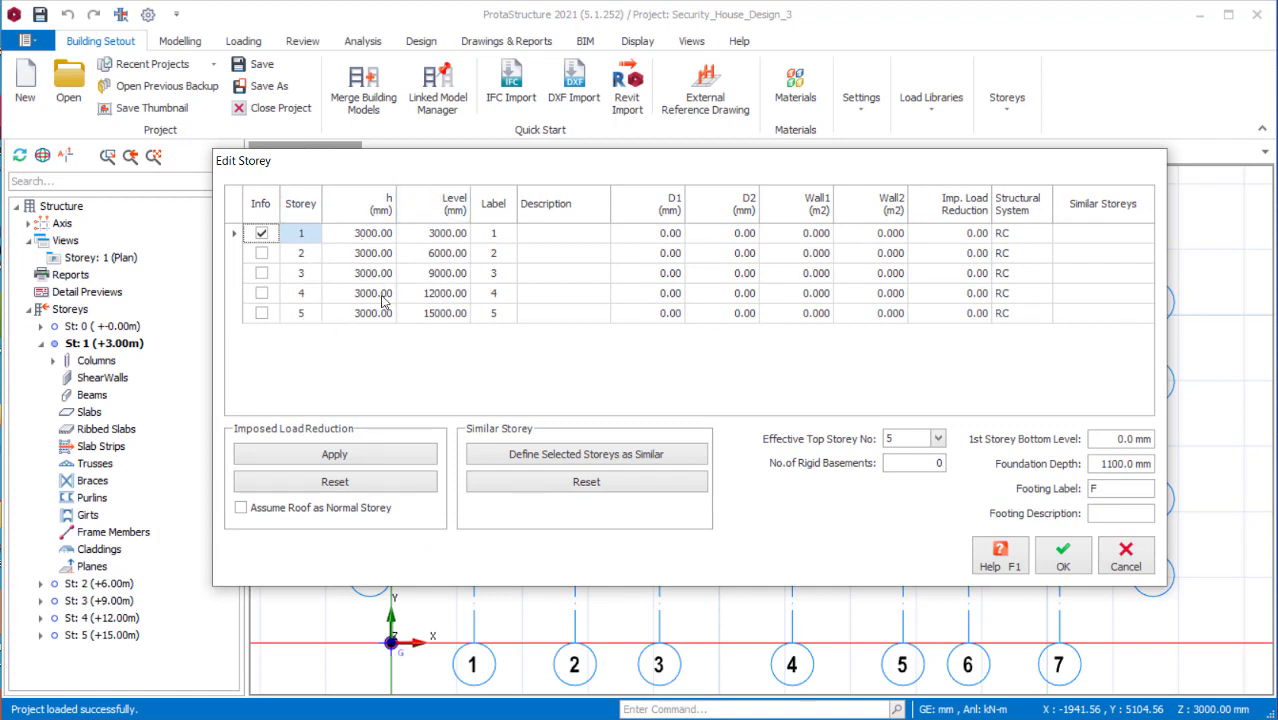
pyautogui.click(356, 240)
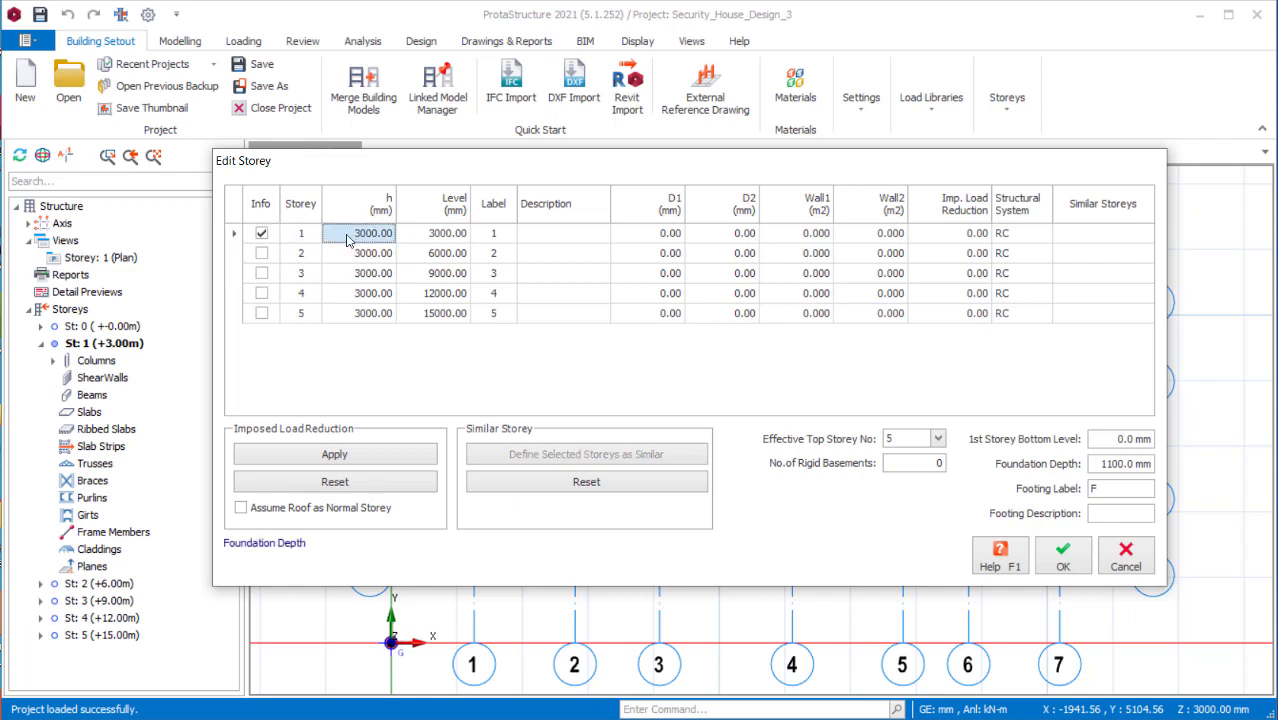
pyautogui.click(338, 234)
pyautogui.doubleClick(338, 232)
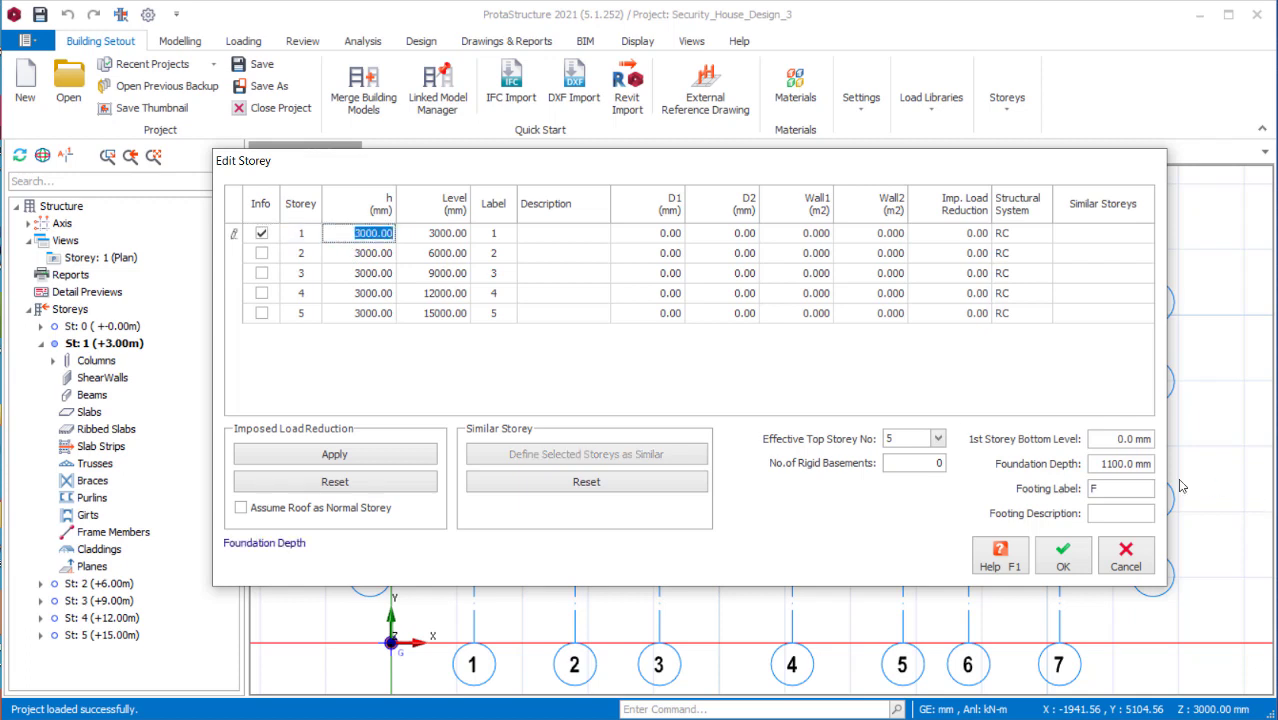
pyautogui.click(1112, 467)
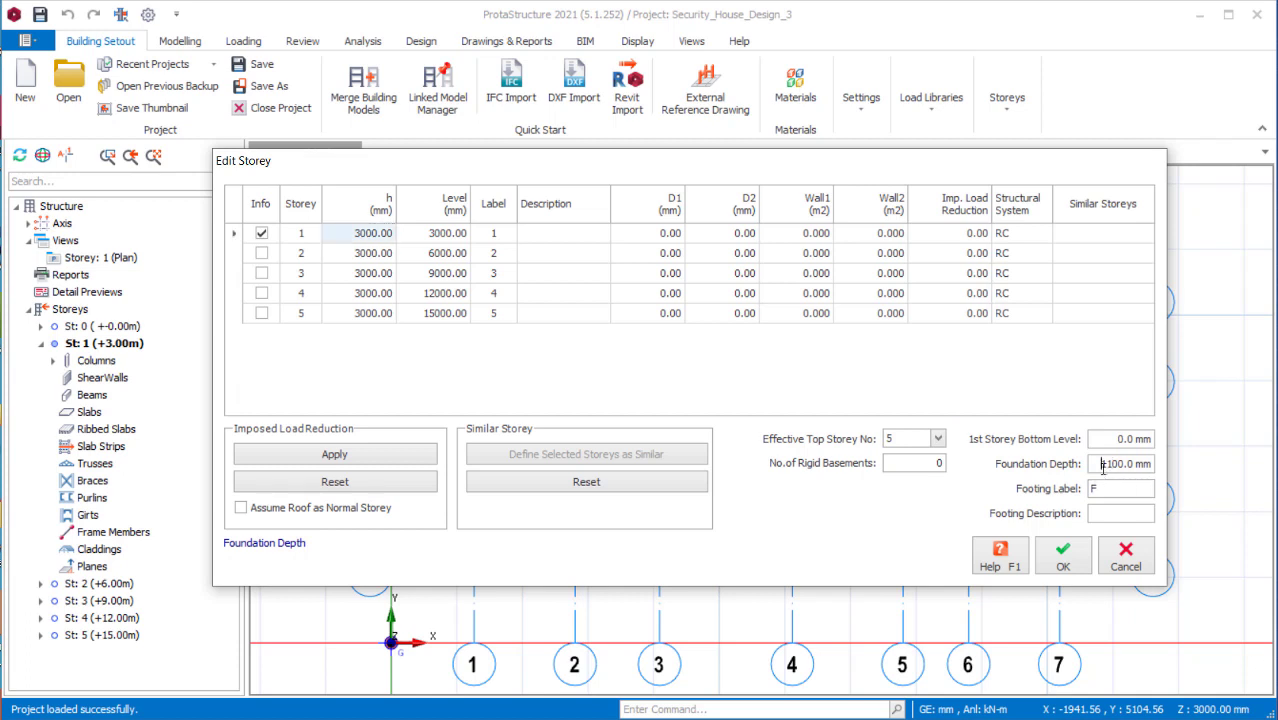
pyautogui.moveTo(1103, 469); pyautogui.dragTo(1147, 472)
pyautogui.write('1')
# Set the height of storey 1 to 450 mm in the Edit Storey table.
pyautogui.click(371, 233)
pyautogui.moveTo(371, 233); pyautogui.dragTo(398, 250)
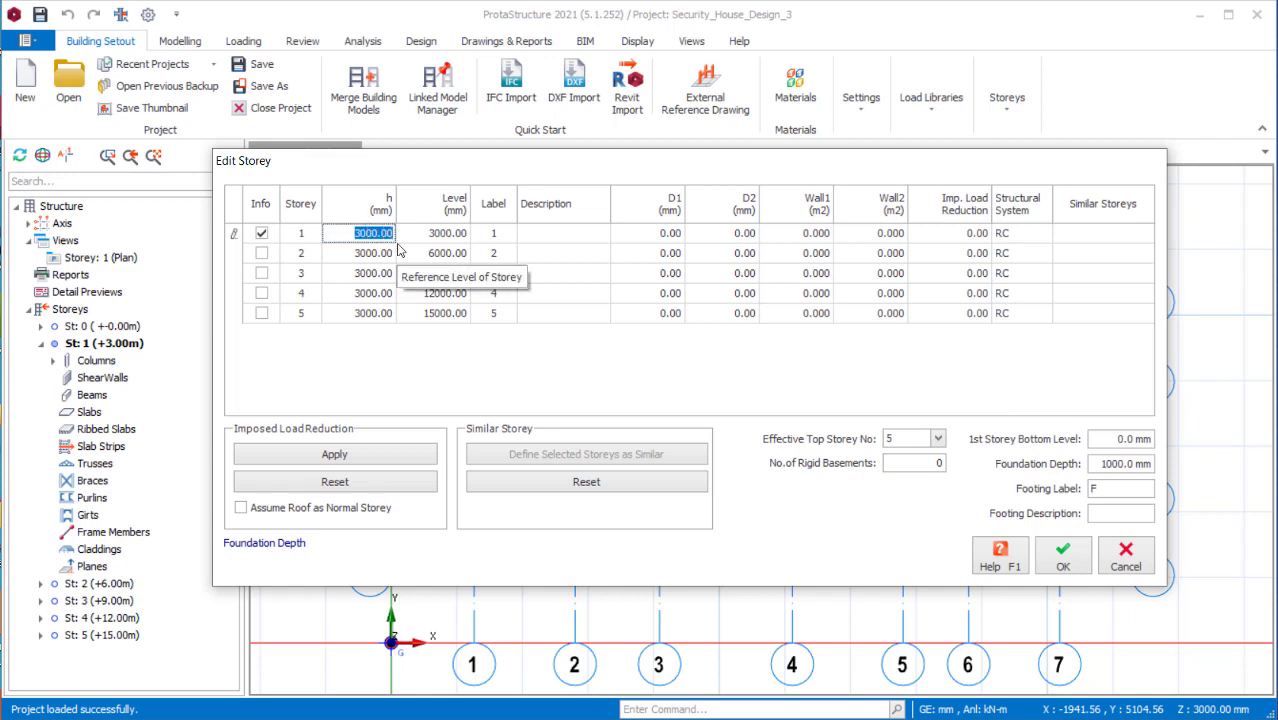
pyautogui.write('45')
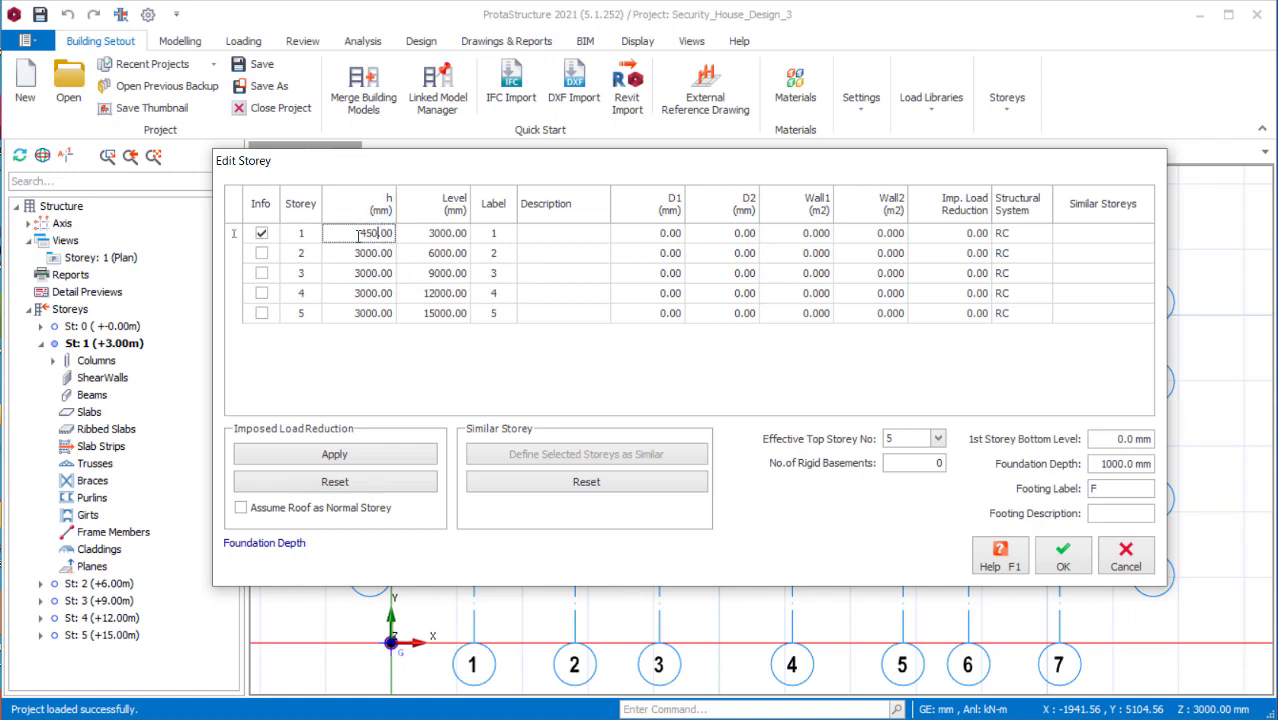
pyautogui.click(1112, 439)
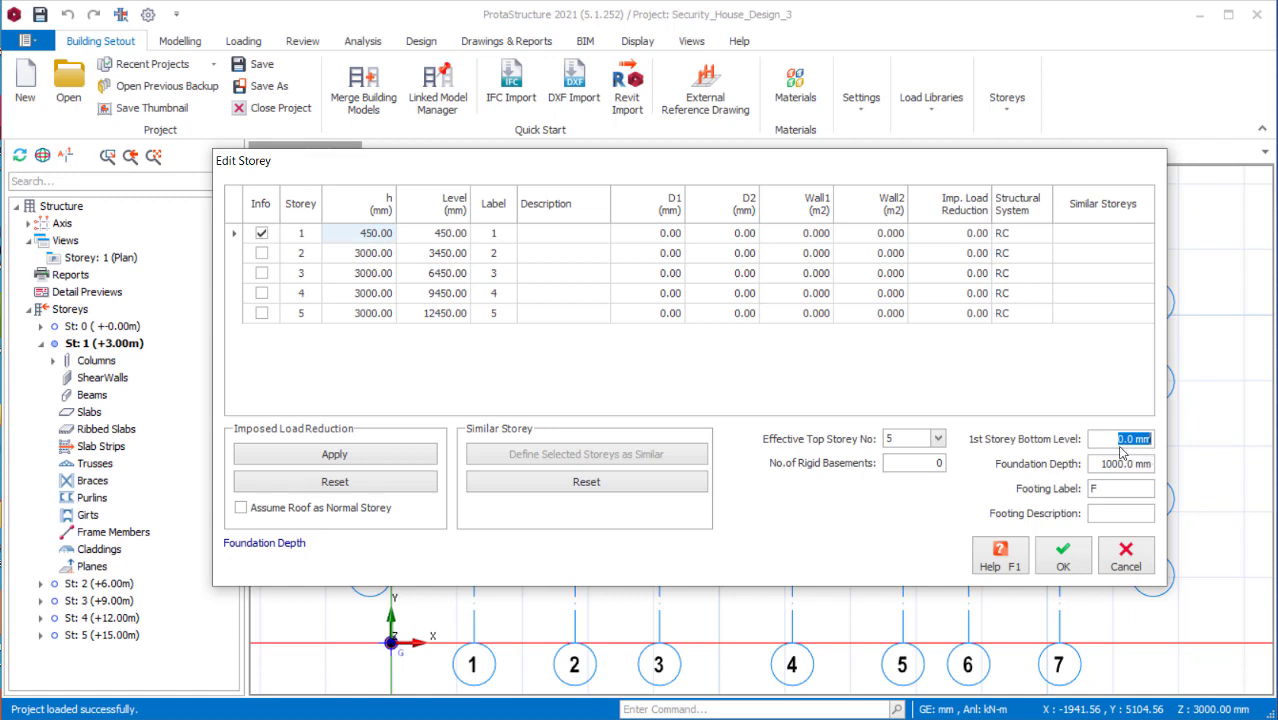
pyautogui.moveTo(1117, 440); pyautogui.dragTo(1147, 442)
pyautogui.moveTo(522, 163); pyautogui.dragTo(557, 152)
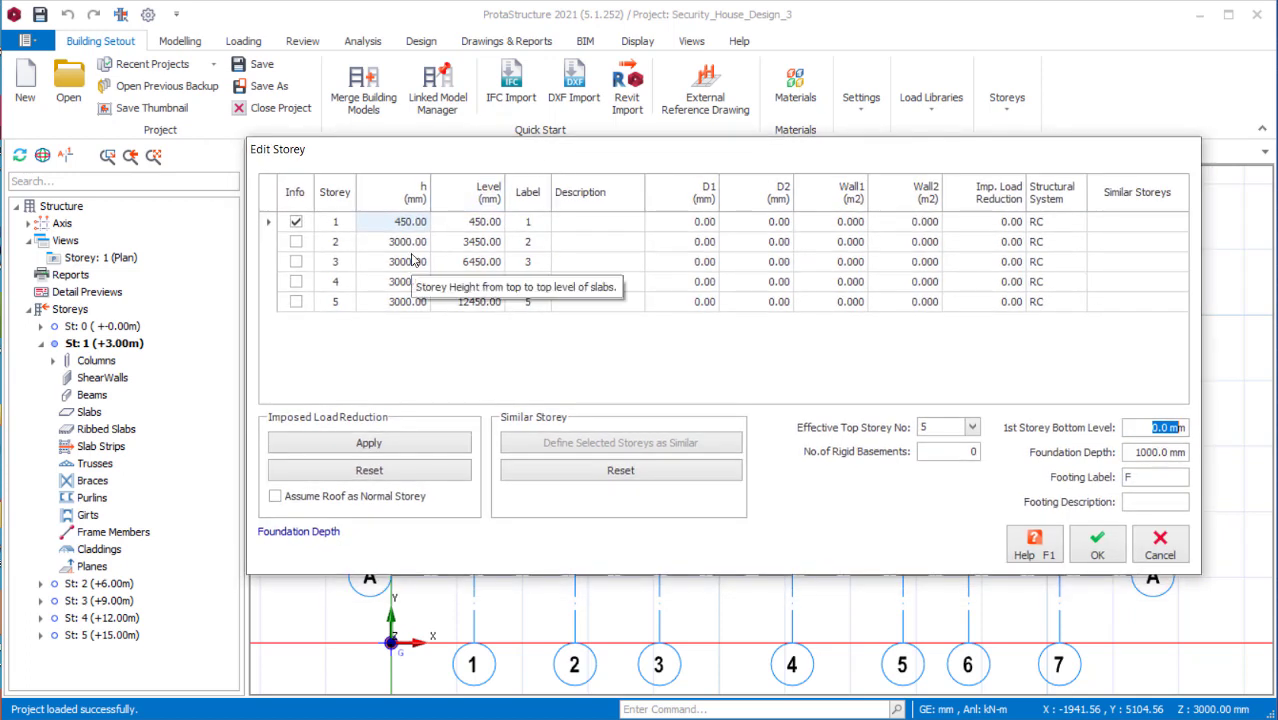
# Set the height of storey 2 to 1600 mm.
pyautogui.click(390, 243)
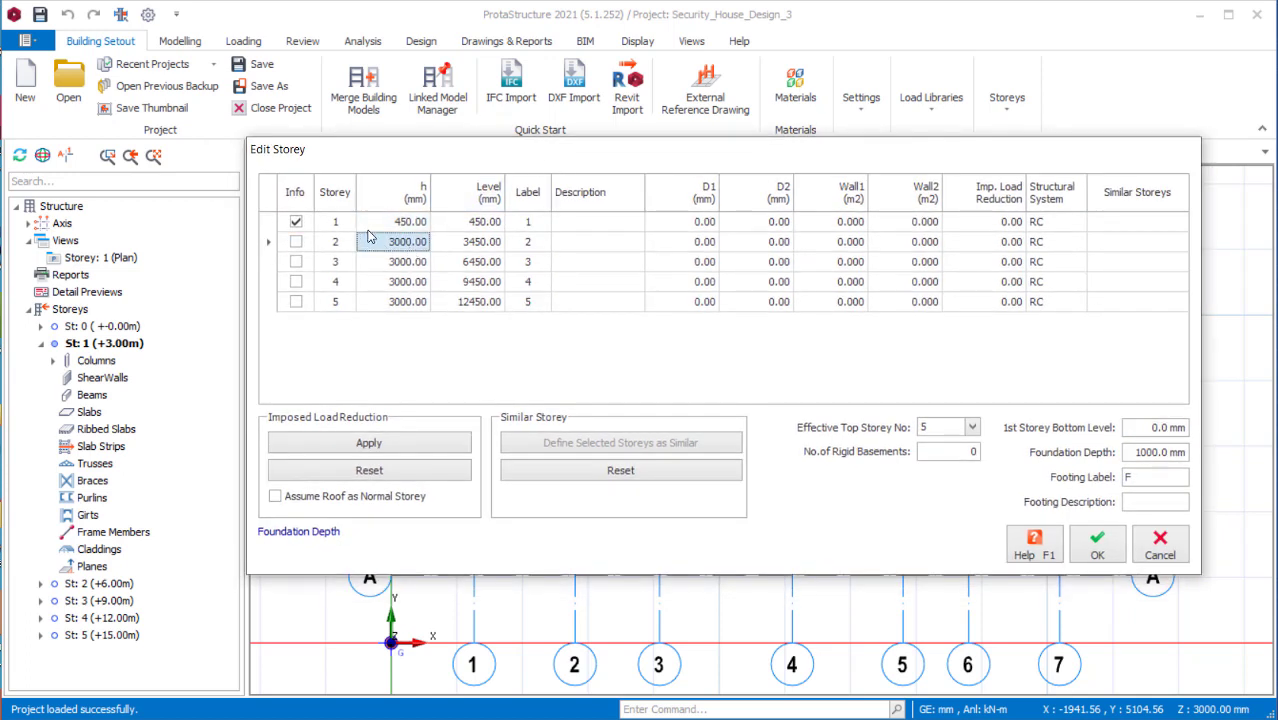
pyautogui.click(382, 241)
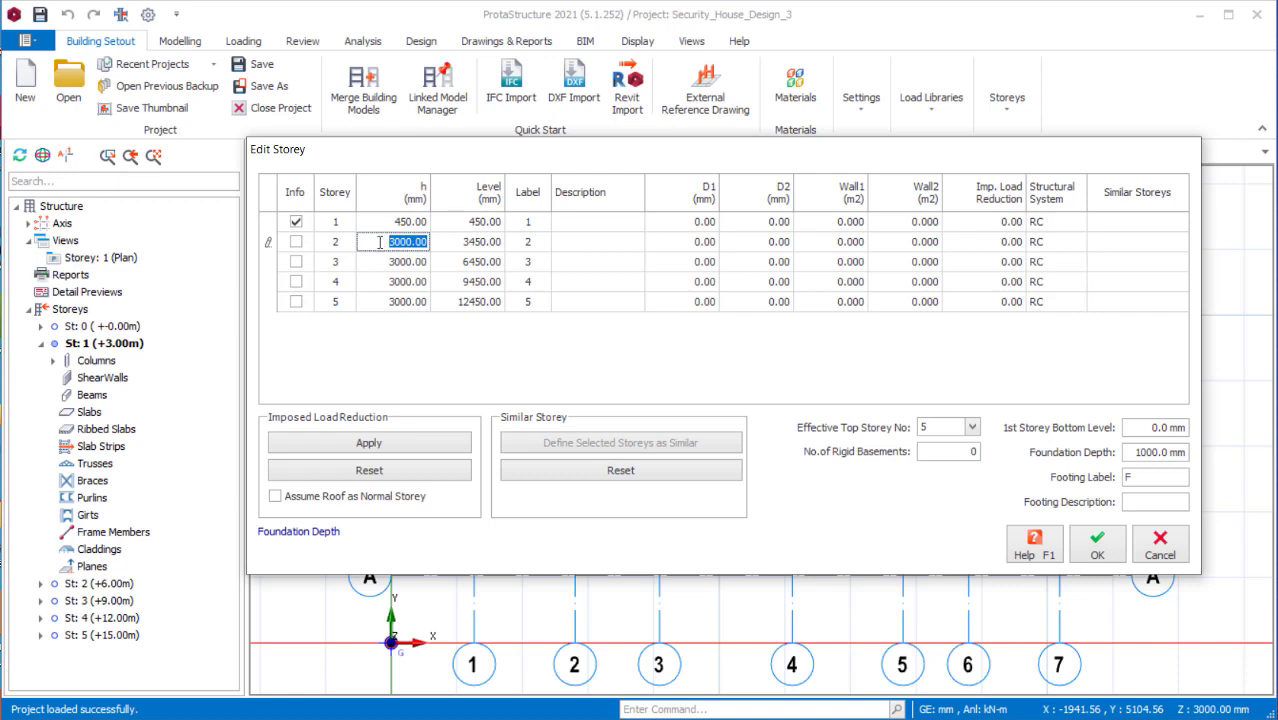
pyautogui.write('100')
pyautogui.write('6')
pyautogui.write('00')
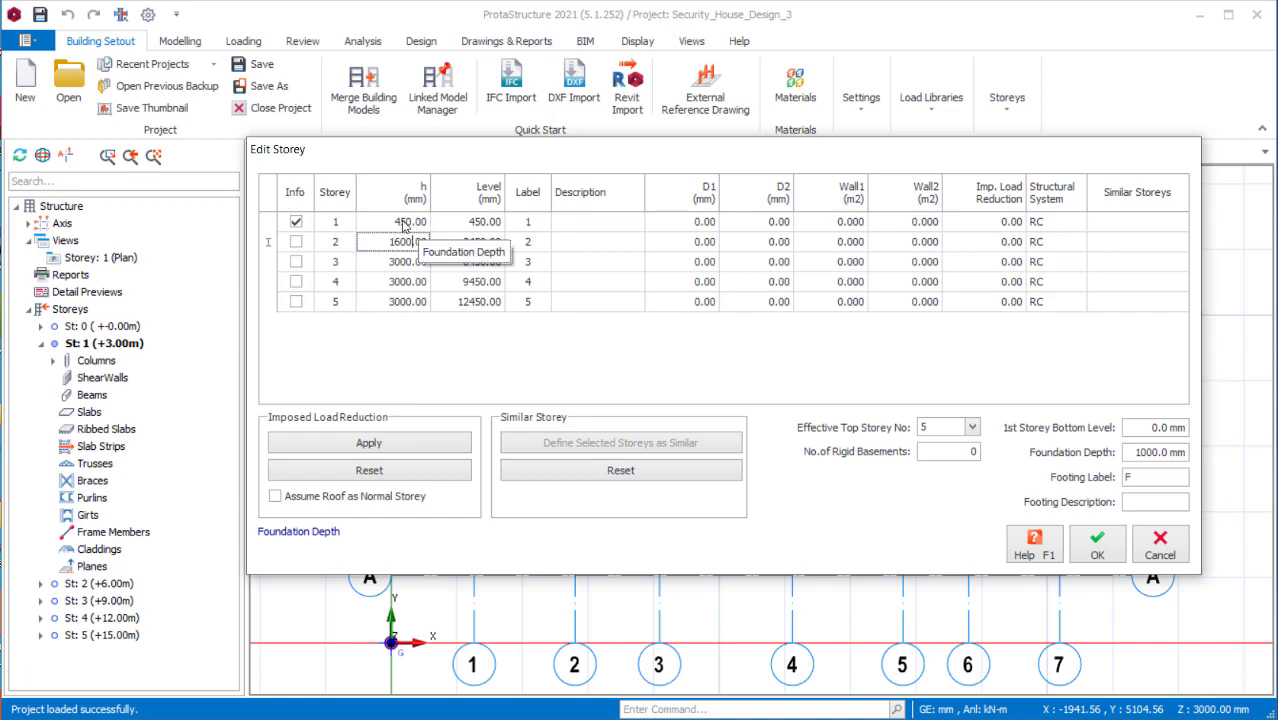
# Set the height of storey 3 to 1400 mm.
pyautogui.click(390, 268)
pyautogui.click(390, 268)
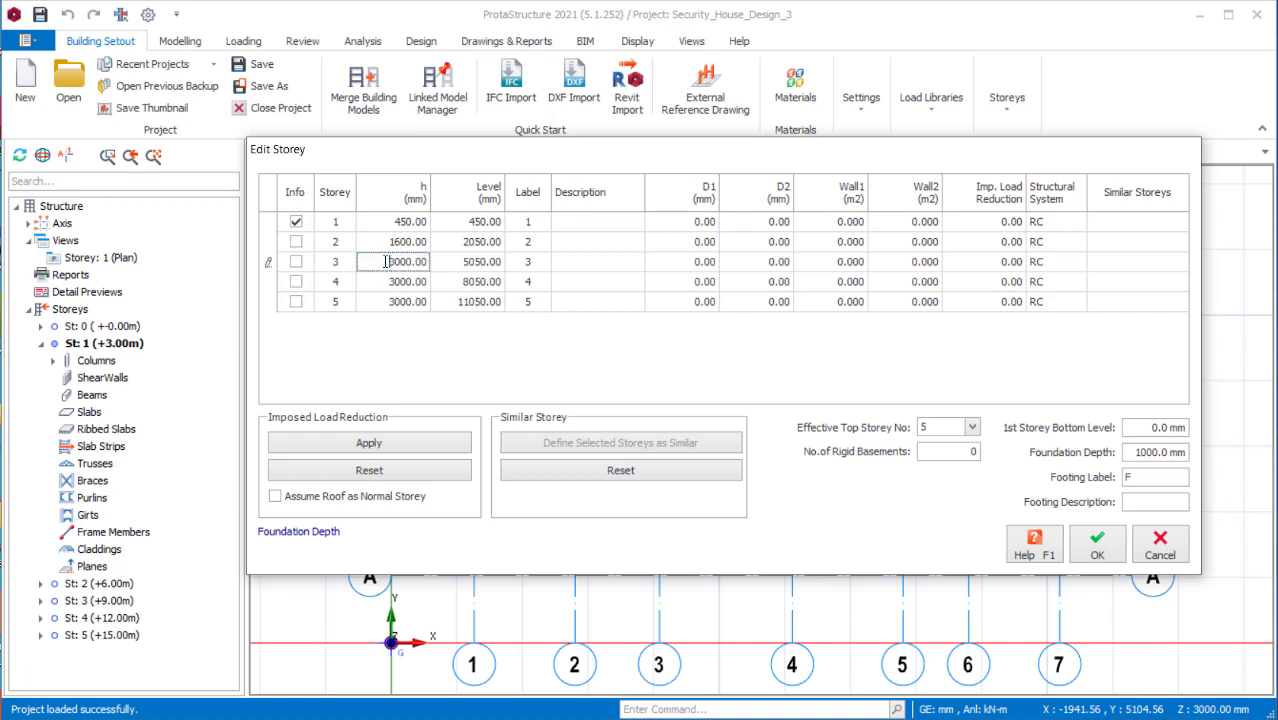
pyautogui.moveTo(390, 268); pyautogui.dragTo(421, 268)
pyautogui.write('1400.00')
# Set the height of storey 4 to 1600 mm in the Edit Storey table.
pyautogui.click(395, 283)
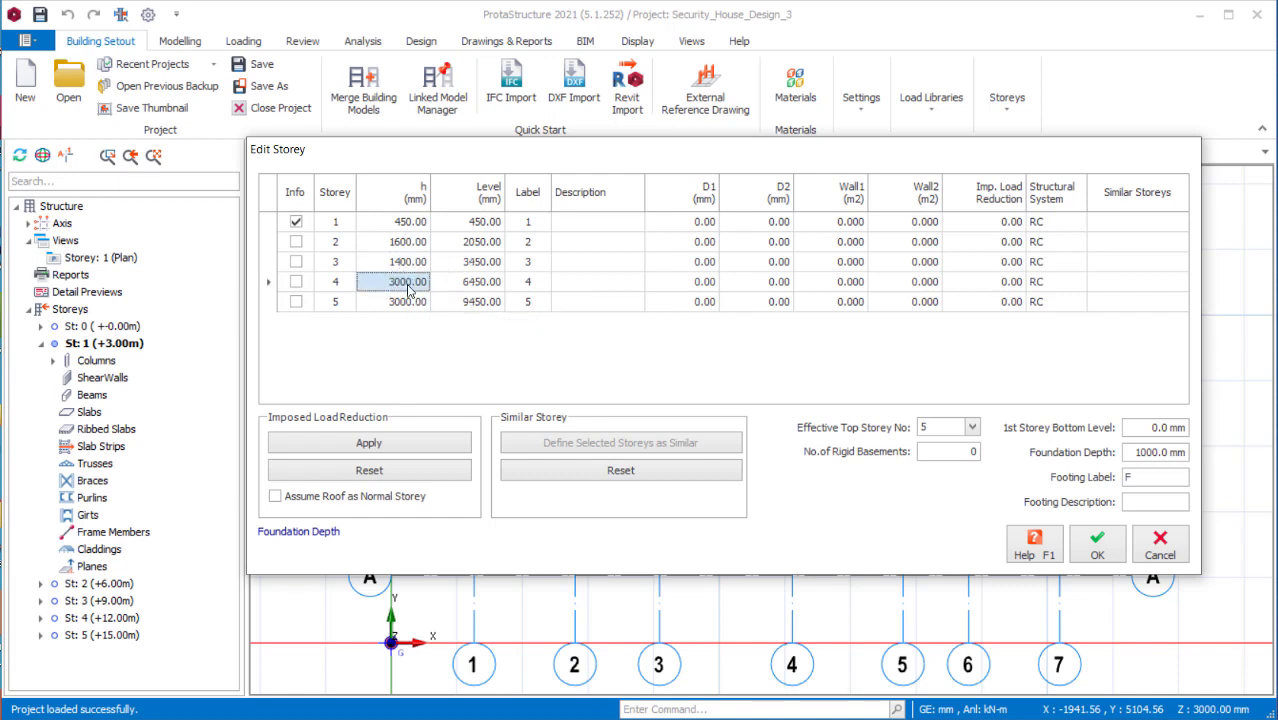
pyautogui.click(408, 288)
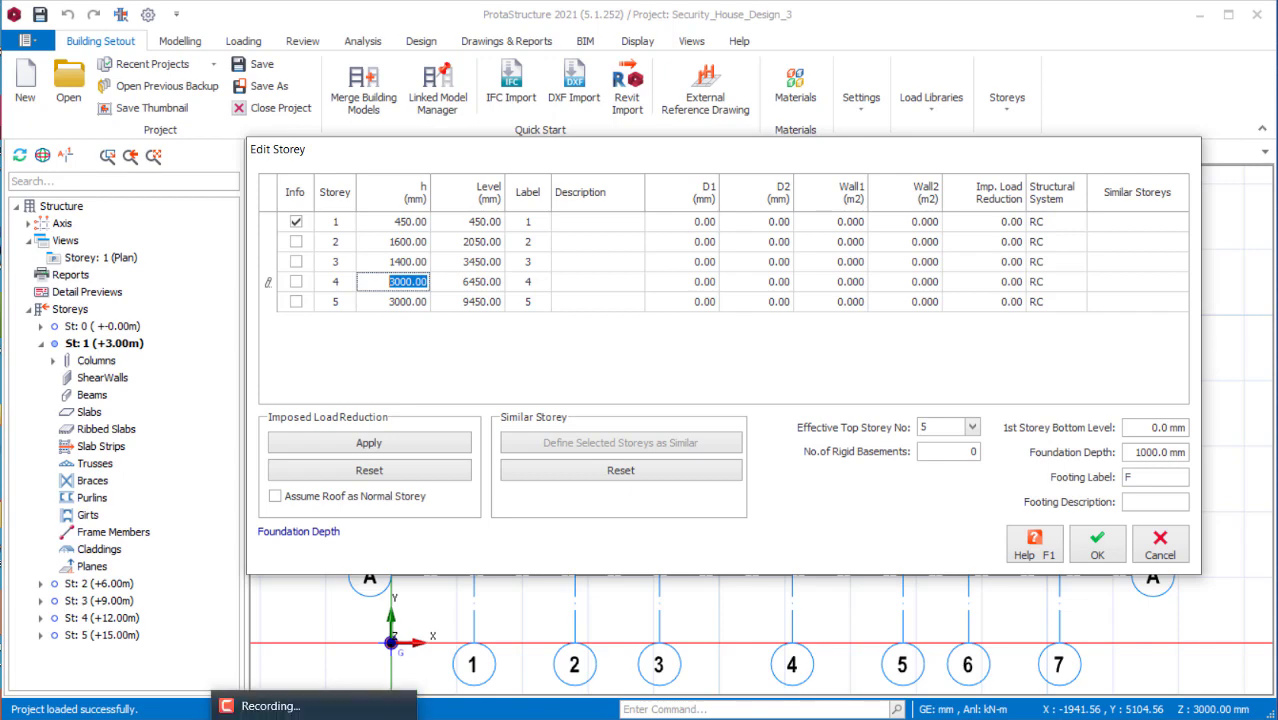
pyautogui.moveTo(283, 719)
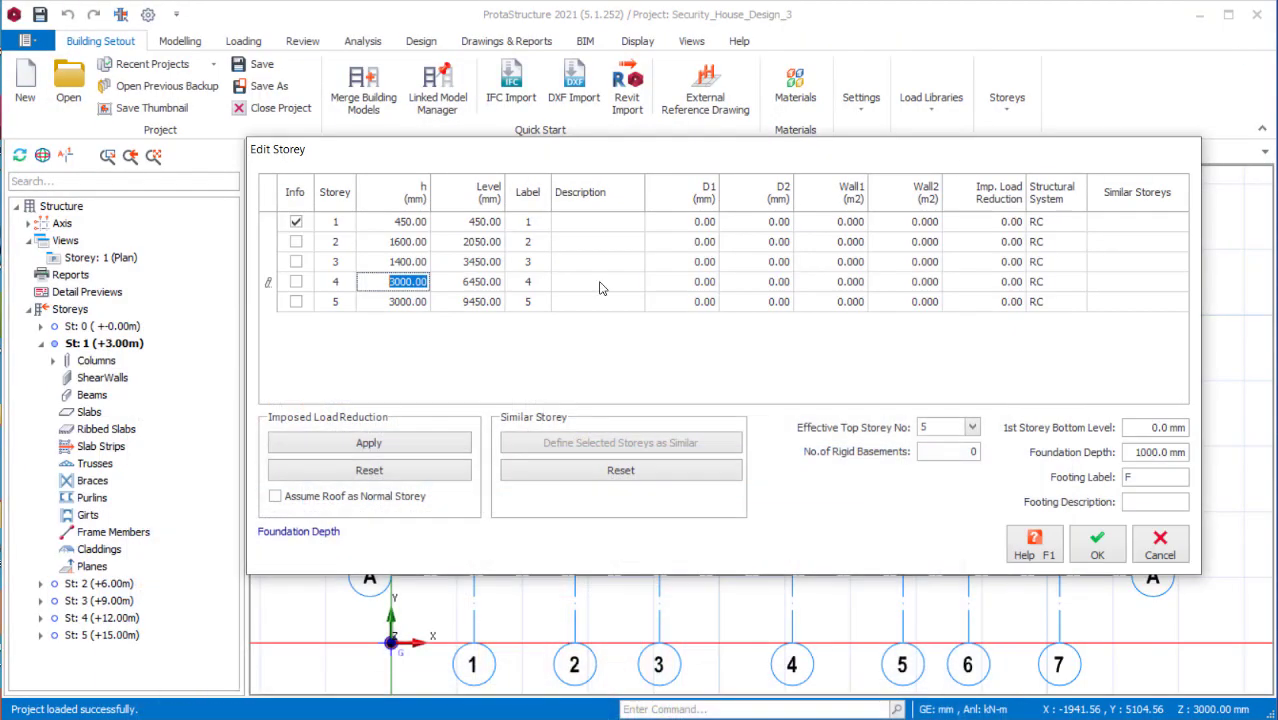
pyautogui.click(405, 281)
pyautogui.write('1600')
pyautogui.moveTo(387, 282); pyautogui.dragTo(432, 289)
pyautogui.moveTo(380, 284); pyautogui.dragTo(439, 289)
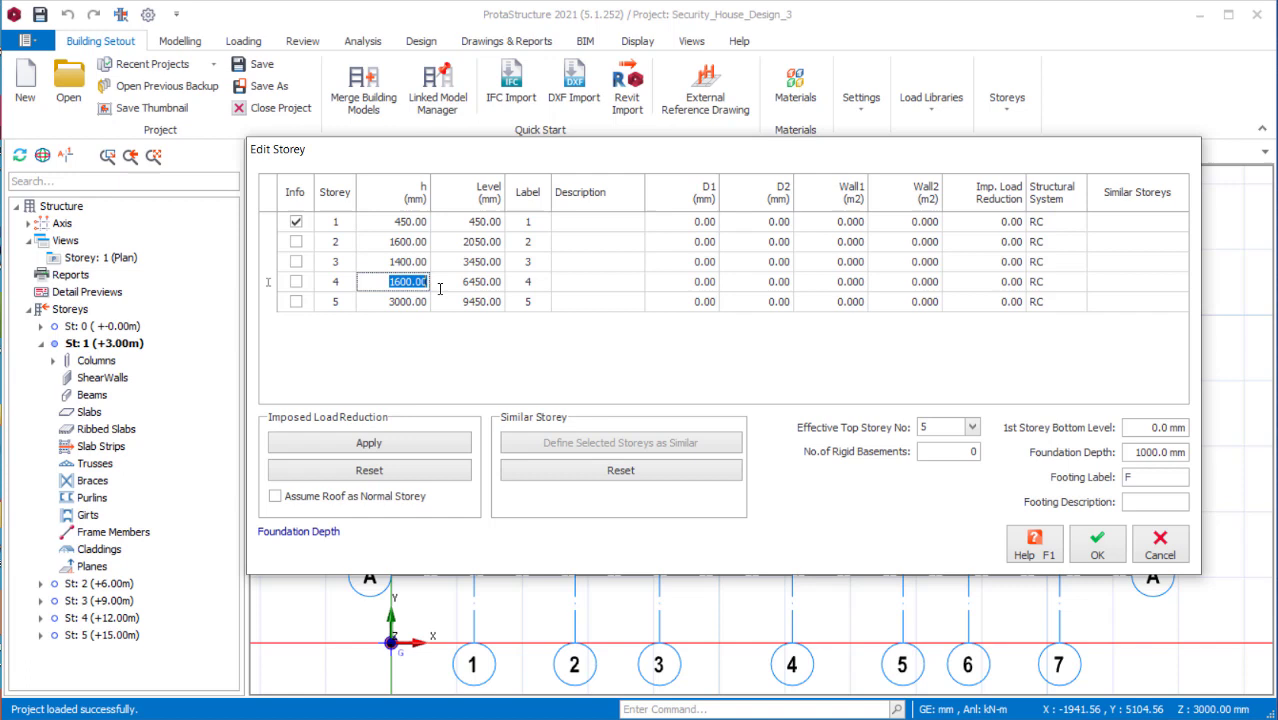
# Set the height of storey 5 to 1400 mm and apply the storey edits.
pyautogui.click(386, 302)
pyautogui.click(388, 302)
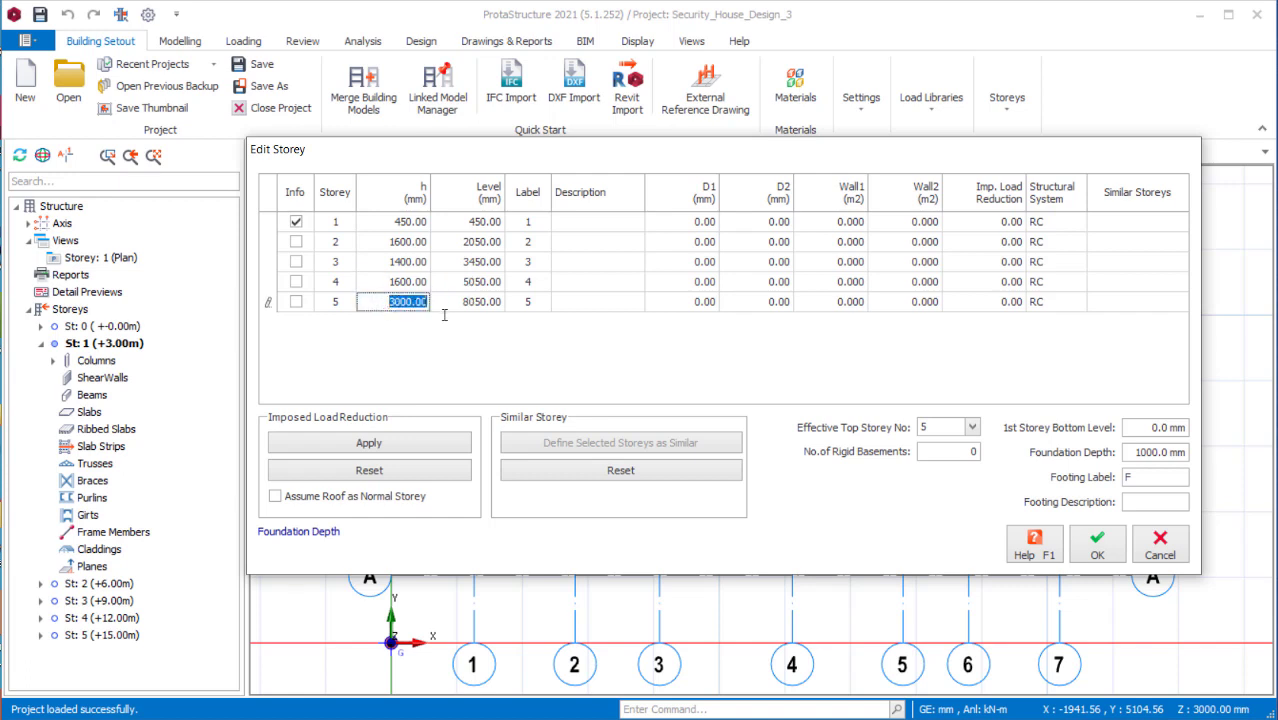
pyautogui.write('1400.00')
pyautogui.moveTo(374, 305); pyautogui.dragTo(432, 311)
pyautogui.press('Return')
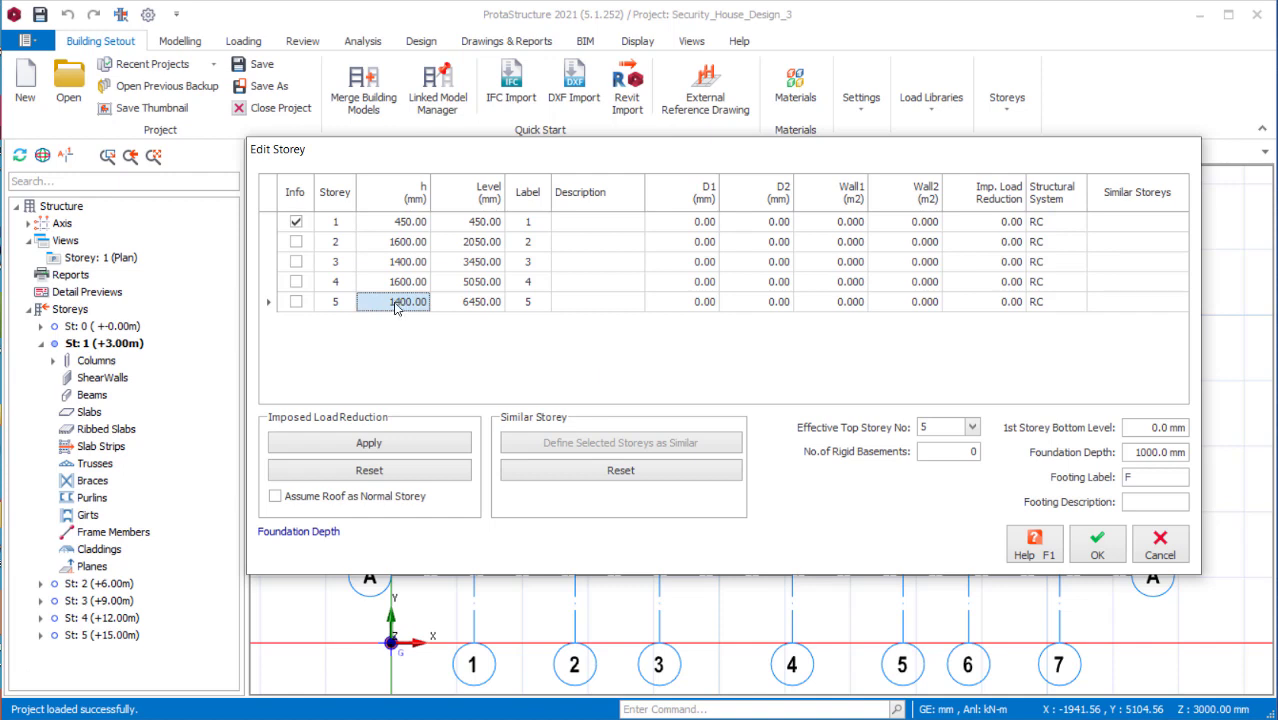
pyautogui.click(380, 302)
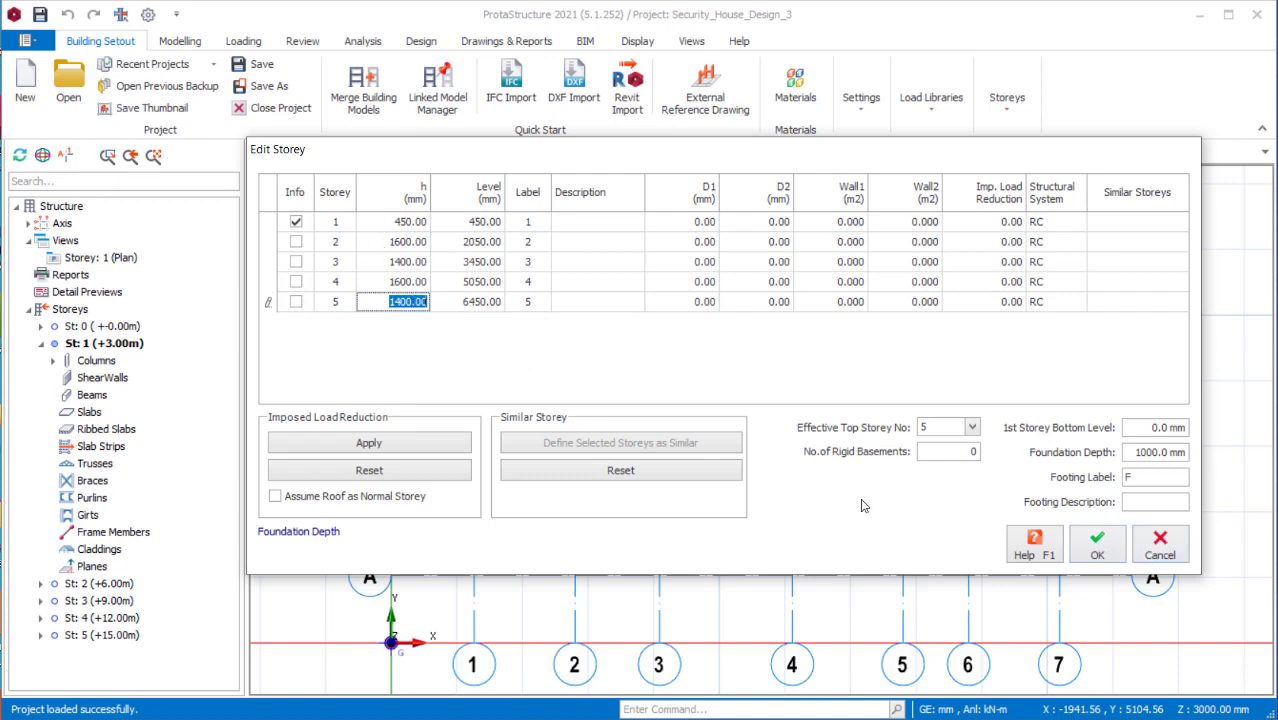
pyautogui.click(1097, 543)
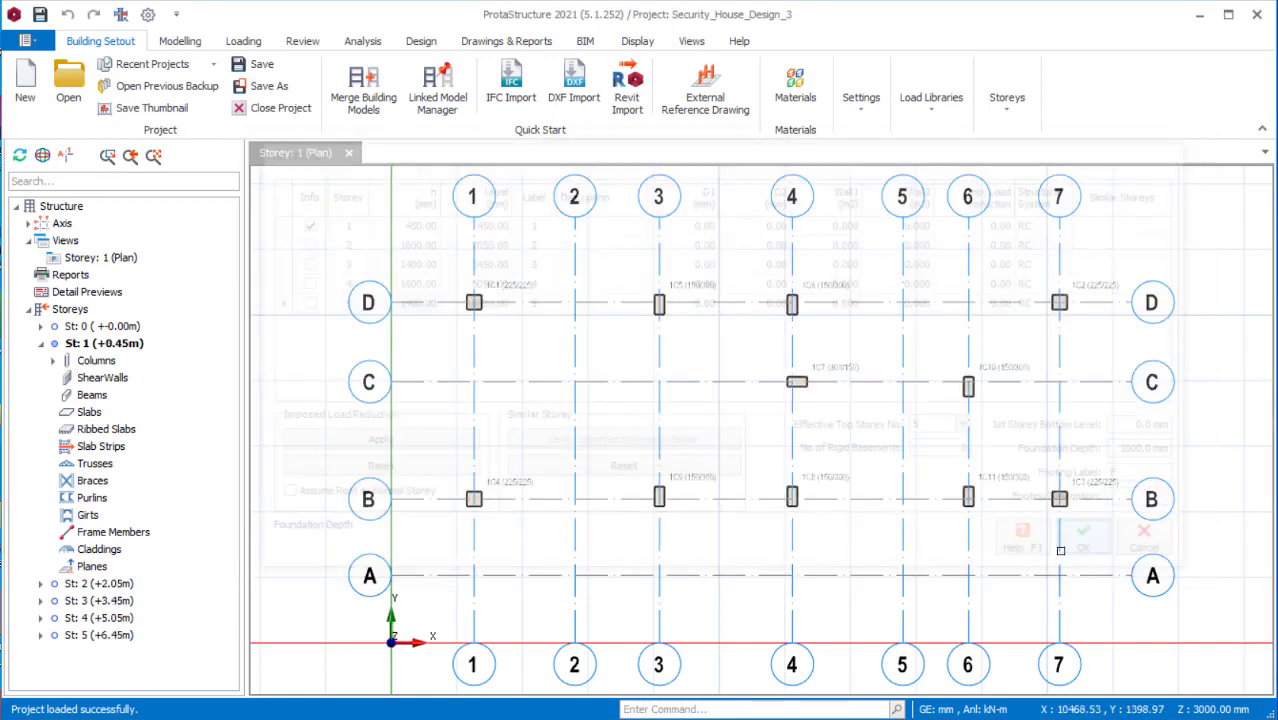
# Insert a storey at the top of the building by setting the total number of storeys to 6.
pyautogui.rightClick(52, 314)
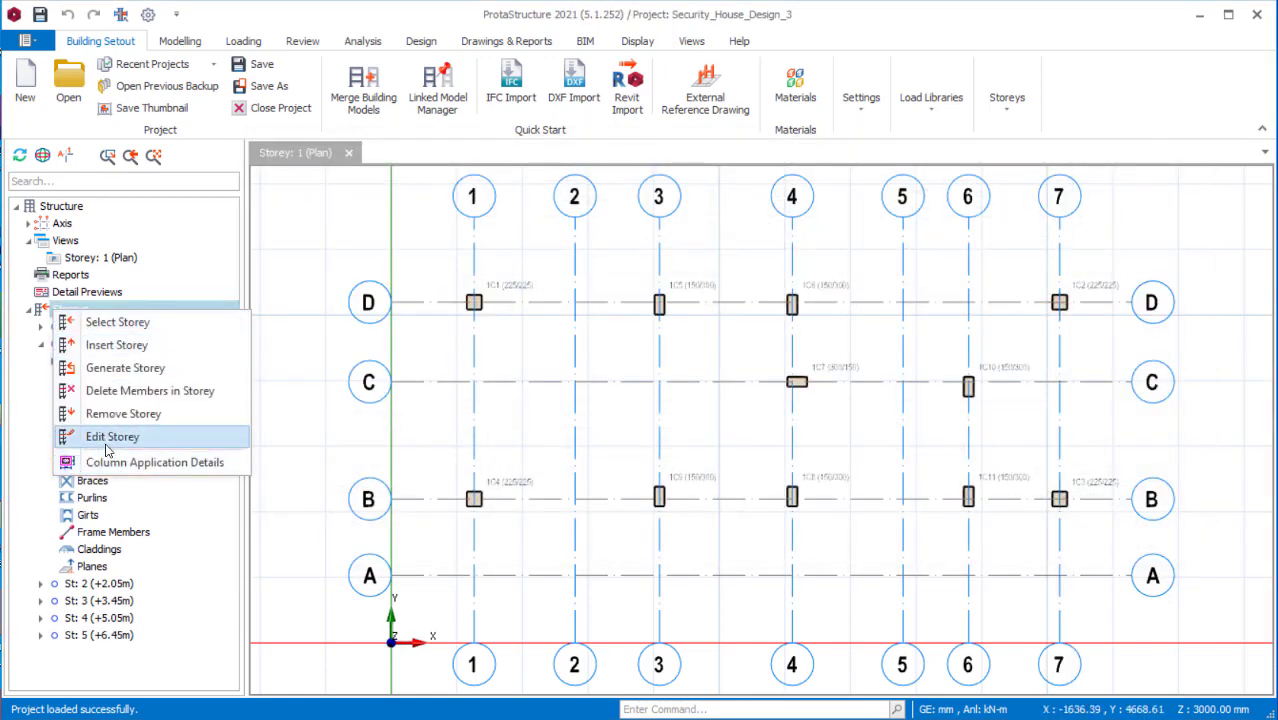
pyautogui.click(115, 344)
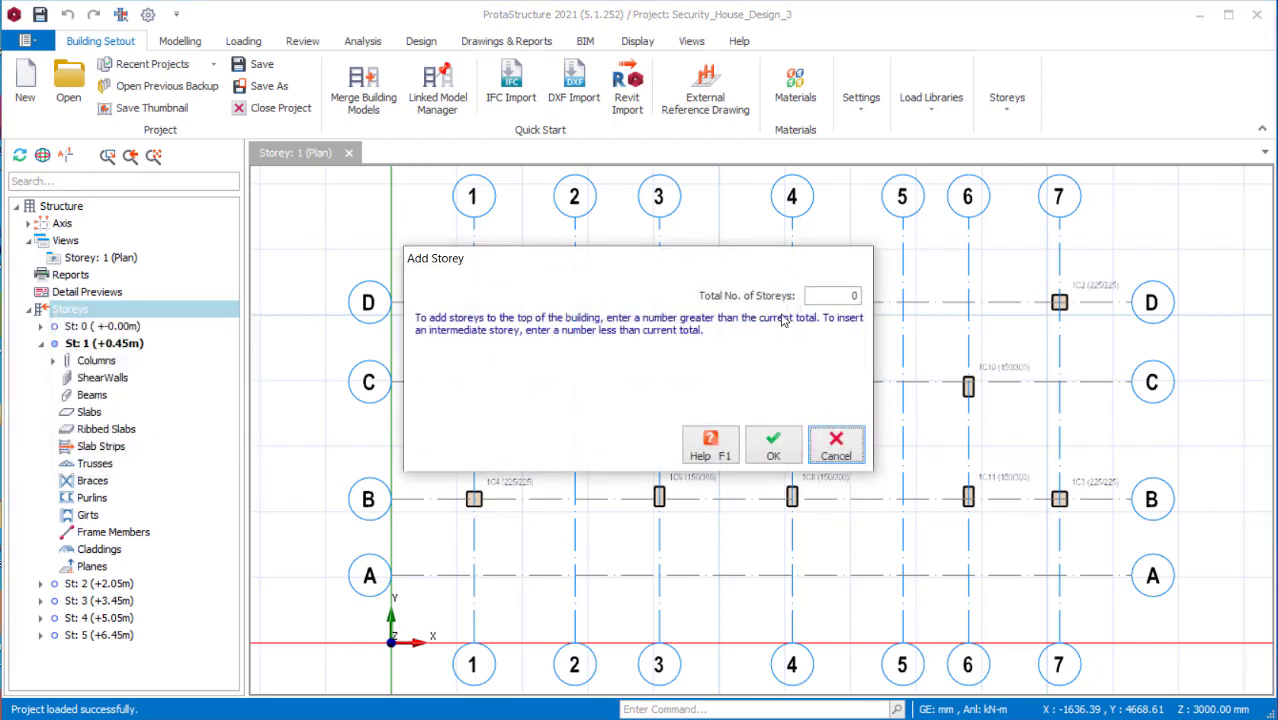
pyautogui.click(824, 295)
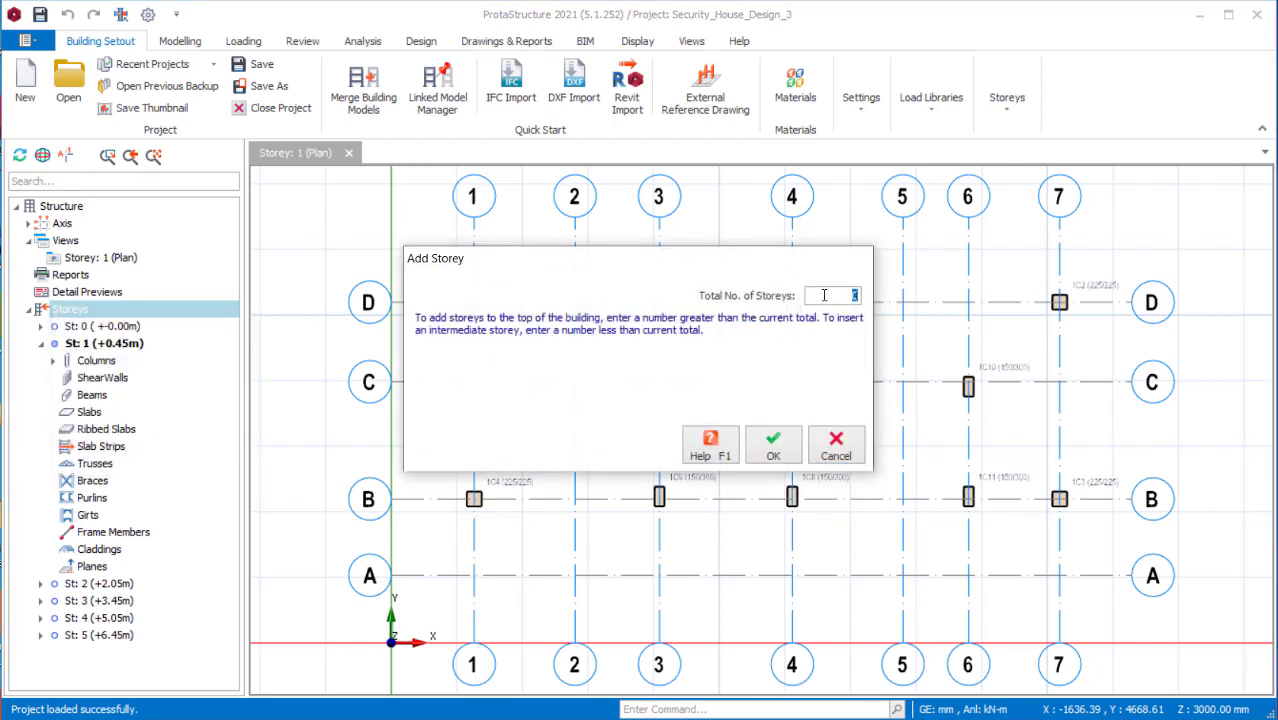
pyautogui.click(768, 452)
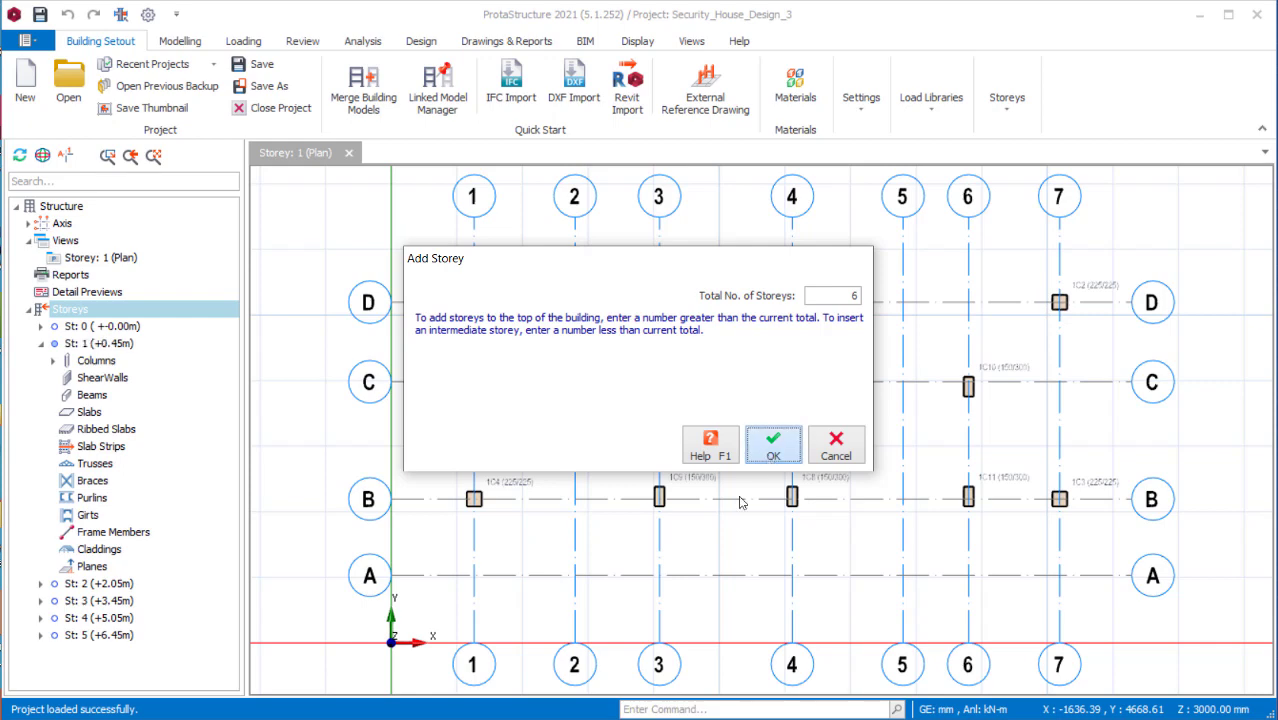
# Set the height of storey 6 to 3000 mm in the Edit Storey settings and apply it.
pyautogui.rightClick(78, 312)
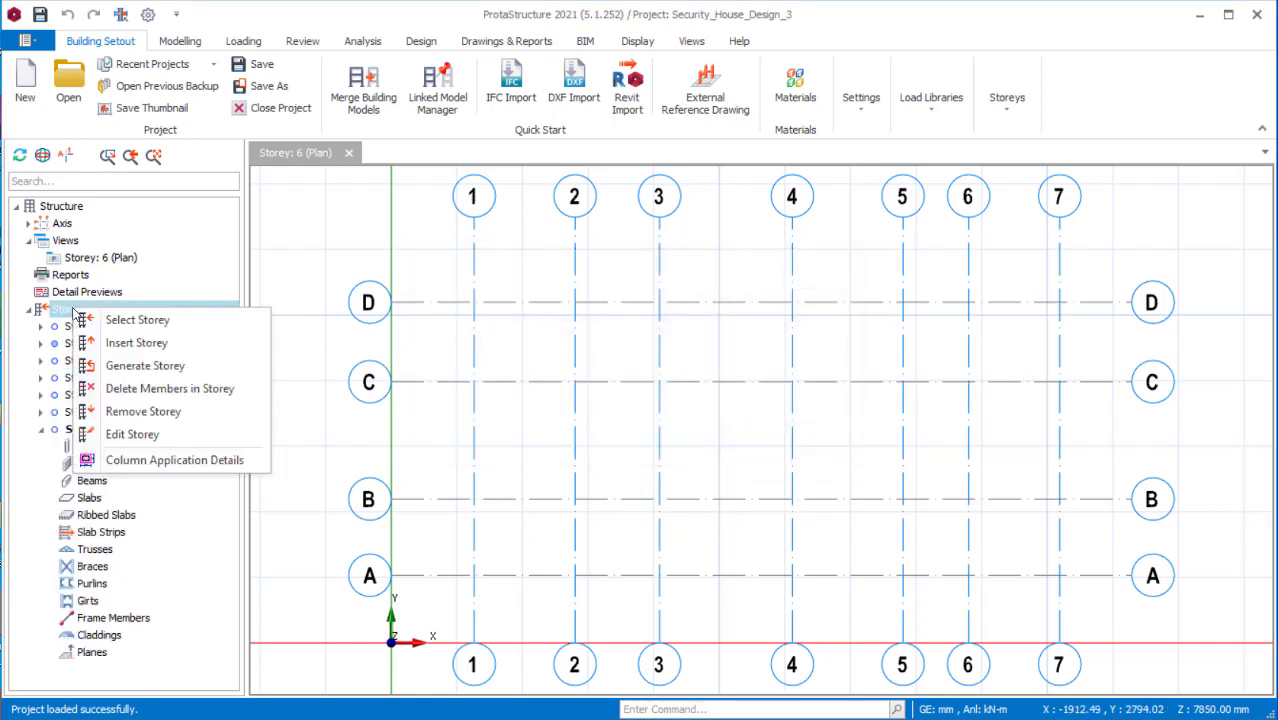
pyautogui.click(162, 433)
pyautogui.click(324, 333)
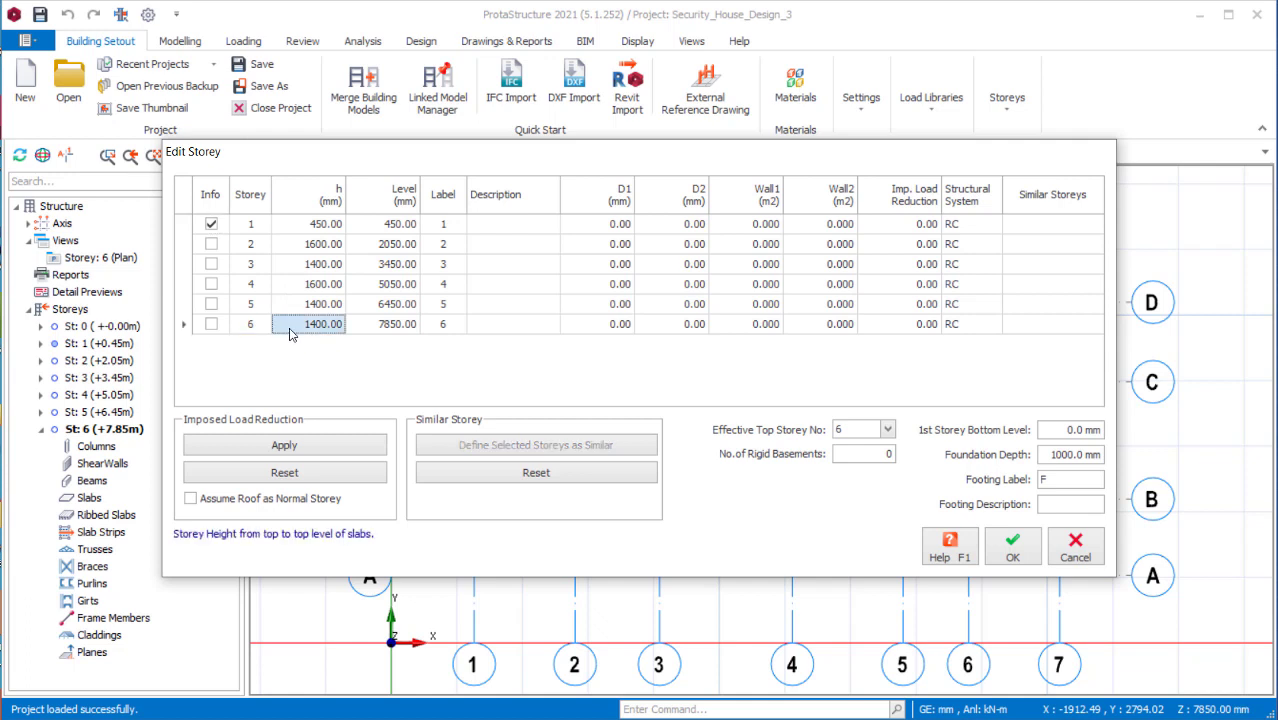
pyautogui.click(295, 326)
pyautogui.write('30')
pyautogui.click(1023, 553)
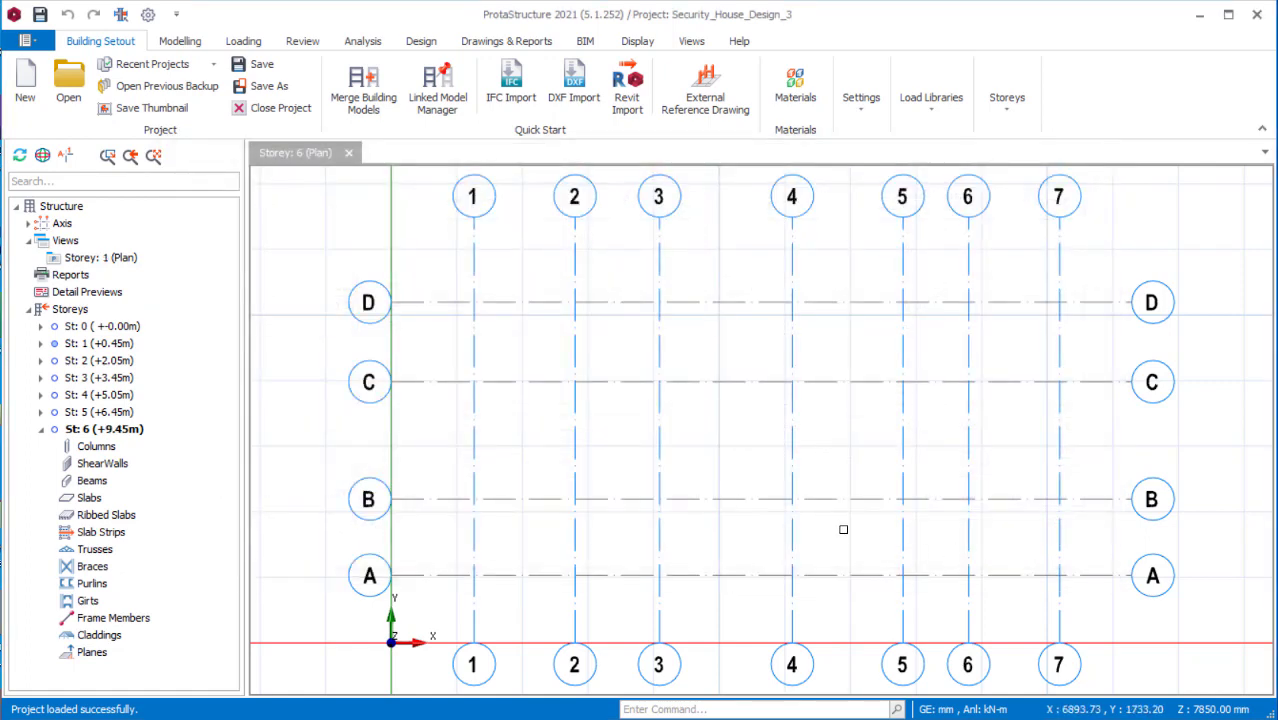
# Switch to the storey 1 plan and examine the column layout against the grid axes.
pyautogui.doubleClick(97, 343)
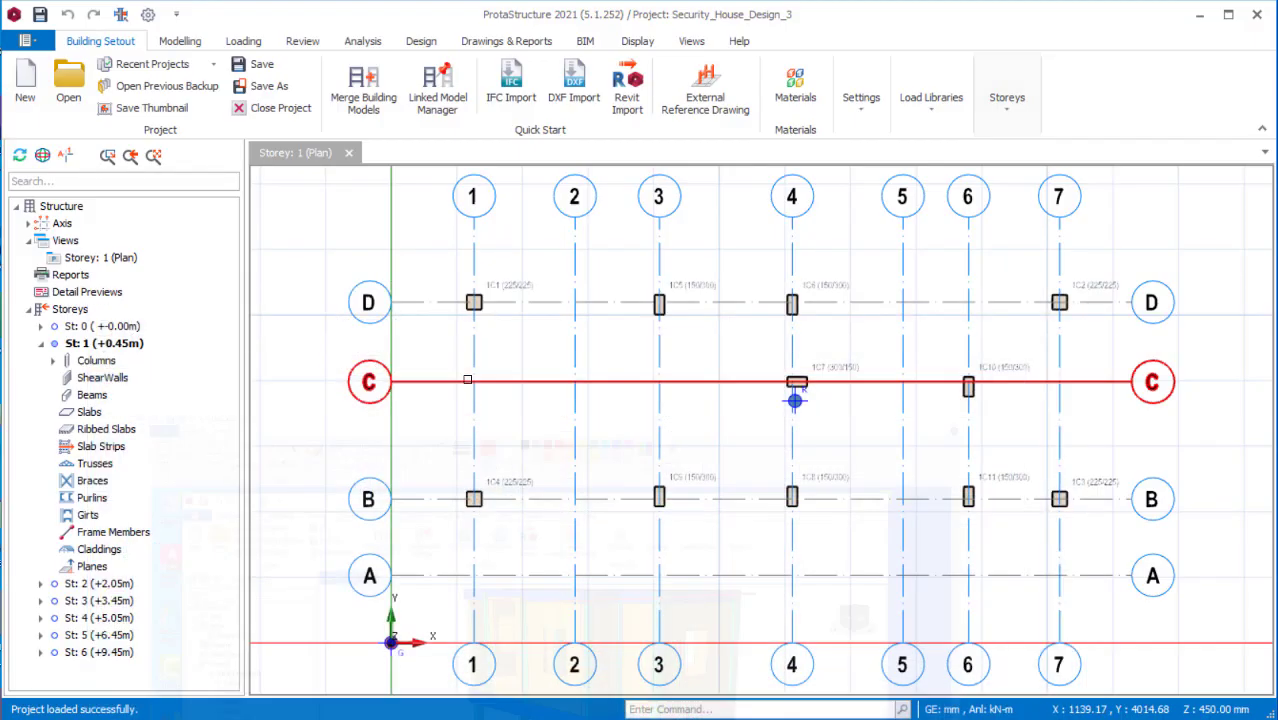
pyautogui.scroll(-2, 553, 277)
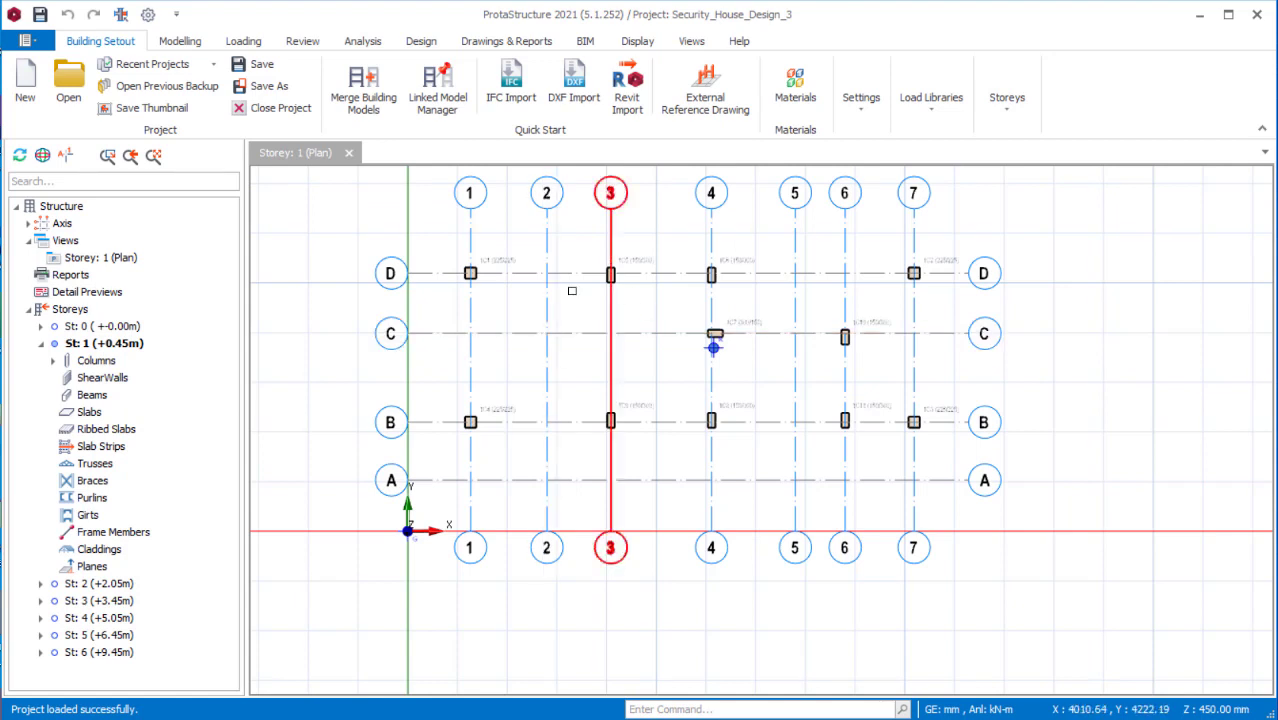
pyautogui.scroll(2, 683, 278)
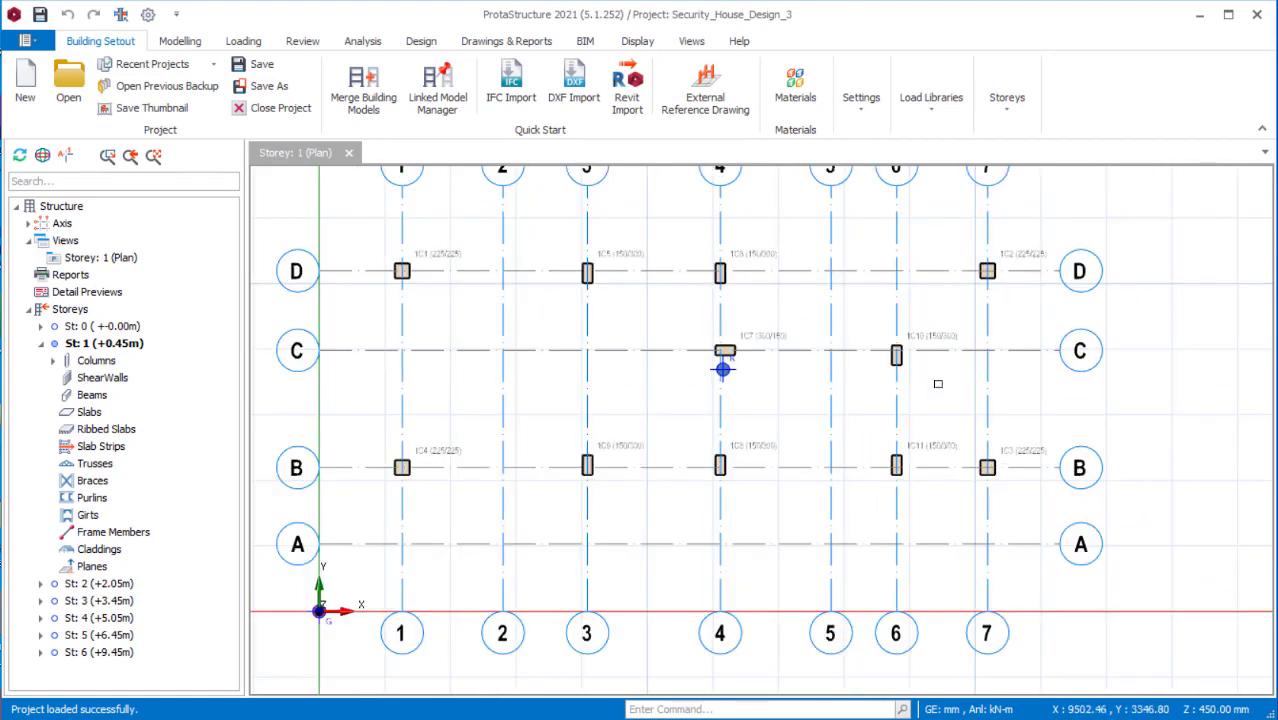
pyautogui.scroll(1, 882, 329)
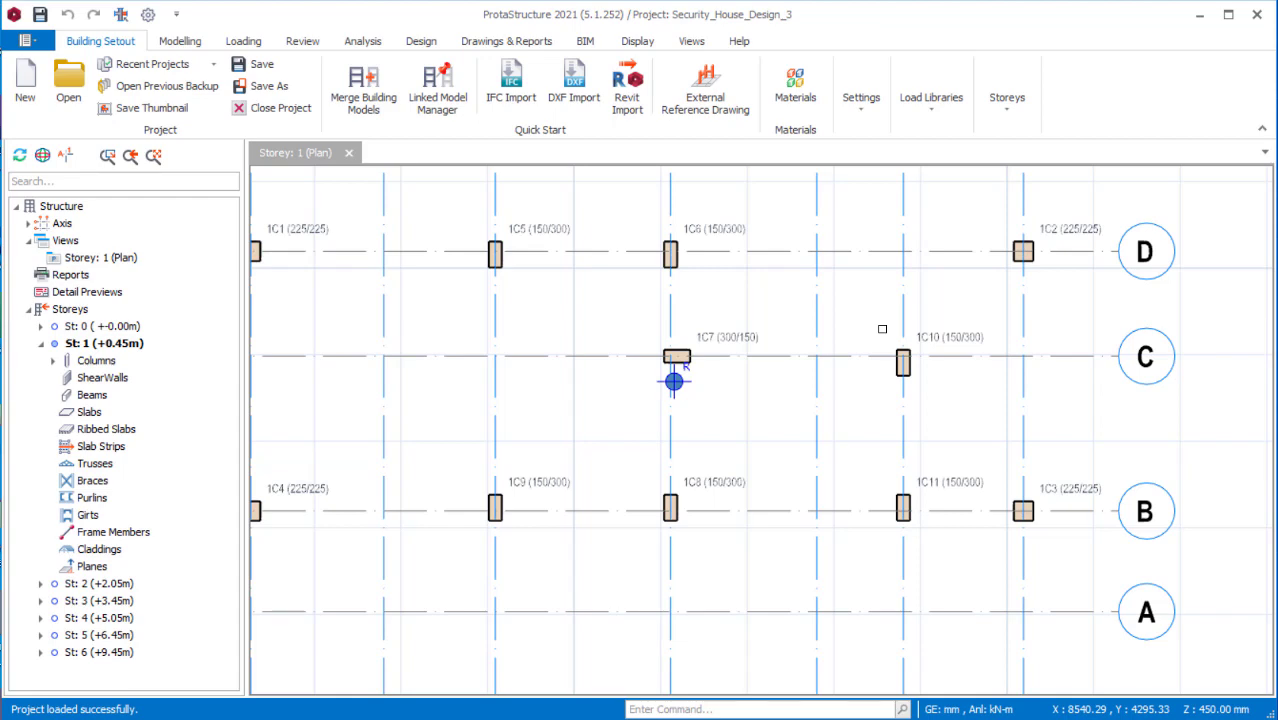
pyautogui.scroll(-3, 882, 329)
pyautogui.scroll(1, 953, 320)
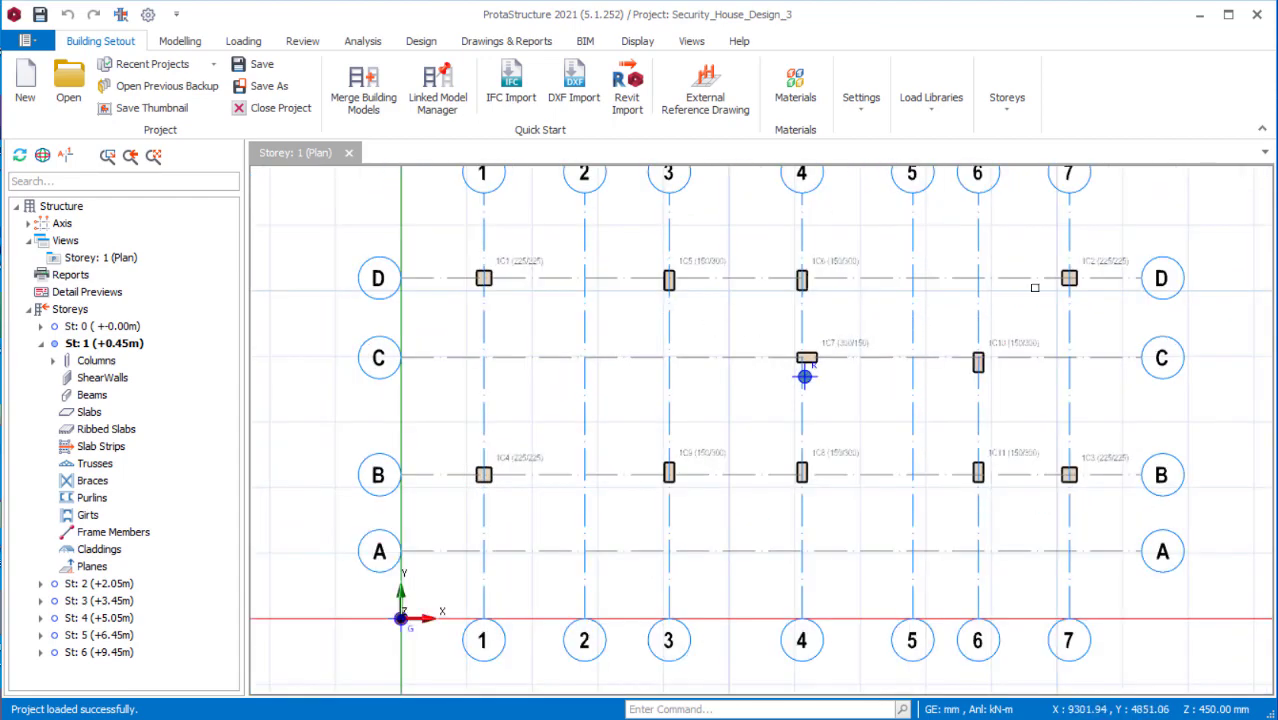
pyautogui.scroll(1, 1035, 288)
pyautogui.scroll(-1, 653, 328)
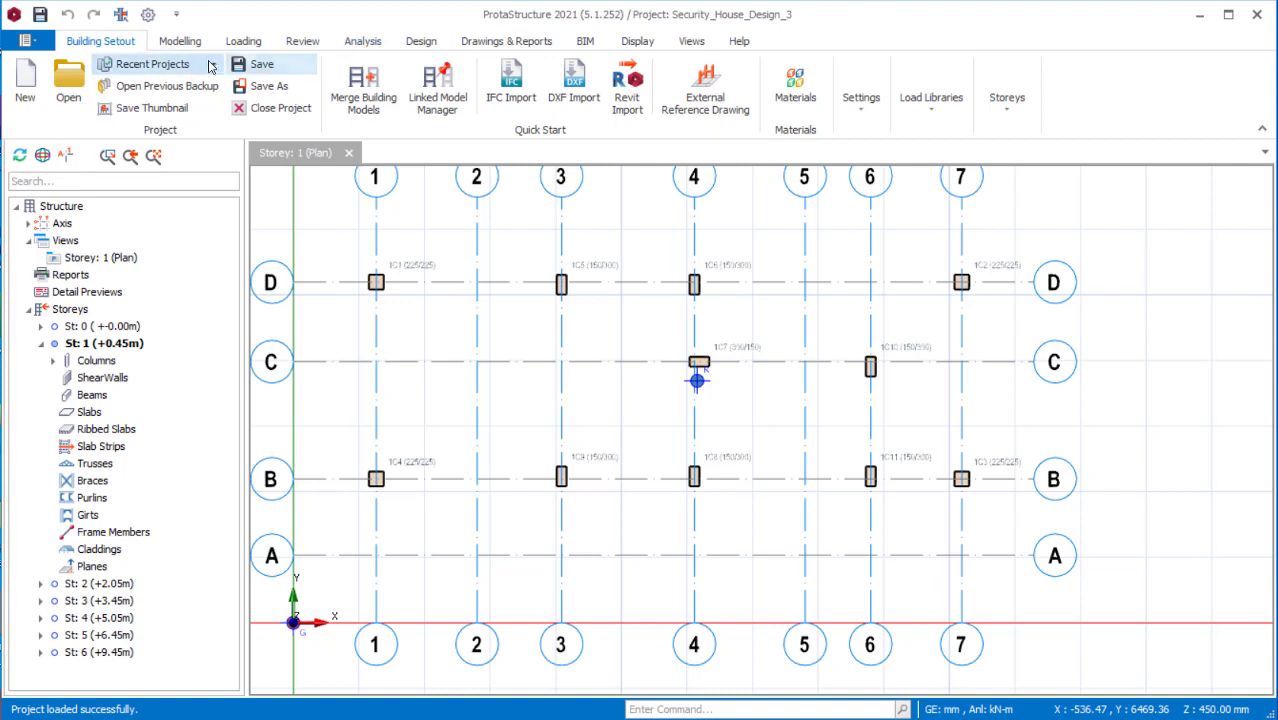
# Start the Slab command and set the thickness of slab 1S1 to 150 mm.
pyautogui.click(182, 43)
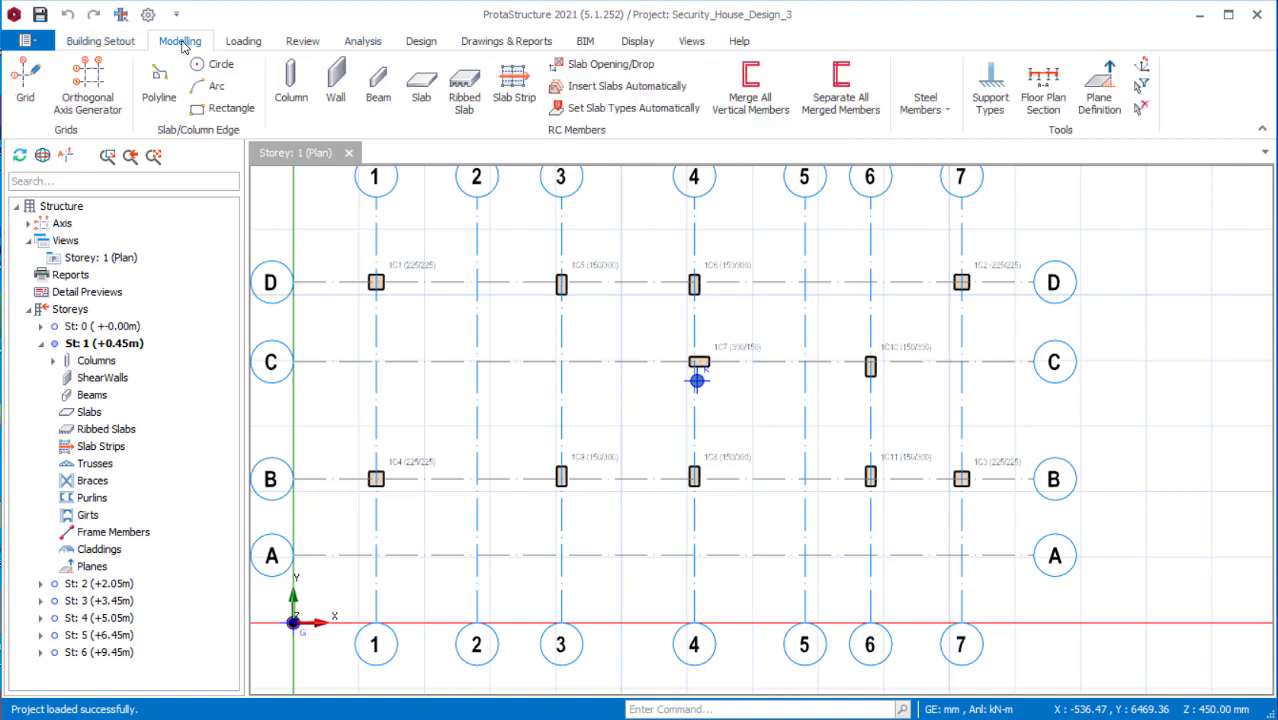
pyautogui.click(424, 88)
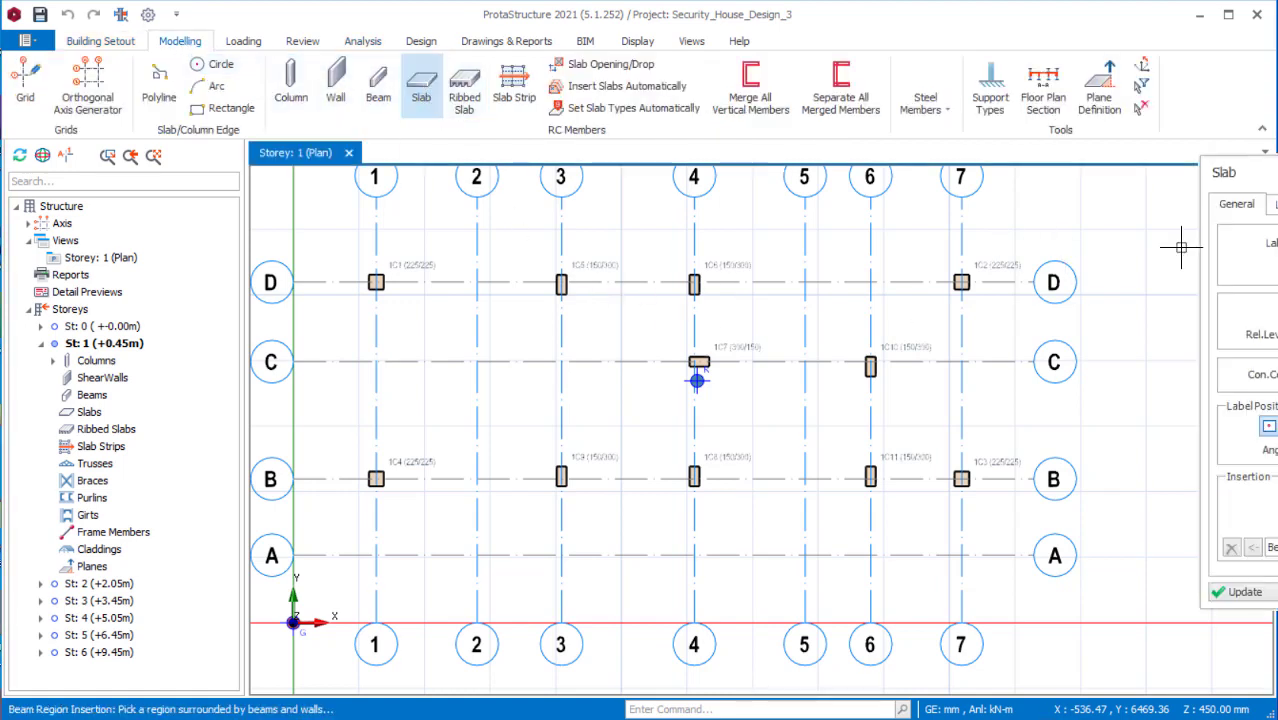
pyautogui.moveTo(1215, 168); pyautogui.dragTo(1103, 146)
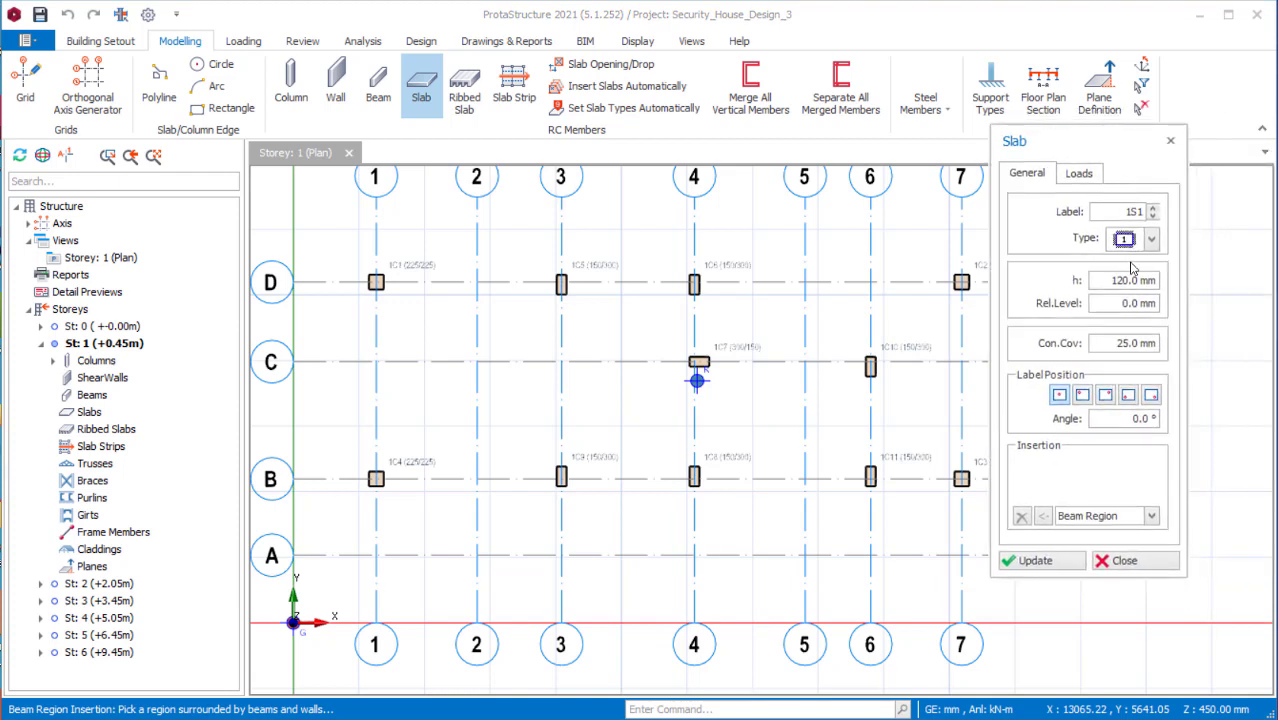
pyautogui.doubleClick(1108, 279)
pyautogui.write('1')
# Set the slab's dead load to 2.0 kN/m2 and its imposed load to 1.5 kN/m2 for general domestic use.
pyautogui.click(1095, 178)
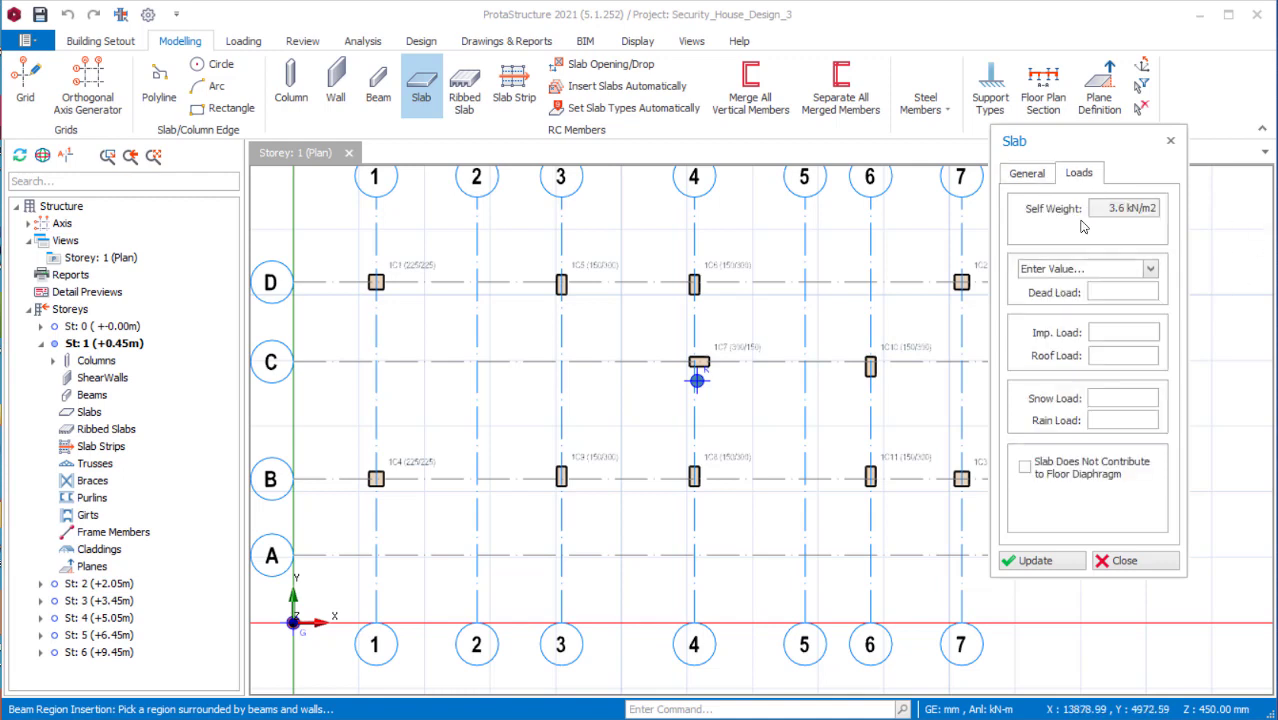
pyautogui.click(1109, 293)
pyautogui.write('1')
pyautogui.click(1113, 330)
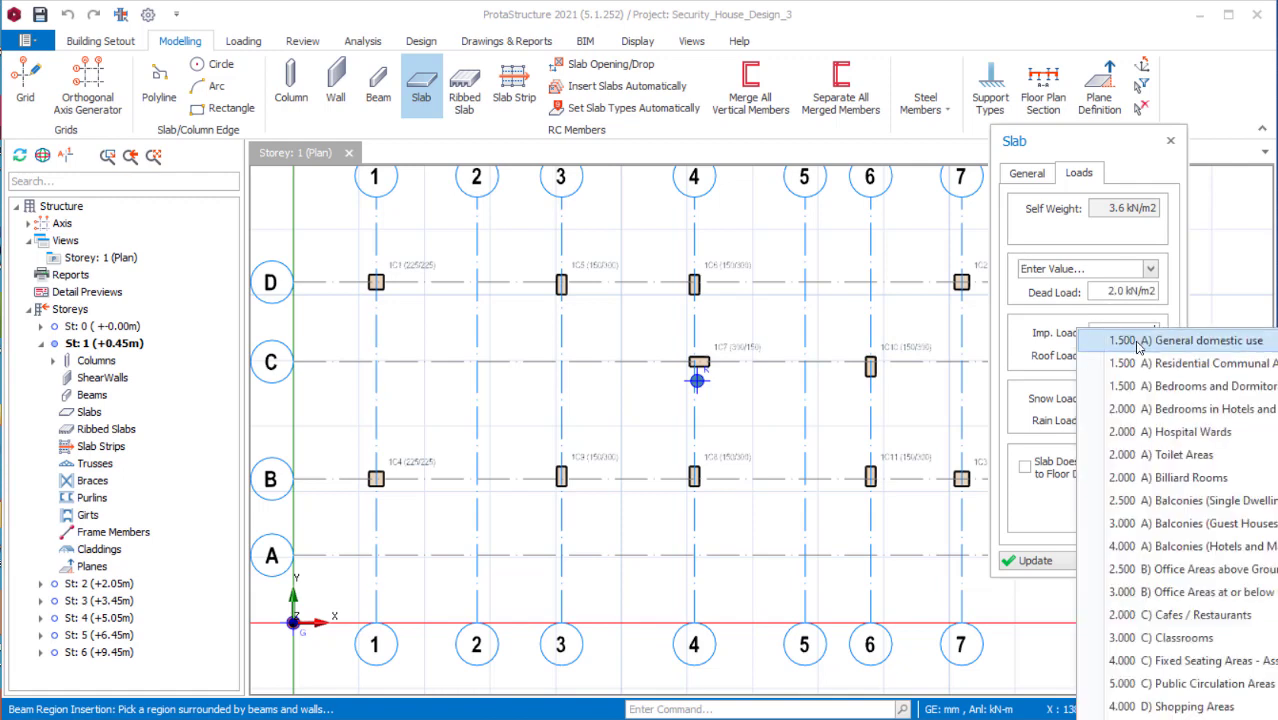
pyautogui.click(1100, 338)
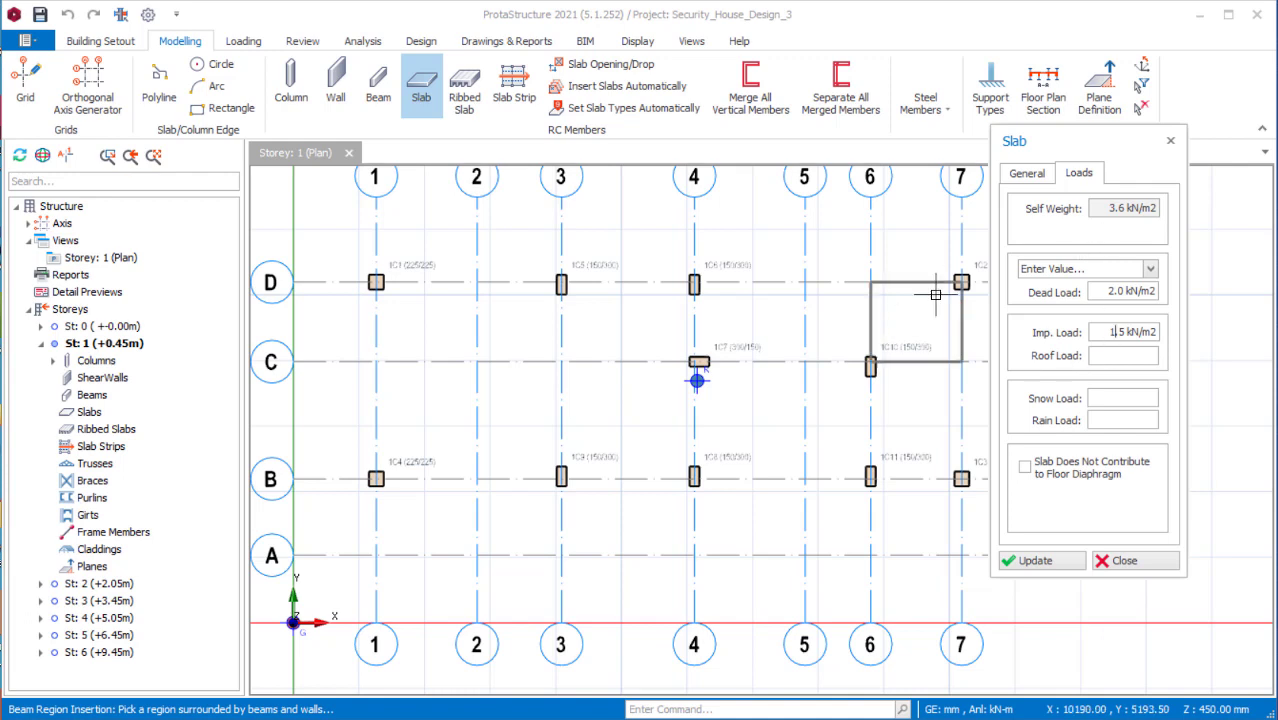
# Insert the slab with Pick Points, outlining it through axis intersections D-7, B-7, B-1 and D-1.
pyautogui.click(1027, 176)
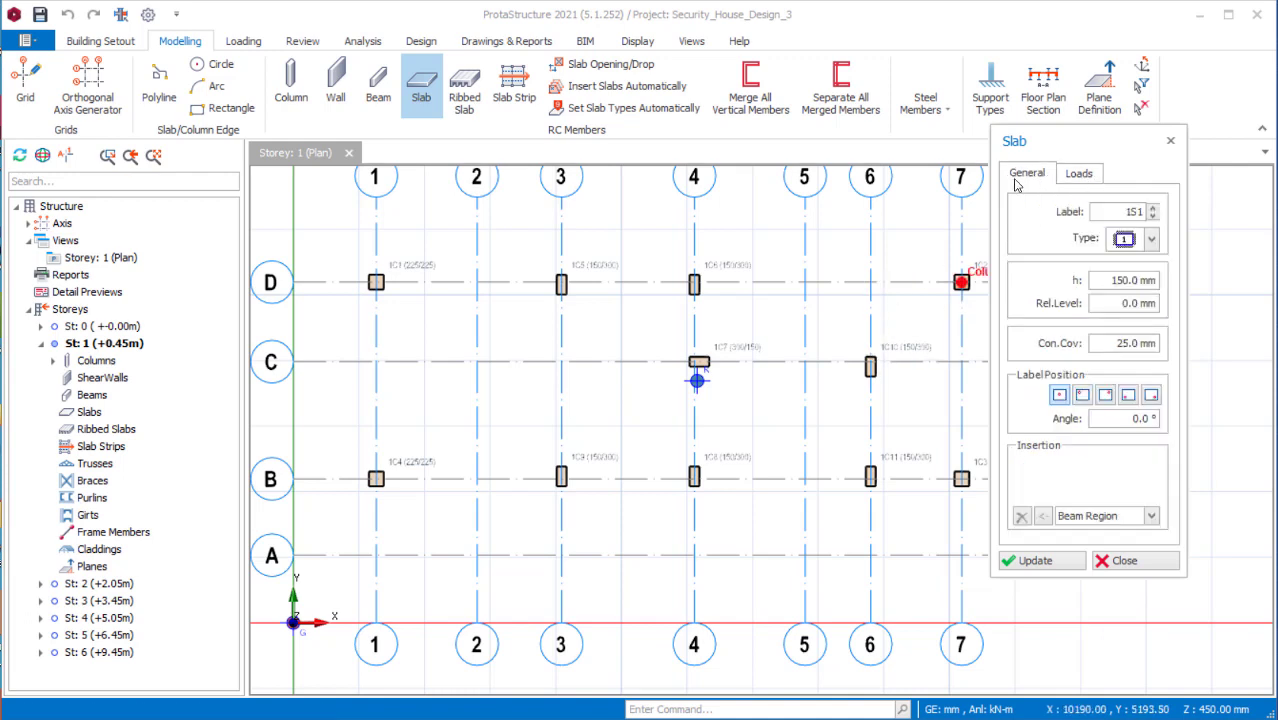
pyautogui.moveTo(1093, 146); pyautogui.dragTo(1164, 93)
pyautogui.scroll(-3, 469, 472)
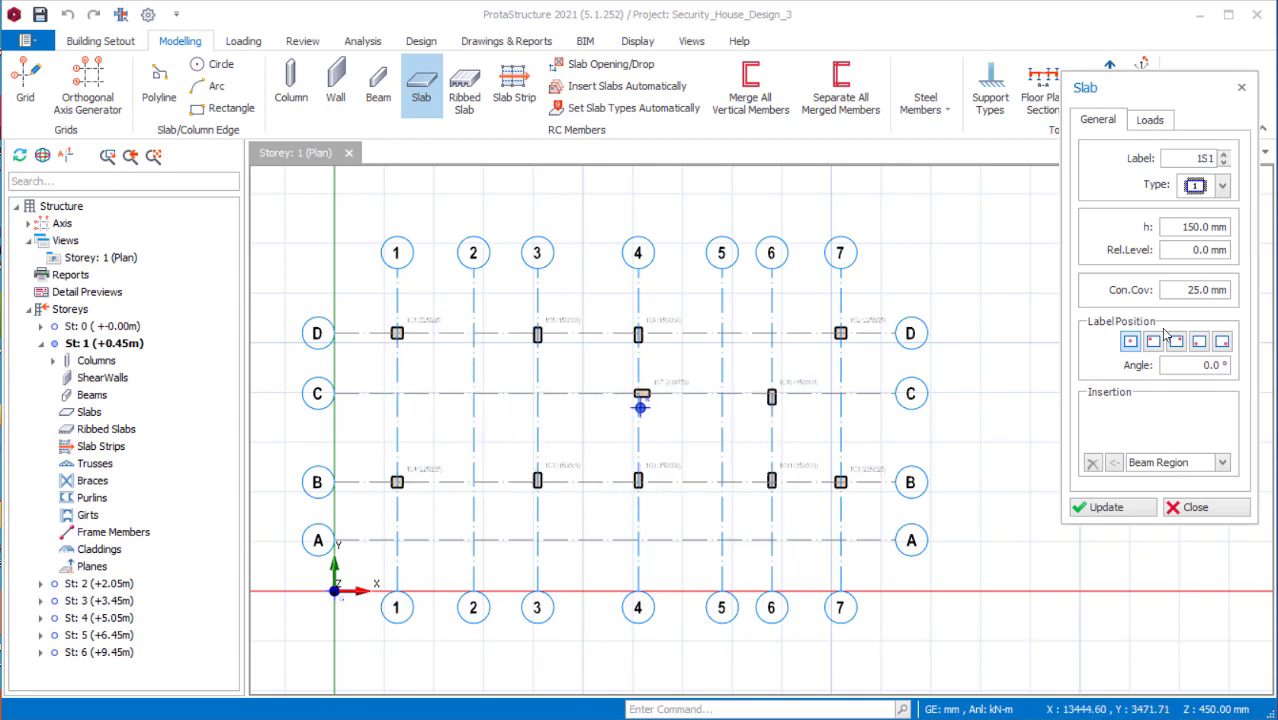
pyautogui.click(1222, 463)
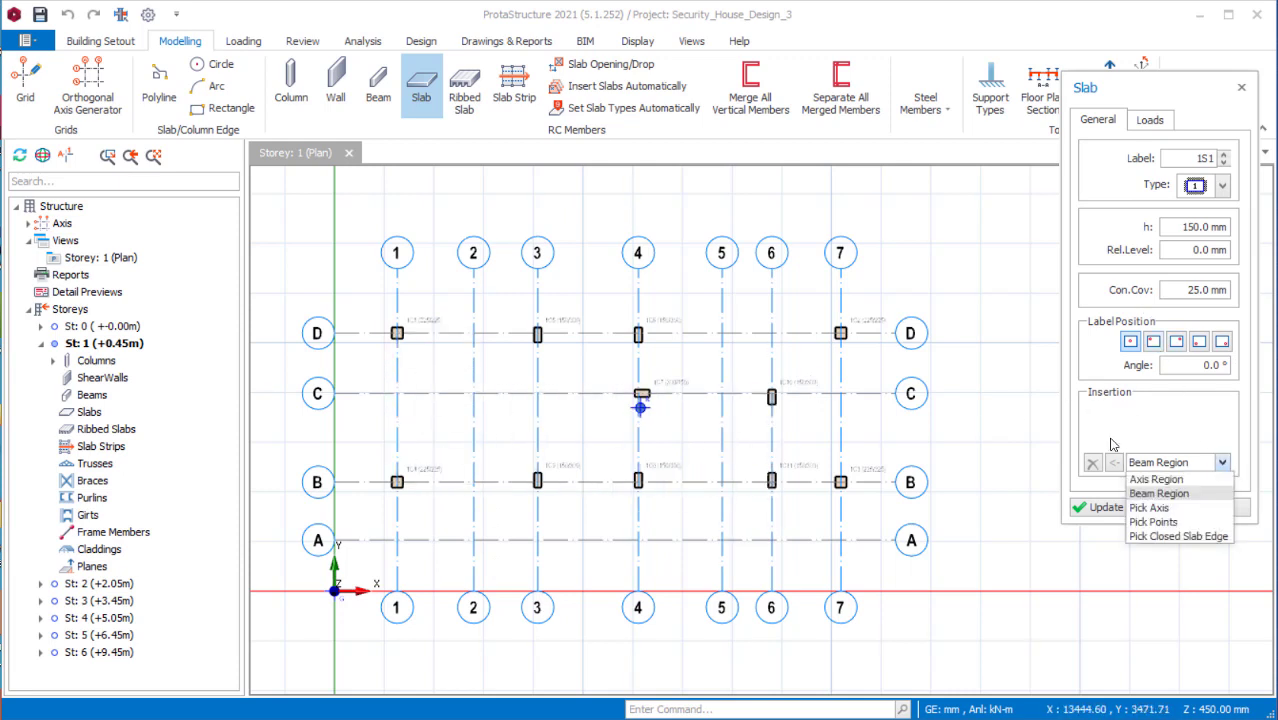
pyautogui.click(1152, 522)
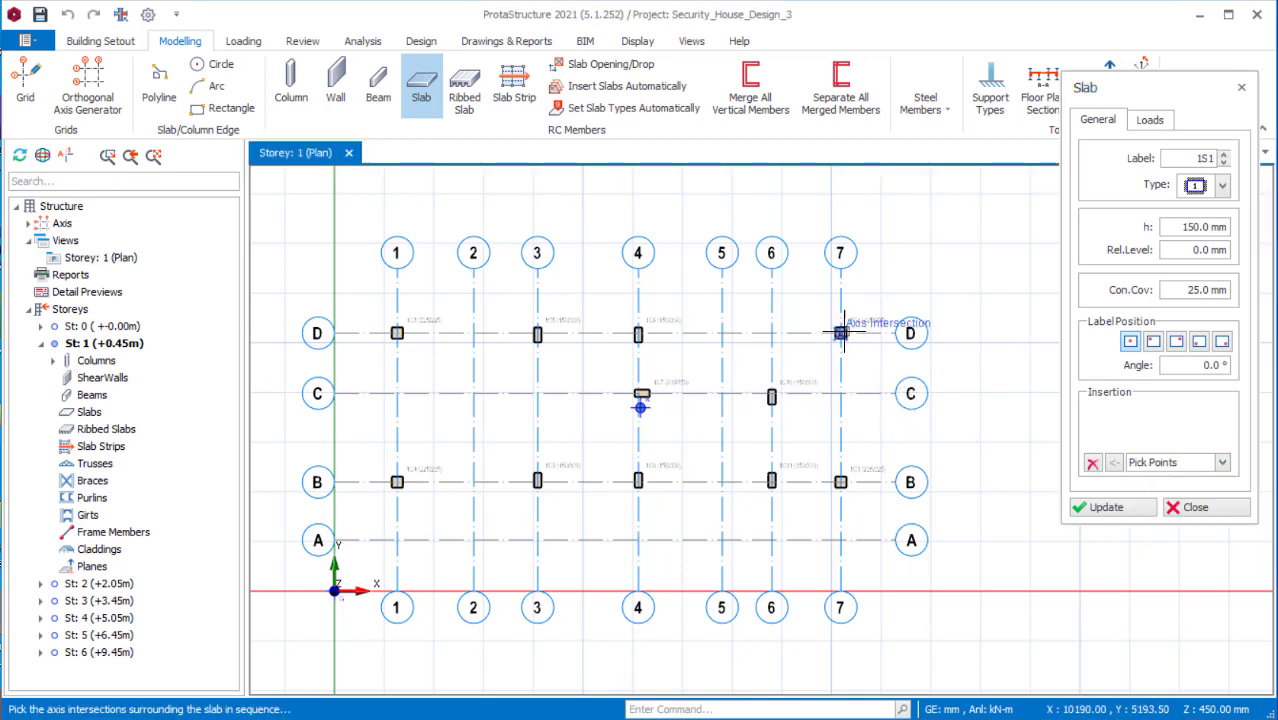
pyautogui.scroll(3, 838, 330)
pyautogui.scroll(-2, 833, 334)
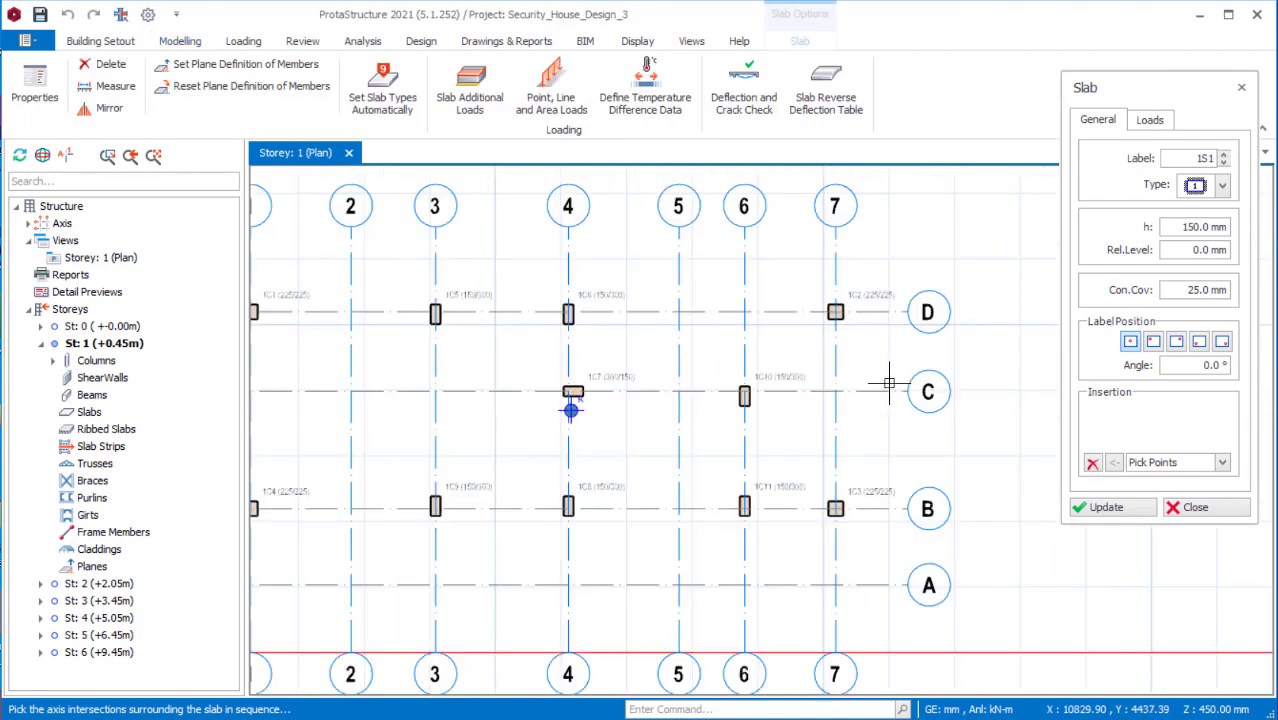
pyautogui.click(836, 508)
pyautogui.scroll(-3, 880, 512)
pyautogui.scroll(2, 740, 495)
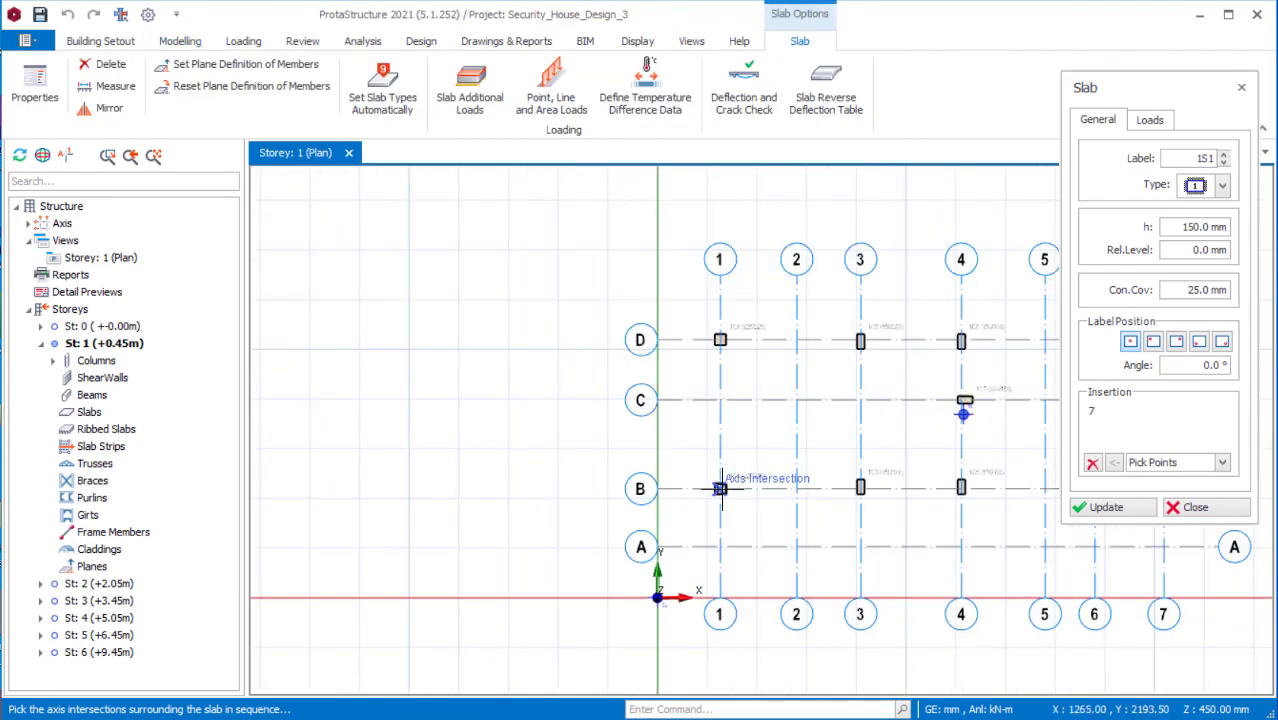
pyautogui.scroll(3, 742, 400)
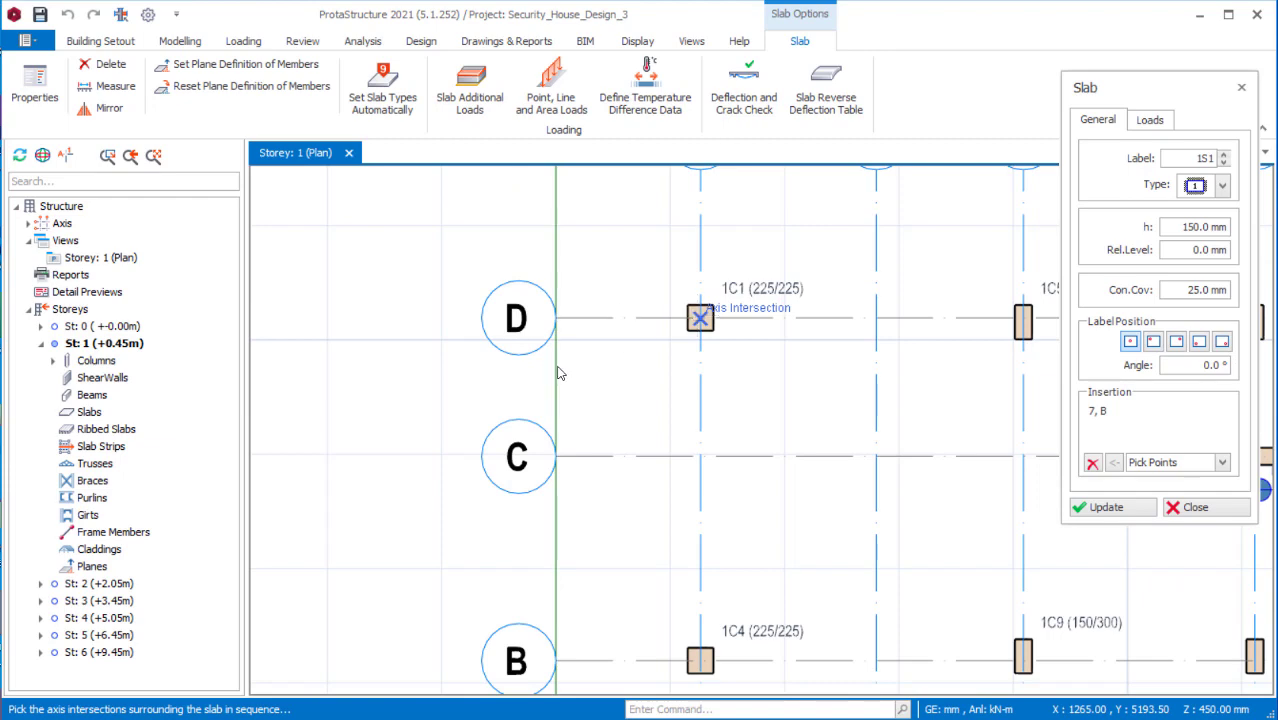
pyautogui.click(699, 316)
pyautogui.scroll(-4, 700, 440)
pyautogui.scroll(2, 620, 440)
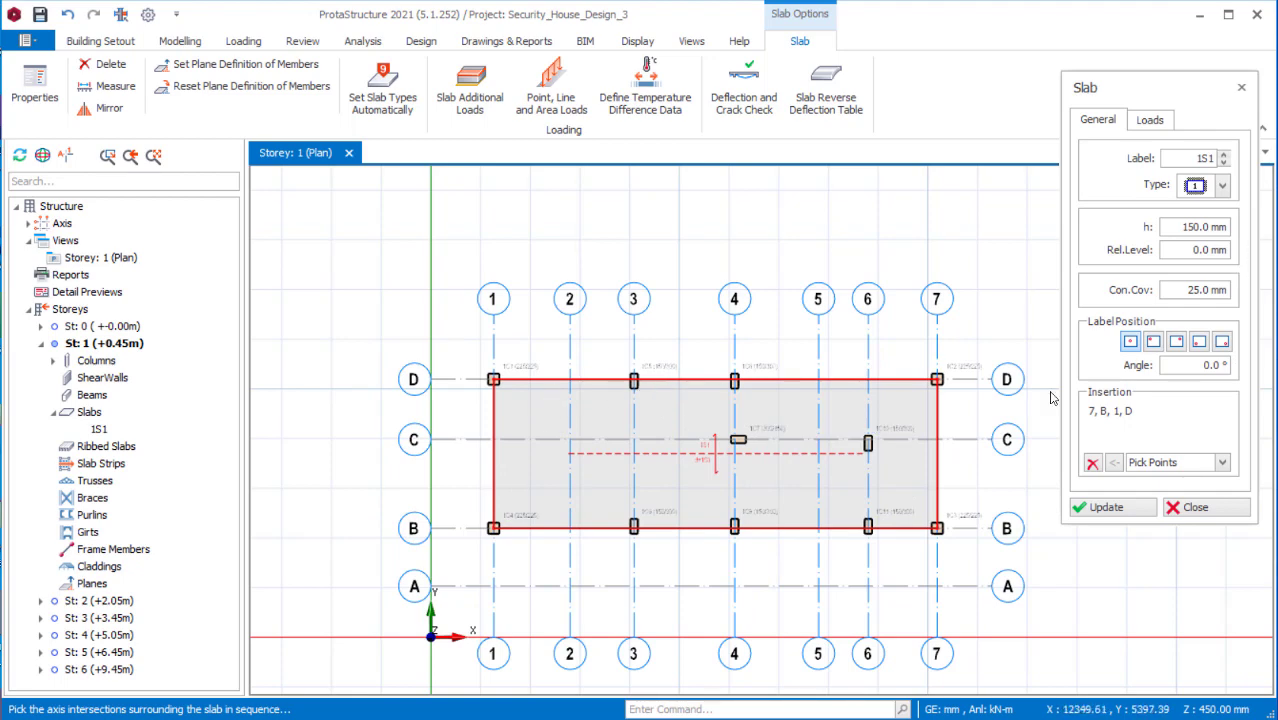
# Change the slab type to cantilever and set the cantilever length to 300 mm.
pyautogui.scroll(4, 903, 408)
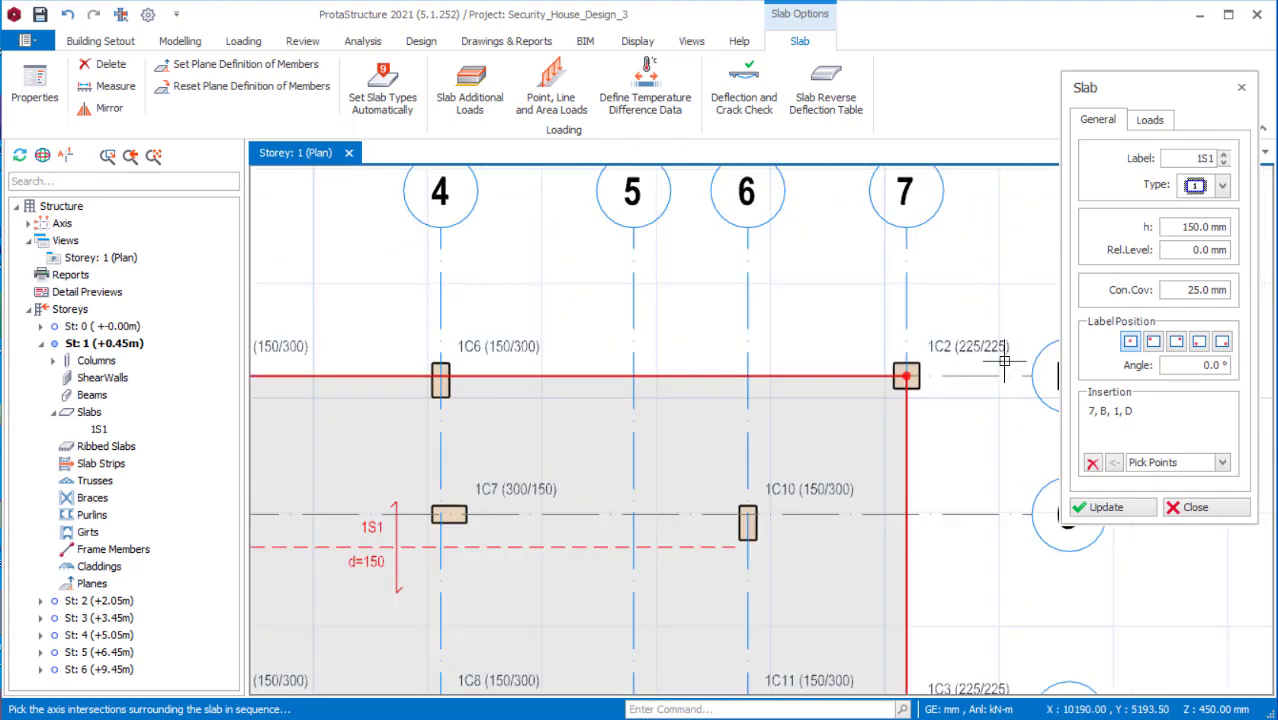
pyautogui.scroll(-2, 895, 405)
pyautogui.scroll(-3, 889, 404)
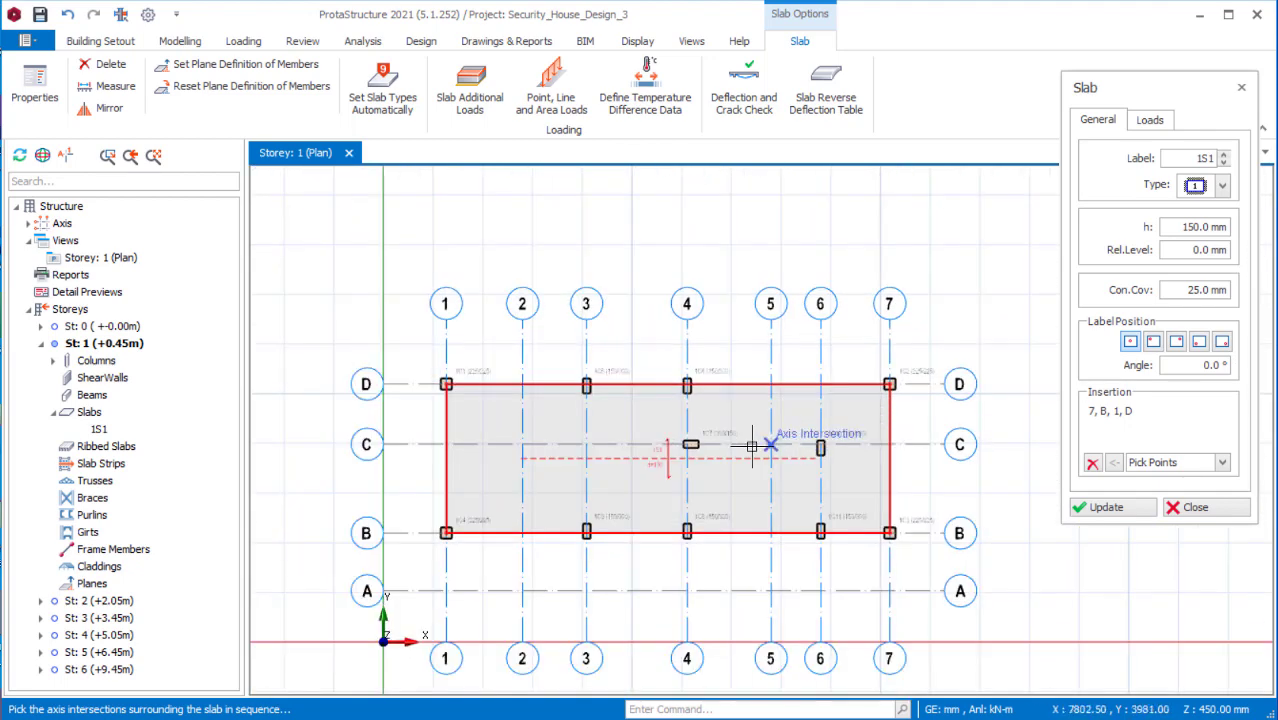
pyautogui.click(1215, 188)
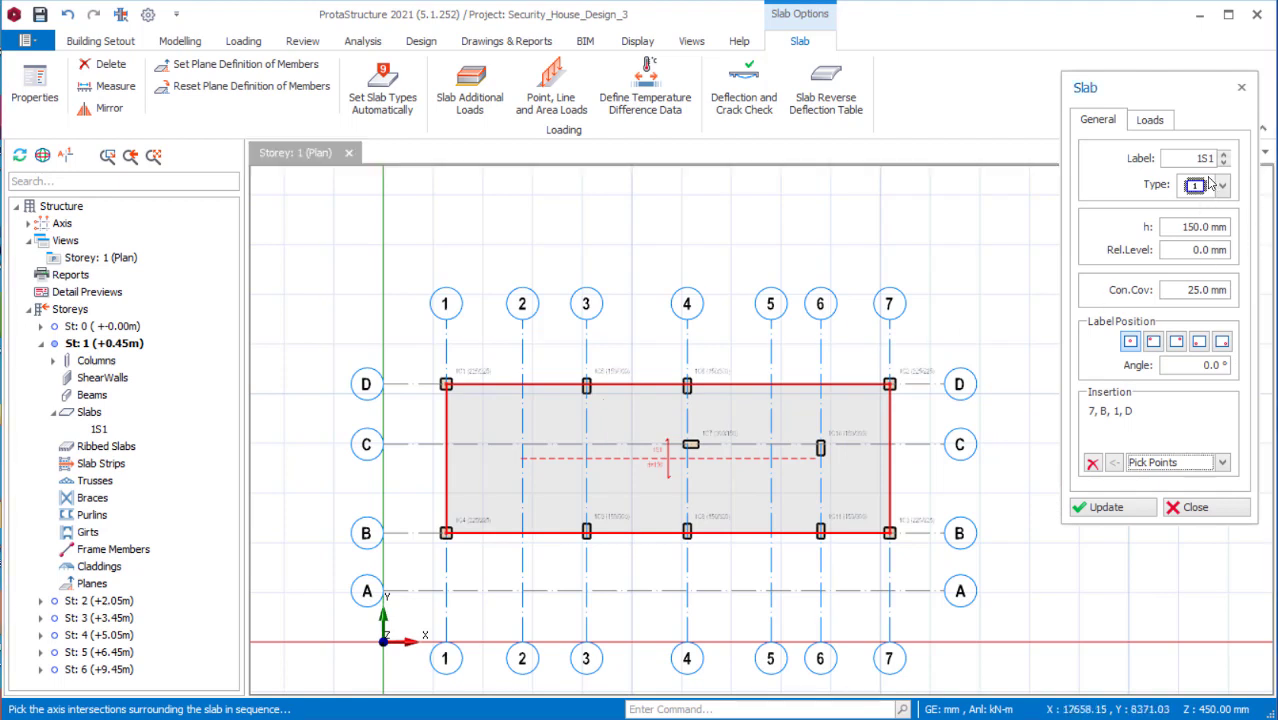
pyautogui.click(1220, 186)
pyautogui.click(1193, 460)
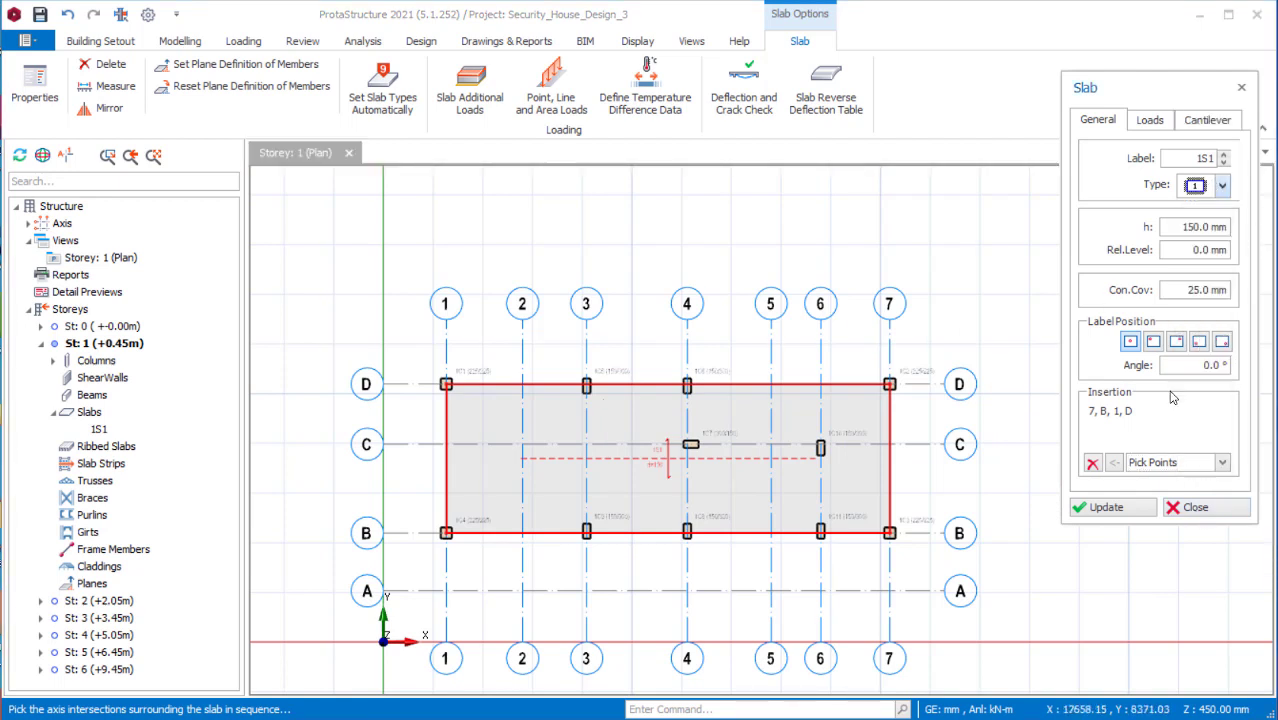
pyautogui.click(1210, 119)
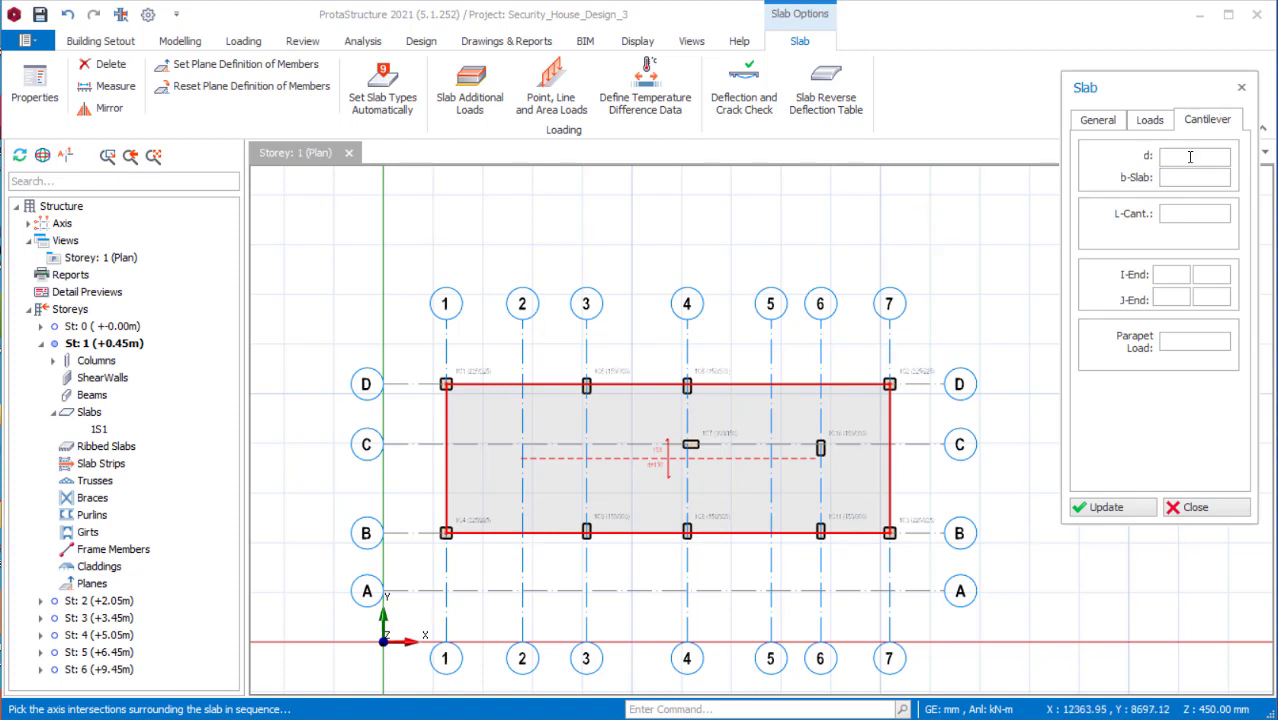
pyautogui.click(1183, 213)
# Insert cantilever slabs on the outer side of axis D from 7 to 1 and of axis 1 from D to B.
pyautogui.click(890, 384)
pyautogui.click(446, 384)
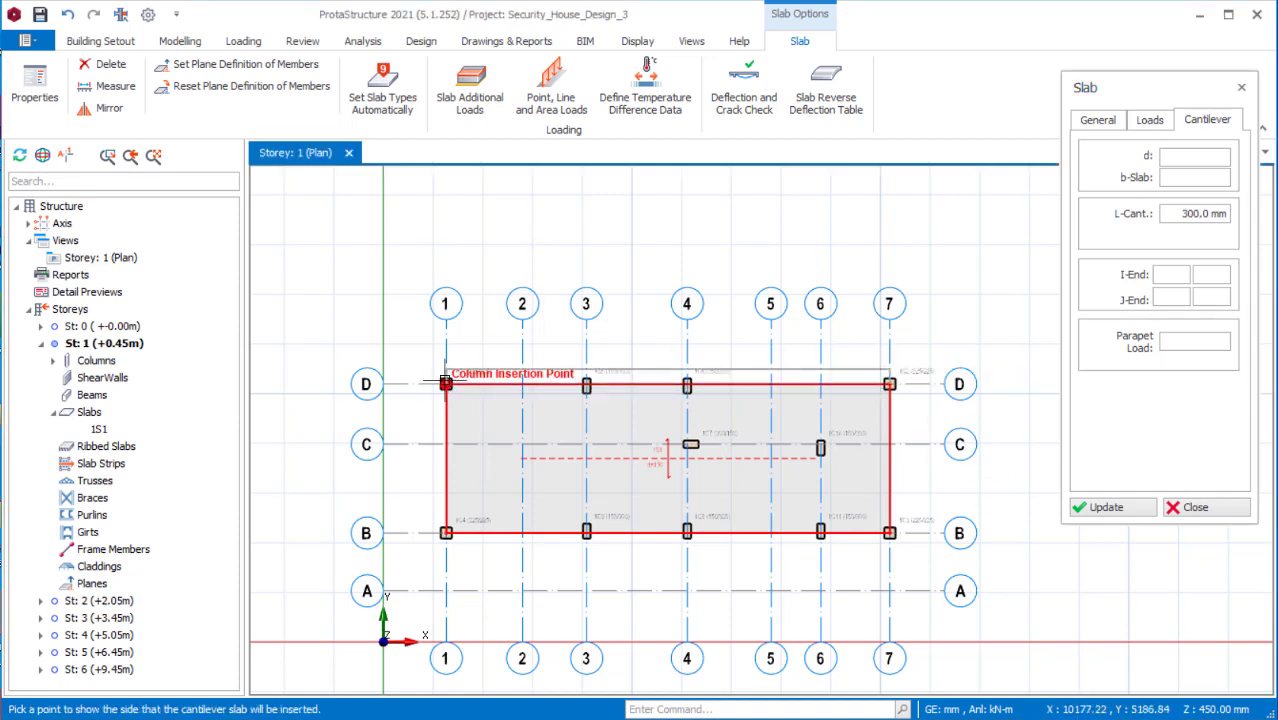
pyautogui.click(443, 349)
pyautogui.click(446, 384)
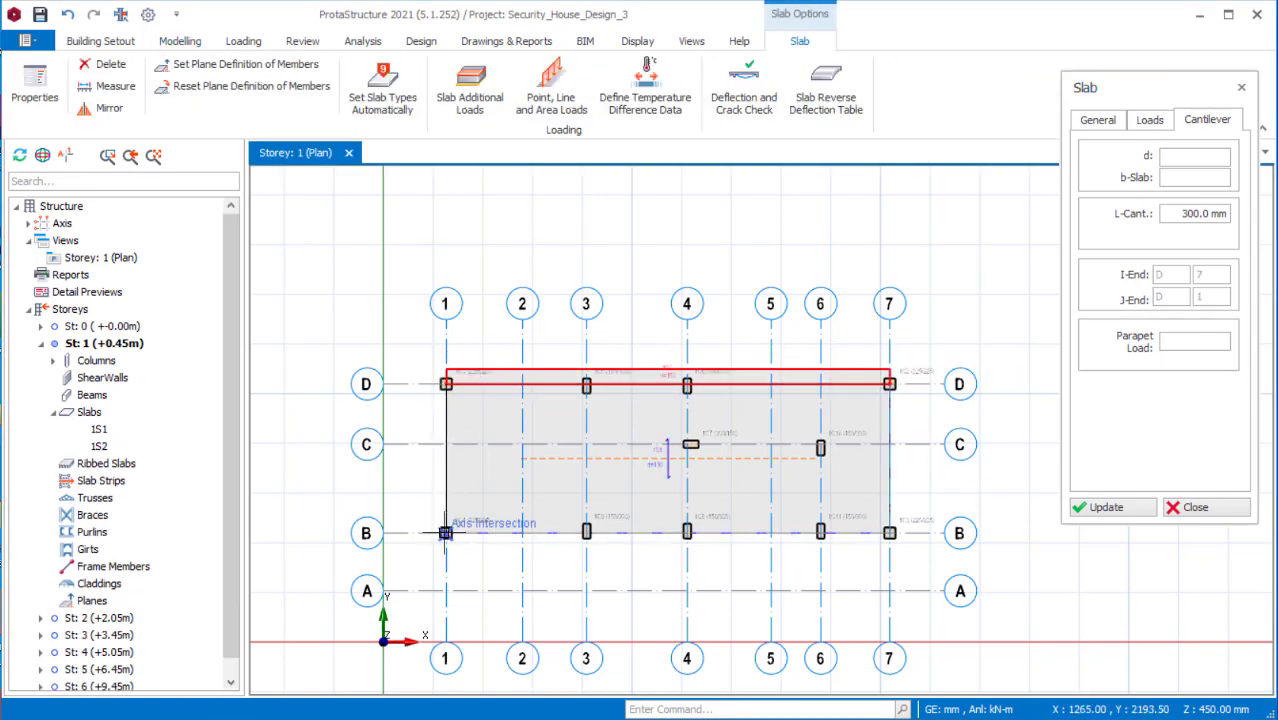
pyautogui.click(446, 532)
pyautogui.click(444, 556)
# Insert cantilever slabs outside axis B from 1 to 7 and outside axis 7 from B to D, and end the Slab command.
pyautogui.click(446, 532)
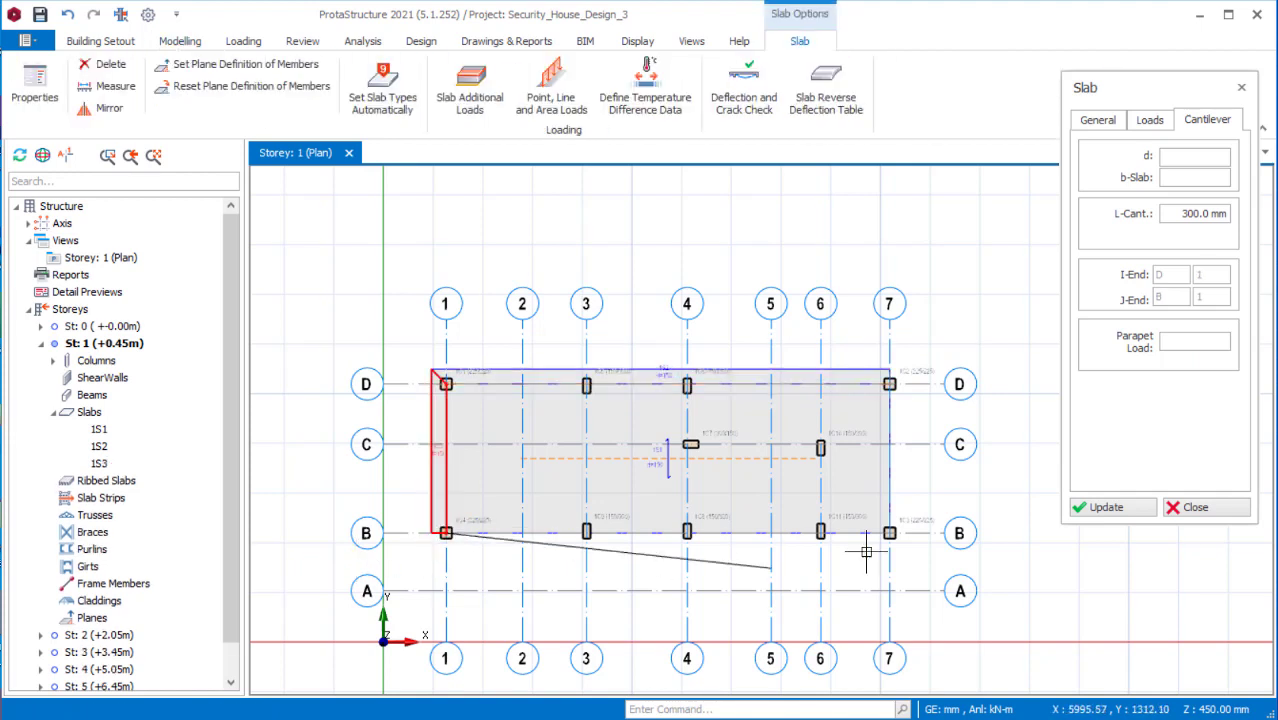
pyautogui.click(886, 535)
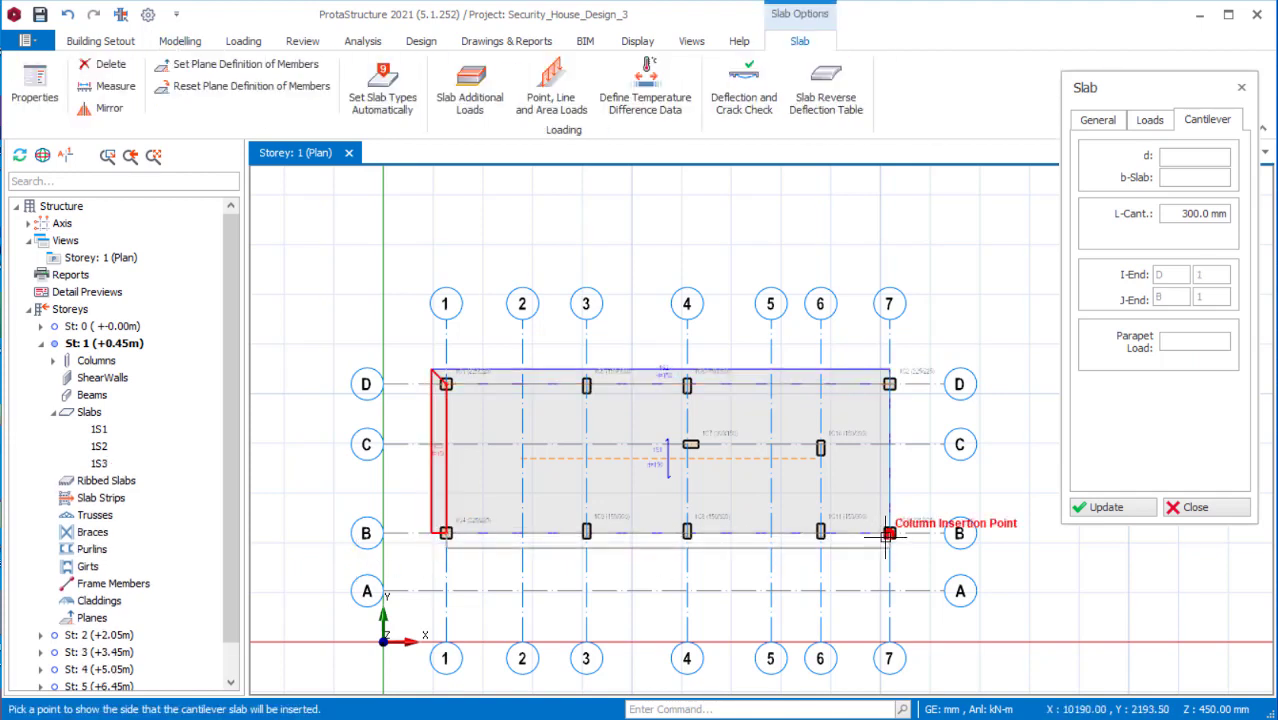
pyautogui.click(899, 589)
pyautogui.click(890, 533)
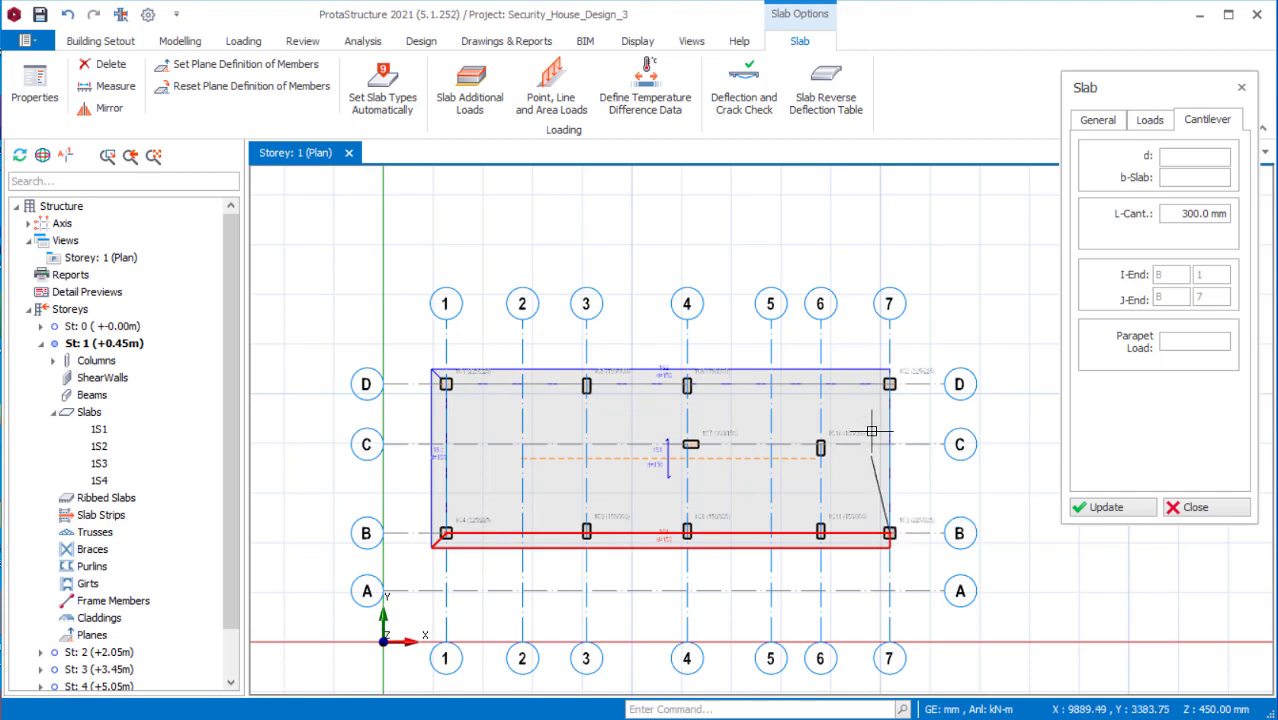
pyautogui.click(889, 383)
pyautogui.click(938, 414)
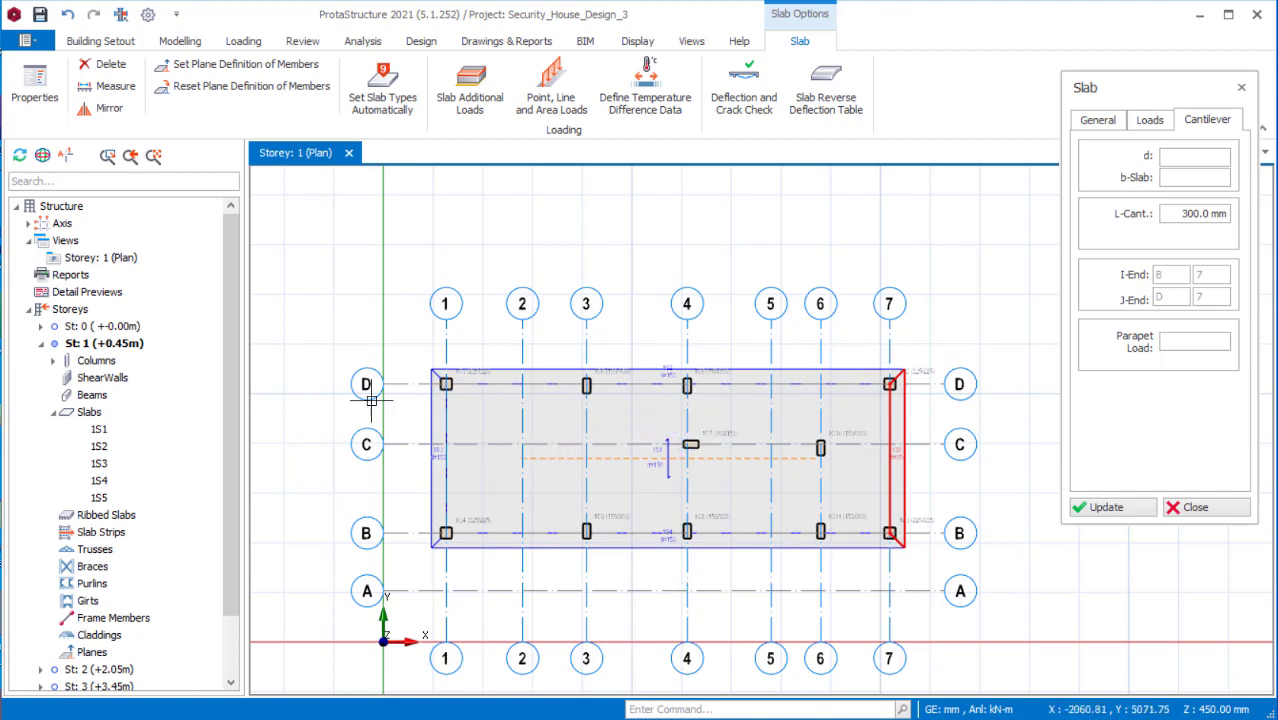
pyautogui.click(1197, 508)
pyautogui.scroll(2, 725, 490)
pyautogui.scroll(-3, 725, 490)
pyautogui.scroll(1, 784, 417)
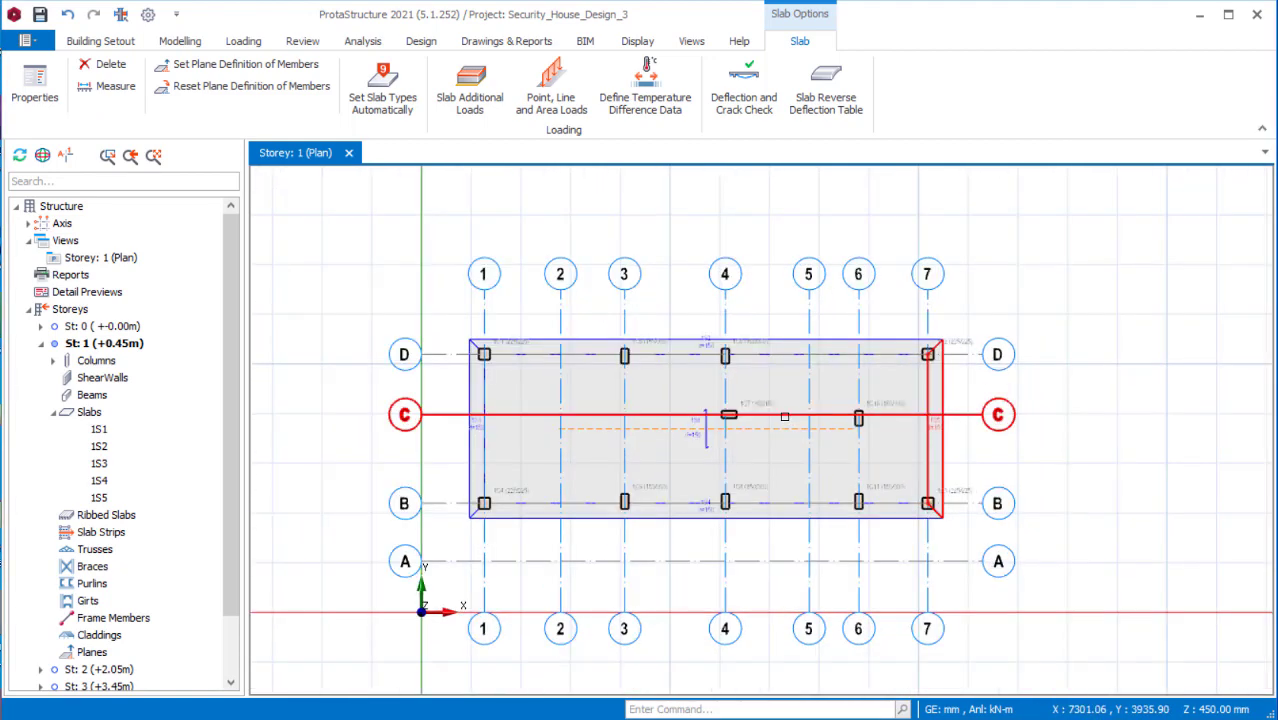
pyautogui.press('Escape')
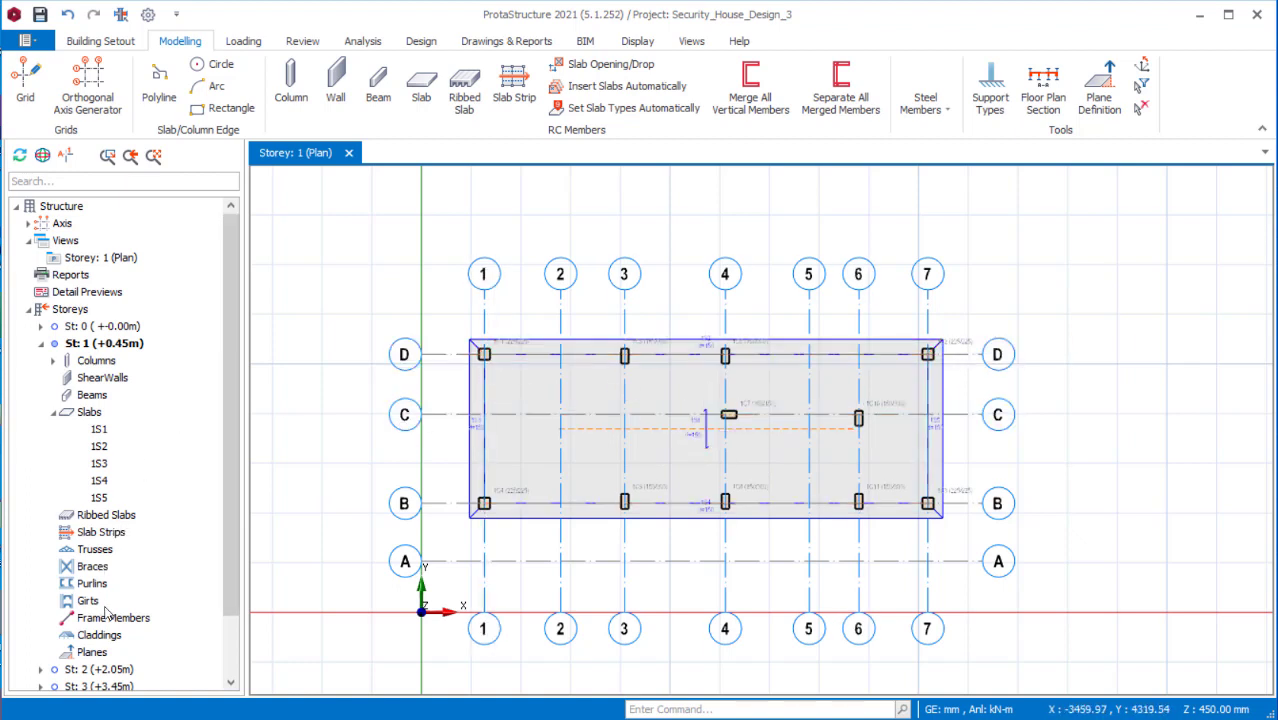
# Select all storey 1 columns, 1C1 through 1C11, in the structure tree.
pyautogui.click(51, 415)
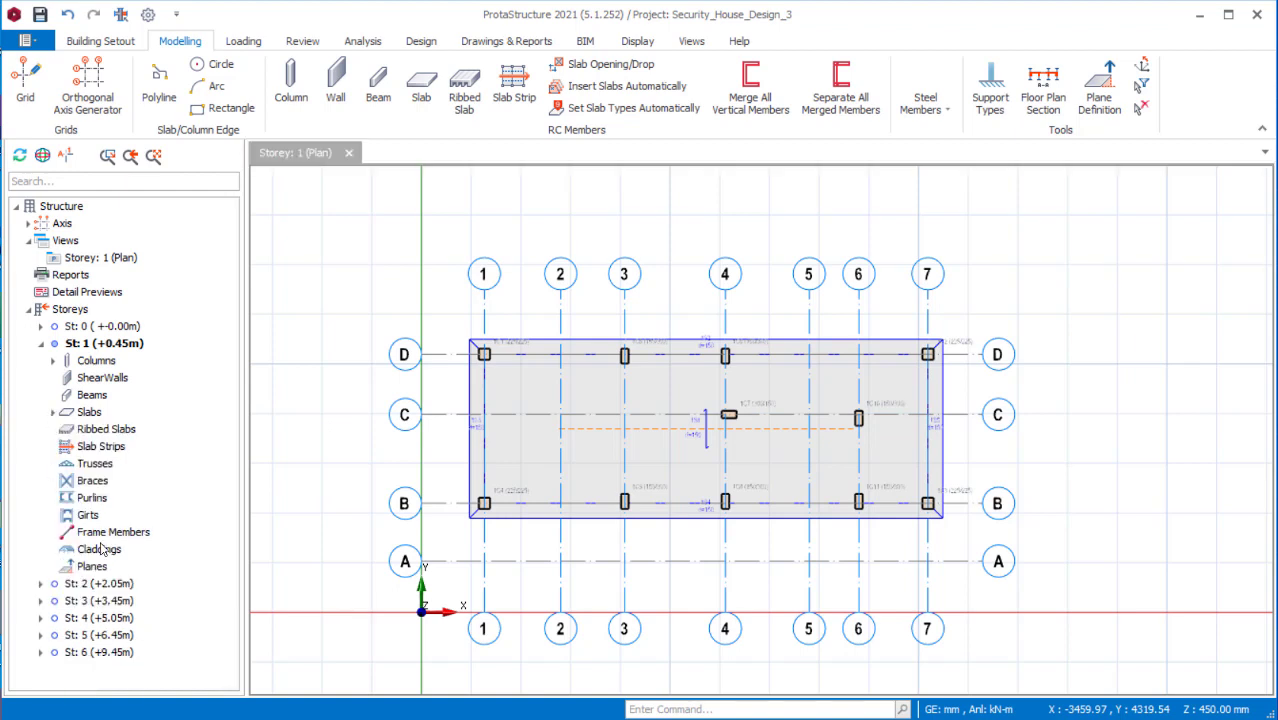
pyautogui.click(100, 587)
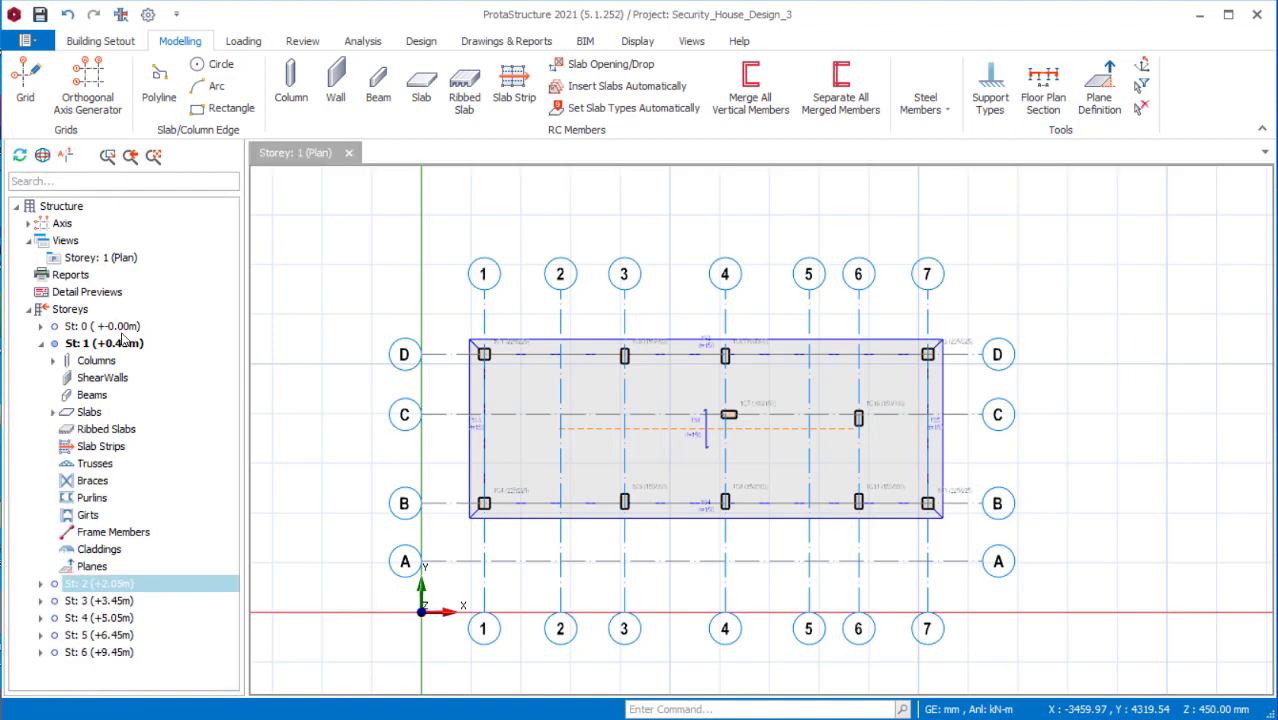
pyautogui.scroll(1, 571, 395)
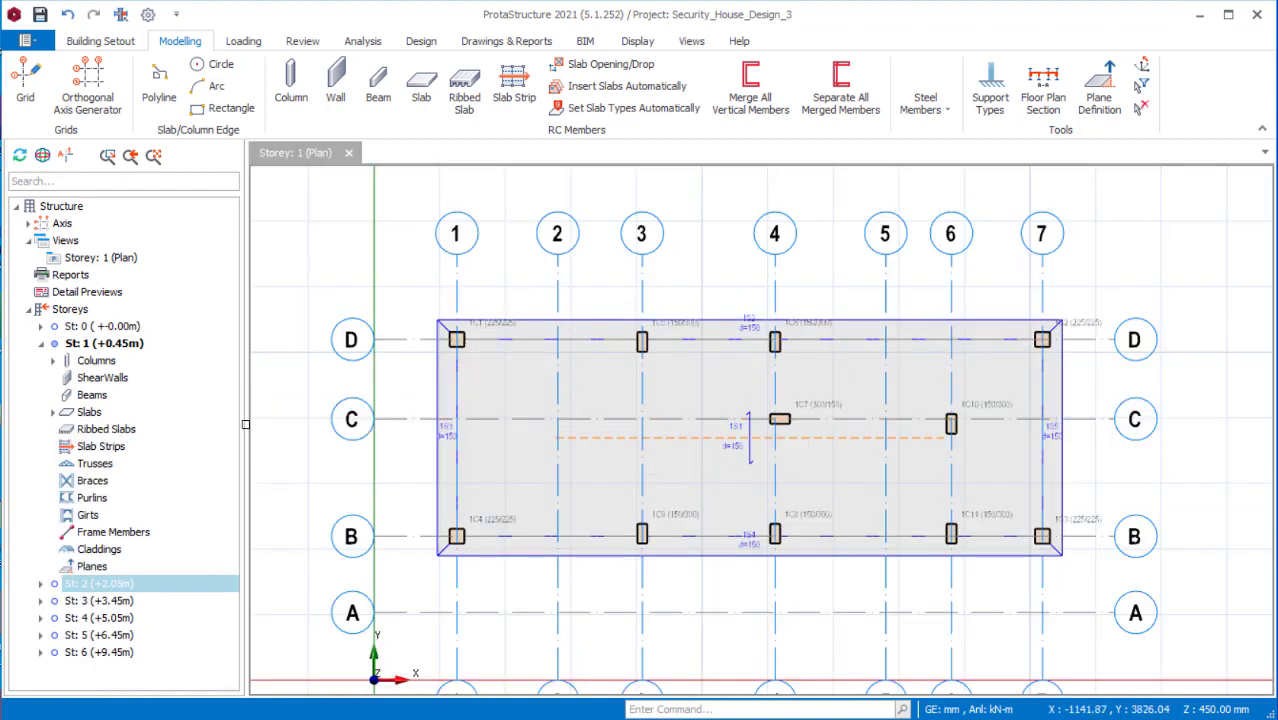
pyautogui.click(54, 361)
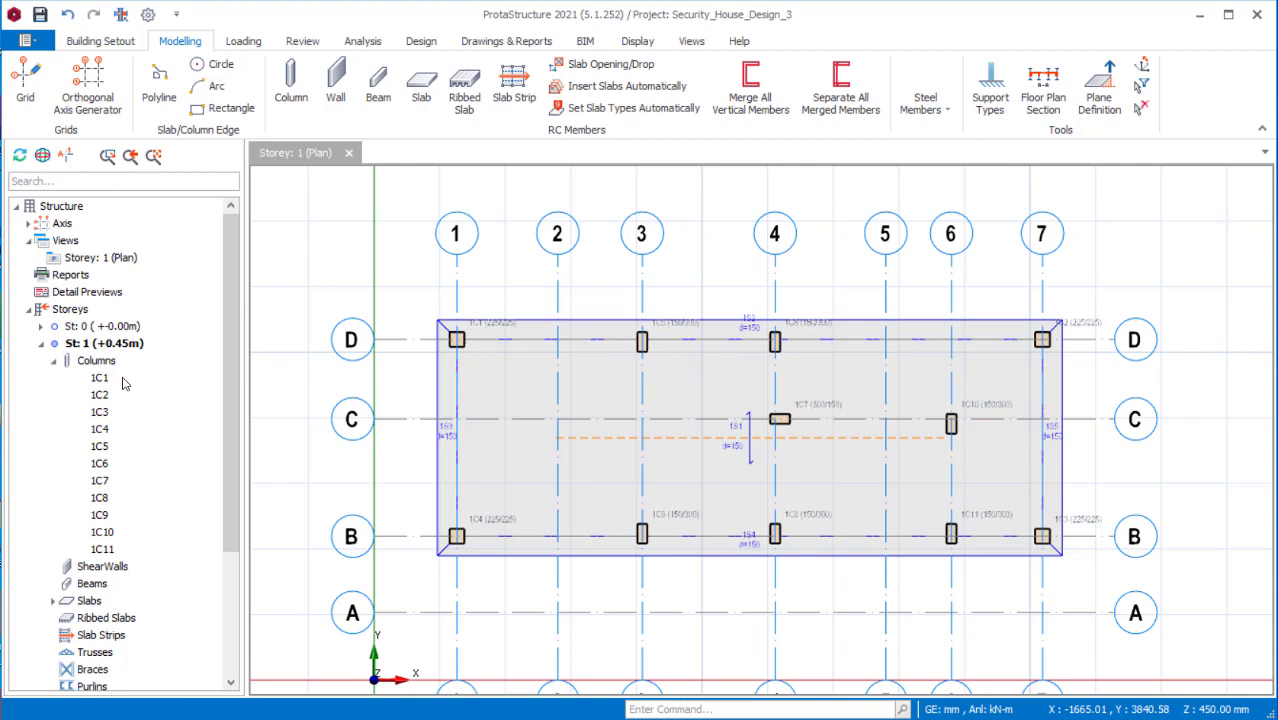
pyautogui.click(100, 378)
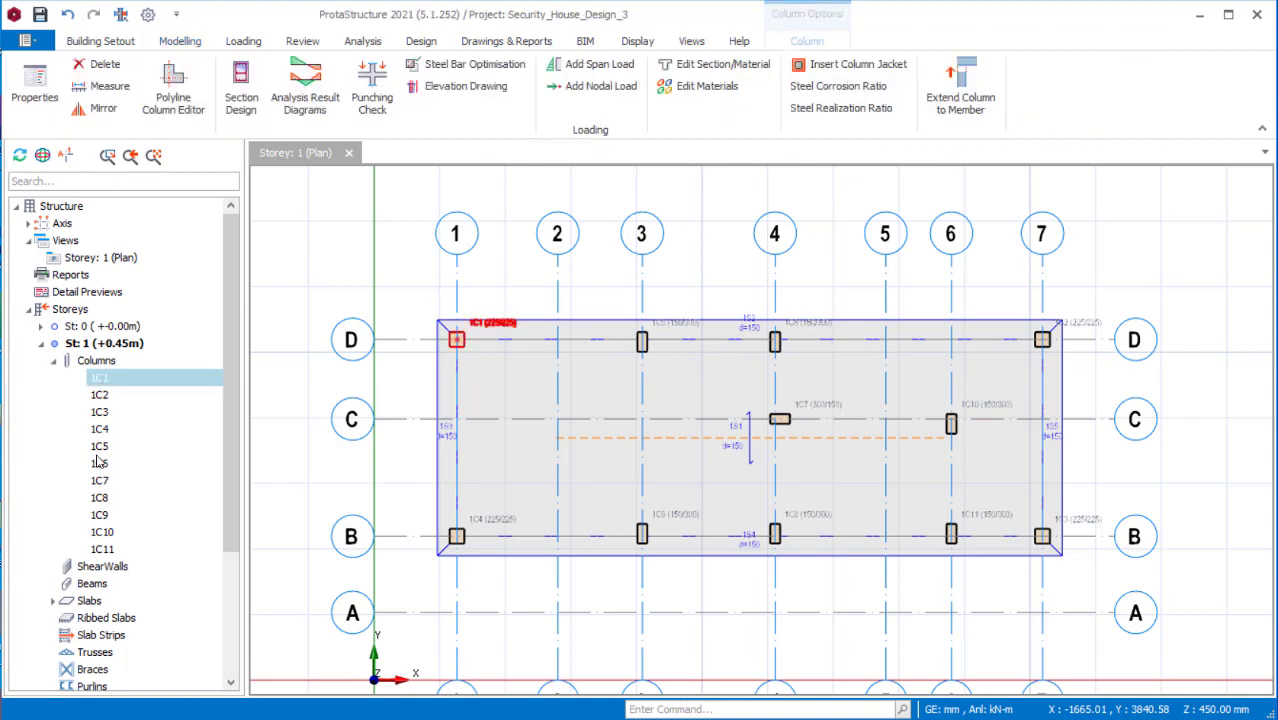
pyautogui.keyDown('shift'); pyautogui.click(118, 550); pyautogui.keyUp('shift')
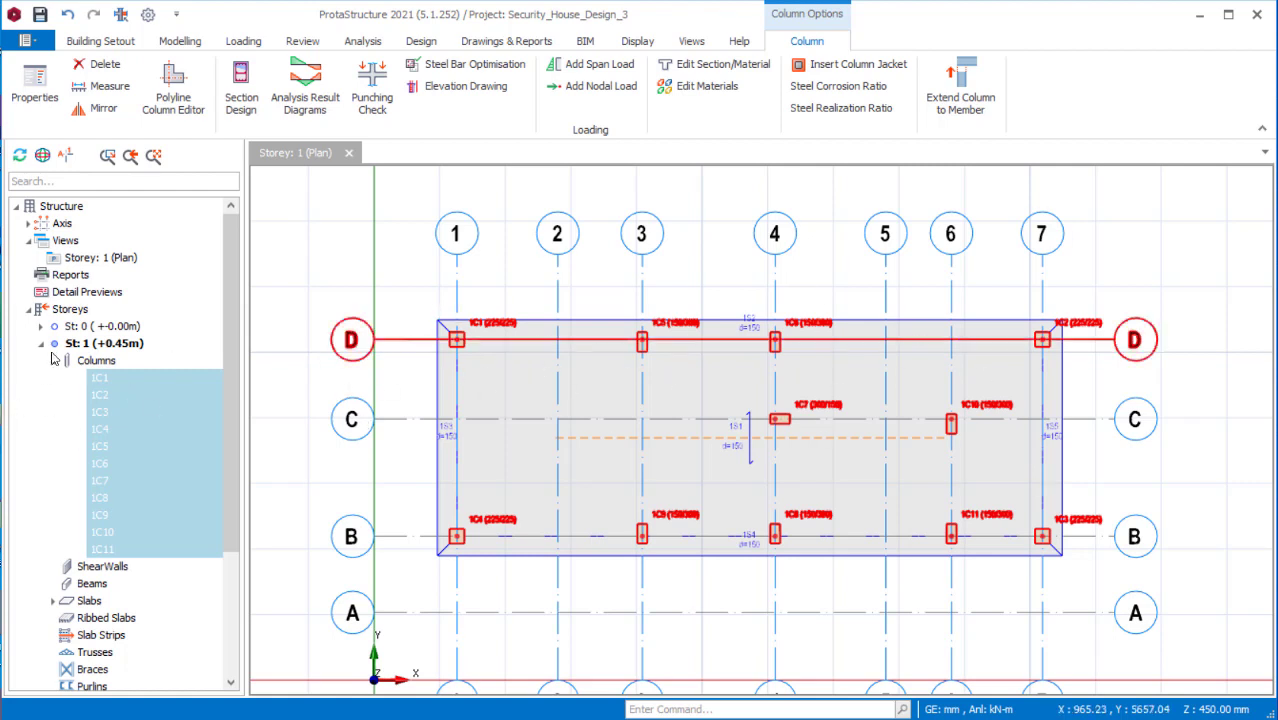
pyautogui.scroll(-2, 163, 514)
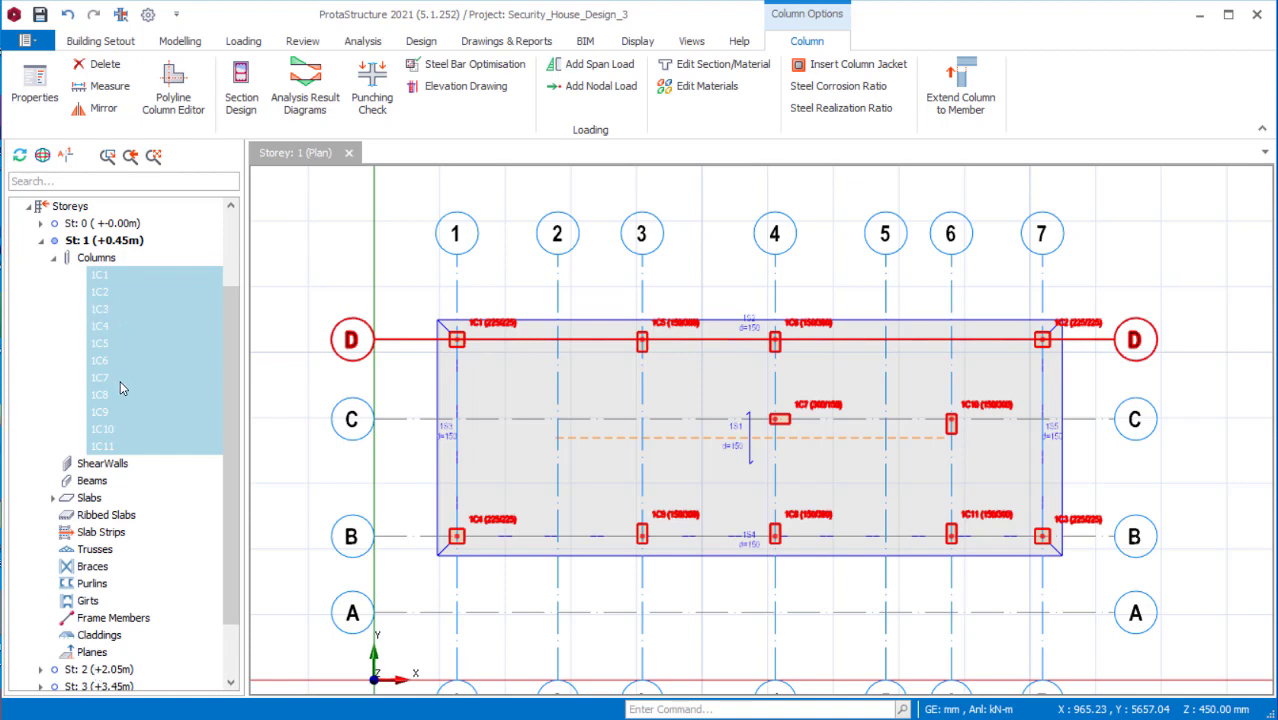
pyautogui.scroll(-1, 120, 380)
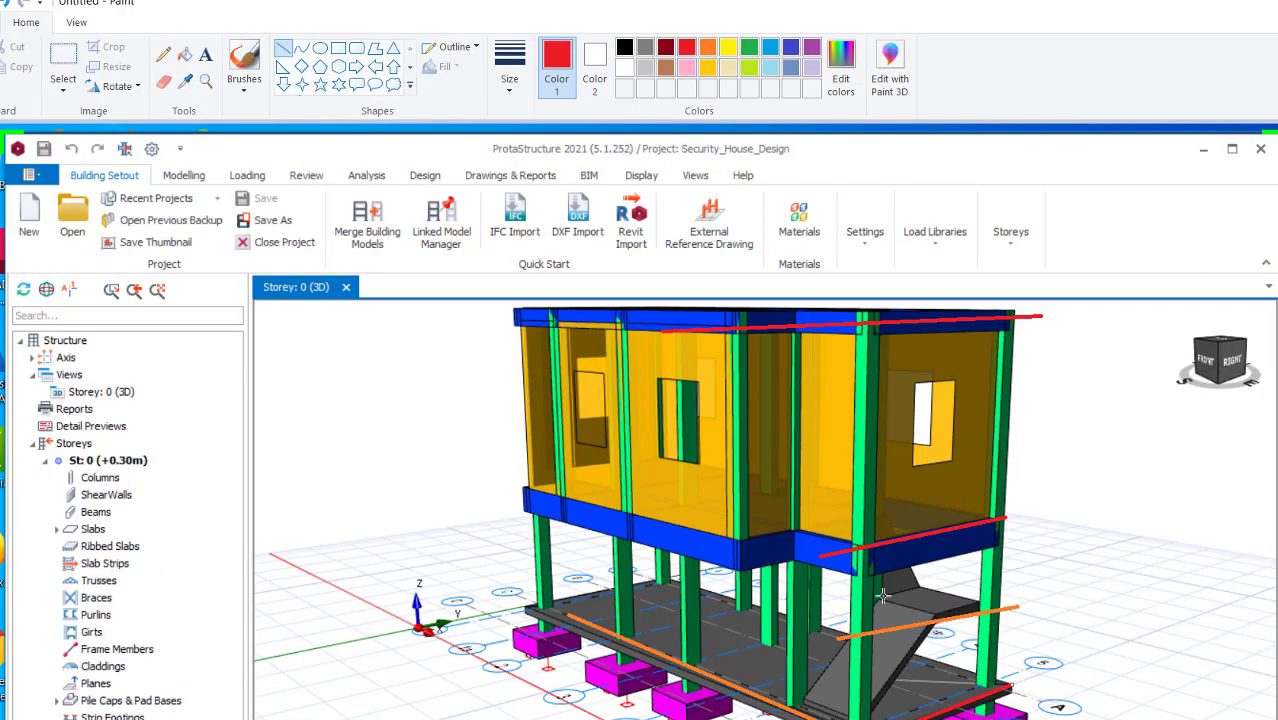
# Switch to Paint and review the floor and stair landing levels marked on the finished house model.
pyautogui.moveTo(957, 537)
pyautogui.mouseDown()
pyautogui.moveTo(880, 544)
pyautogui.moveTo(896, 549)
pyautogui.mouseUp()
pyautogui.moveTo(1017, 609); pyautogui.dragTo(829, 641)
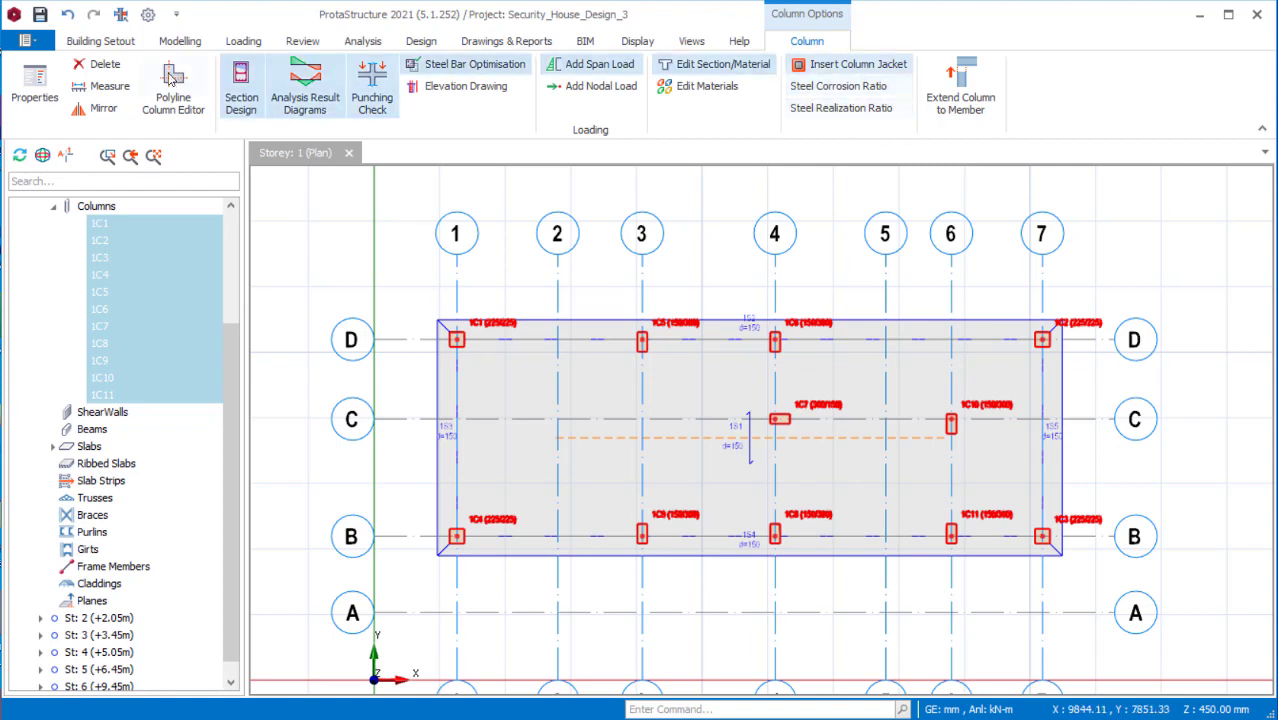
# Use Generate Storey in ProtaStructure to copy only the selected columns from storey 1 to storey 3 (+3.45m).
pyautogui.click(110, 41)
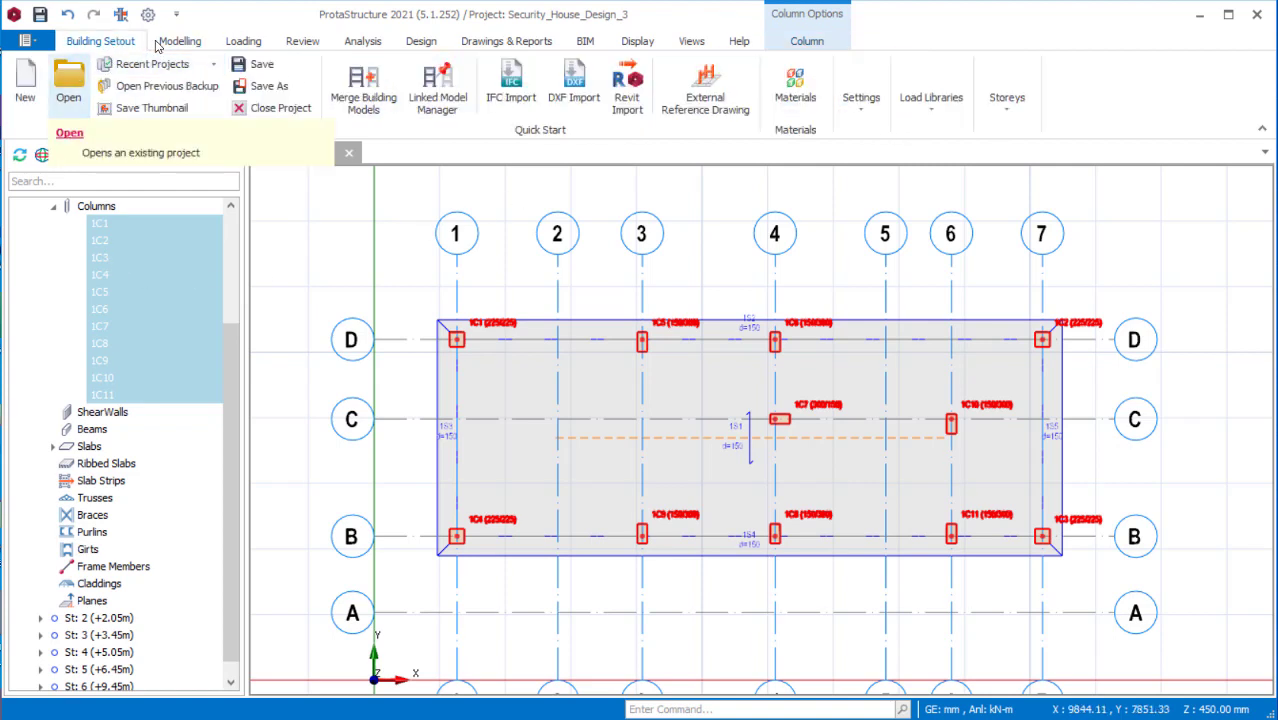
pyautogui.click(1008, 100)
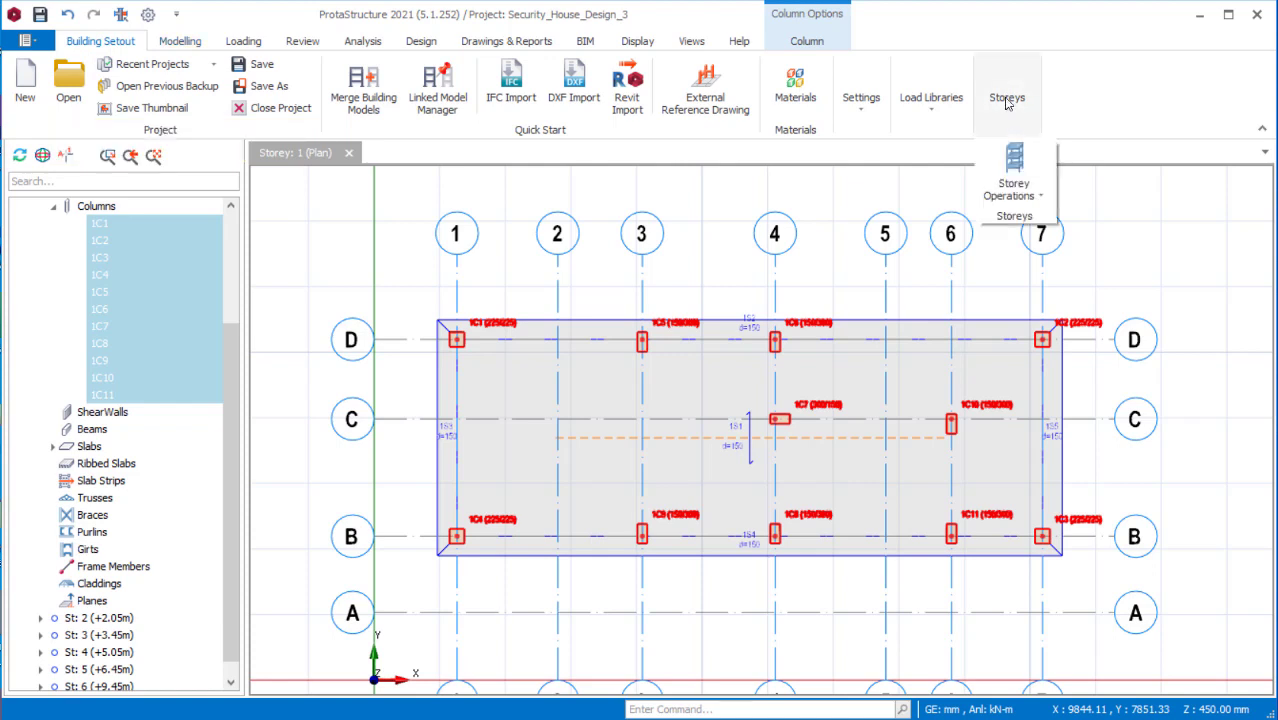
pyautogui.click(1042, 196)
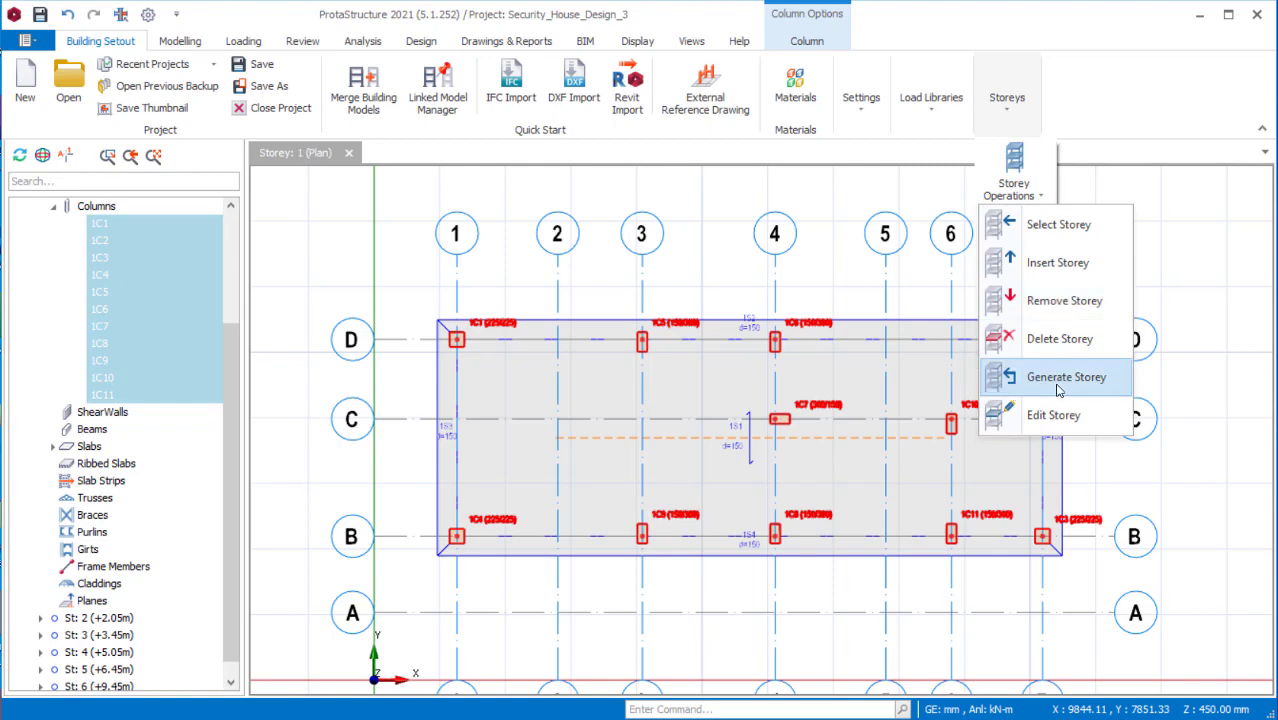
pyautogui.click(1066, 377)
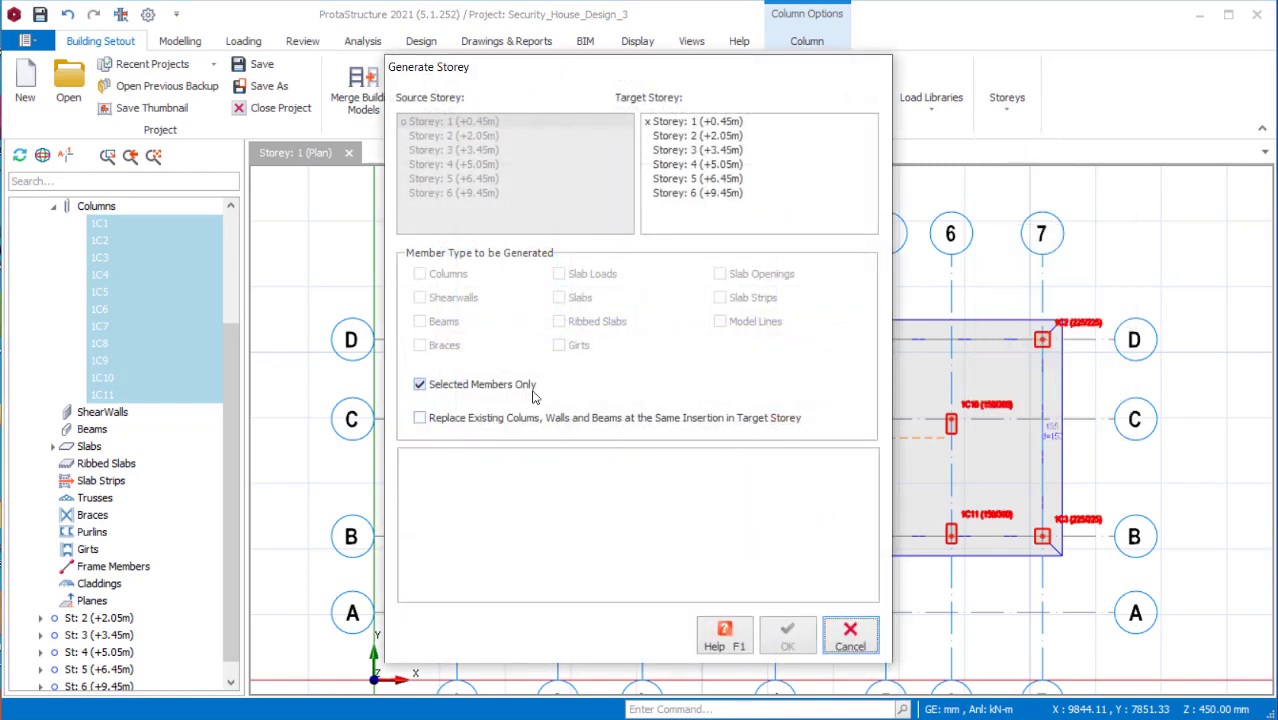
pyautogui.click(702, 151)
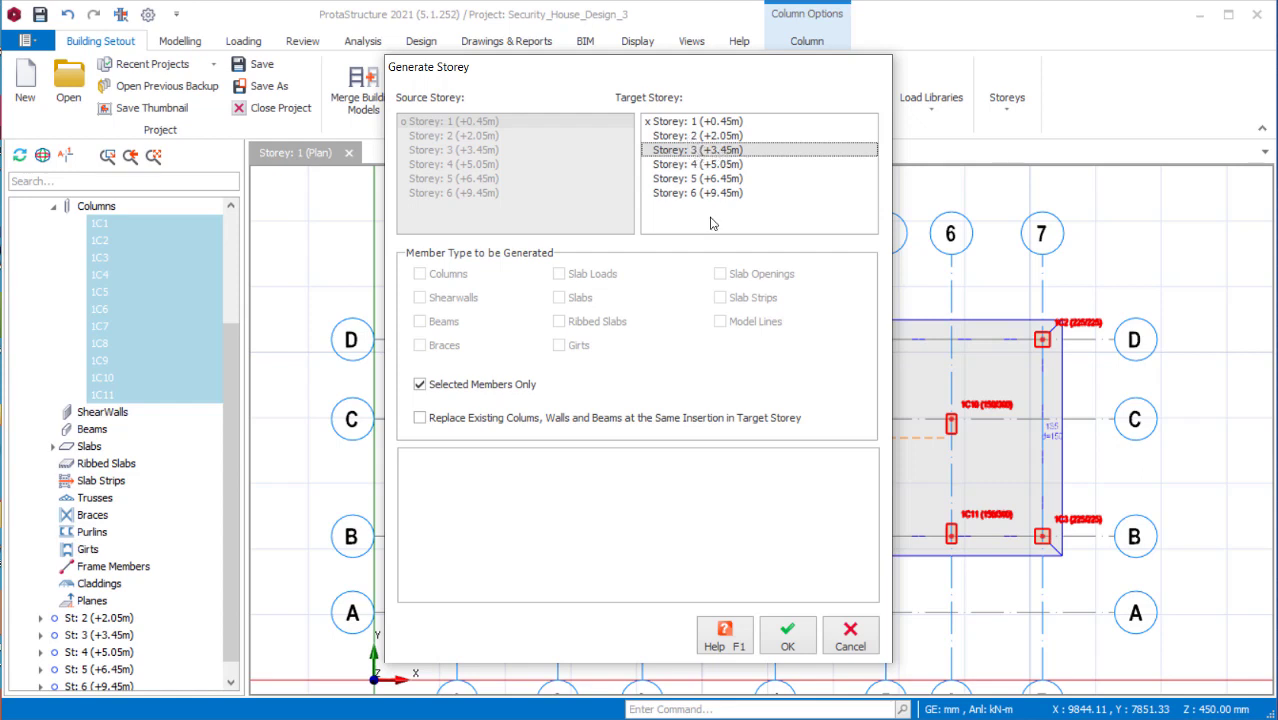
pyautogui.click(789, 646)
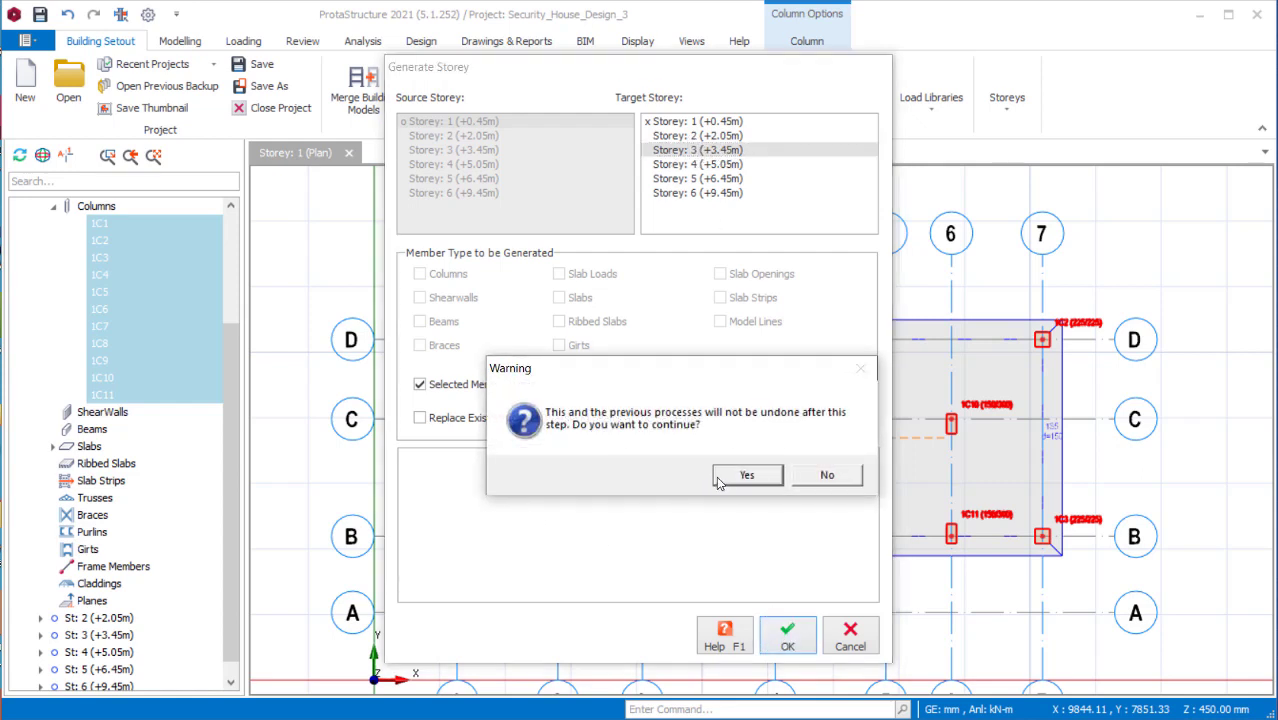
pyautogui.press('Return')
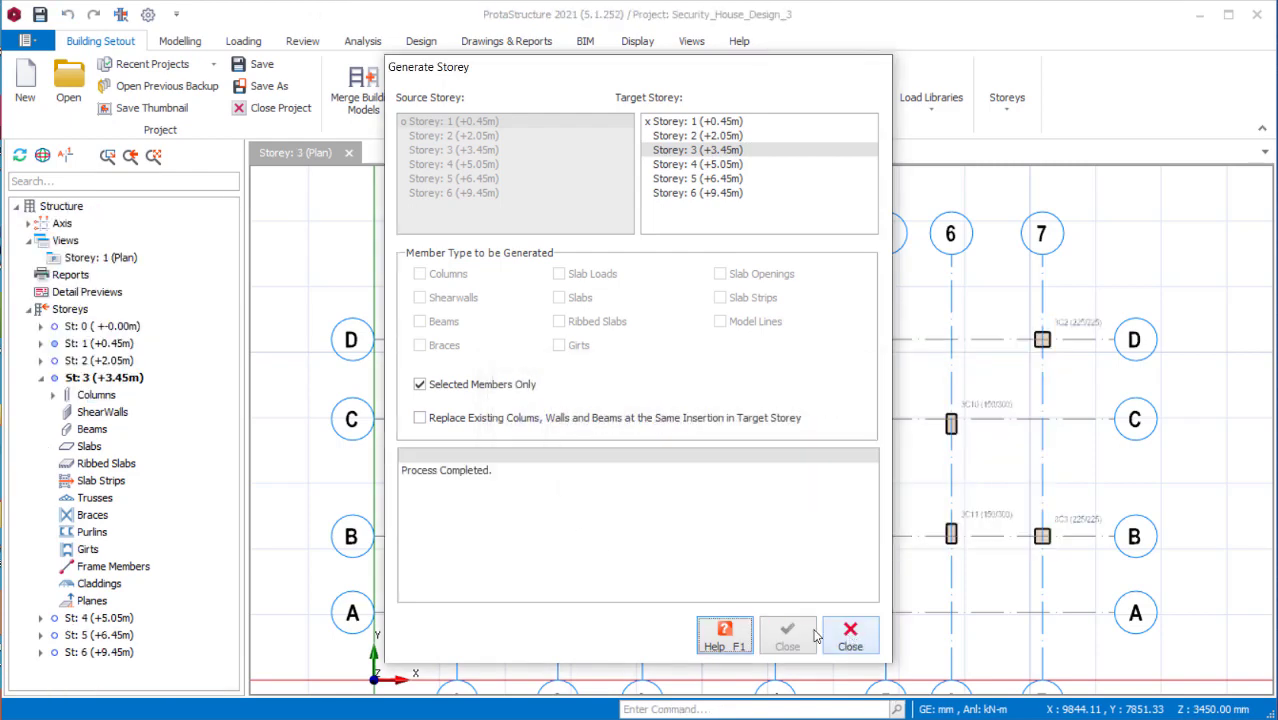
pyautogui.click(850, 636)
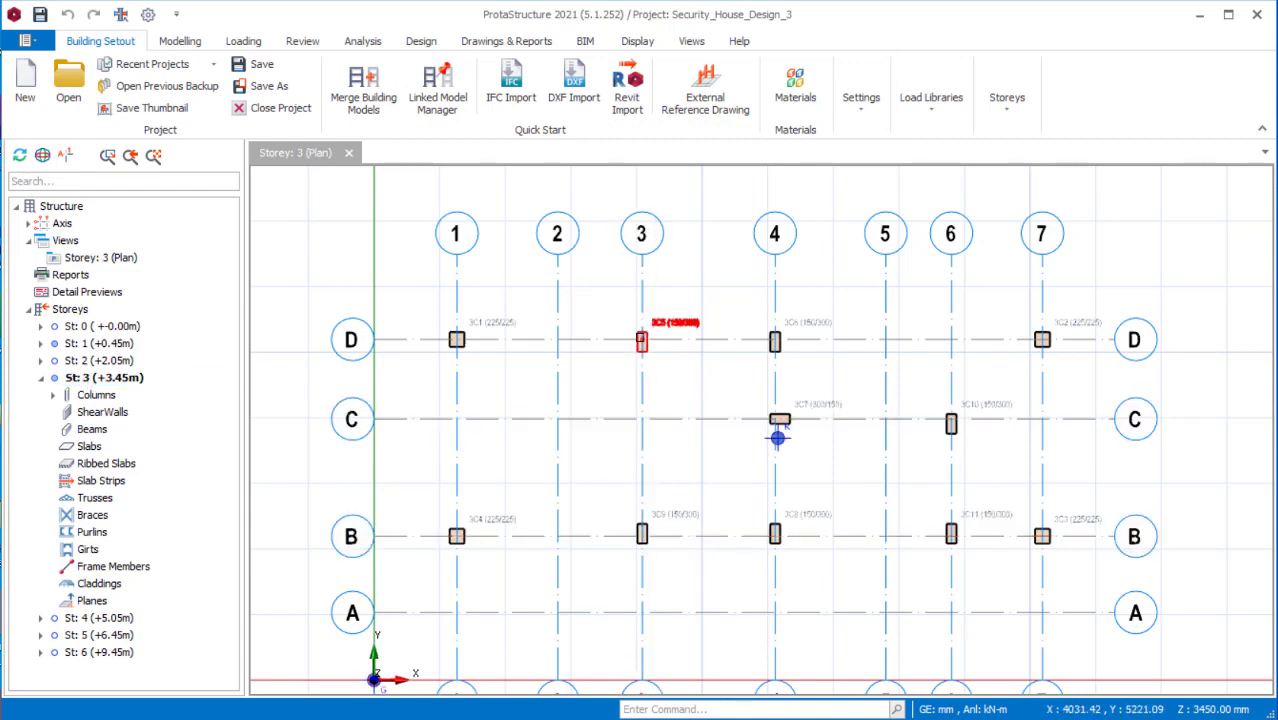
# Change the storey 3 plan view to 3D and examine the generated columns above the storey 1 slab.
pyautogui.click(112, 246)
pyautogui.click(112, 256)
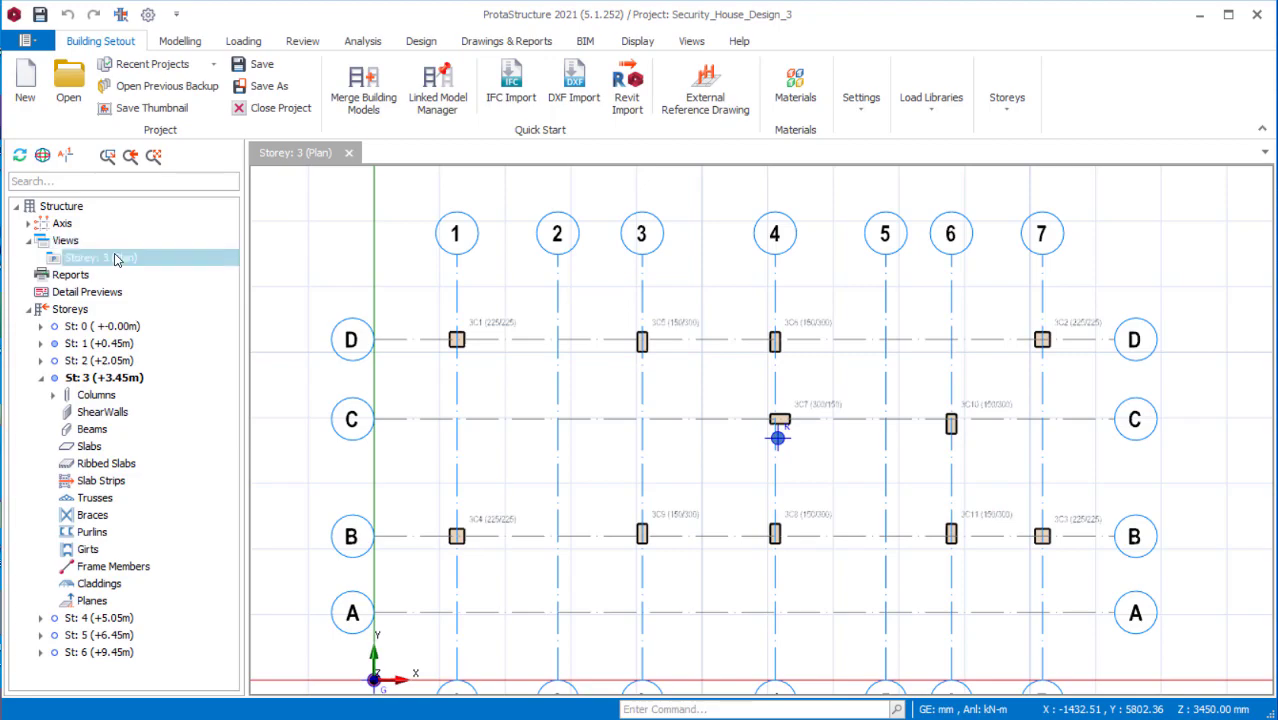
pyautogui.rightClick(112, 256)
pyautogui.click(762, 480)
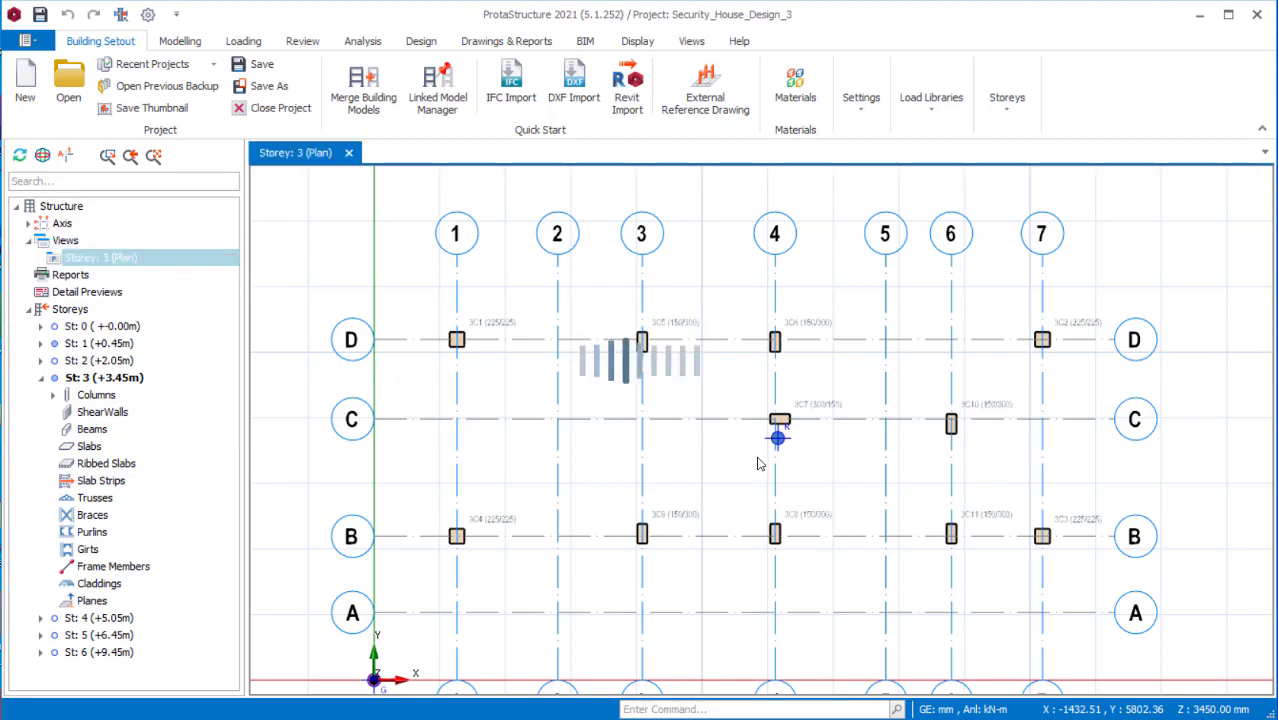
pyautogui.moveTo(784, 290)
pyautogui.mouseDown(button='middle')
pyautogui.moveTo(847, 545)
pyautogui.moveTo(836, 499)
pyautogui.mouseUp(button='middle')
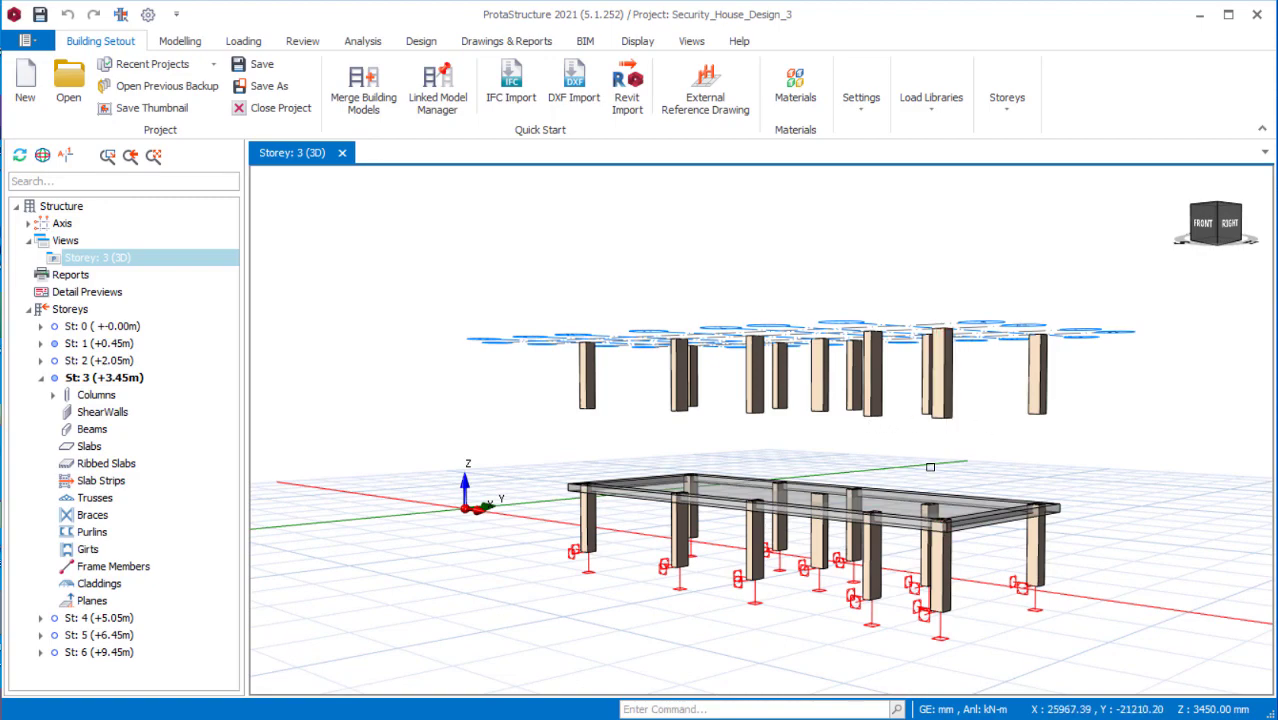
pyautogui.scroll(2, 942, 452)
pyautogui.moveTo(673, 462)
pyautogui.mouseDown(button='middle')
pyautogui.moveTo(650, 556)
pyautogui.moveTo(760, 545)
pyautogui.moveTo(816, 562)
pyautogui.moveTo(621, 621)
pyautogui.moveTo(600, 558)
pyautogui.mouseUp(button='middle')
pyautogui.scroll(2, 818, 532)
pyautogui.scroll(-2, 621, 621)
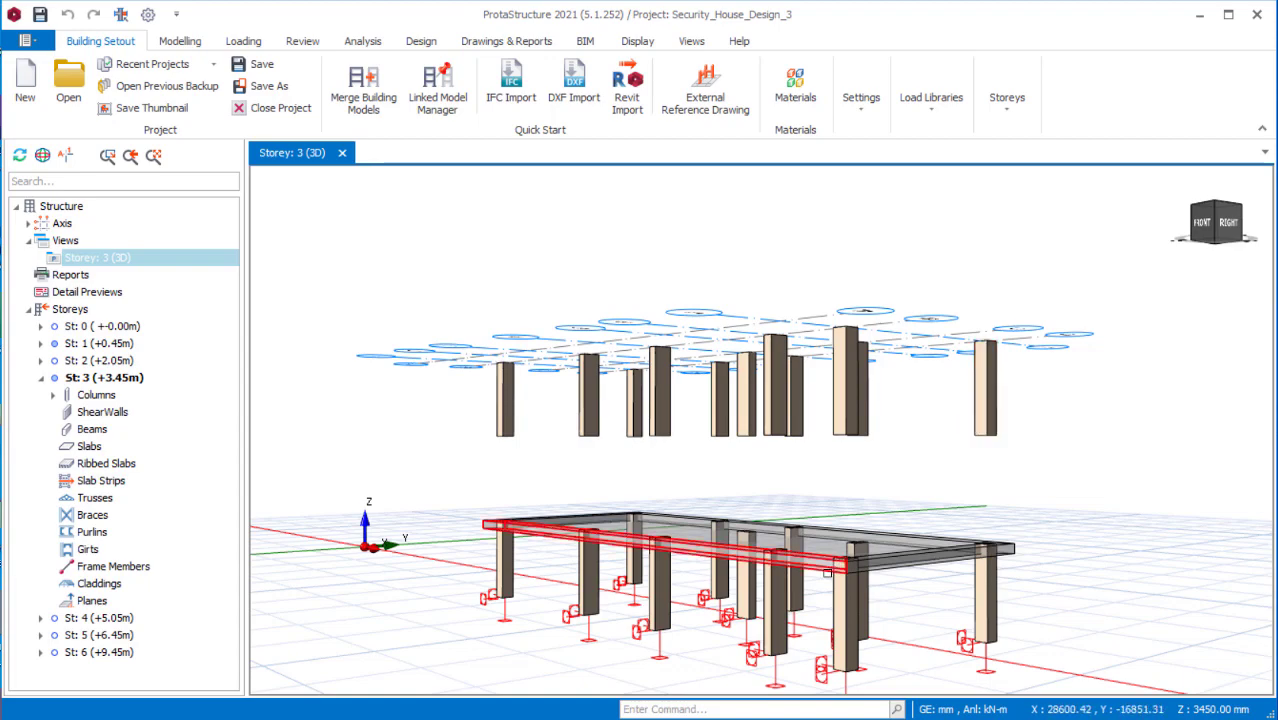
pyautogui.scroll(1, 856, 546)
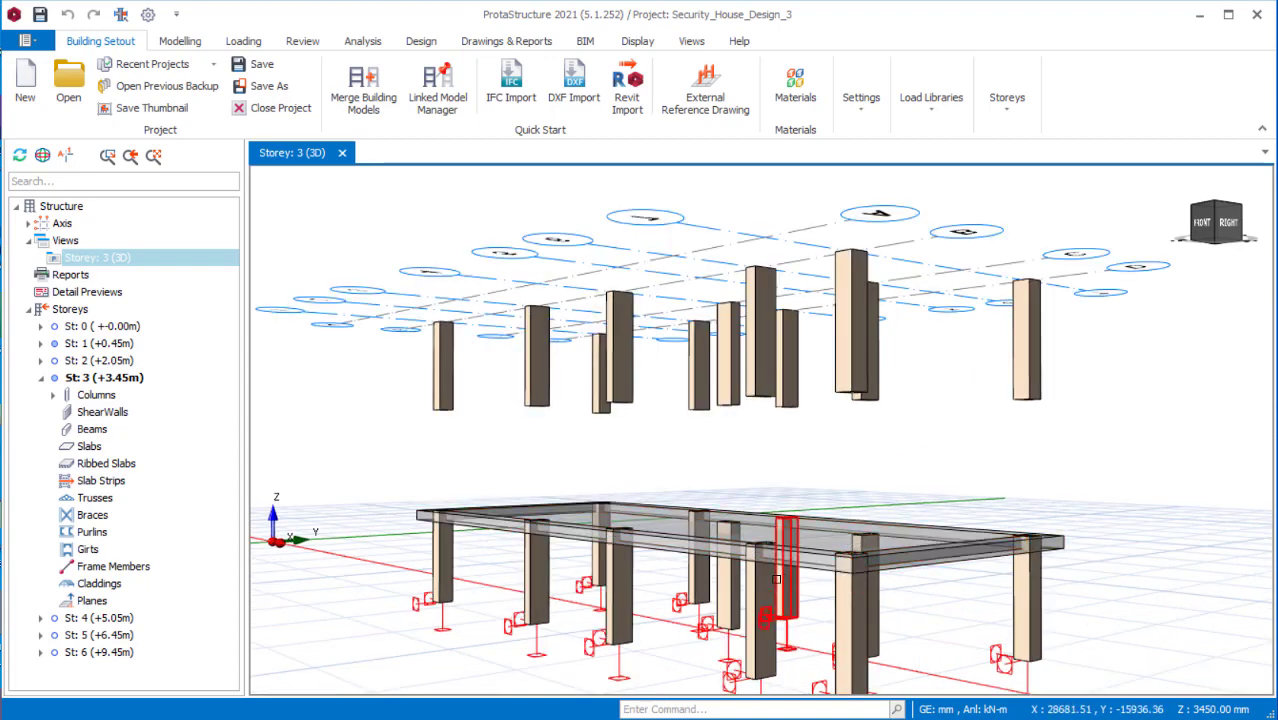
# Select all the storey 3 columns in the 3D view and open their Column Table.
pyautogui.moveTo(856, 557); pyautogui.dragTo(790, 560, button='middle')
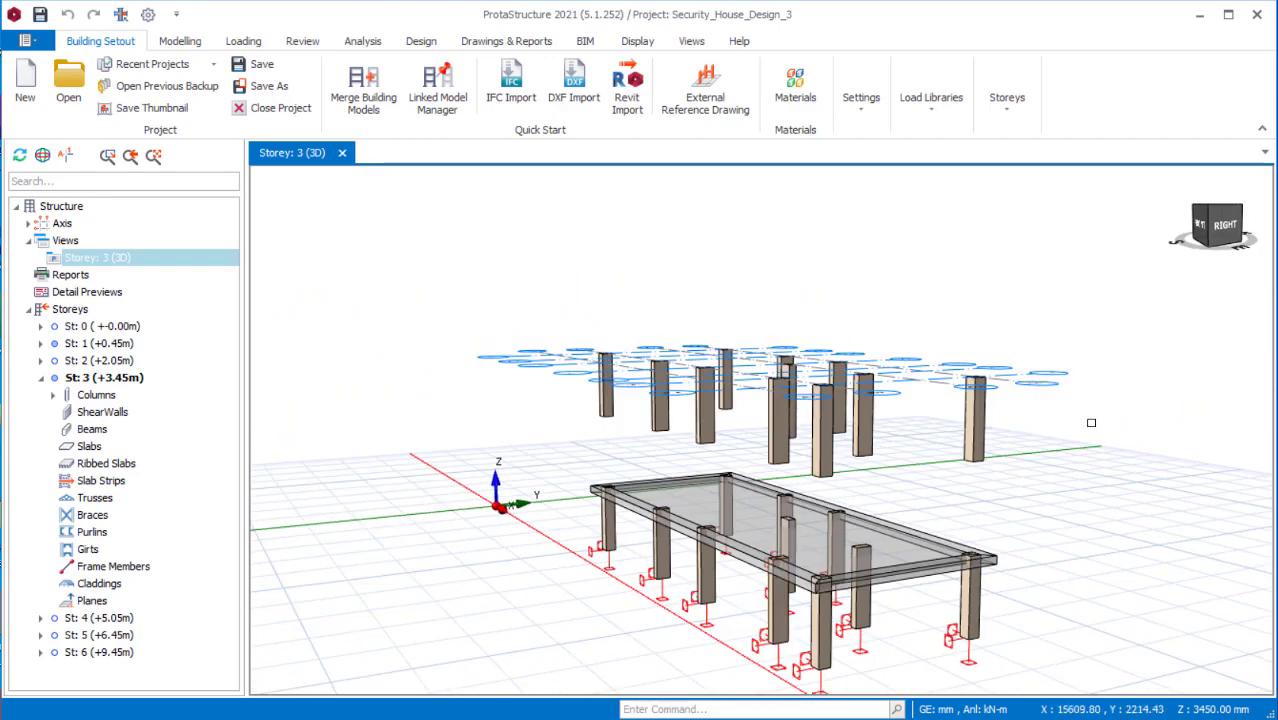
pyautogui.moveTo(1092, 421); pyautogui.dragTo(466, 455)
pyautogui.moveTo(642, 441); pyautogui.dragTo(650, 492, button='middle')
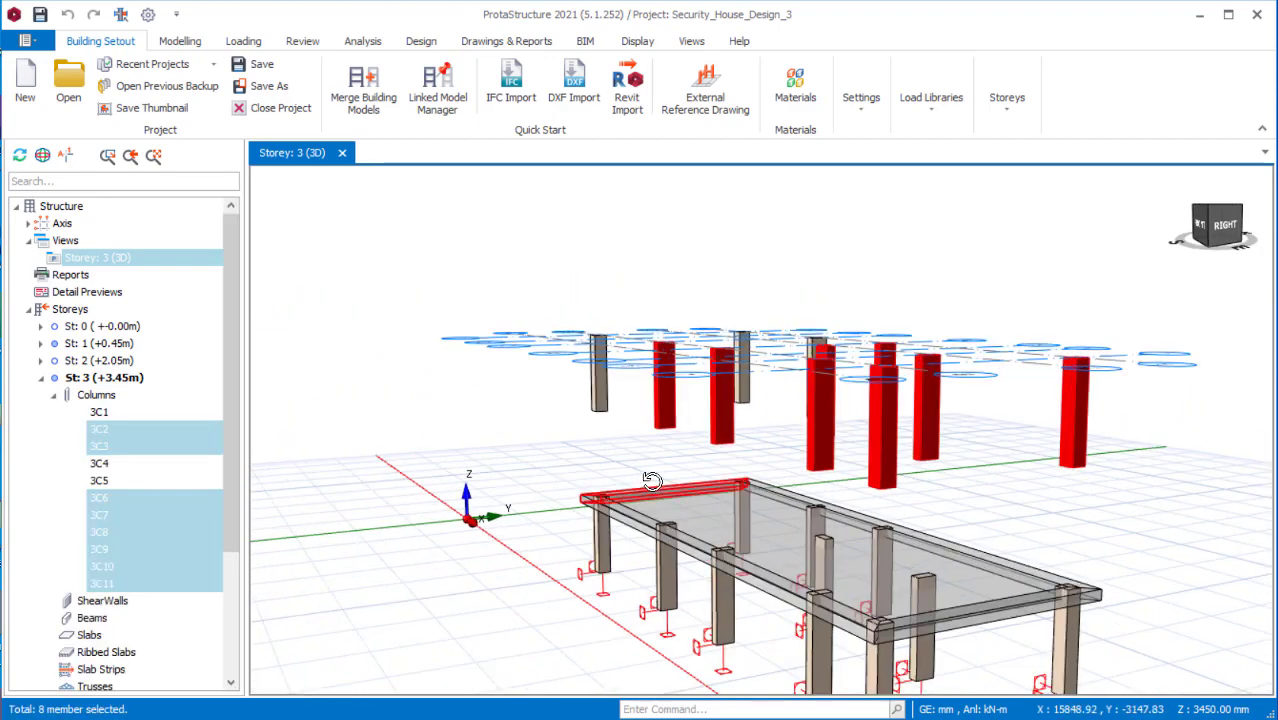
pyautogui.rightClick(650, 495)
pyautogui.click(1178, 410)
pyautogui.moveTo(1178, 410); pyautogui.dragTo(538, 503)
pyautogui.moveTo(563, 501); pyautogui.dragTo(879, 479, button='middle')
pyautogui.rightClick(868, 434)
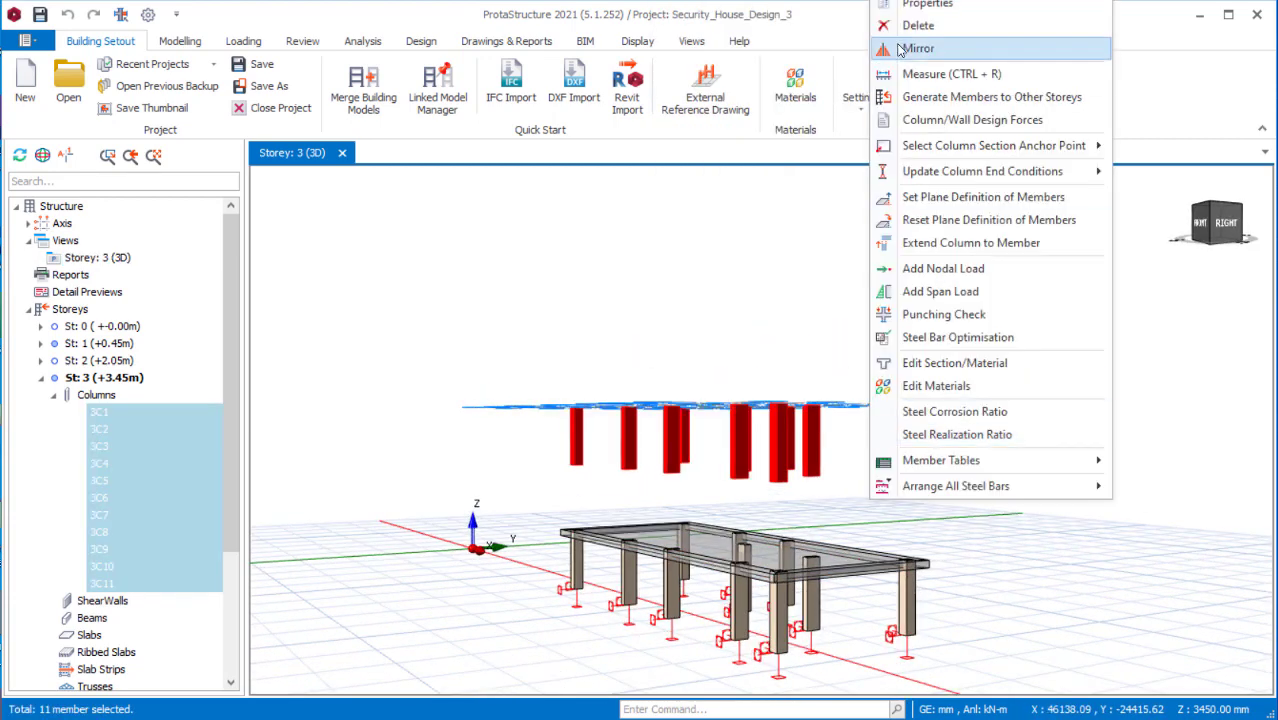
pyautogui.click(928, 6)
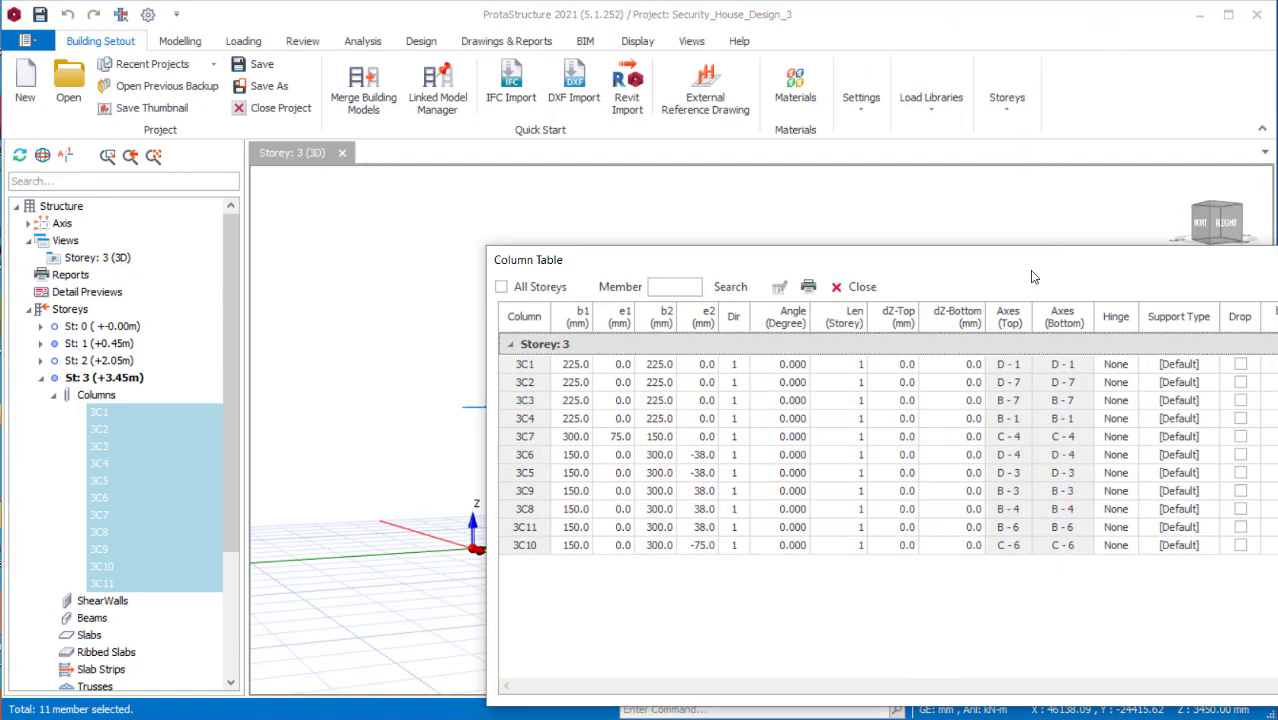
pyautogui.moveTo(1020, 264); pyautogui.dragTo(586, 101)
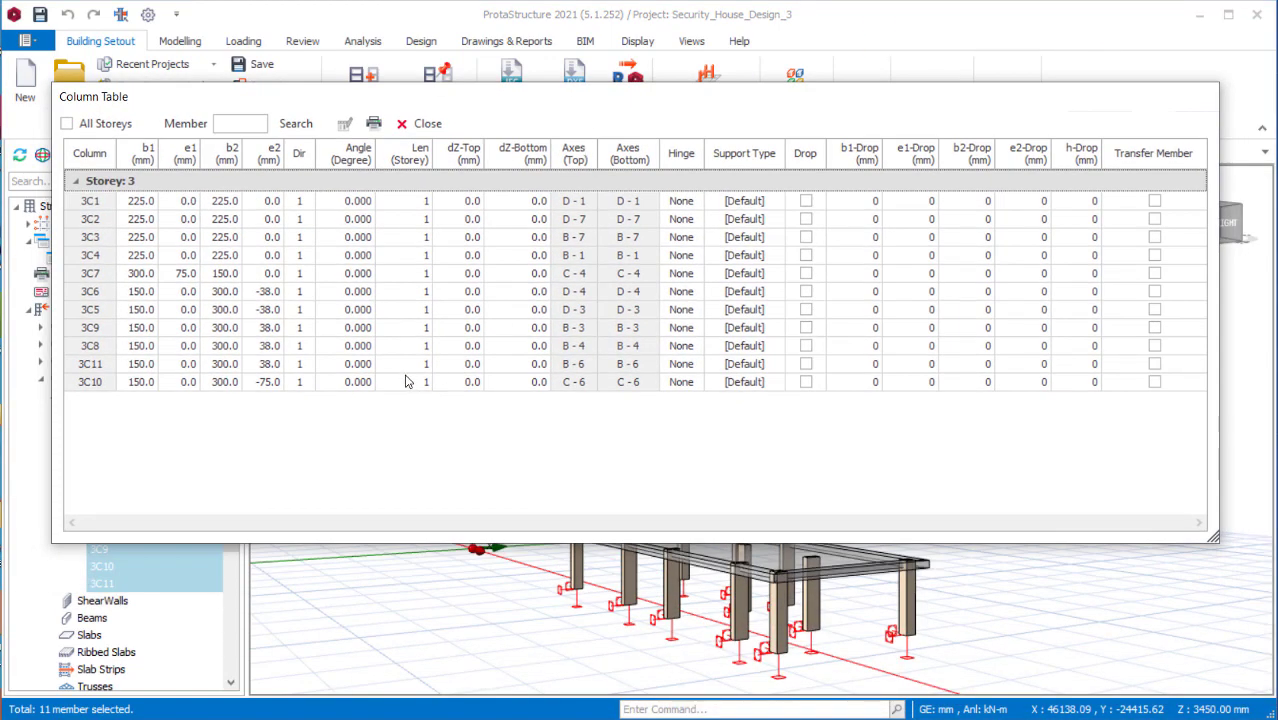
# Set the Len (Storey) value of all storey 3 columns to 2 in the Column Table and close it.
pyautogui.click(421, 153)
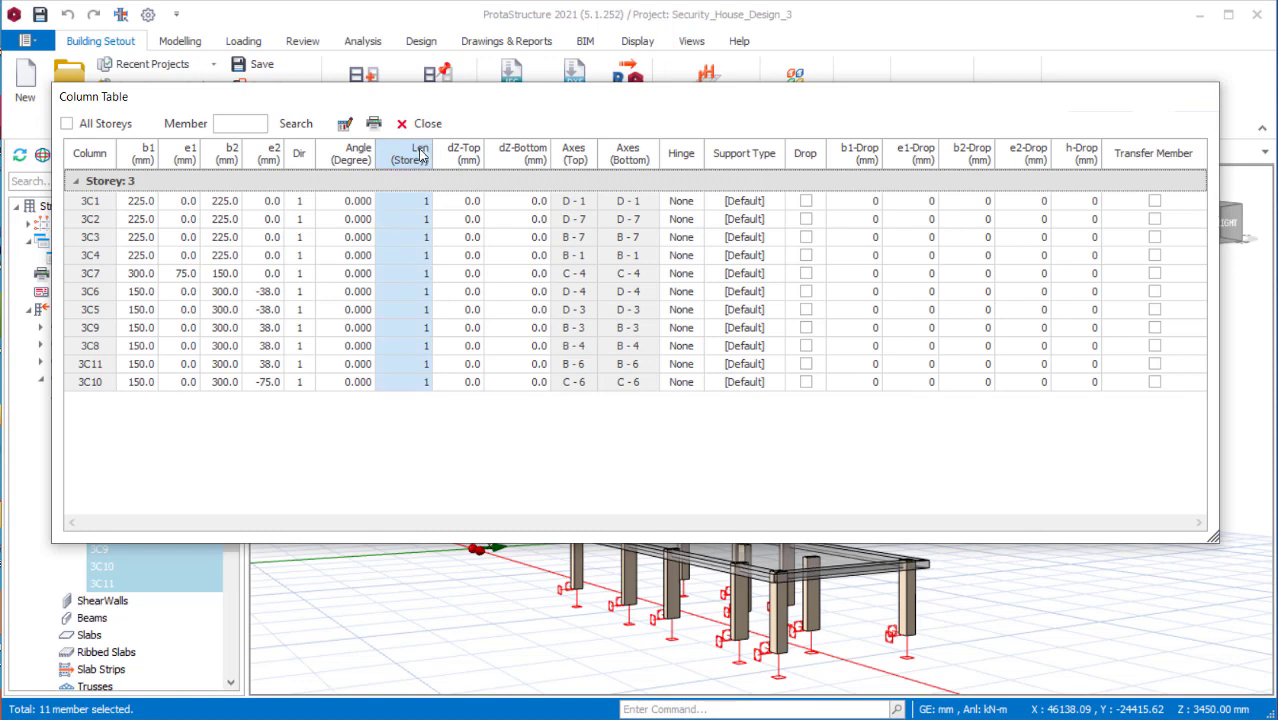
pyautogui.click(344, 123)
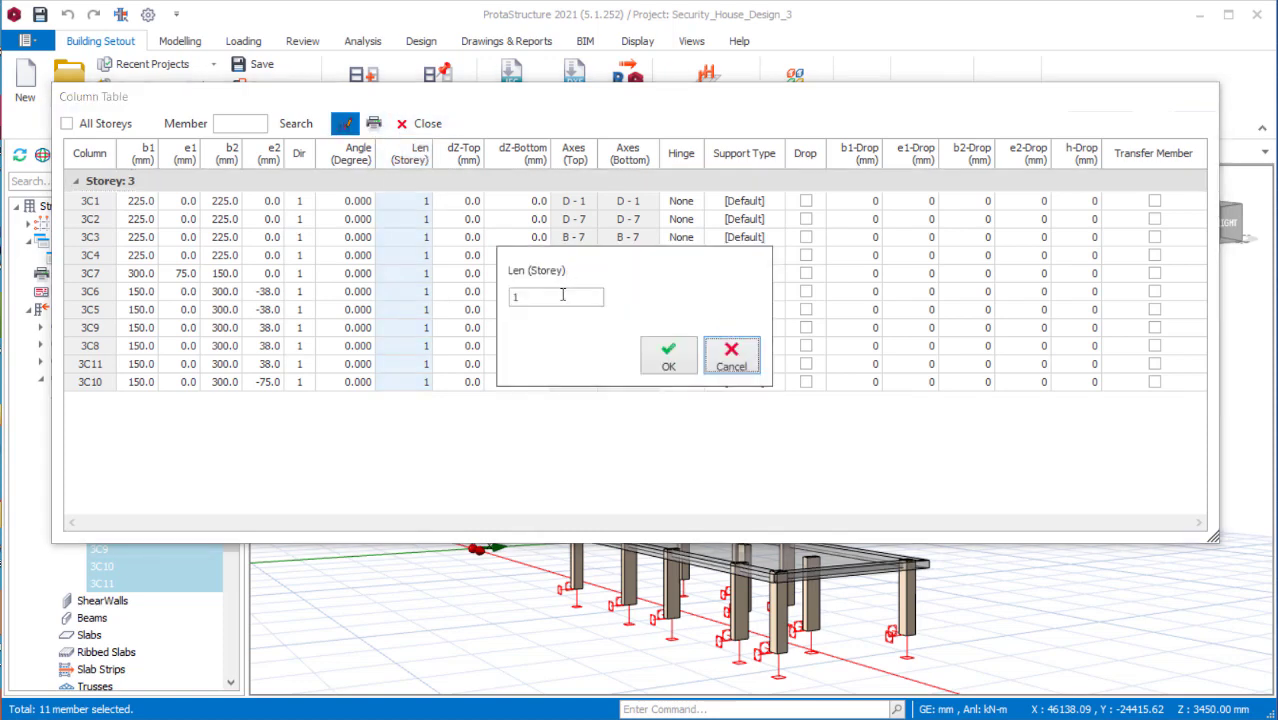
pyautogui.click(558, 296)
pyautogui.write('.')
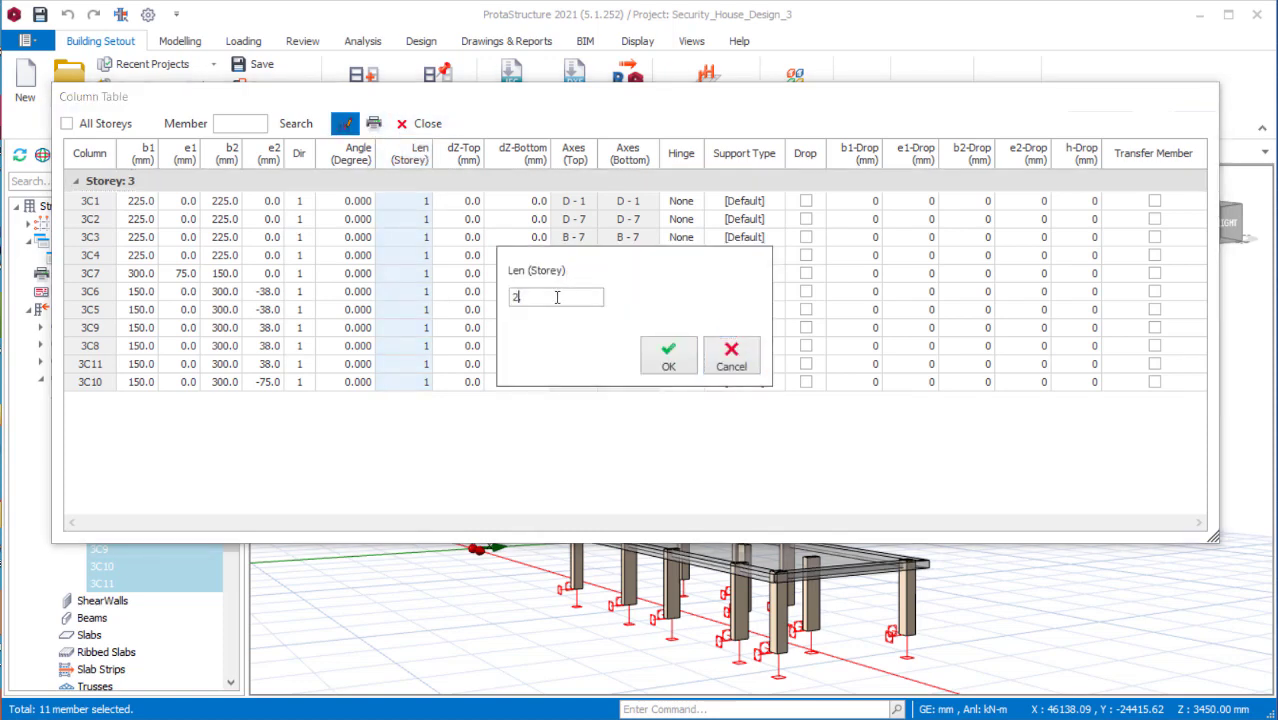
pyautogui.write('2.')
pyautogui.click(668, 355)
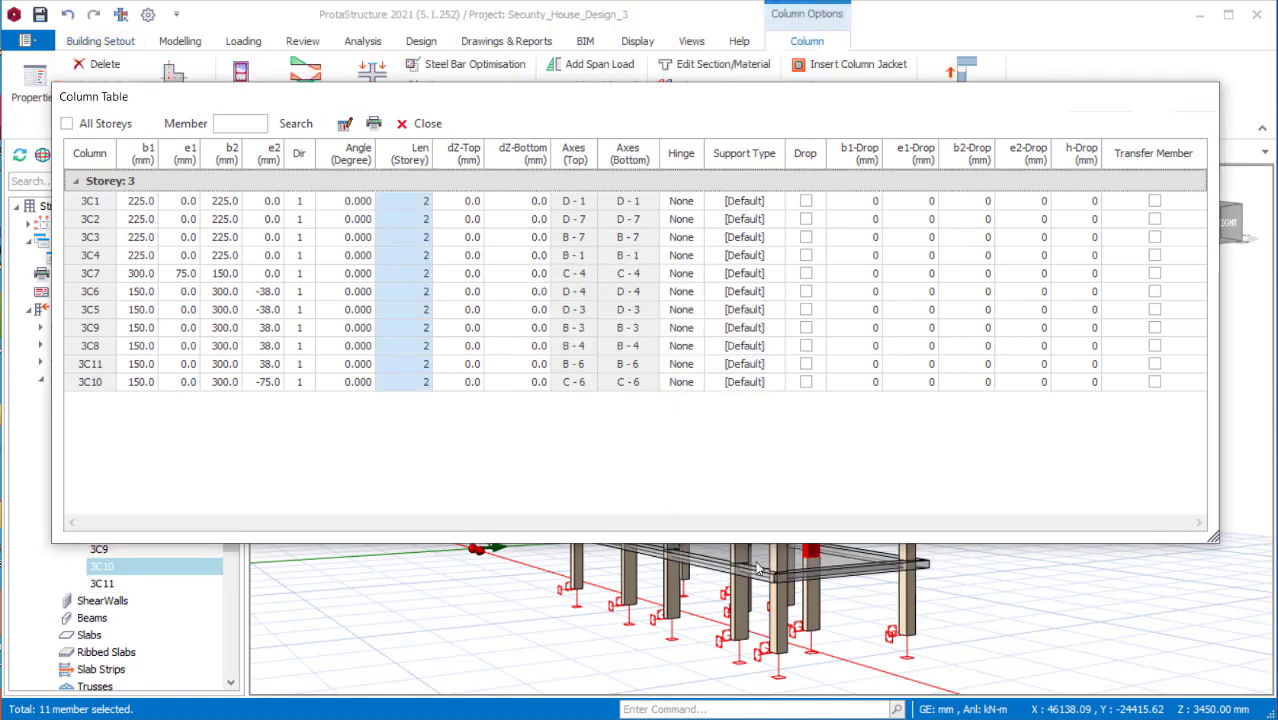
pyautogui.click(440, 127)
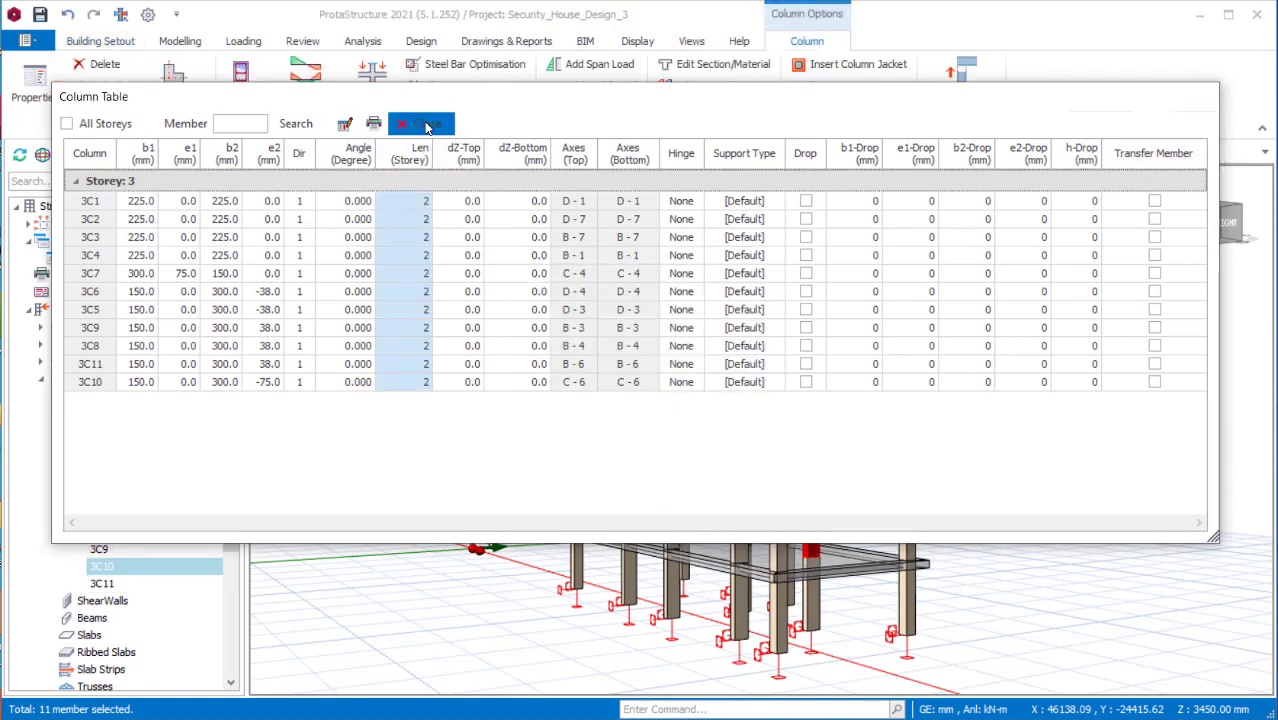
# Check the lengthened columns in 3D against the storey 2 (+2.05m) and storey 3 (+3.45m) axis levels, leaving storey 3 active.
pyautogui.moveTo(780, 574); pyautogui.dragTo(460, 490, button='middle')
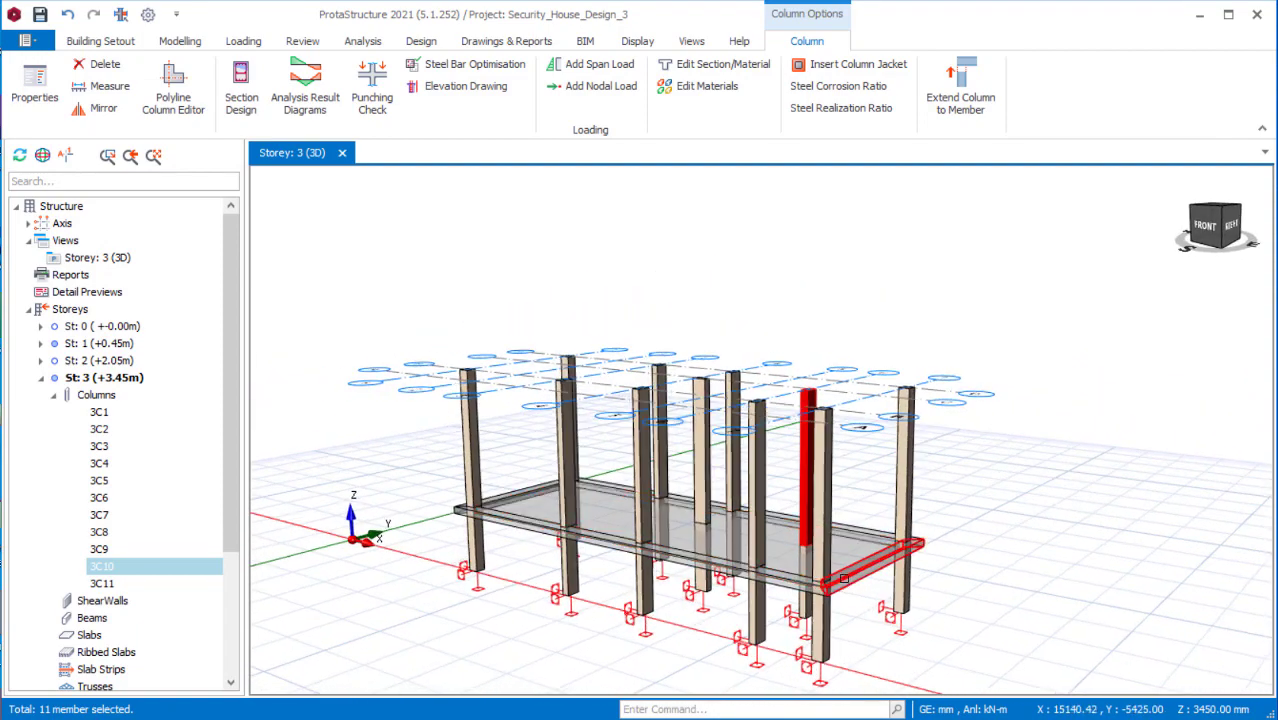
pyautogui.doubleClick(98, 360)
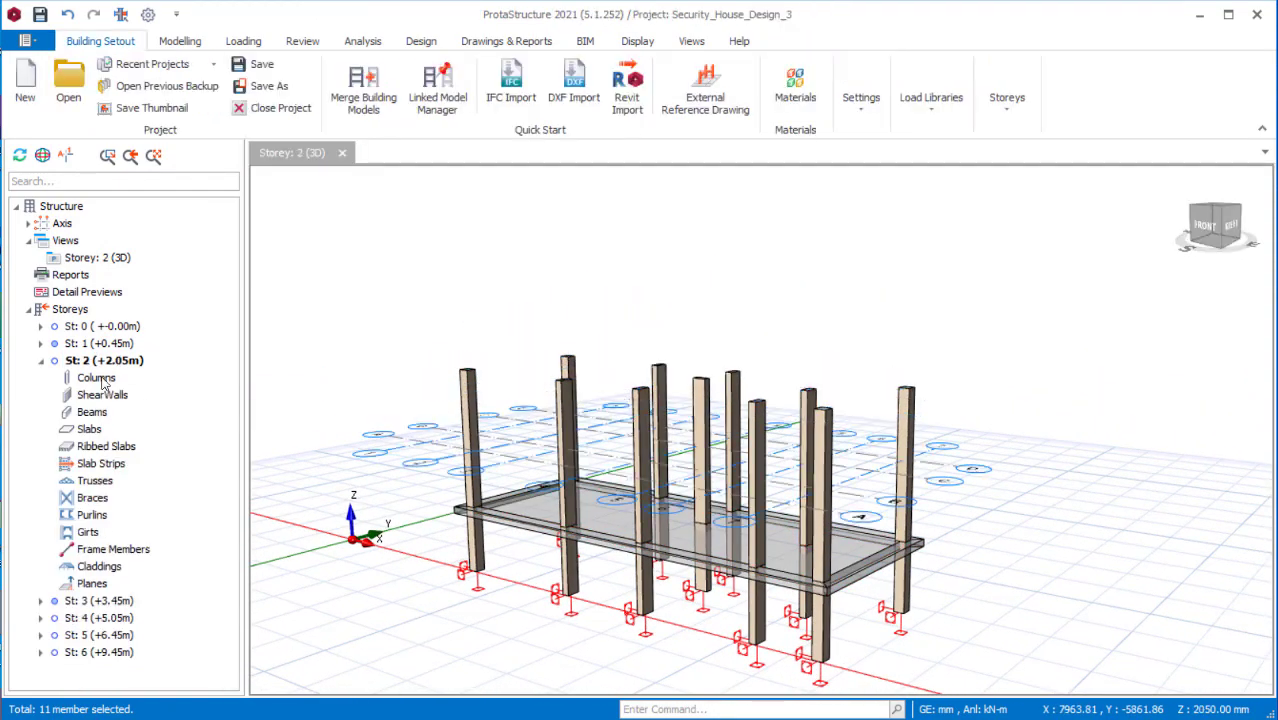
pyautogui.moveTo(700, 560); pyautogui.dragTo(742, 496, button='middle')
pyautogui.moveTo(825, 563); pyautogui.dragTo(843, 509, button='middle')
pyautogui.moveTo(785, 597); pyautogui.dragTo(835, 571, button='middle')
pyautogui.scroll(3, 835, 571)
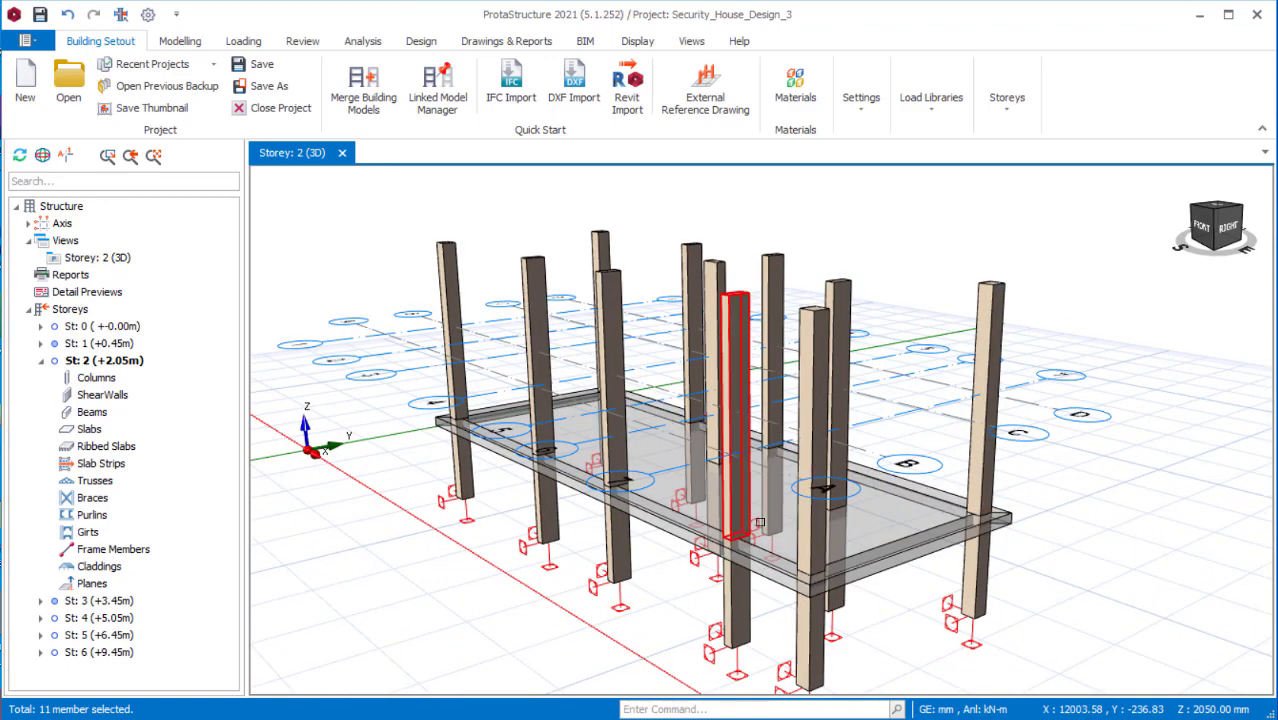
pyautogui.doubleClick(96, 606)
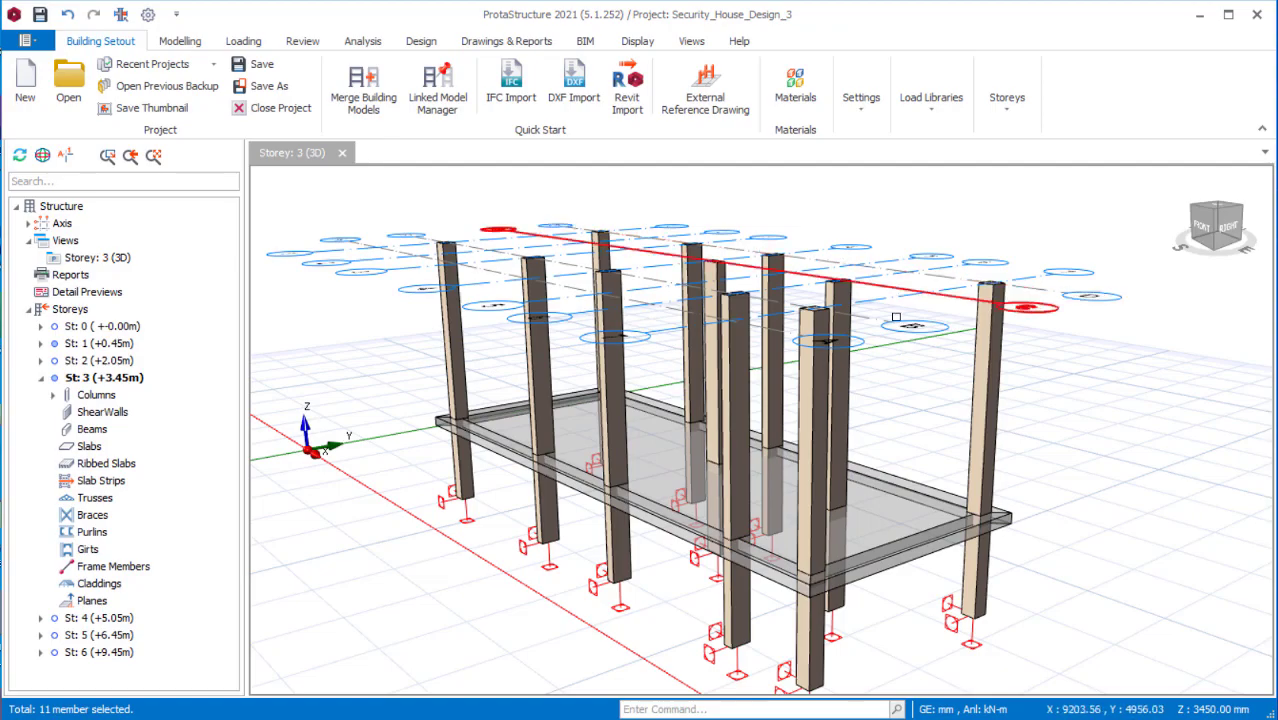
pyautogui.moveTo(896, 318)
pyautogui.mouseDown(button='middle')
pyautogui.moveTo(679, 491)
pyautogui.moveTo(634, 506)
pyautogui.moveTo(685, 588)
pyautogui.moveTo(876, 468)
pyautogui.moveTo(650, 330)
pyautogui.mouseUp(button='middle')
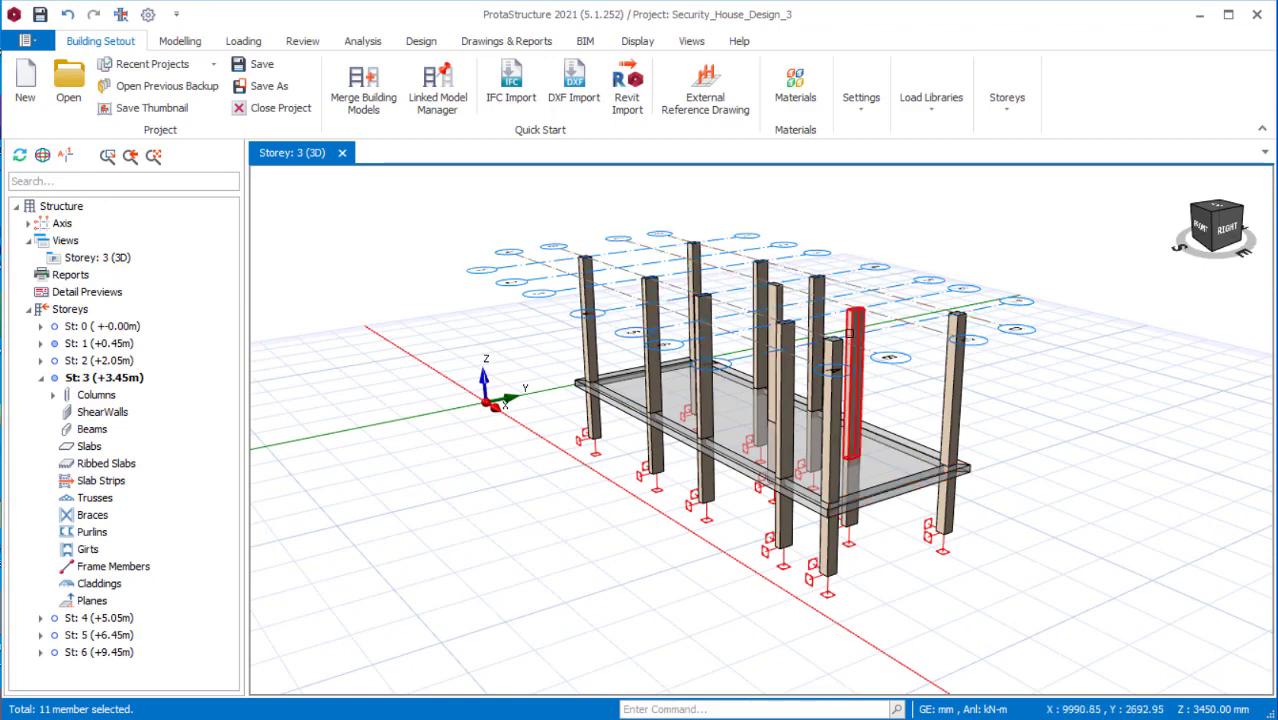
pyautogui.moveTo(853, 400); pyautogui.dragTo(900, 413, button='middle')
# Change the storey 3 3D view back to a plan view showing the whole axis grid.
pyautogui.rightClick(900, 413)
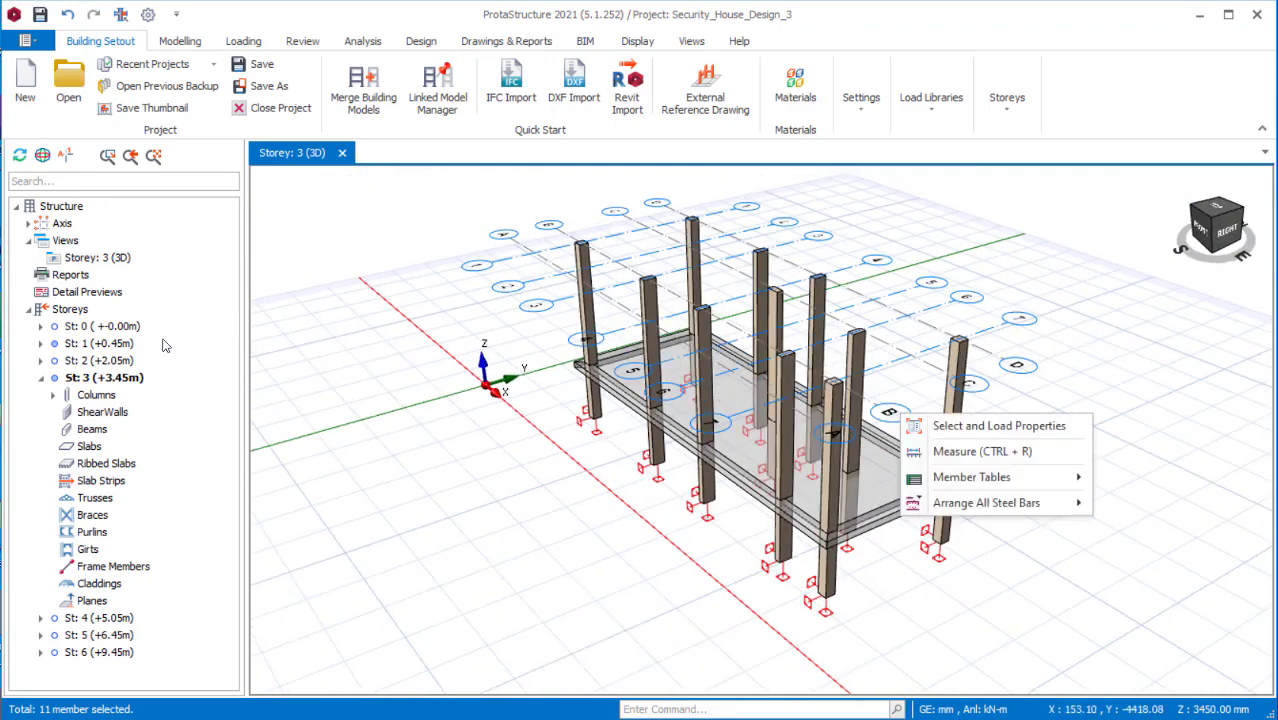
pyautogui.click(100, 260)
pyautogui.rightClick(100, 257)
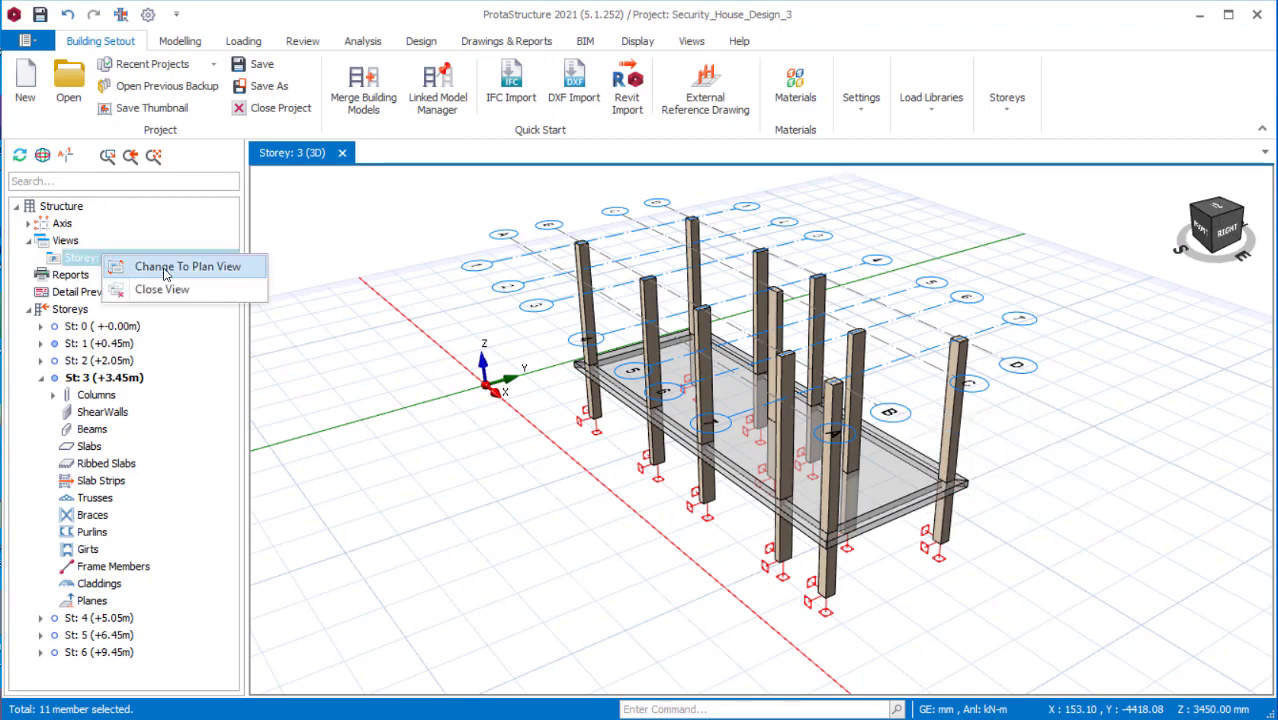
pyautogui.click(608, 428)
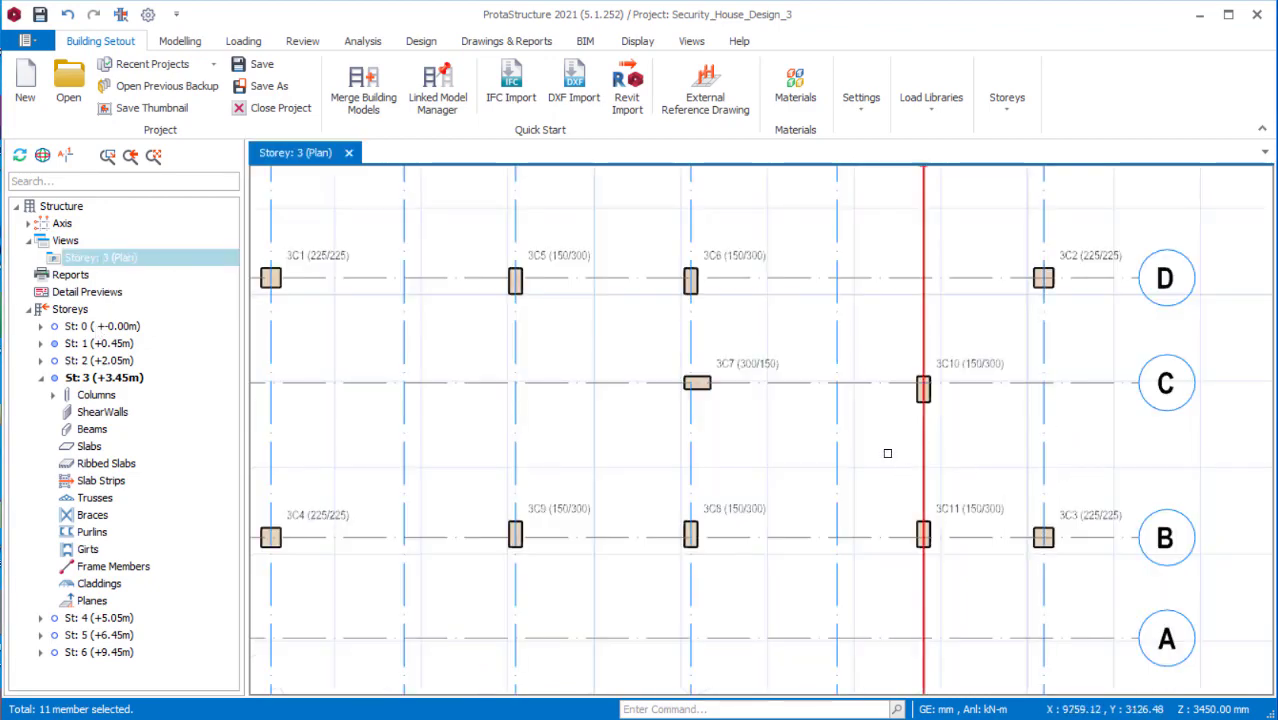
pyautogui.scroll(-3, 885, 430)
pyautogui.scroll(3, 660, 340)
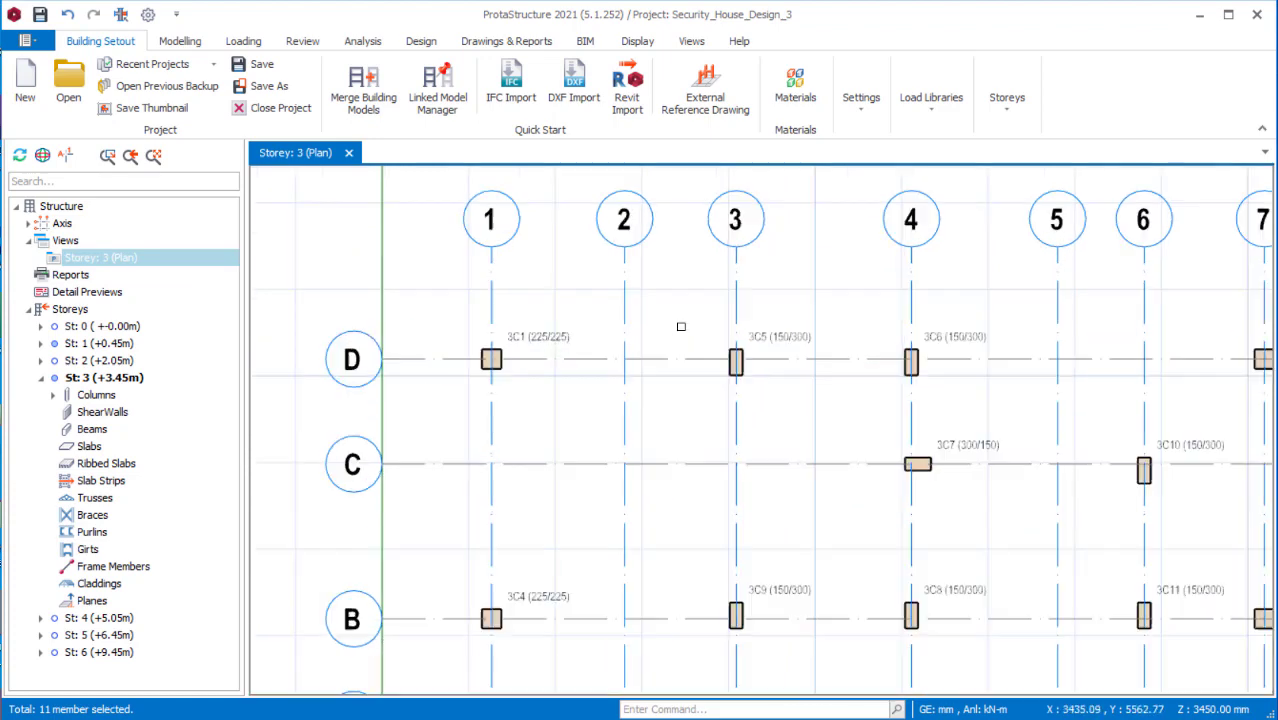
pyautogui.scroll(-2, 863, 519)
# Insert storey 3 perimeter beams, b 225 mm and h 450 mm, along axes D, 1, B and 7 between the corner columns.
pyautogui.click(180, 41)
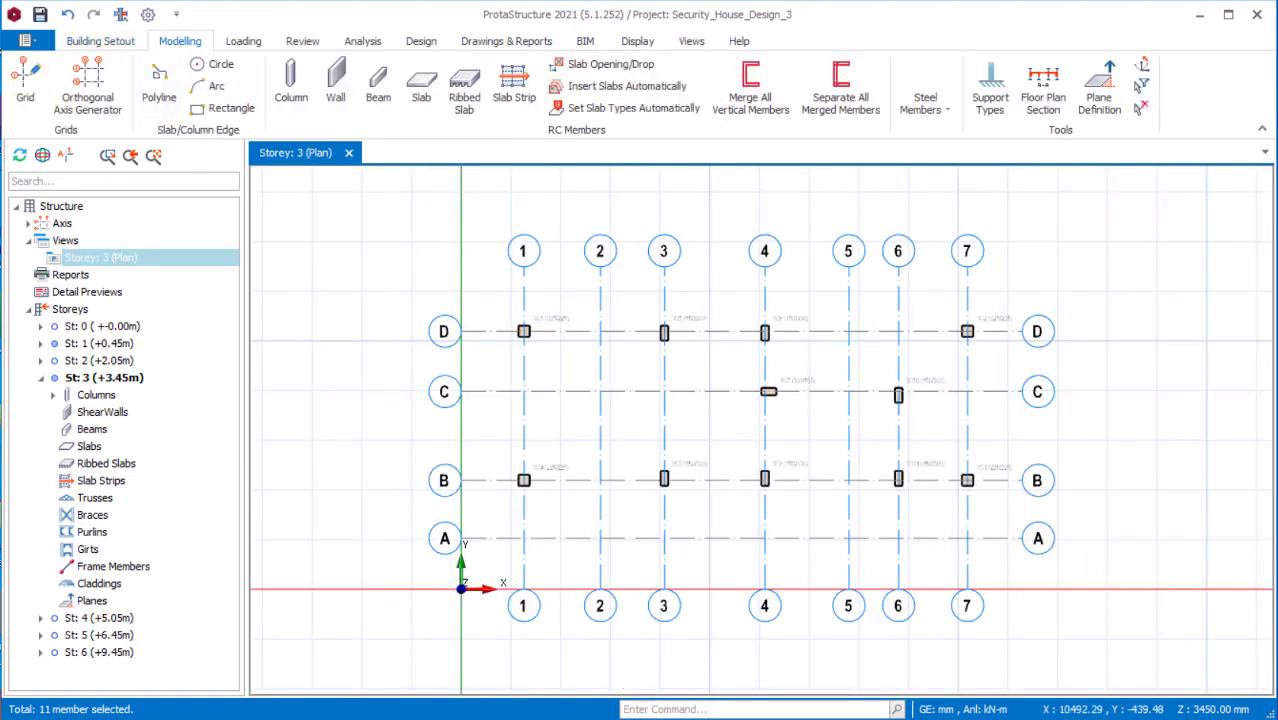
pyautogui.click(384, 96)
pyautogui.moveTo(1198, 88); pyautogui.dragTo(1147, 140)
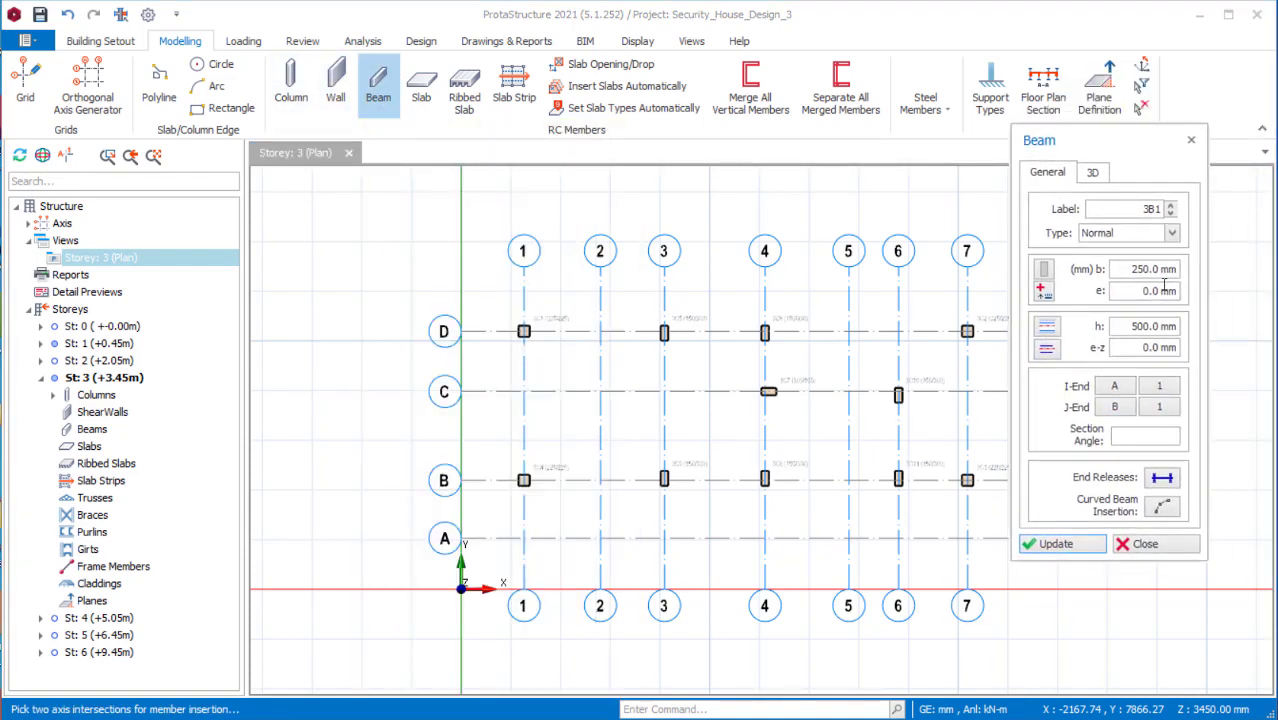
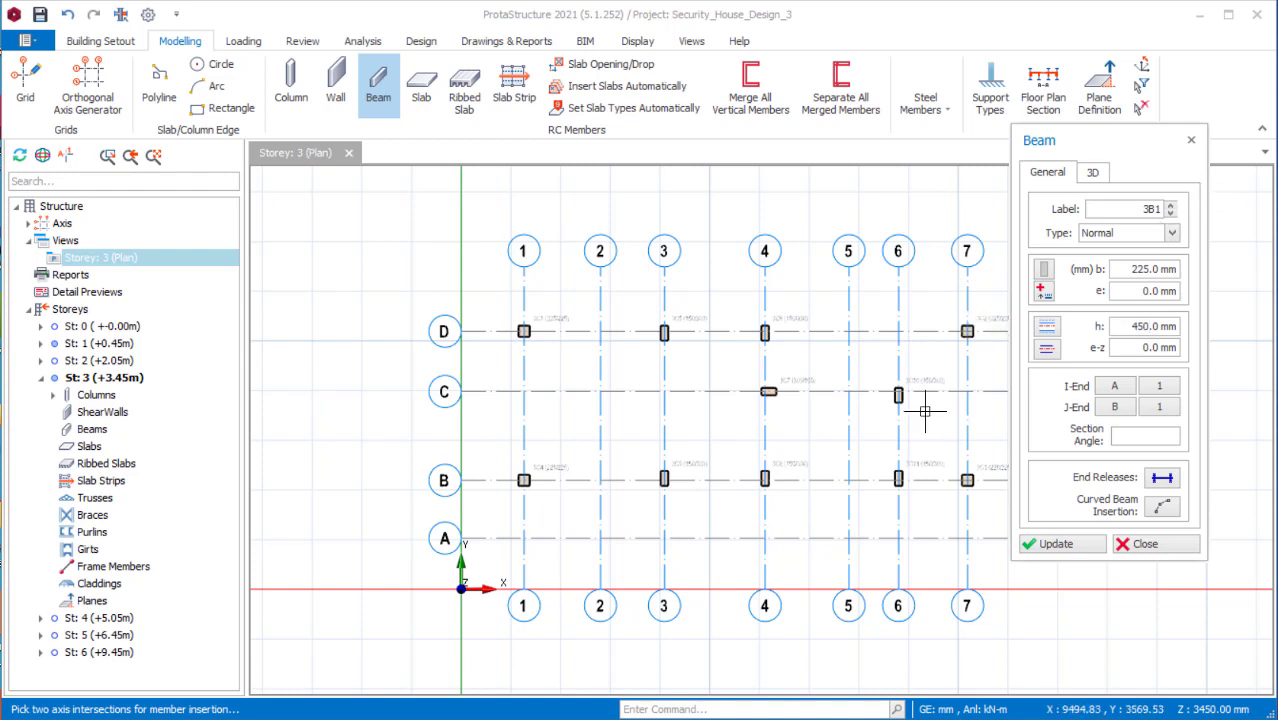
pyautogui.click(967, 331)
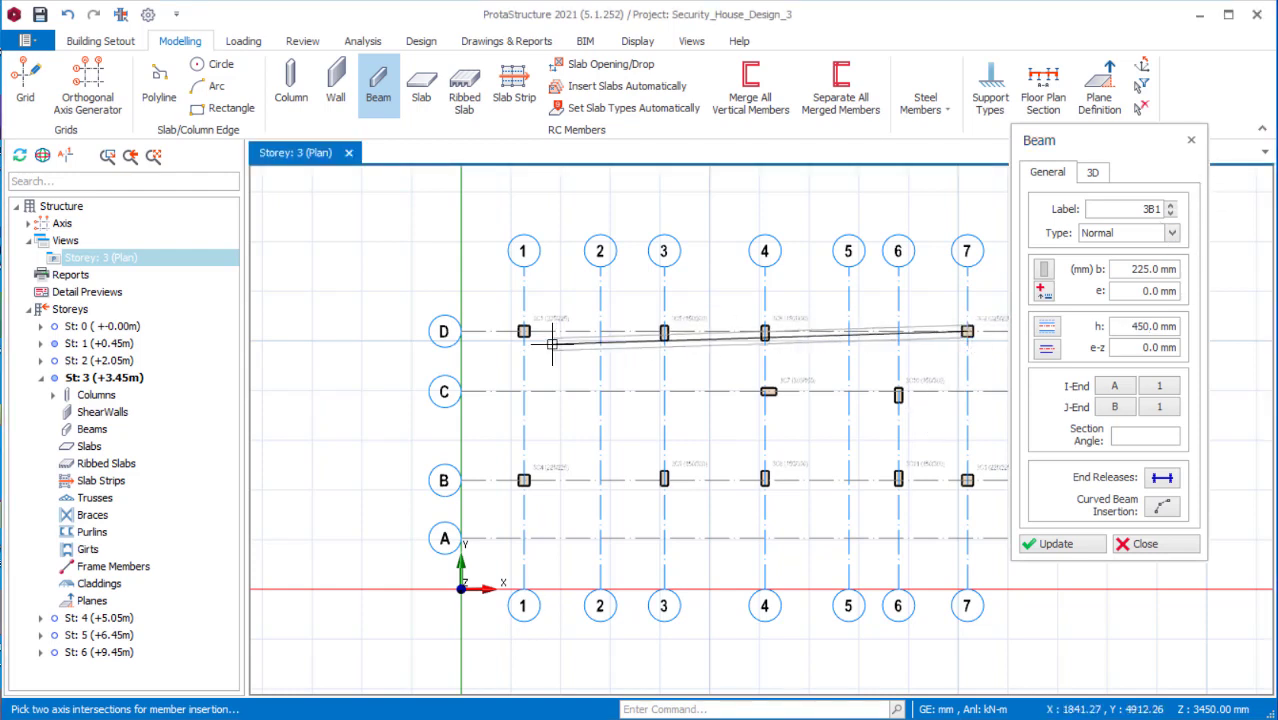
pyautogui.click(523, 331)
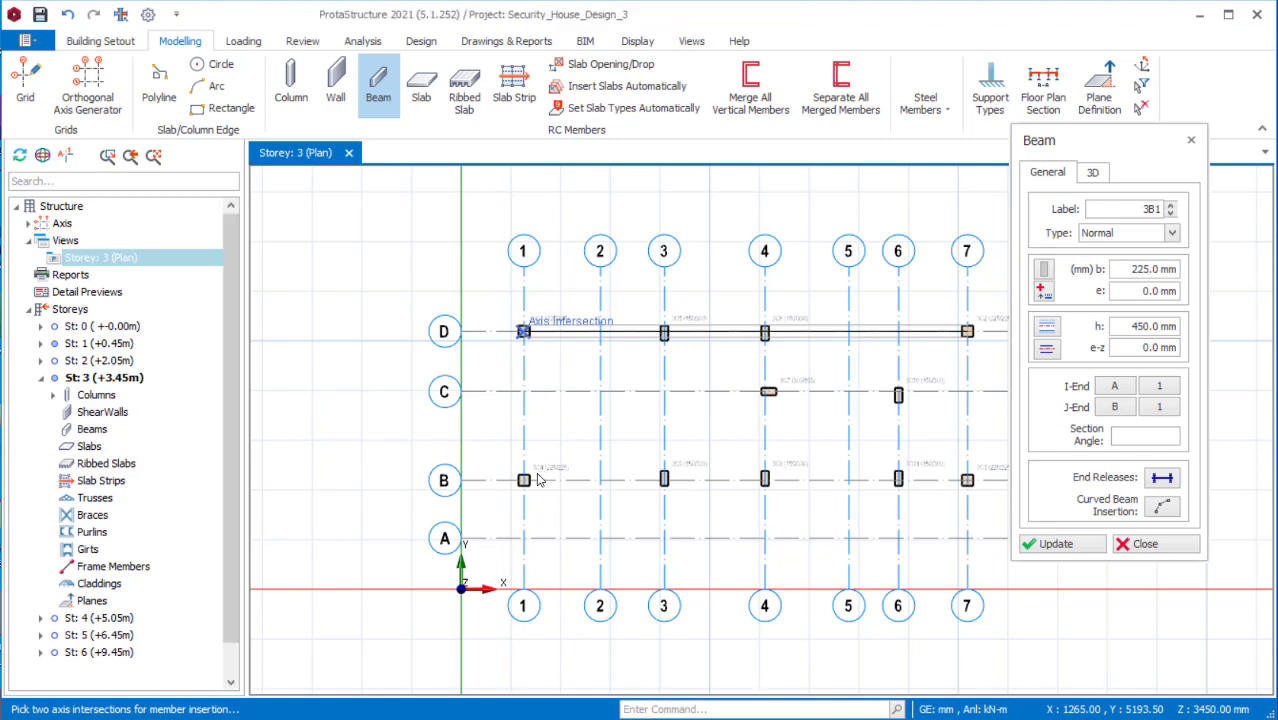
pyautogui.click(523, 480)
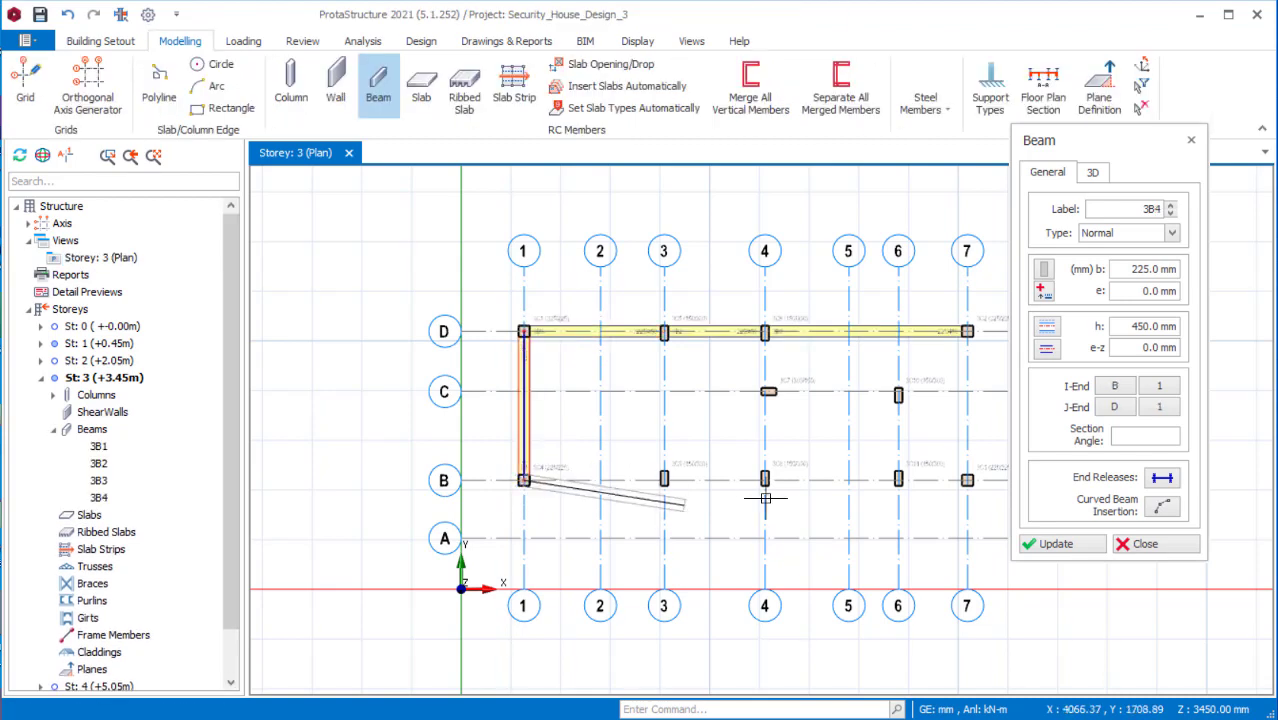
pyautogui.click(968, 481)
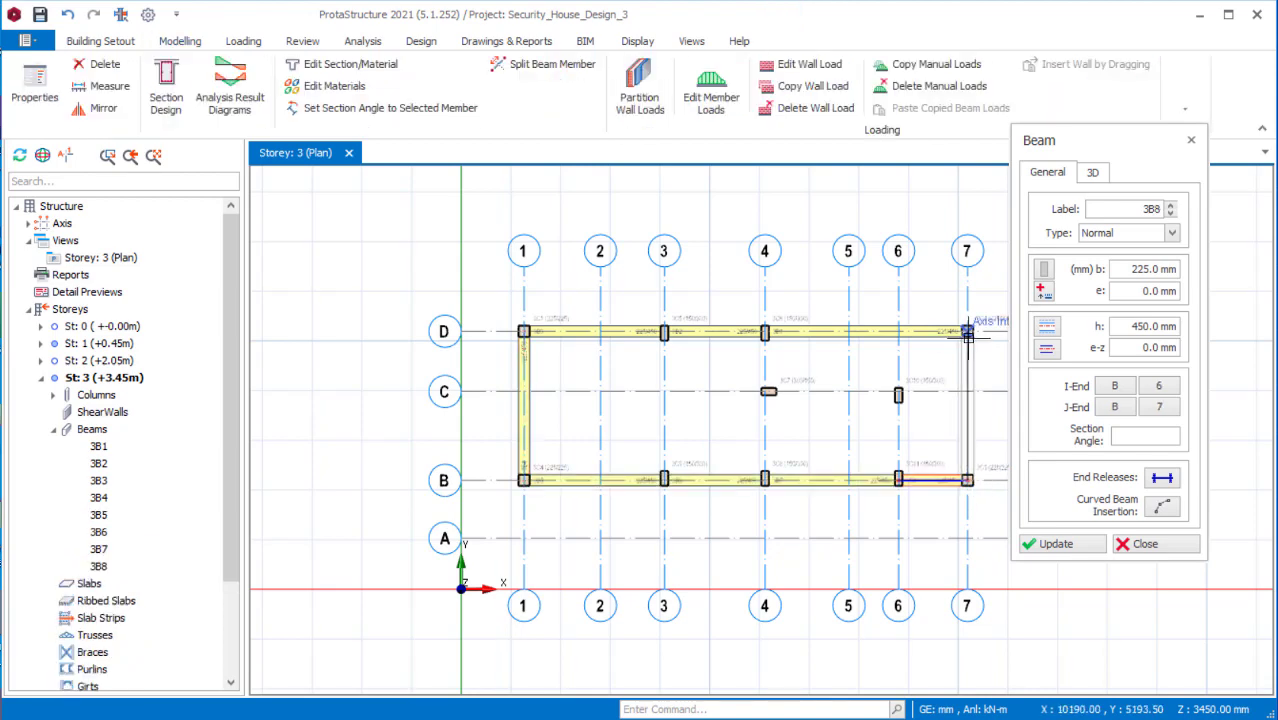
pyautogui.click(967, 331)
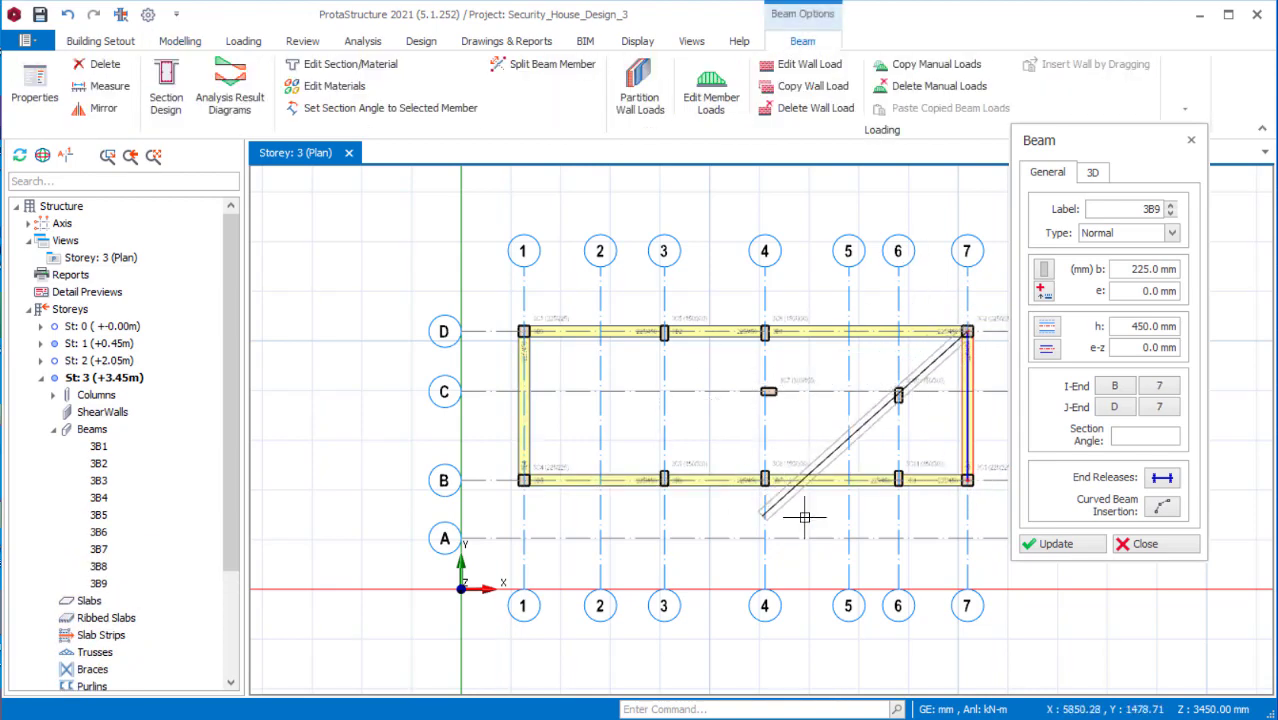
pyautogui.press('Escape')
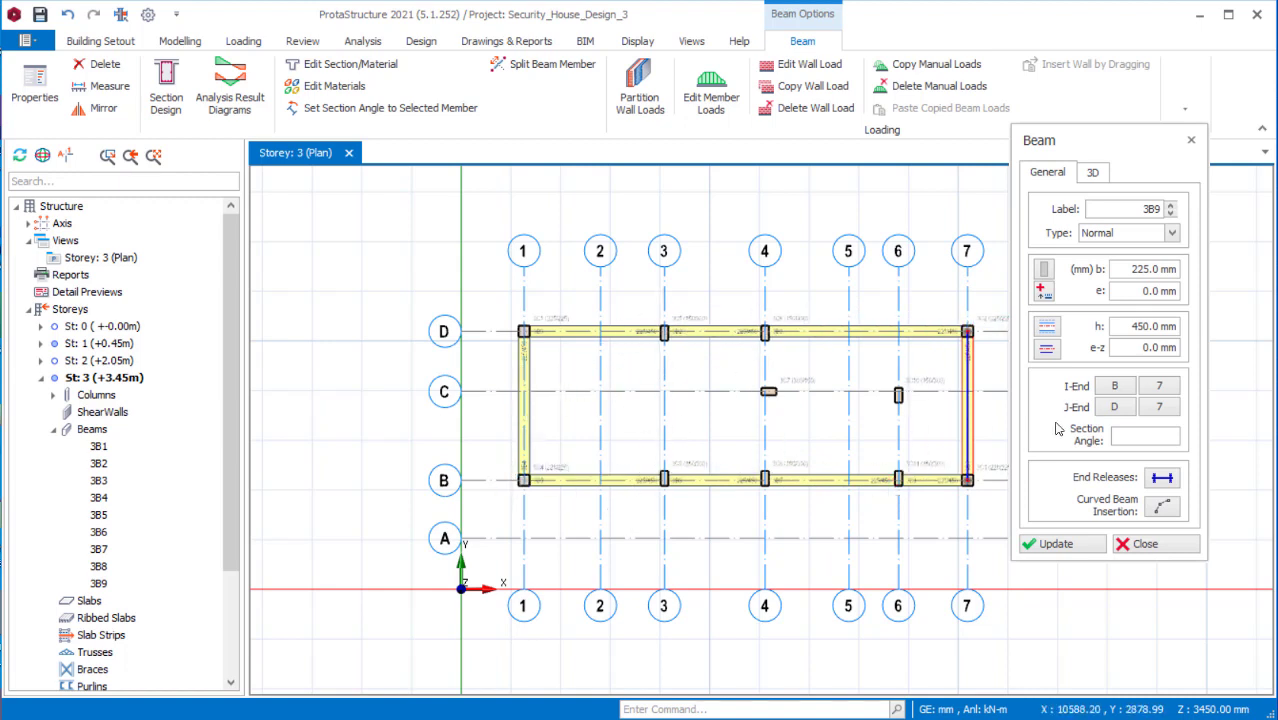
# Set the beam width b to 150 mm and insert beams along axes 3 and 4 from axis D to axis B.
pyautogui.scroll(3, 756, 320)
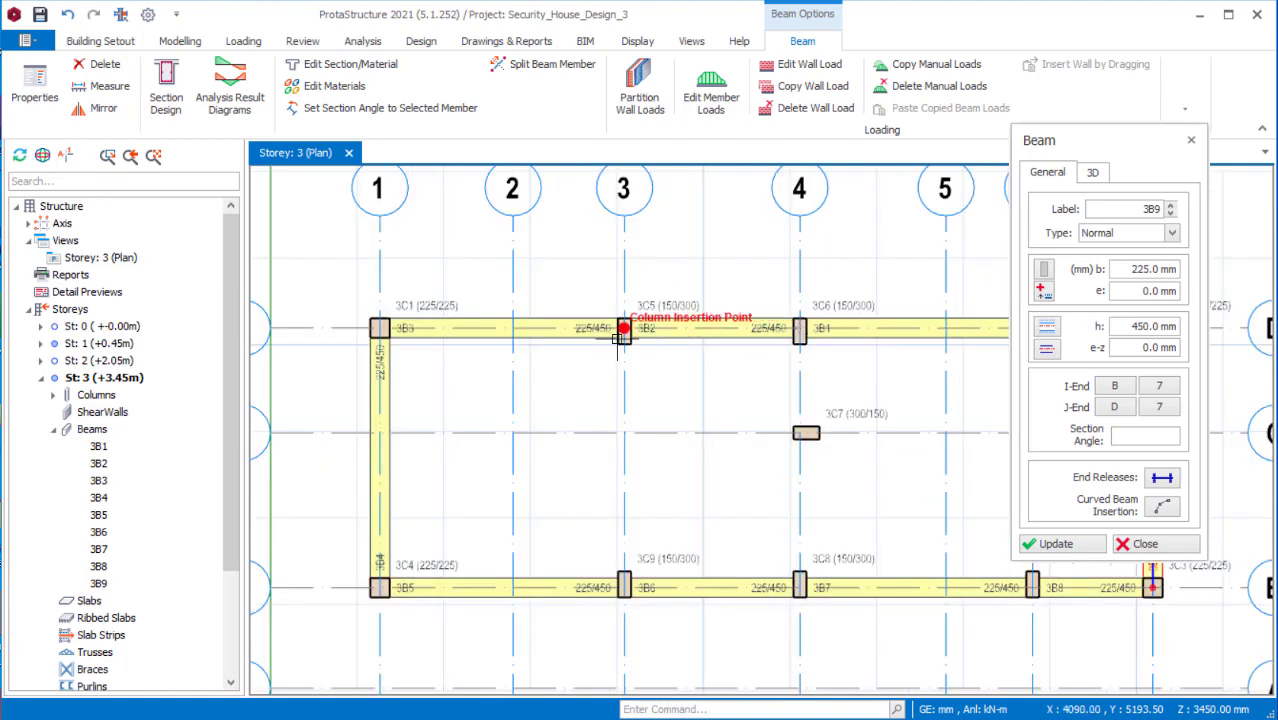
pyautogui.scroll(-4, 727, 243)
pyautogui.scroll(2, 797, 300)
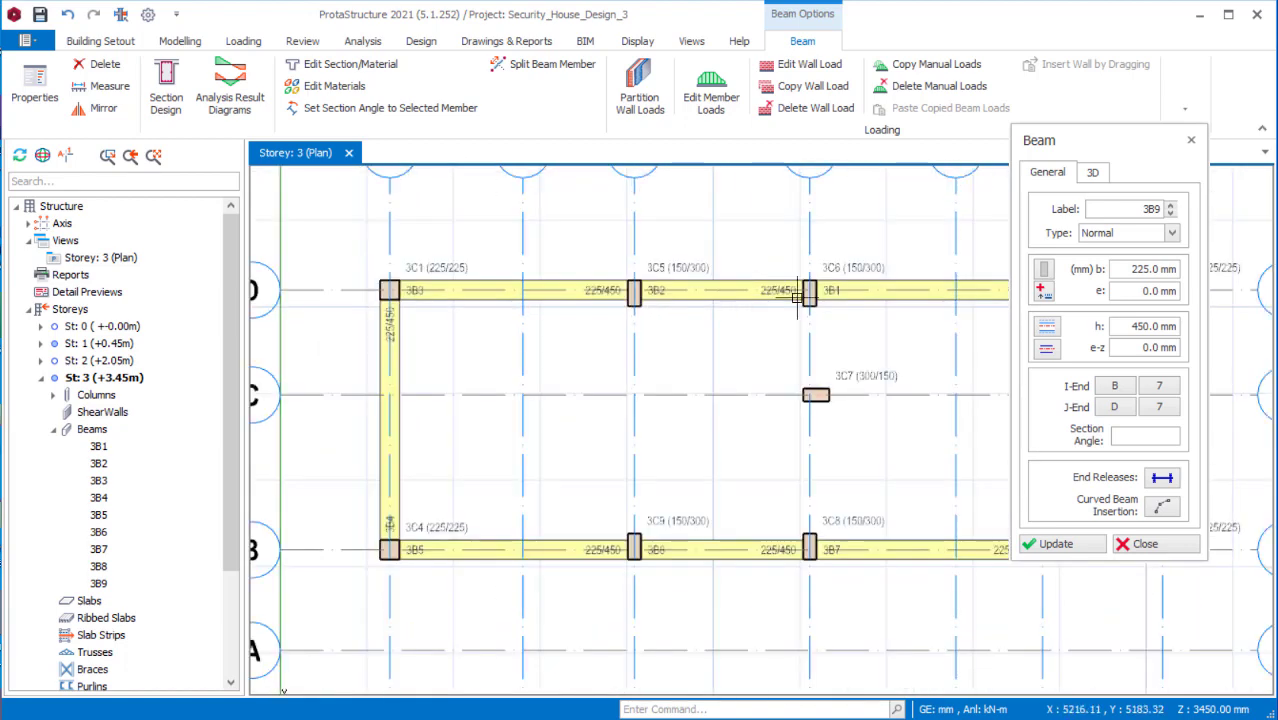
pyautogui.doubleClick(1145, 268)
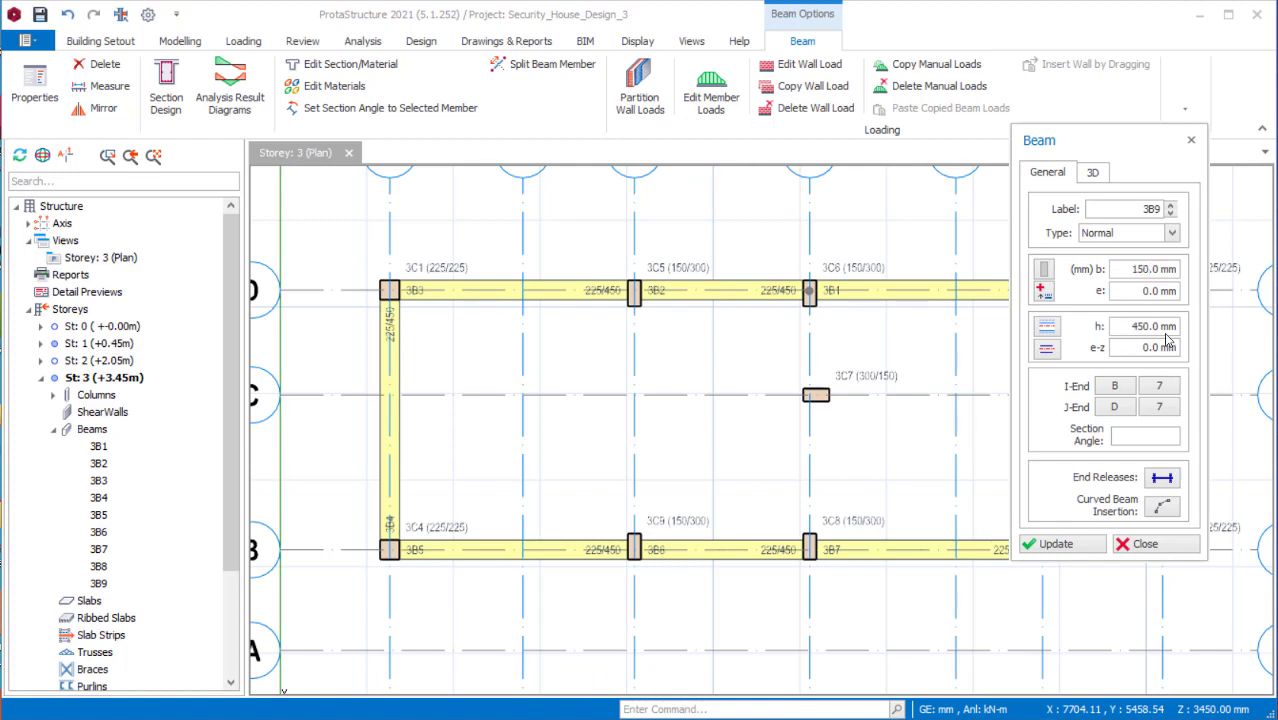
pyautogui.click(634, 291)
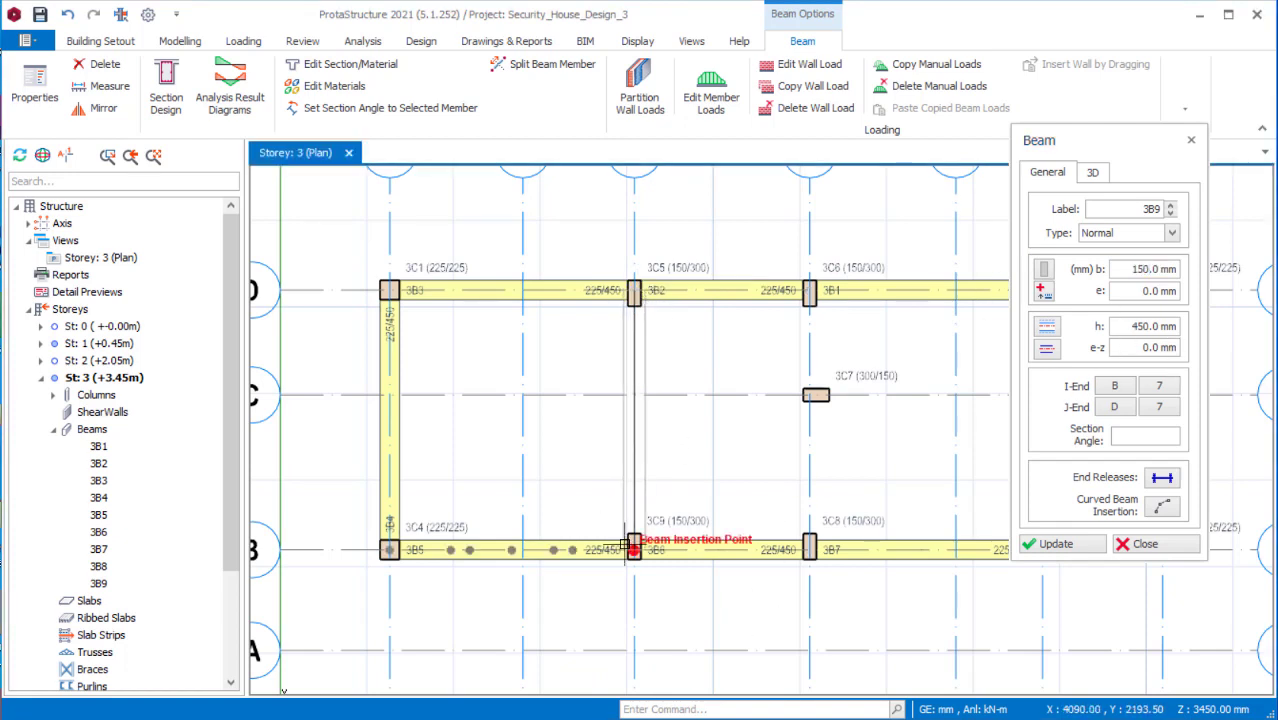
pyautogui.click(629, 548)
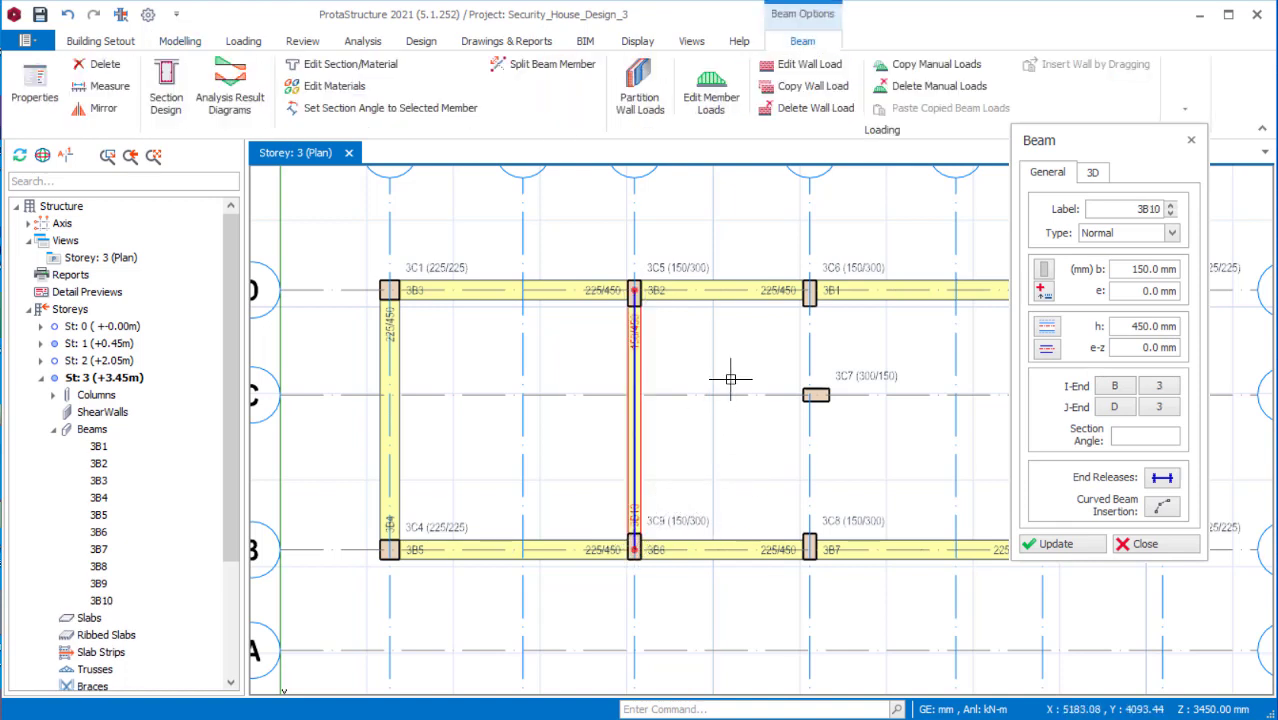
pyautogui.click(810, 291)
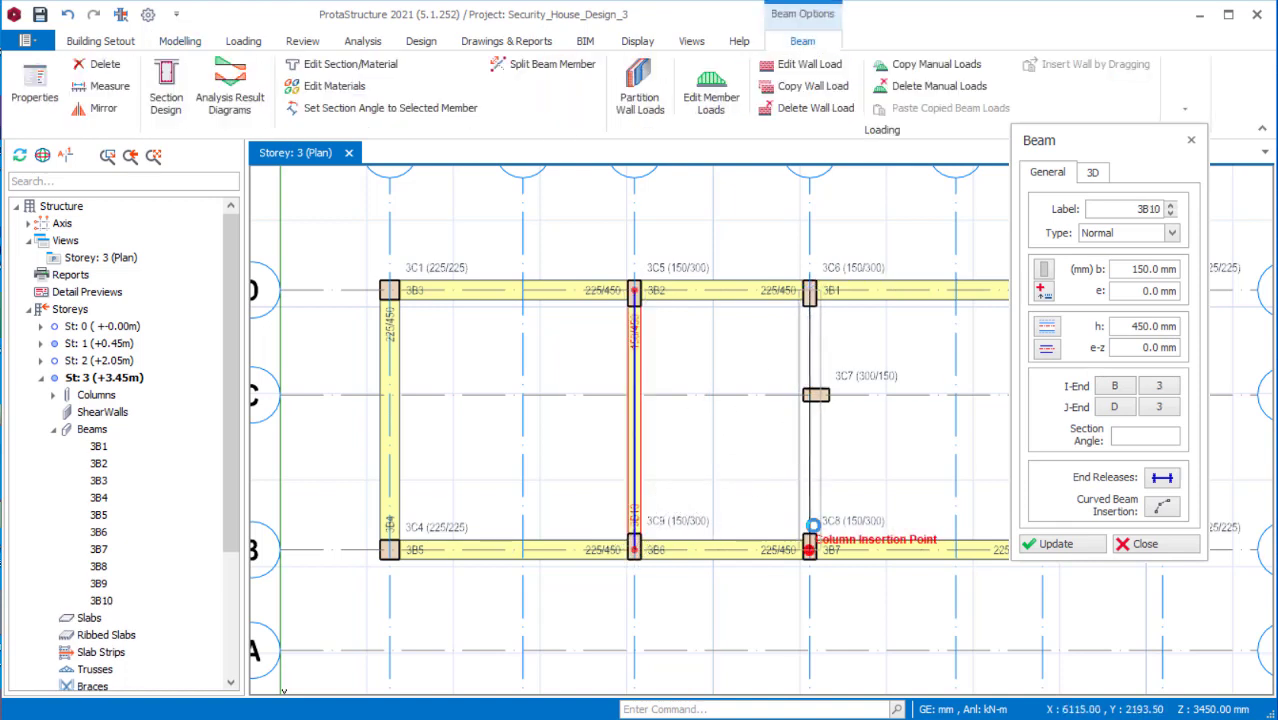
pyautogui.click(810, 548)
pyautogui.scroll(-5, 613, 388)
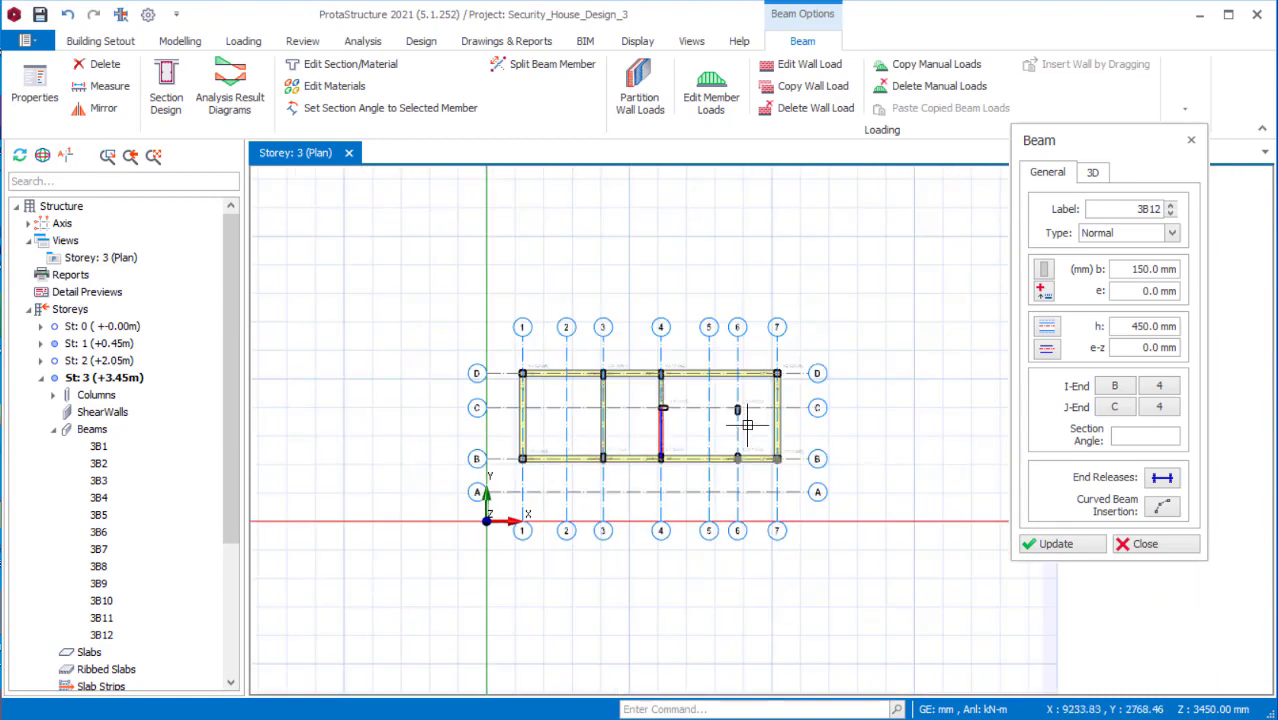
# Insert 150/450 mm storey 3 beams along axis C from axis 4 to 6 and along axis 6 from C to B.
pyautogui.scroll(2, 745, 420)
pyautogui.scroll(3, 580, 430)
pyautogui.click(608, 370)
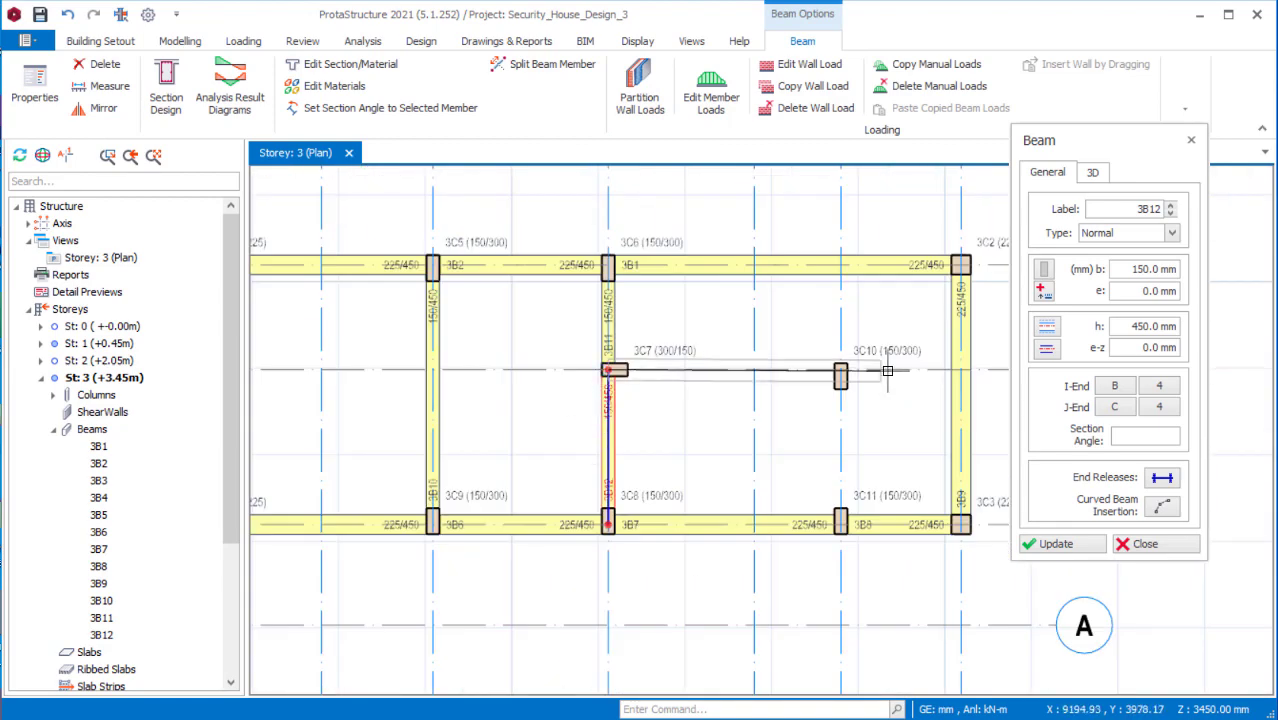
pyautogui.click(841, 370)
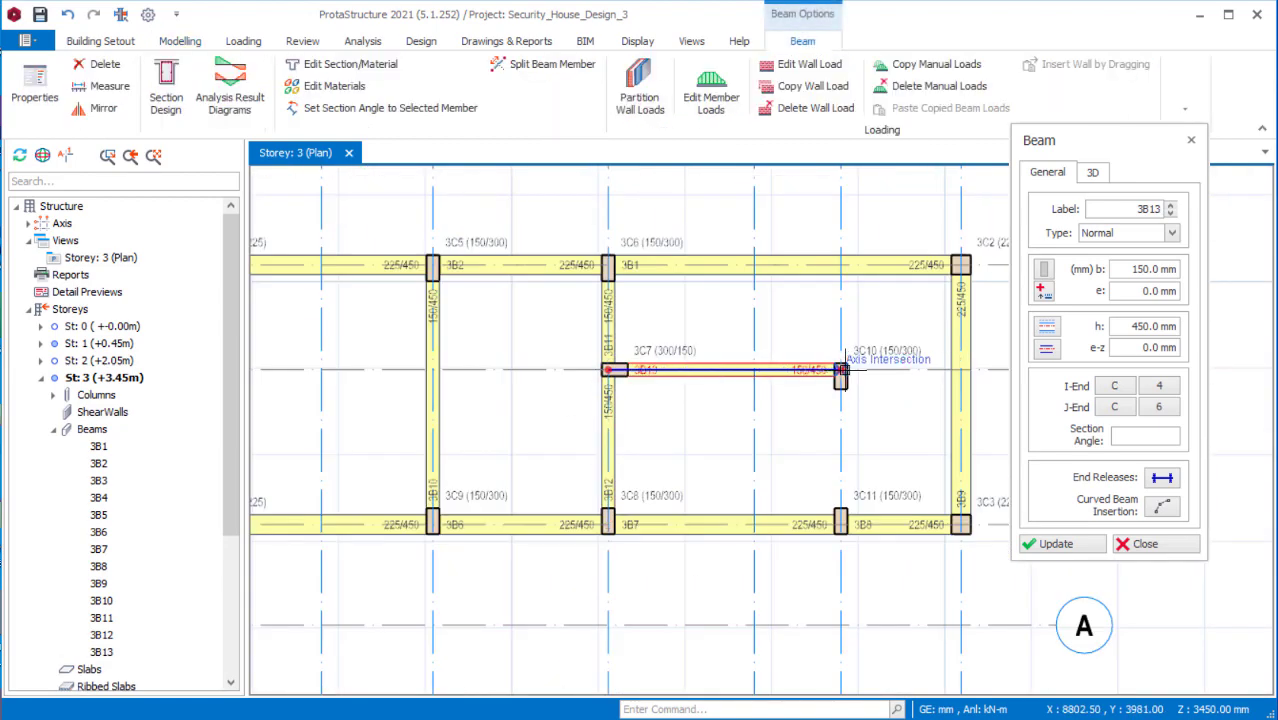
pyautogui.click(841, 524)
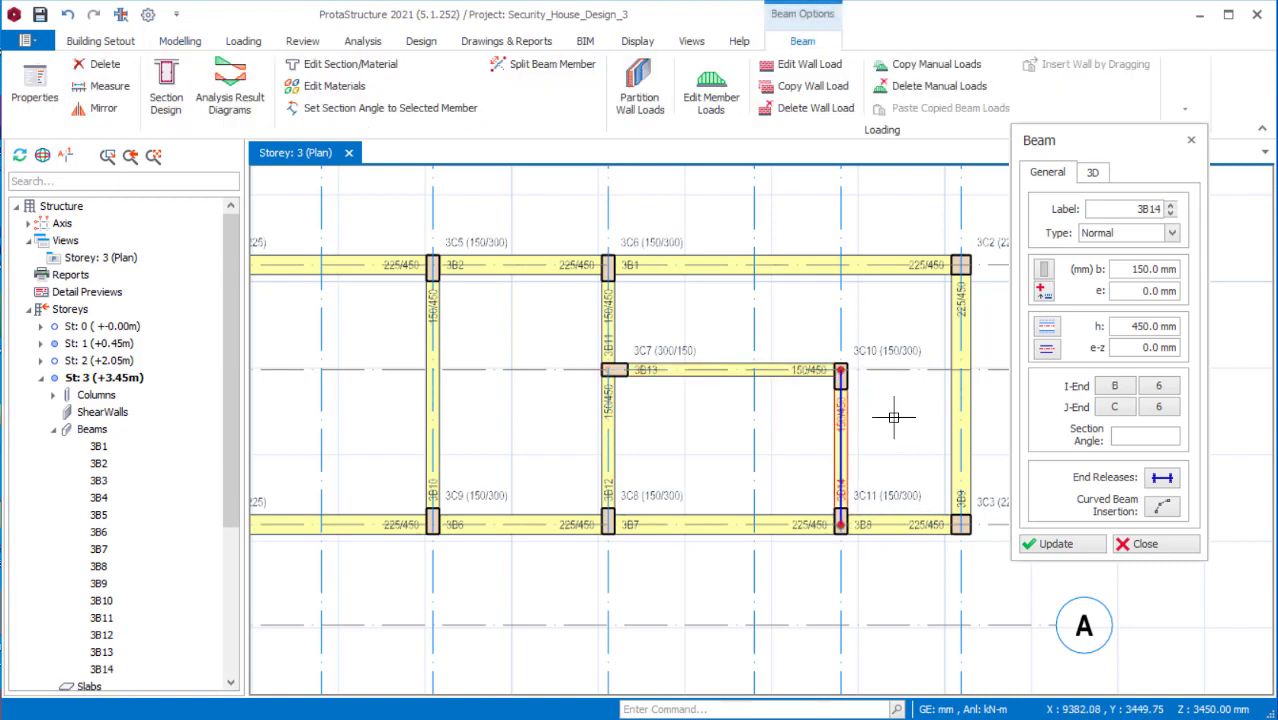
# Insert a 150/450 mm beam along axis 5 from the axis D beam to the axis C beam and end the beam chain.
pyautogui.scroll(1, 896, 296)
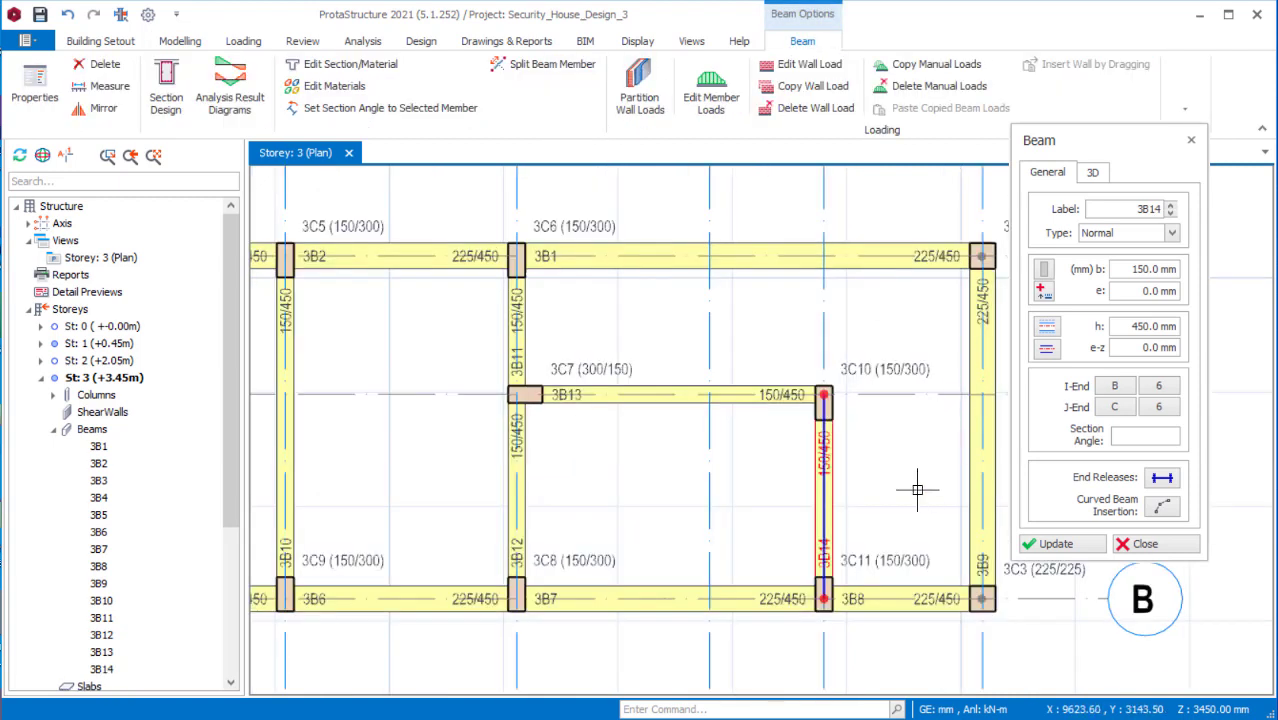
pyautogui.click(709, 256)
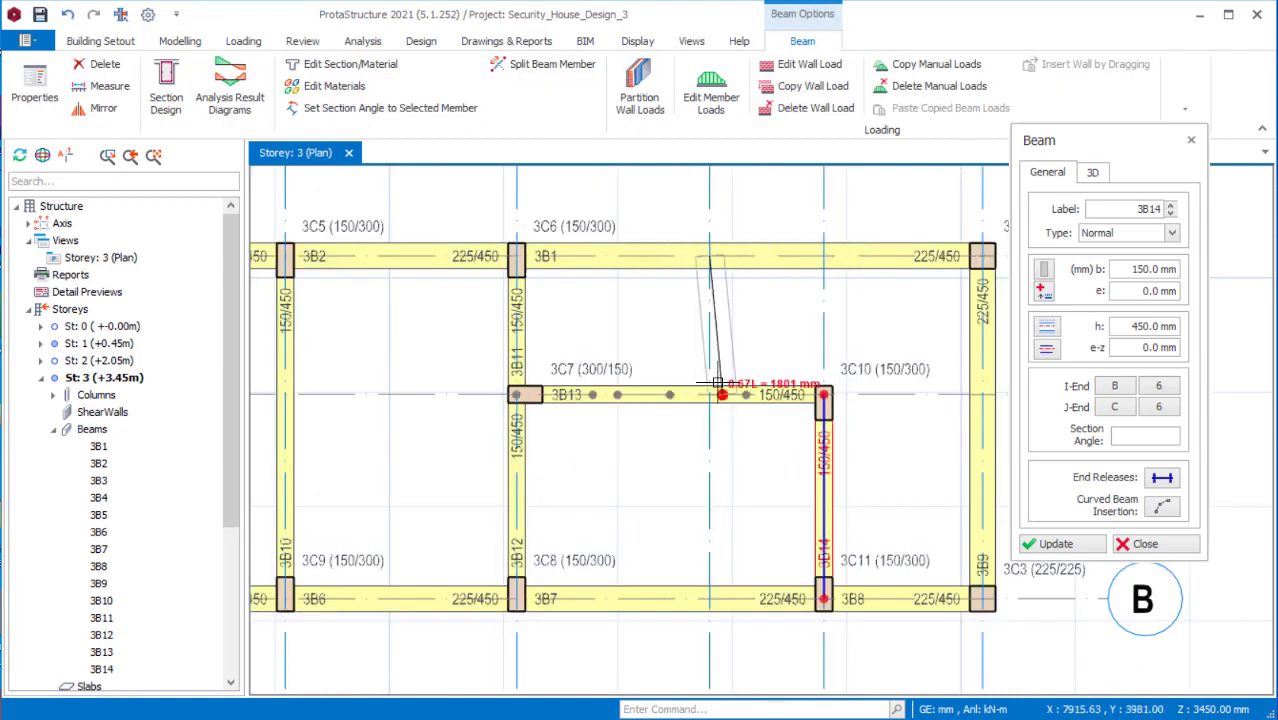
pyautogui.click(709, 394)
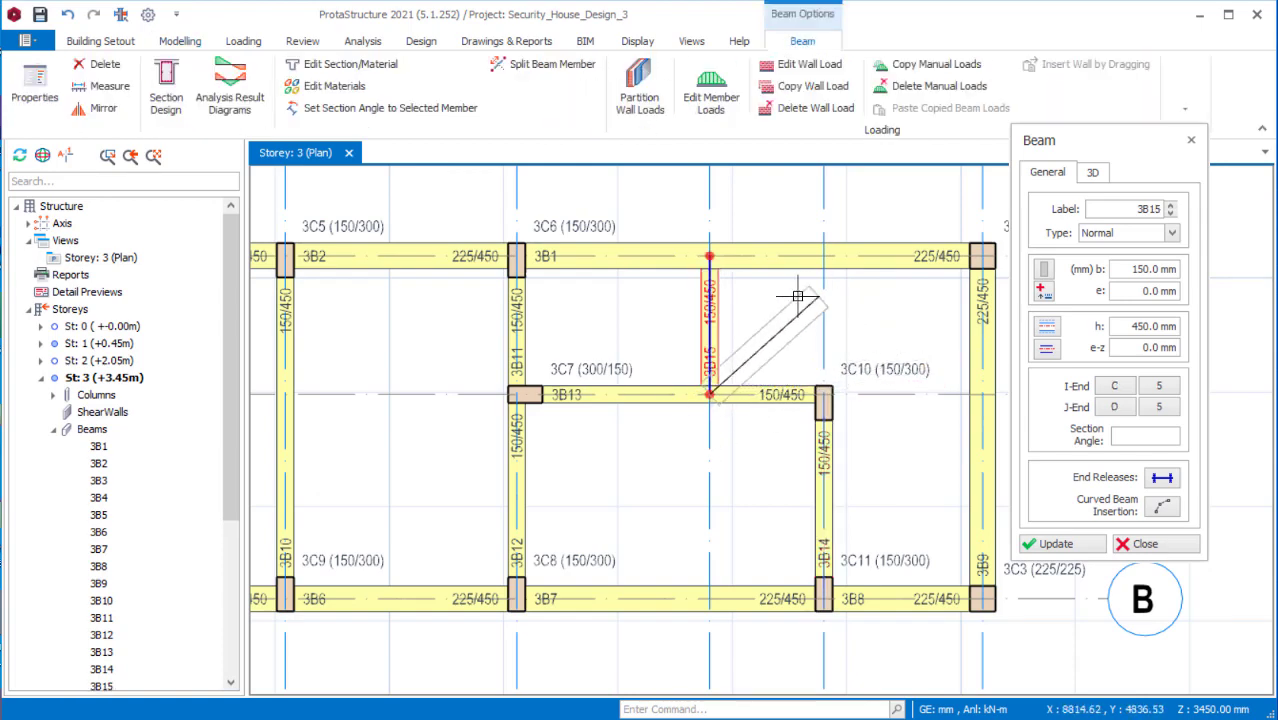
pyautogui.press('Escape')
pyautogui.scroll(-2, 768, 335)
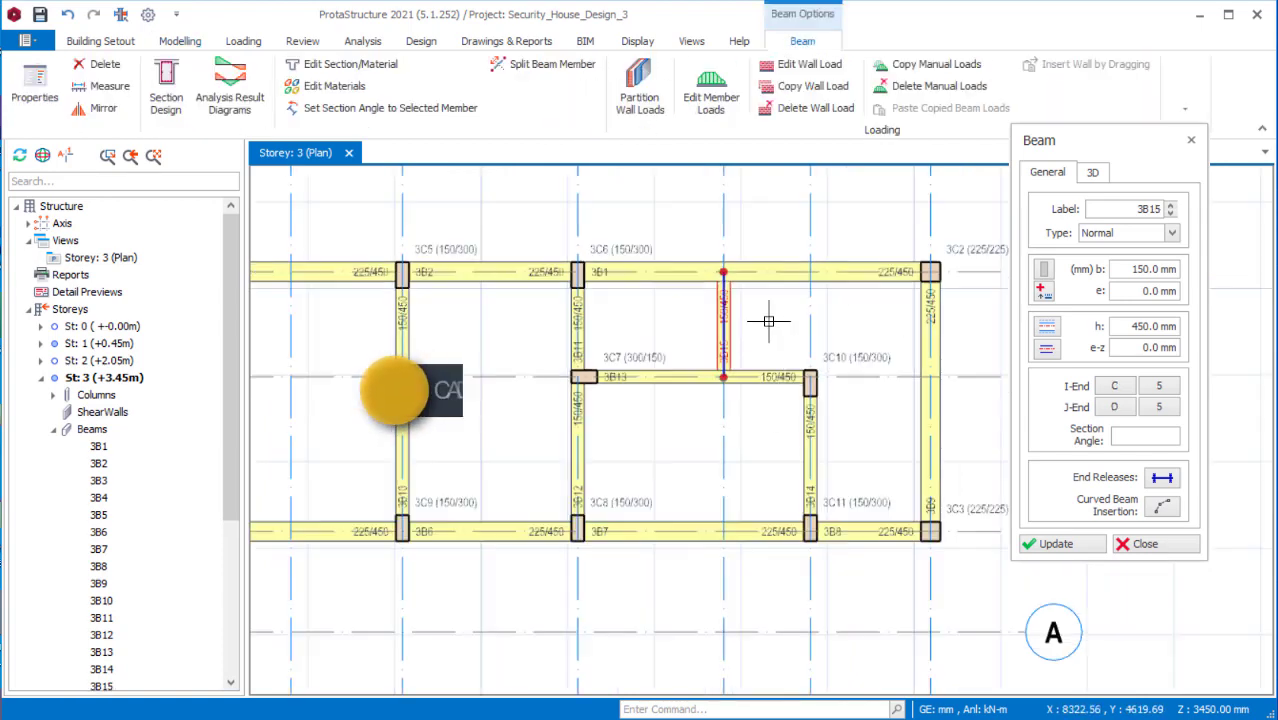
# Insert a 150/450 mm cantilever beam along axis 3 from the column on axis B out to axis A.
pyautogui.scroll(-2, 790, 460)
pyautogui.scroll(1, 757, 363)
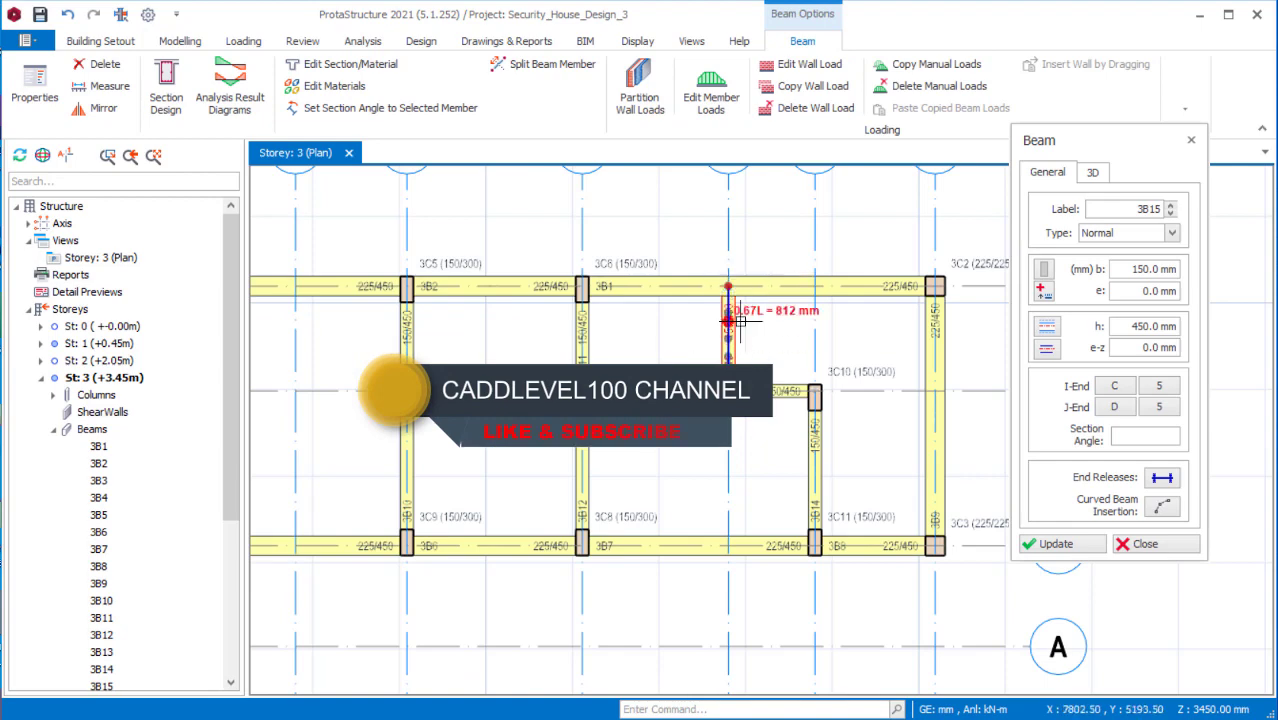
pyautogui.scroll(-1, 827, 362)
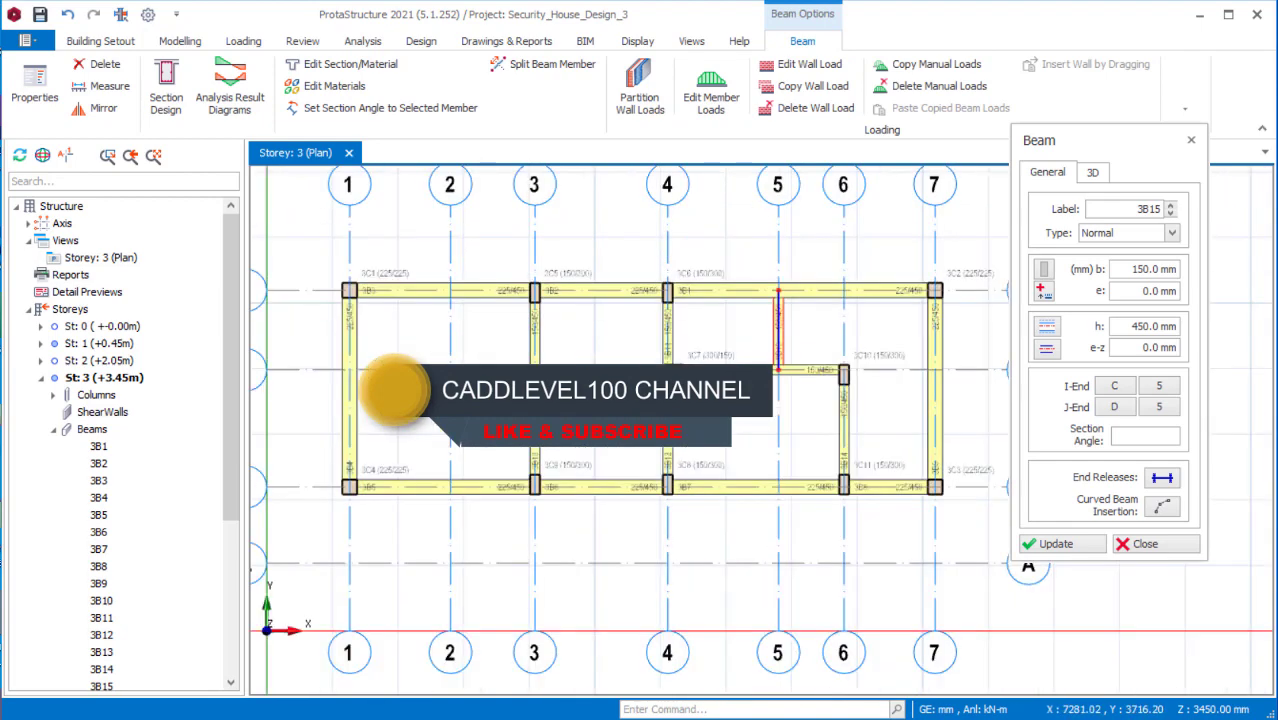
pyautogui.scroll(1, 835, 370)
pyautogui.scroll(-1, 800, 390)
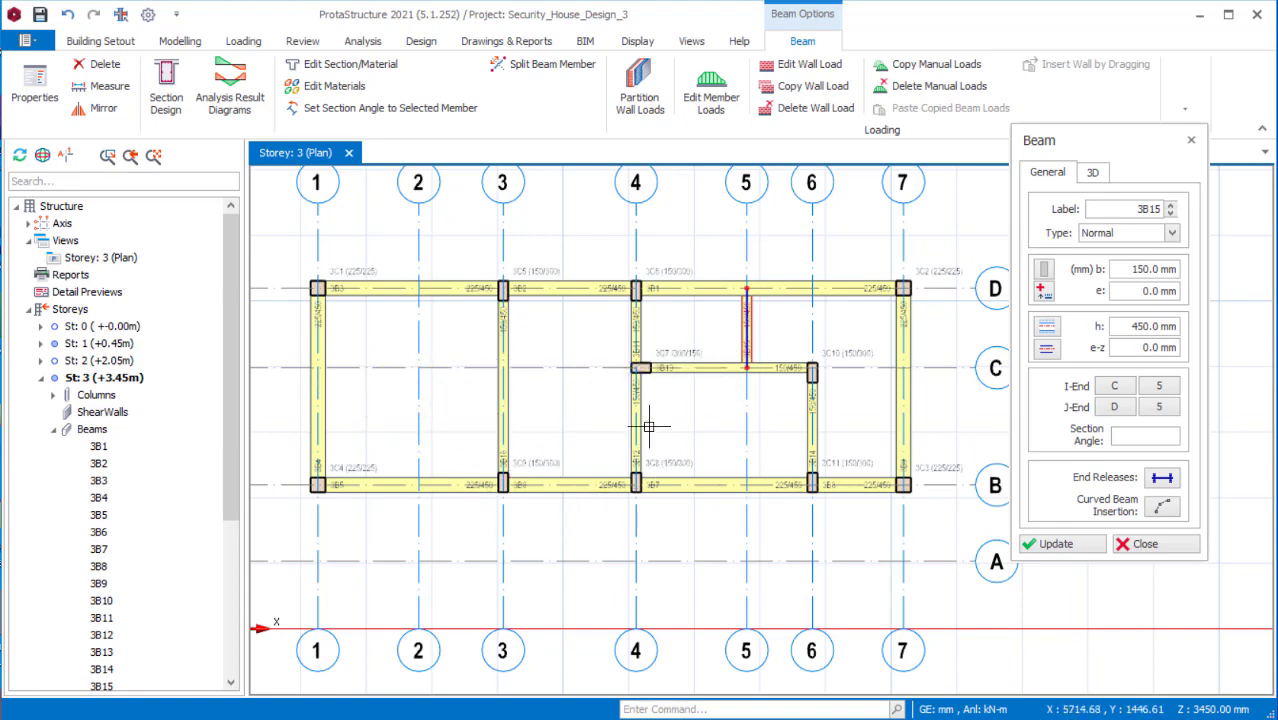
pyautogui.scroll(-1, 649, 427)
pyautogui.scroll(1, 813, 545)
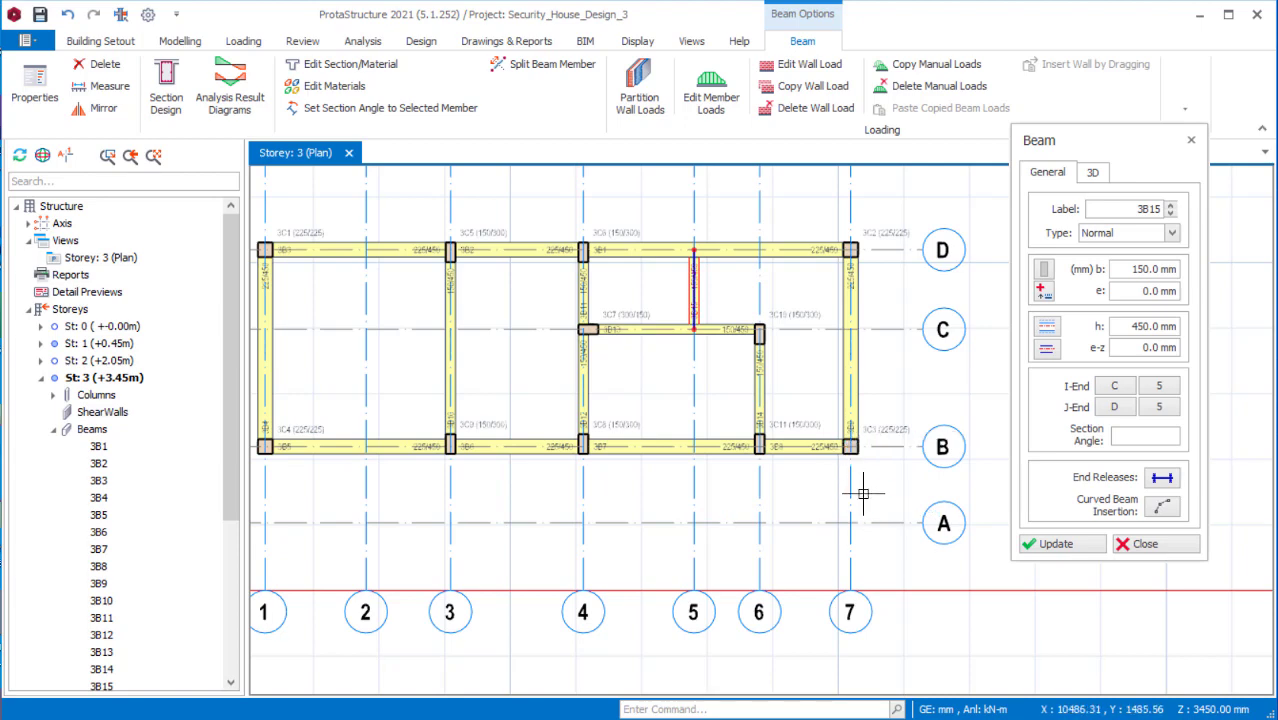
pyautogui.click(450, 446)
pyautogui.click(450, 525)
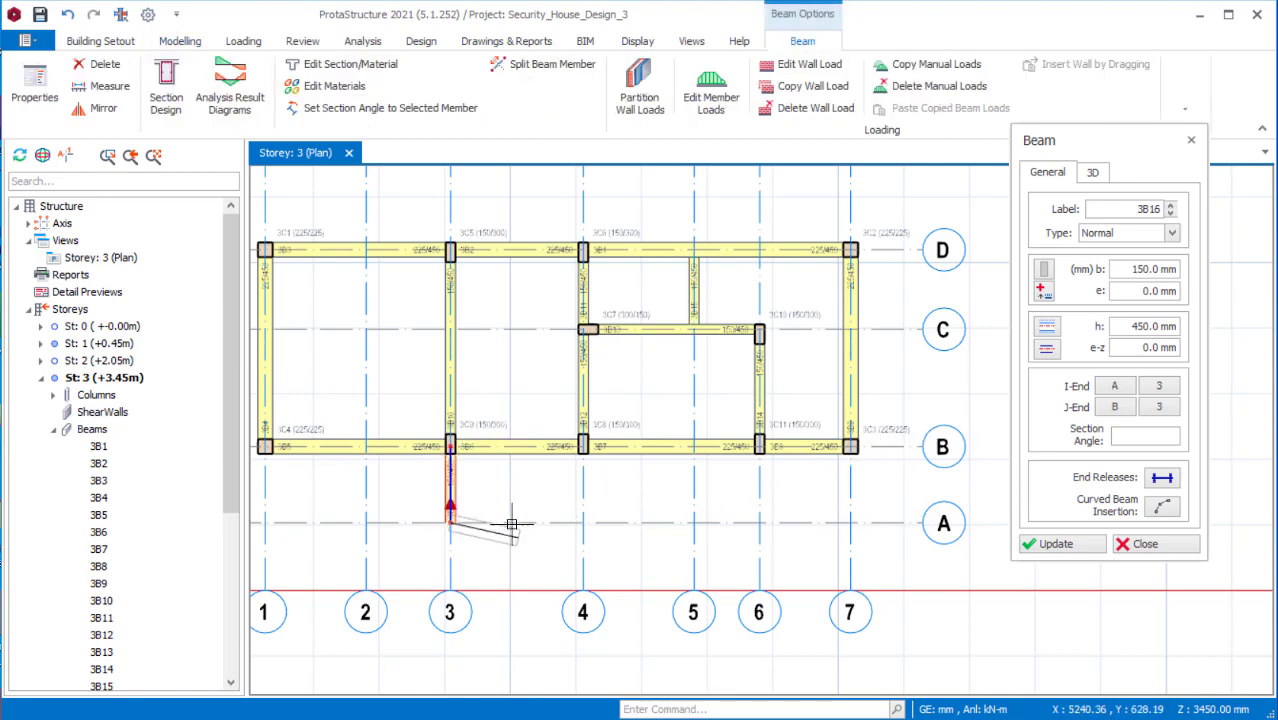
pyautogui.scroll(5, 480, 520)
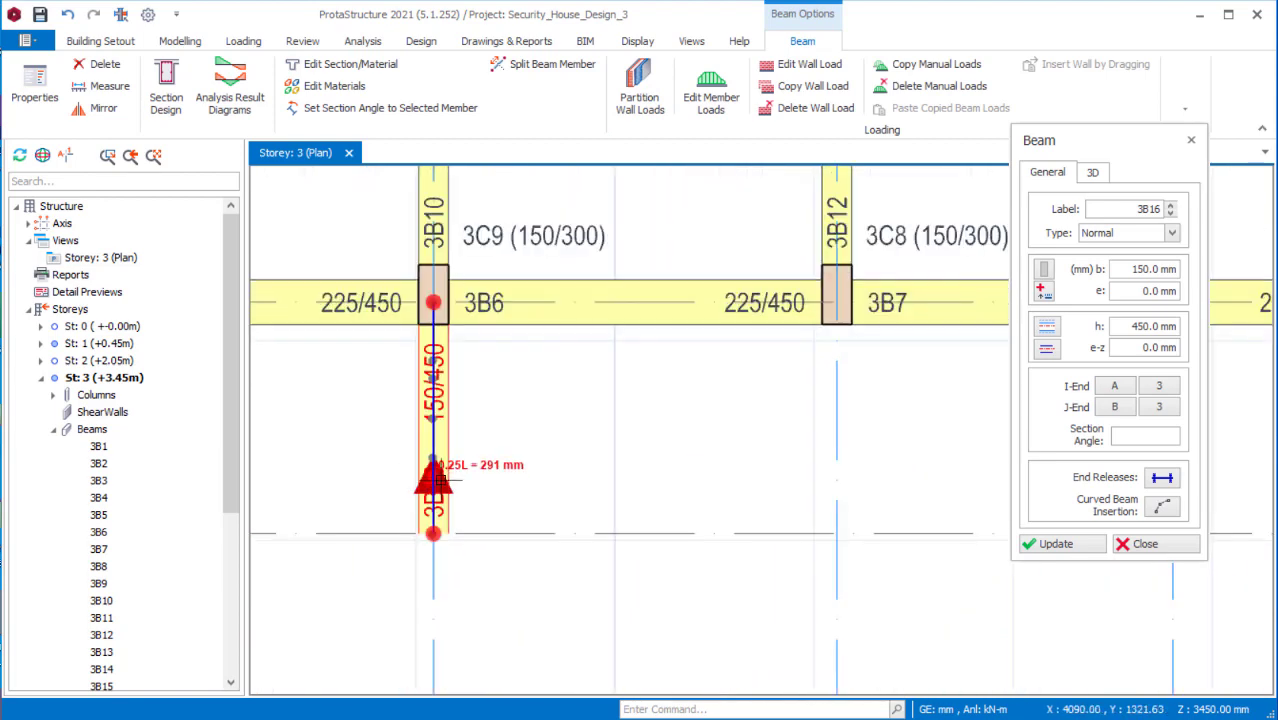
pyautogui.scroll(-6, 435, 482)
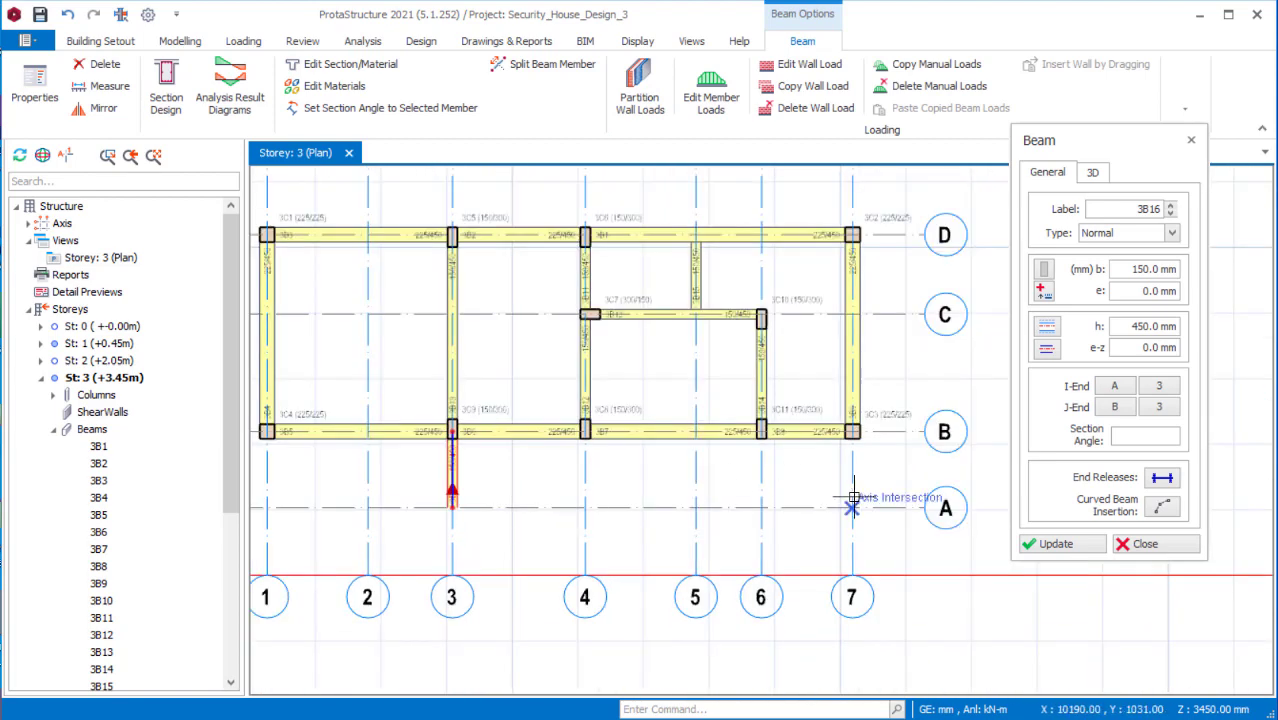
# Add a 225 mm wide beam along axis 7 between axes B and A, and stop the chained placement.
pyautogui.scroll(3, 860, 440)
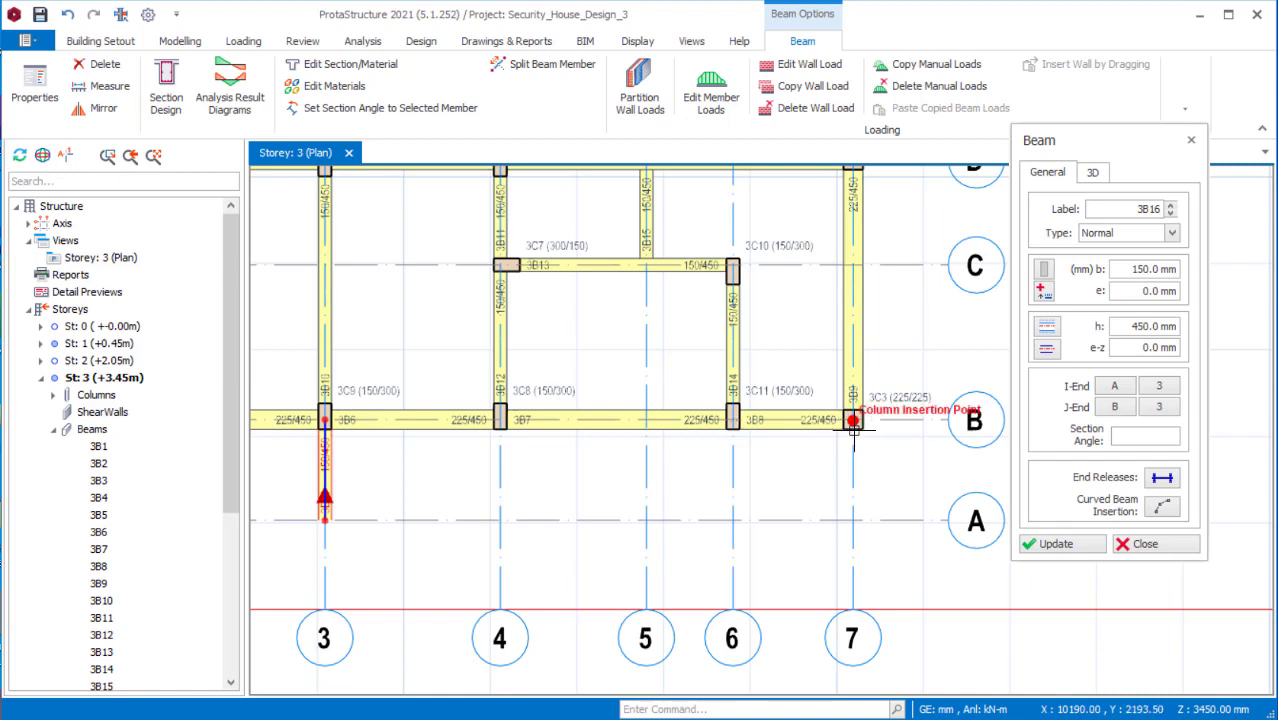
pyautogui.click(1135, 270)
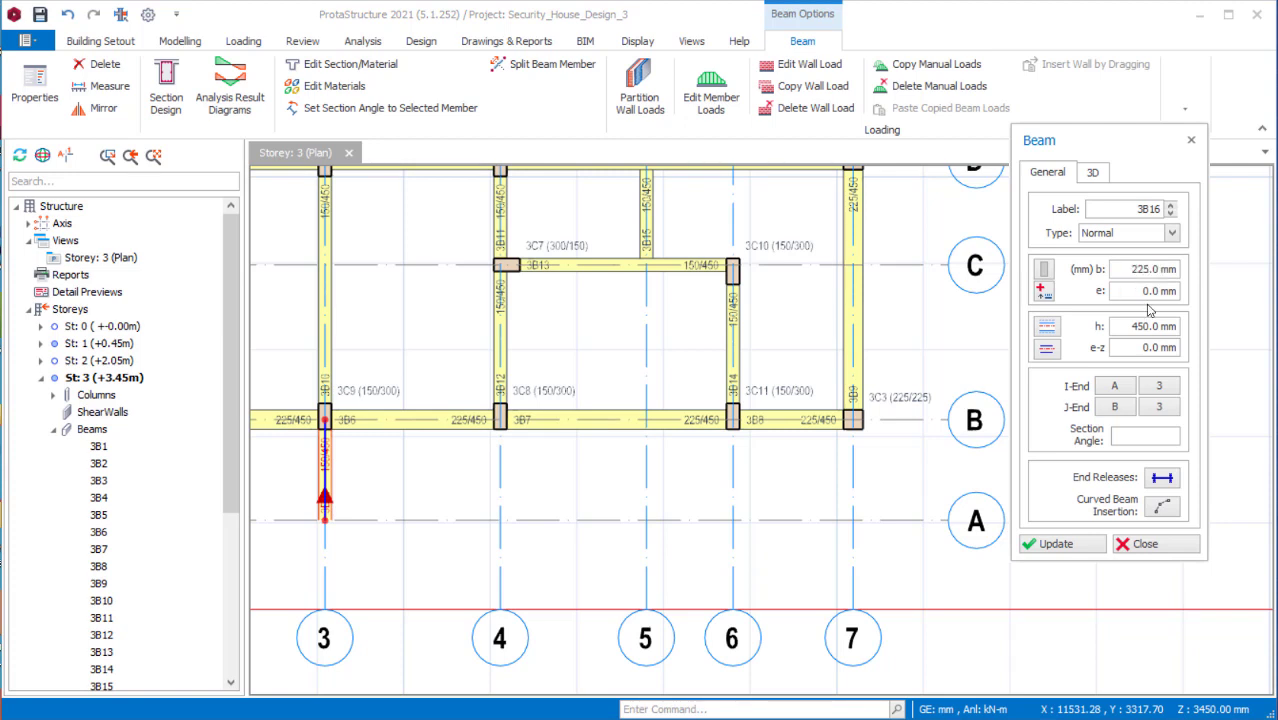
pyautogui.click(851, 420)
pyautogui.click(854, 588)
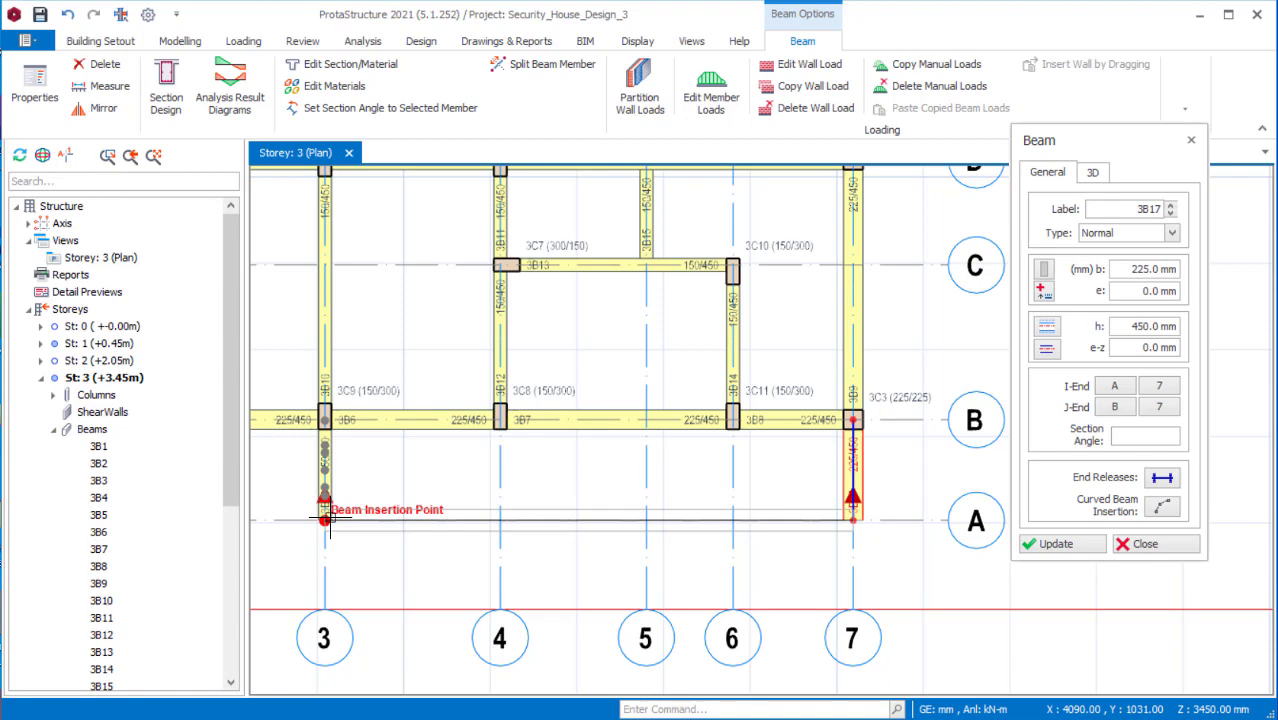
pyautogui.scroll(3, 335, 467)
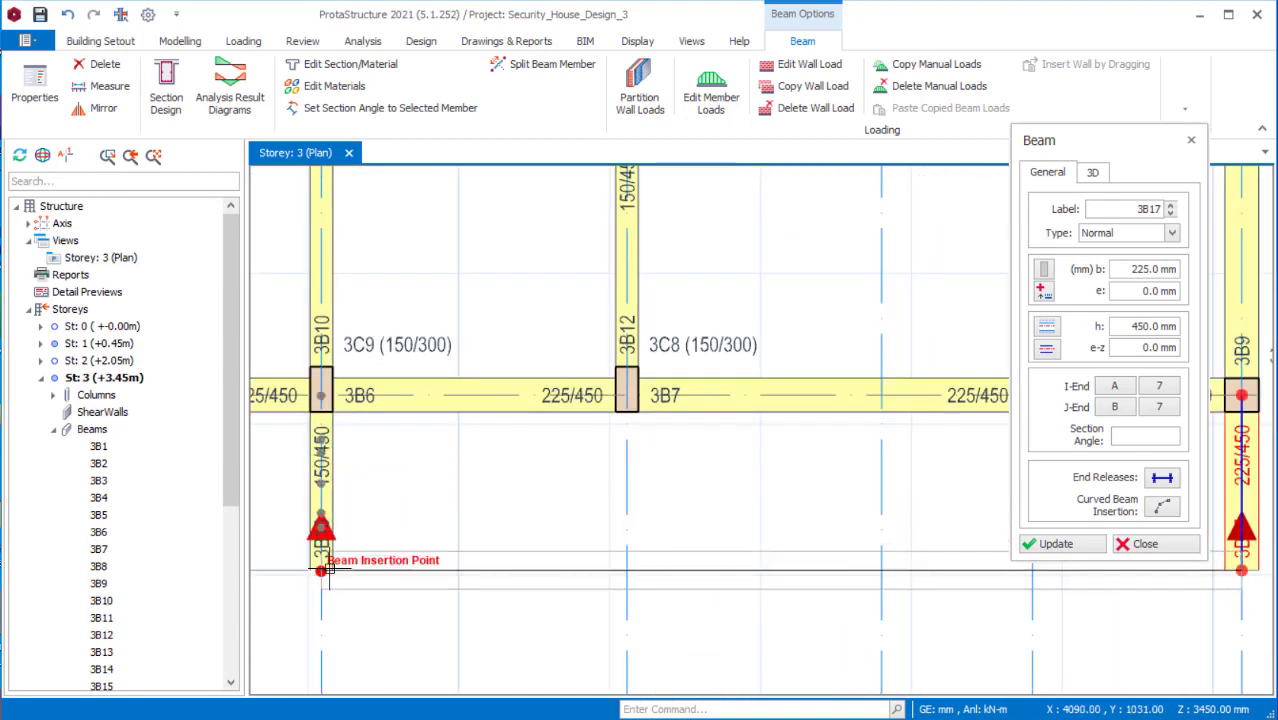
pyautogui.scroll(-1, 320, 550)
pyautogui.scroll(-2, 320, 550)
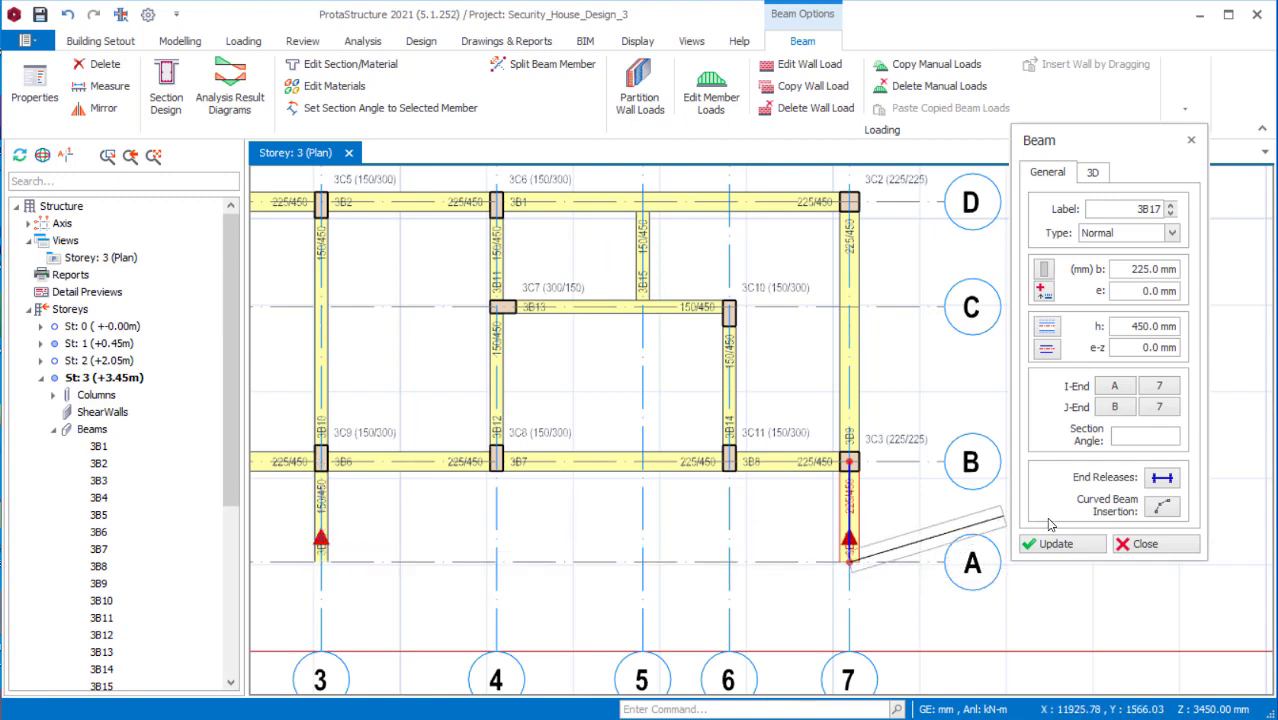
pyautogui.rightClick(902, 374)
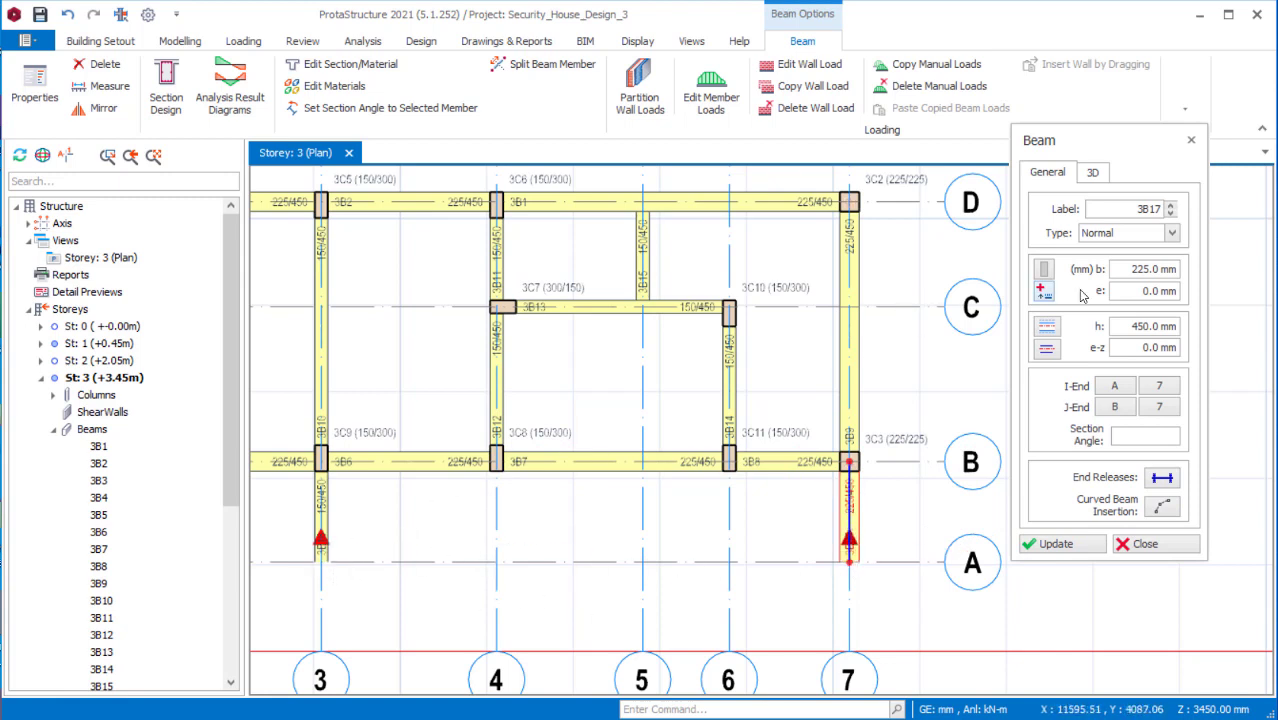
# Add 150 mm wide beams along axes 6 and 4, each running between axes B and A.
pyautogui.click(1138, 275)
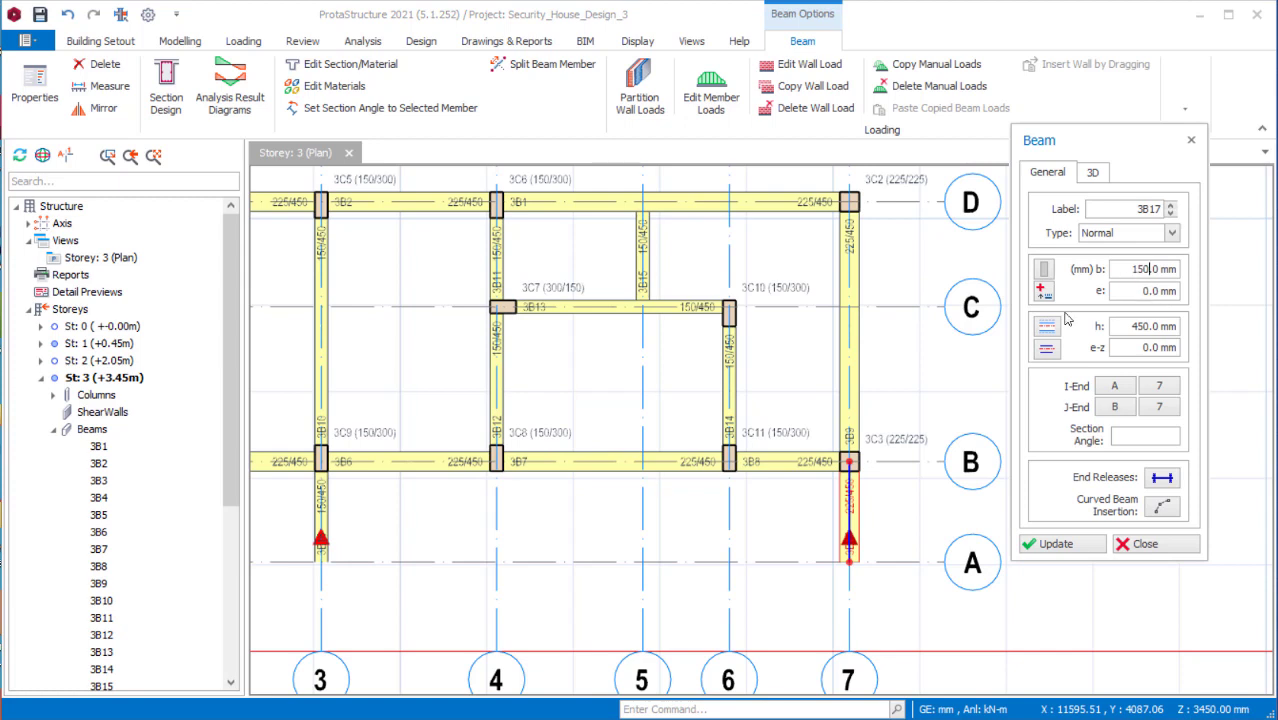
pyautogui.write('150')
pyautogui.click(730, 462)
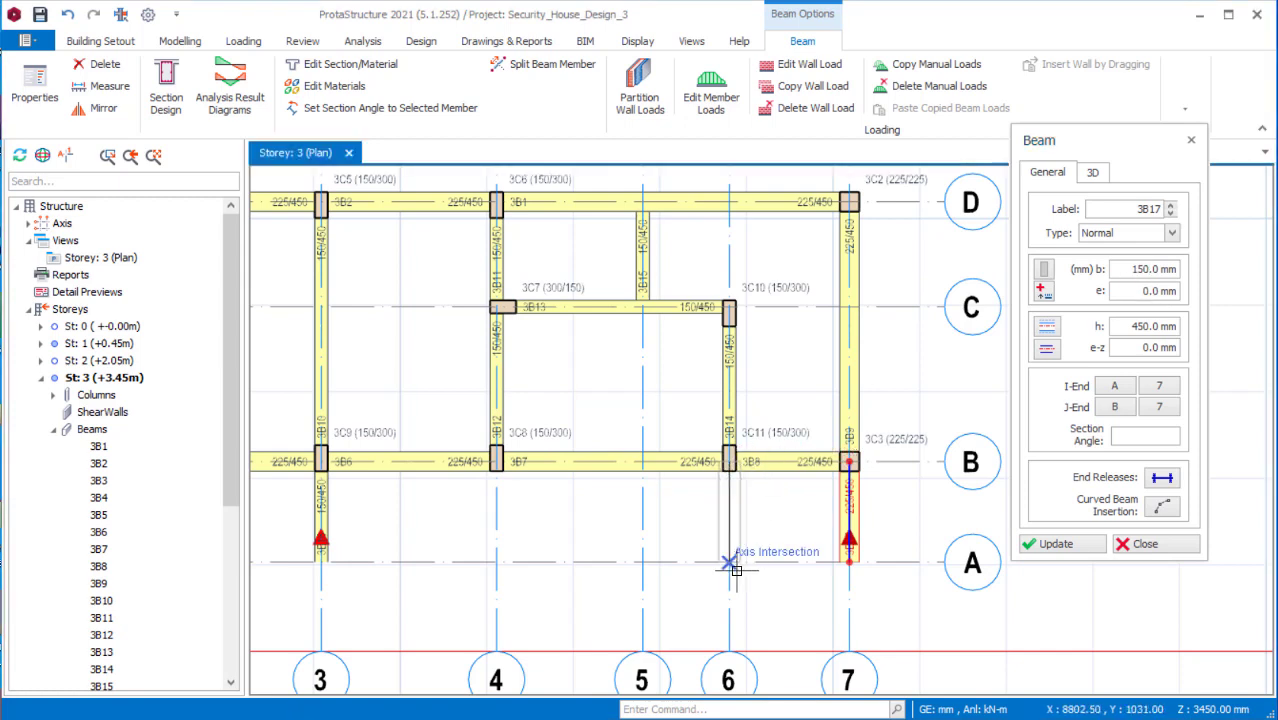
pyautogui.click(740, 567)
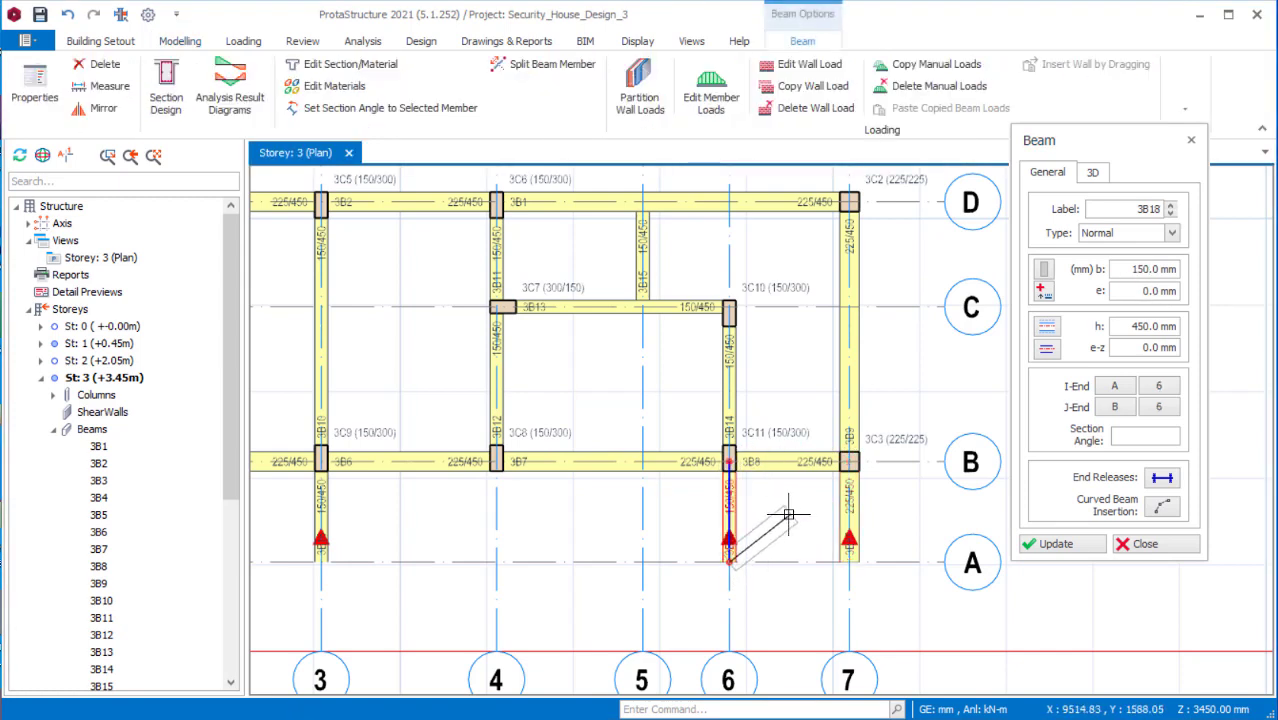
pyautogui.click(497, 461)
pyautogui.click(496, 562)
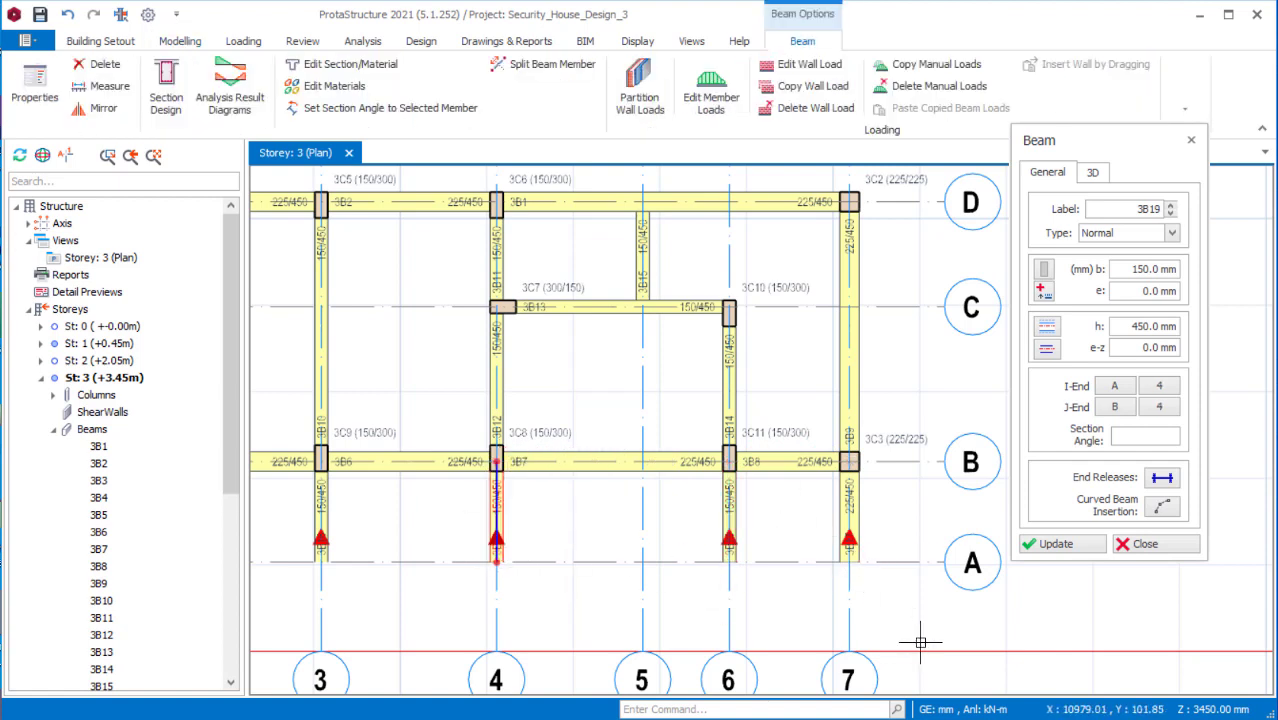
# Add chained 150 mm wide beams along axis A from axis 7 to 6, 6 to 4 and 4 to 3.
pyautogui.click(849, 562)
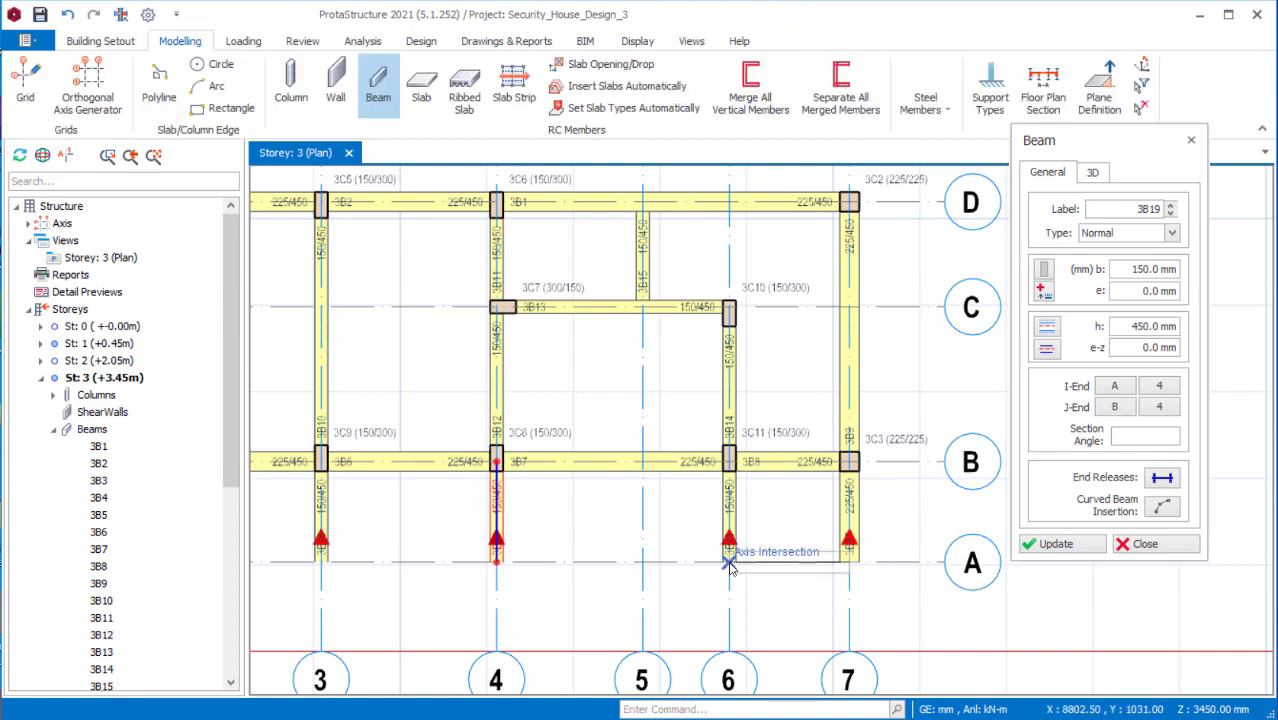
pyautogui.click(722, 584)
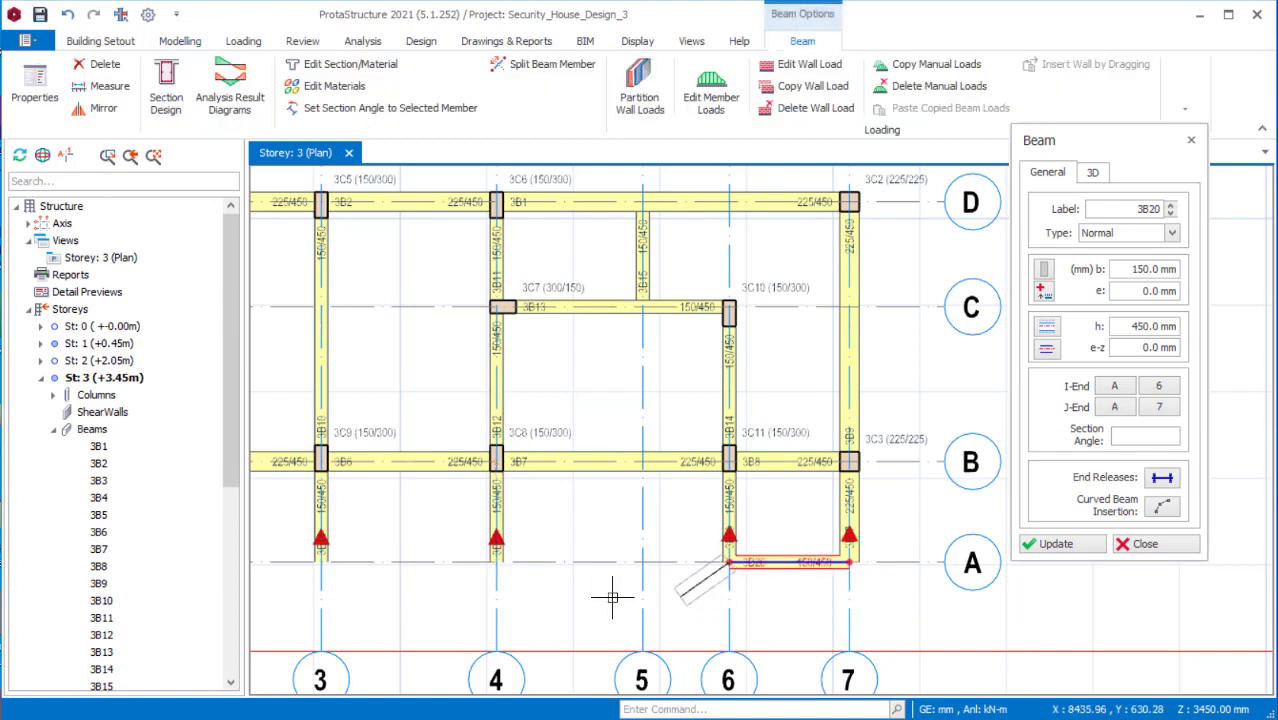
pyautogui.click(498, 560)
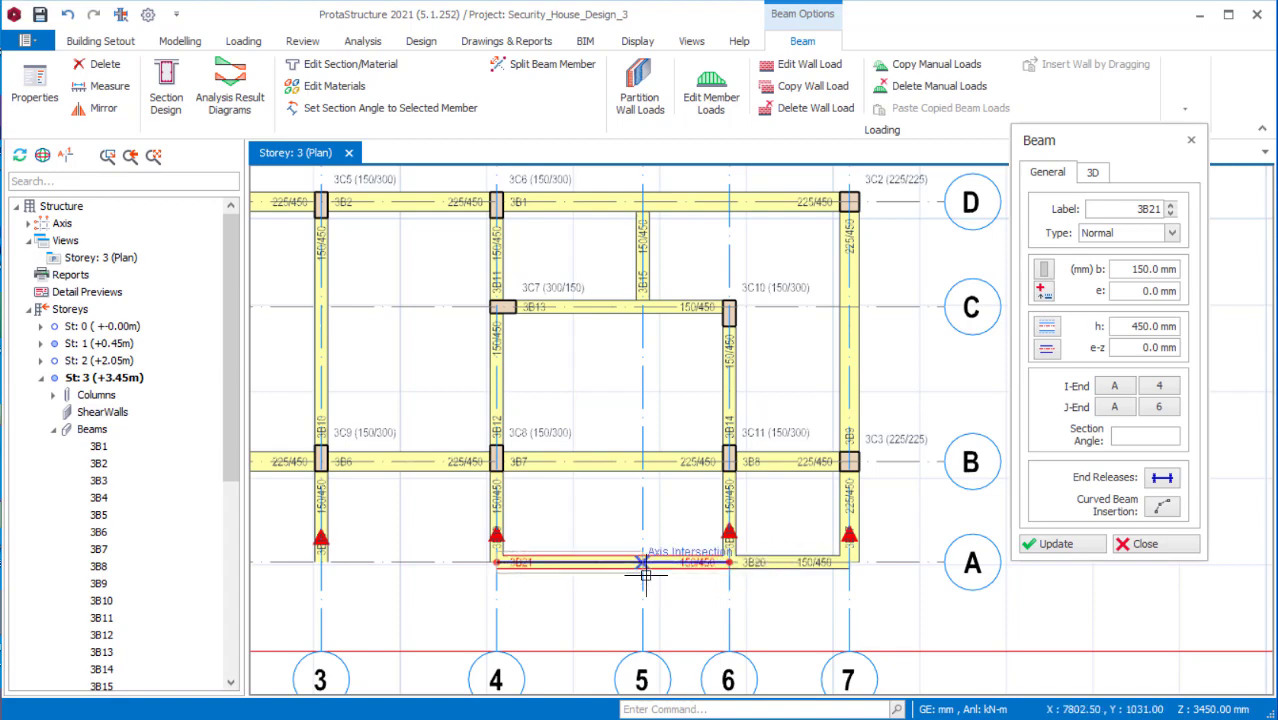
pyautogui.scroll(3, 660, 585)
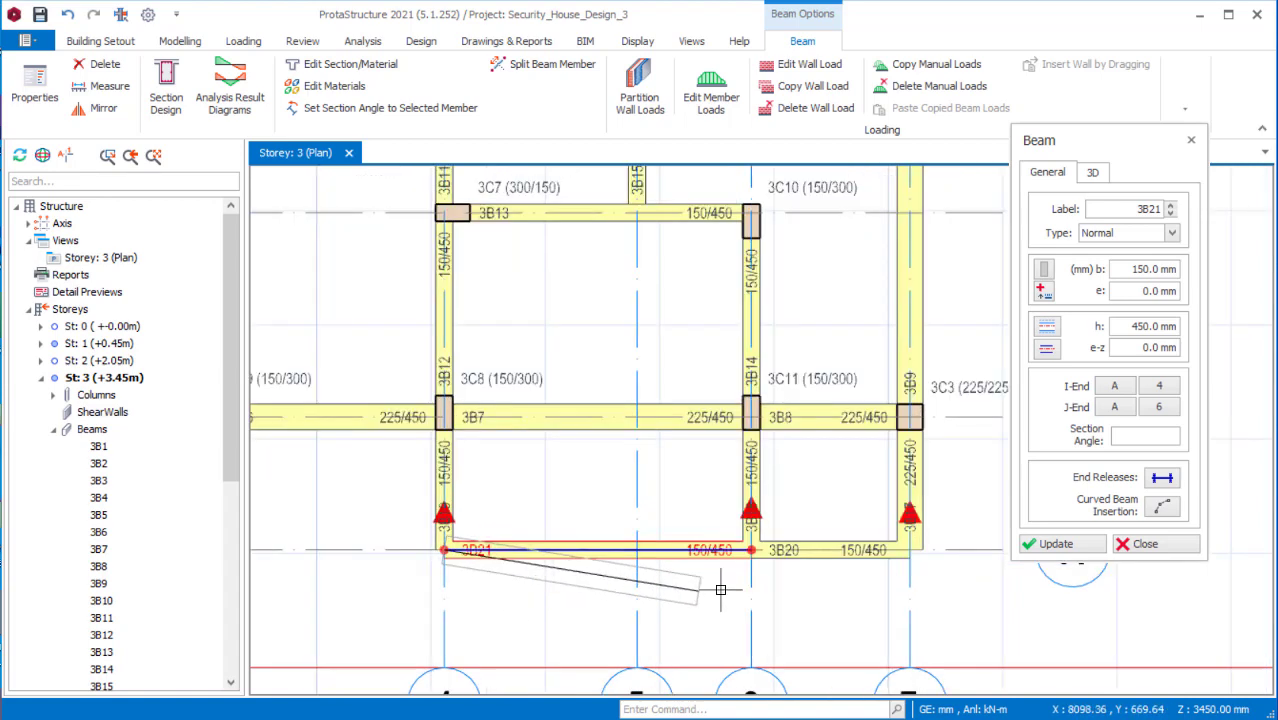
pyautogui.scroll(-3, 790, 552)
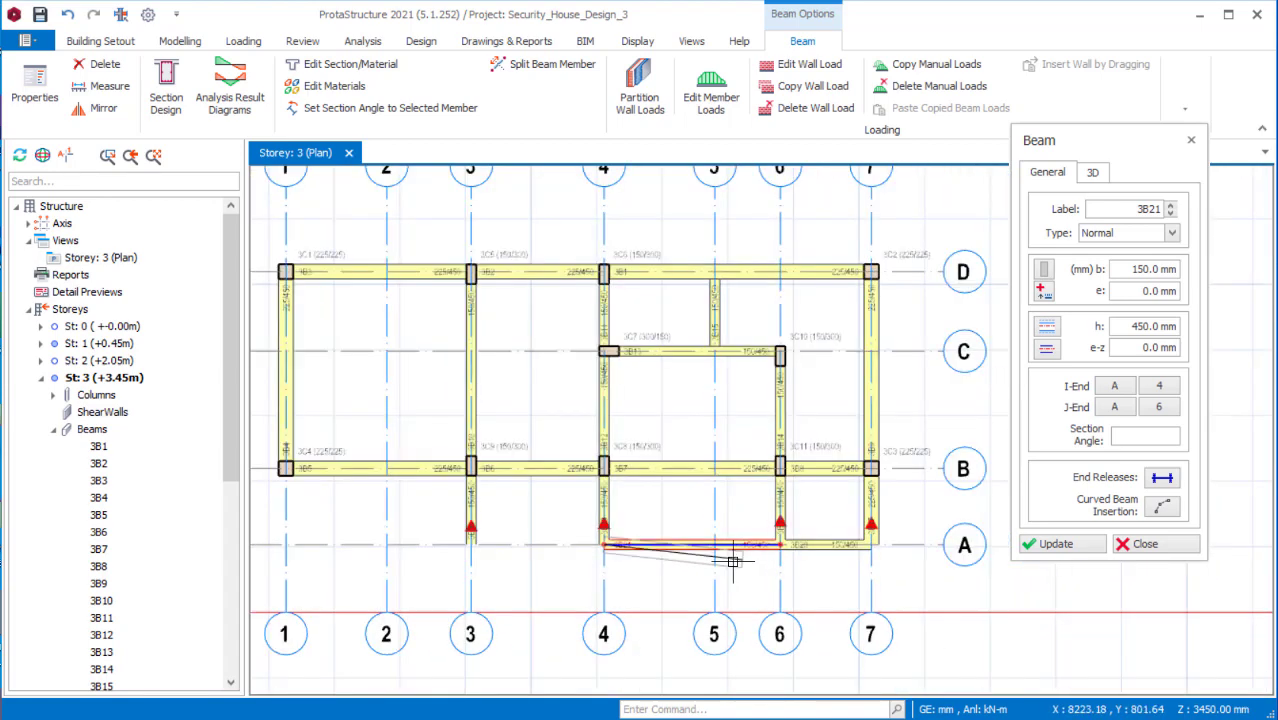
pyautogui.scroll(1, 579, 593)
pyautogui.click(524, 535)
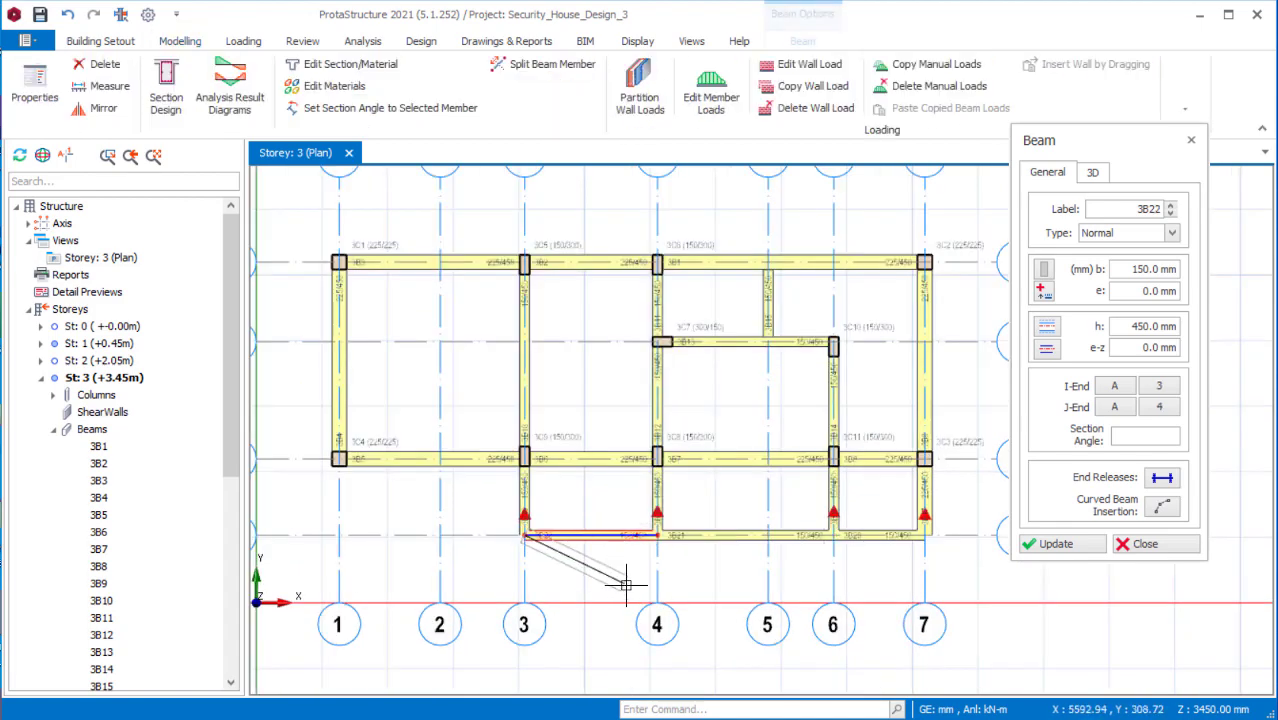
pyautogui.scroll(3, 770, 555)
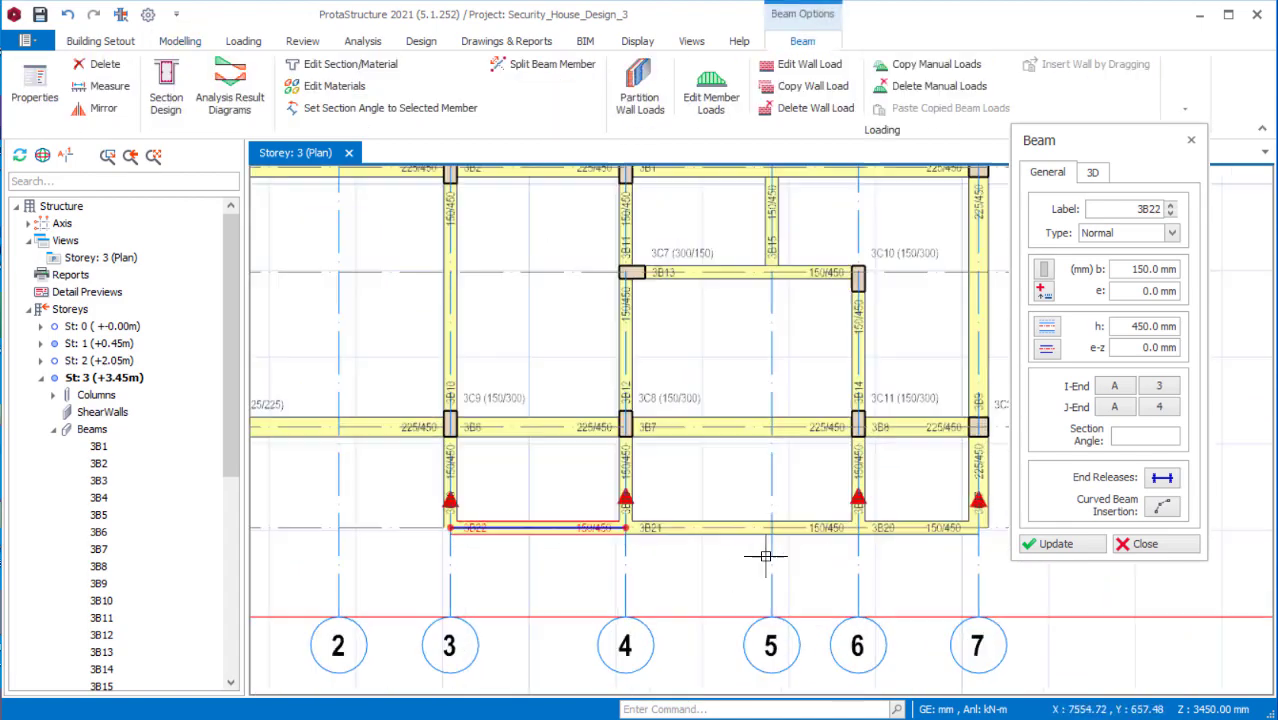
pyautogui.scroll(-3, 795, 575)
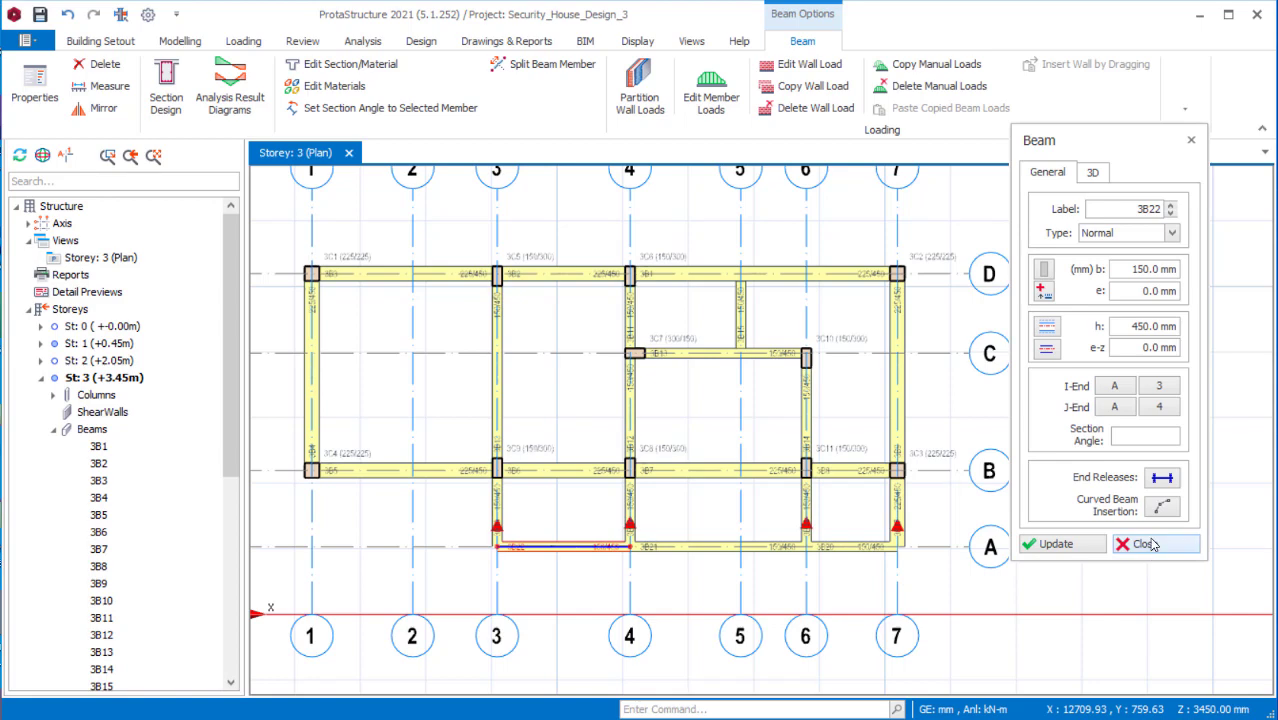
# Offset beam 3B22 inward from axis A with a 75 mm eccentricity and finish beam editing.
pyautogui.scroll(5, 893, 571)
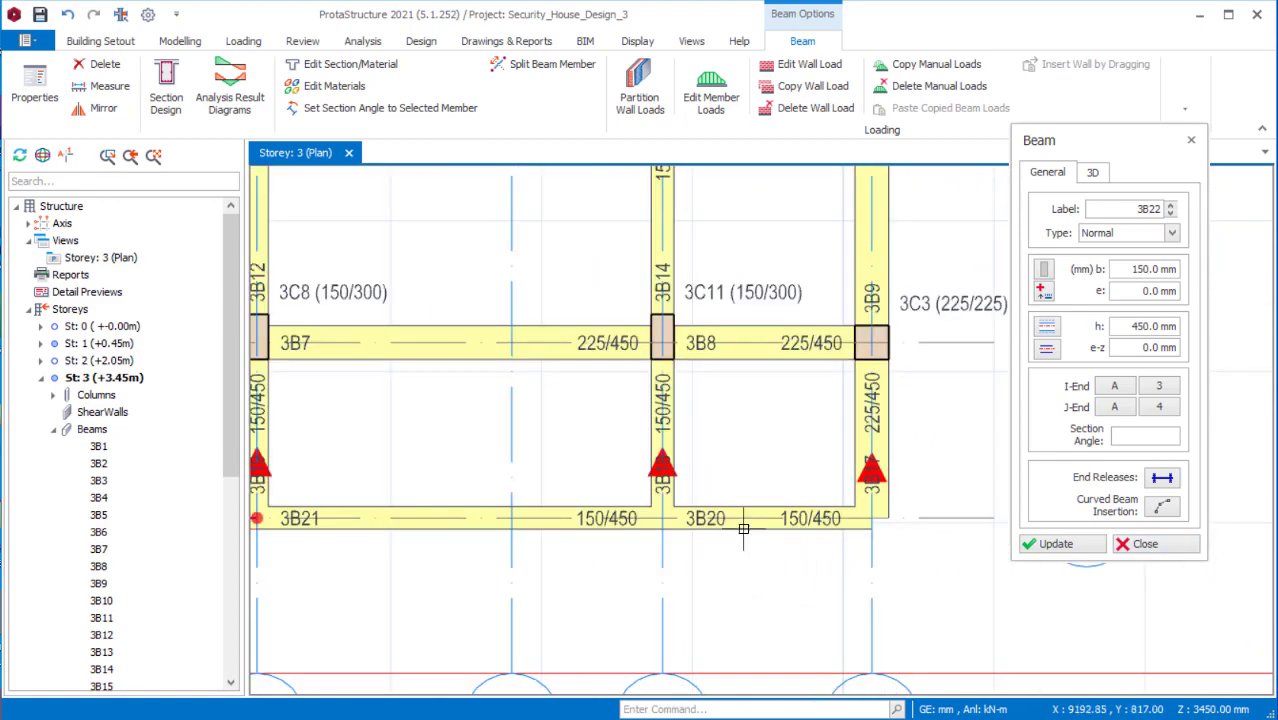
pyautogui.scroll(-3, 775, 555)
pyautogui.scroll(2, 410, 580)
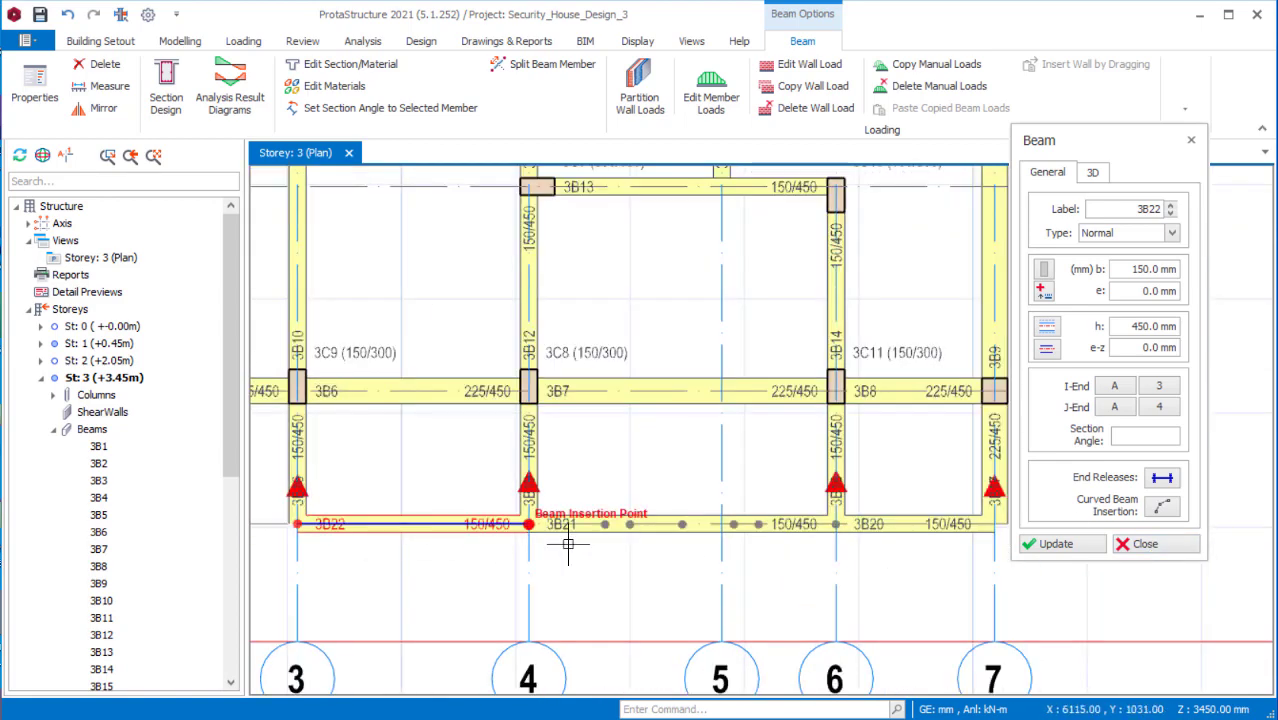
pyautogui.scroll(-2, 620, 555)
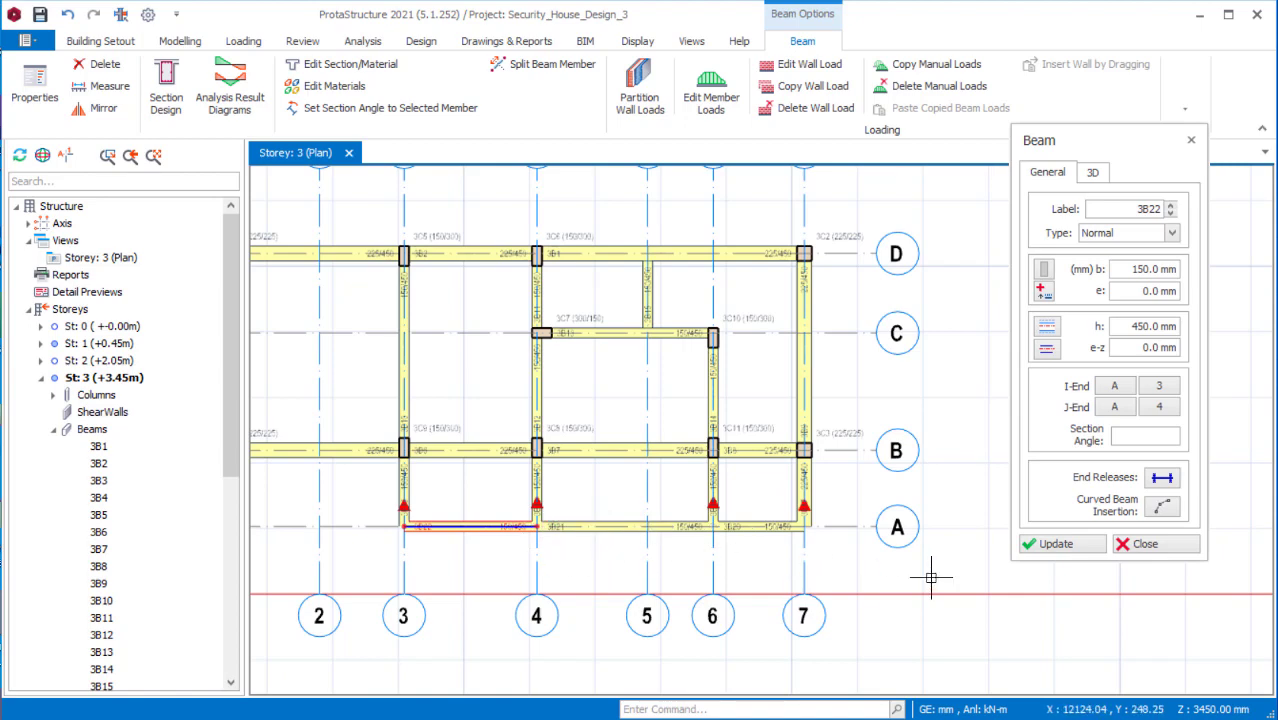
pyautogui.scroll(1, 476, 526)
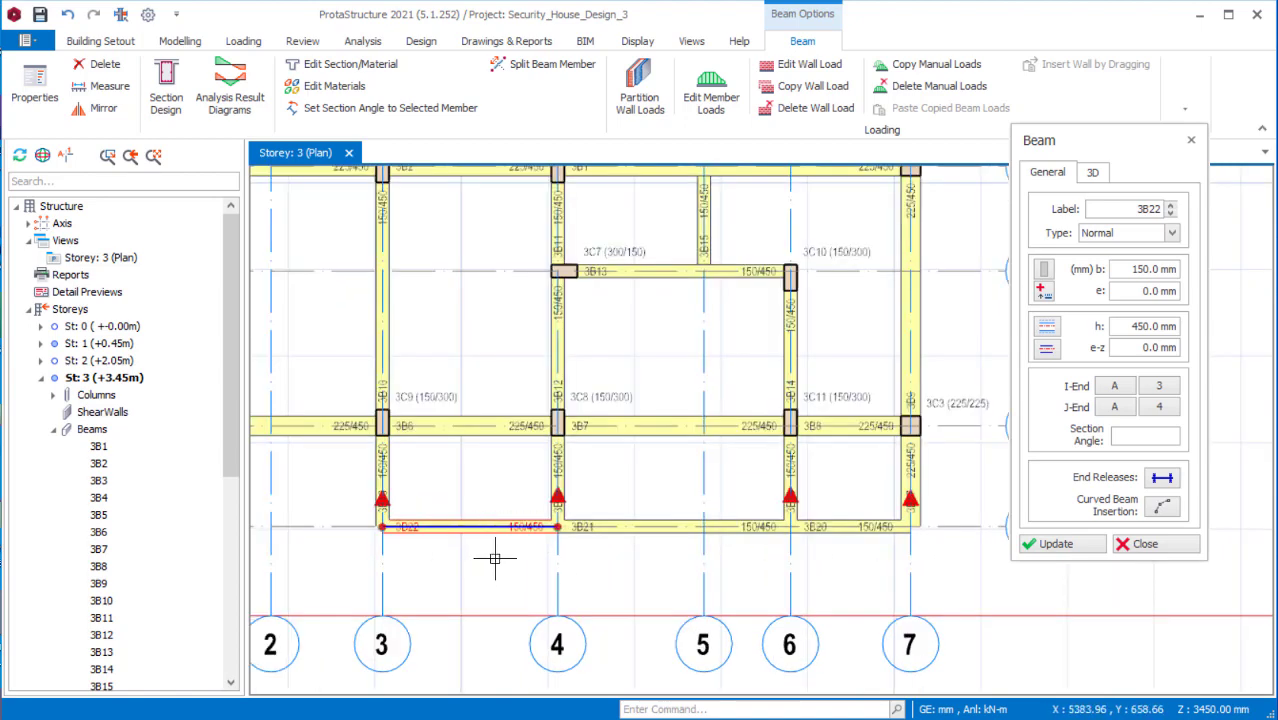
pyautogui.scroll(1, 438, 550)
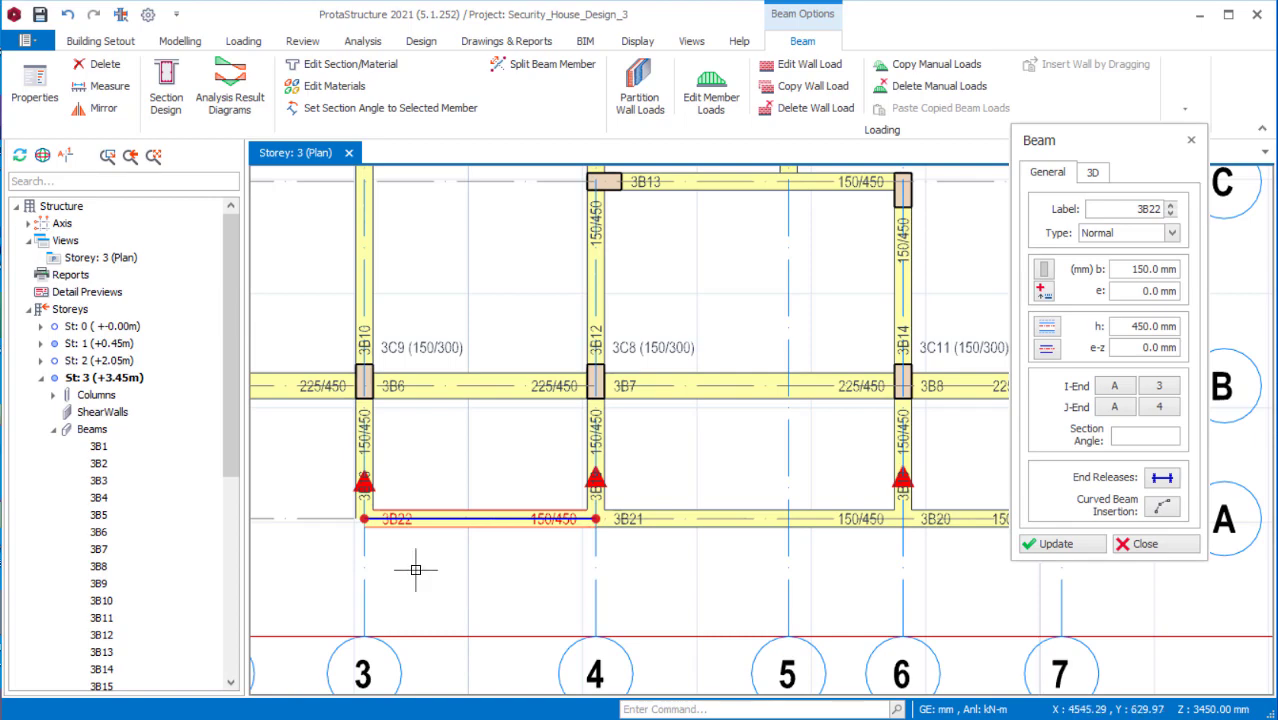
pyautogui.scroll(1, 440, 535)
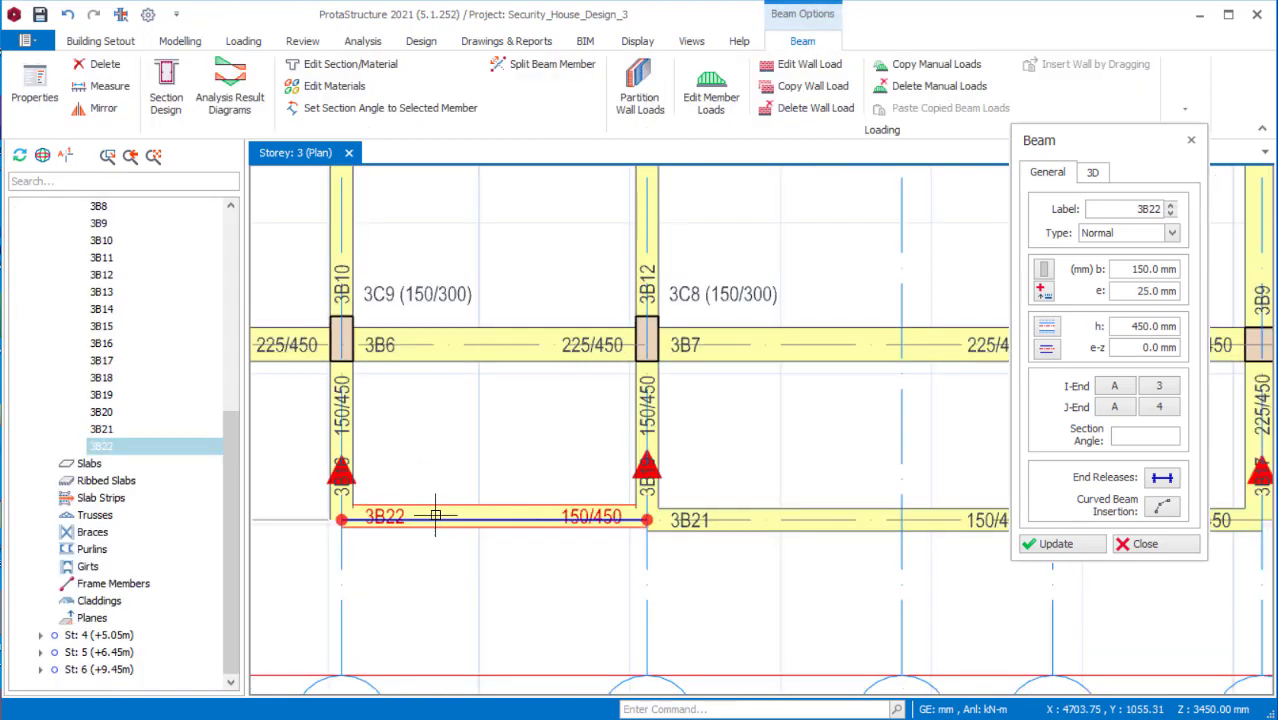
pyautogui.press('Up')
pyautogui.press('Up')
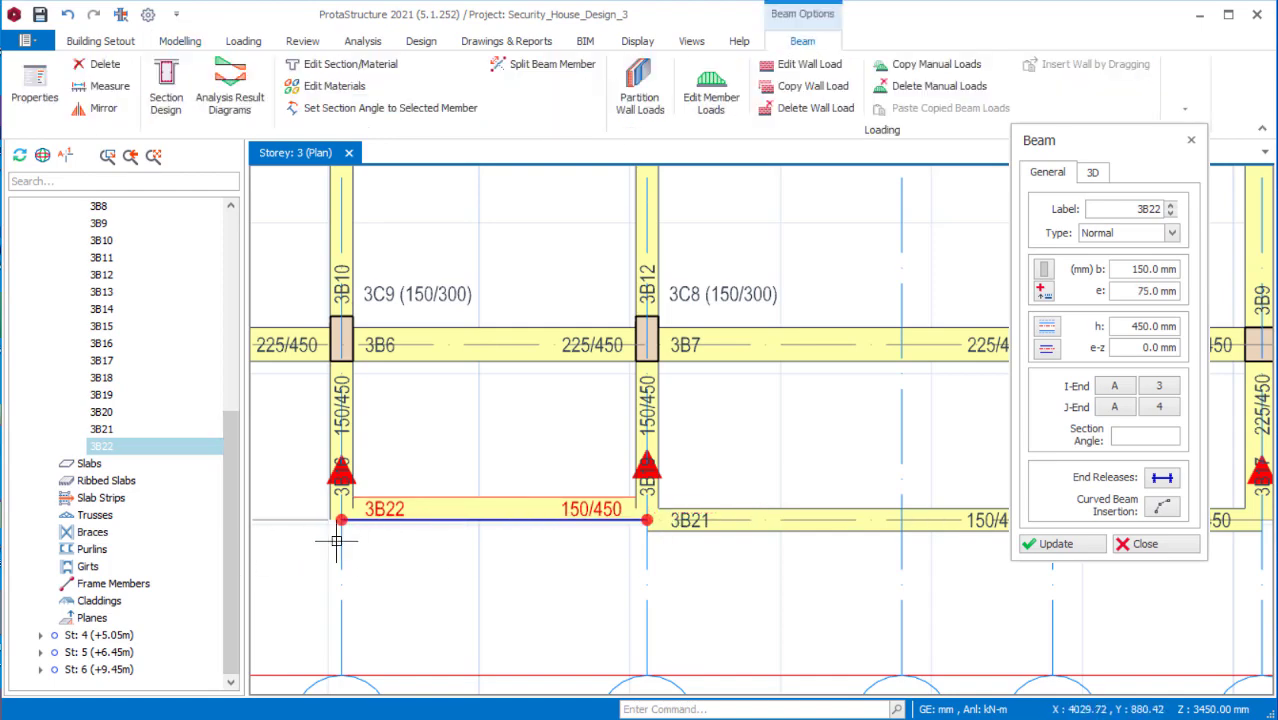
pyautogui.scroll(-3, 414, 532)
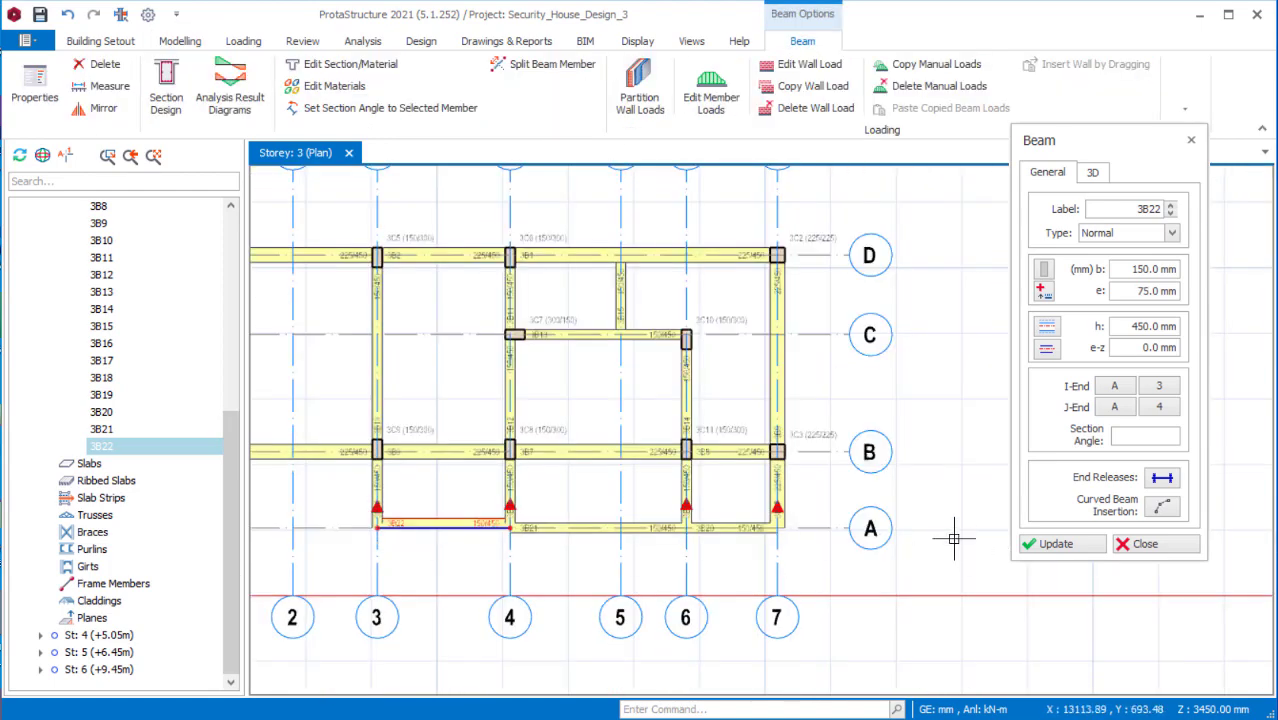
pyautogui.click(1164, 558)
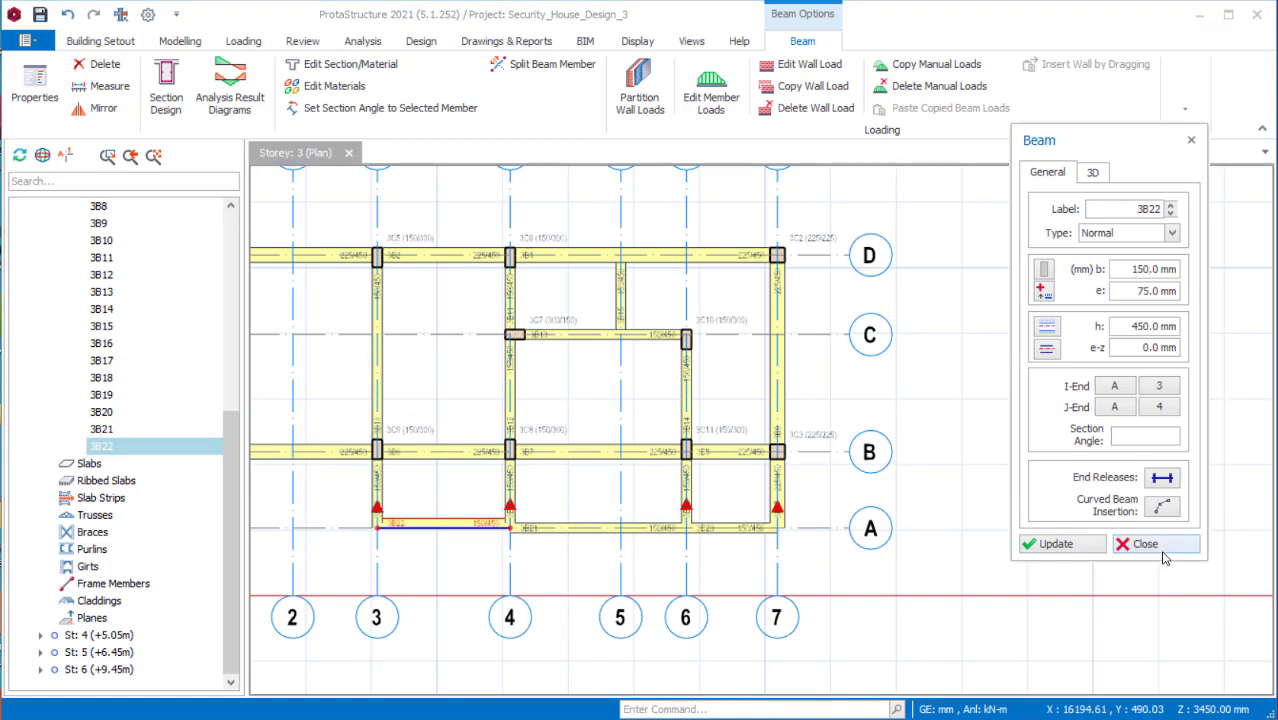
pyautogui.click(1160, 550)
# Shift beams 3B21 and 3B20 inward from axis A to line up with beam 3B22, and clear the selection.
pyautogui.scroll(3, 560, 540)
pyautogui.click(616, 508)
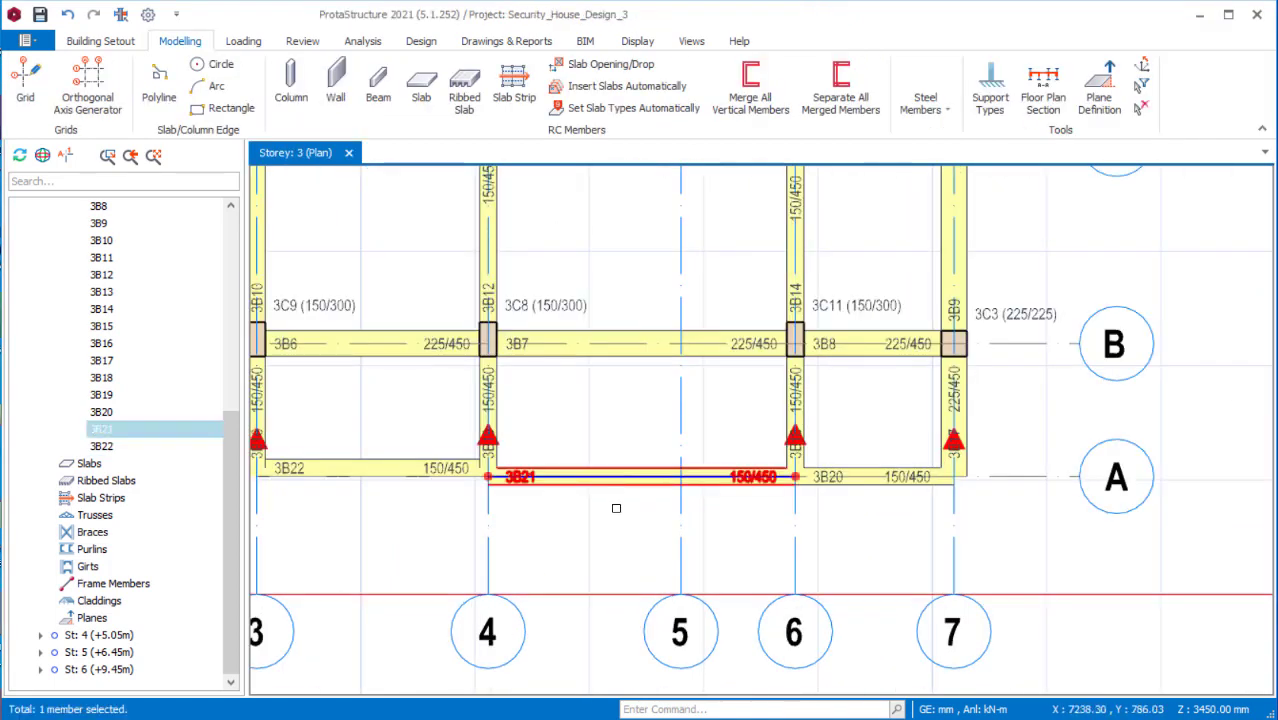
pyautogui.click(866, 500)
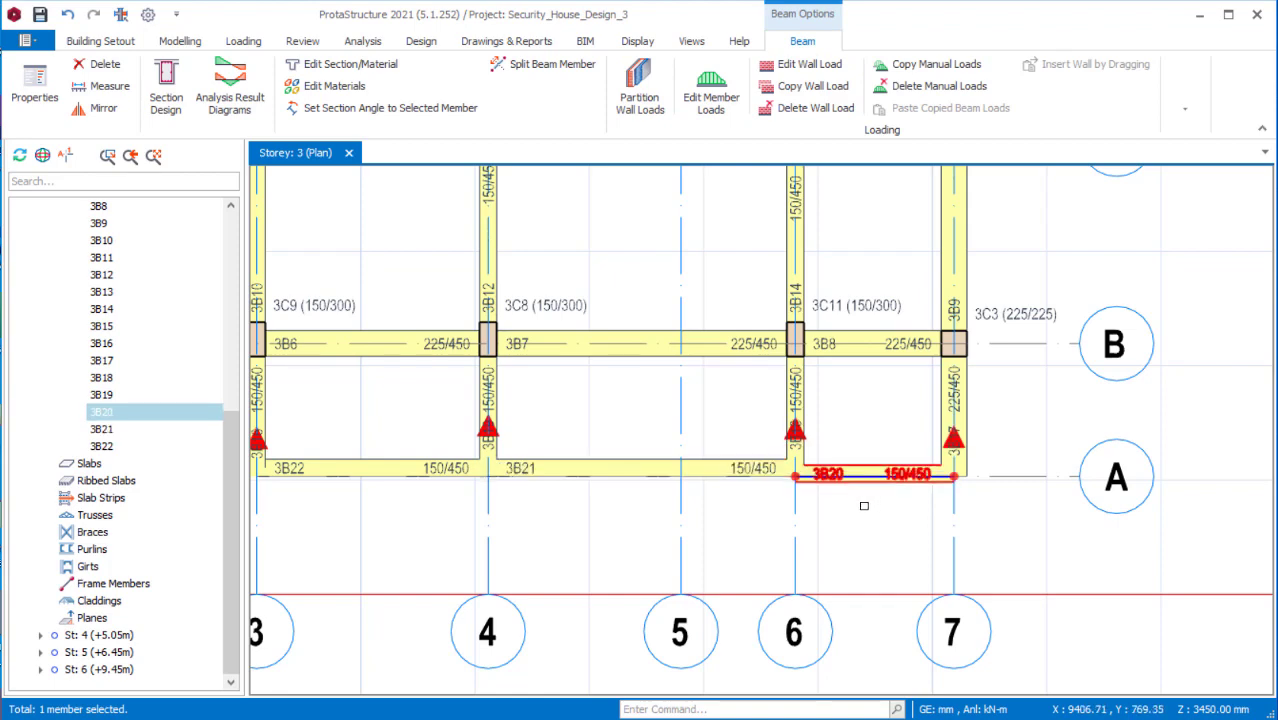
pyautogui.press('Escape')
pyautogui.scroll(-3, 890, 508)
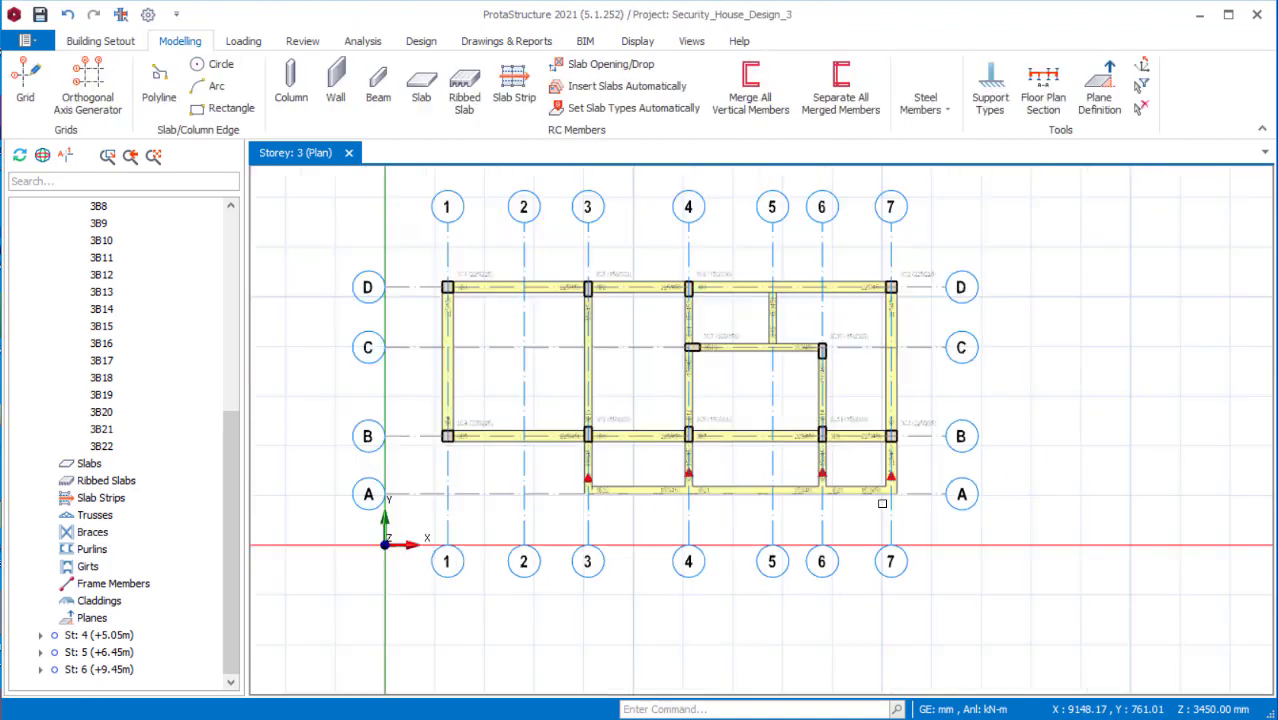
# Change the Storey 3 plan to a 3D view and examine the beam and column layout from several angles.
pyautogui.scroll(2, 687, 522)
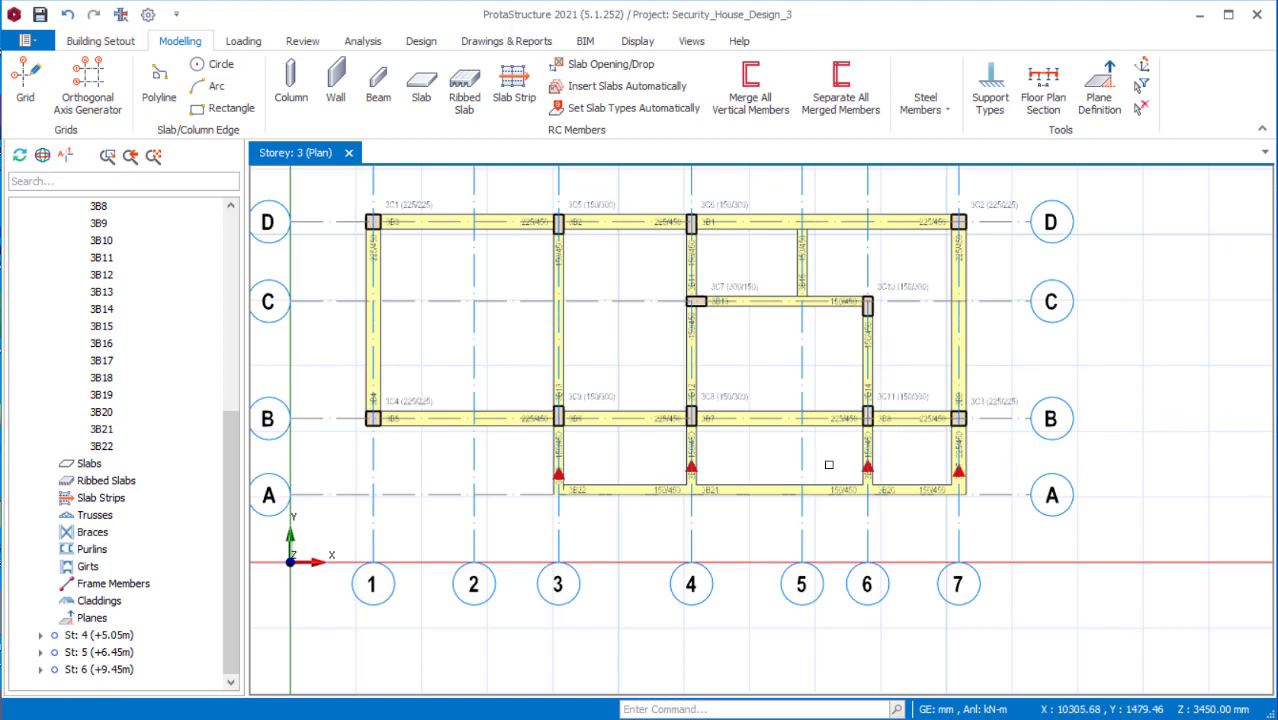
pyautogui.scroll(-2, 710, 465)
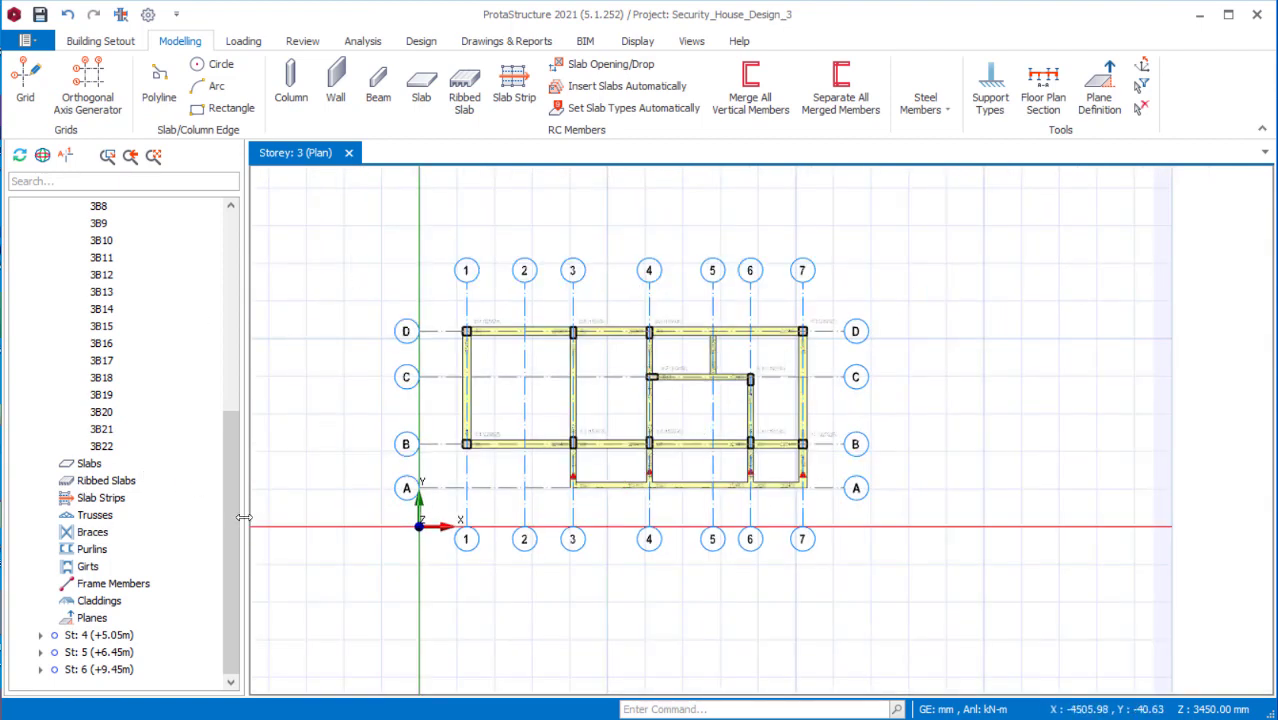
pyautogui.scroll(6, 180, 322)
pyautogui.rightClick(128, 263)
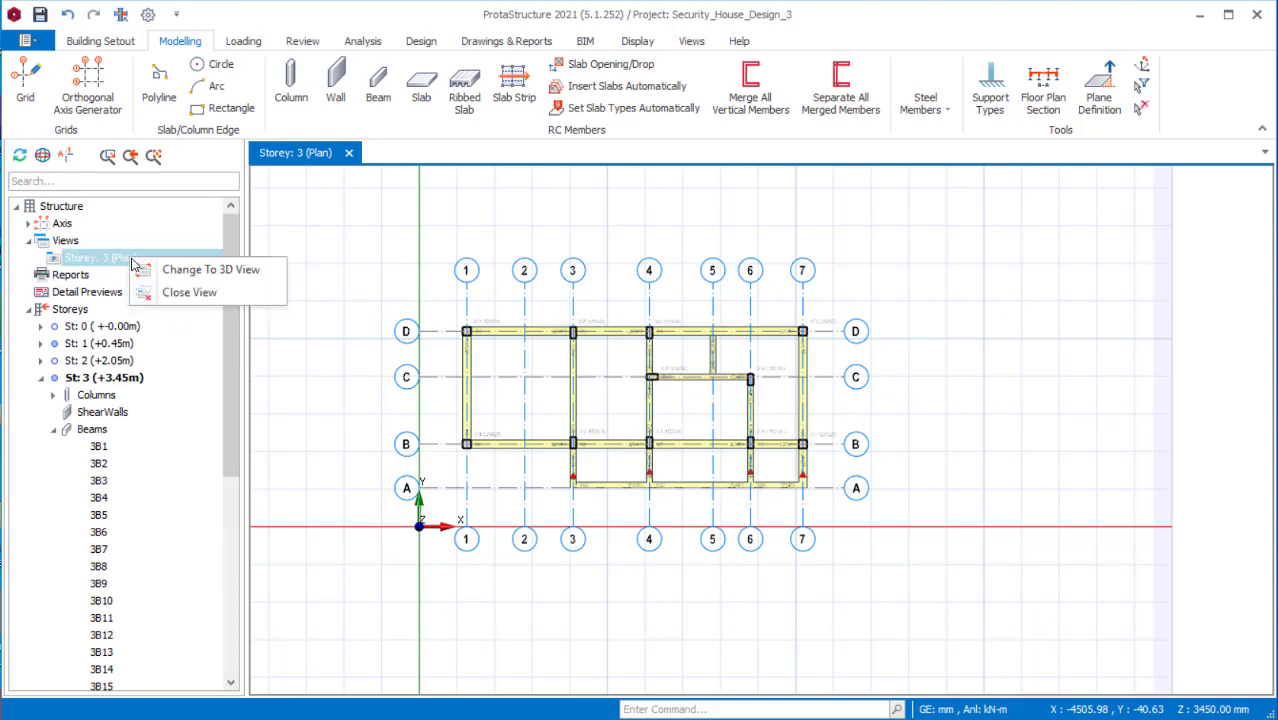
pyautogui.click(229, 295)
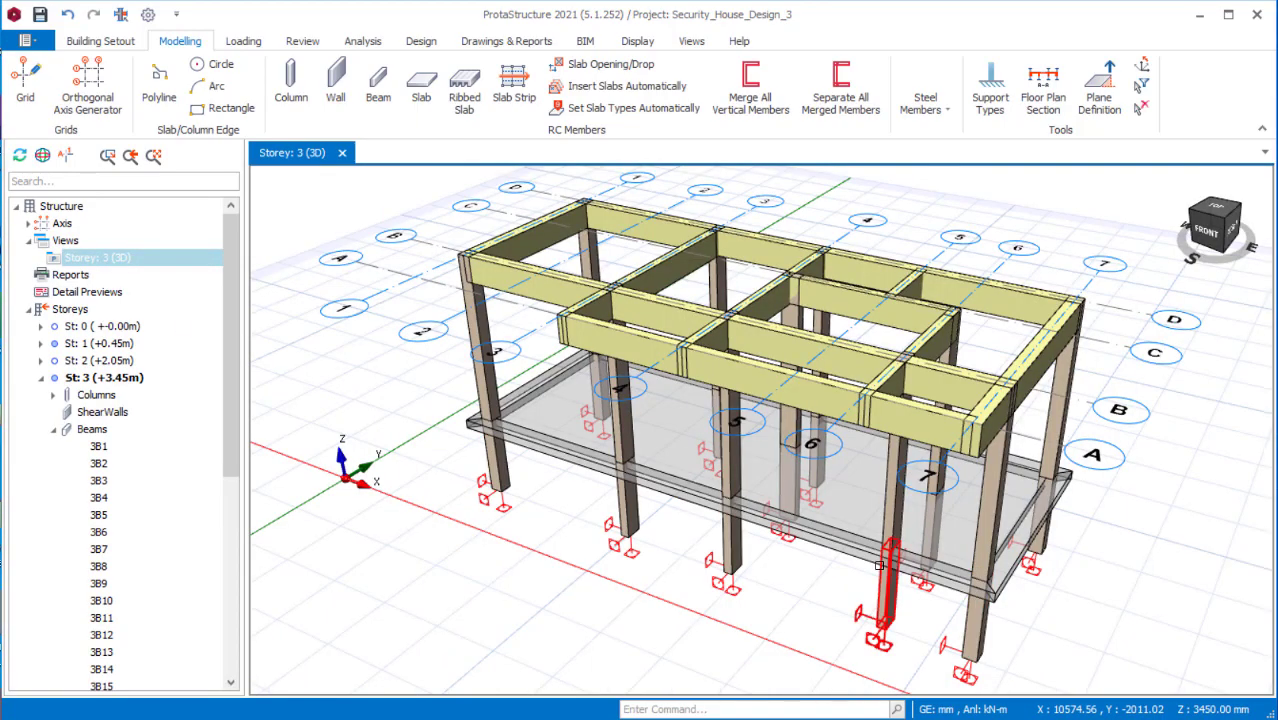
pyautogui.scroll(-2, 850, 580)
pyautogui.moveTo(800, 520); pyautogui.dragTo(693, 328, button='middle')
pyautogui.scroll(3, 710, 474)
pyautogui.scroll(-5, 687, 475)
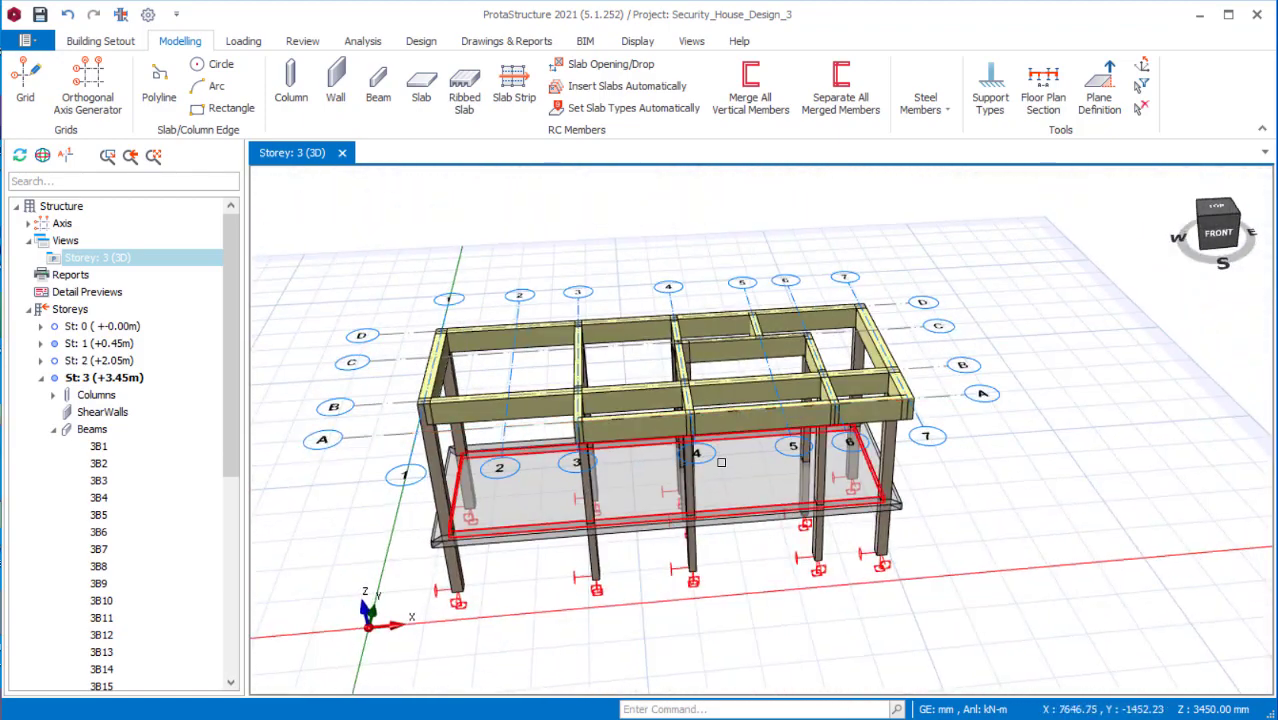
# Change the Storey 3 3D view back to a plan view.
pyautogui.scroll(5, 693, 328)
pyautogui.scroll(-5, 693, 328)
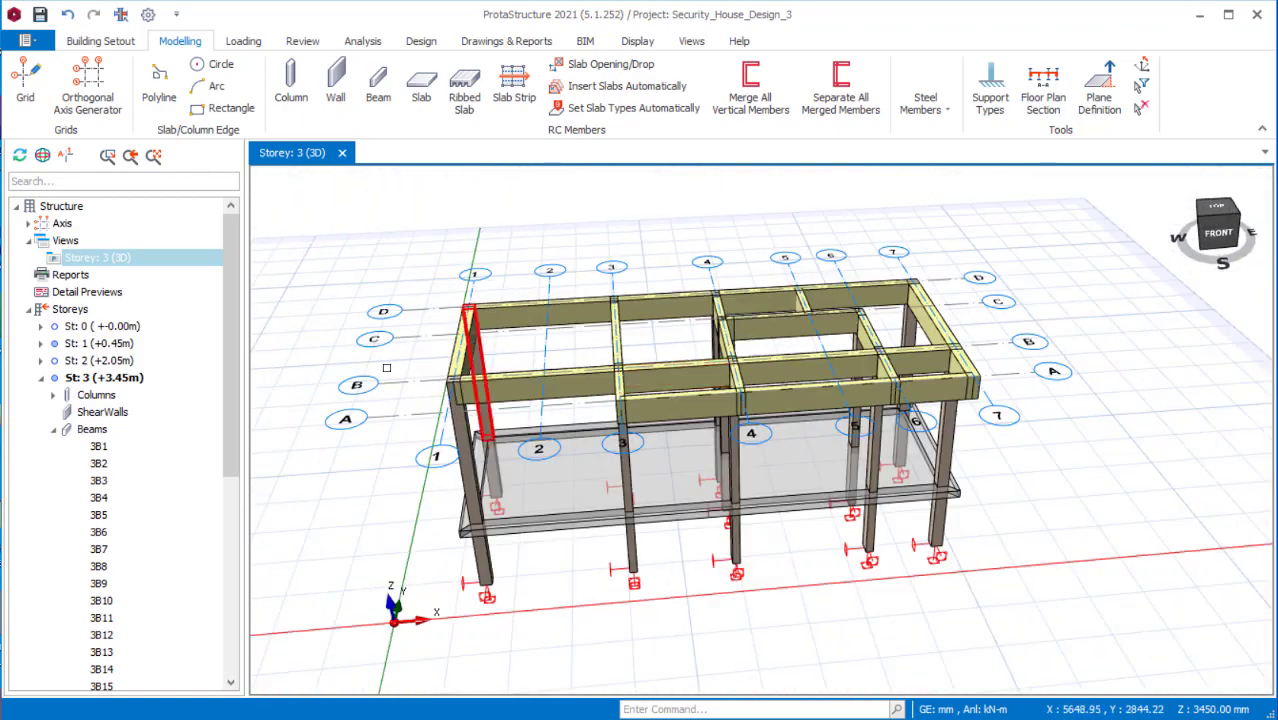
pyautogui.rightClick(97, 260)
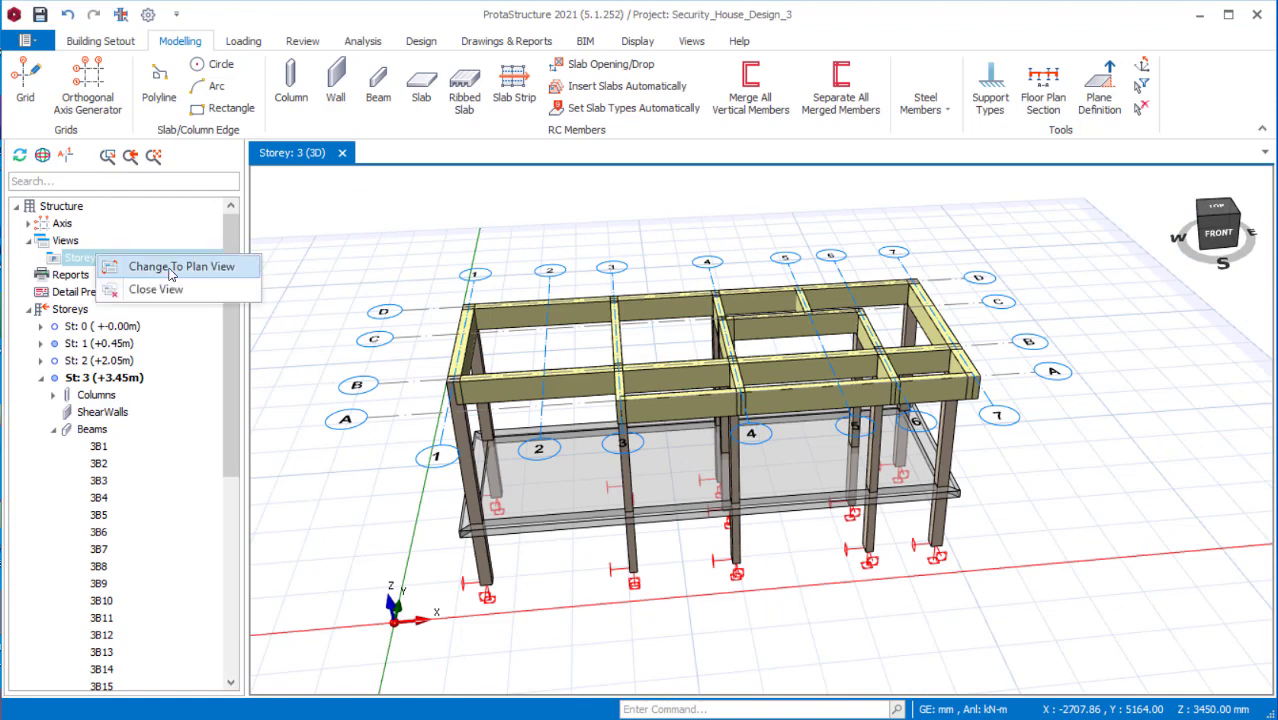
pyautogui.click(150, 266)
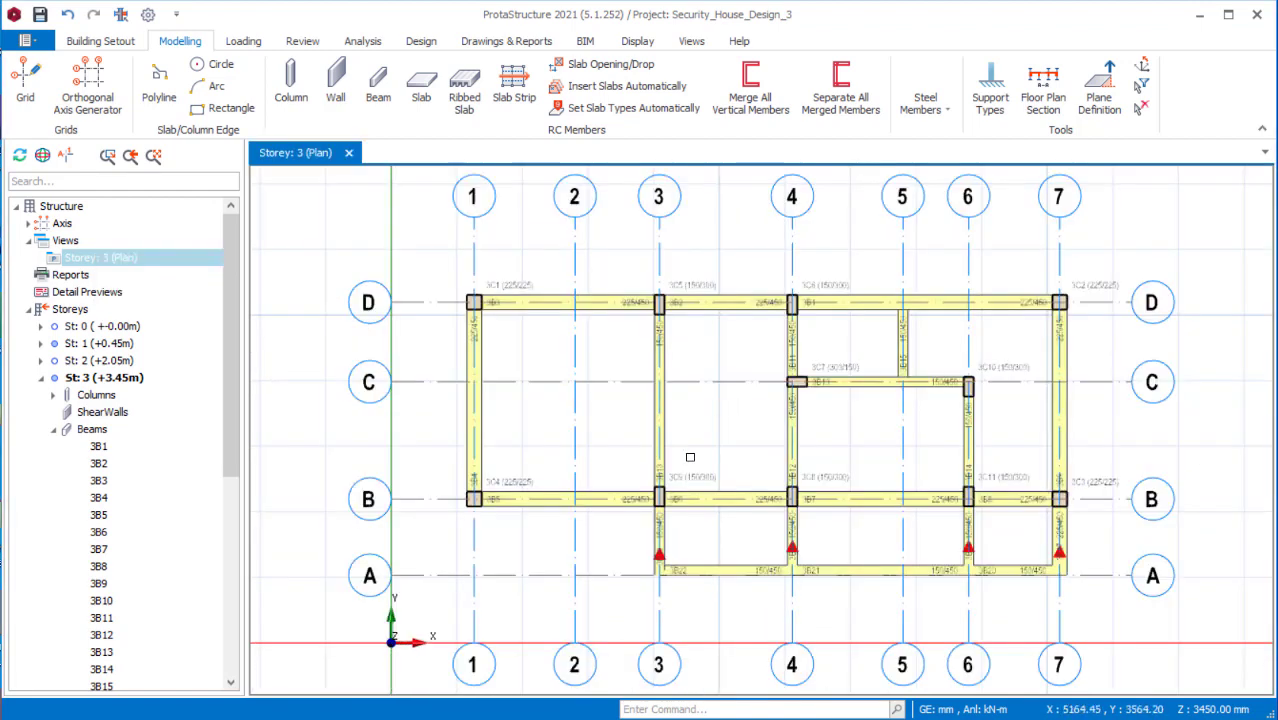
pyautogui.scroll(3, 524, 322)
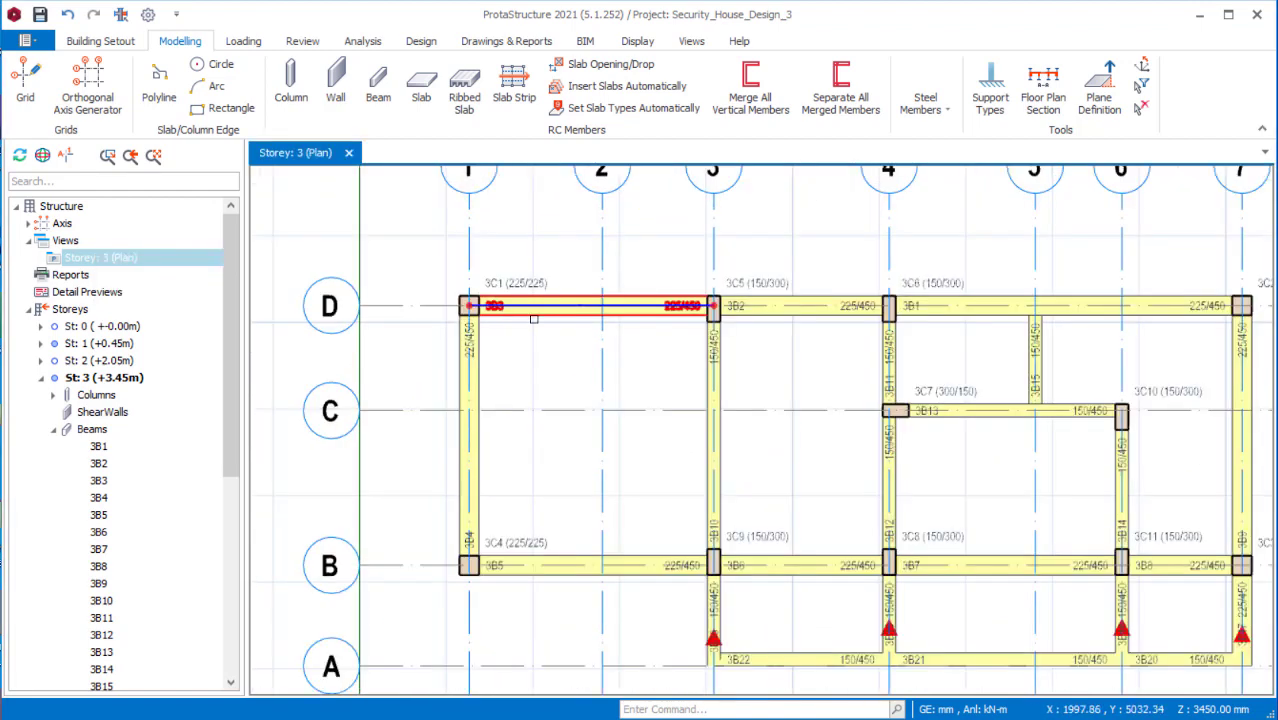
pyautogui.click(530, 318)
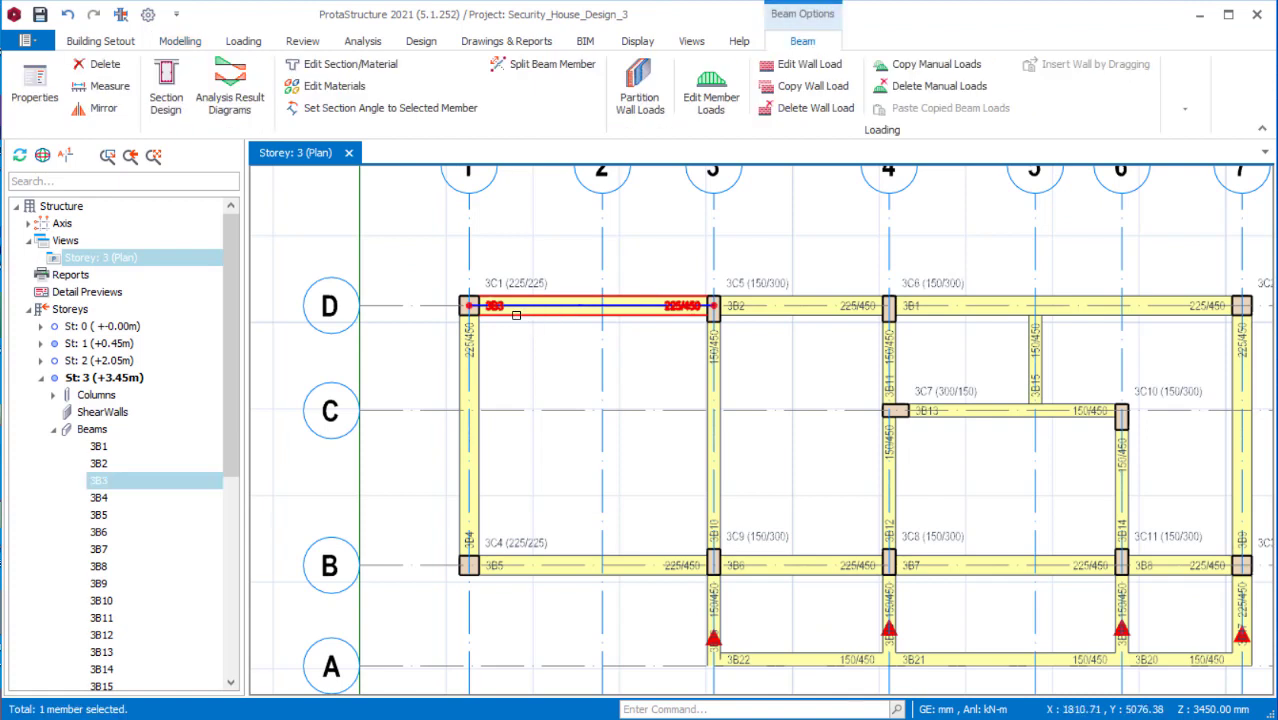
pyautogui.moveTo(516, 315)
pyautogui.press('Escape')
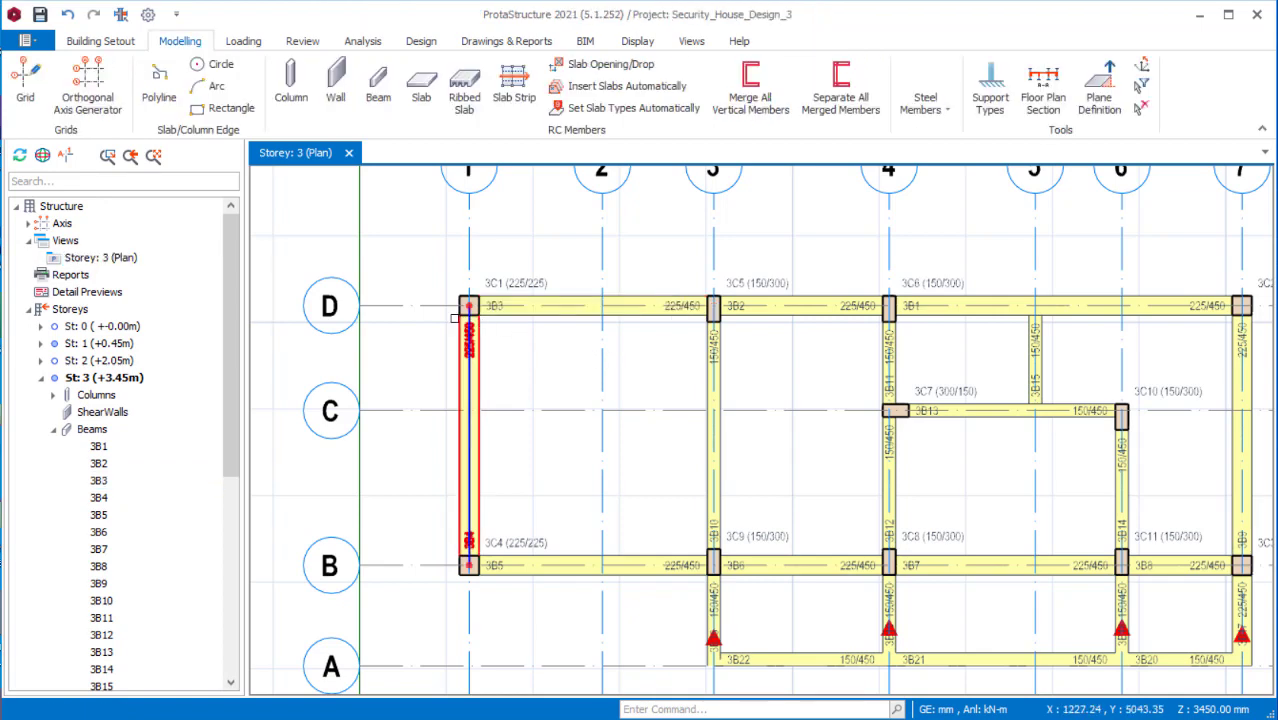
# Set a hinge at the left end (i) of beam 3B3 on axis D, applied to the selected beam only, and clear the selection.
pyautogui.scroll(3, 481, 316)
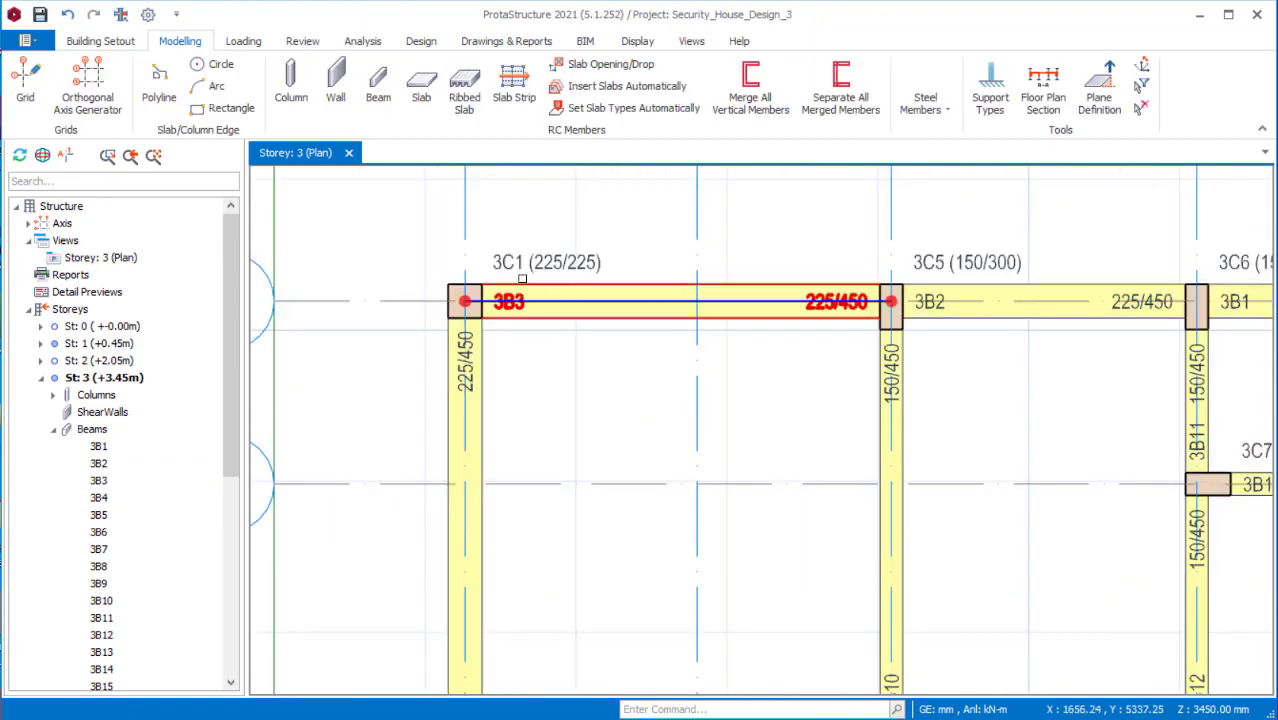
pyautogui.click(509, 315)
pyautogui.rightClick(509, 315)
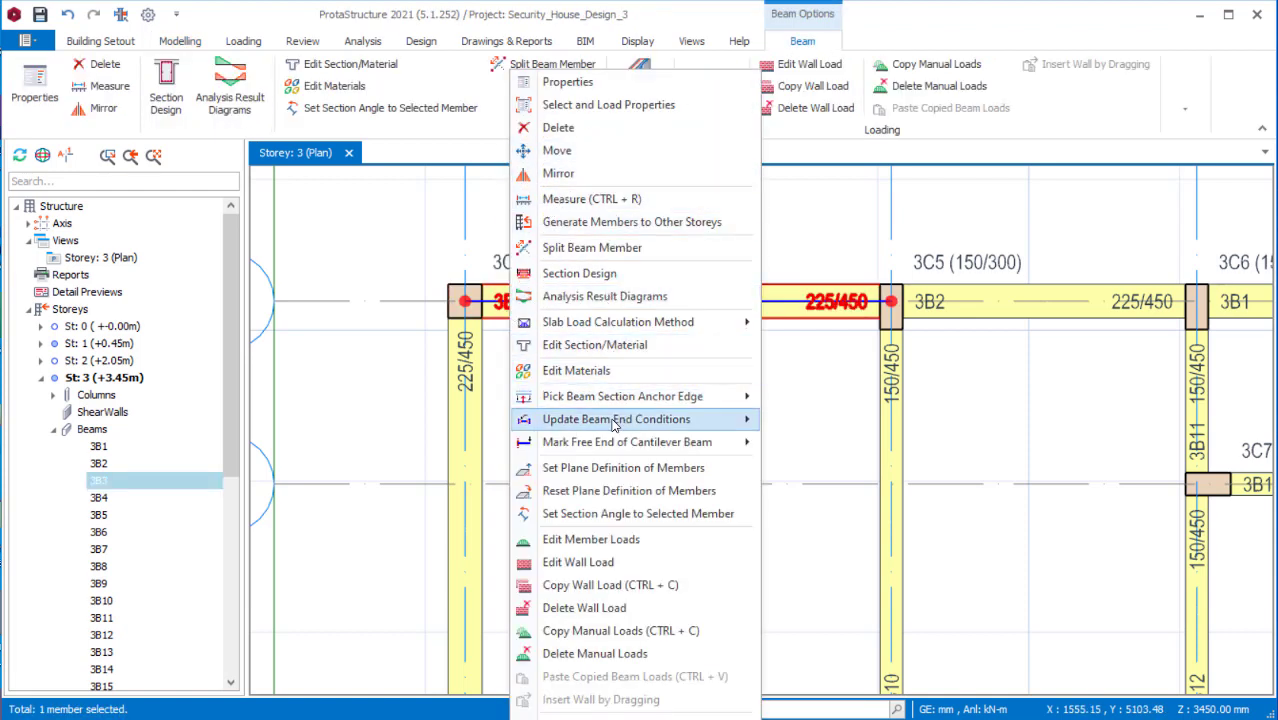
pyautogui.moveTo(617, 422)
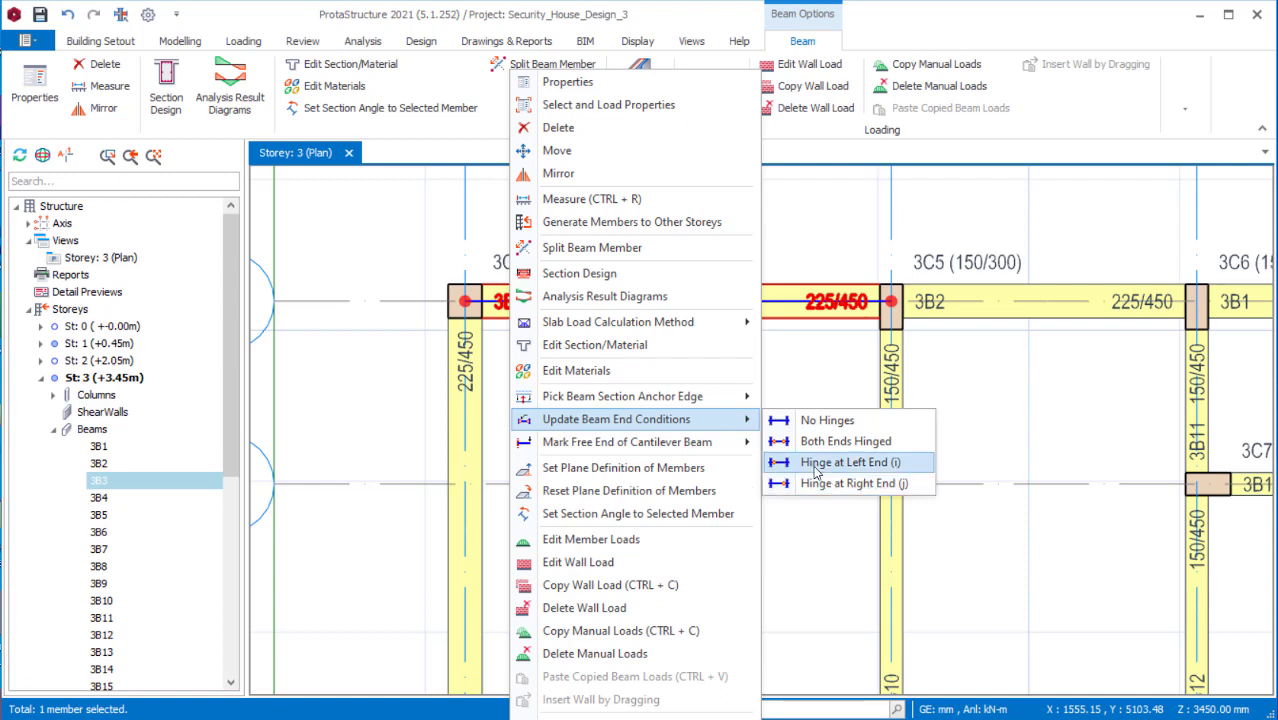
pyautogui.click(818, 463)
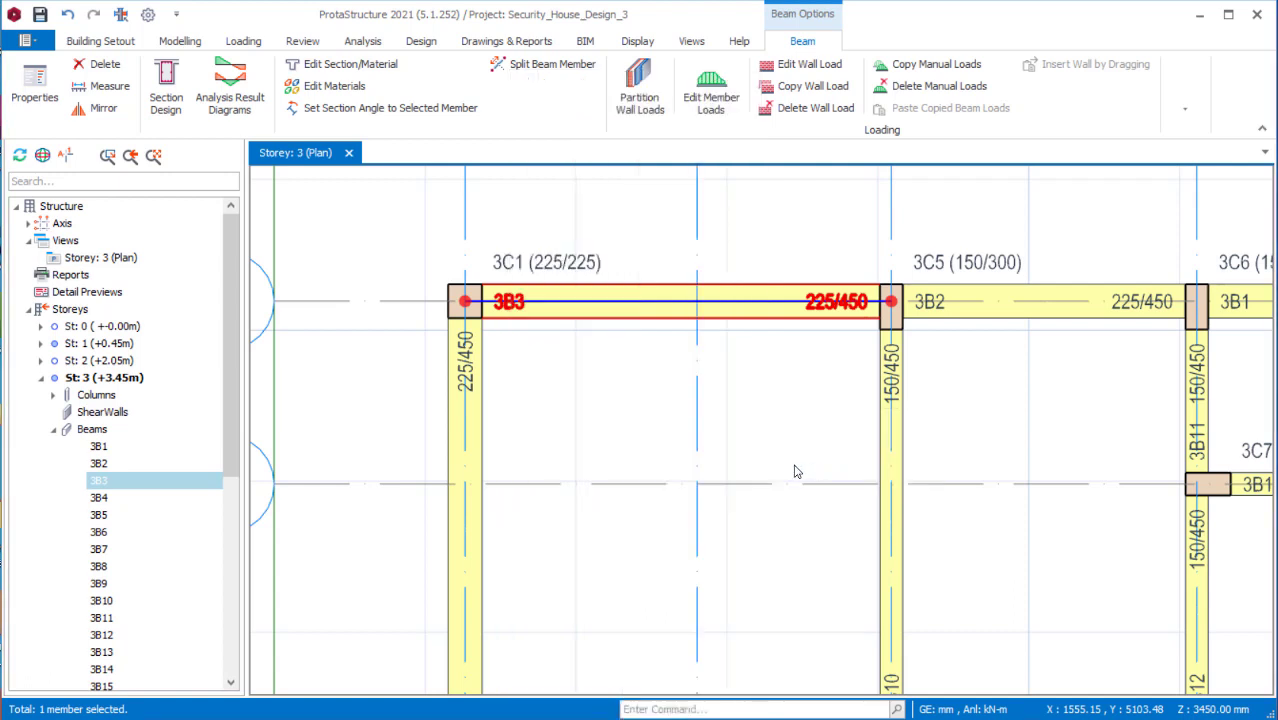
pyautogui.click(632, 362)
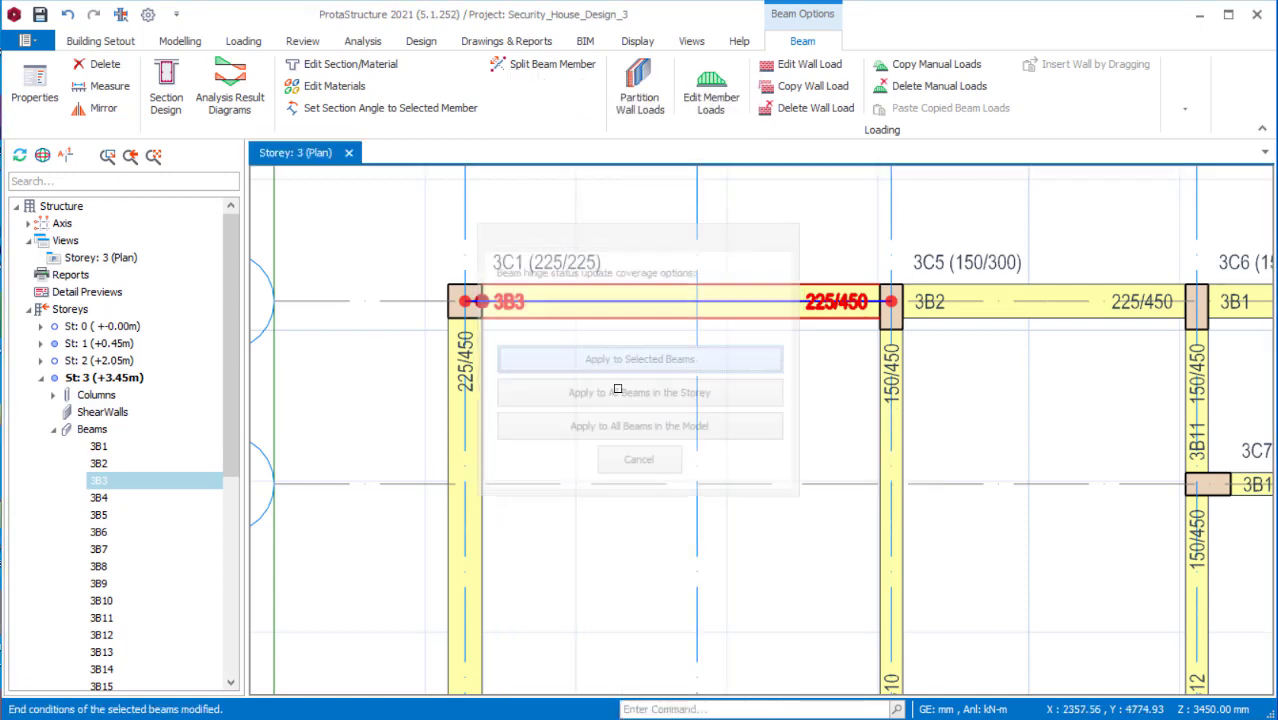
pyautogui.press('Escape')
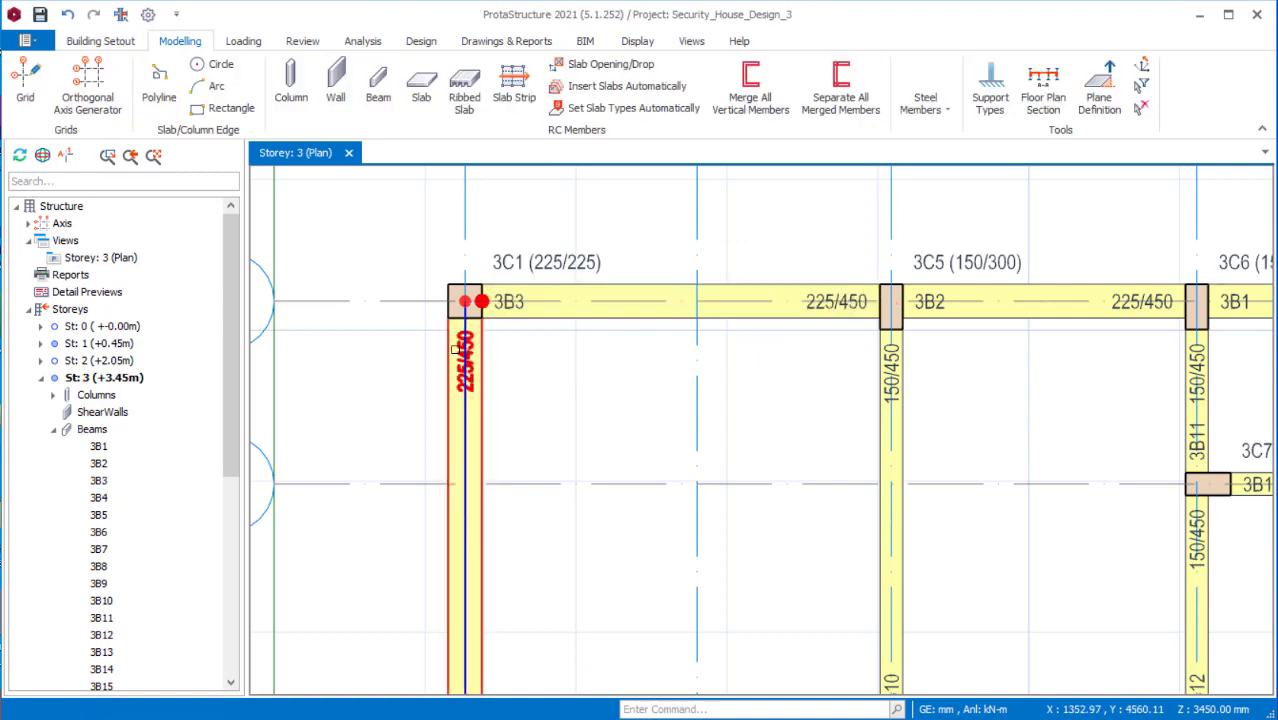
# Set both ends of beam 3B4 on axis 1 as hinged, applied to the selected beam only, and clear the selection.
pyautogui.scroll(-2, 457, 406)
pyautogui.scroll(1, 457, 406)
pyautogui.click(457, 406)
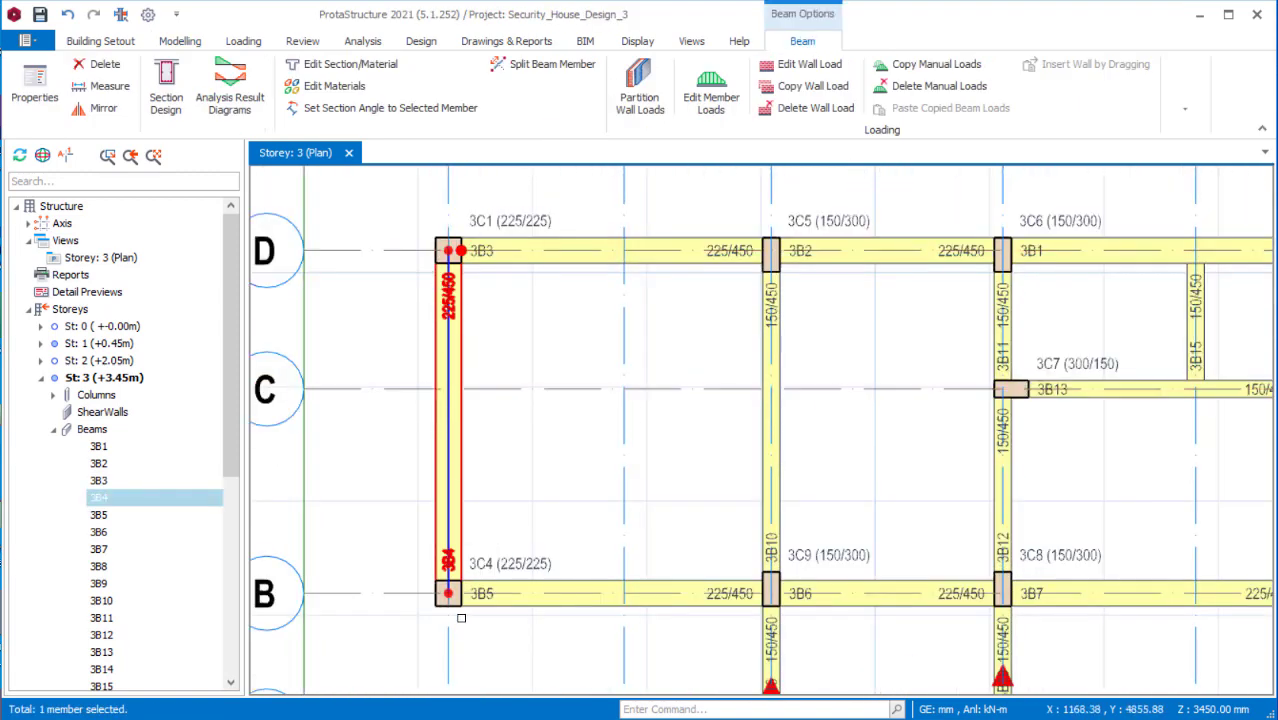
pyautogui.rightClick(512, 330)
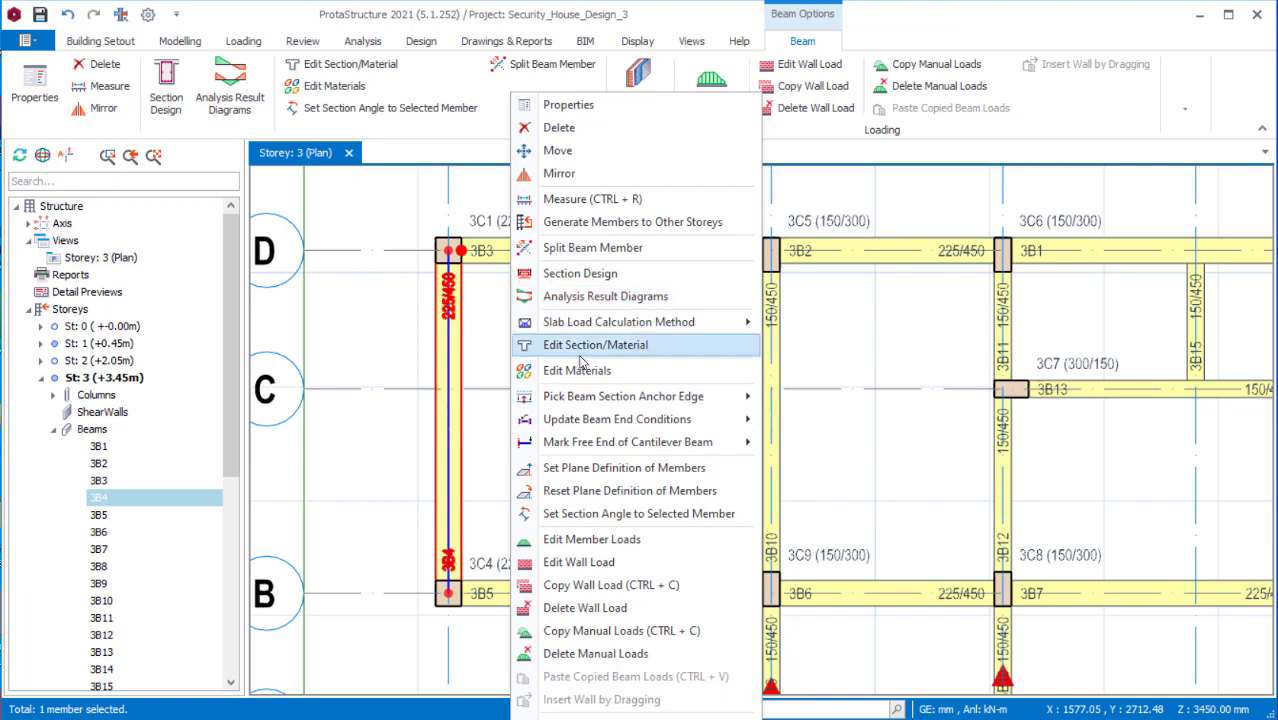
pyautogui.moveTo(720, 424)
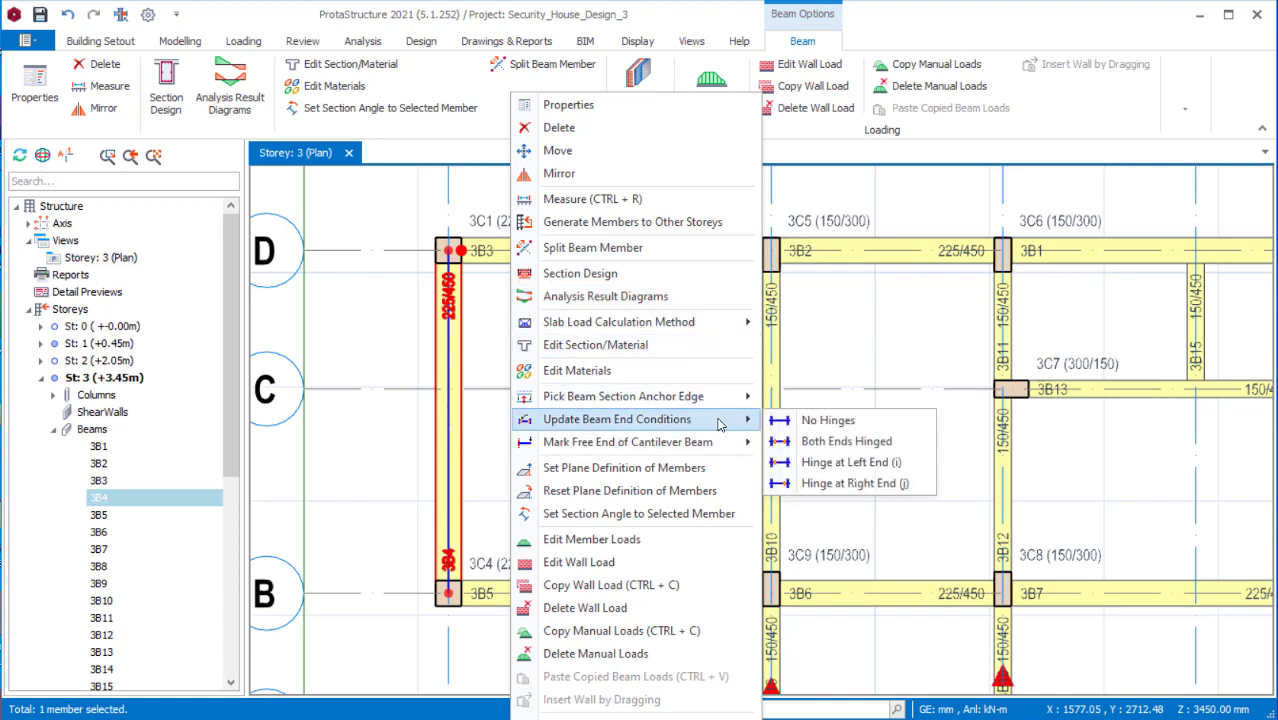
pyautogui.click(846, 442)
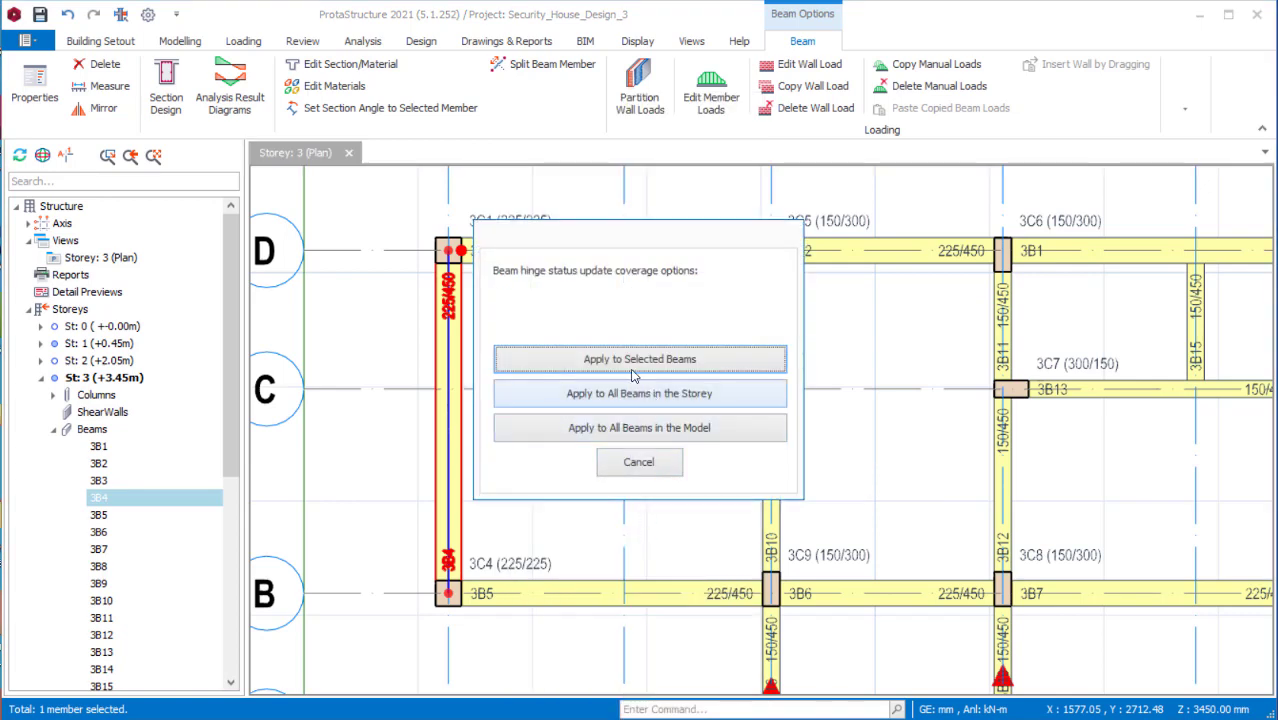
pyautogui.click(632, 360)
pyautogui.click(533, 482)
# Set a hinge at the left end (i) of beam 3B5 on axis B, applied to the selected beam only, and clear the selection.
pyautogui.scroll(2, 551, 605)
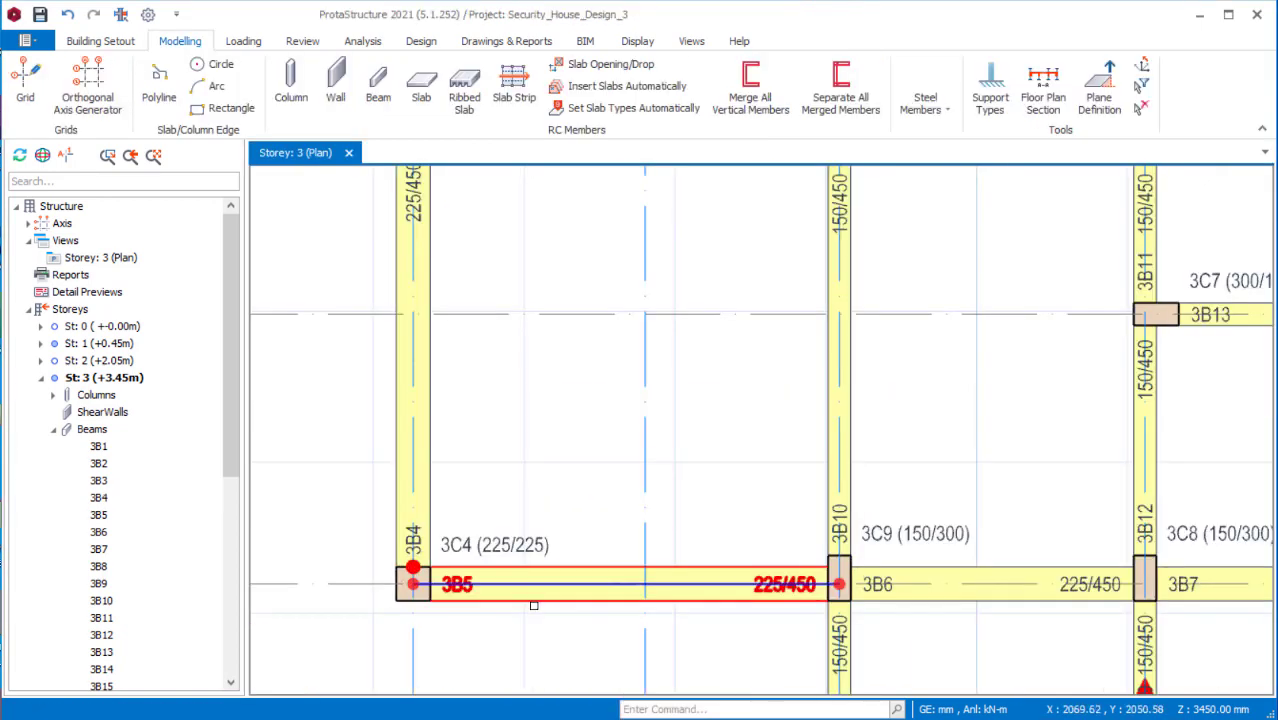
pyautogui.click(533, 595)
pyautogui.rightClick(535, 590)
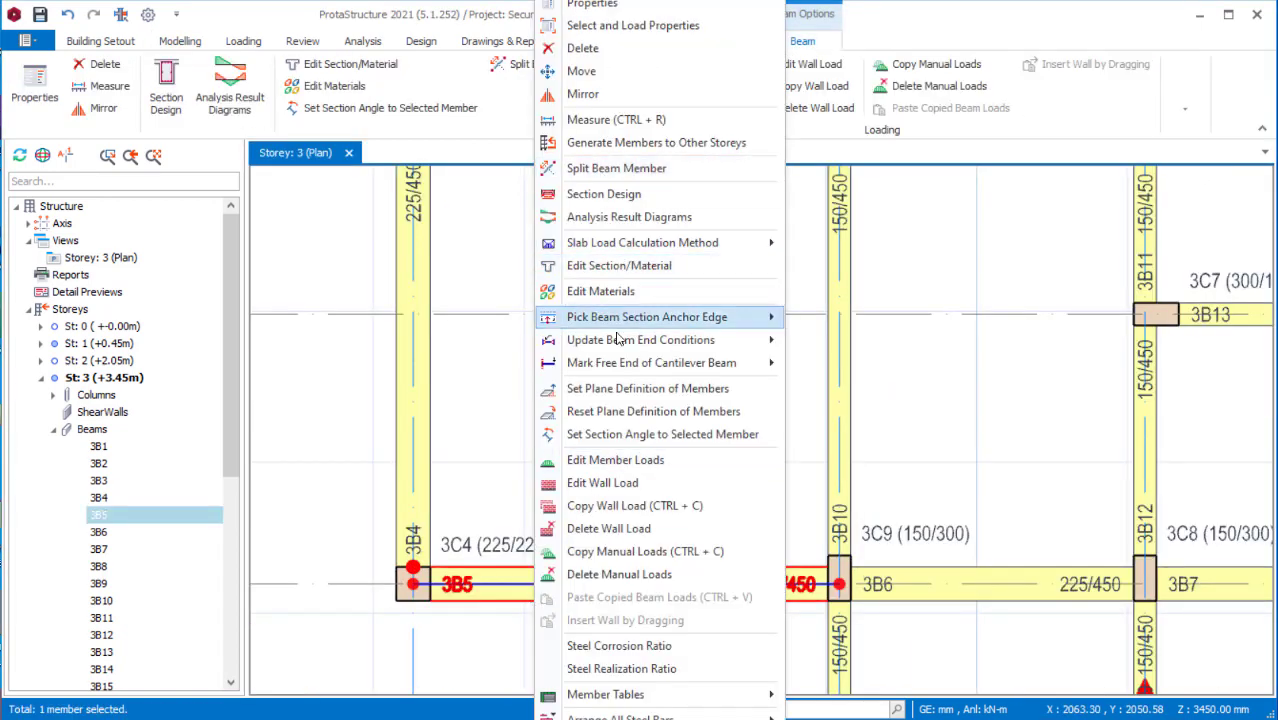
pyautogui.moveTo(660, 340)
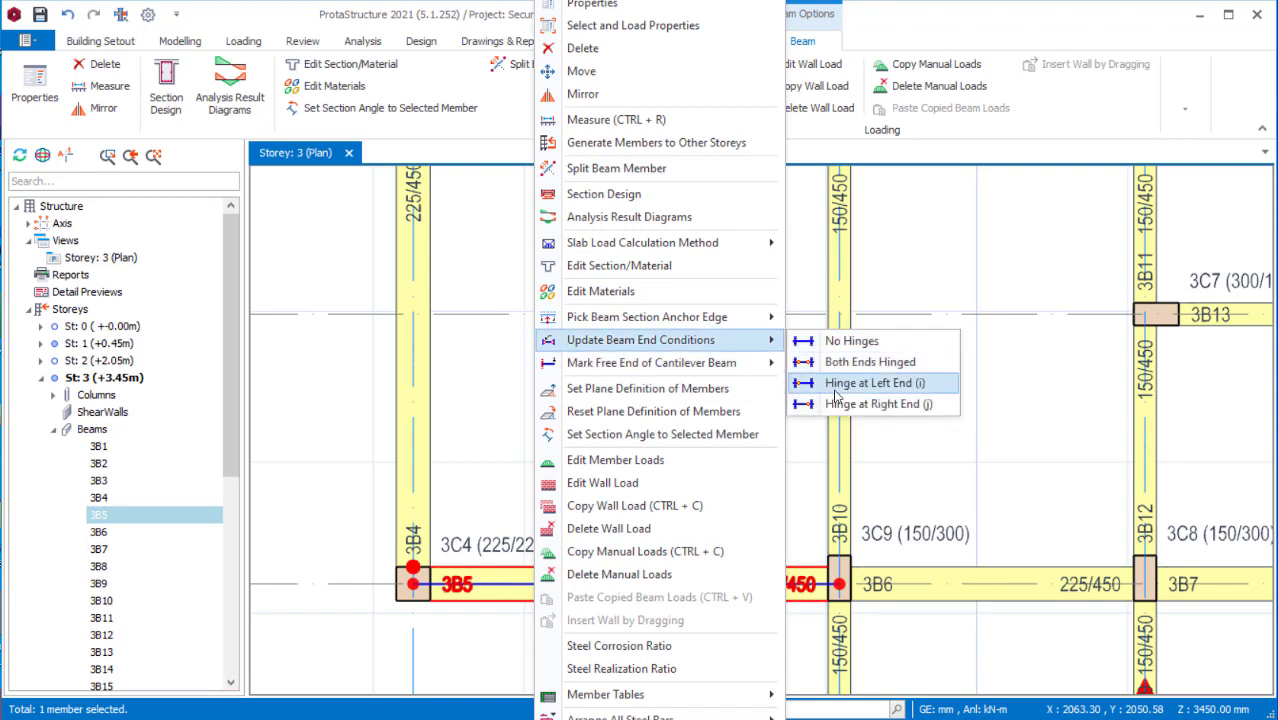
pyautogui.click(838, 394)
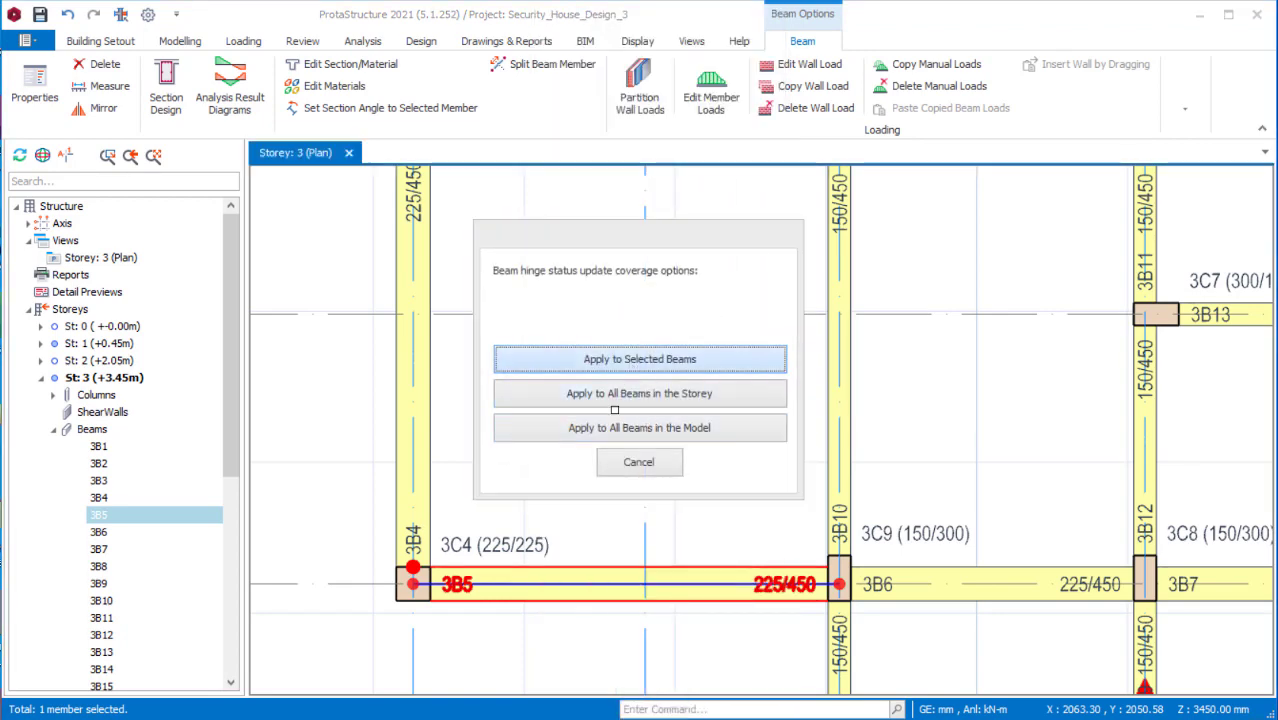
pyautogui.click(628, 362)
pyautogui.press('Escape')
# Set a hinge at the right end (j) of beams 3B10, 3B11, 3B9 and 3B14 together, applied to the selected beams, and clear the selection.
pyautogui.scroll(-3, 580, 420)
pyautogui.scroll(1, 640, 500)
pyautogui.scroll(-1, 640, 520)
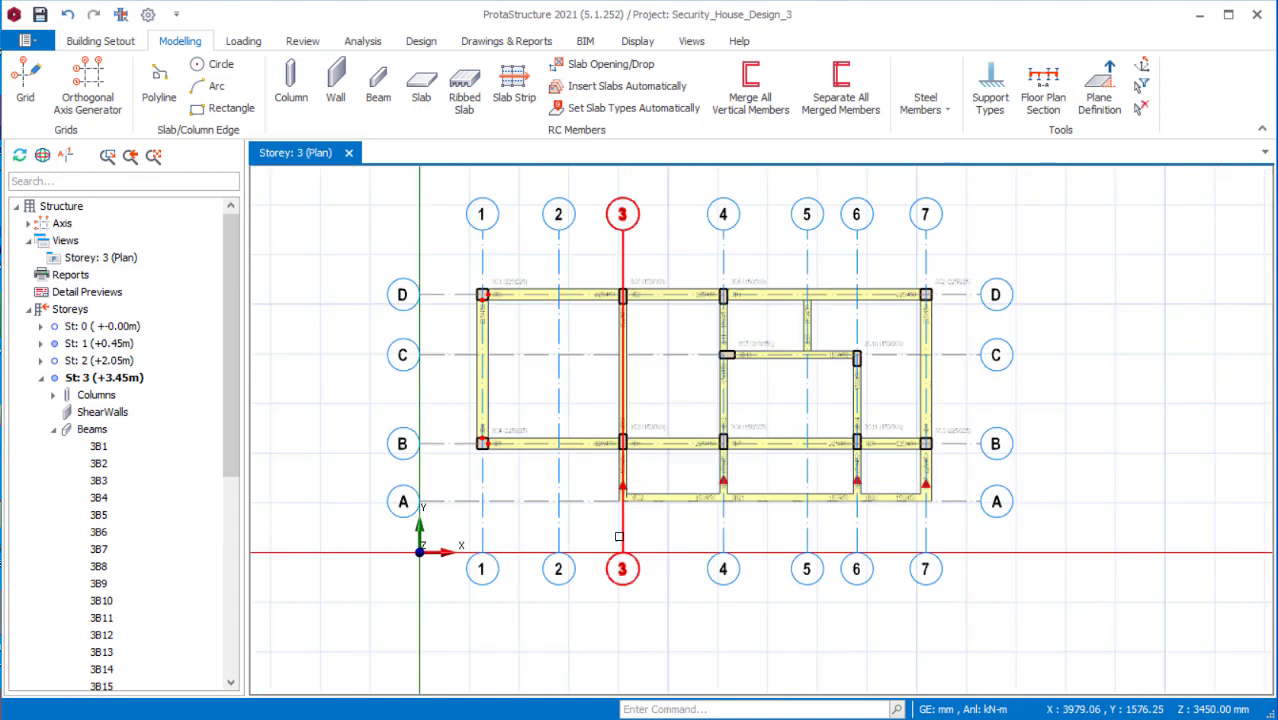
pyautogui.moveTo(663, 320); pyautogui.dragTo(617, 302, button='middle')
pyautogui.scroll(2, 617, 303)
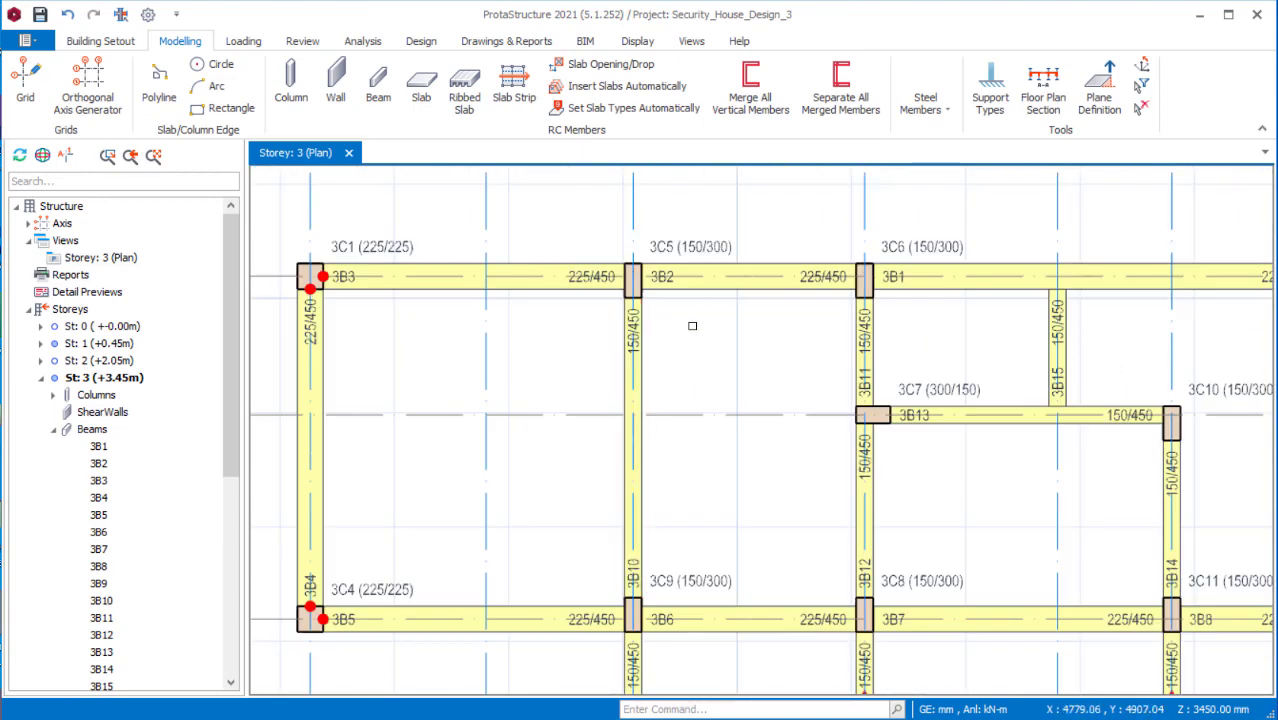
pyautogui.click(645, 313)
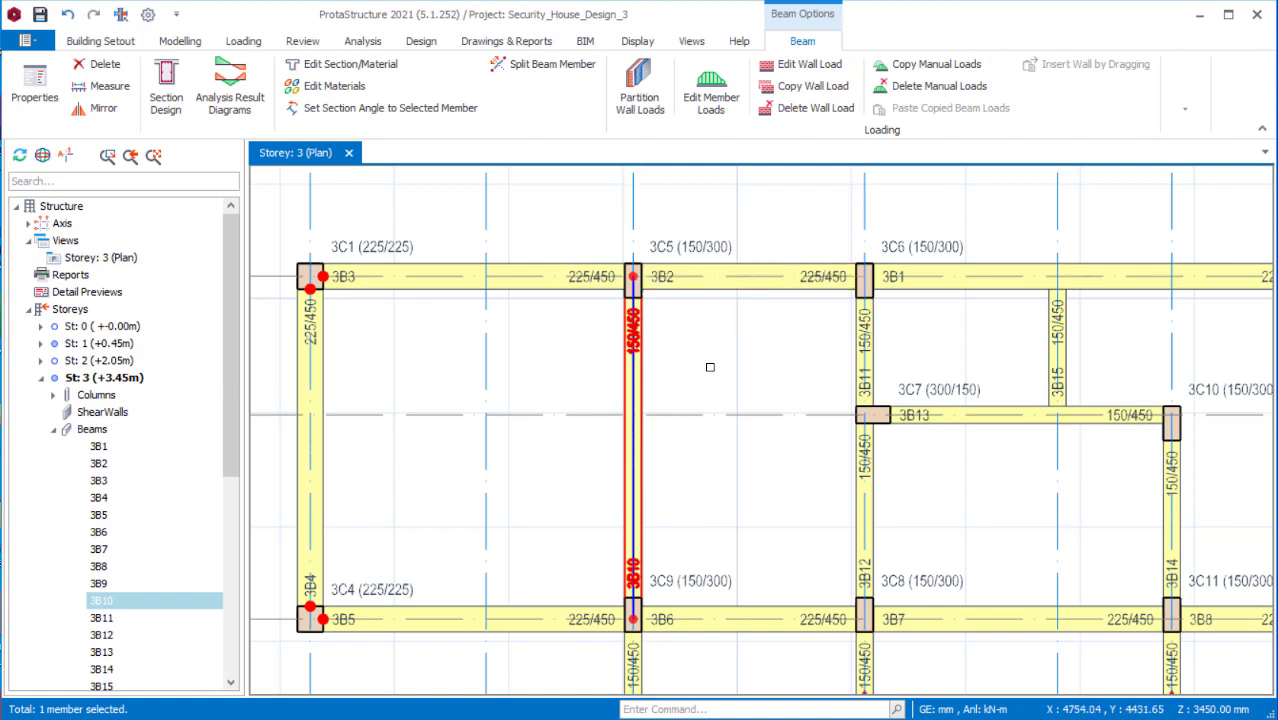
pyautogui.click(866, 340)
pyautogui.scroll(-4, 880, 339)
pyautogui.scroll(3, 917, 305)
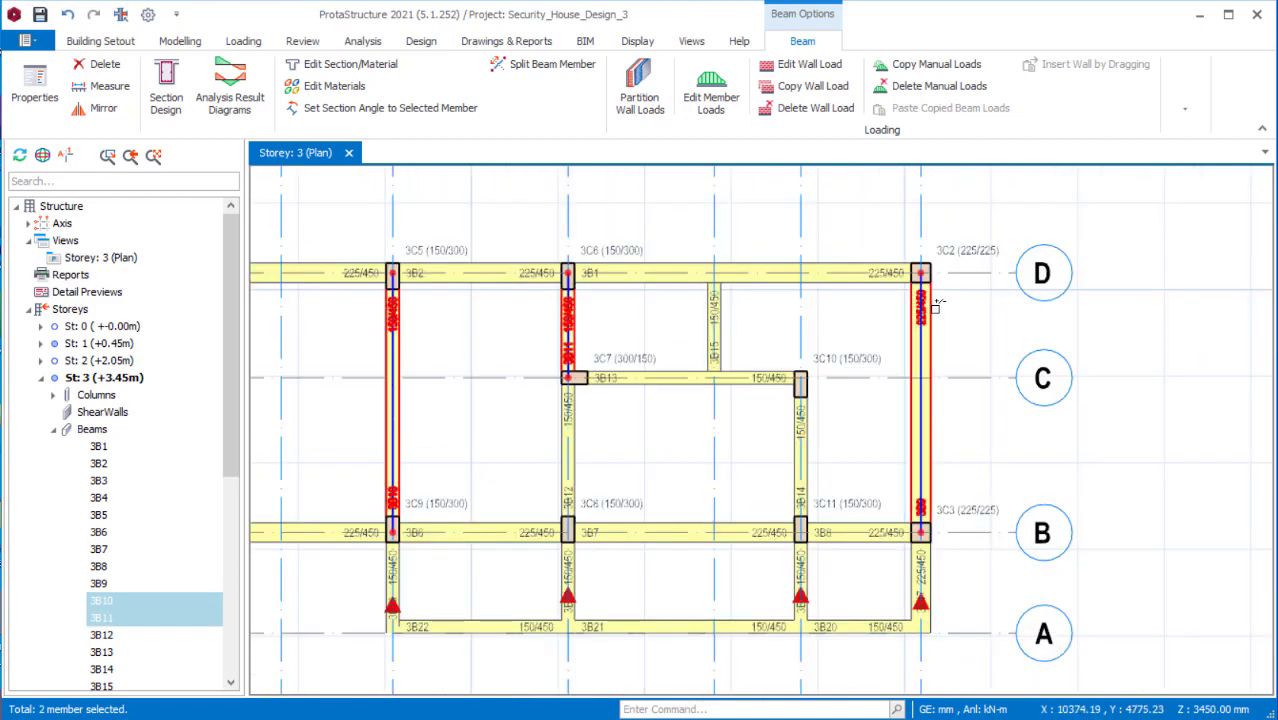
pyautogui.click(925, 310)
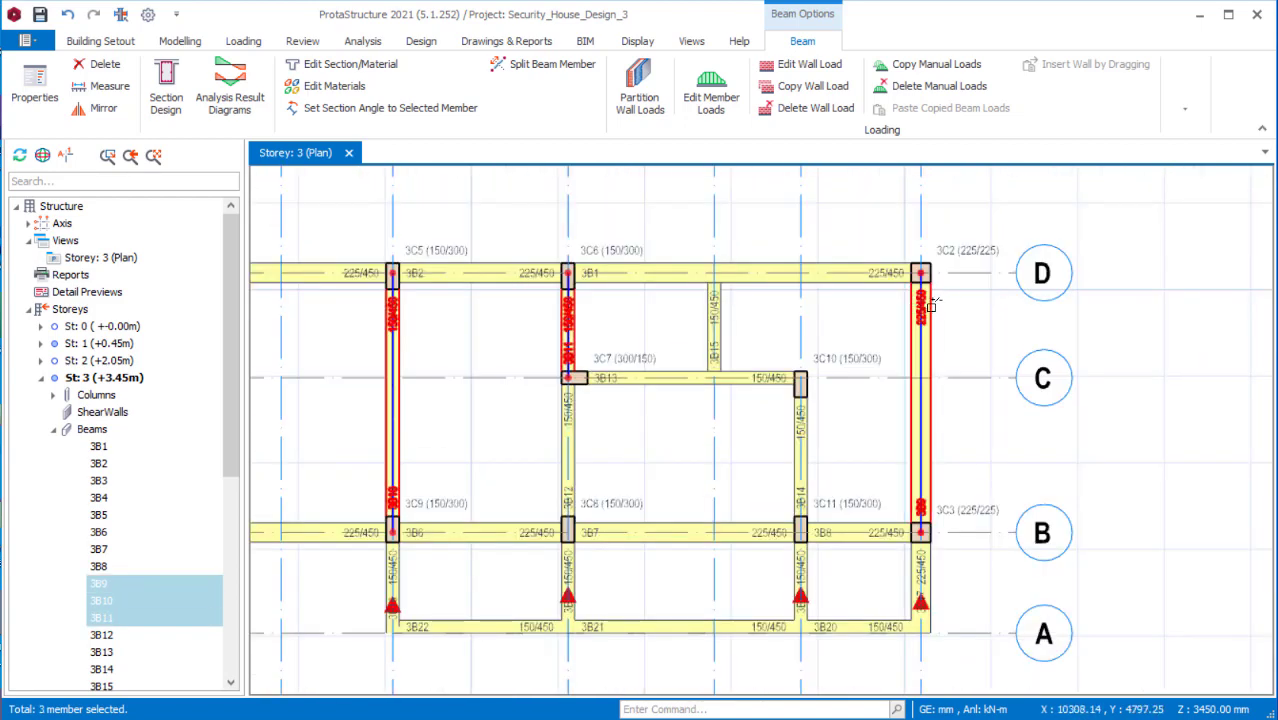
pyautogui.click(810, 431)
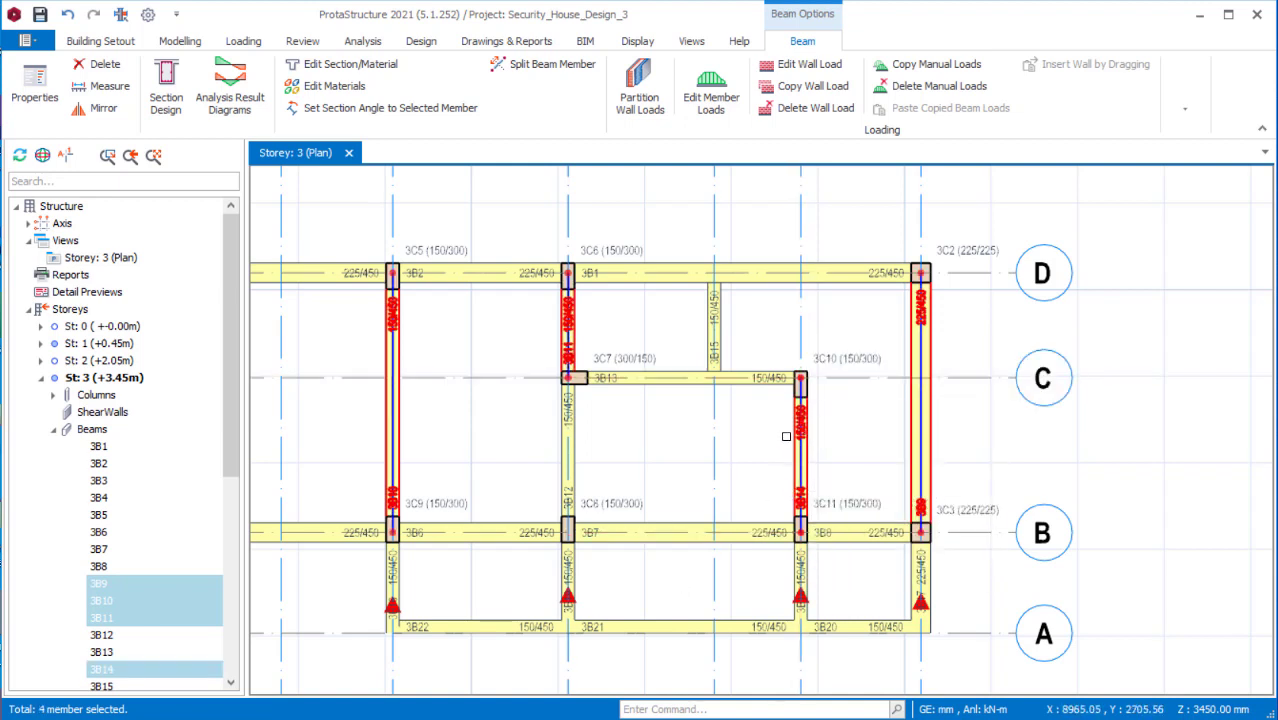
pyautogui.rightClick(687, 431)
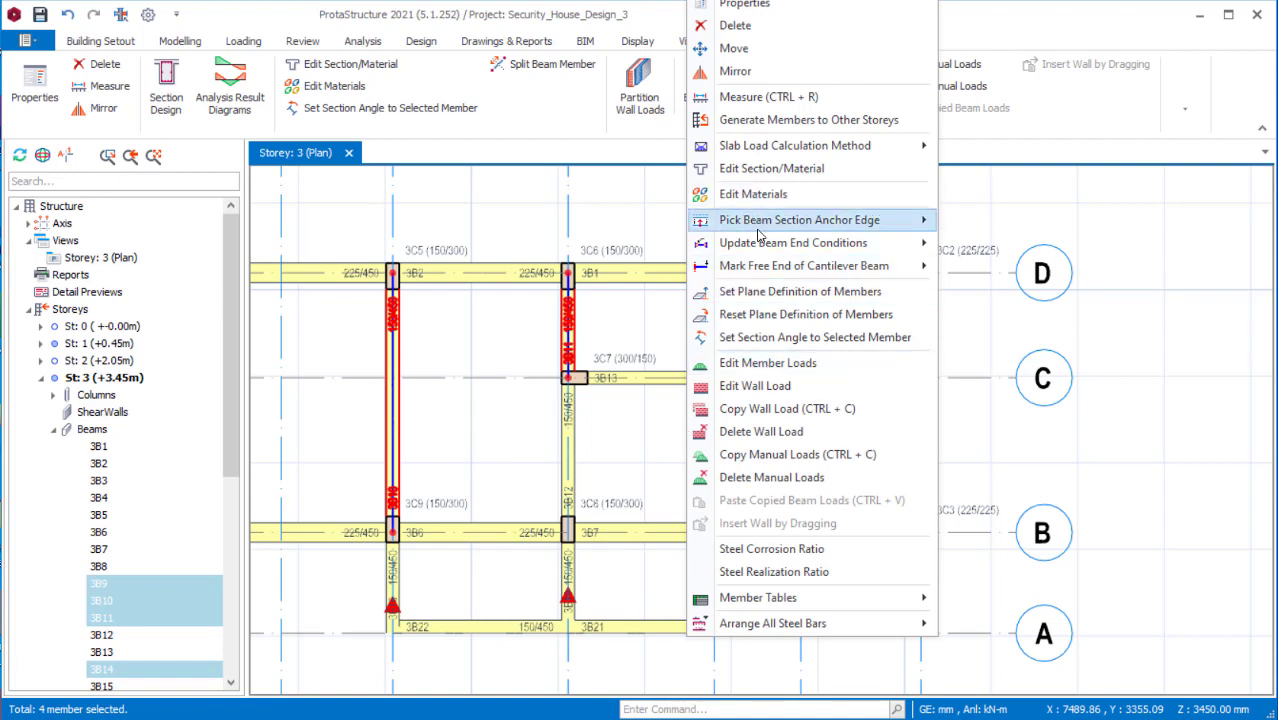
pyautogui.moveTo(786, 250)
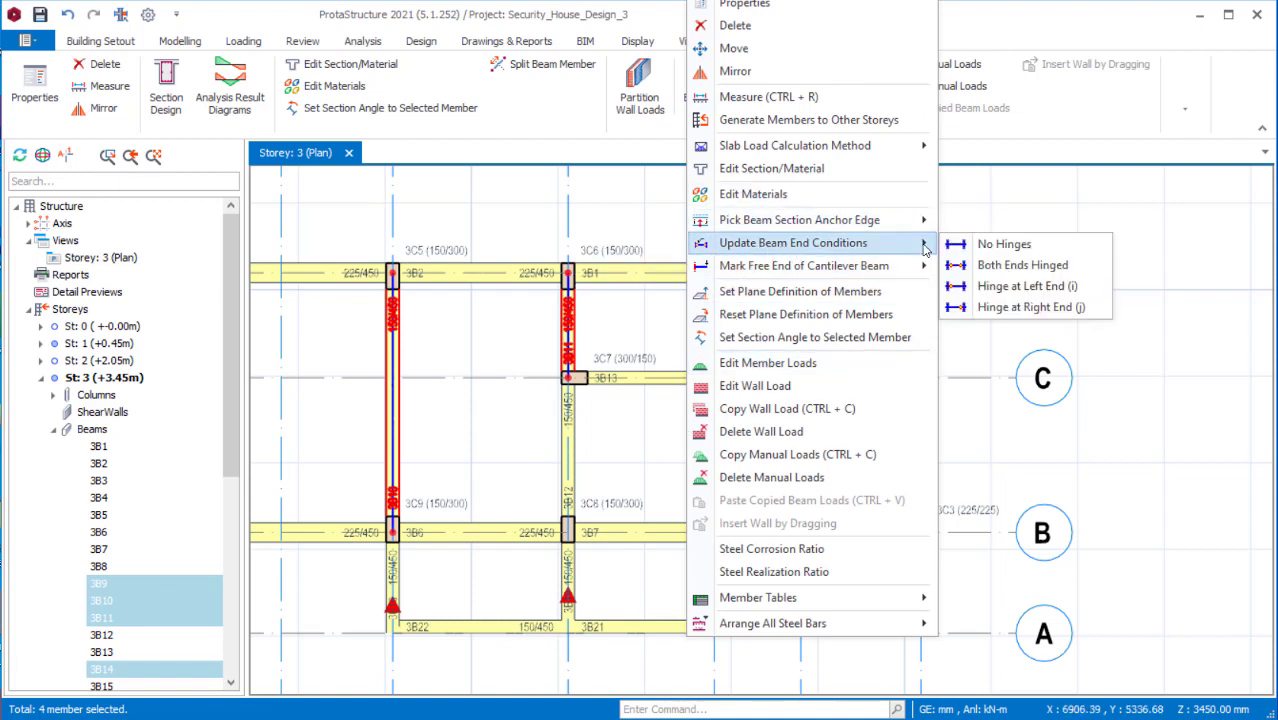
pyautogui.click(1001, 312)
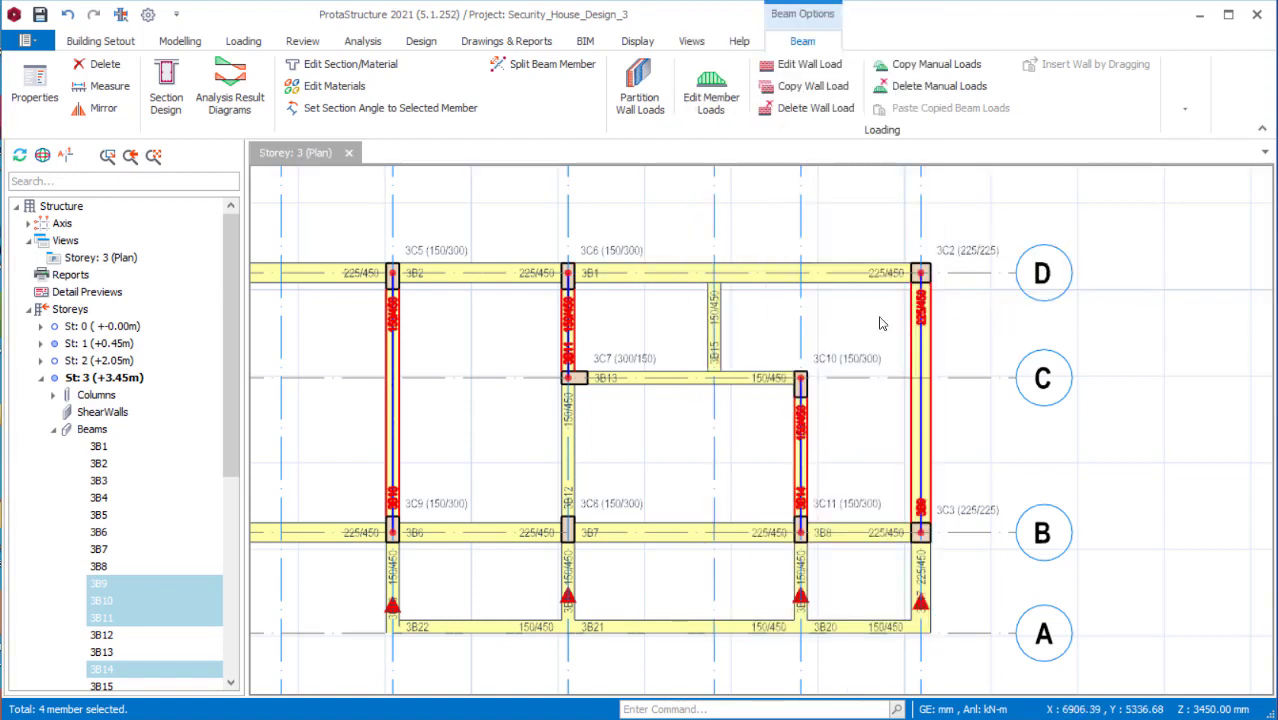
pyautogui.click(607, 362)
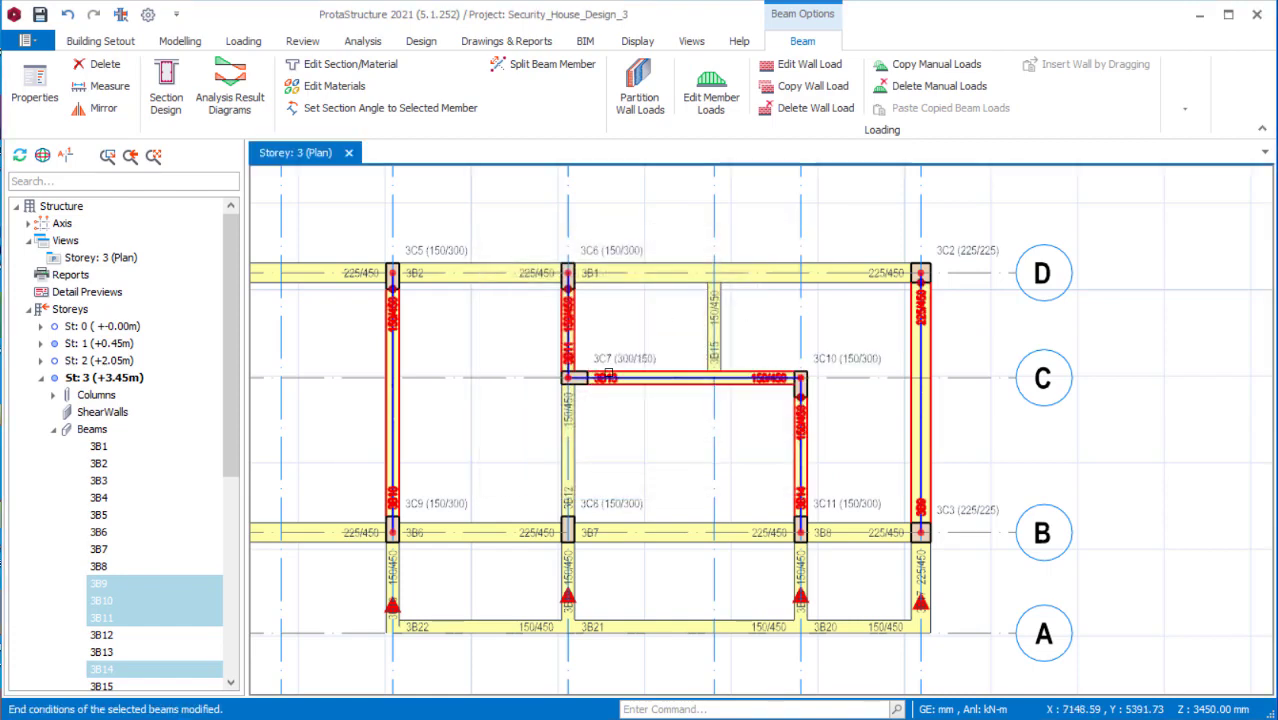
pyautogui.scroll(3, 653, 308)
pyautogui.click(740, 250)
pyautogui.press('Escape')
# Set both ends of beam 3B13 on axis C as hinged, applied to the selected beam only, and clear the selection.
pyautogui.scroll(-2, 740, 255)
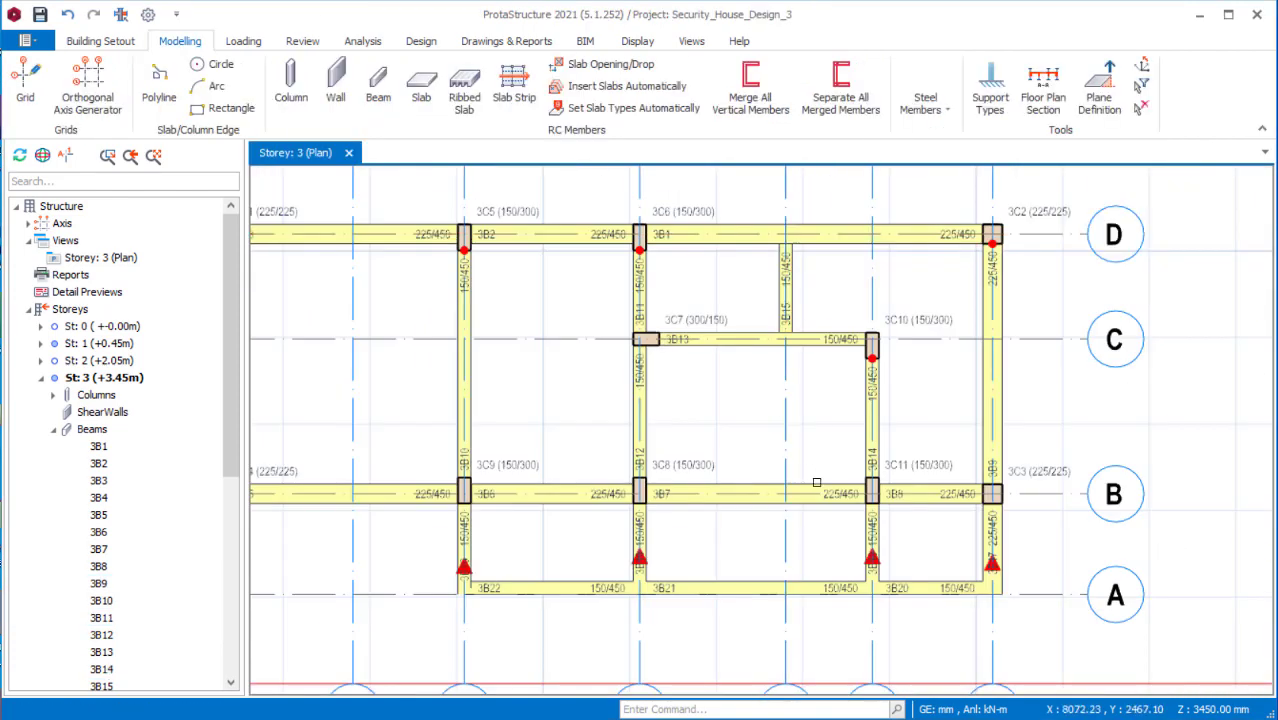
pyautogui.scroll(2, 924, 479)
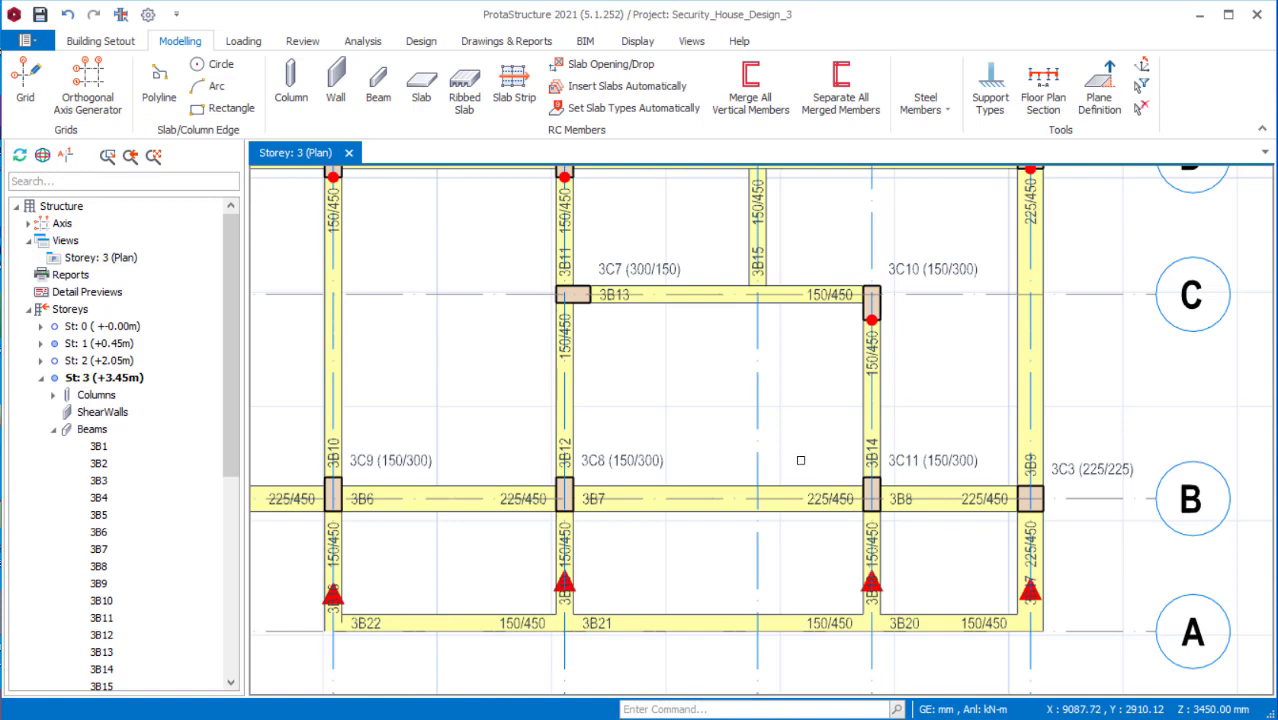
pyautogui.scroll(-2, 800, 460)
pyautogui.scroll(2, 755, 380)
pyautogui.click(755, 378)
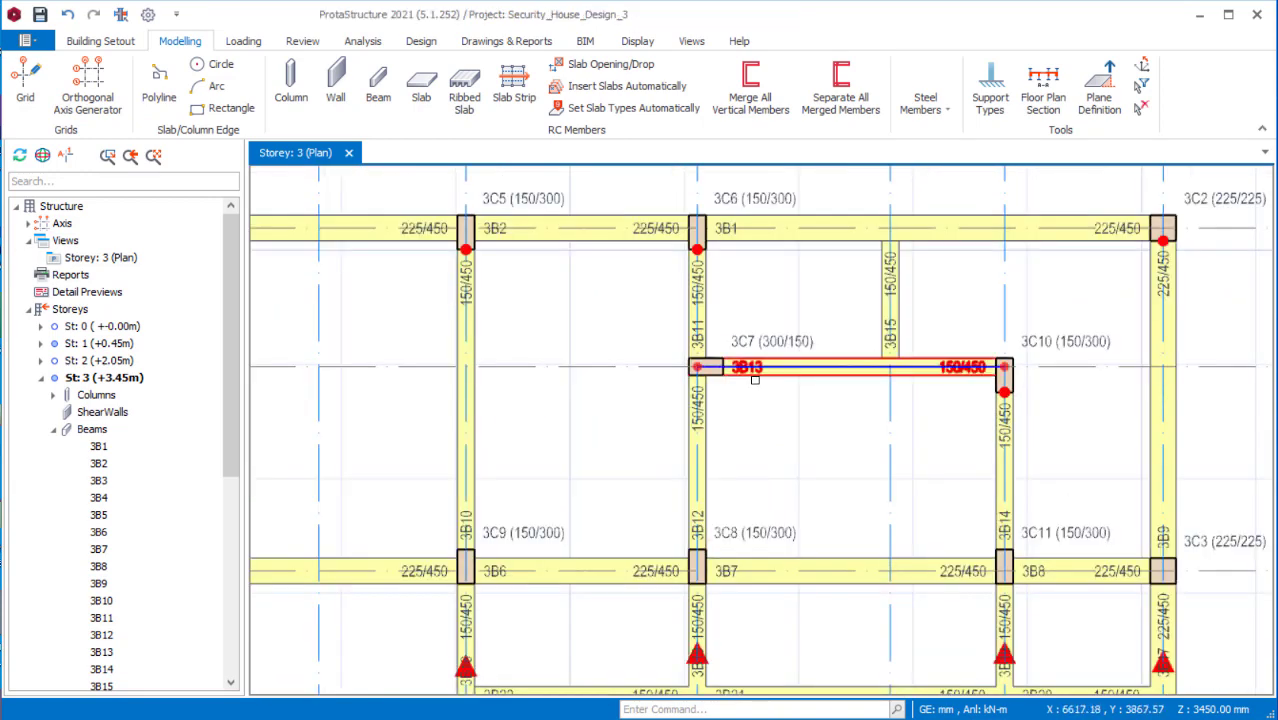
pyautogui.rightClick(755, 379)
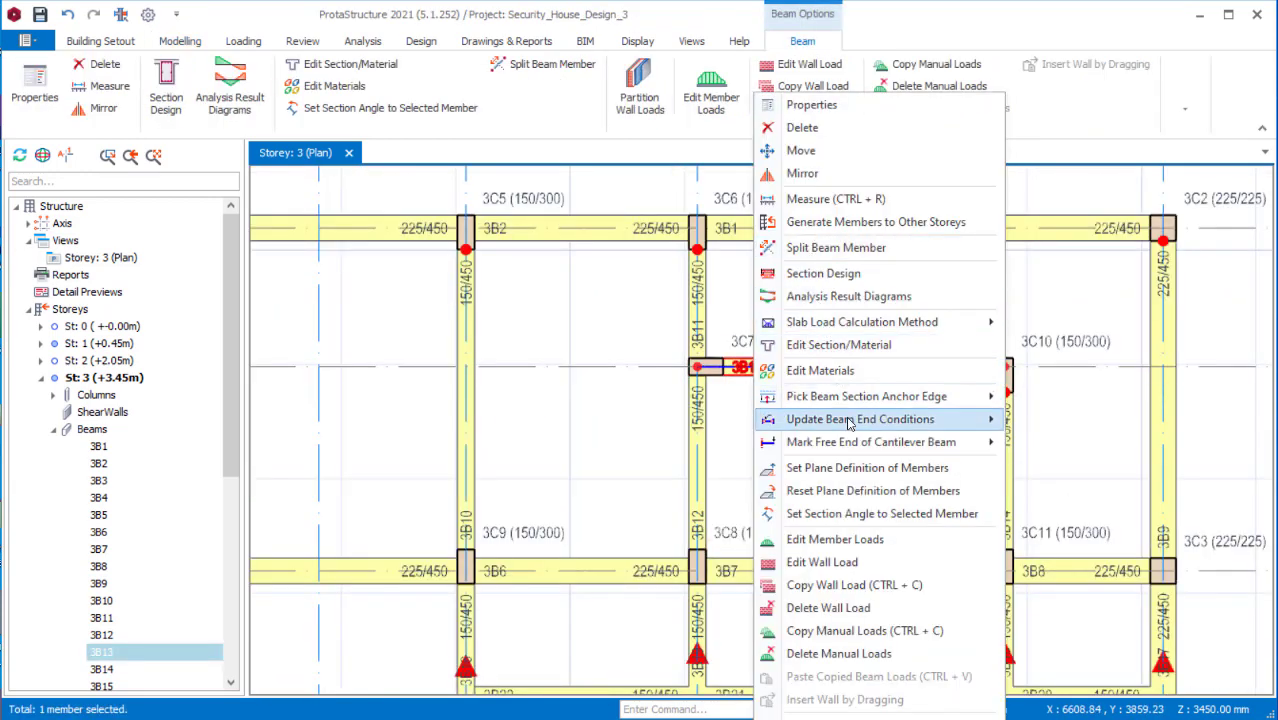
pyautogui.moveTo(975, 425)
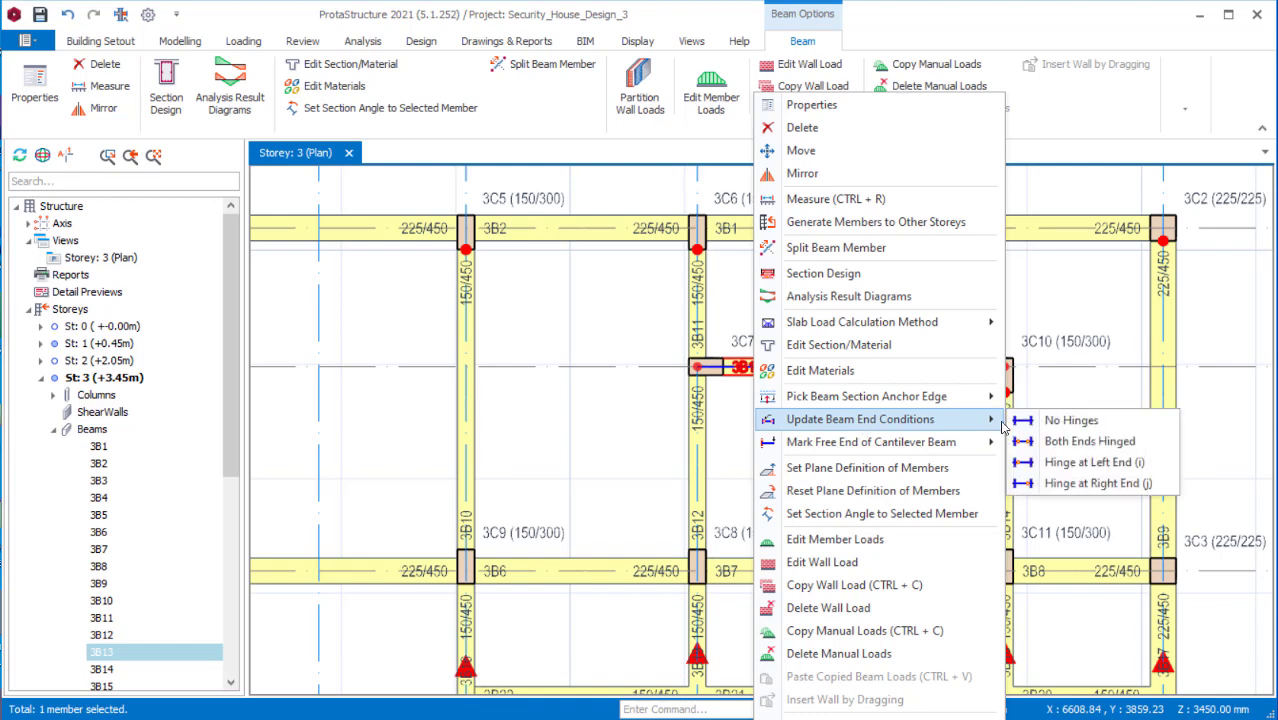
pyautogui.click(1054, 449)
pyautogui.click(688, 359)
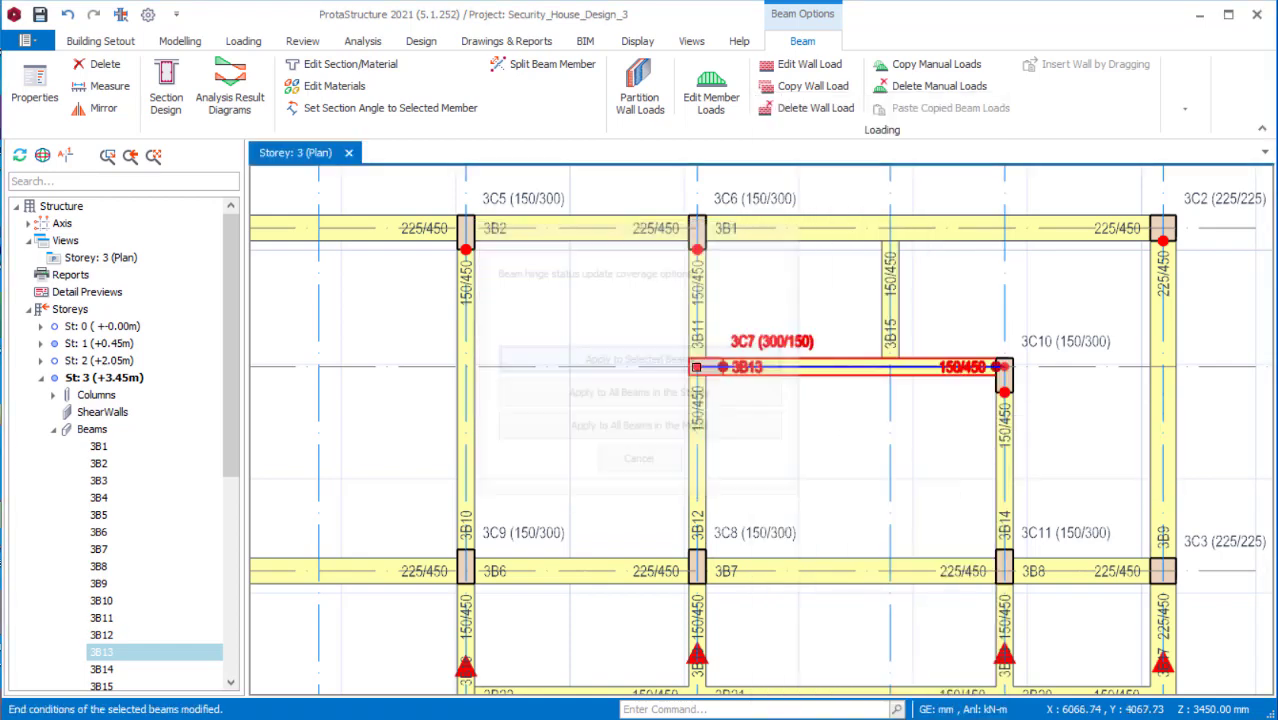
pyautogui.press('Escape')
# Set a hinge at the right end (j) of beam 3B8 on axis B, applied to the selected beam only, and clear the selection.
pyautogui.scroll(-3, 911, 443)
pyautogui.scroll(1, 1012, 436)
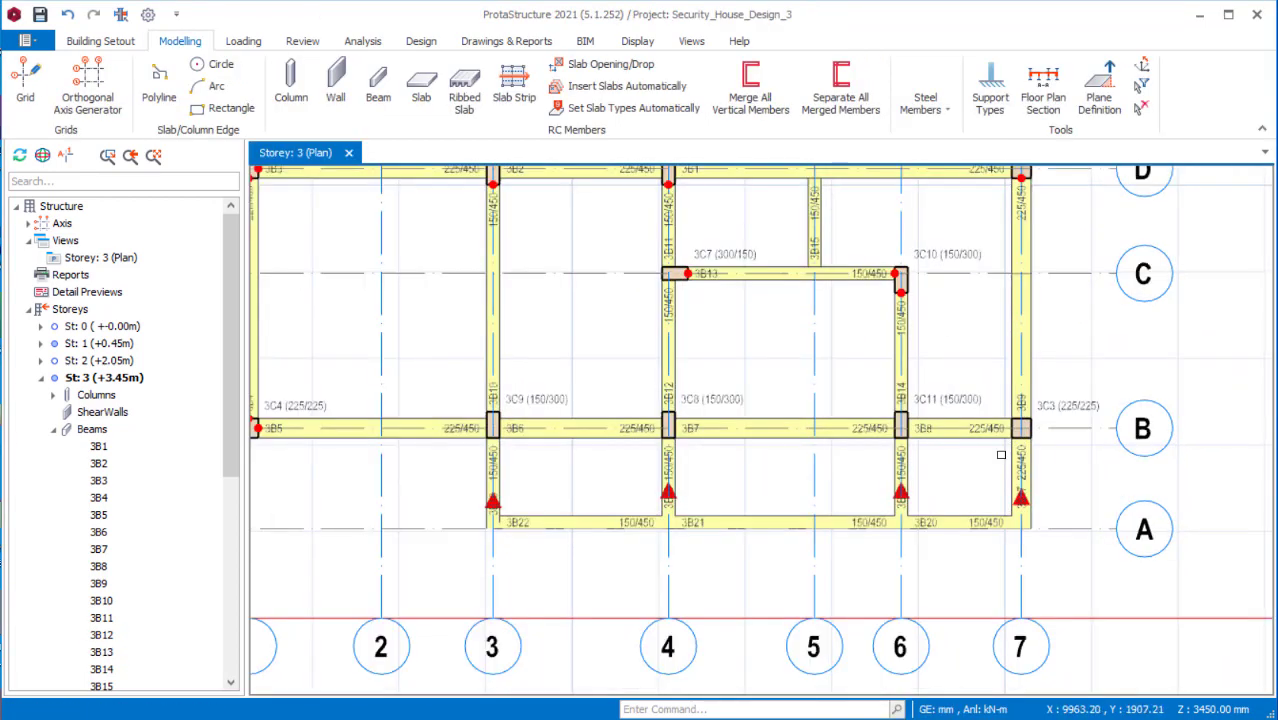
pyautogui.click(1012, 436)
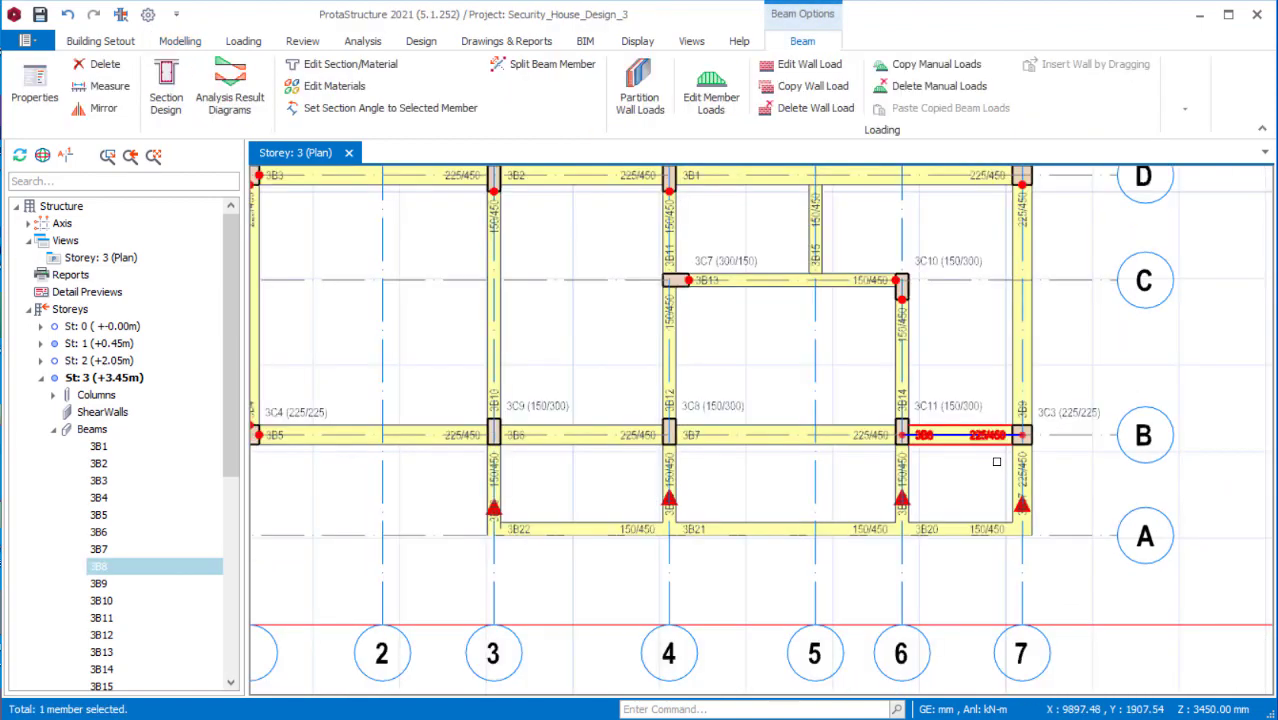
pyautogui.rightClick(973, 461)
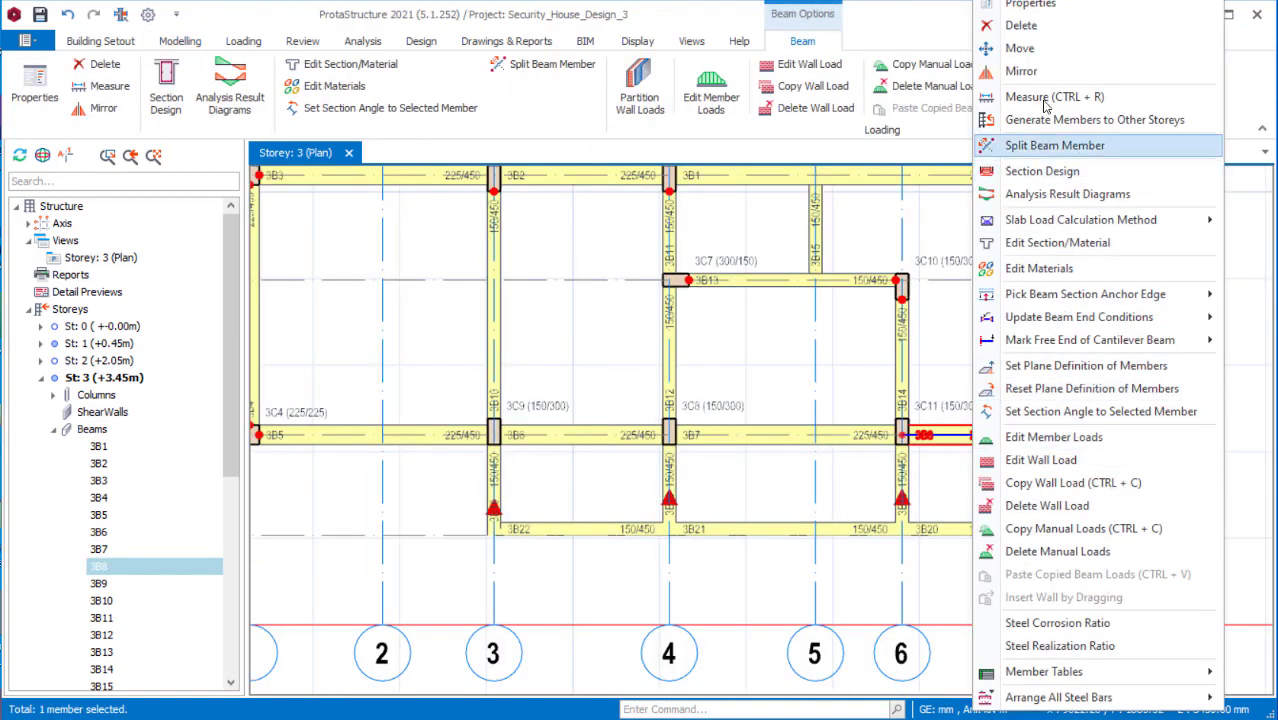
pyautogui.moveTo(1085, 324)
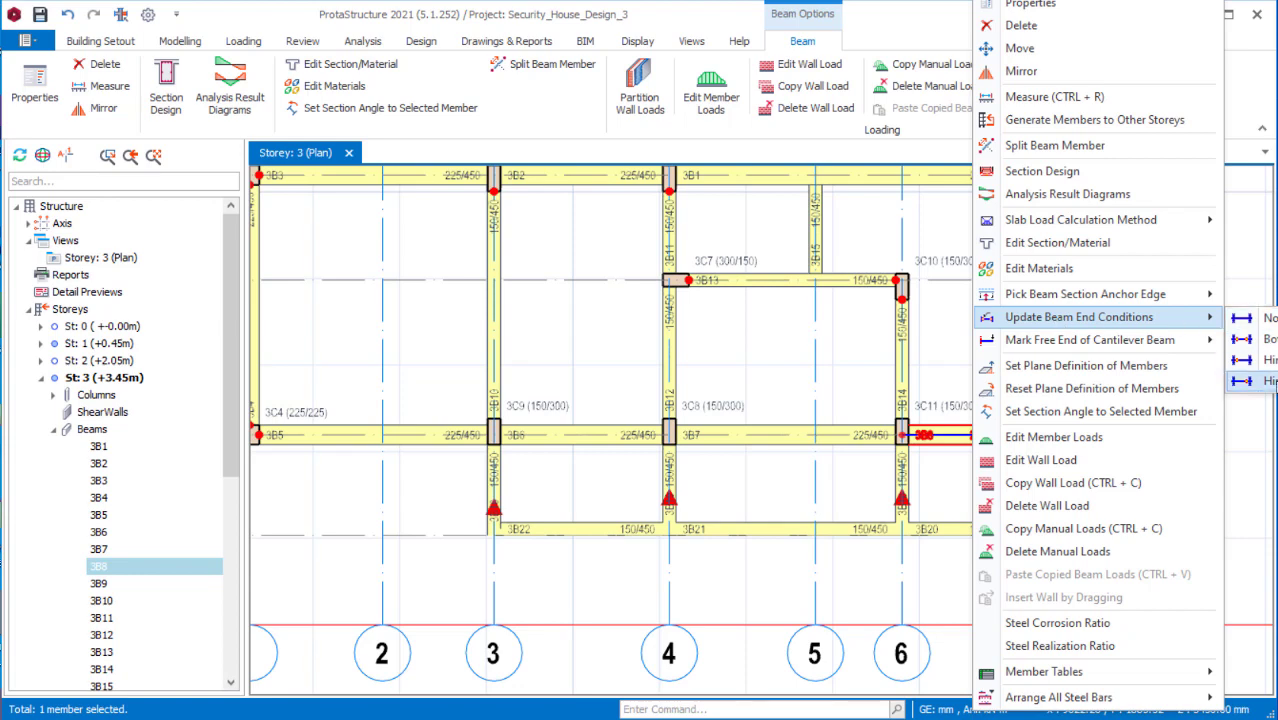
pyautogui.click(1270, 381)
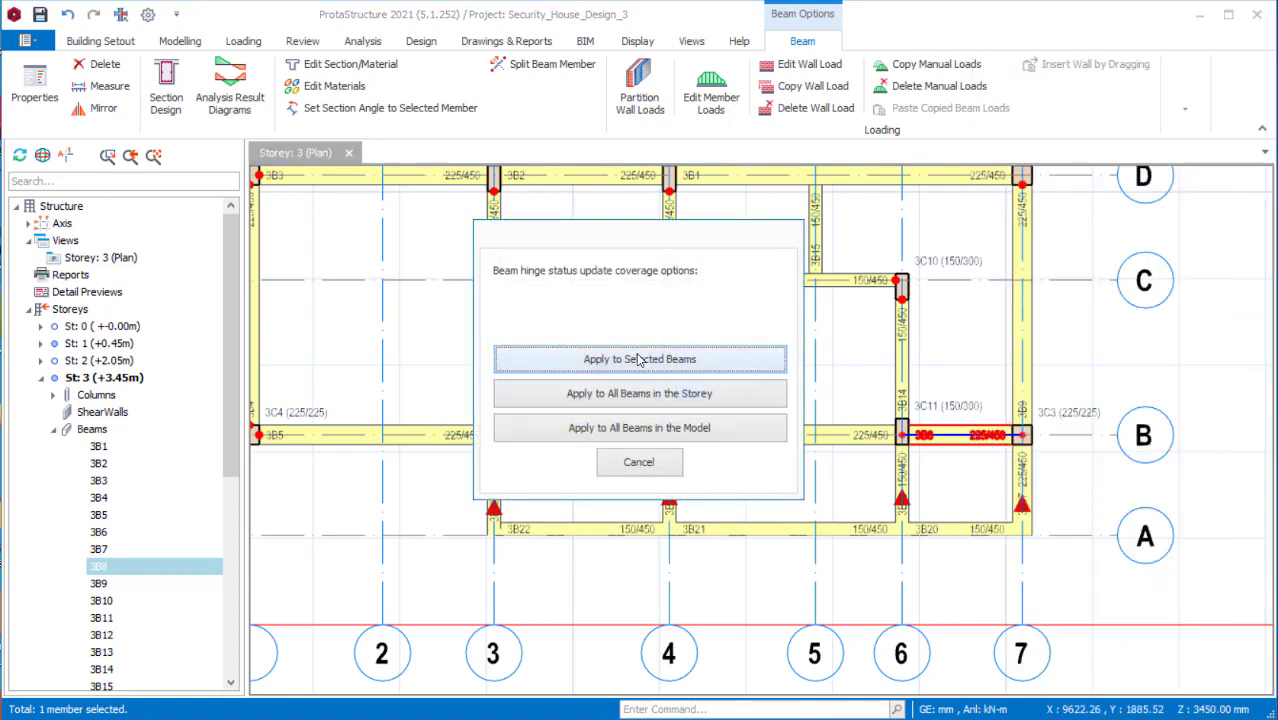
pyautogui.click(638, 359)
pyautogui.press('Escape')
# Start the Slab command with a thickness of 150 mm, a dead load of 2.0 kN/m2 and an imposed load of 1.5 kN/m2.
pyautogui.scroll(-3, 1033, 534)
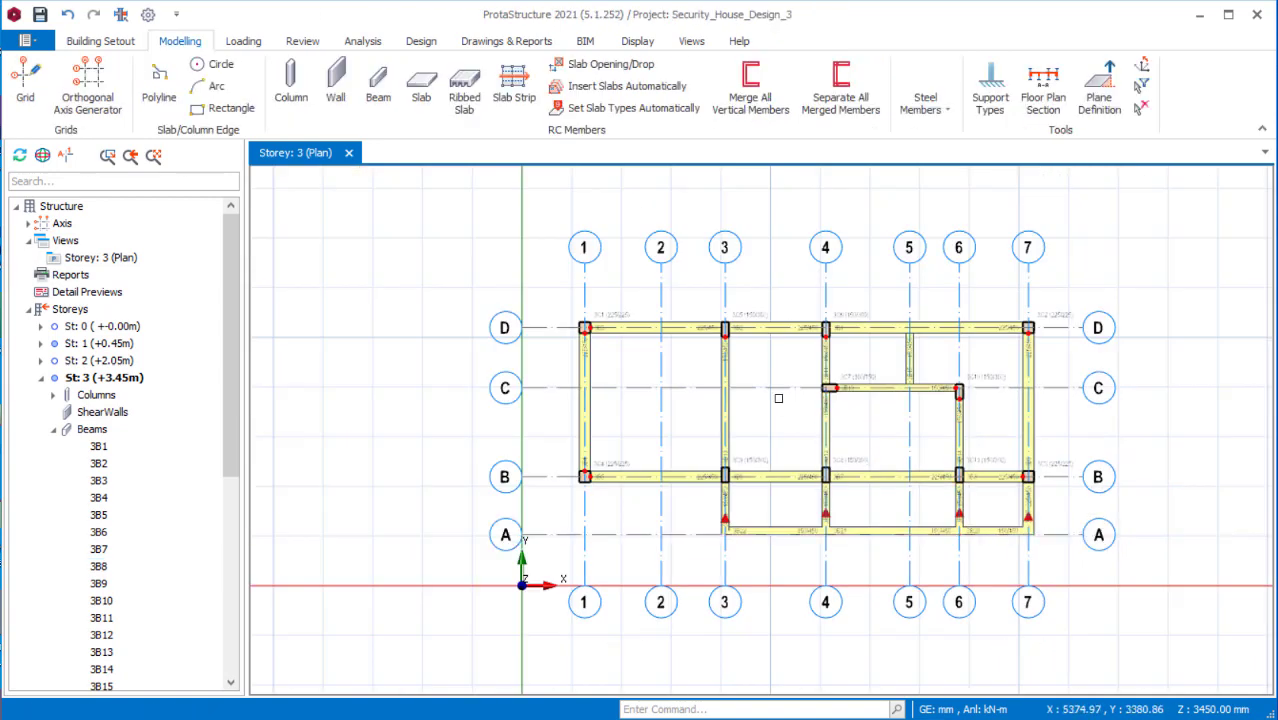
pyautogui.scroll(2, 758, 377)
pyautogui.scroll(1, 573, 349)
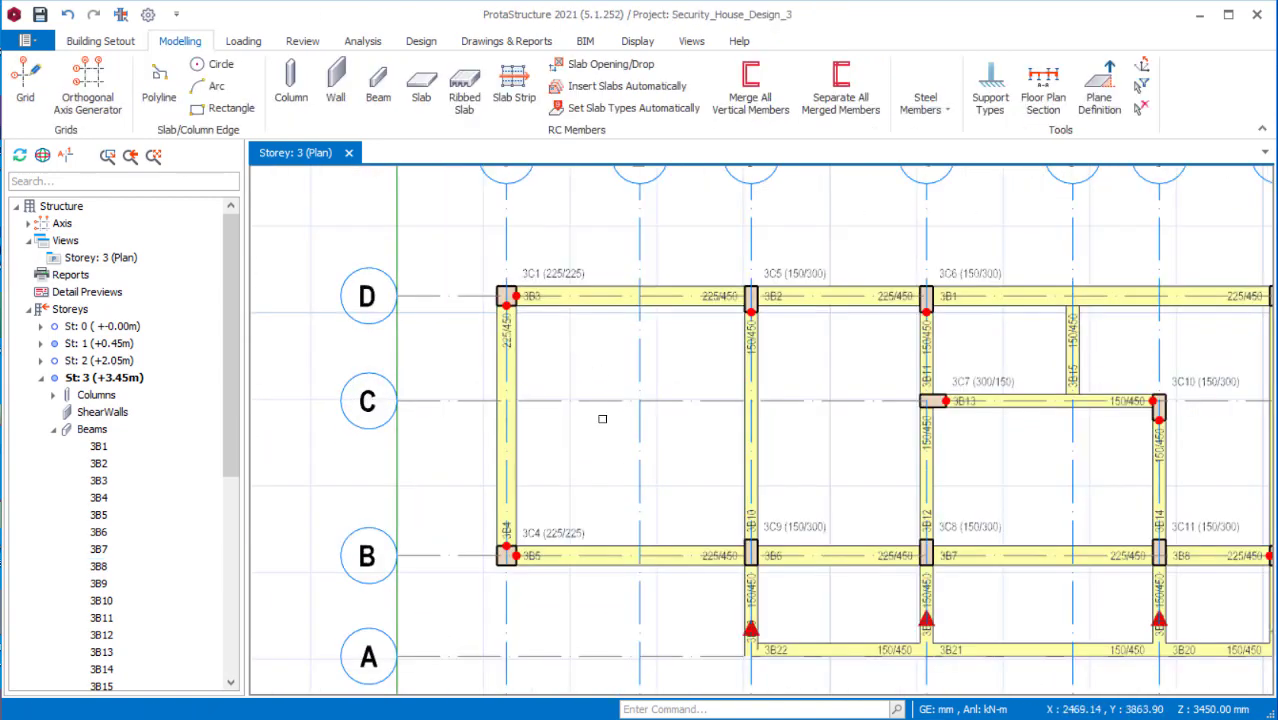
pyautogui.scroll(-2, 600, 420)
pyautogui.scroll(1, 903, 452)
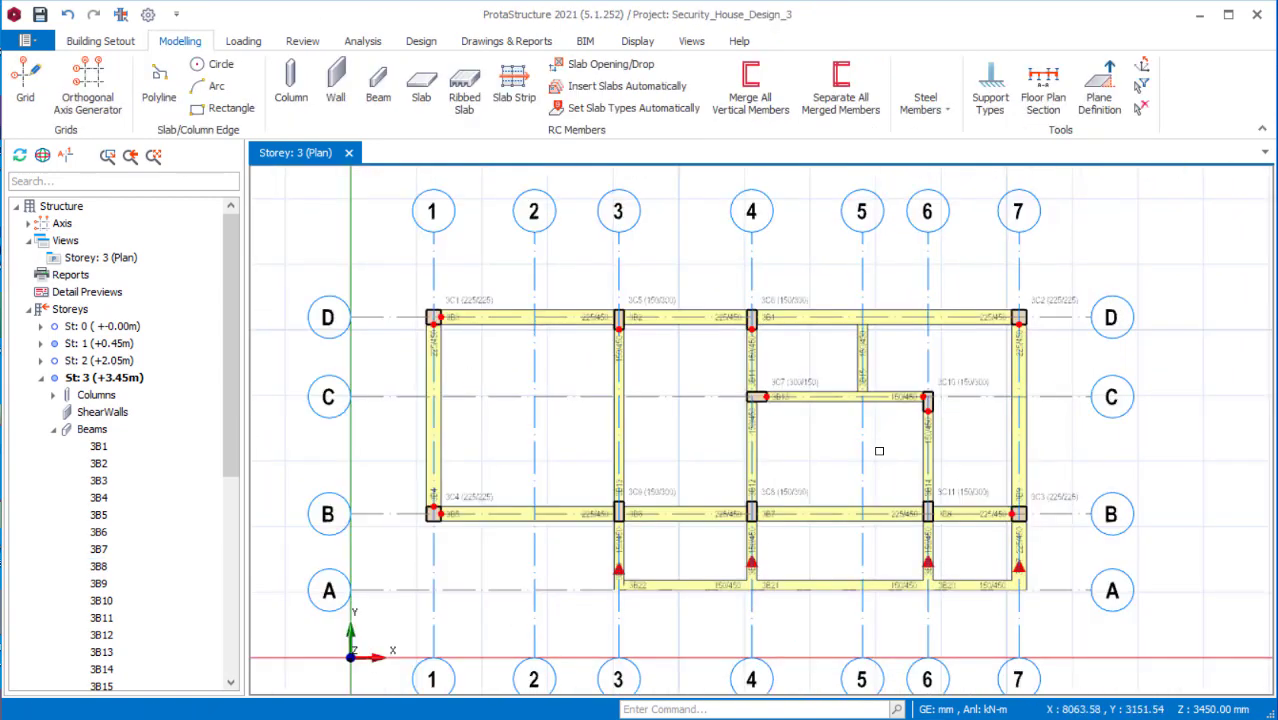
pyautogui.click(421, 90)
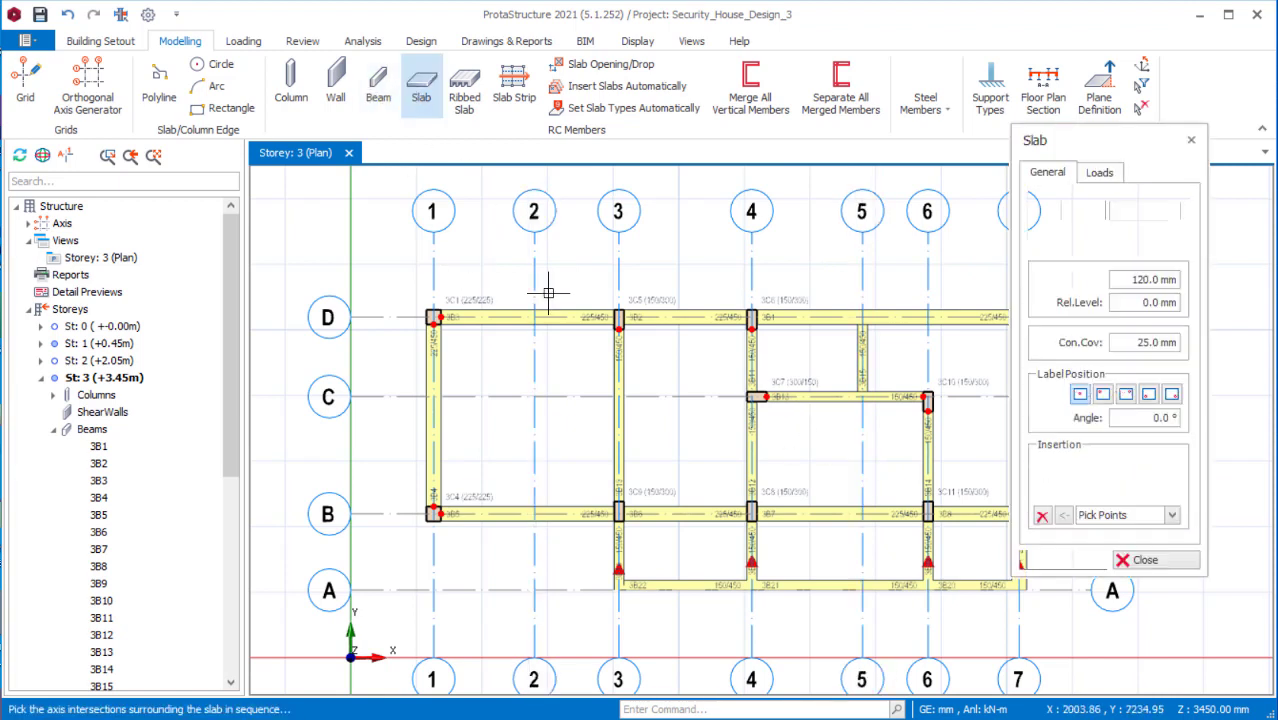
pyautogui.click(1147, 281)
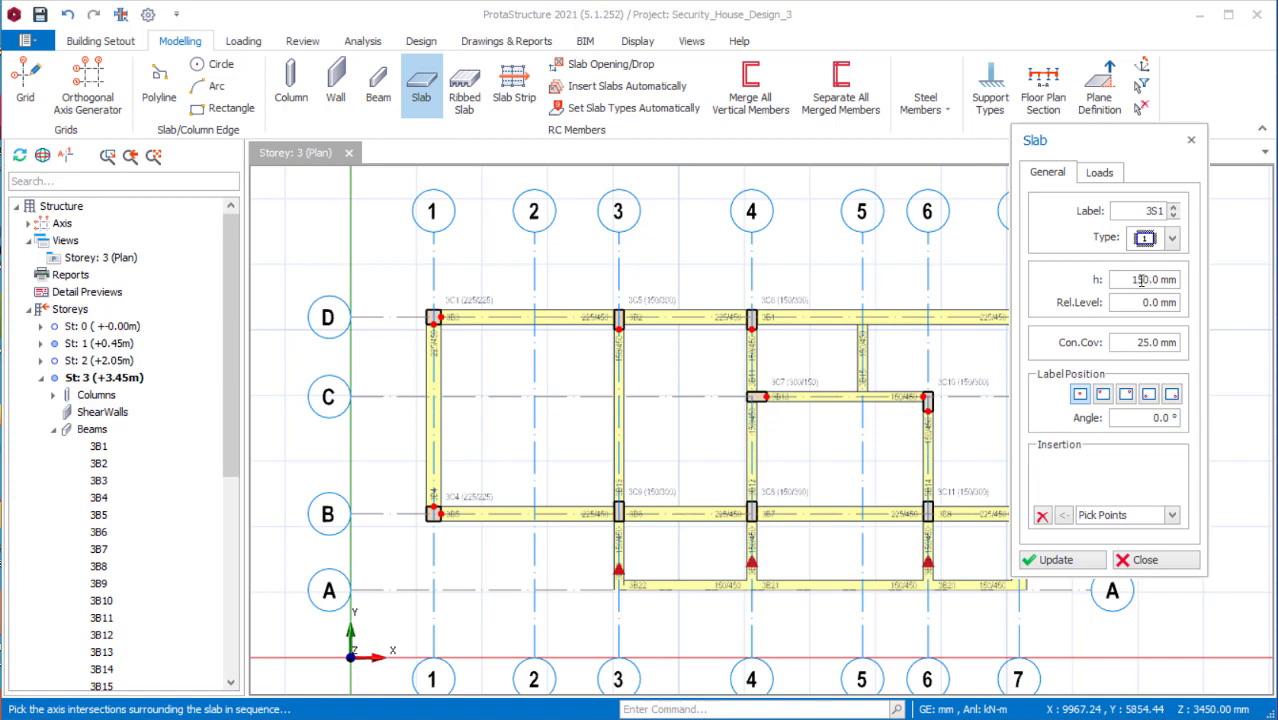
pyautogui.click(1102, 174)
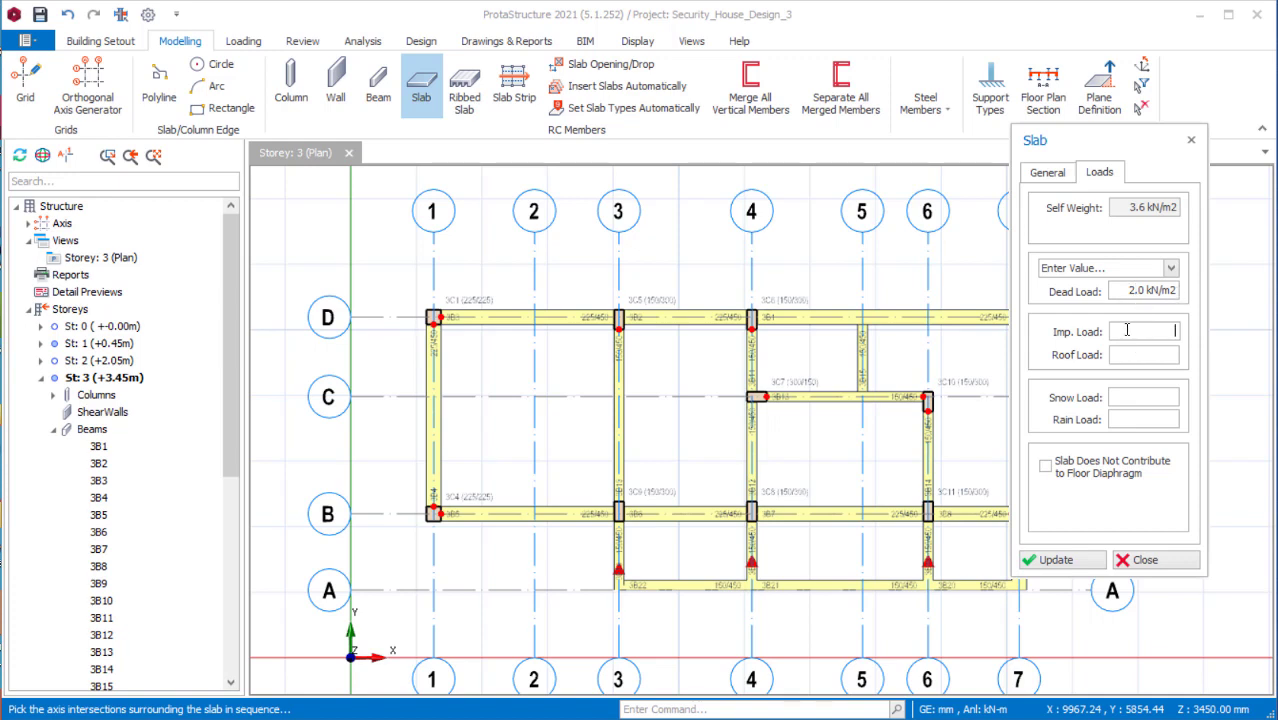
pyautogui.click(1127, 331)
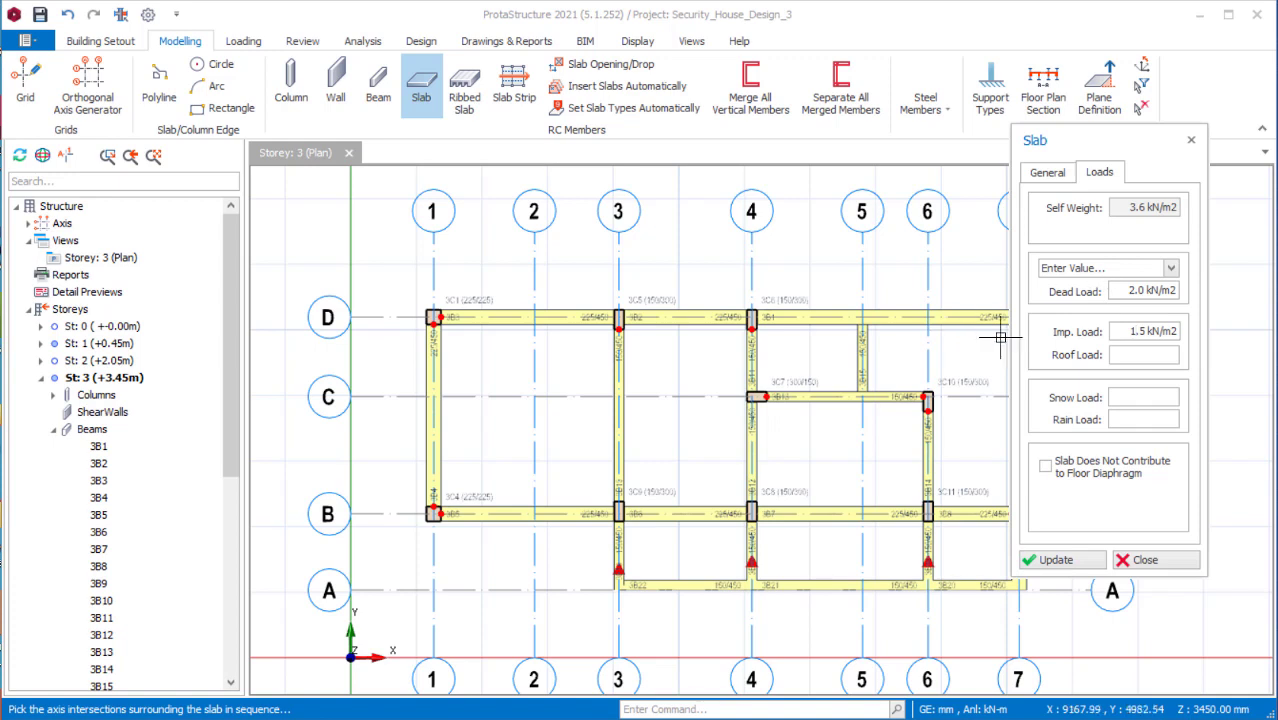
# Using Beam Region insertion, place slabs in bays 1-3 and 3-4 between axes B and D, 4-5 between C and D, and 4-6 between B and C.
pyautogui.click(1047, 174)
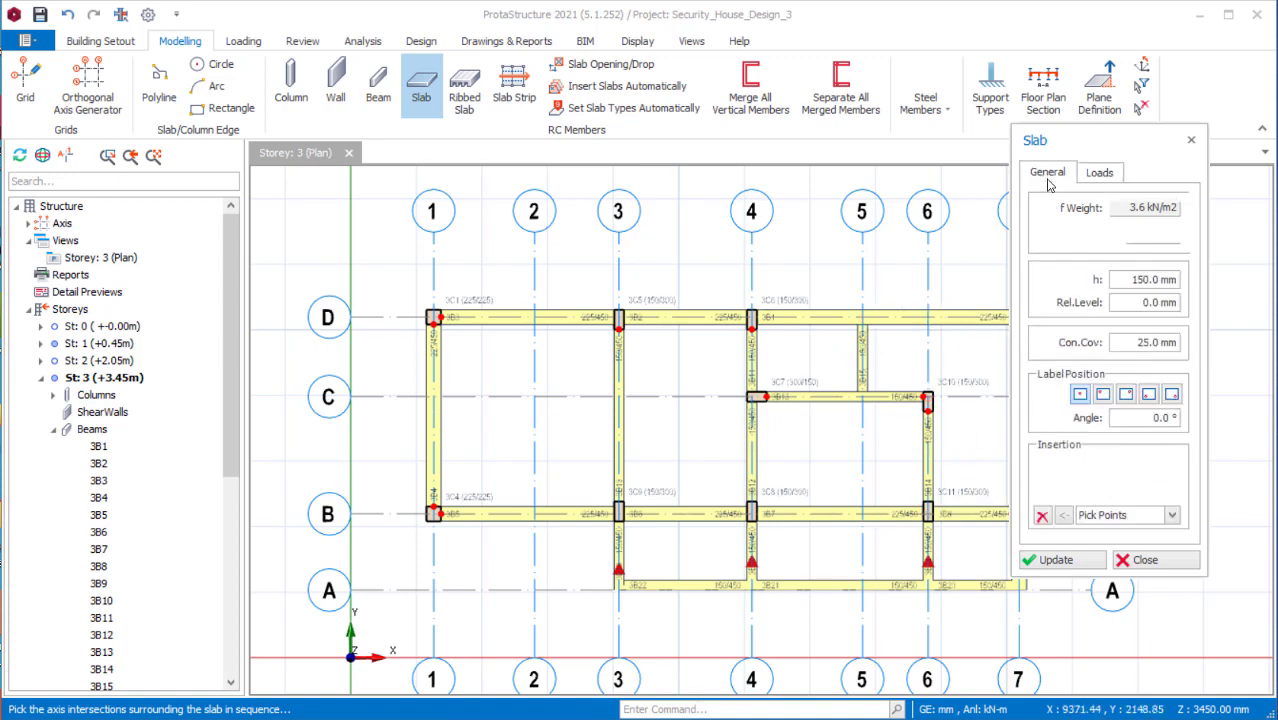
pyautogui.click(1172, 517)
pyautogui.click(1133, 547)
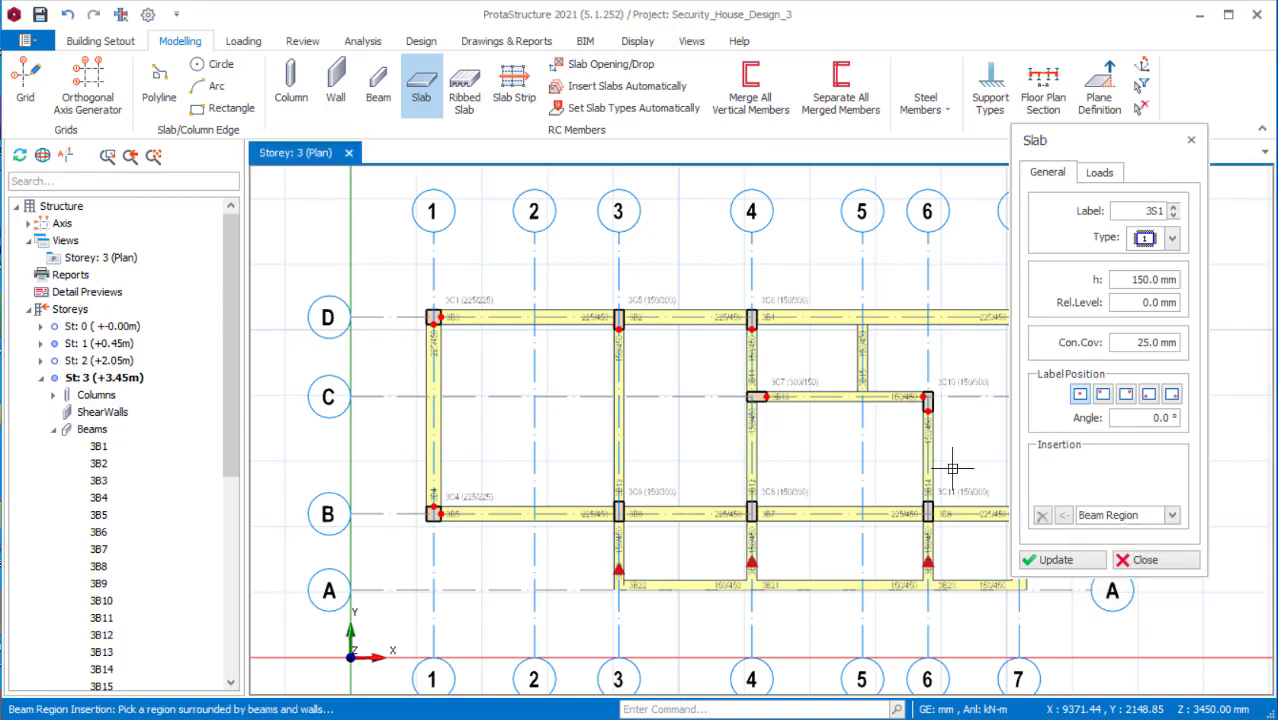
pyautogui.scroll(-3, 422, 457)
pyautogui.scroll(3, 487, 440)
pyautogui.click(405, 382)
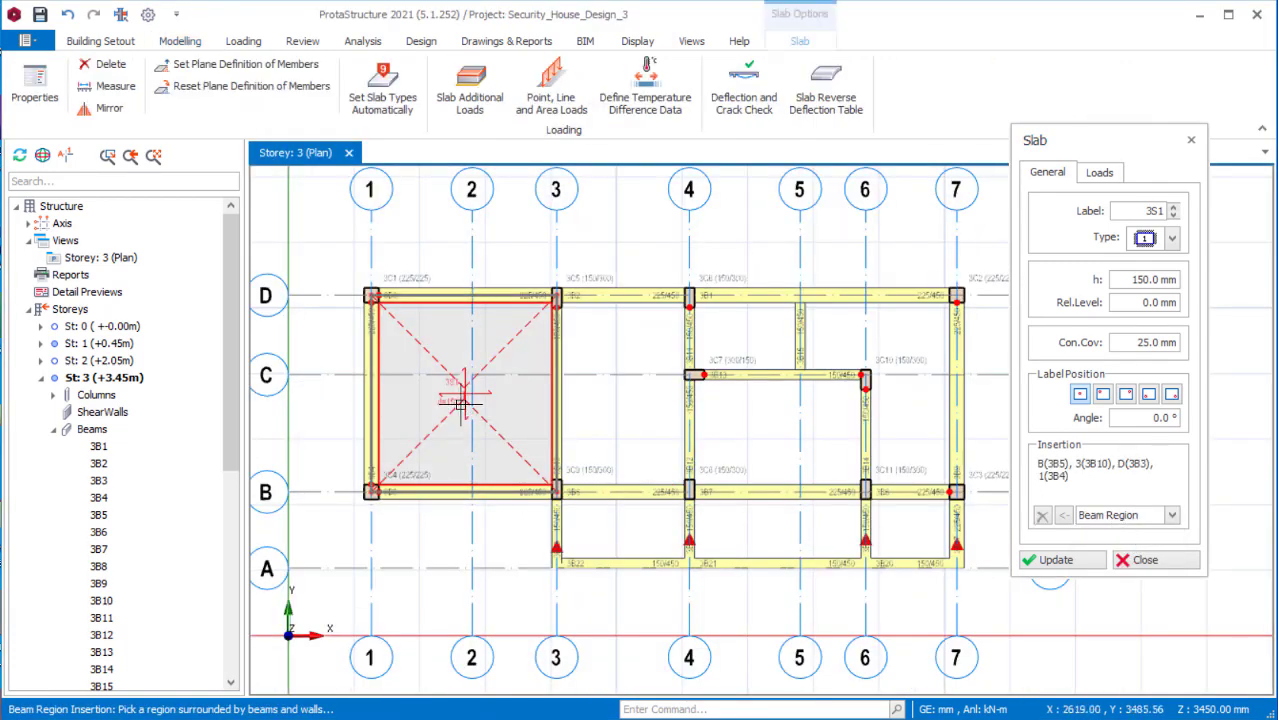
pyautogui.click(630, 375)
pyautogui.click(766, 353)
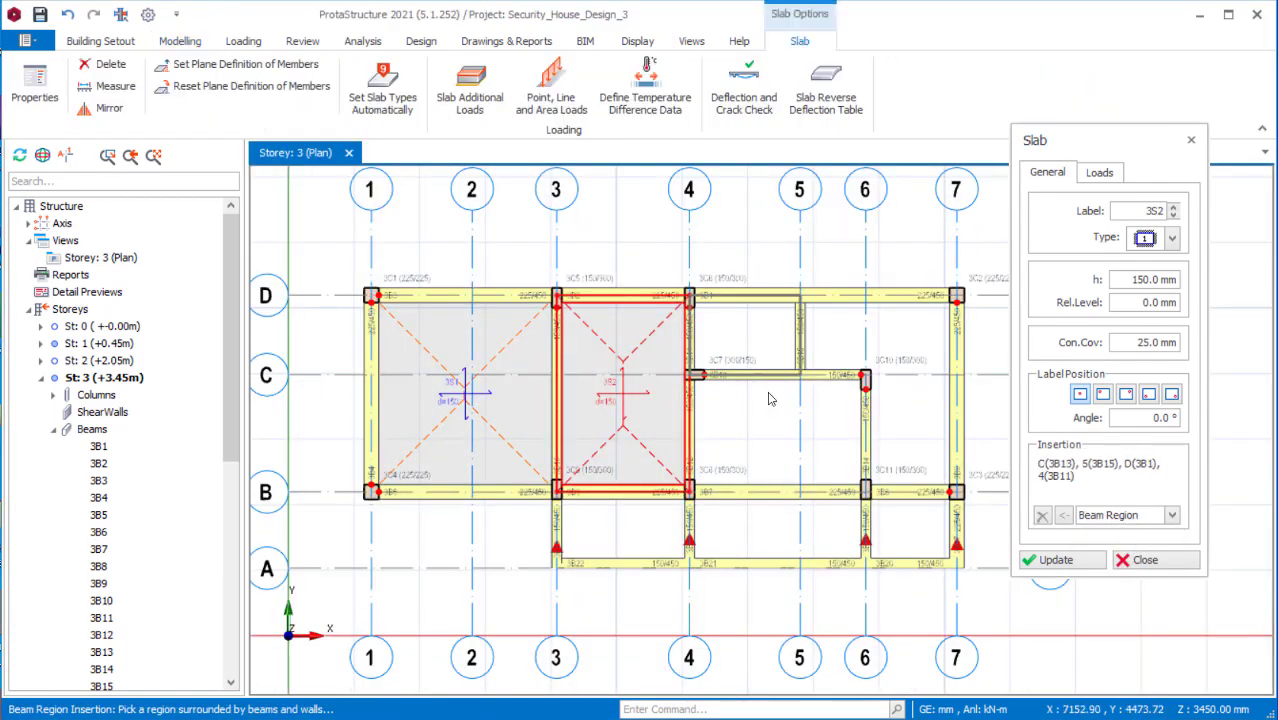
pyautogui.click(770, 400)
# Place slabs in the three cantilever bays between axes A and B, at 3-4, 4-6 and 6-7, and finish the Slab command.
pyautogui.click(632, 513)
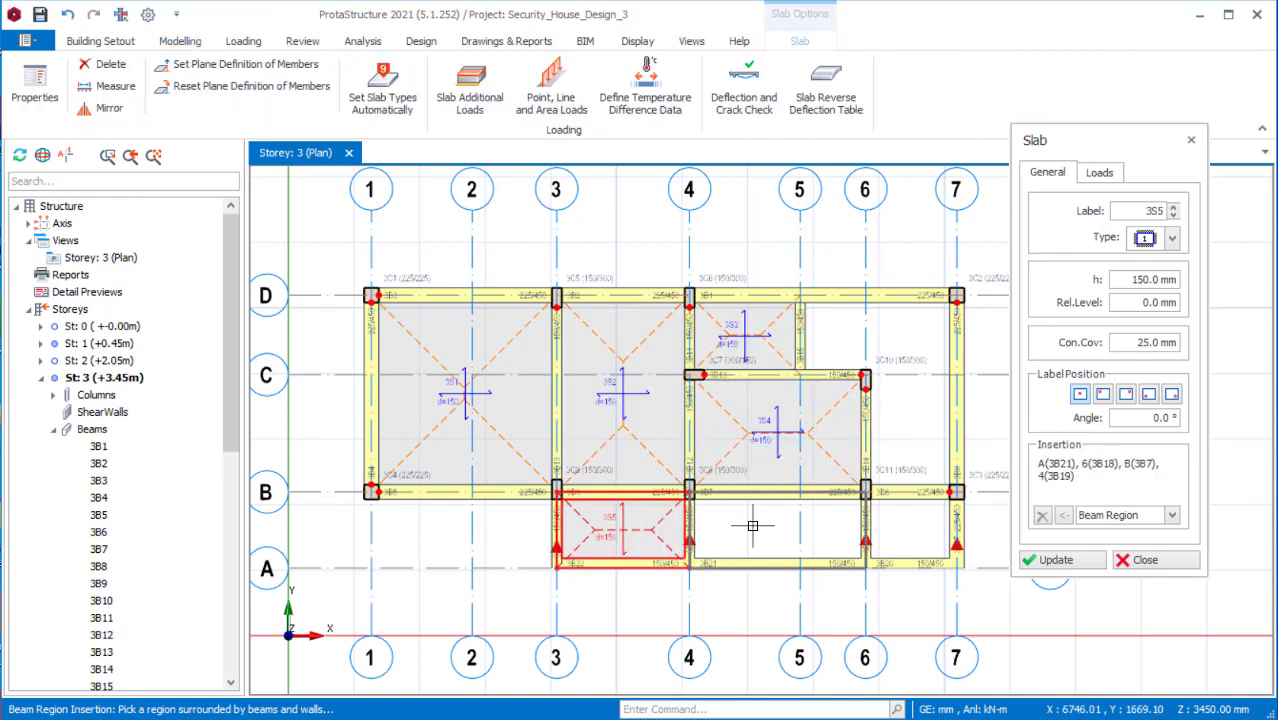
pyautogui.click(752, 525)
pyautogui.click(906, 524)
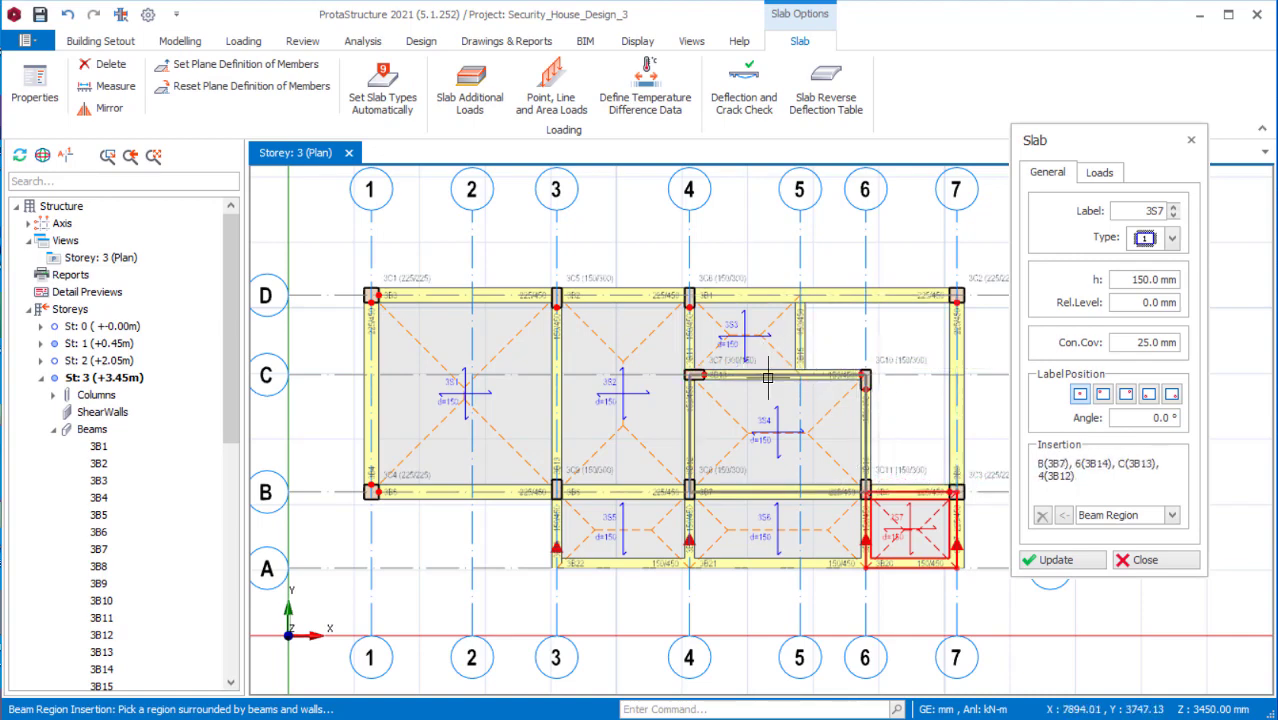
pyautogui.click(1145, 560)
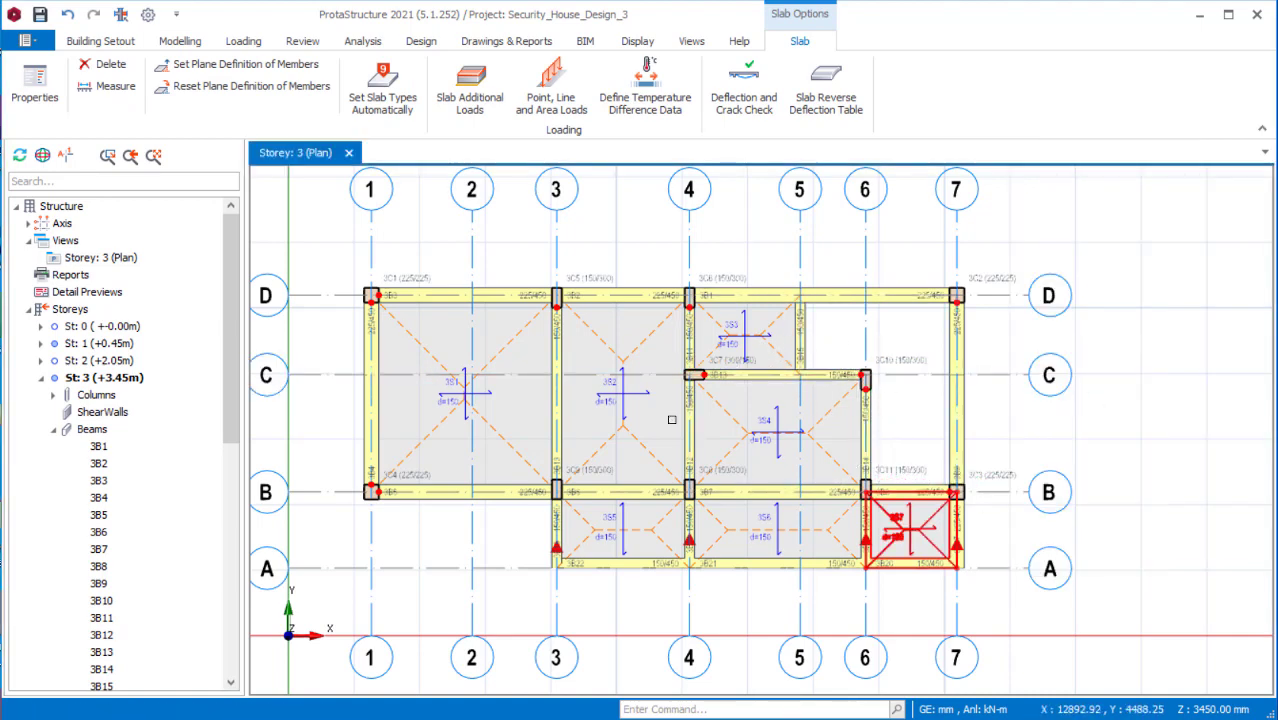
pyautogui.press('Escape')
# Change the storey 3 plan to a 3D view and examine the modelled beams, columns and slabs.
pyautogui.scroll(-2, 527, 405)
pyautogui.scroll(1, 527, 405)
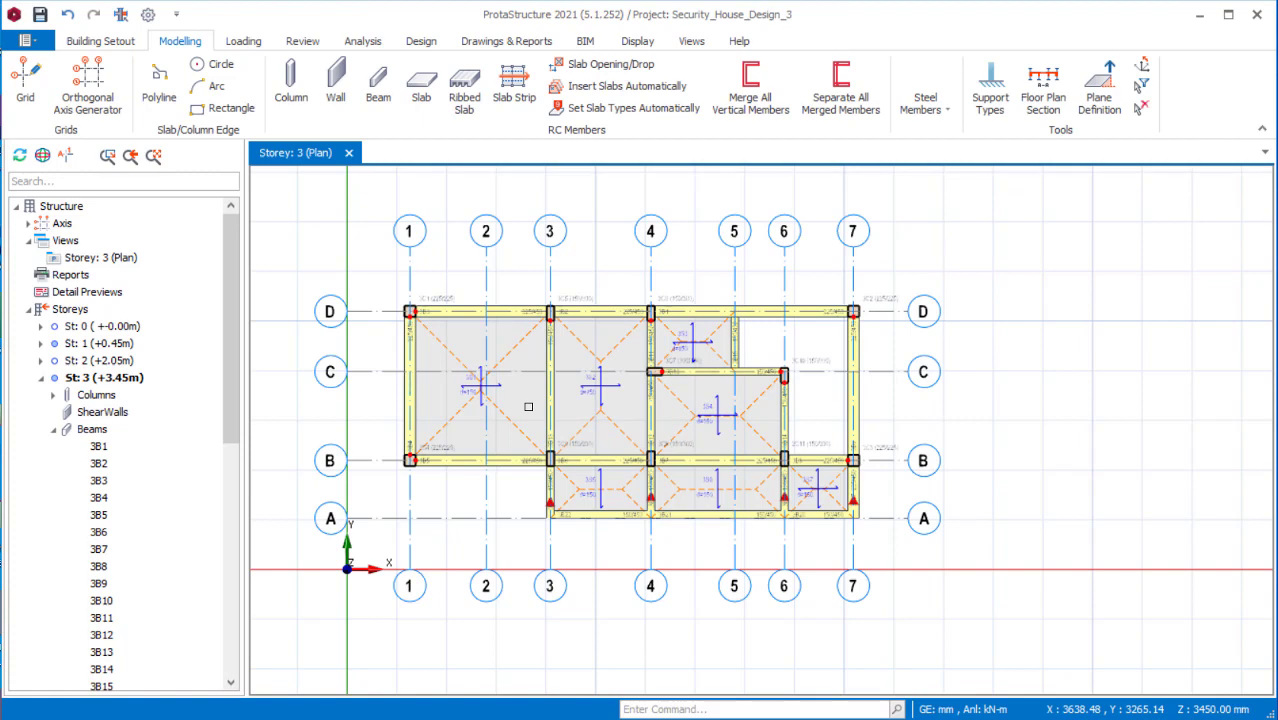
pyautogui.click(105, 247)
pyautogui.rightClick(128, 260)
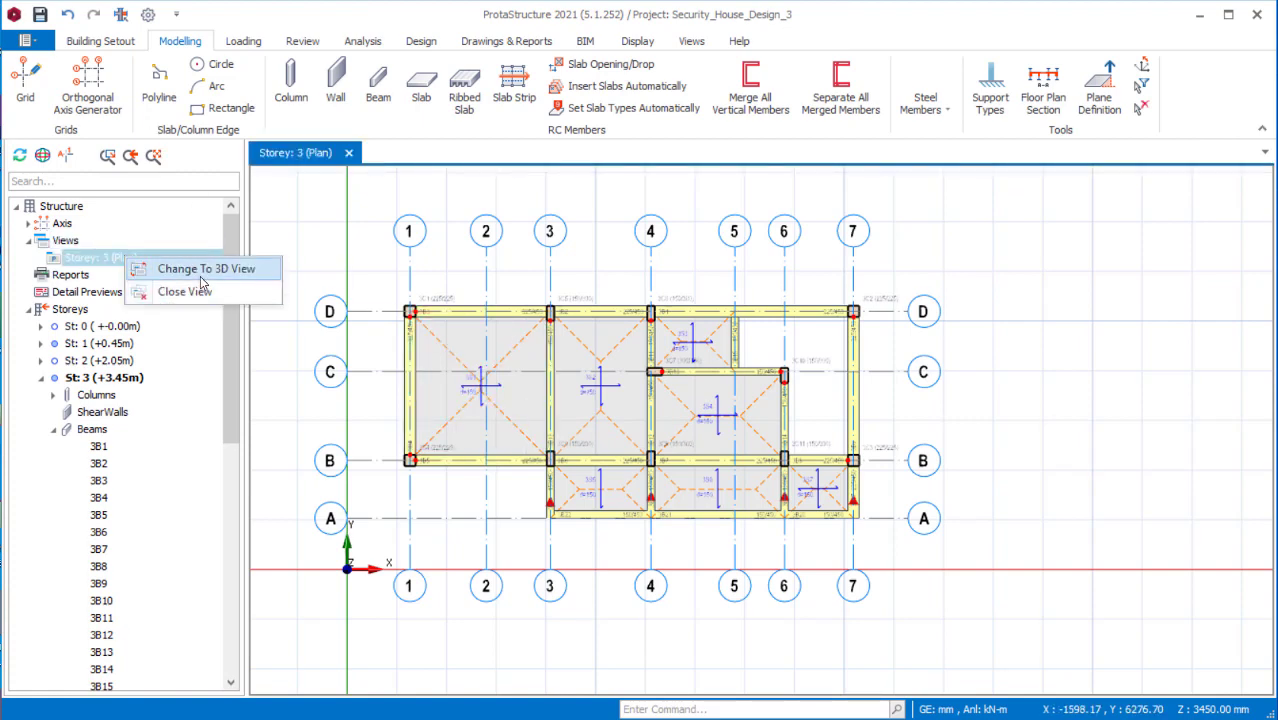
pyautogui.click(196, 274)
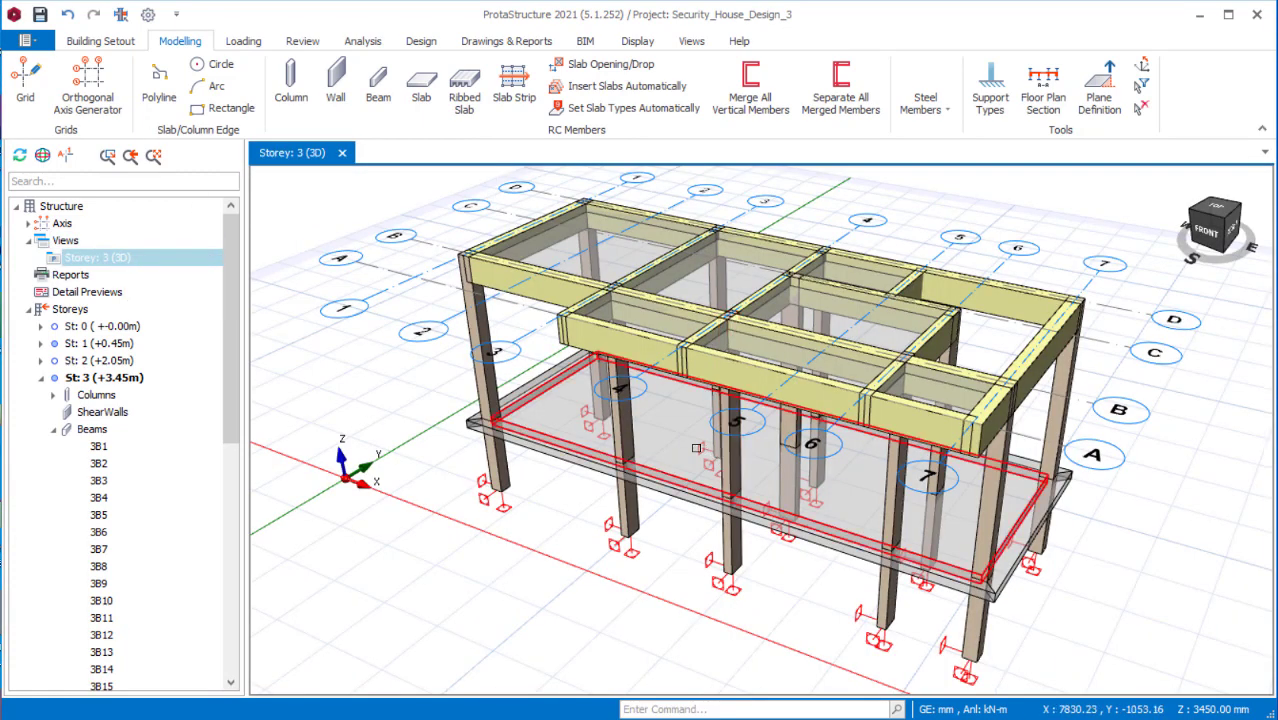
pyautogui.moveTo(713, 525); pyautogui.dragTo(322, 396, button='middle')
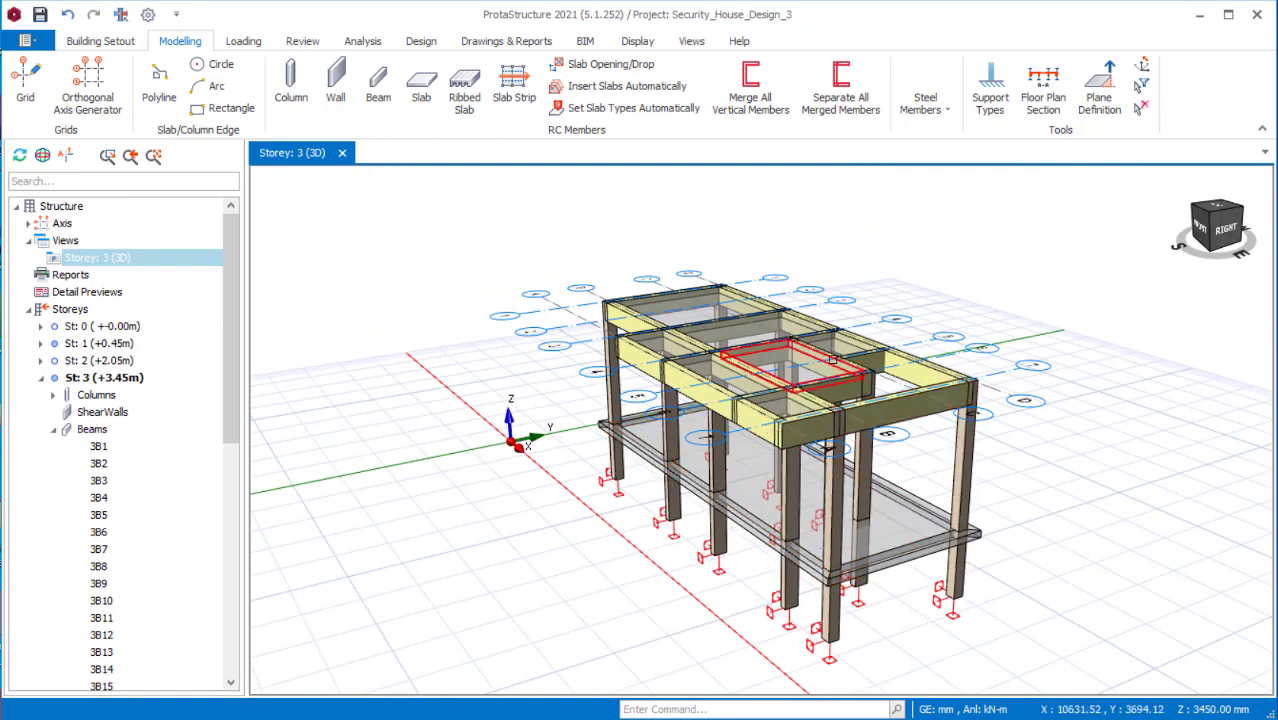
pyautogui.scroll(1, 779, 333)
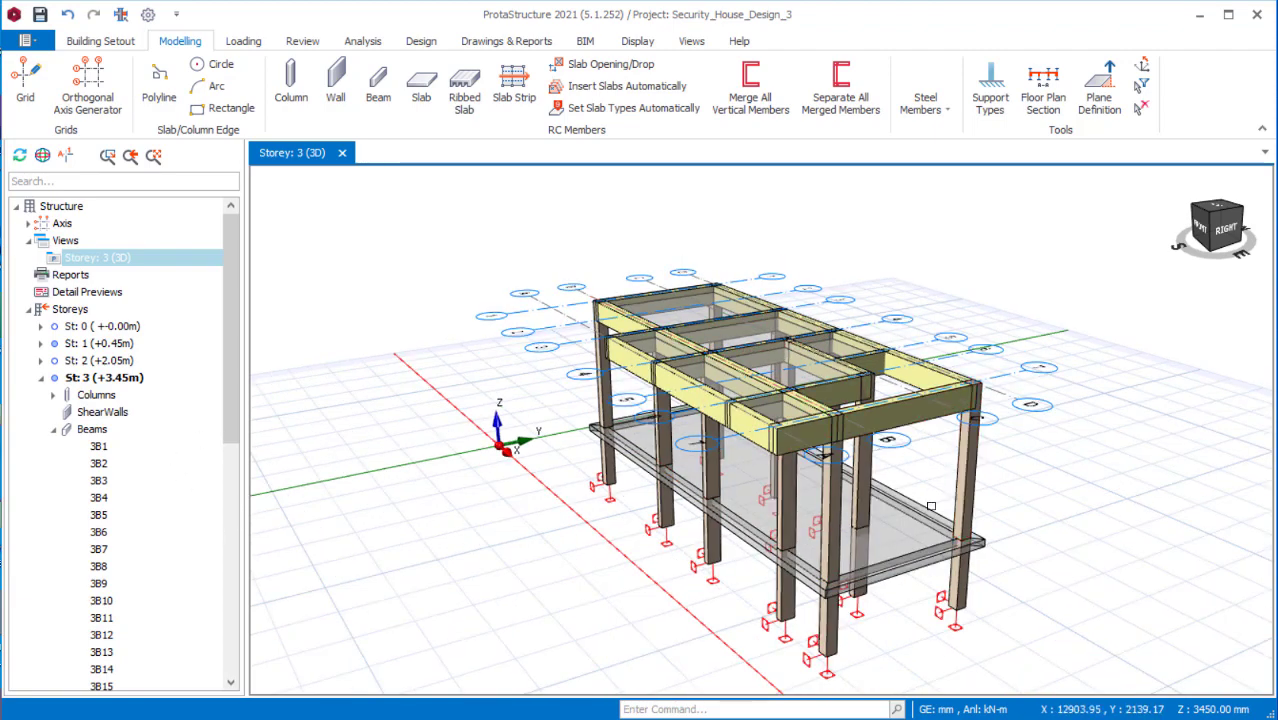
pyautogui.moveTo(888, 562)
pyautogui.mouseDown(button='middle')
pyautogui.moveTo(905, 525)
pyautogui.moveTo(897, 479)
pyautogui.mouseUp(button='middle')
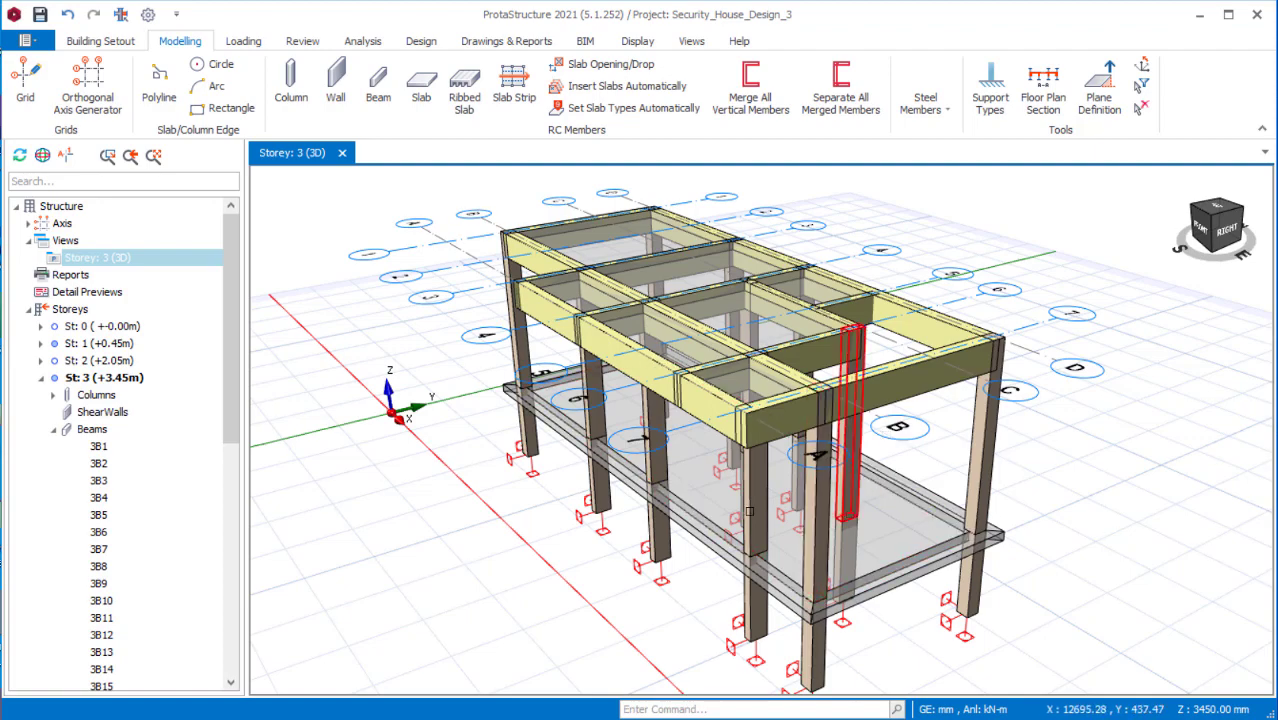
# Make storey 2 (+2.05m) the active storey, examine the frame around axes 6-7 in 3D, and change the view back to plan.
pyautogui.doubleClick(100, 361)
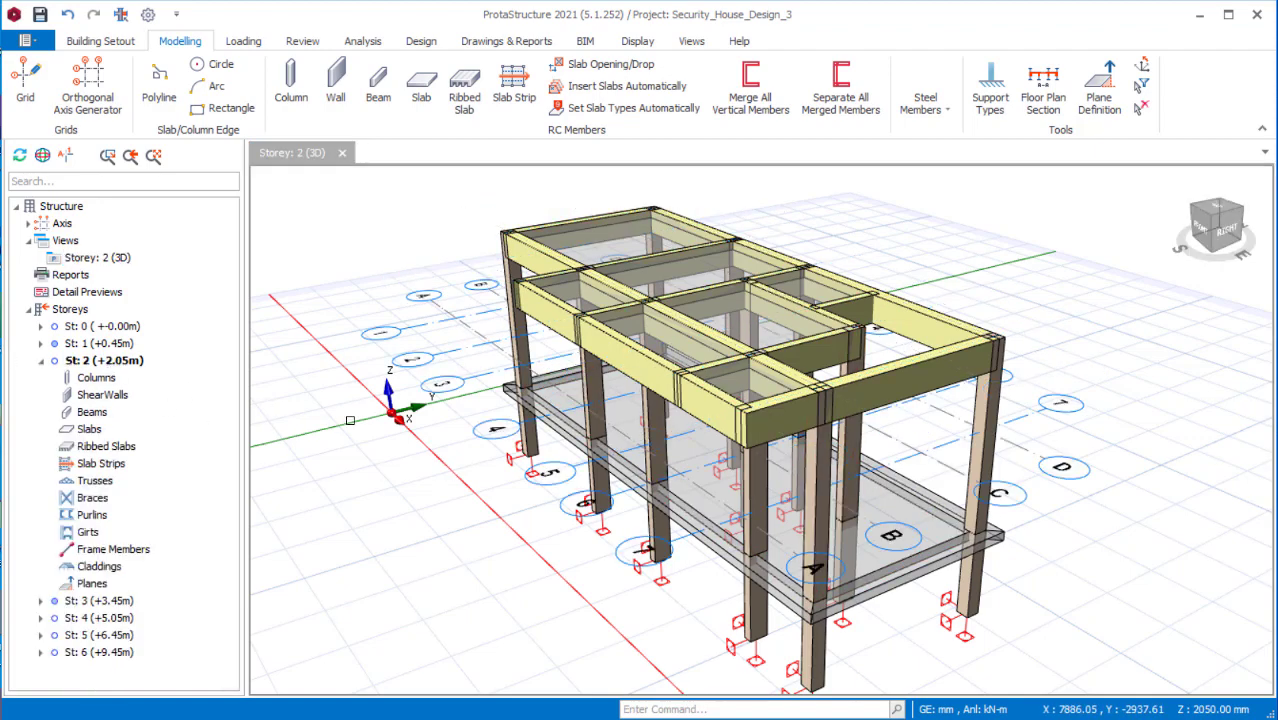
pyautogui.scroll(2, 928, 474)
pyautogui.scroll(3, 928, 474)
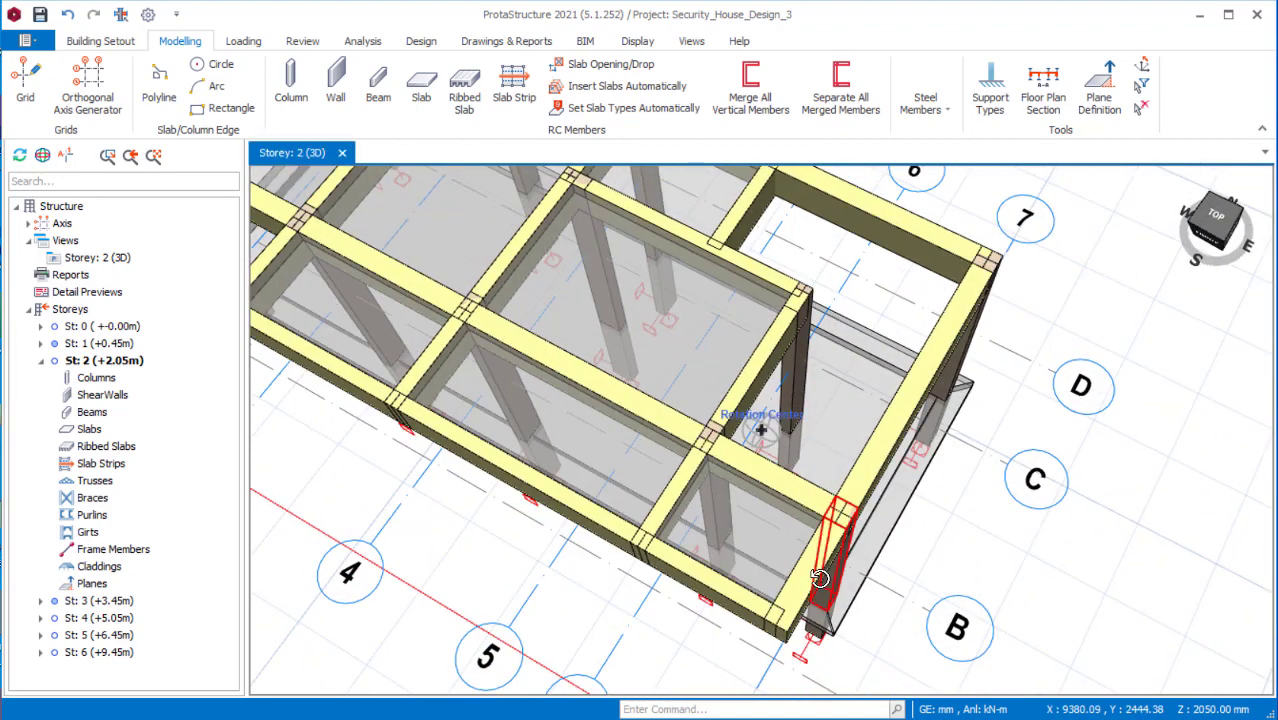
pyautogui.scroll(-1, 760, 430)
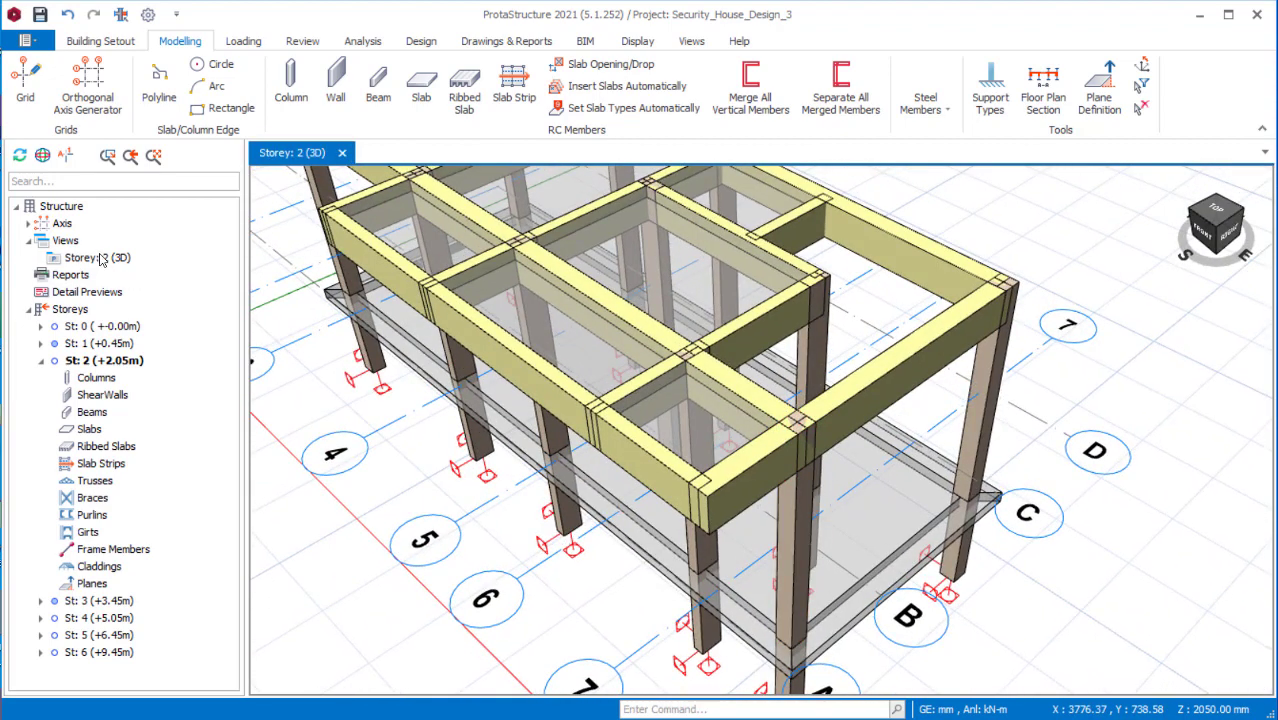
pyautogui.rightClick(100, 258)
pyautogui.click(160, 266)
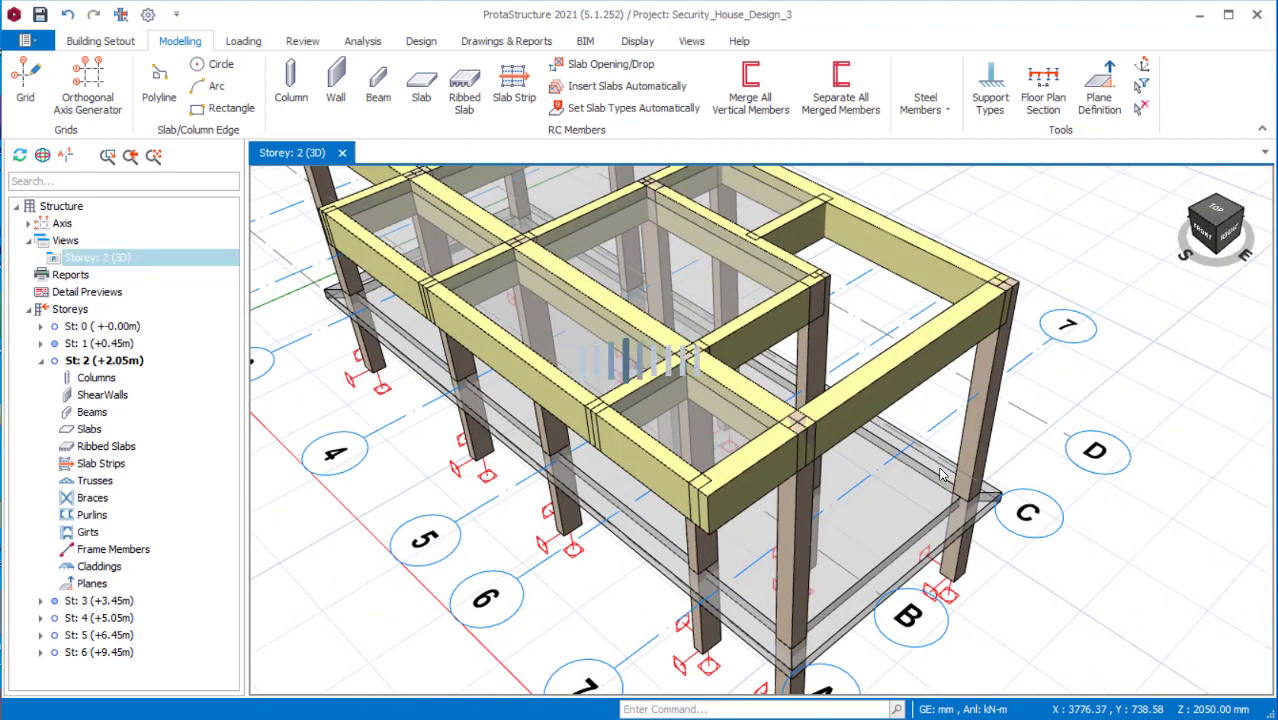
pyautogui.scroll(1, 1087, 411)
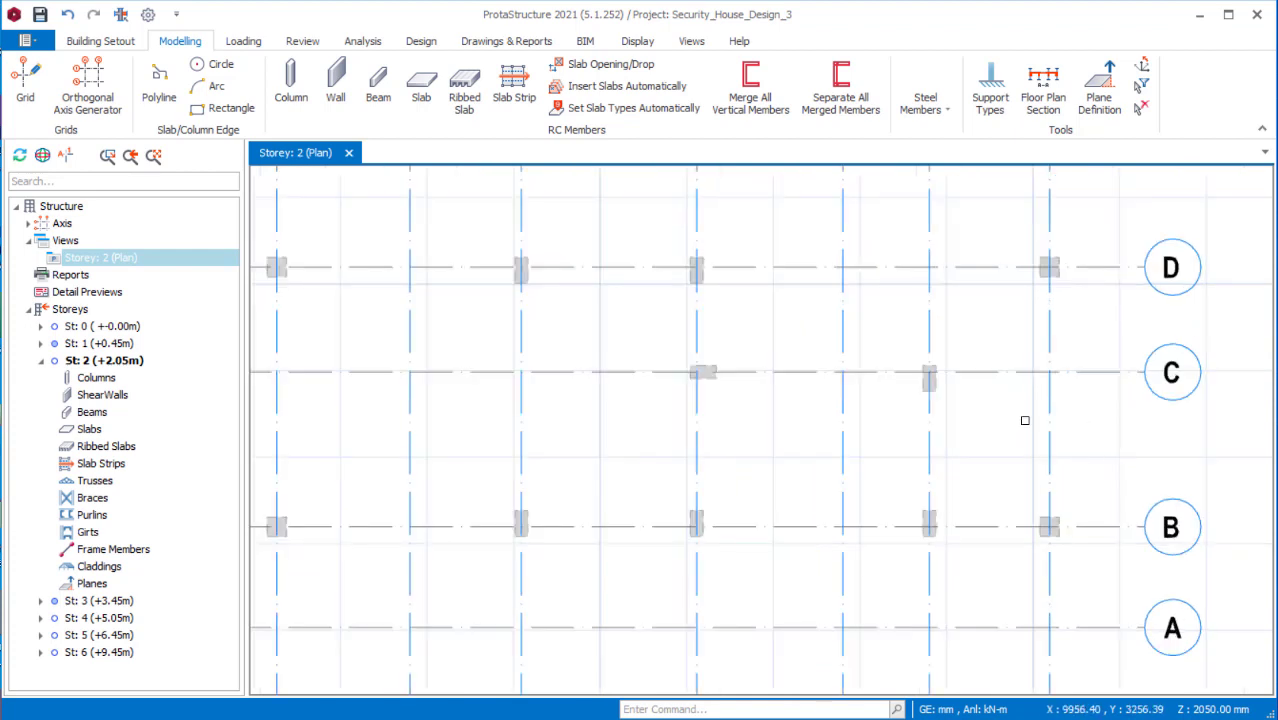
pyautogui.scroll(1, 998, 422)
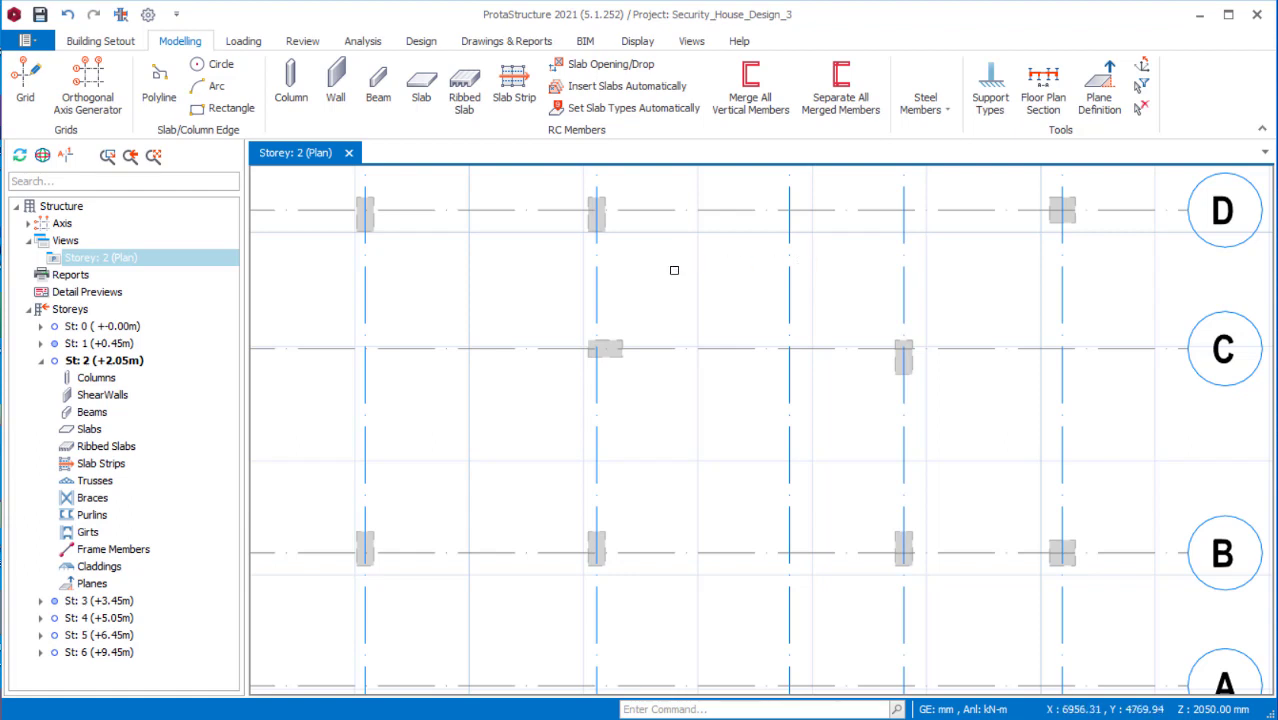
pyautogui.click(421, 92)
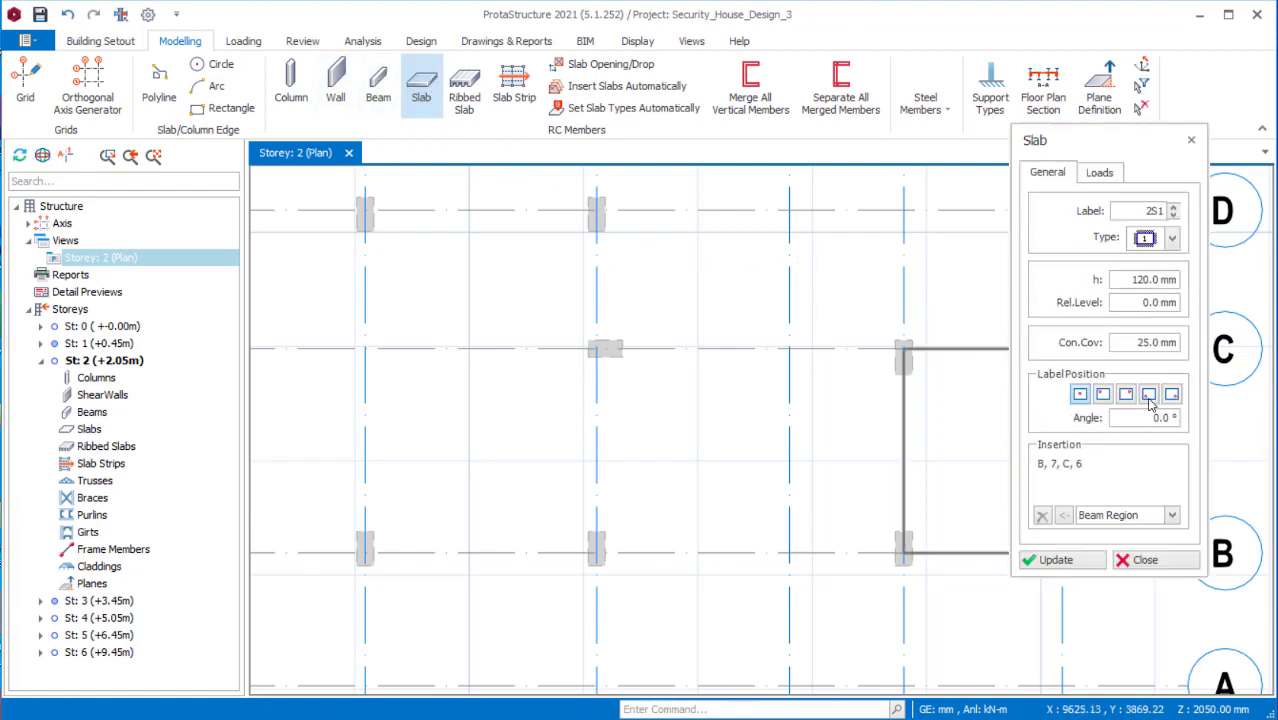
pyautogui.click(1147, 280)
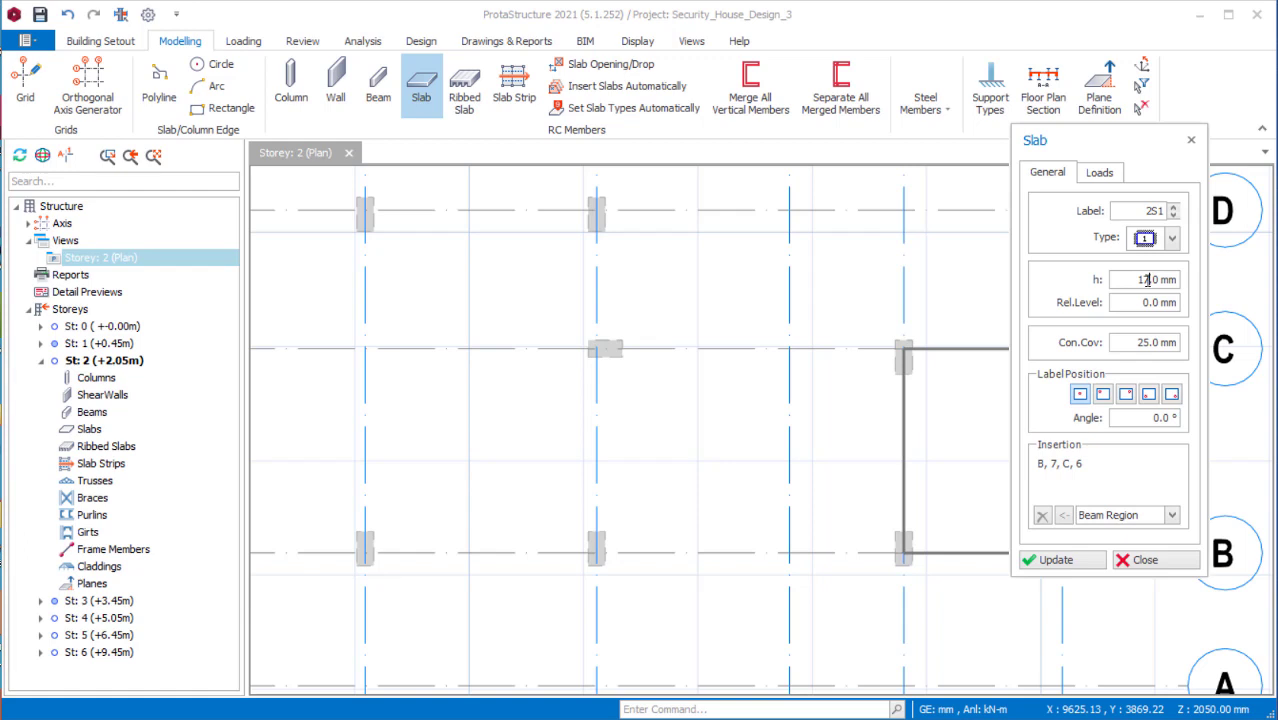
pyautogui.write('175.')
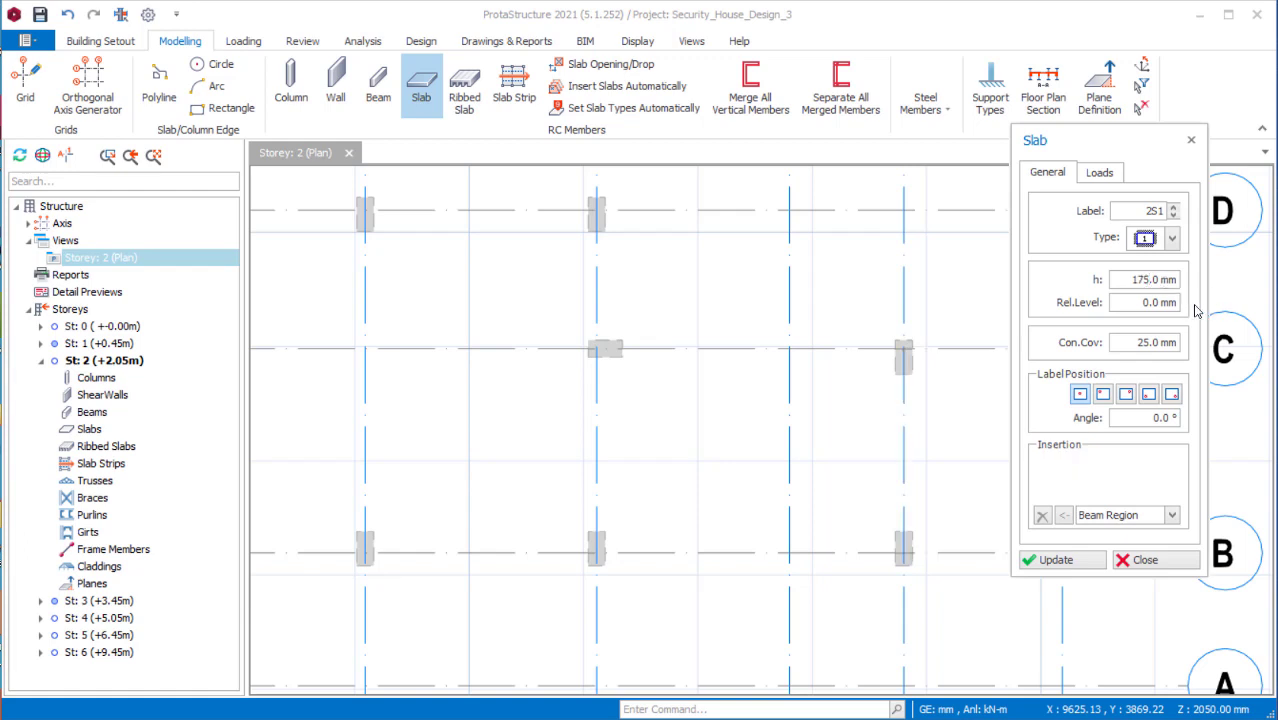
pyautogui.click(1100, 174)
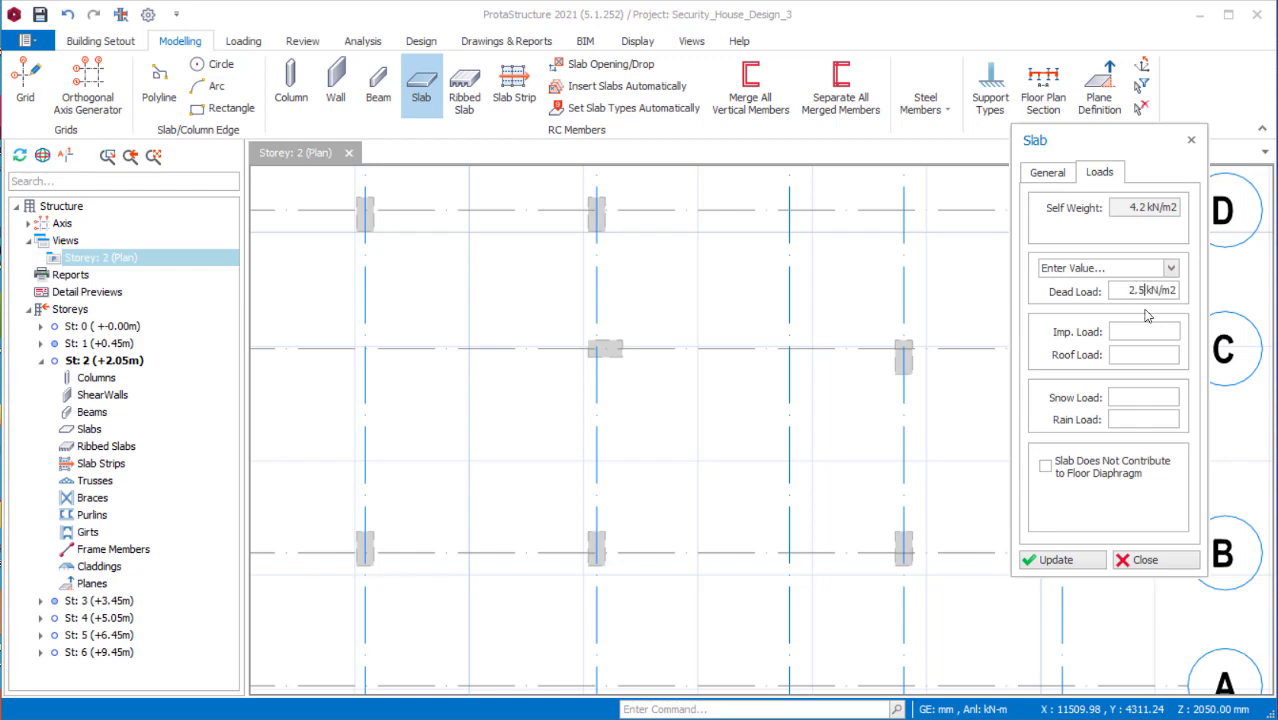
pyautogui.click(1132, 331)
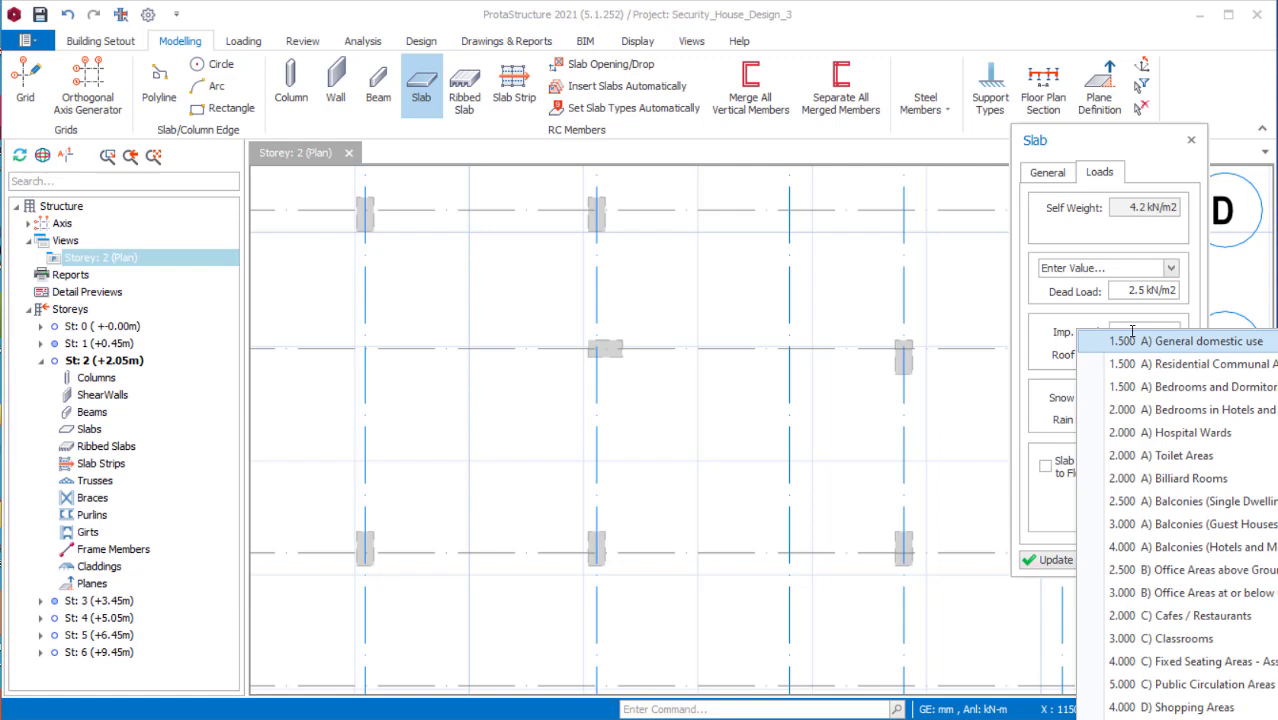
pyautogui.click(1137, 578)
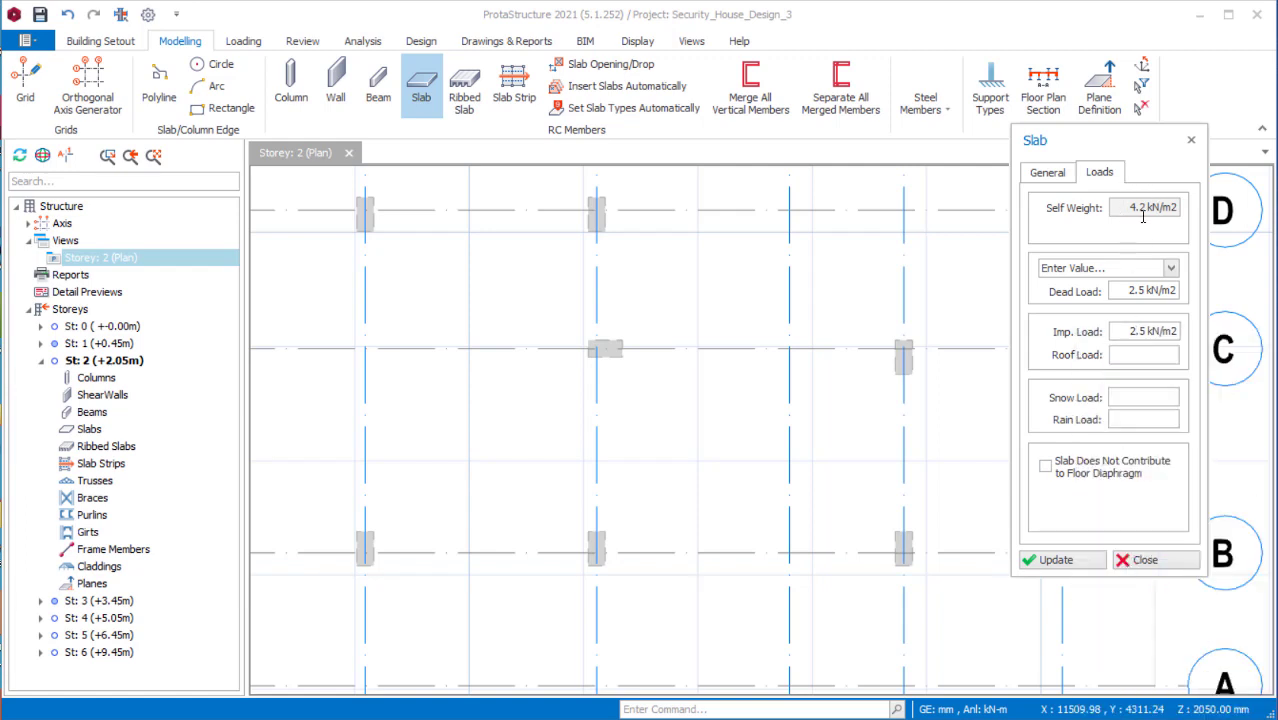
pyautogui.click(1047, 176)
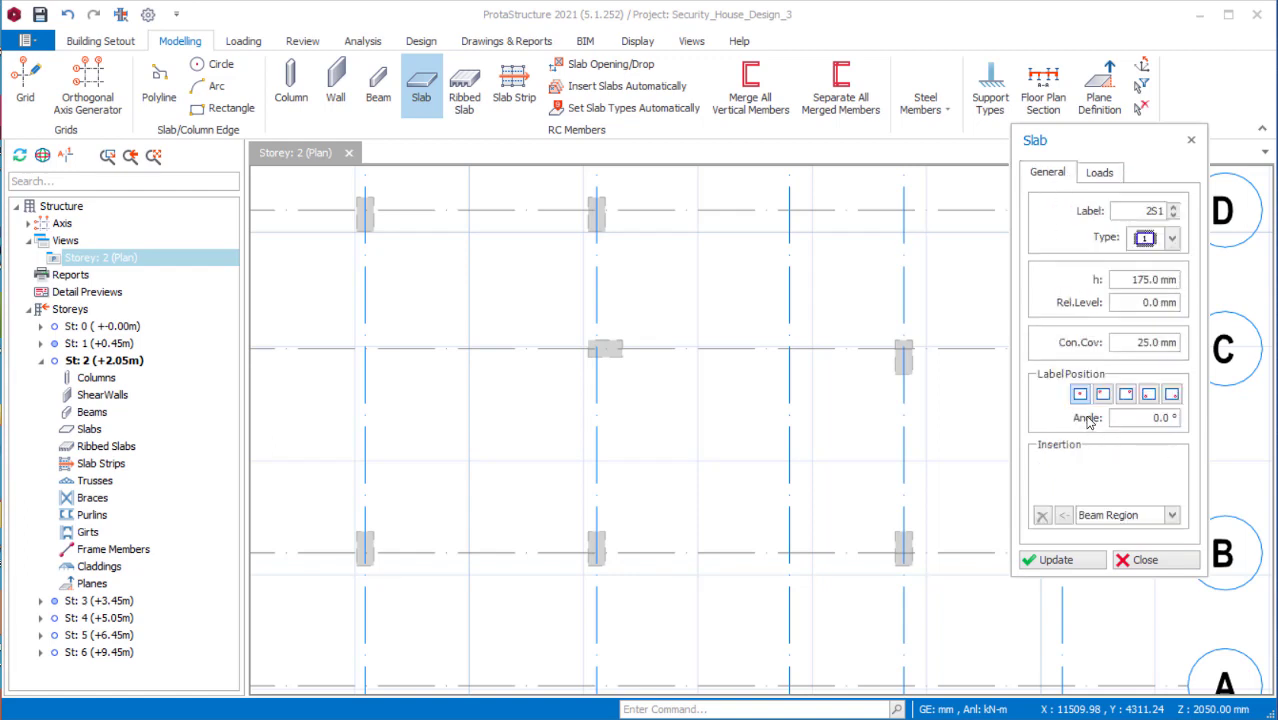
pyautogui.moveTo(1127, 140); pyautogui.dragTo(701, 198)
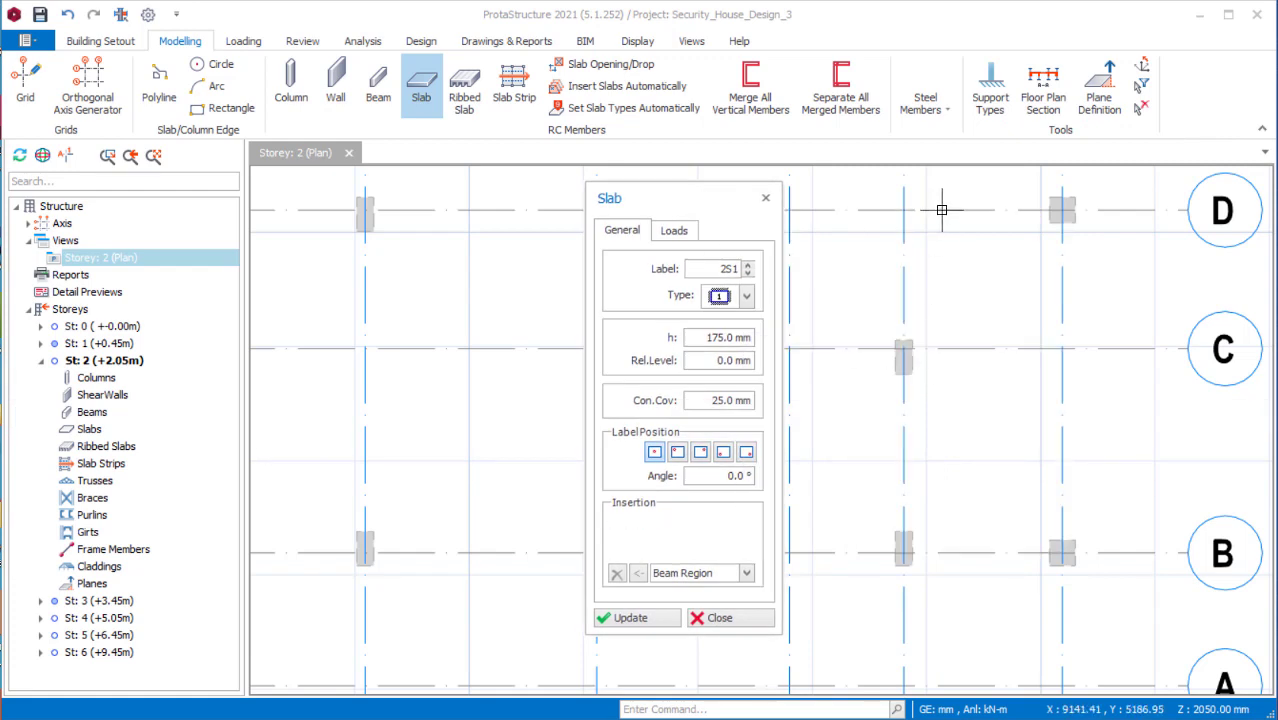
pyautogui.click(749, 585)
pyautogui.click(749, 585)
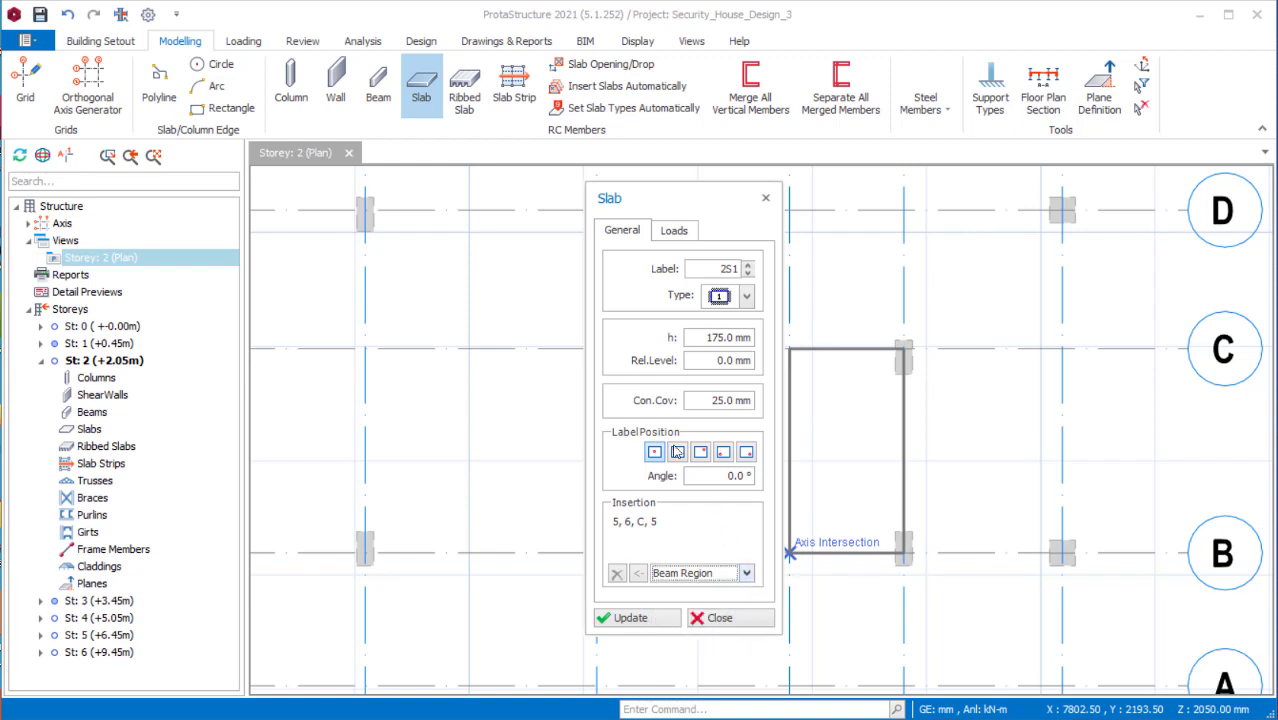
pyautogui.click(764, 201)
# Start a new storey 2 slab with 175 mm thickness, 2.5 kN/m2 dead load and the 2.500 Office Areas above Ground imposed load.
pyautogui.scroll(-3, 1047, 486)
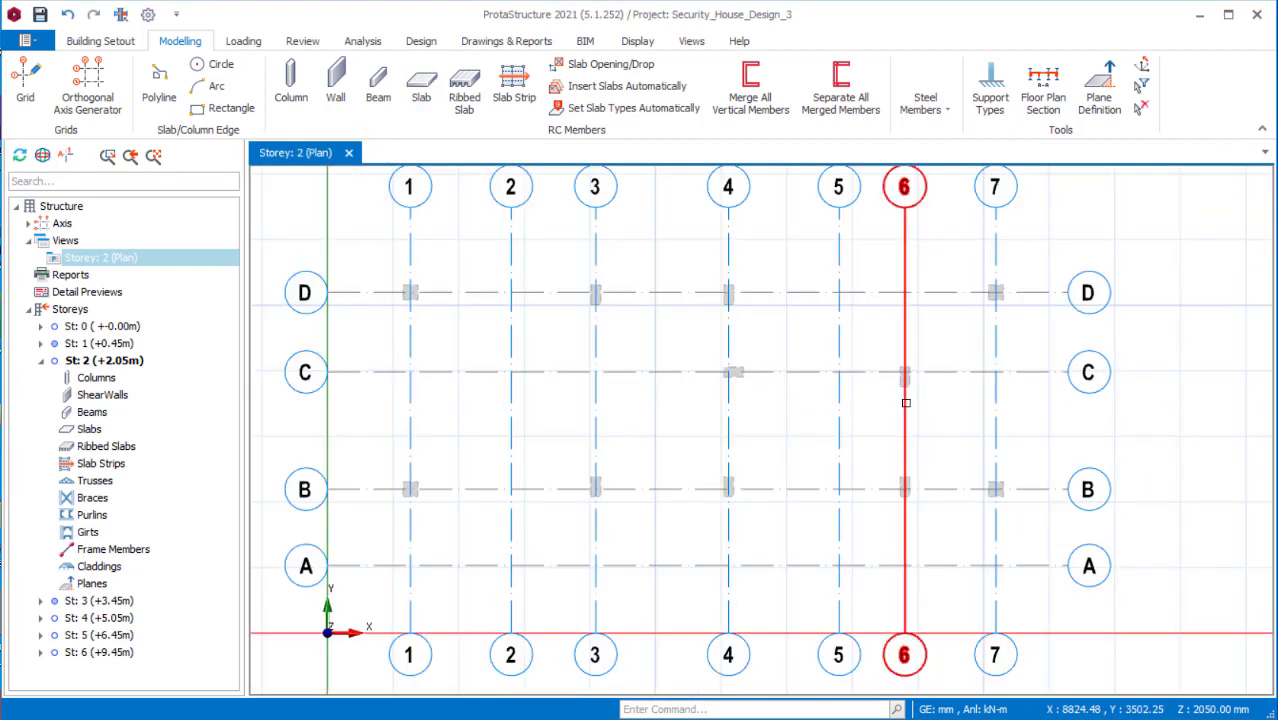
pyautogui.scroll(3, 901, 408)
pyautogui.moveTo(994, 516)
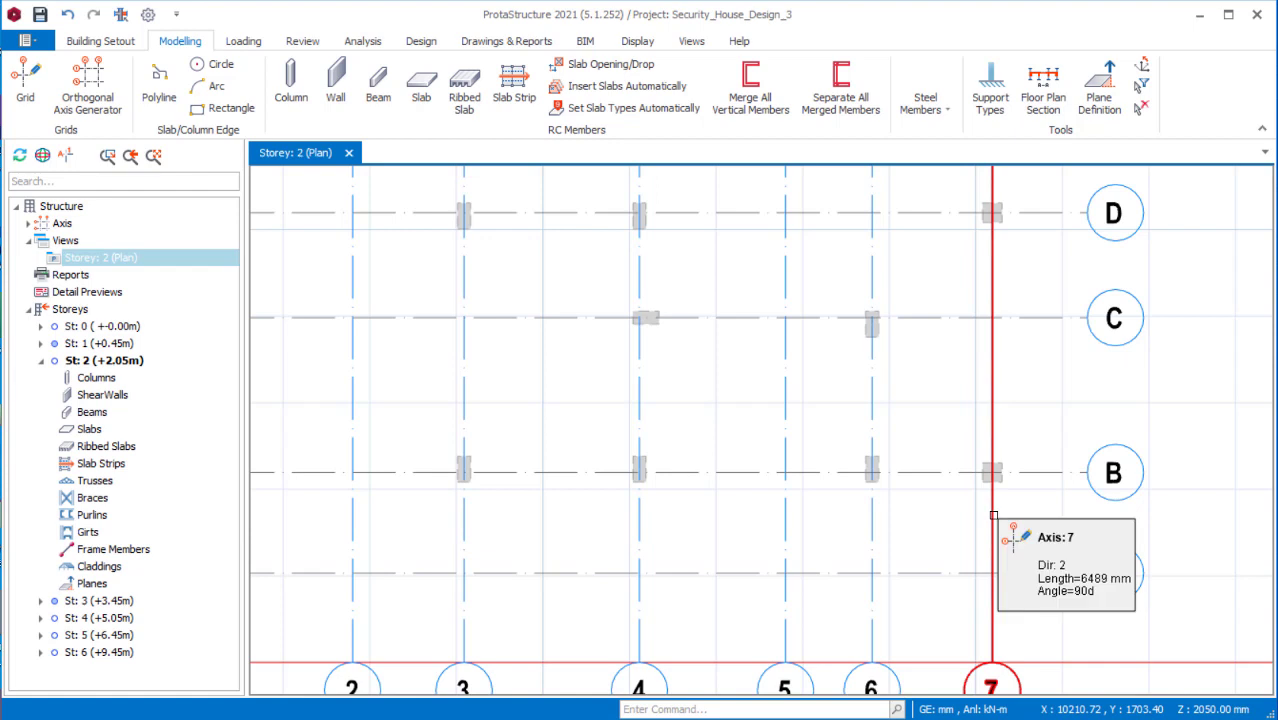
pyautogui.scroll(1, 920, 400)
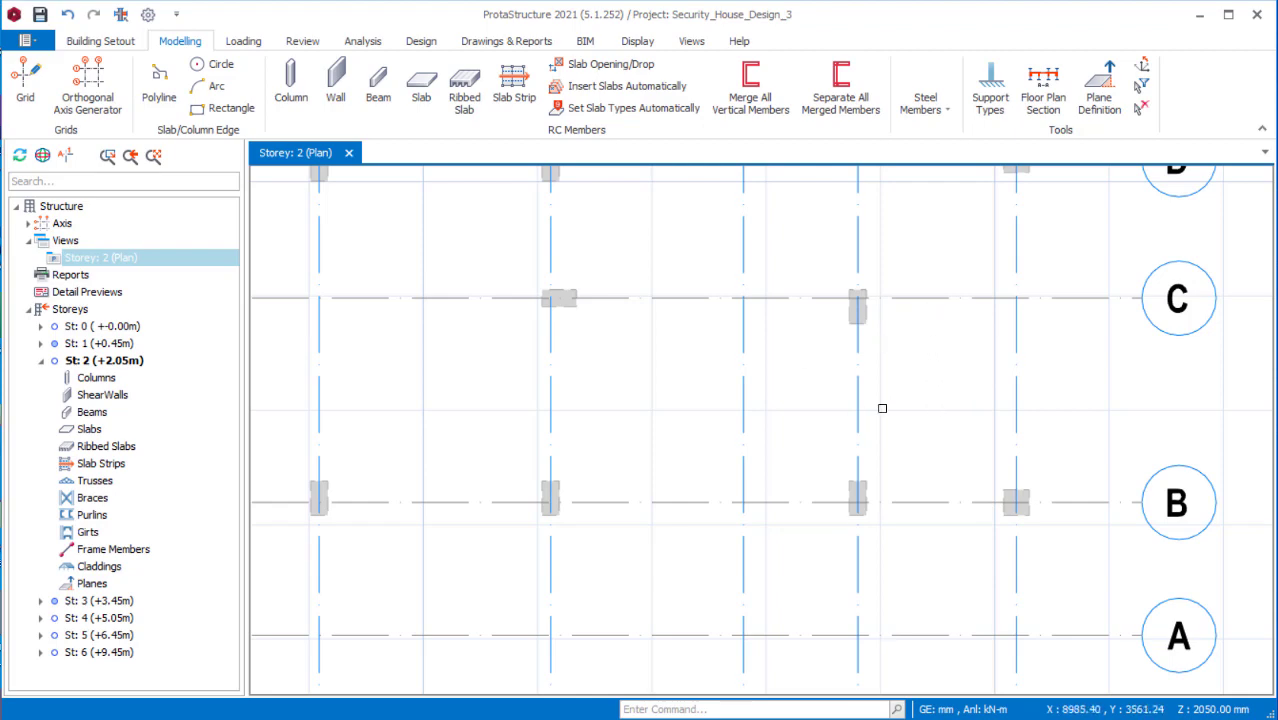
pyautogui.scroll(-3, 882, 408)
pyautogui.scroll(2, 896, 331)
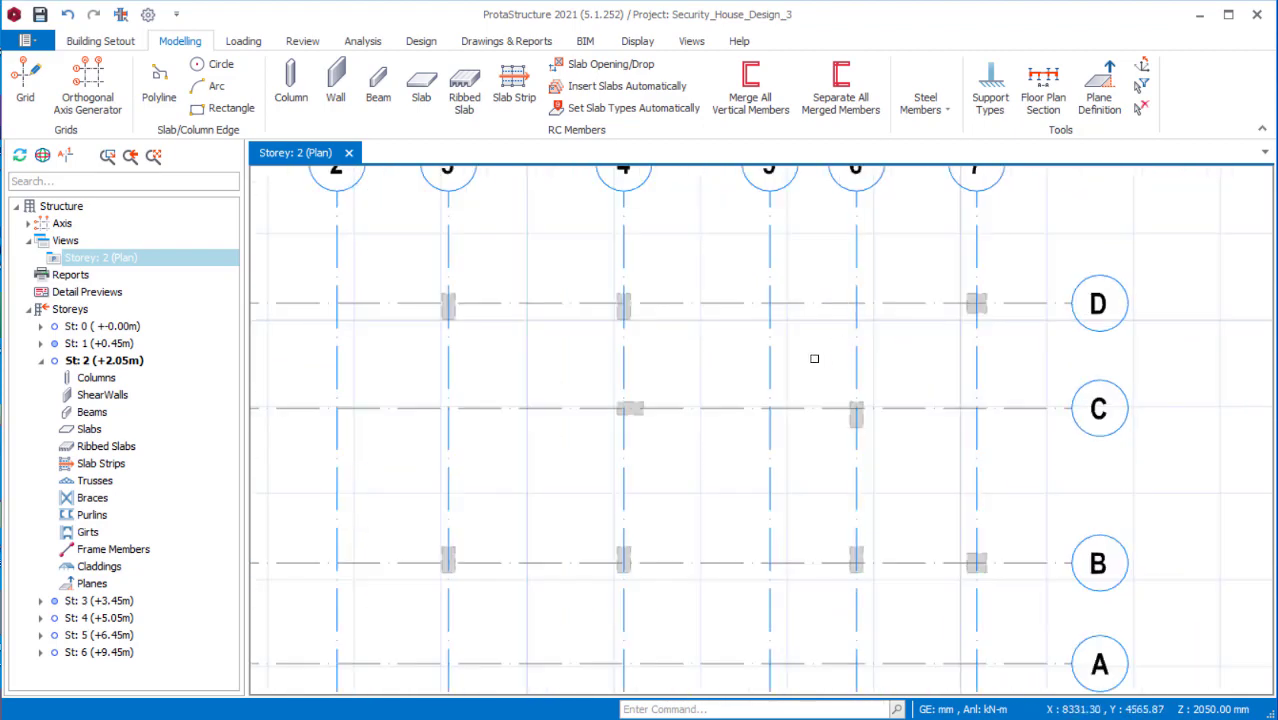
pyautogui.scroll(-1, 789, 303)
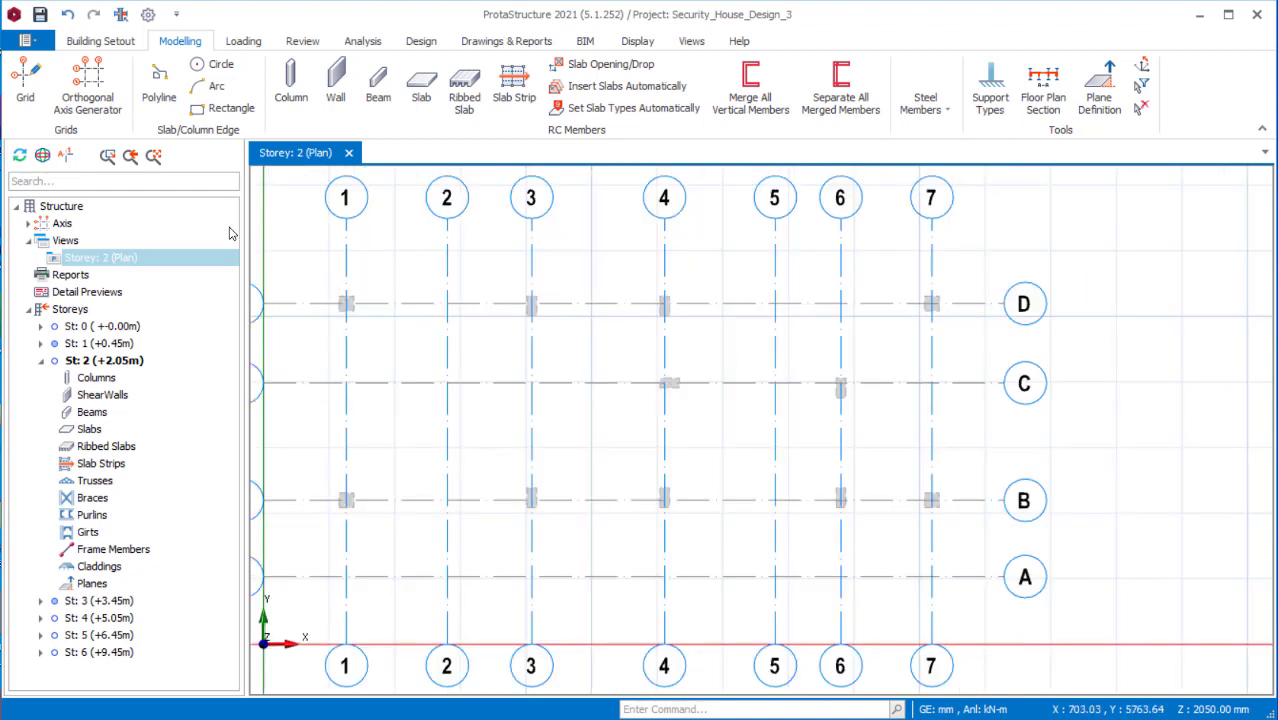
pyautogui.click(418, 96)
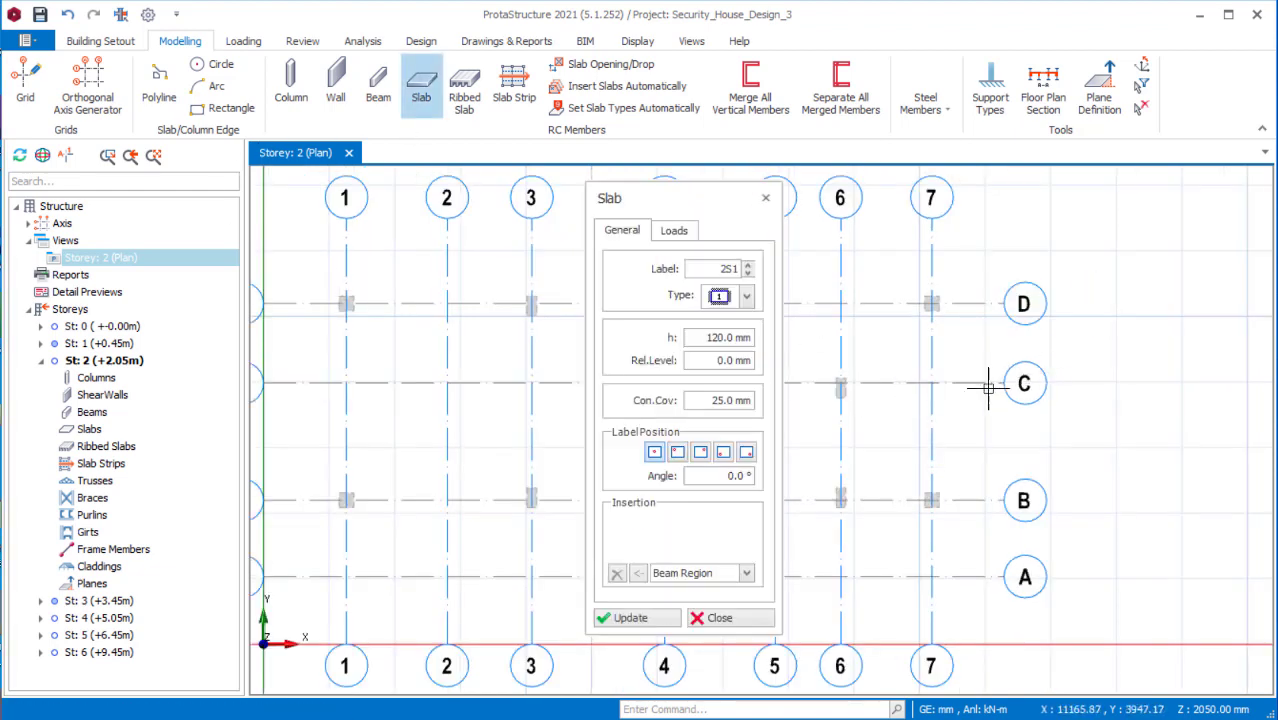
pyautogui.doubleClick(720, 339)
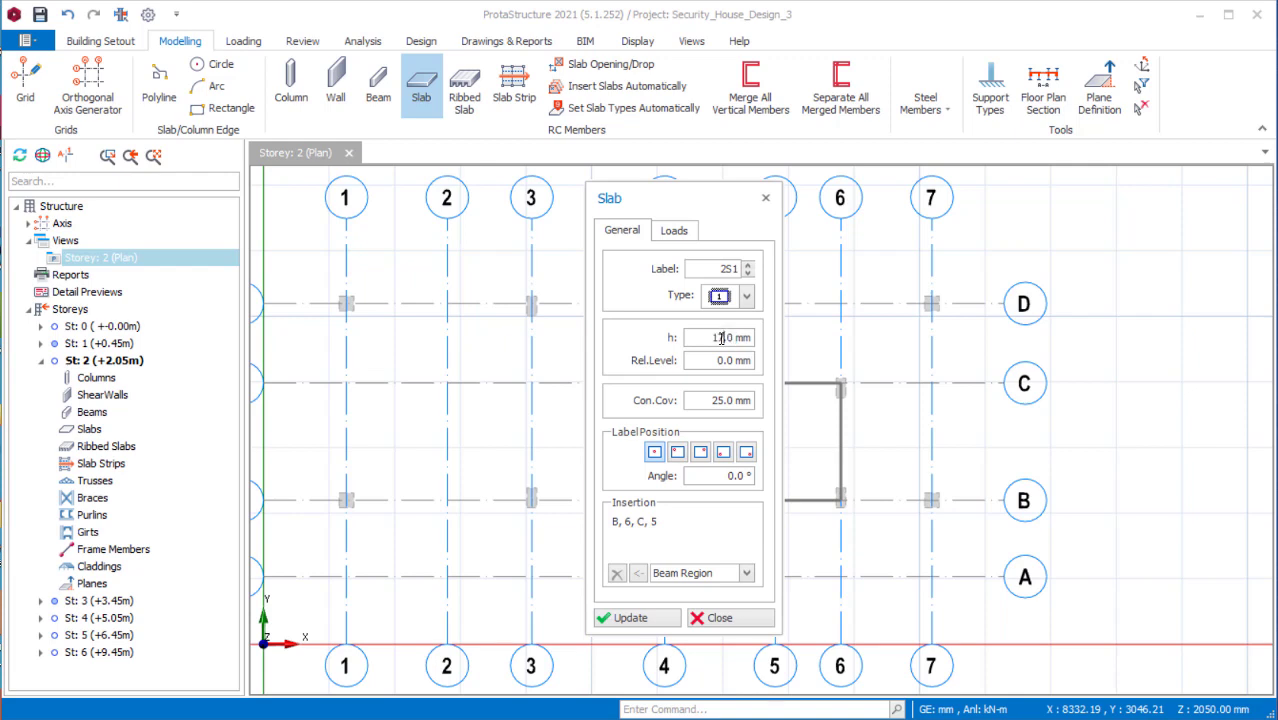
pyautogui.click(676, 232)
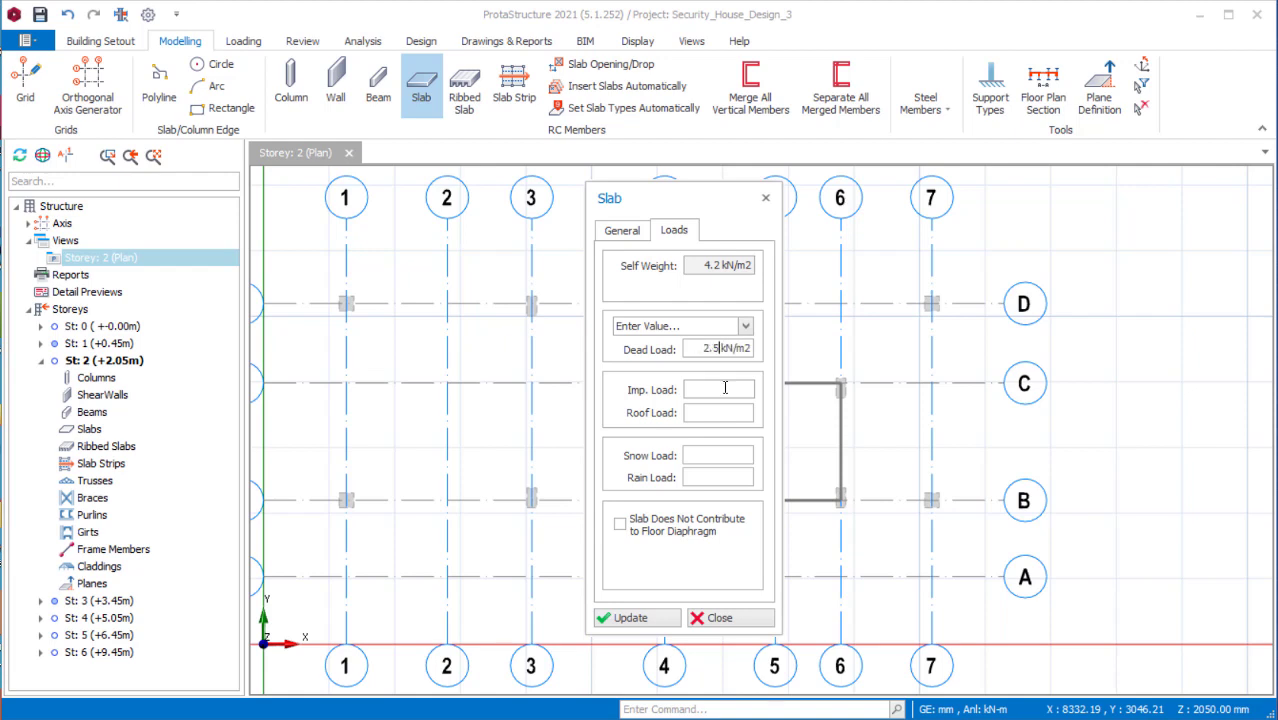
pyautogui.click(713, 392)
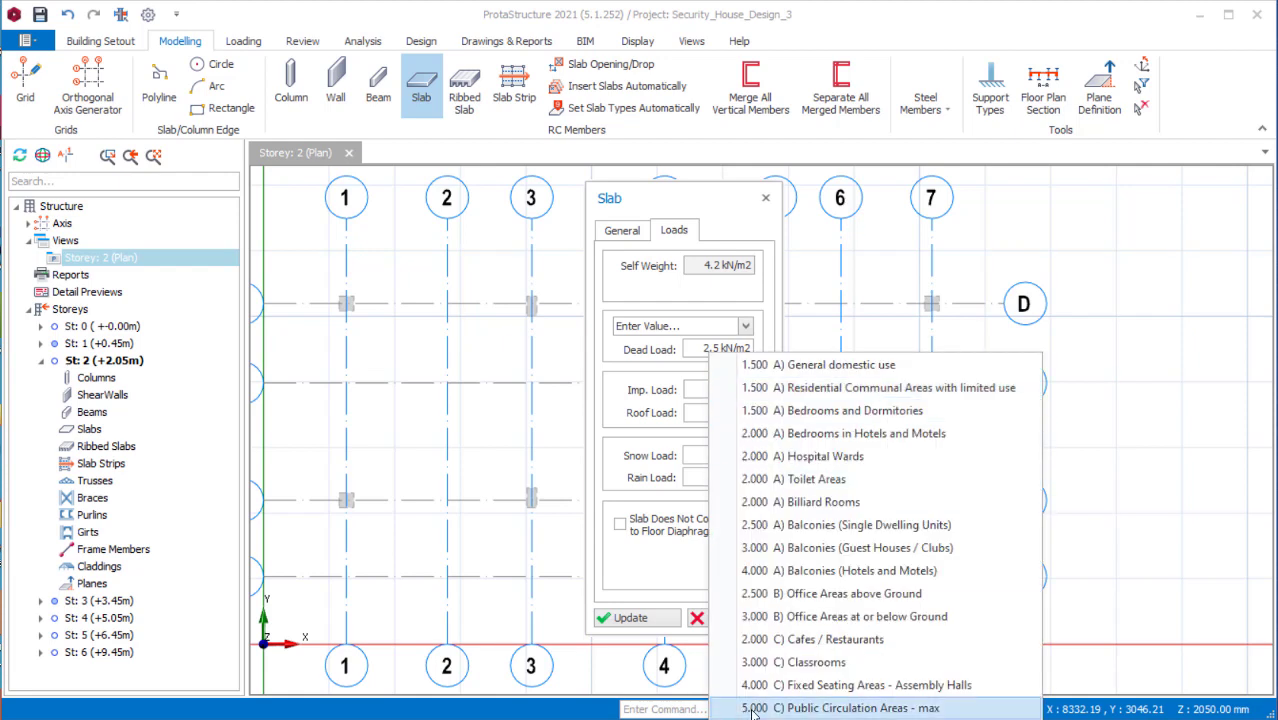
pyautogui.click(775, 594)
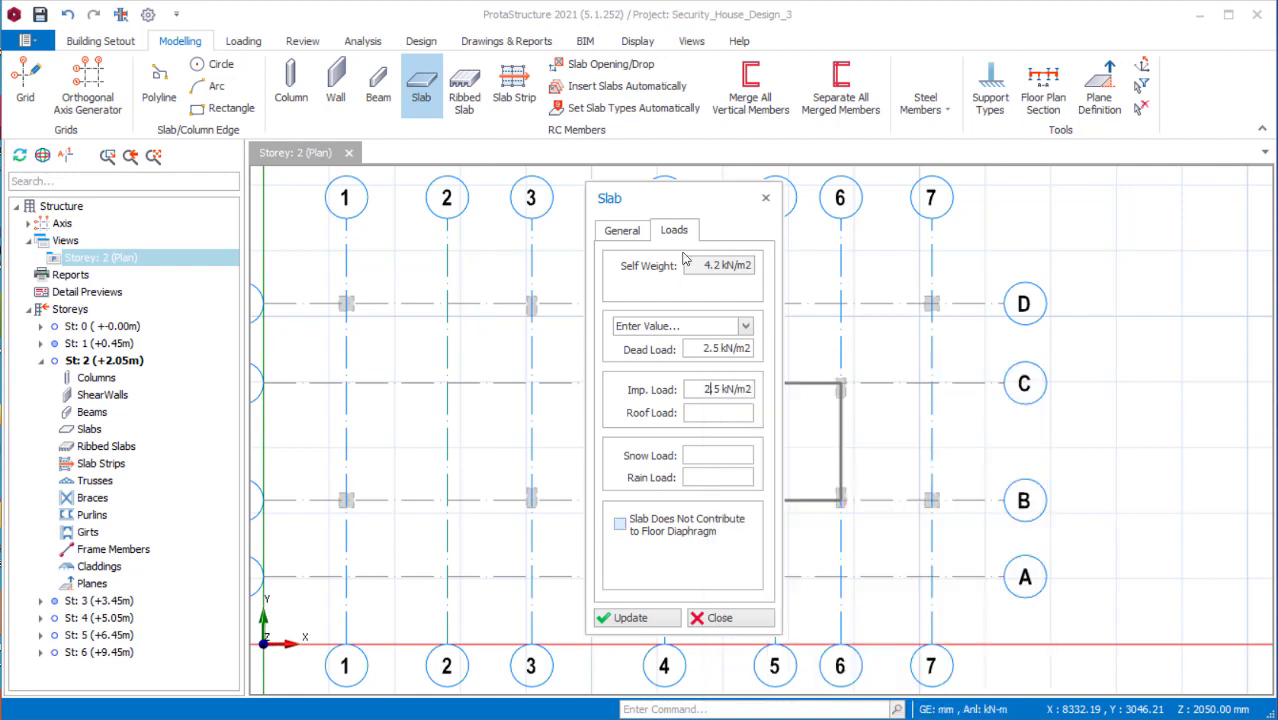
# Using Pick Points insertion, place the slab in the bay between axes 6-7 and B-C.
pyautogui.click(621, 233)
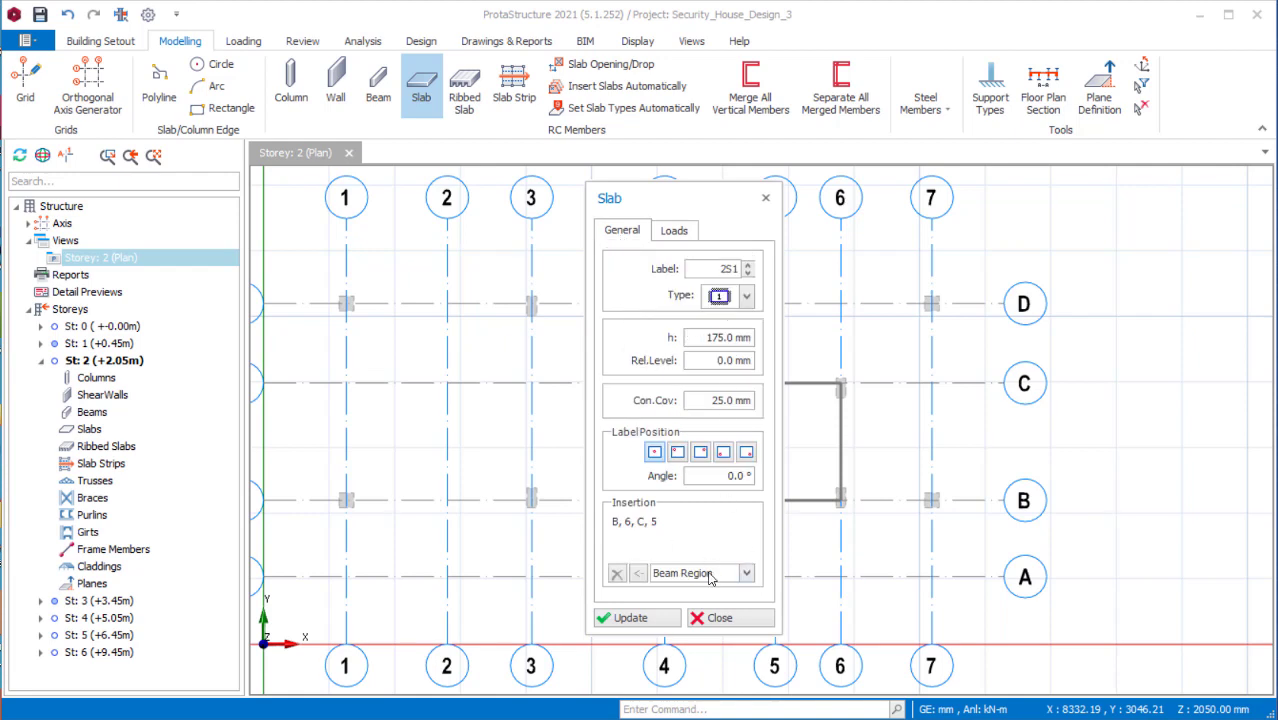
pyautogui.click(746, 574)
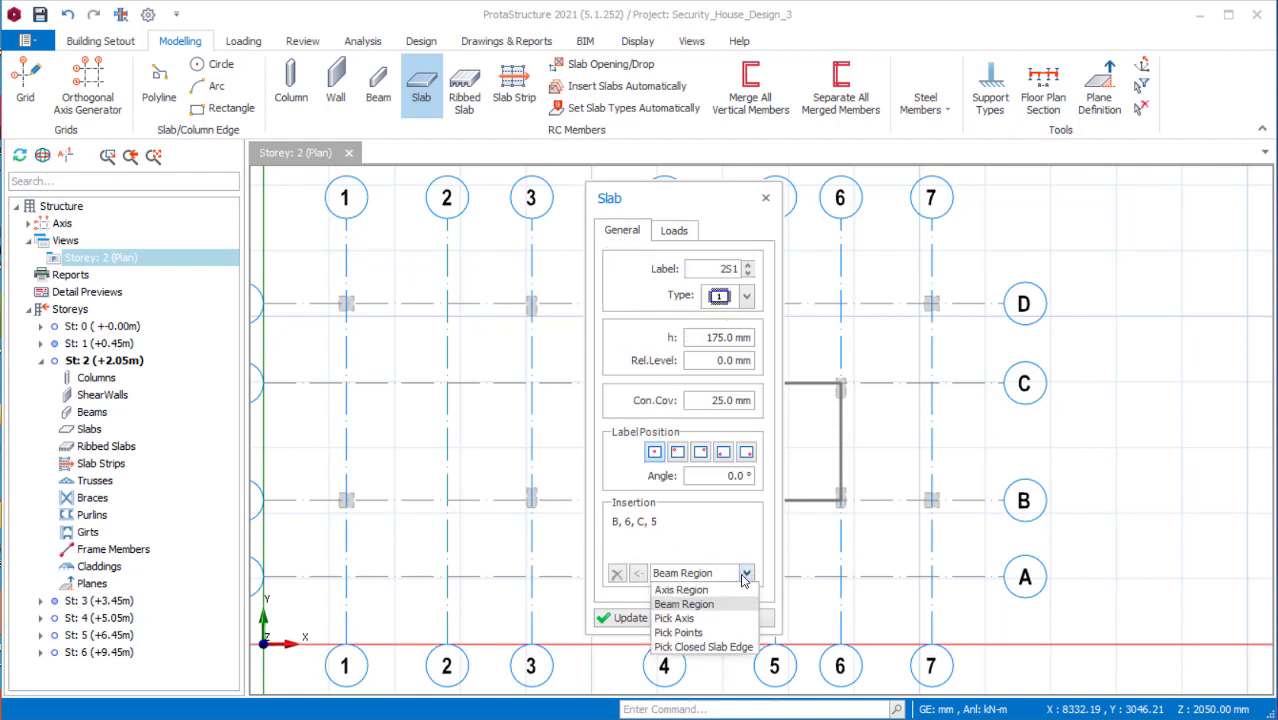
pyautogui.click(690, 632)
pyautogui.moveTo(673, 208); pyautogui.dragTo(371, 227)
pyautogui.click(848, 384)
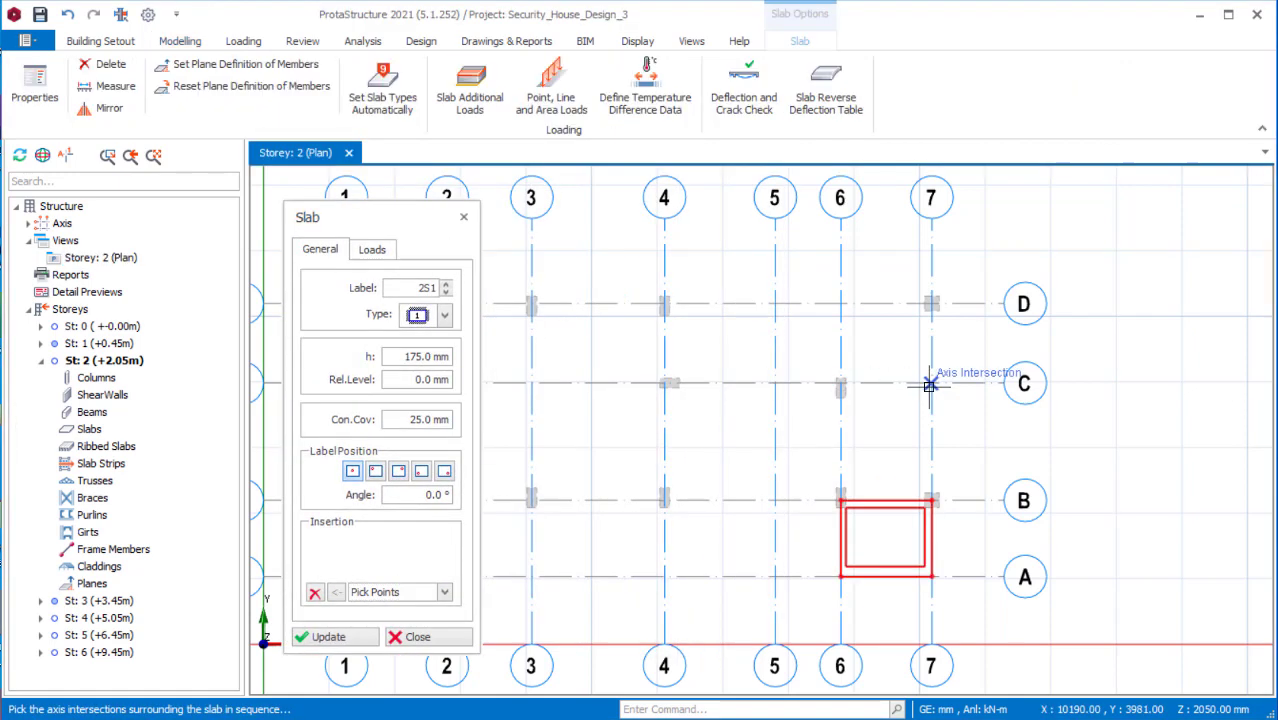
pyautogui.click(931, 502)
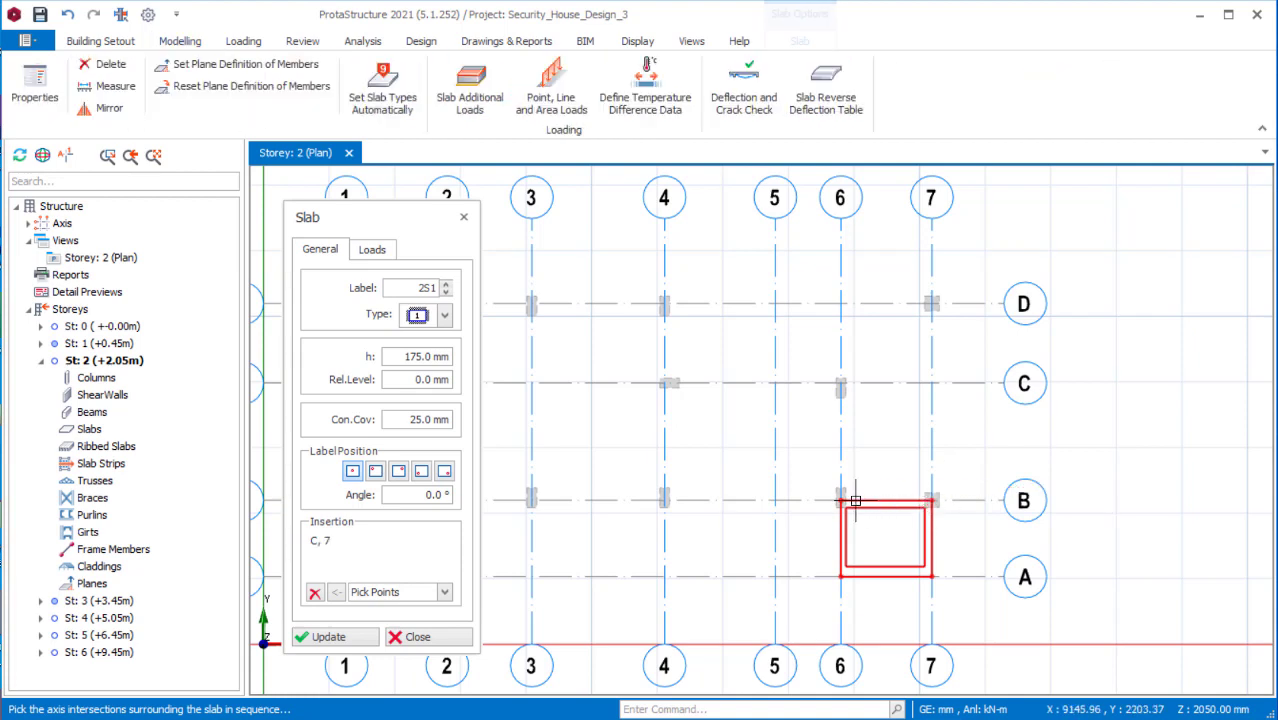
pyautogui.click(843, 499)
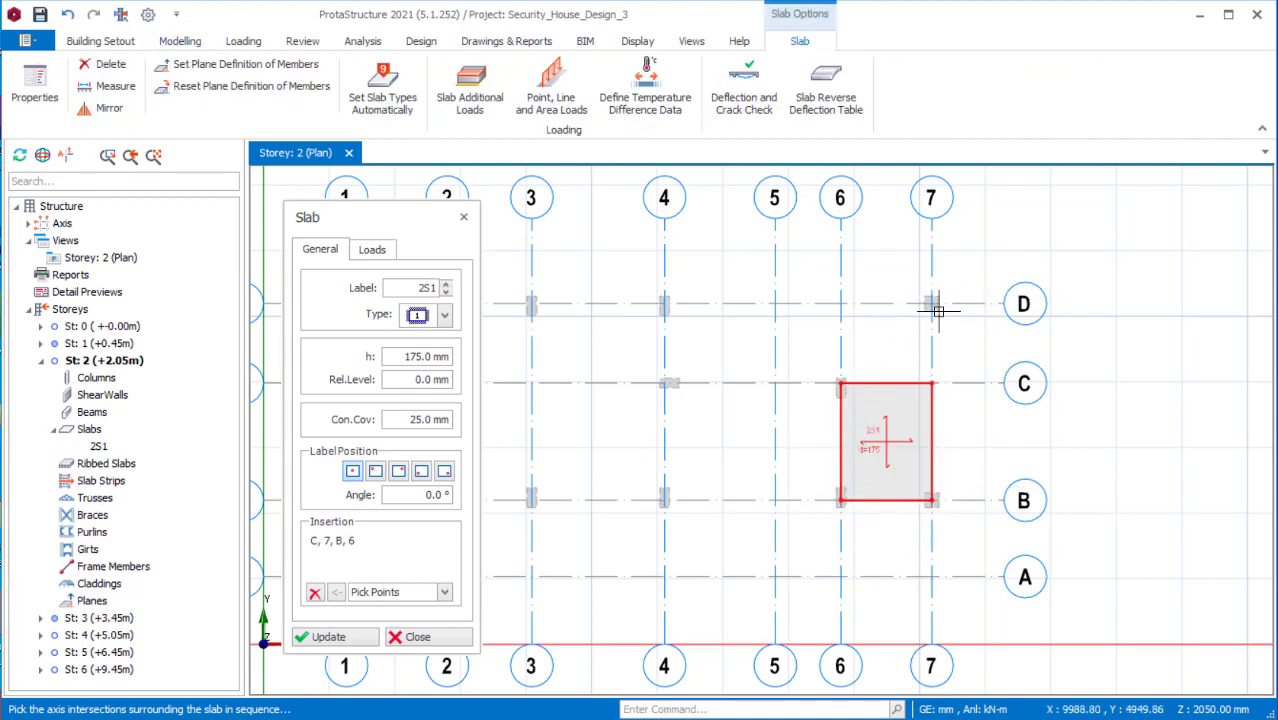
pyautogui.click(847, 304)
pyautogui.click(838, 365)
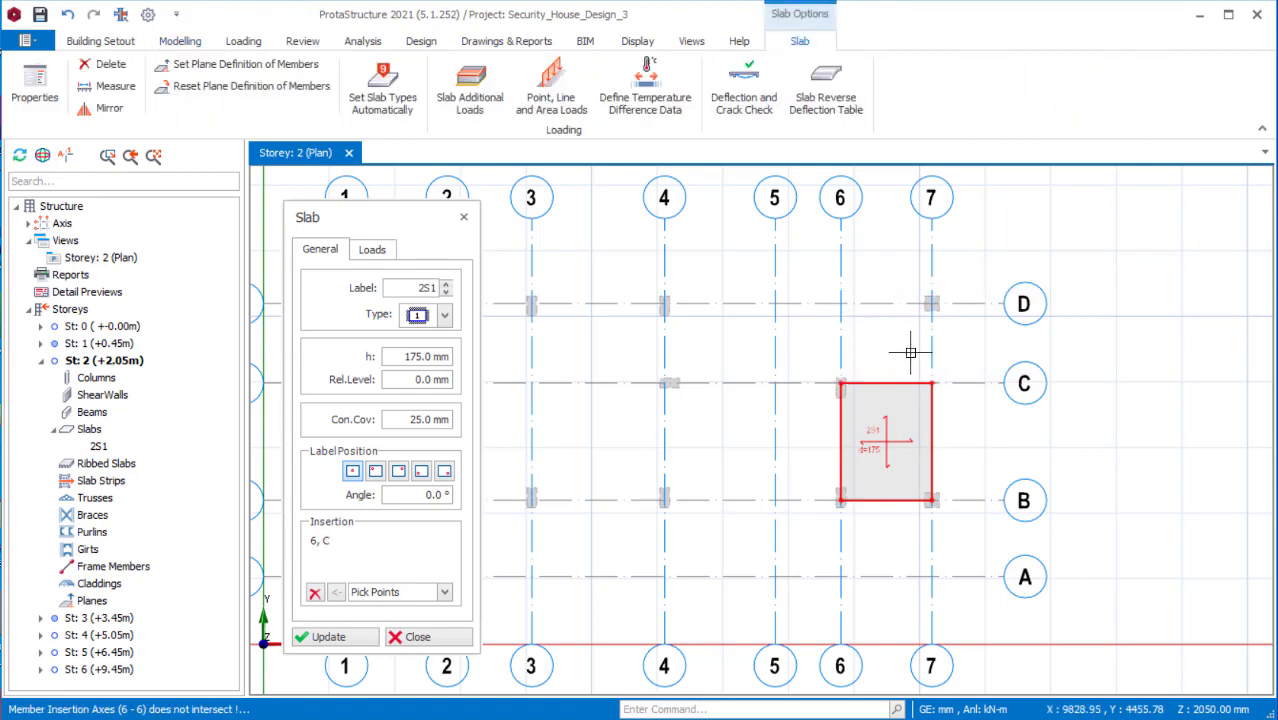
pyautogui.click(929, 302)
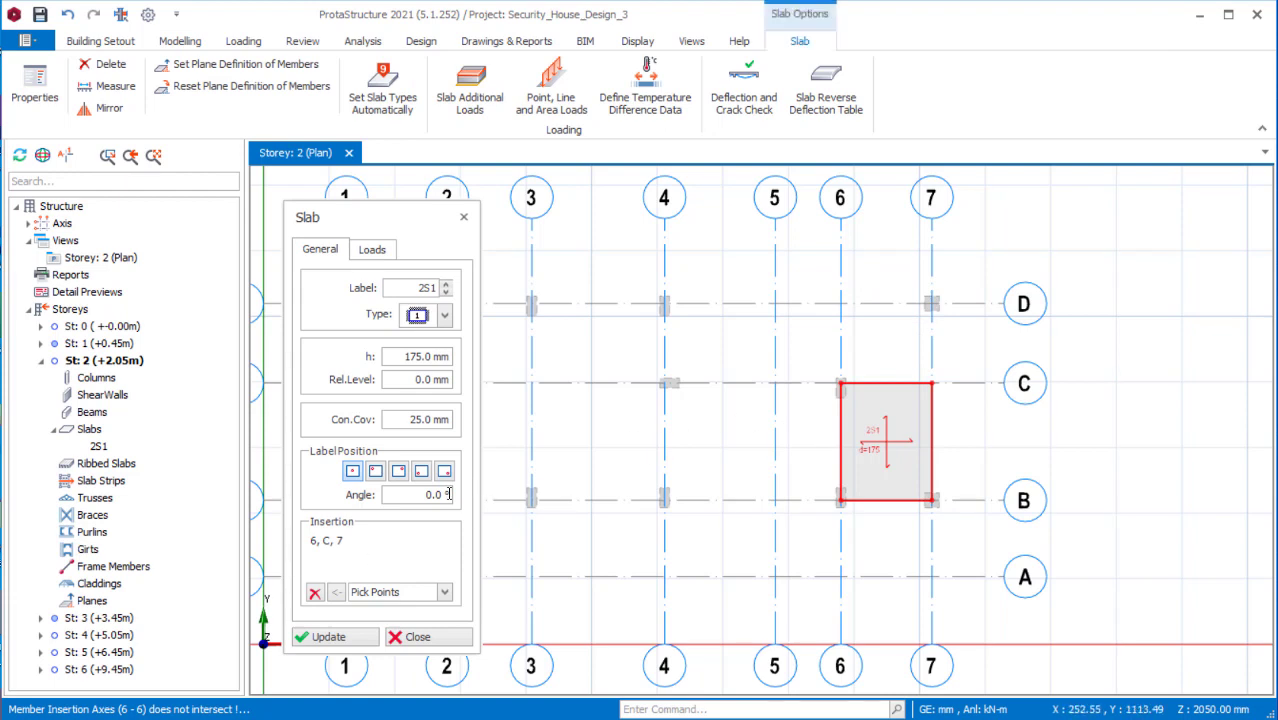
pyautogui.click(316, 594)
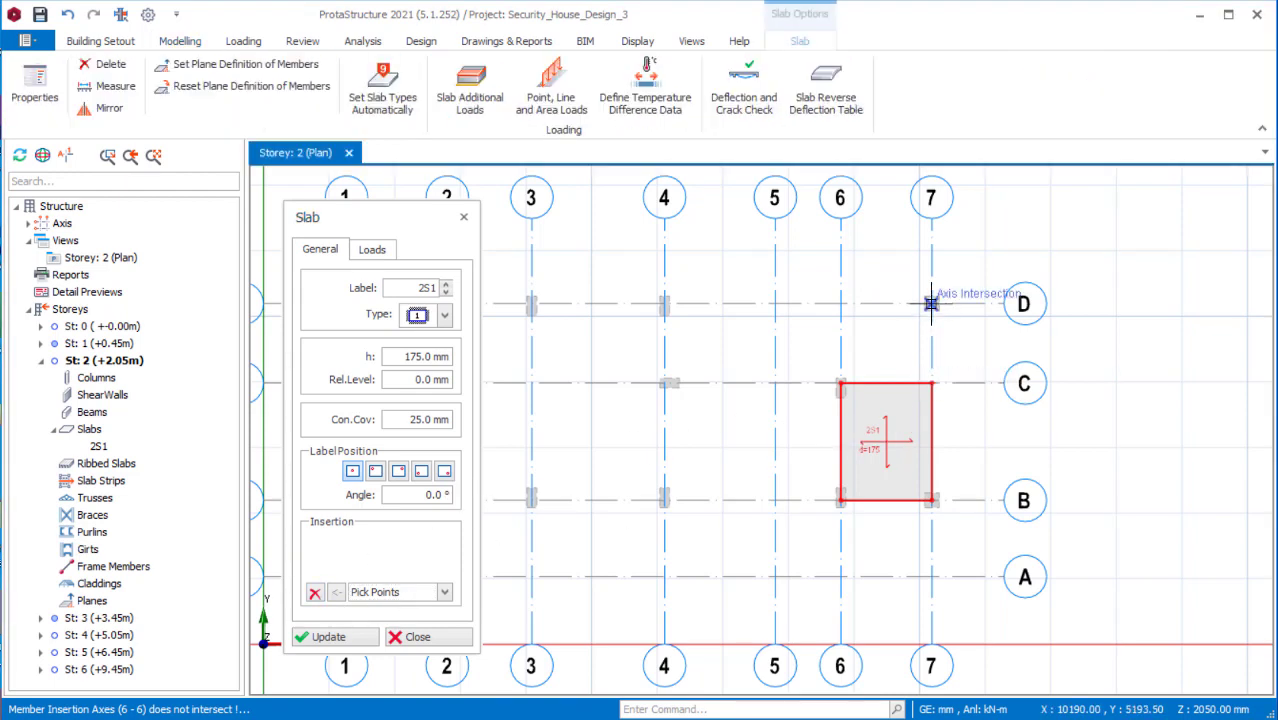
# Place slabs between axes C and D in bays 6-7 and 5-6 by their axis intersections, and finish the Slab command.
pyautogui.click(931, 303)
pyautogui.click(839, 384)
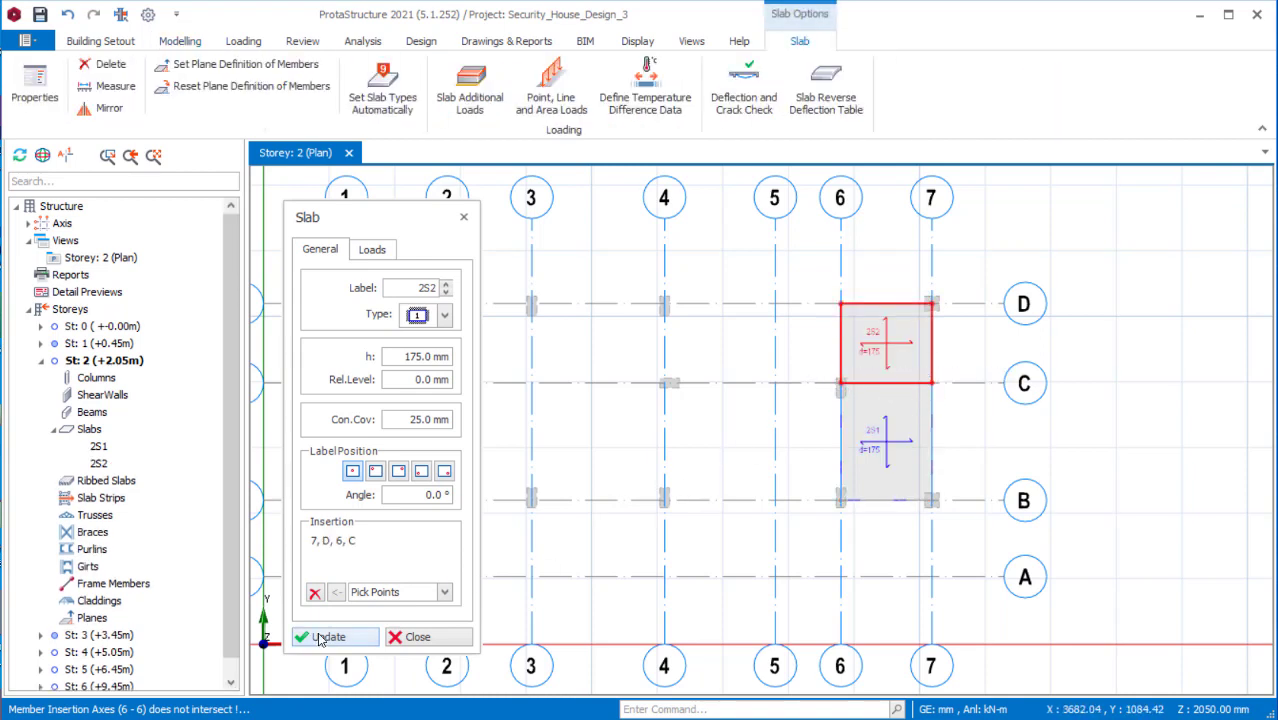
pyautogui.click(318, 594)
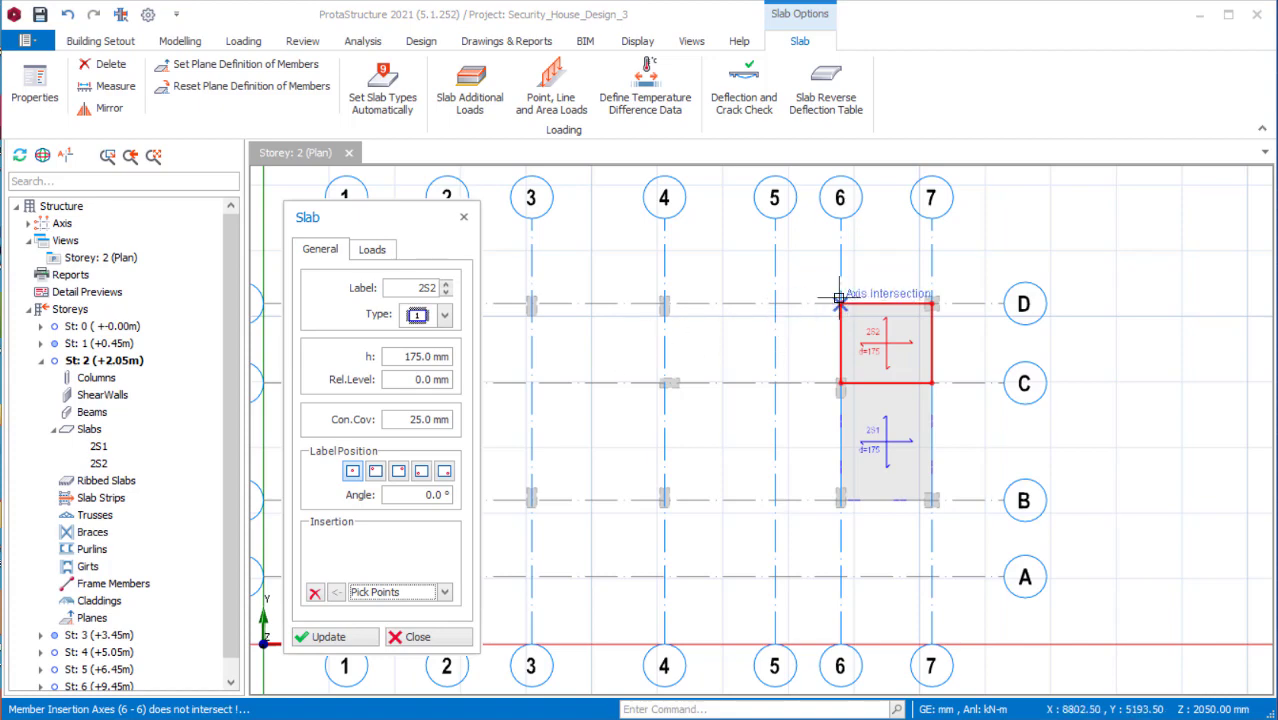
pyautogui.click(768, 304)
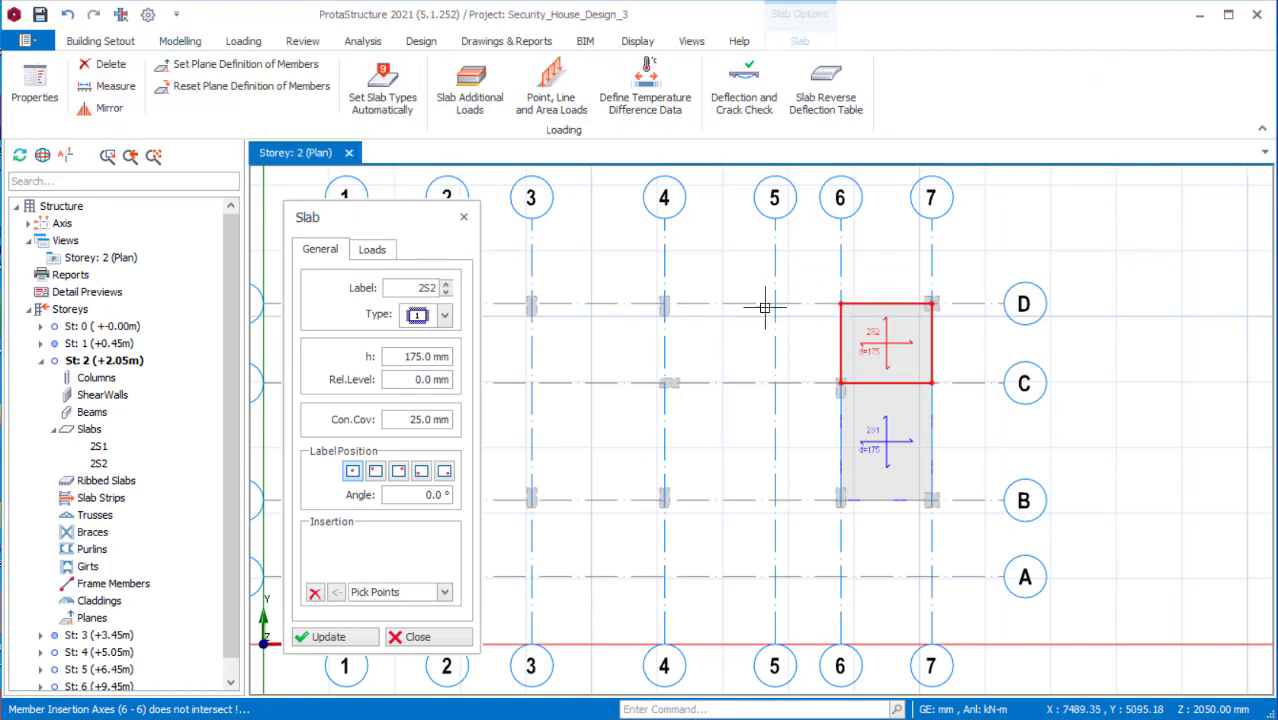
pyautogui.click(840, 383)
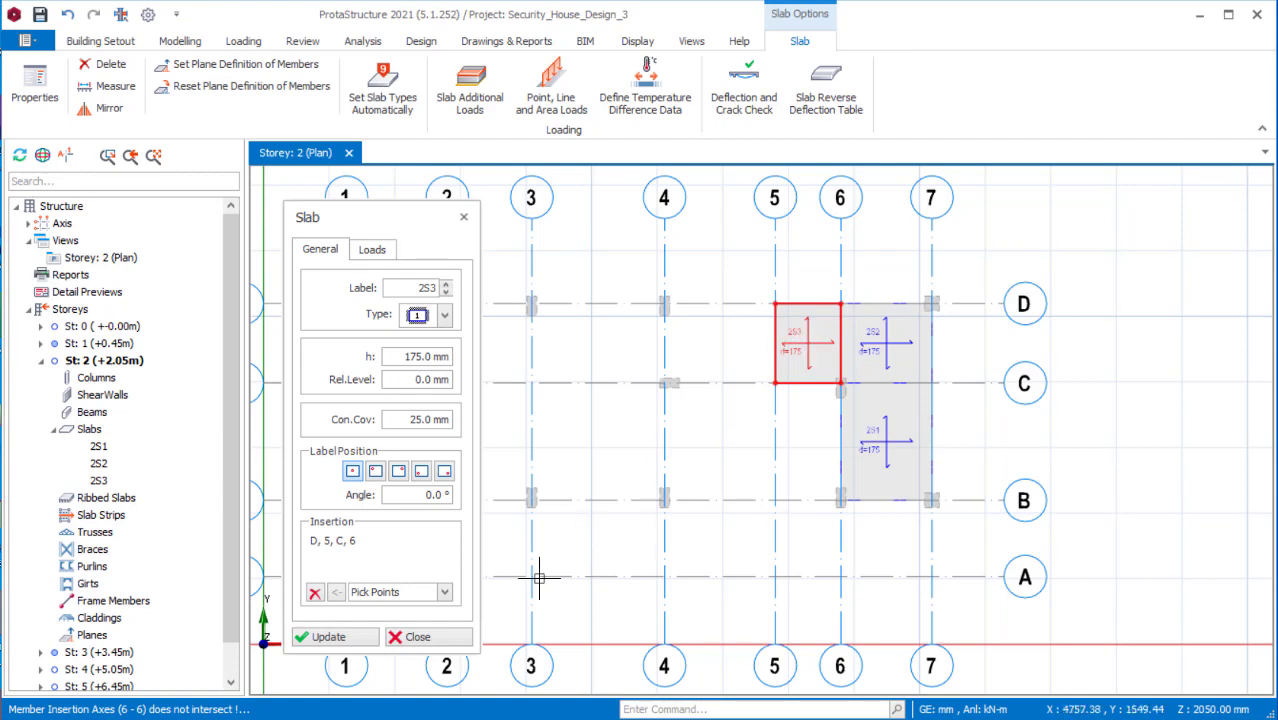
pyautogui.click(440, 641)
pyautogui.scroll(3, 927, 297)
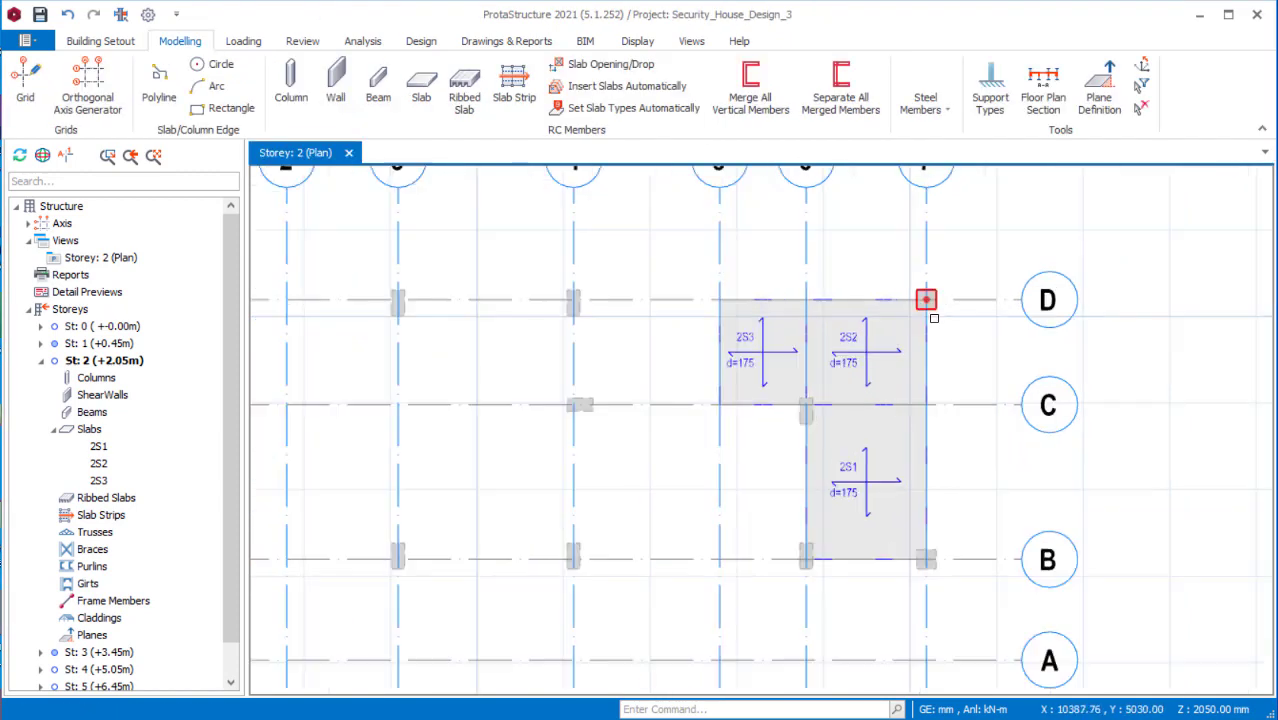
pyautogui.scroll(-1, 687, 320)
pyautogui.scroll(1, 771, 514)
pyautogui.scroll(1, 751, 400)
pyautogui.scroll(-3, 780, 537)
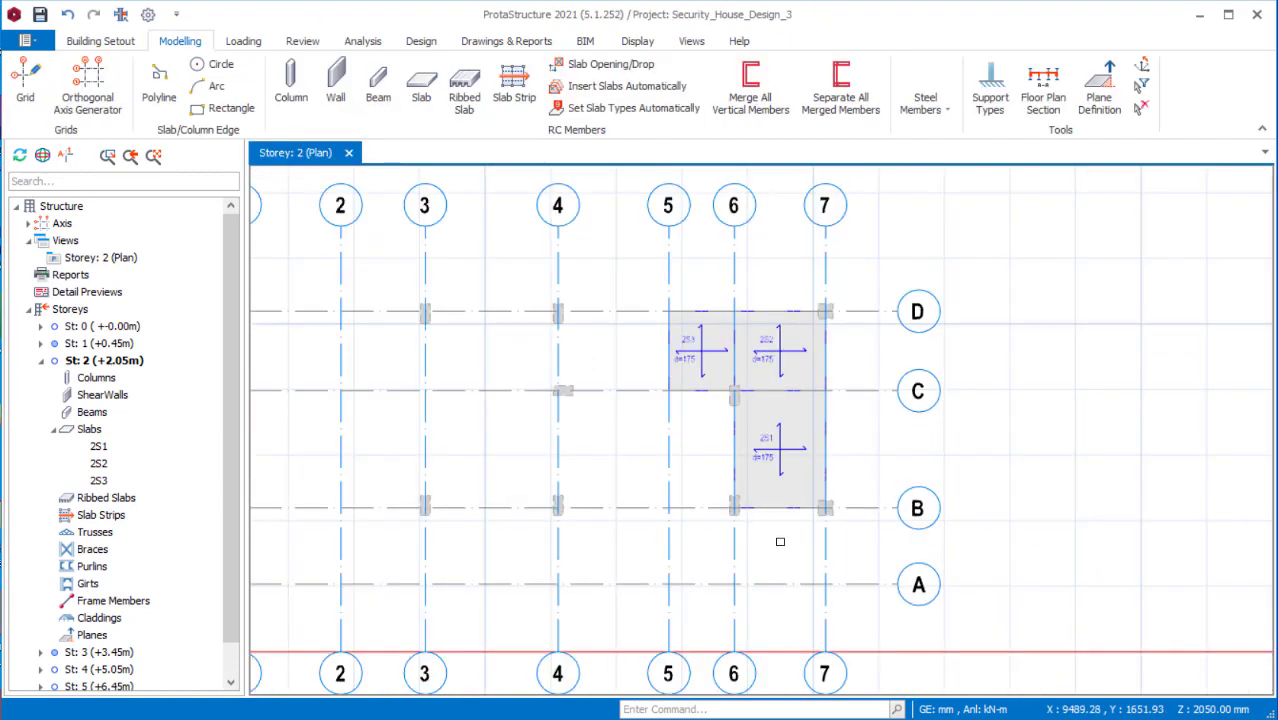
# Change the storey 2 plan to a 3D view.
pyautogui.scroll(1, 774, 405)
pyautogui.scroll(-1, 774, 405)
pyautogui.scroll(-2, 785, 440)
pyautogui.scroll(3, 777, 428)
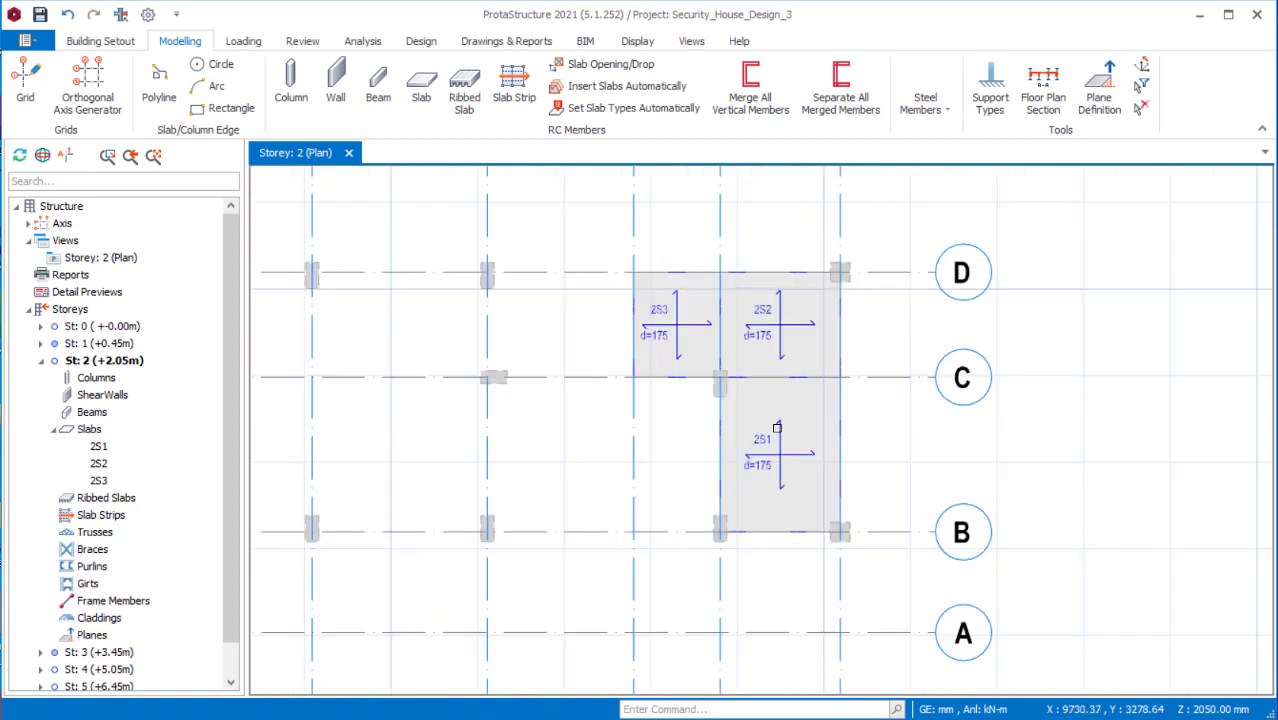
pyautogui.click(118, 258)
pyautogui.rightClick(110, 256)
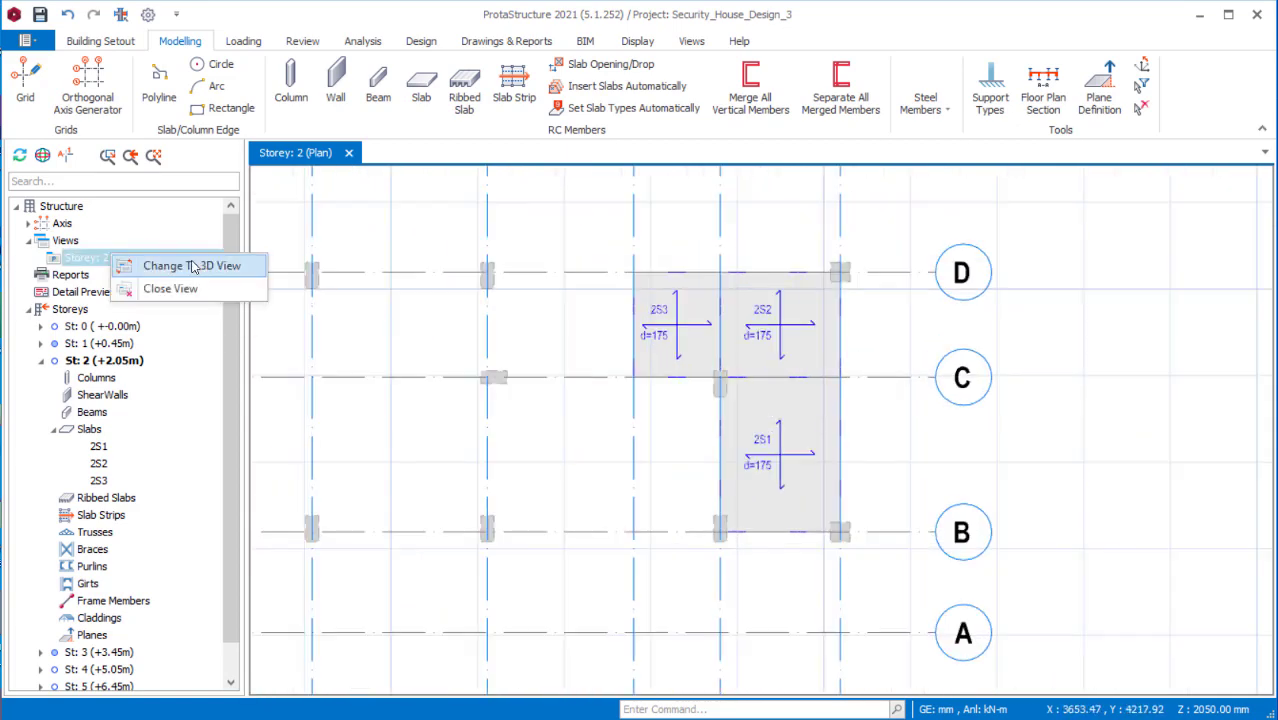
pyautogui.click(383, 350)
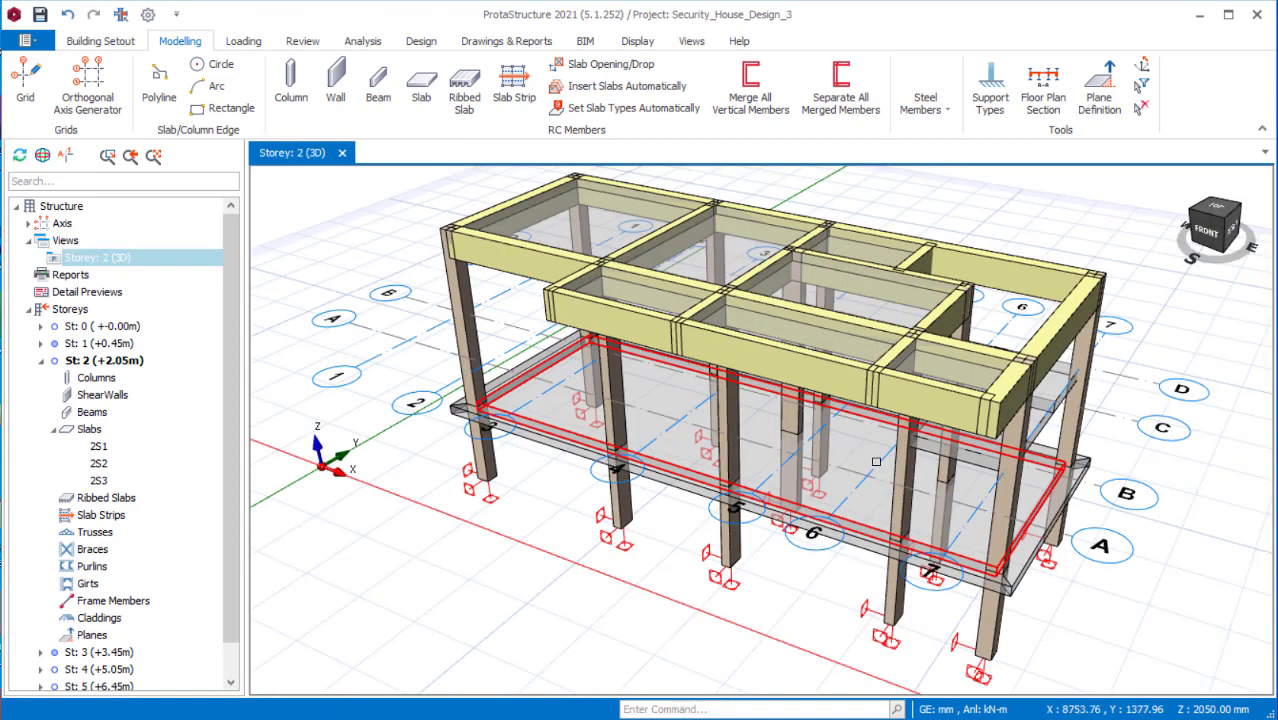
# Examine the new storey 2 slabs around axes 5-7 in 3D, from several angles, relative to the columns and the storey 3 beams.
pyautogui.moveTo(1008, 543); pyautogui.dragTo(884, 471, button='middle')
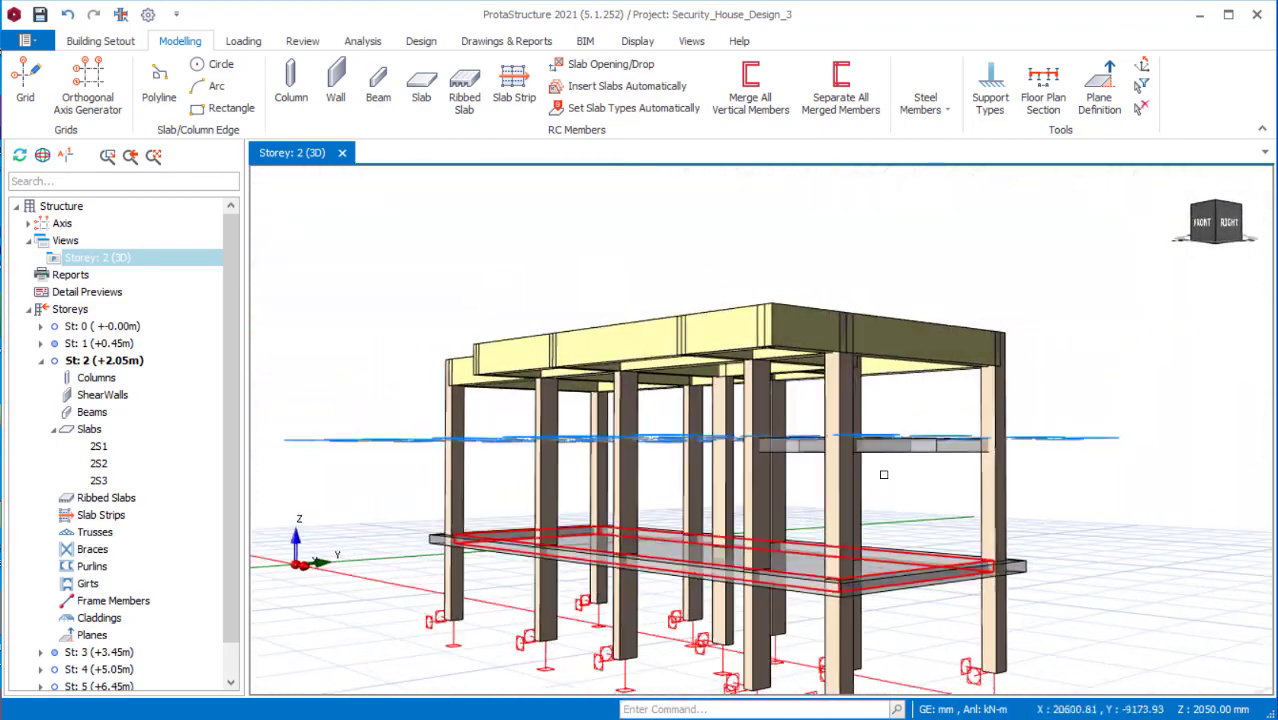
pyautogui.scroll(2, 845, 420)
pyautogui.scroll(2, 846, 559)
pyautogui.scroll(-3, 800, 570)
pyautogui.scroll(2, 780, 575)
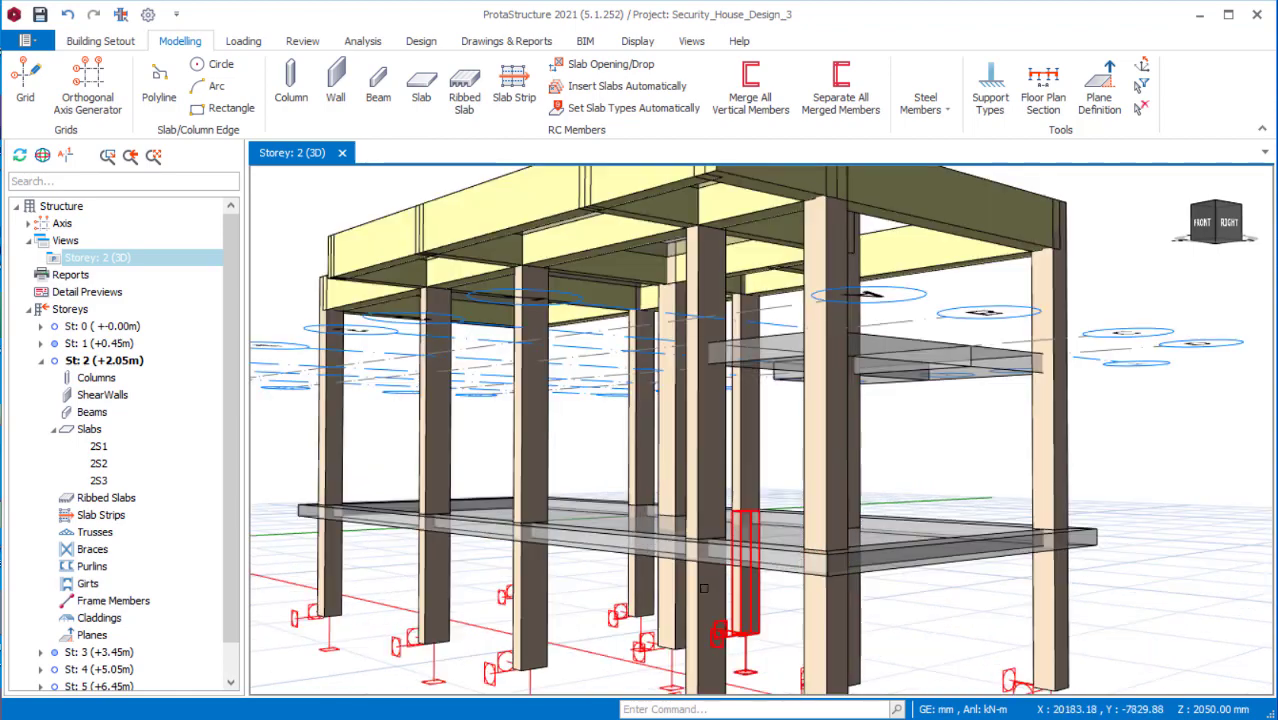
pyautogui.scroll(-2, 767, 580)
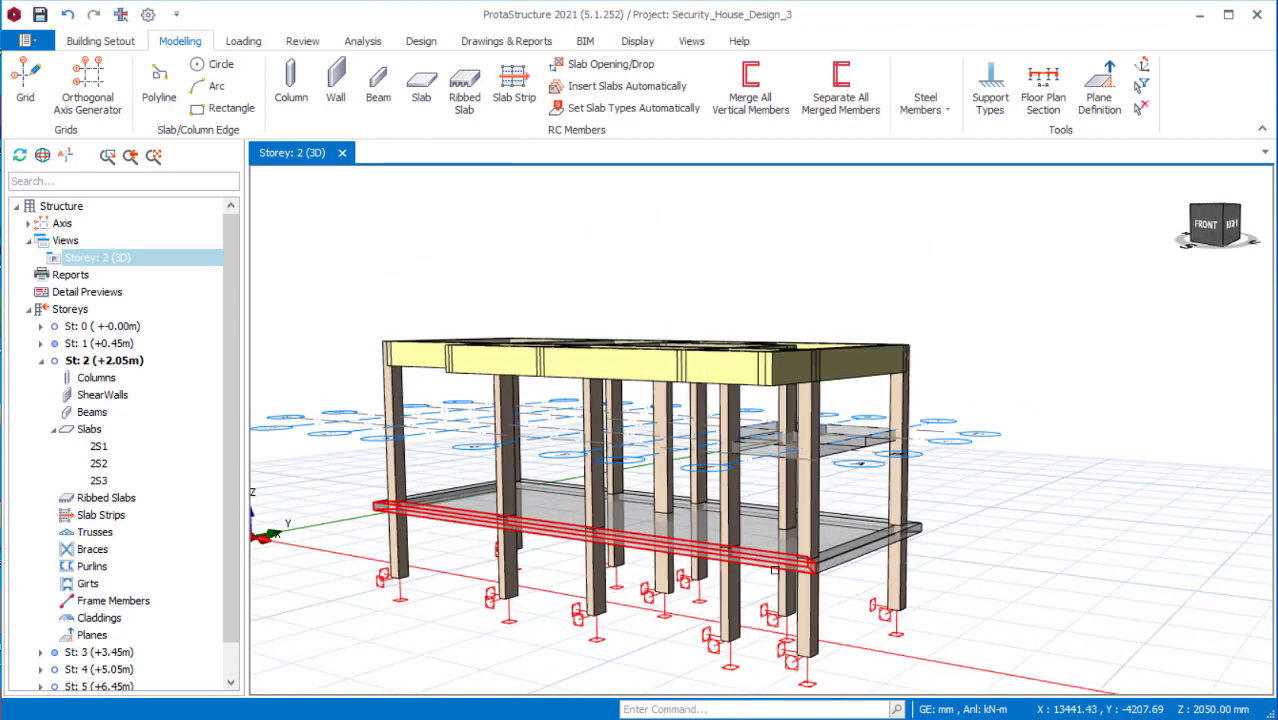
pyautogui.scroll(3, 888, 531)
pyautogui.scroll(1, 774, 580)
pyautogui.scroll(-1, 780, 570)
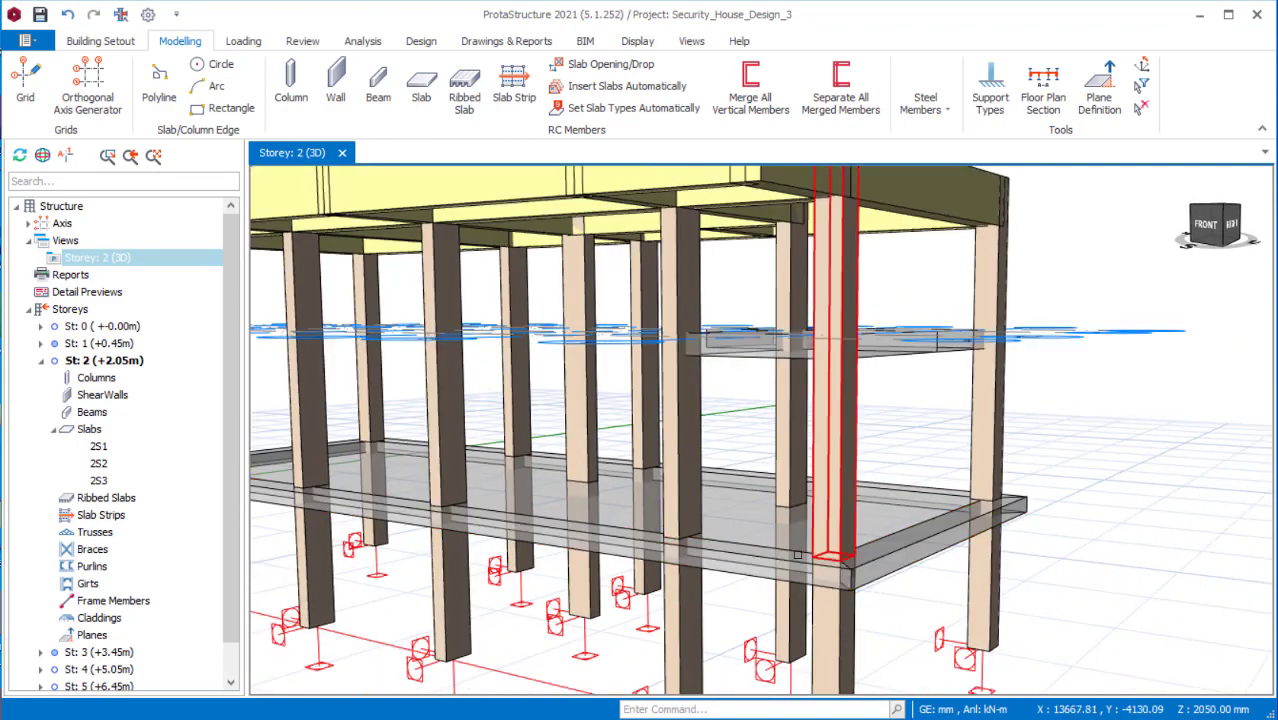
pyautogui.scroll(-2, 788, 550)
pyautogui.scroll(2, 791, 543)
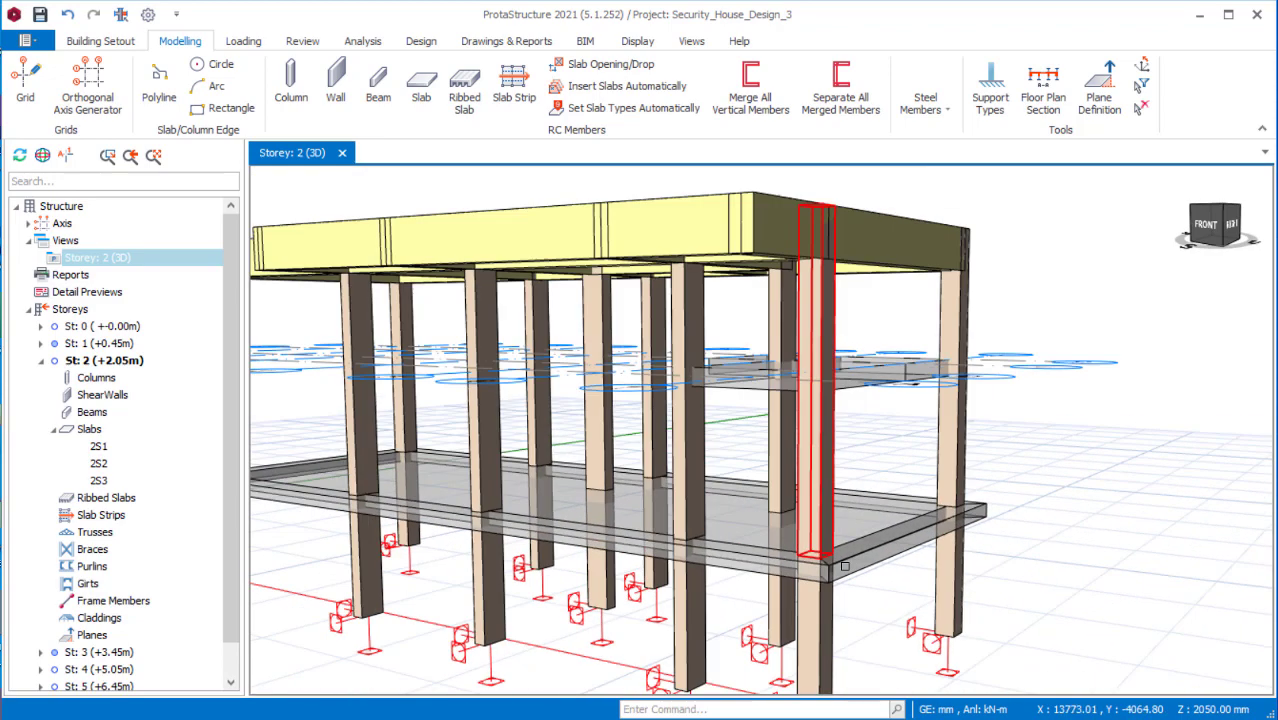
pyautogui.scroll(1, 790, 570)
pyautogui.scroll(-2, 710, 551)
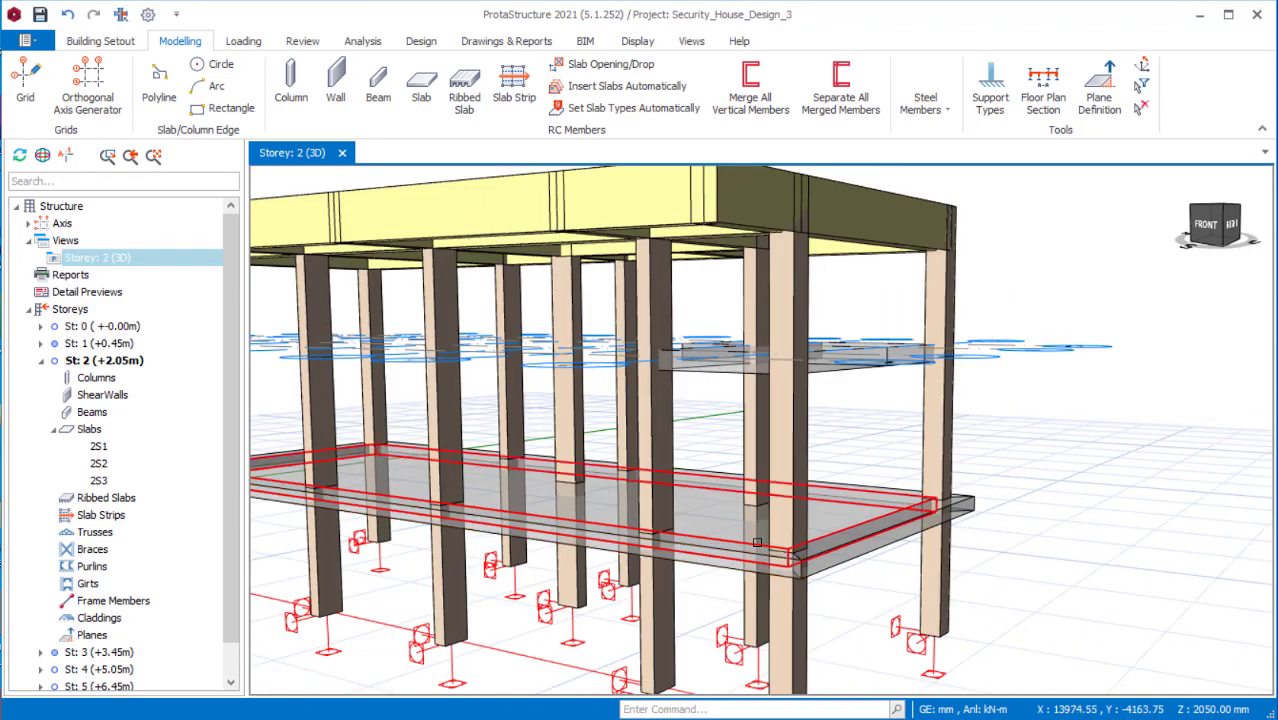
pyautogui.scroll(-1, 806, 557)
pyautogui.scroll(2, 804, 553)
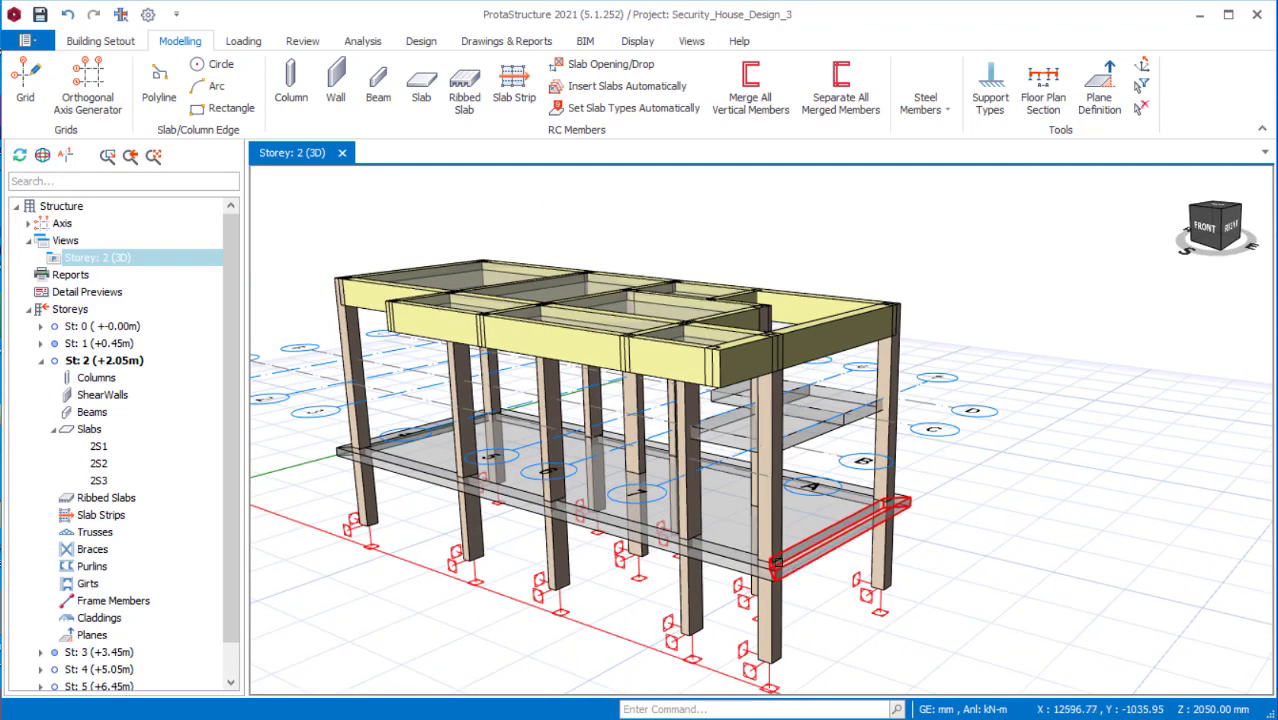
pyautogui.scroll(1, 845, 347)
pyautogui.scroll(-2, 700, 350)
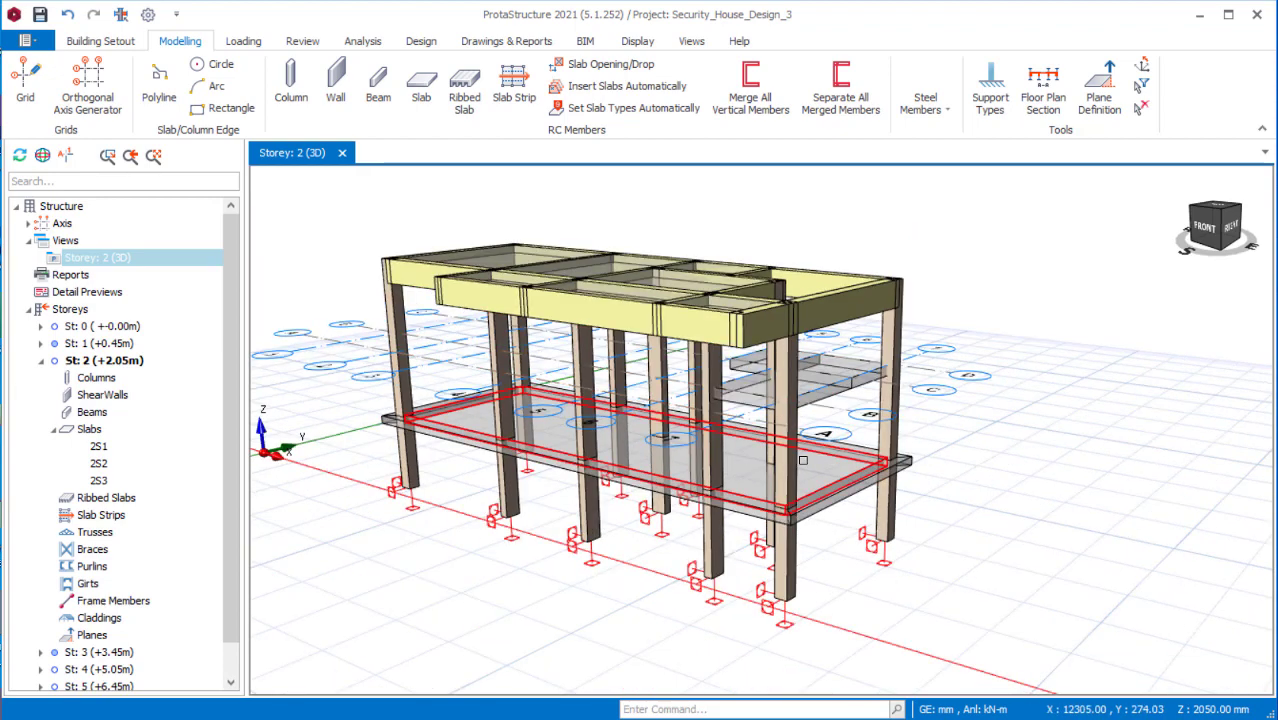
pyautogui.scroll(2, 520, 352)
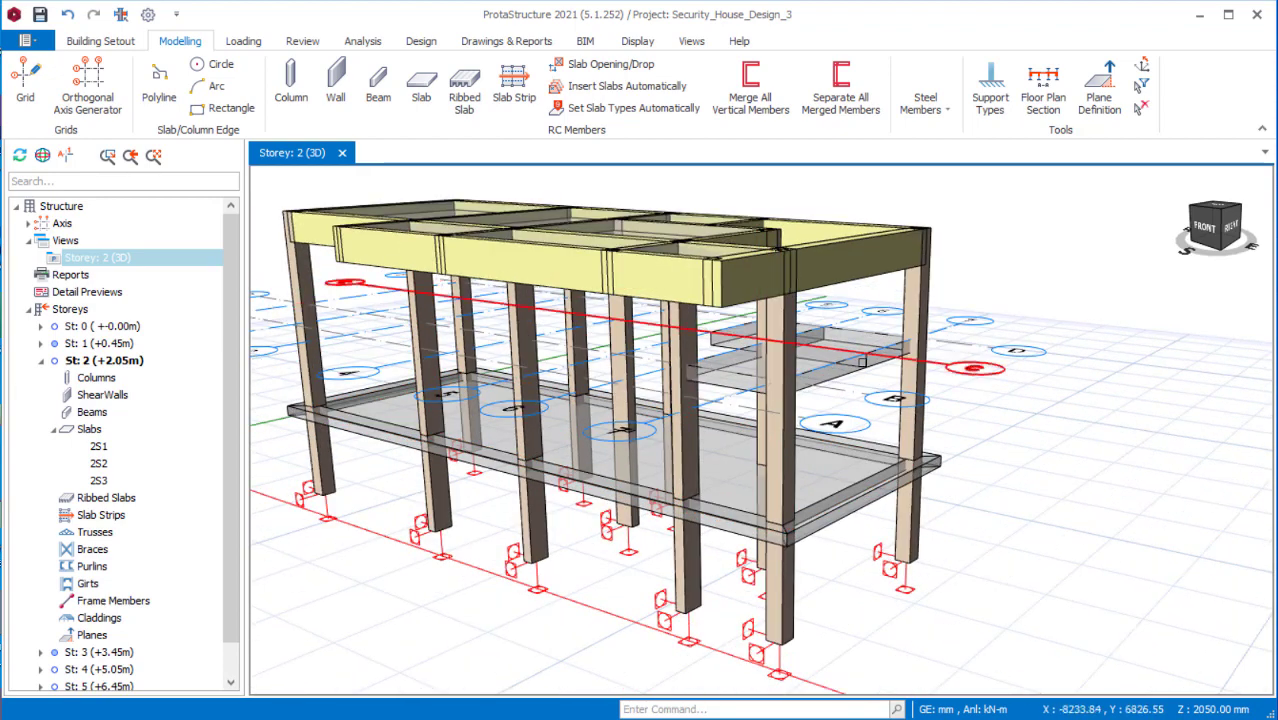
pyautogui.scroll(-1, 689, 423)
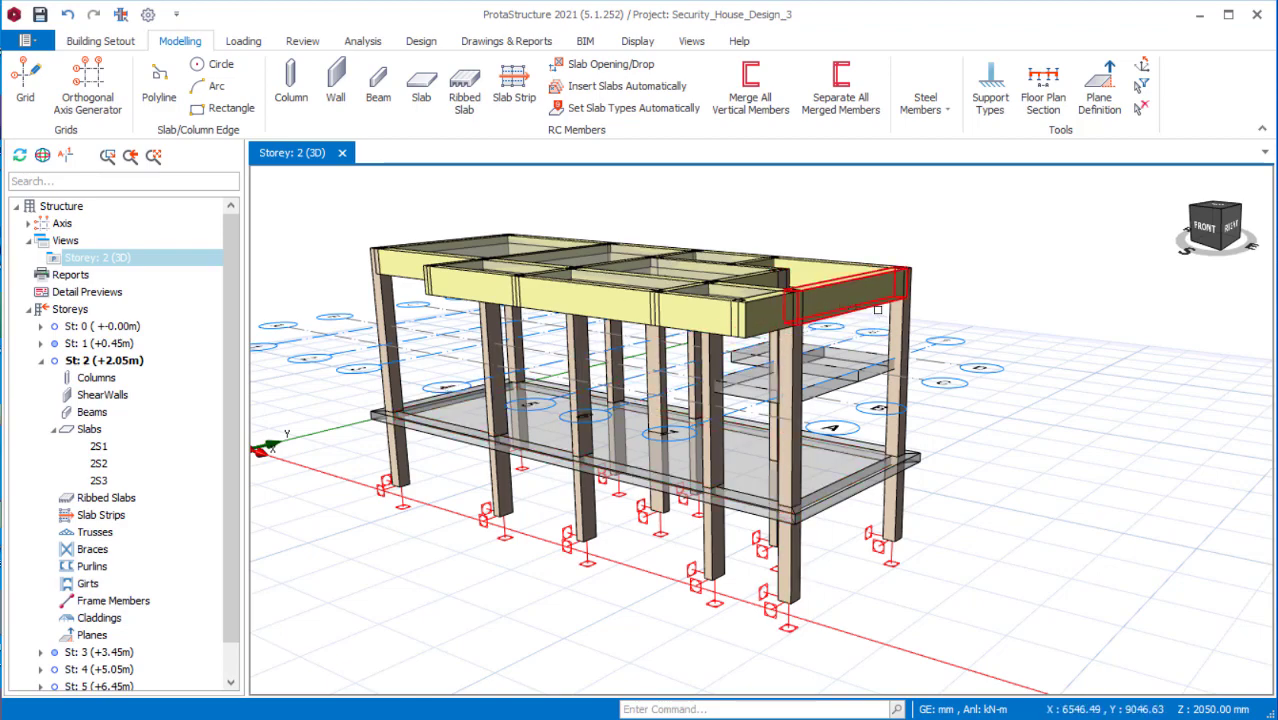
pyautogui.scroll(2, 834, 352)
pyautogui.moveTo(834, 352); pyautogui.dragTo(984, 347, button='middle')
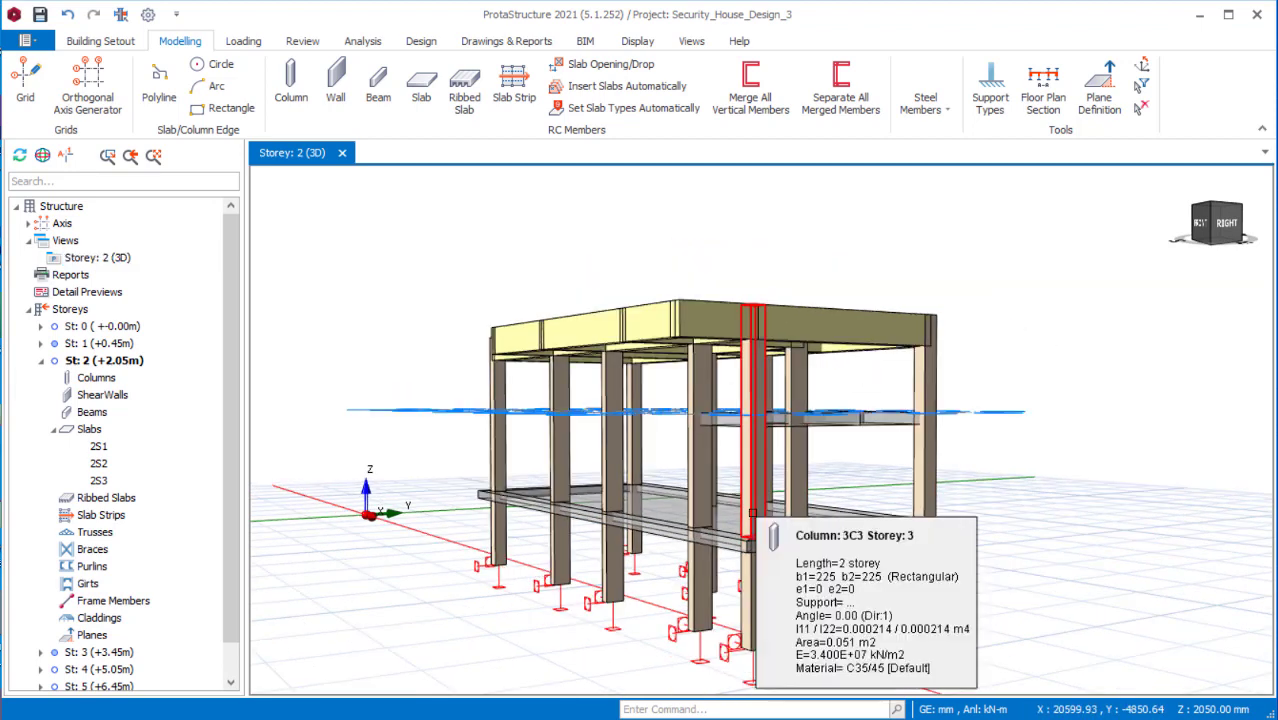
pyautogui.scroll(-2, 745, 515)
pyautogui.moveTo(728, 535); pyautogui.dragTo(762, 431, button='middle')
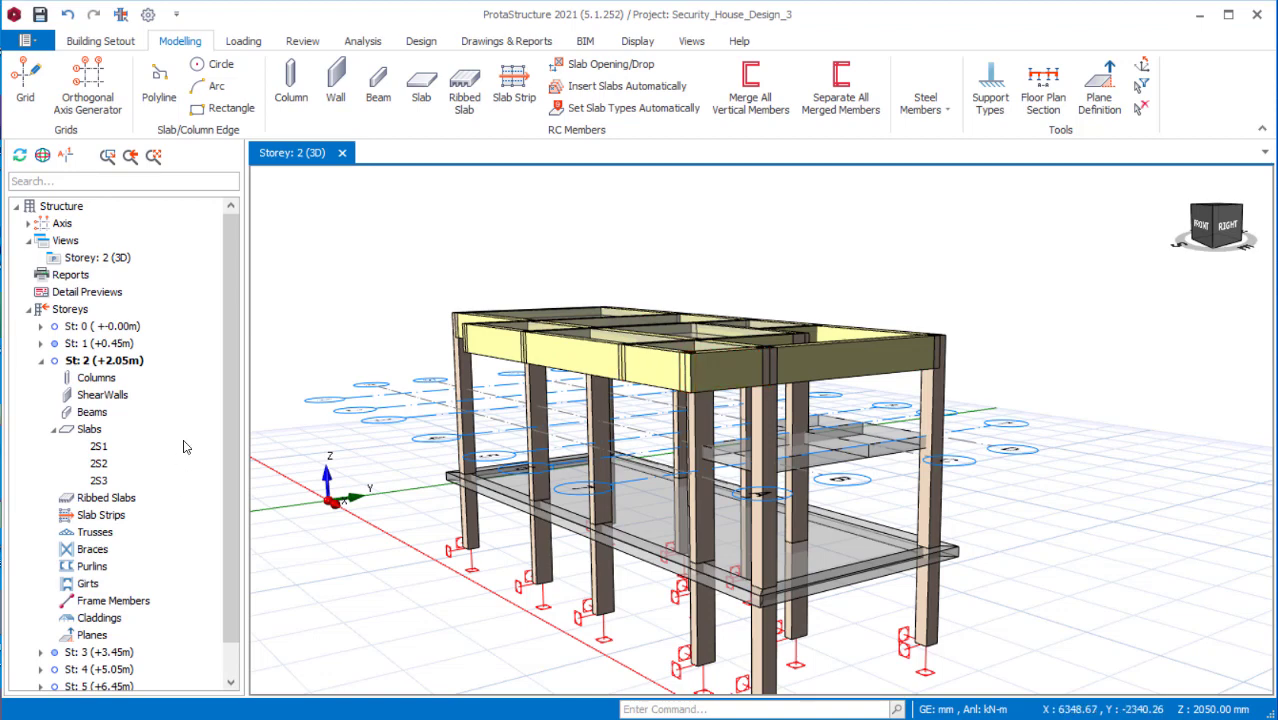
# Make storey 3 (+3.45m) the active storey and look over its frame in 3D.
pyautogui.scroll(-1, 229, 504)
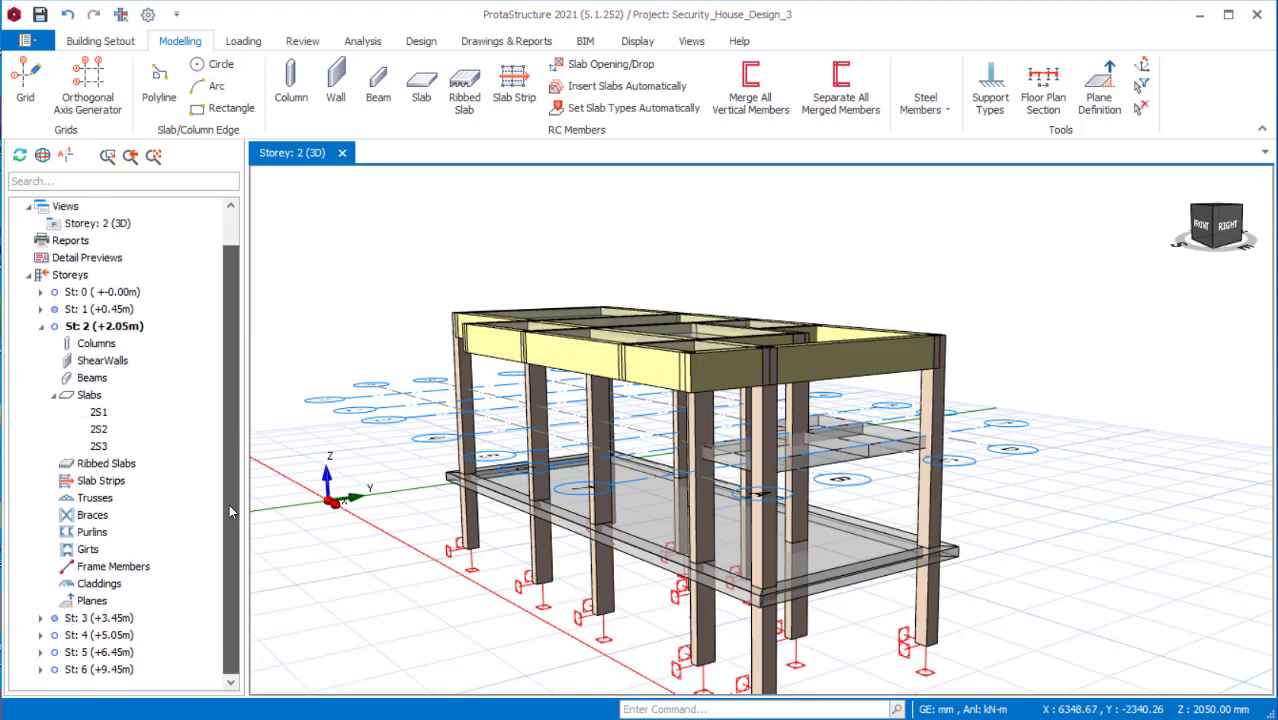
pyautogui.click(95, 653)
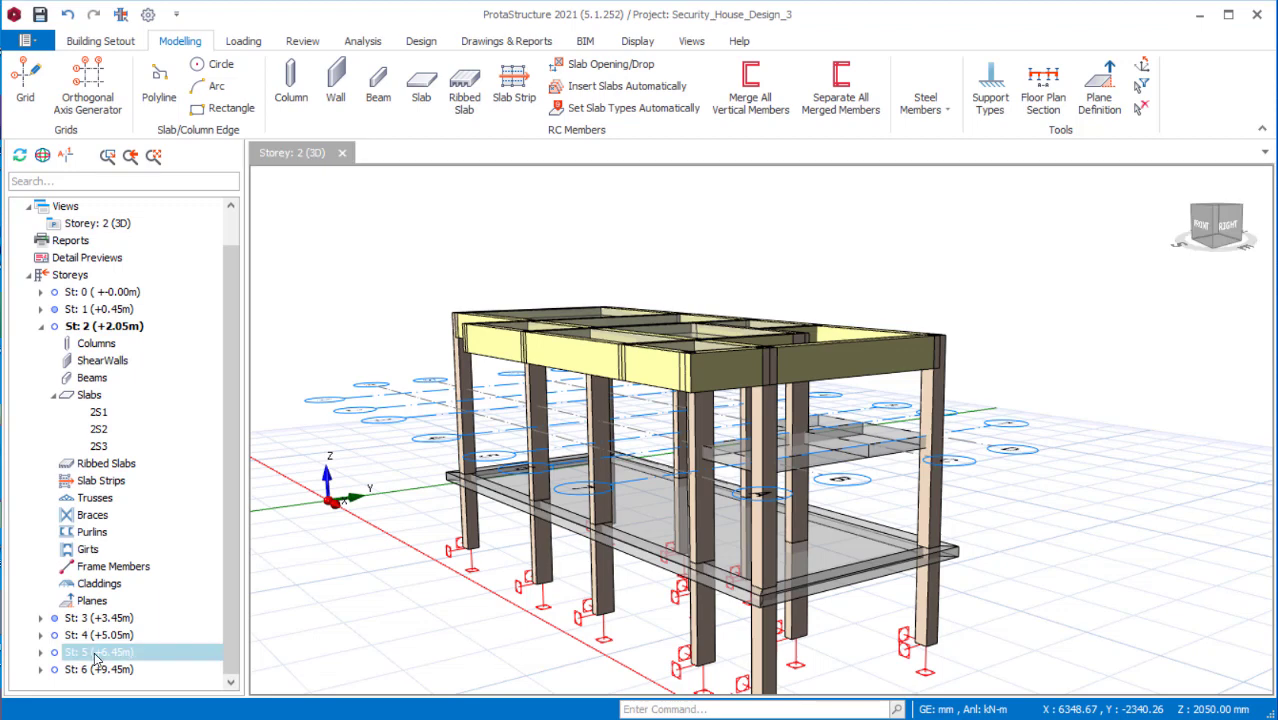
pyautogui.doubleClick(97, 618)
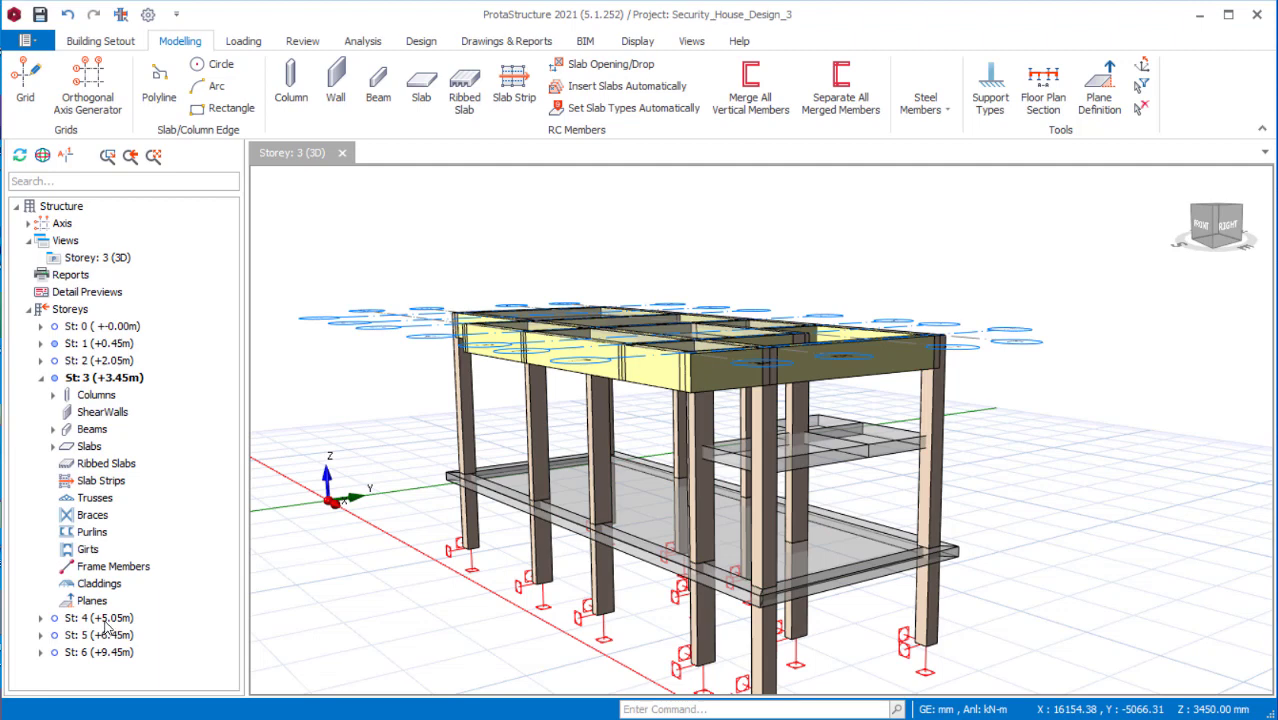
pyautogui.click(88, 638)
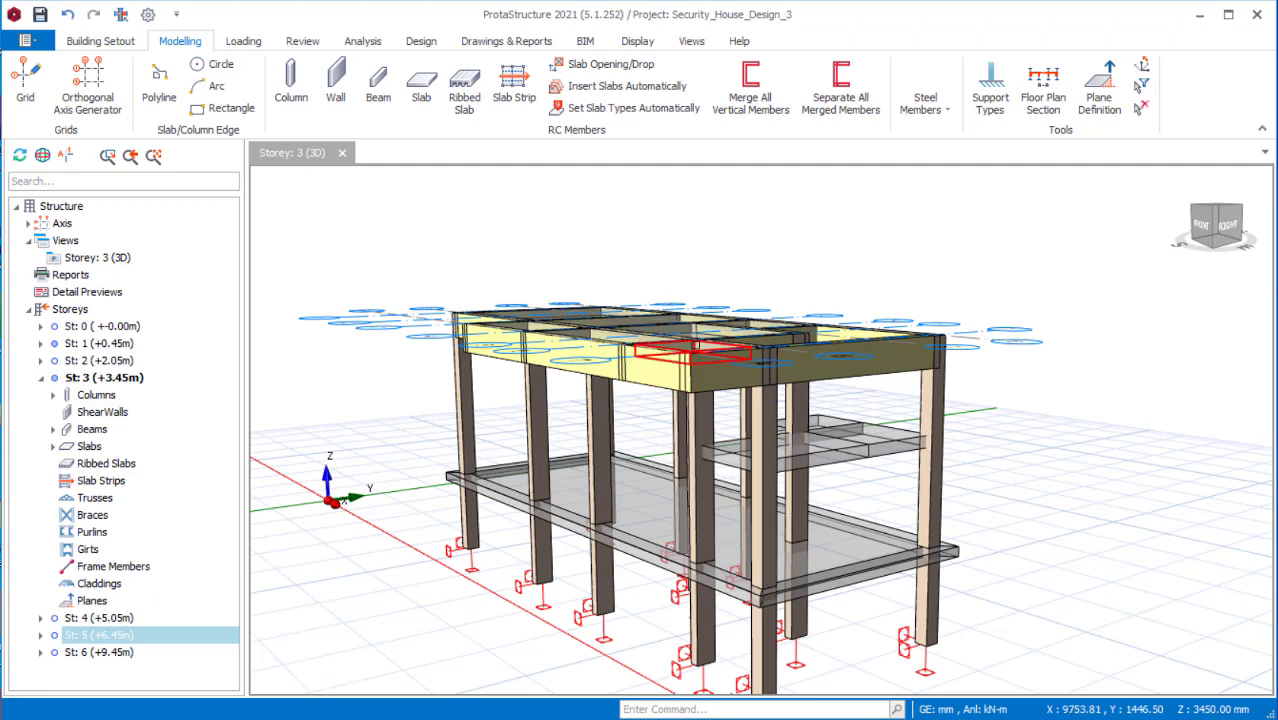
pyautogui.click(60, 316)
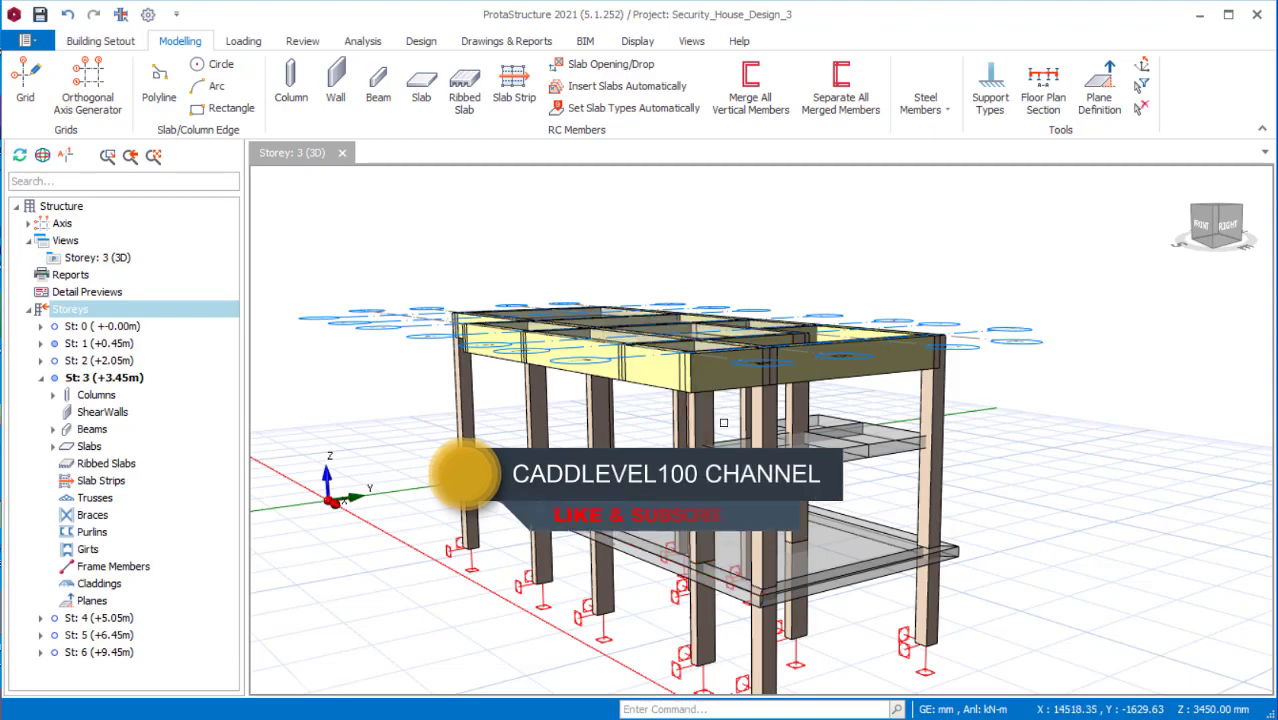
pyautogui.moveTo(719, 404); pyautogui.dragTo(682, 438, button='middle')
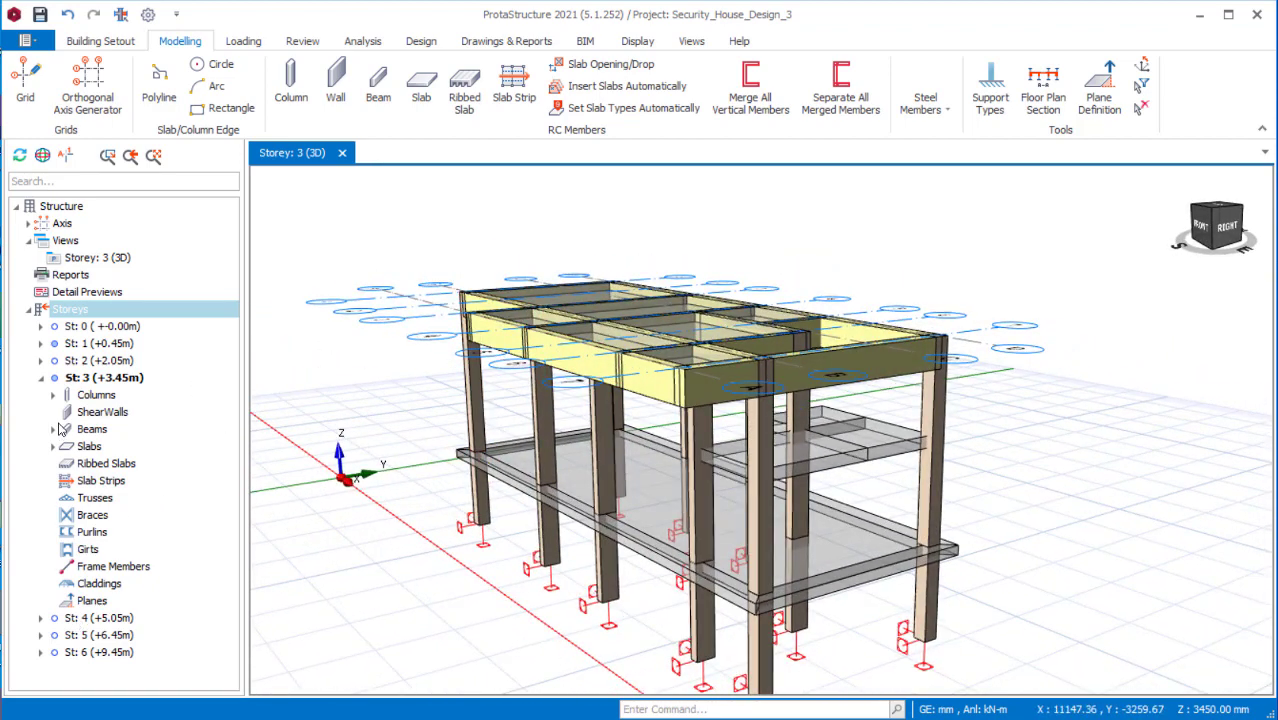
# Generate storey 5 (+6.45m) from source storey 3 (+3.45m) with all member types included, and close the Generate Storey dialog.
pyautogui.rightClick(59, 316)
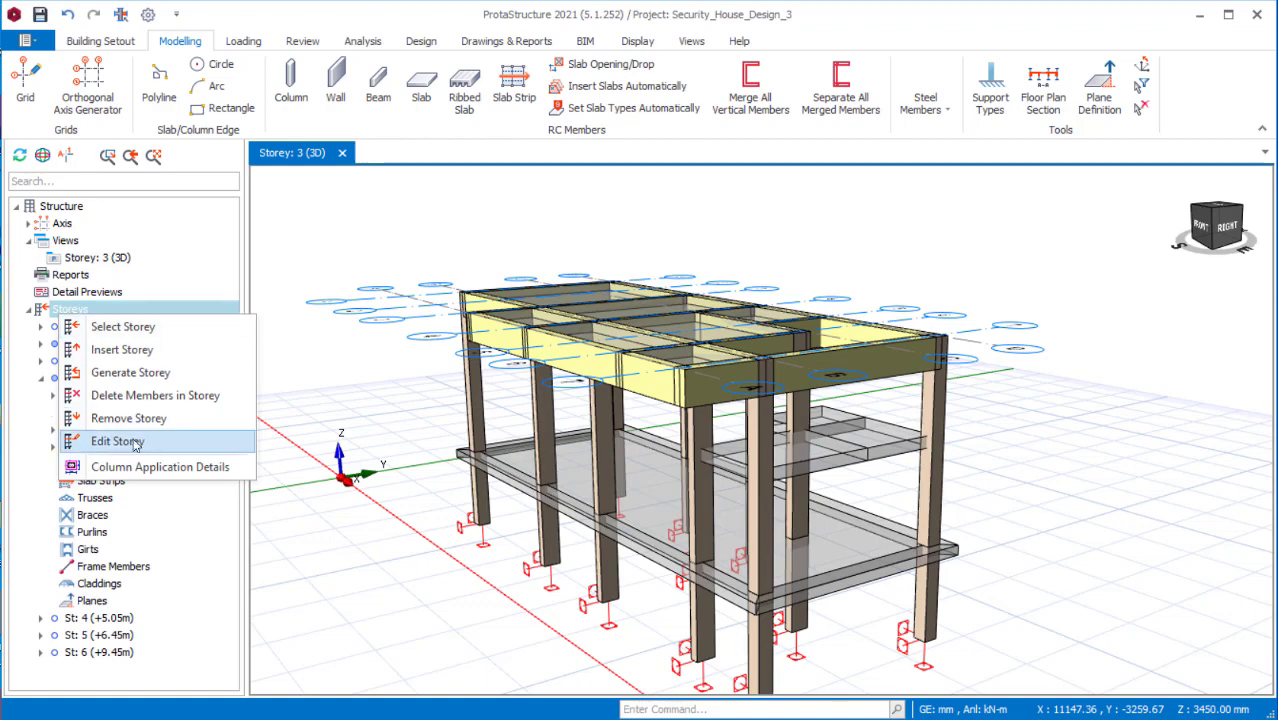
pyautogui.click(123, 375)
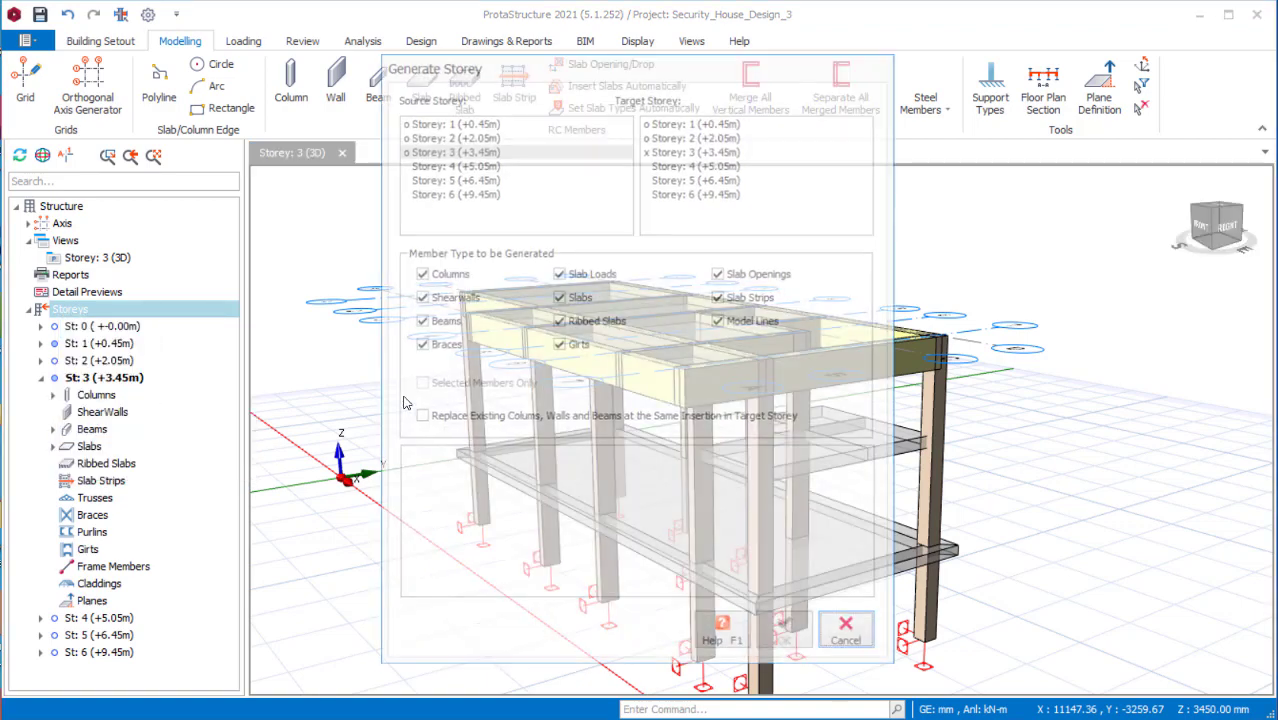
pyautogui.click(447, 151)
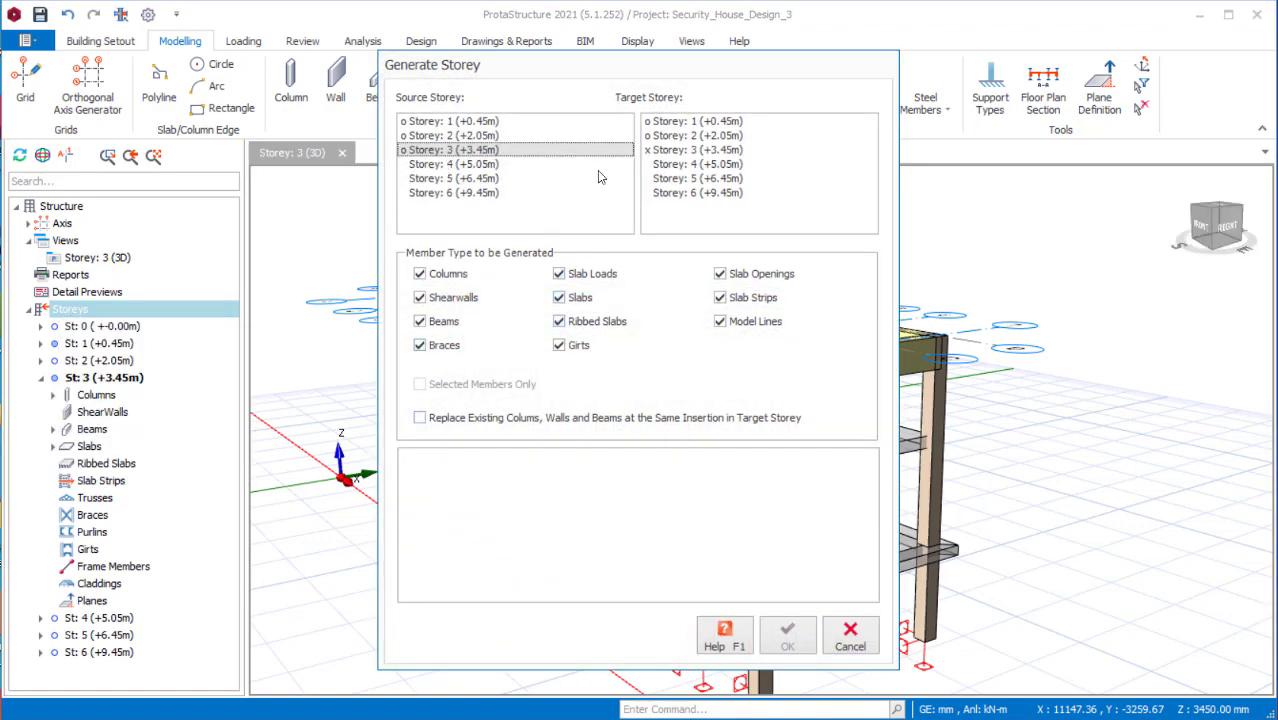
pyautogui.click(695, 180)
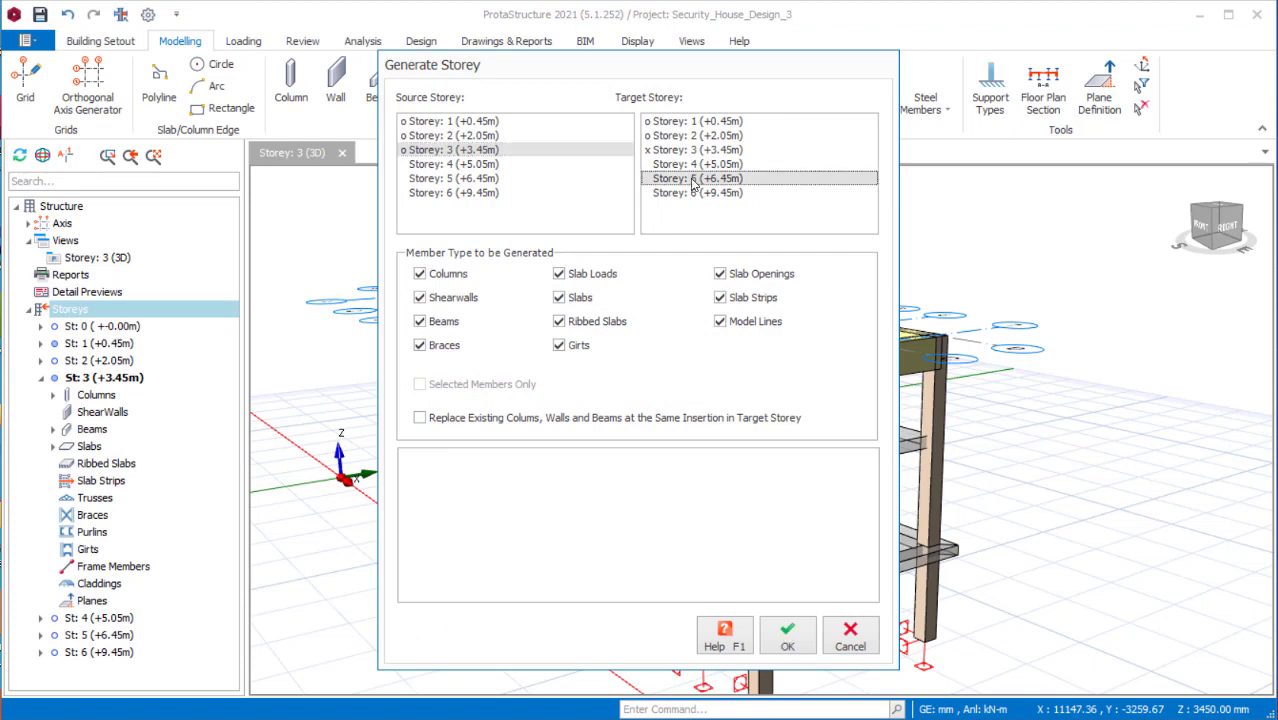
pyautogui.click(789, 647)
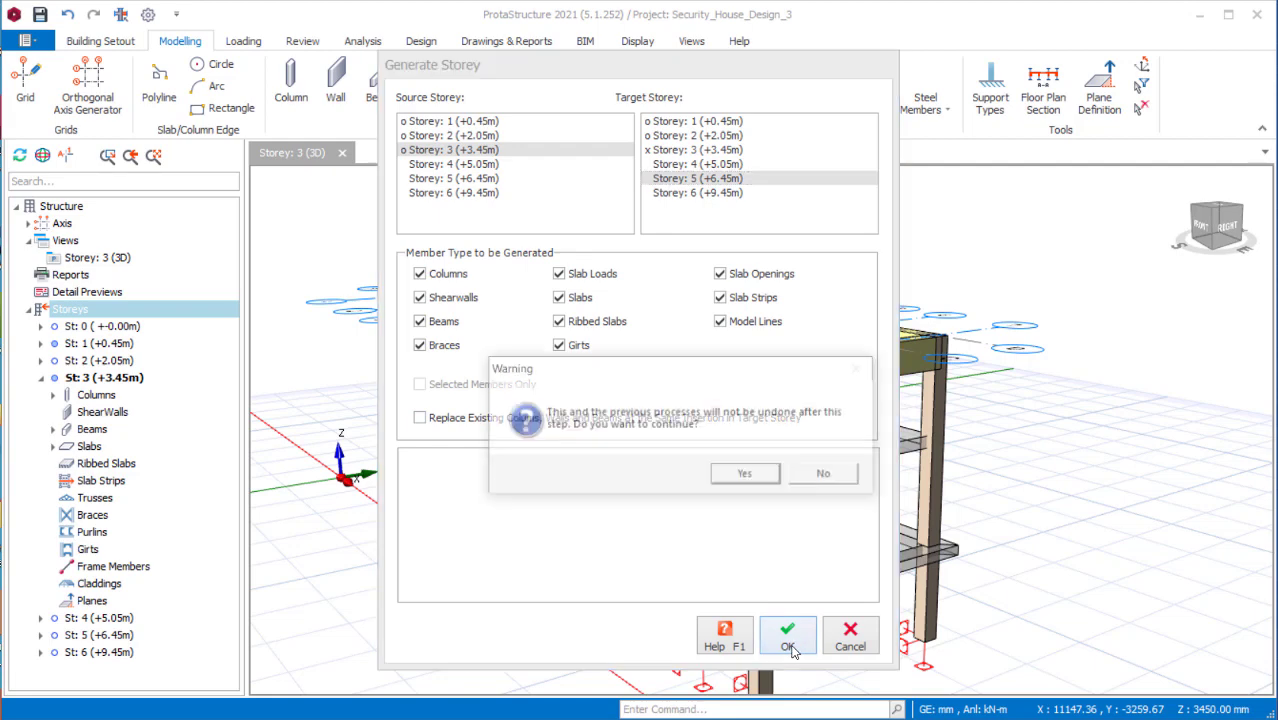
pyautogui.click(757, 478)
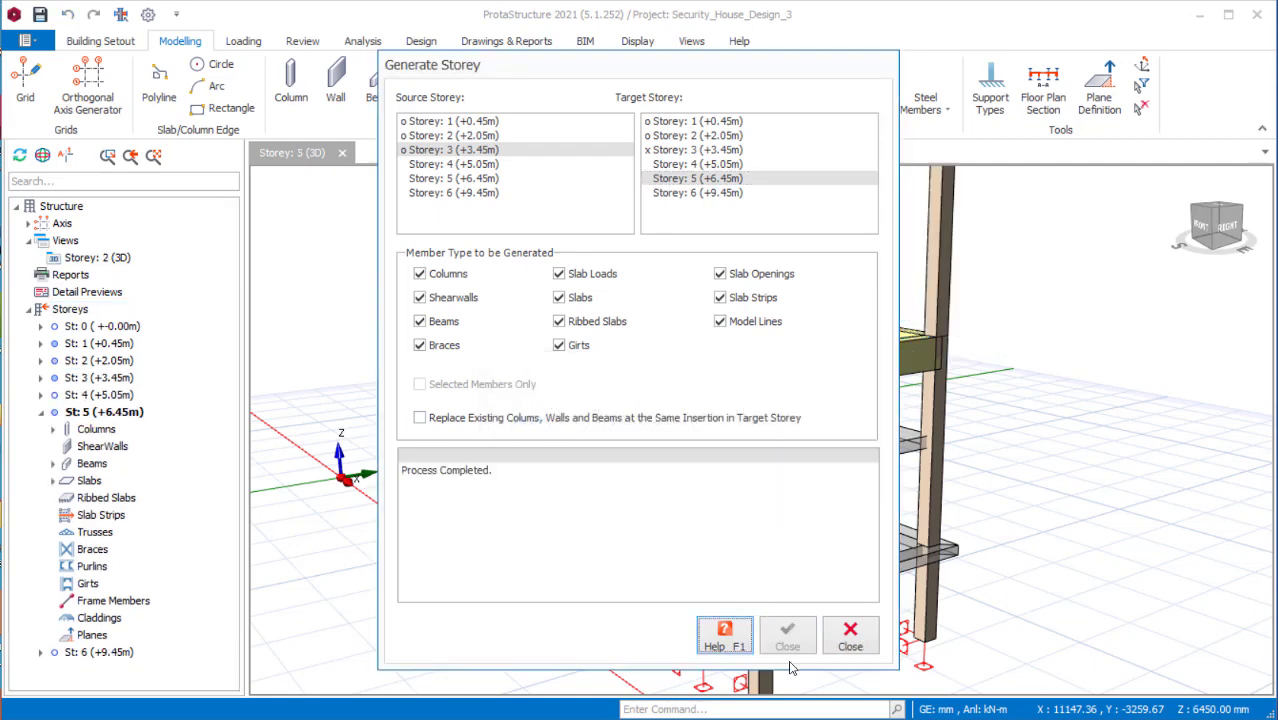
pyautogui.click(850, 640)
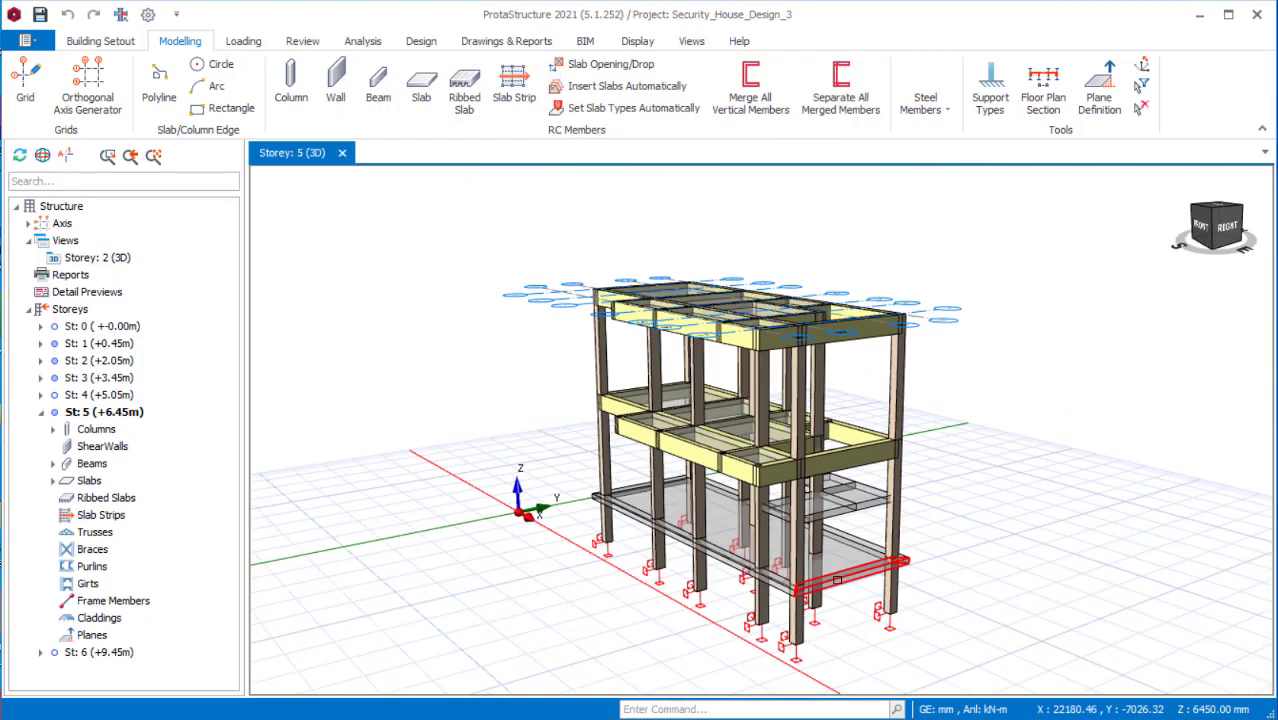
# Examine the generated storey 5 beams, slabs and columns in 3D from the front-right and front-left sides.
pyautogui.moveTo(851, 453); pyautogui.dragTo(801, 470, button='middle')
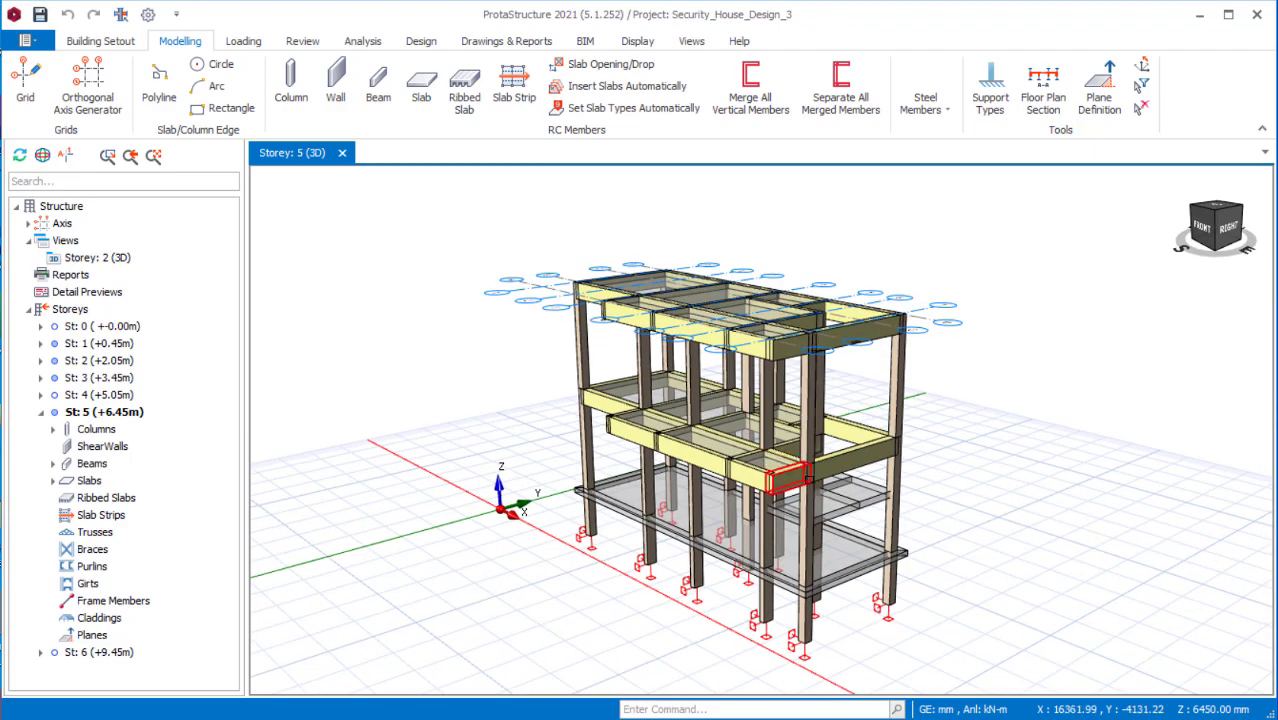
pyautogui.scroll(2, 801, 470)
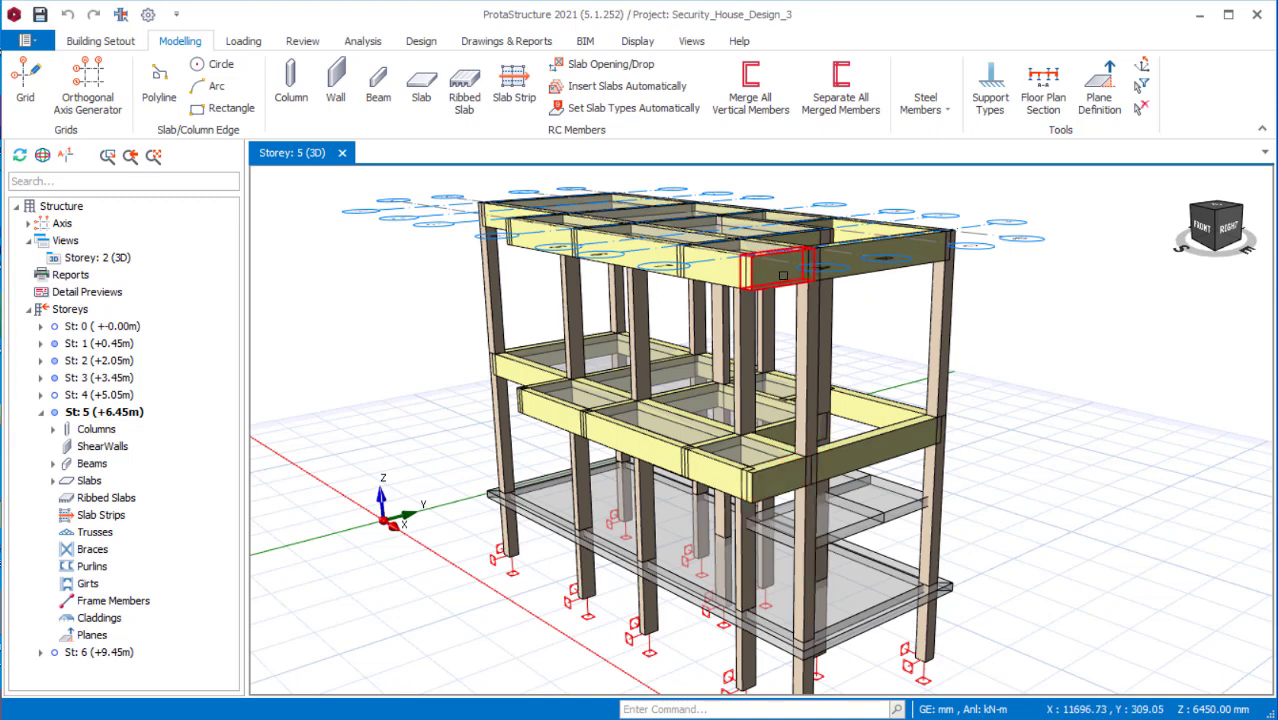
pyautogui.moveTo(808, 266)
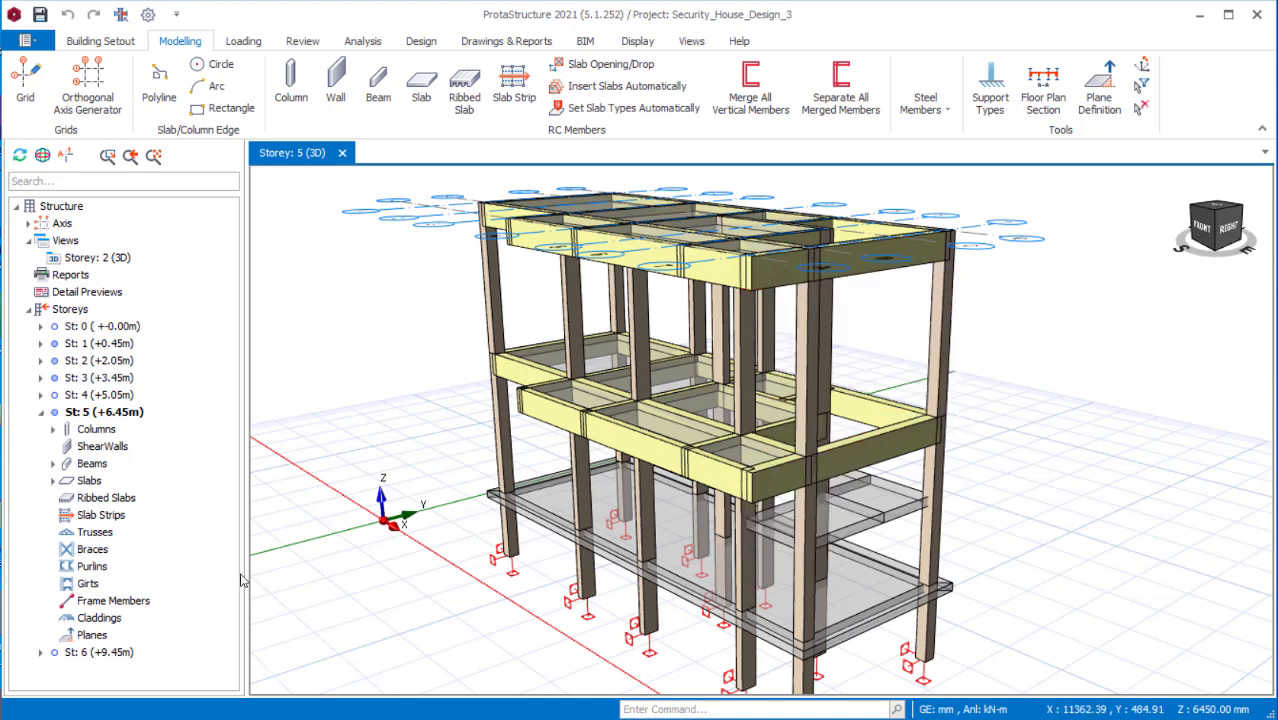
pyautogui.click(118, 653)
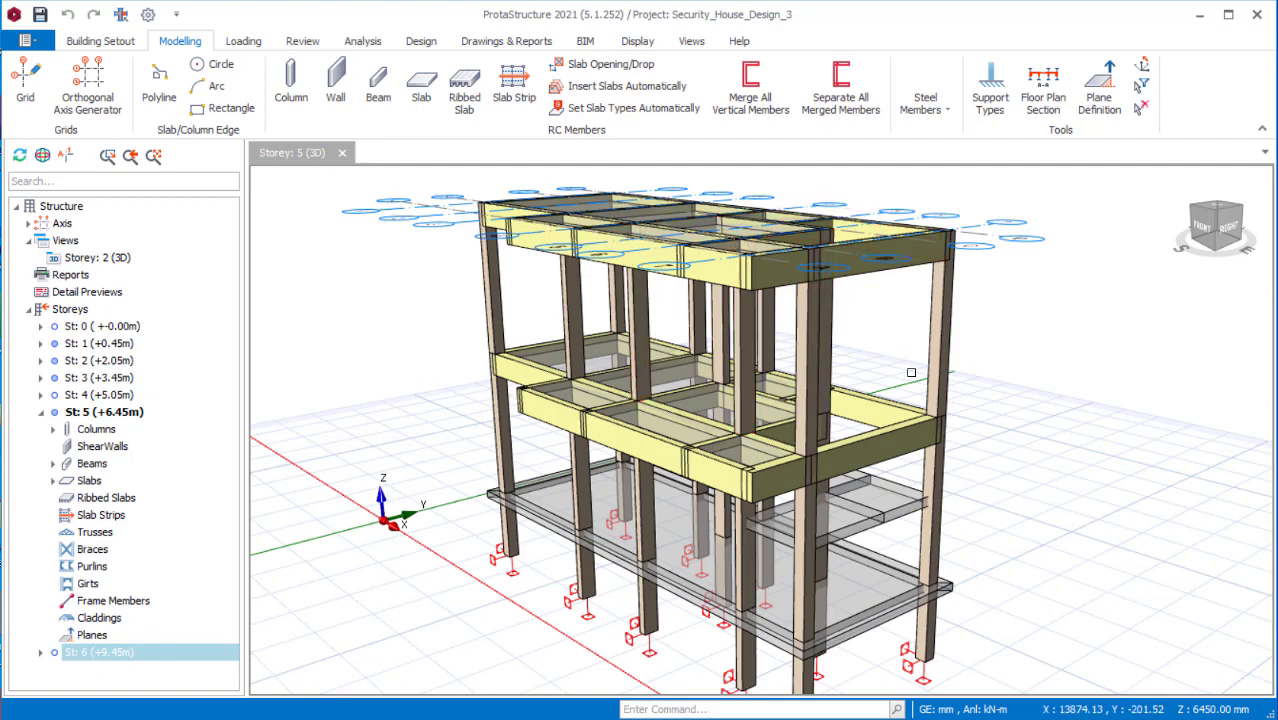
pyautogui.scroll(-1, 893, 462)
pyautogui.scroll(3, 800, 460)
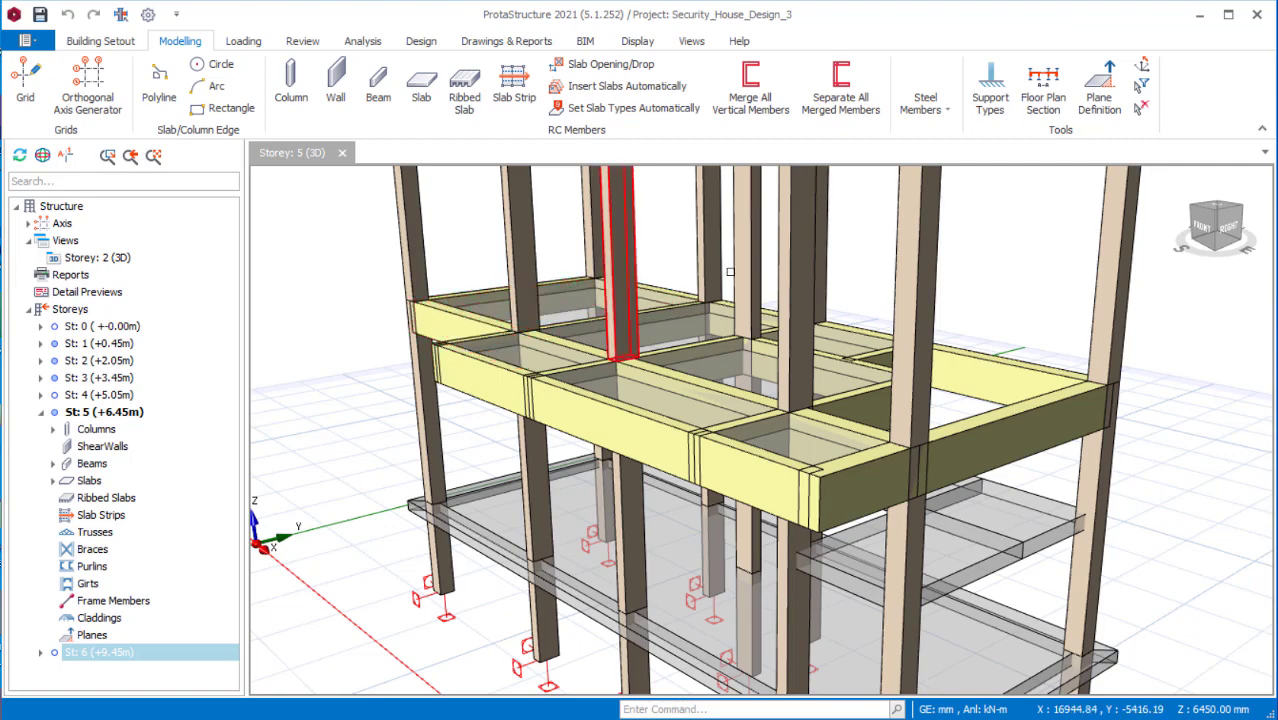
pyautogui.scroll(-3, 998, 377)
pyautogui.moveTo(870, 420); pyautogui.dragTo(344, 490, button='middle')
pyautogui.scroll(2, 611, 371)
pyautogui.scroll(-2, 783, 397)
pyautogui.scroll(-2, 826, 407)
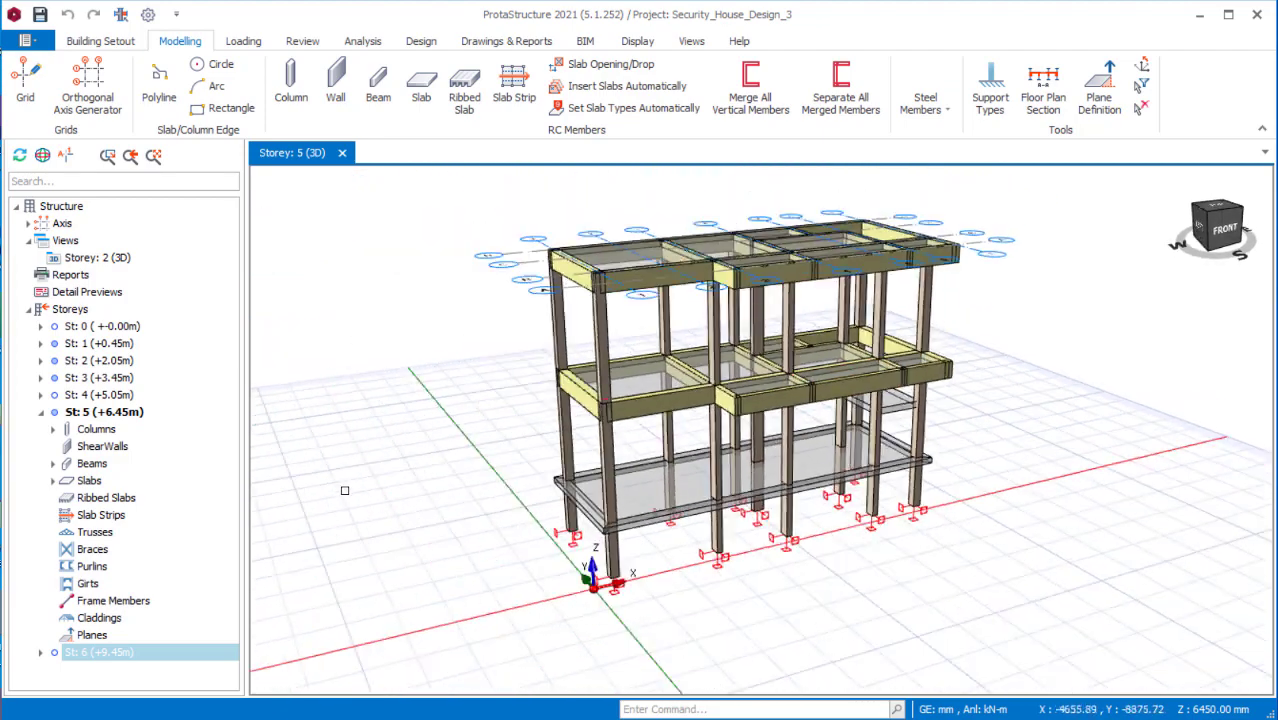
# Make storey 3 (+3.45m) the active storey again and look closely at its beams near axis 1.
pyautogui.doubleClick(95, 380)
pyautogui.scroll(4, 545, 400)
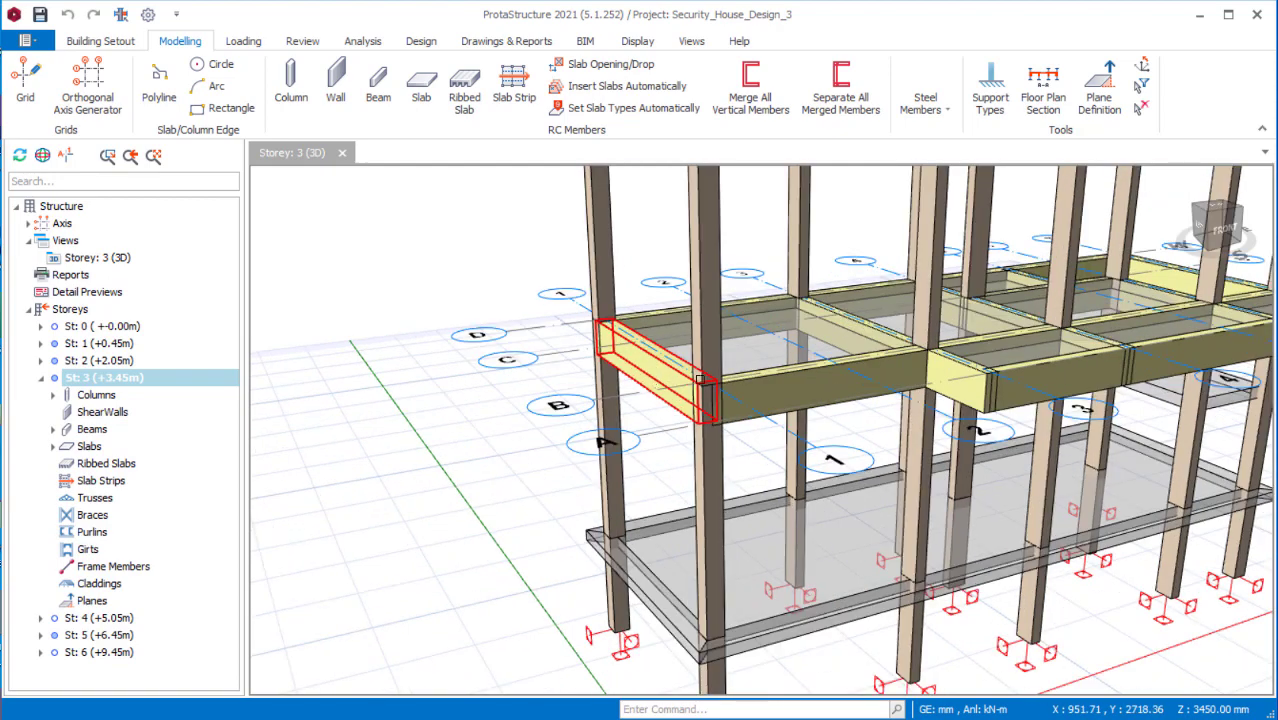
# Assign a wall load to the storey 3 beam on axis 1: unit weight 3.47 kN/m2, height 3.0 m, thickness 0.225 m.
pyautogui.scroll(-1, 626, 313)
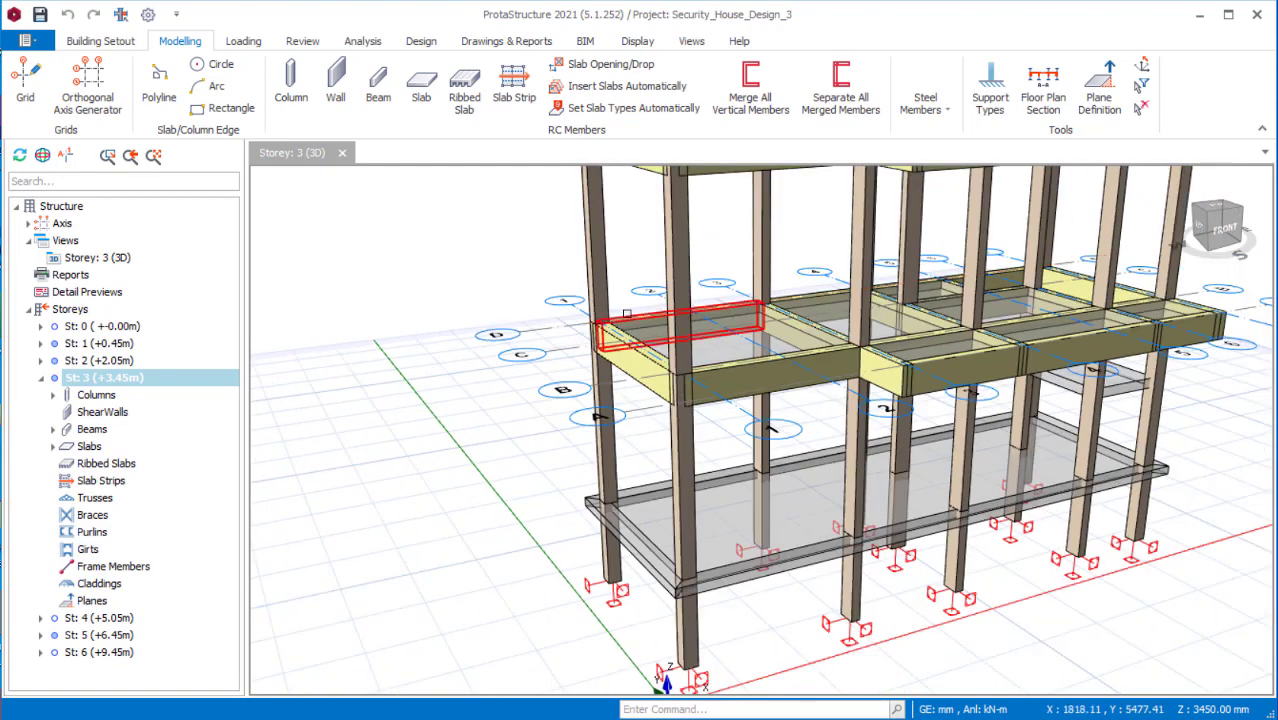
pyautogui.scroll(1, 838, 418)
pyautogui.click(581, 340)
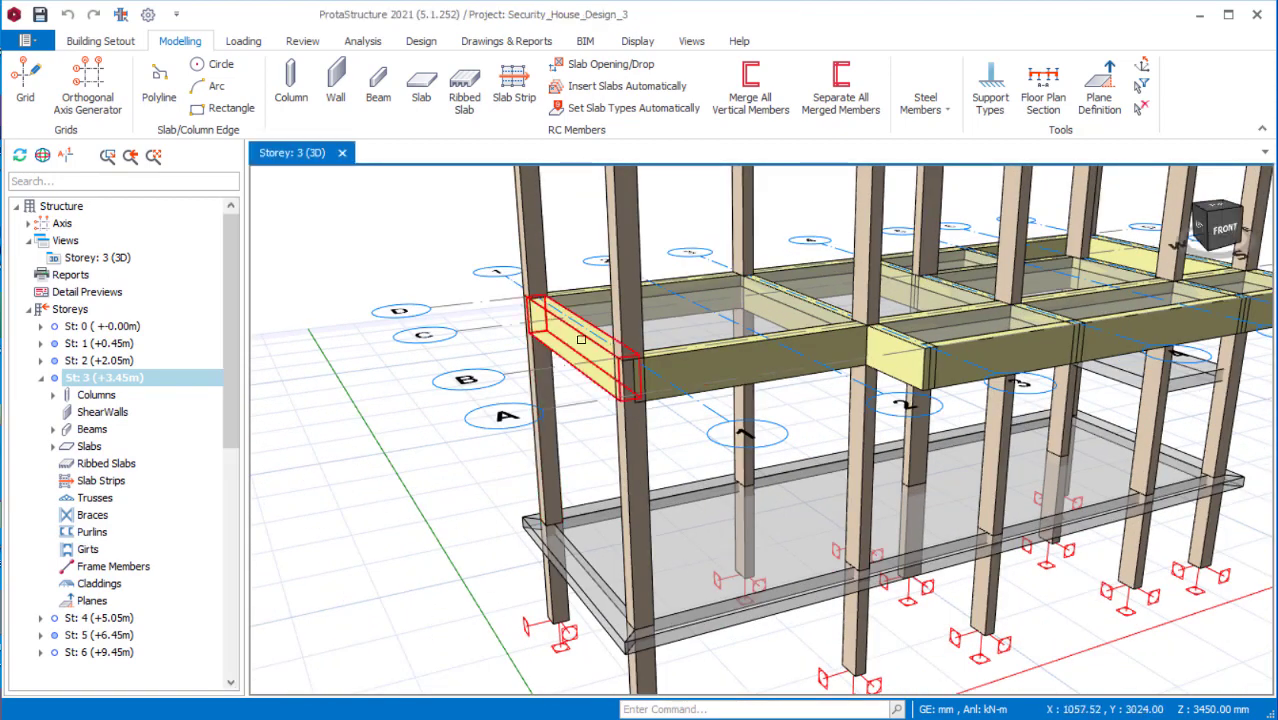
pyautogui.rightClick(581, 340)
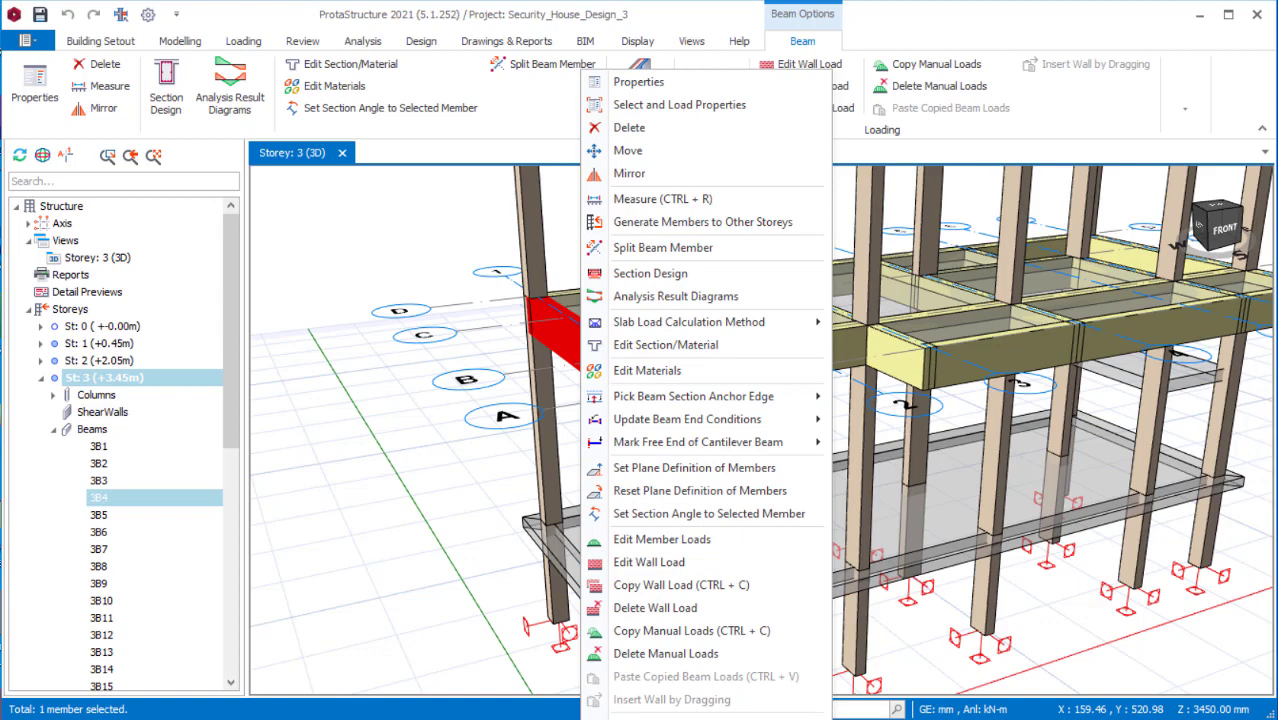
pyautogui.click(646, 565)
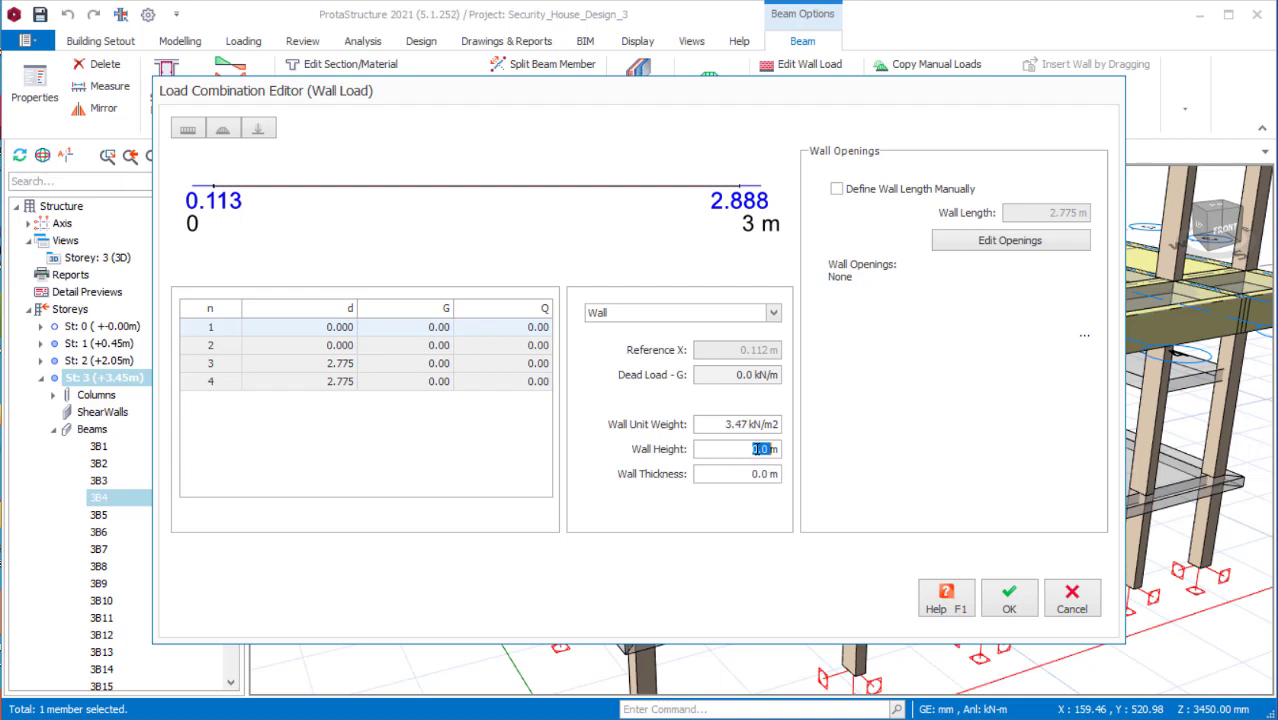
pyautogui.click(760, 475)
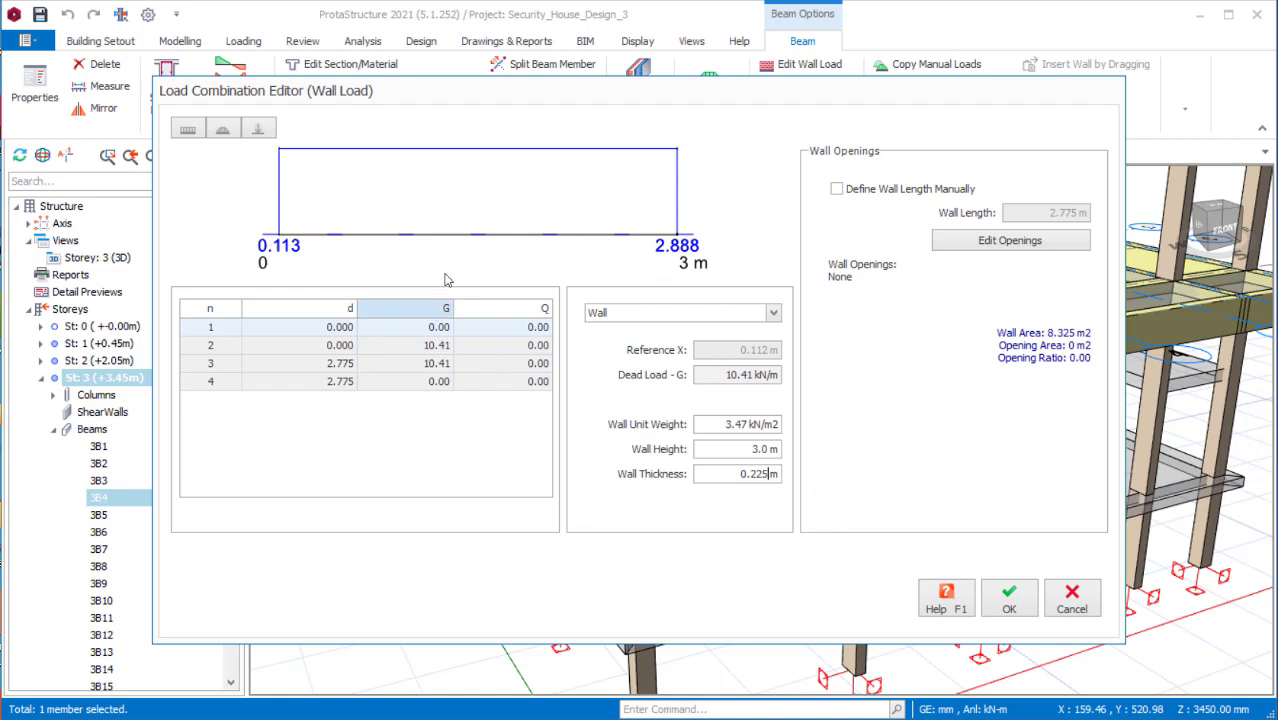
pyautogui.click(1010, 598)
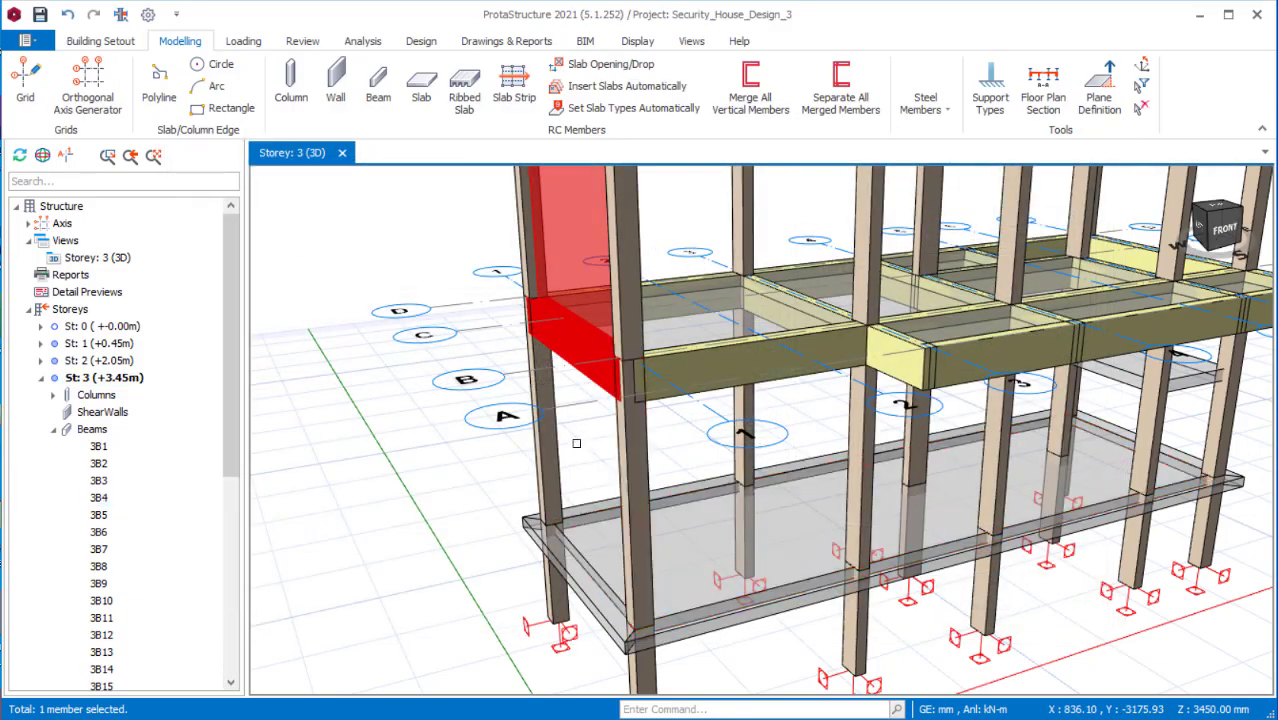
# Copy the wall load from the storey 3 beam on axis 1.
pyautogui.scroll(-5, 592, 534)
pyautogui.moveTo(592, 534); pyautogui.dragTo(680, 548, button='middle')
pyautogui.scroll(5, 633, 467)
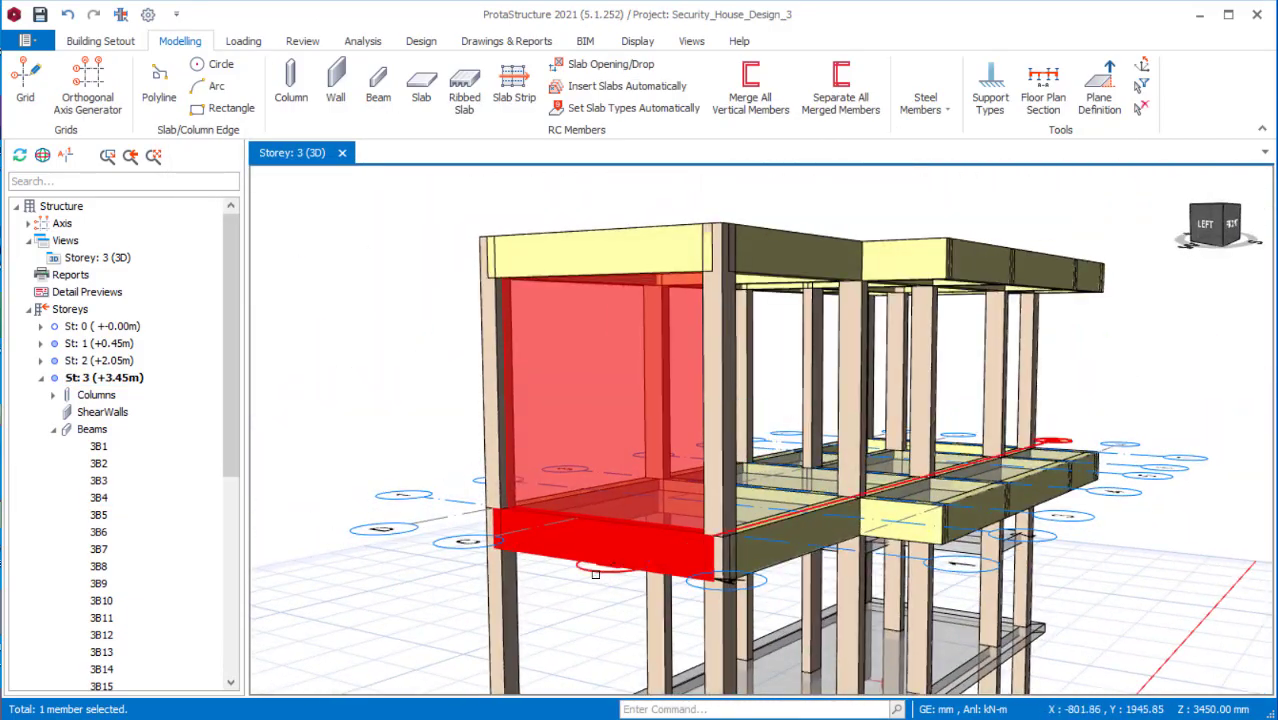
pyautogui.scroll(3, 680, 548)
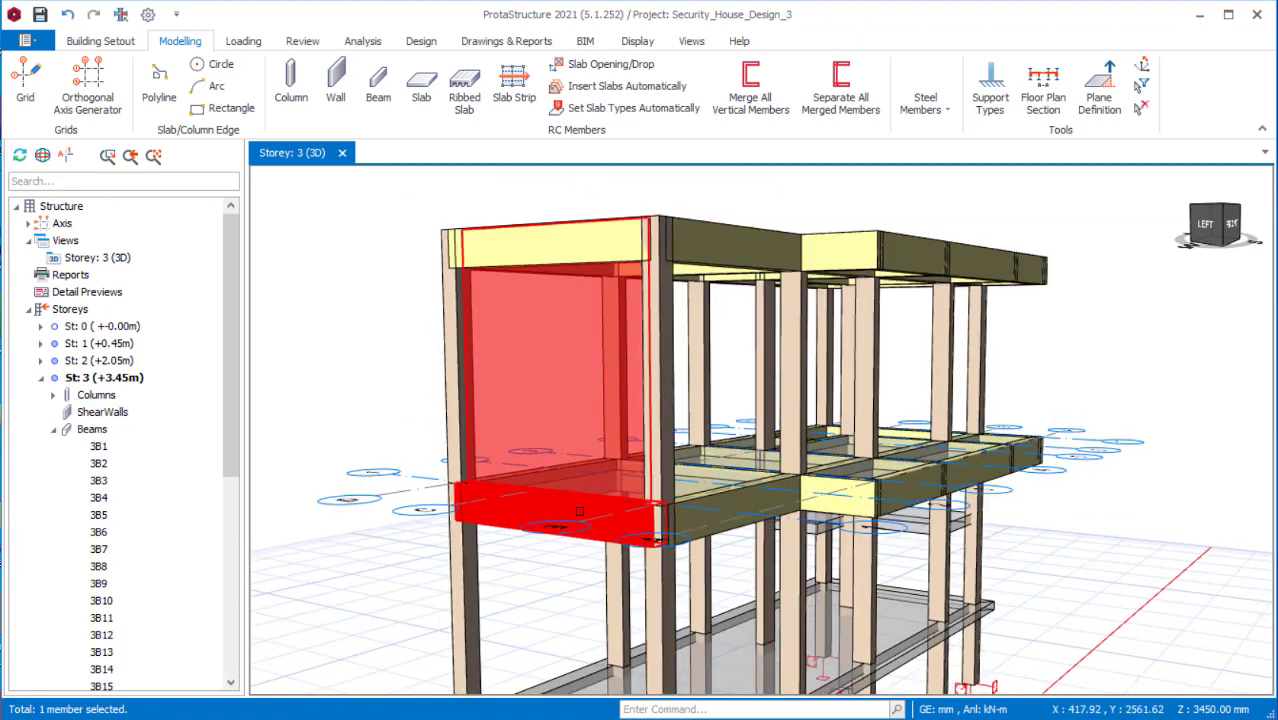
pyautogui.click(579, 511)
pyautogui.rightClick(579, 511)
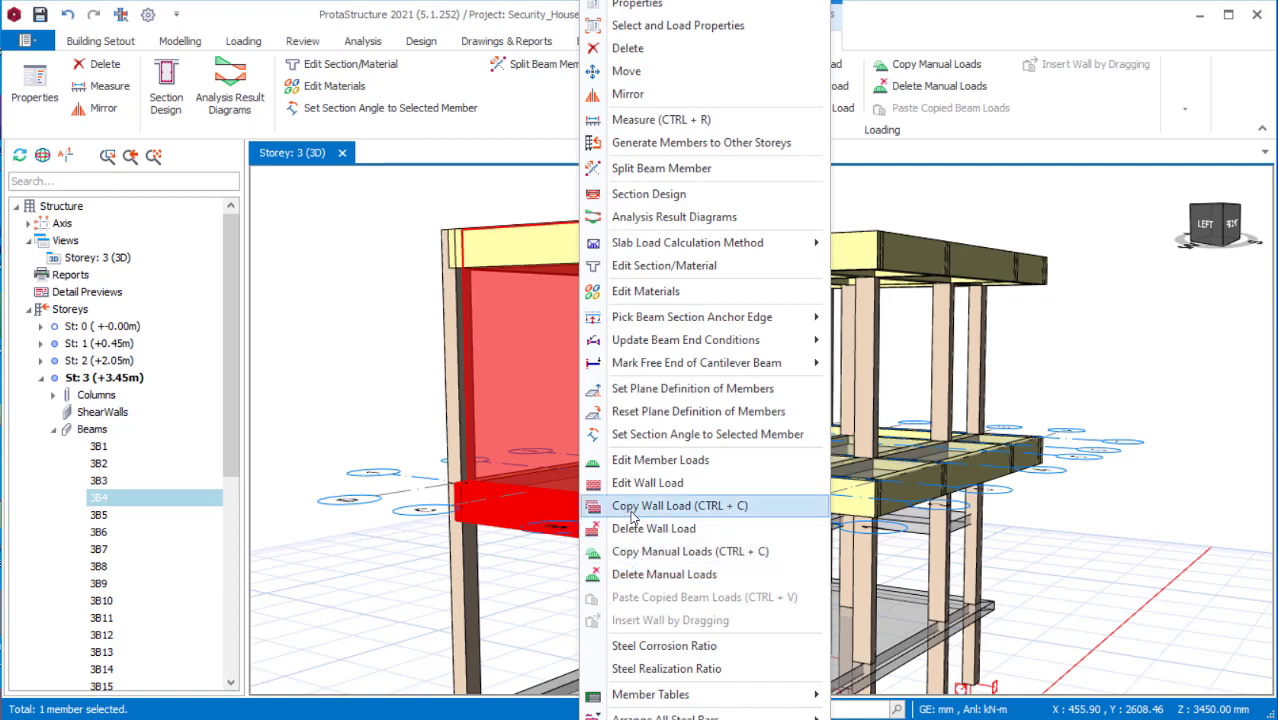
pyautogui.click(679, 506)
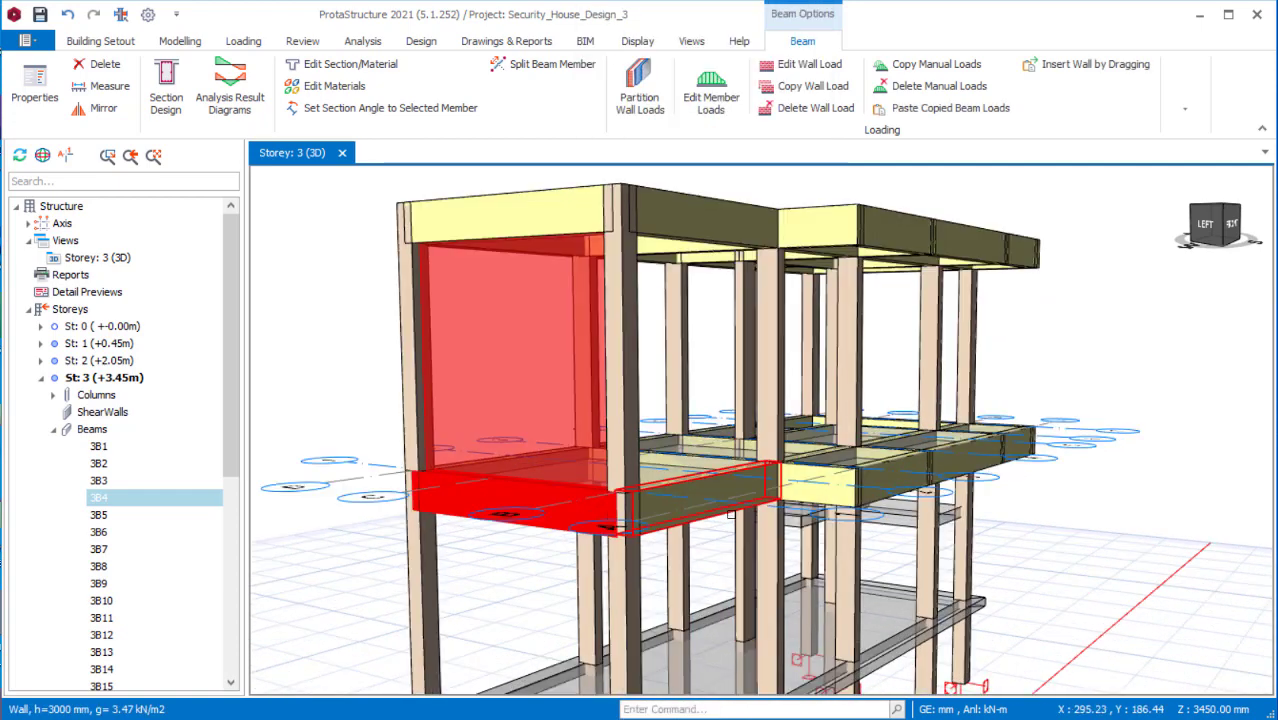
# Paste the copied wall load onto storey 3 beams 3B1, 3B2, 3B3 and 3B5 to 3B9, replacing their existing wall loads.
pyautogui.moveTo(706, 543); pyautogui.dragTo(747, 422, button='middle')
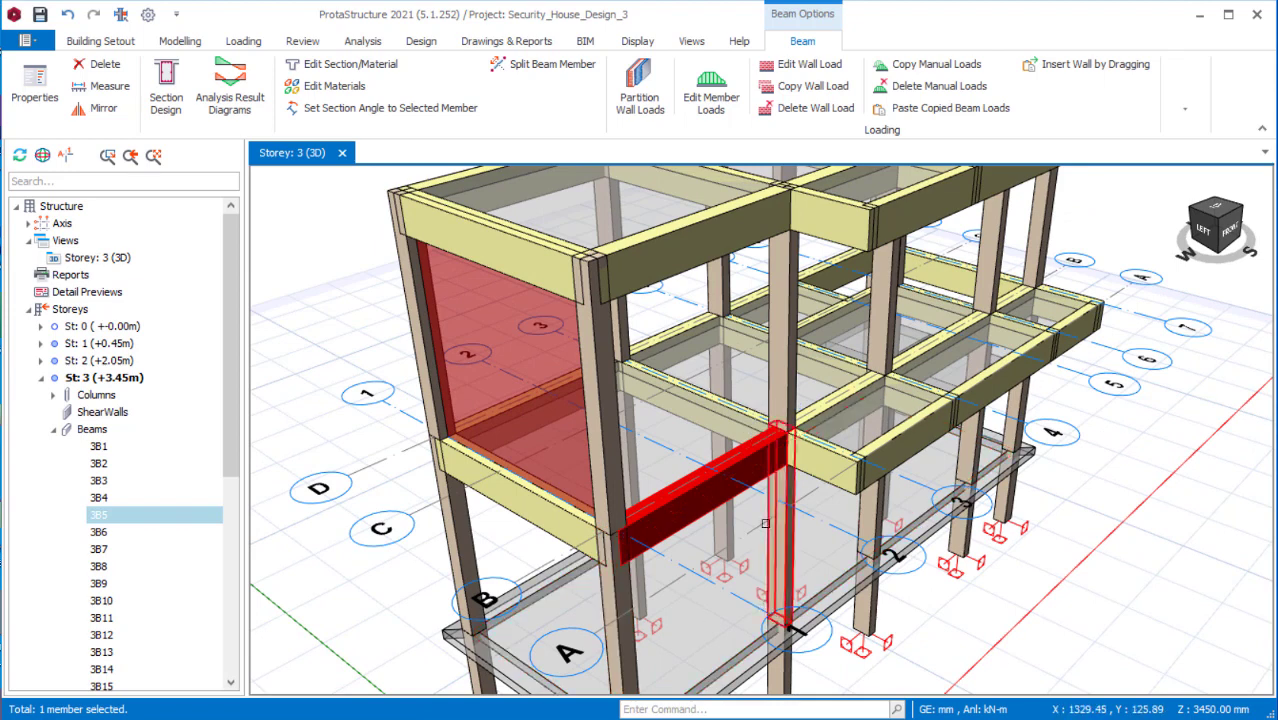
pyautogui.click(872, 383)
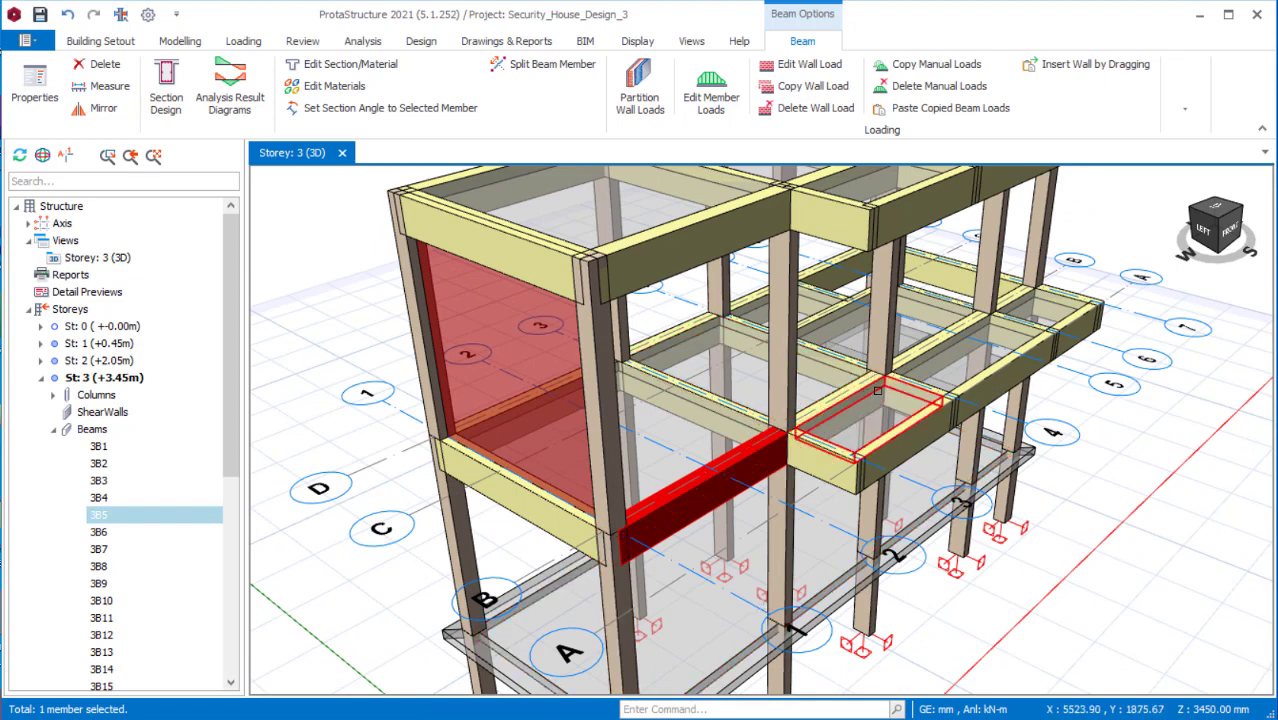
pyautogui.click(868, 381)
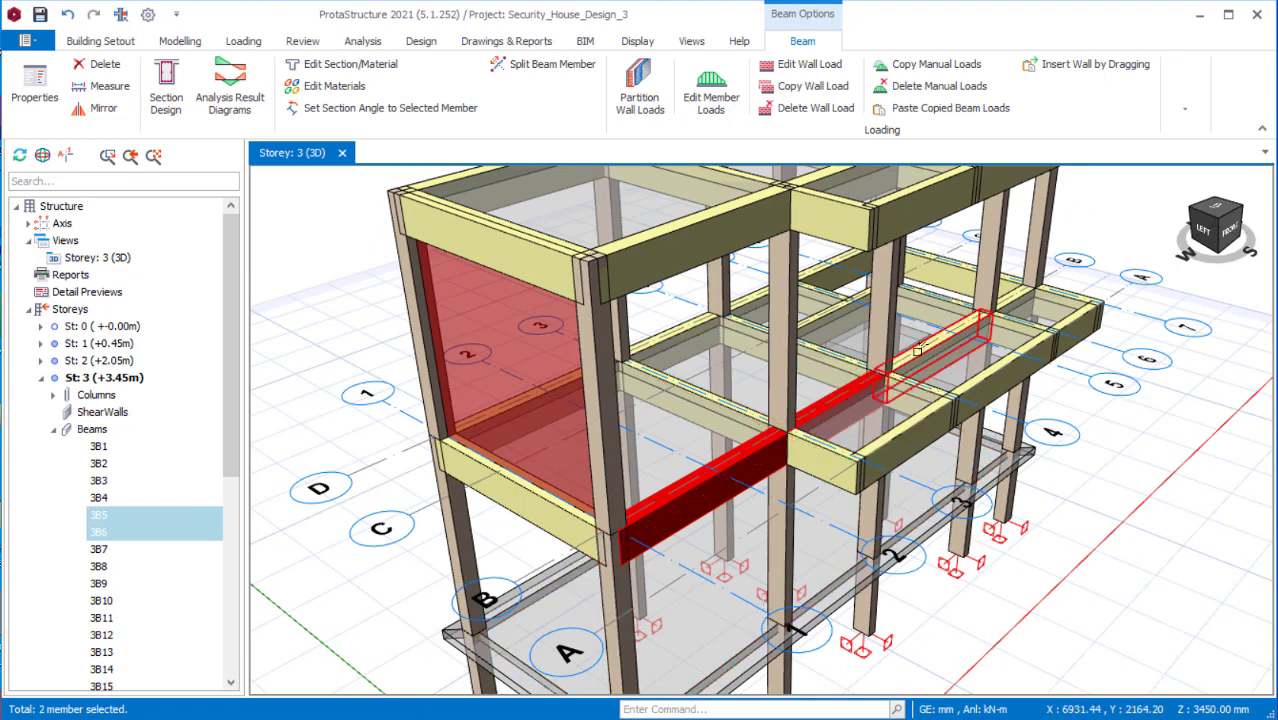
pyautogui.click(917, 350)
pyautogui.click(1016, 274)
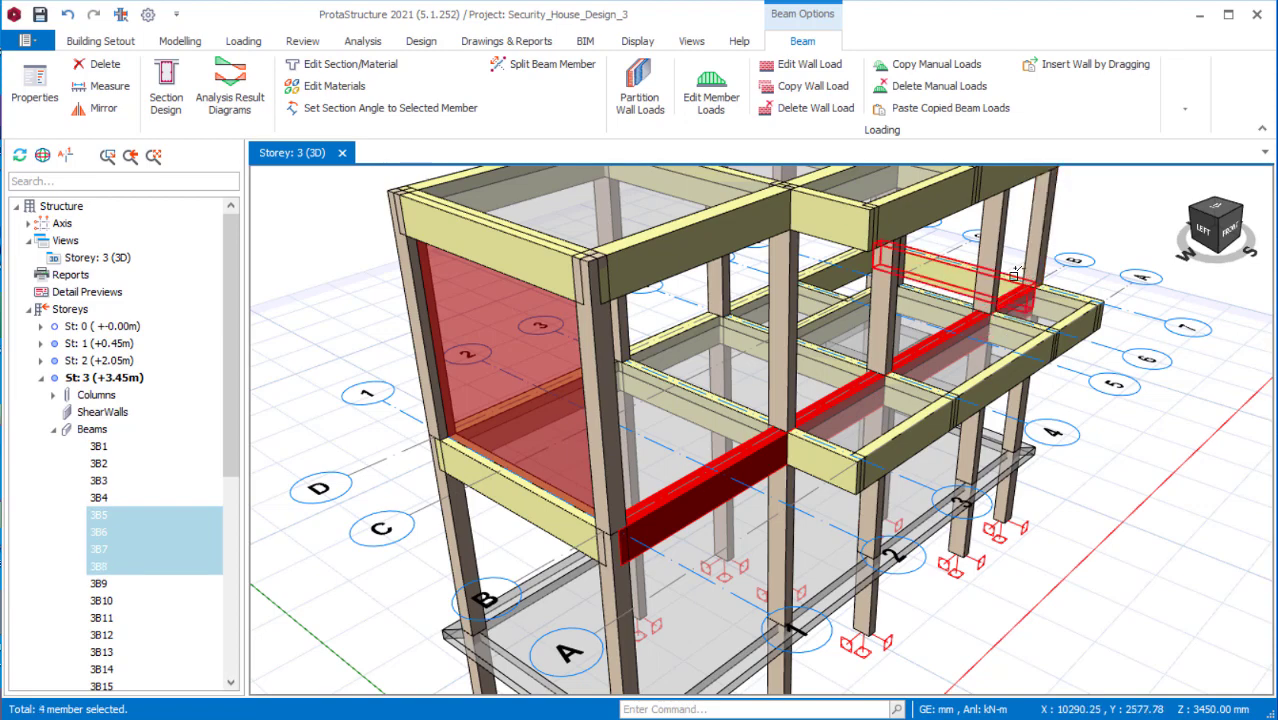
pyautogui.click(1010, 276)
pyautogui.click(835, 268)
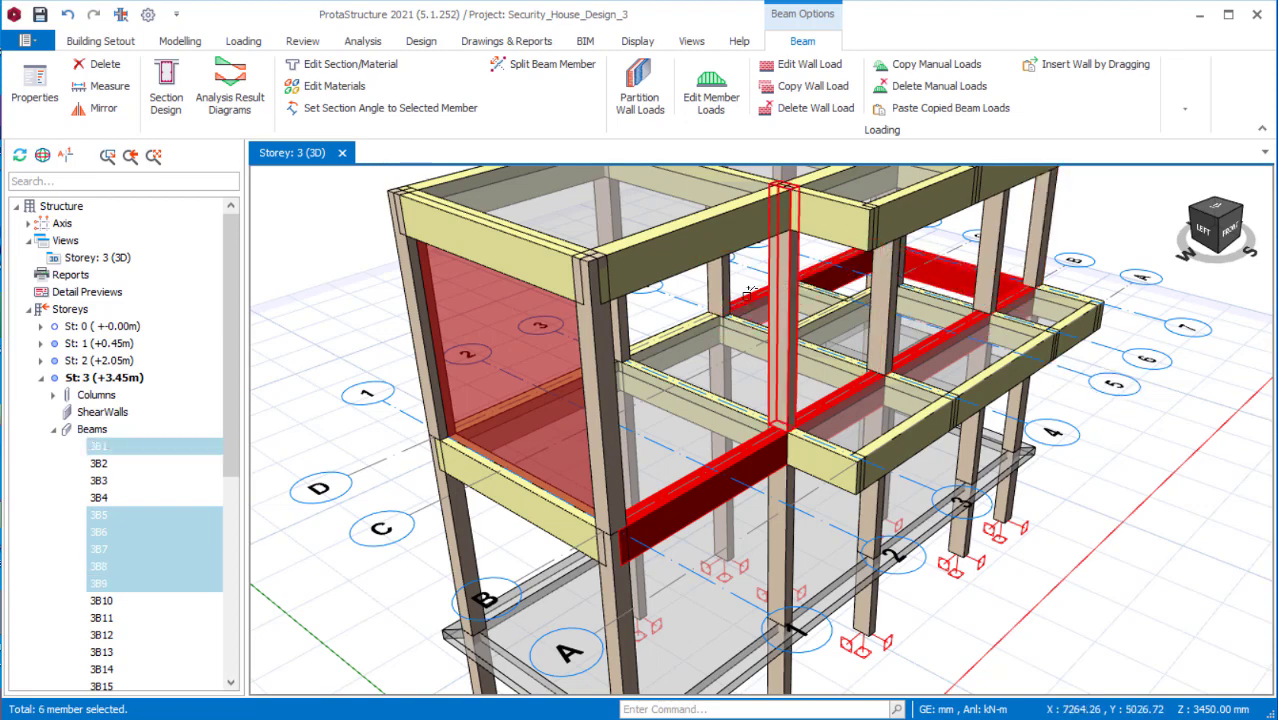
pyautogui.click(690, 332)
pyautogui.moveTo(700, 335)
pyautogui.mouseDown(button='middle')
pyautogui.moveTo(855, 360)
pyautogui.moveTo(784, 553)
pyautogui.mouseUp(button='middle')
pyautogui.click(757, 553)
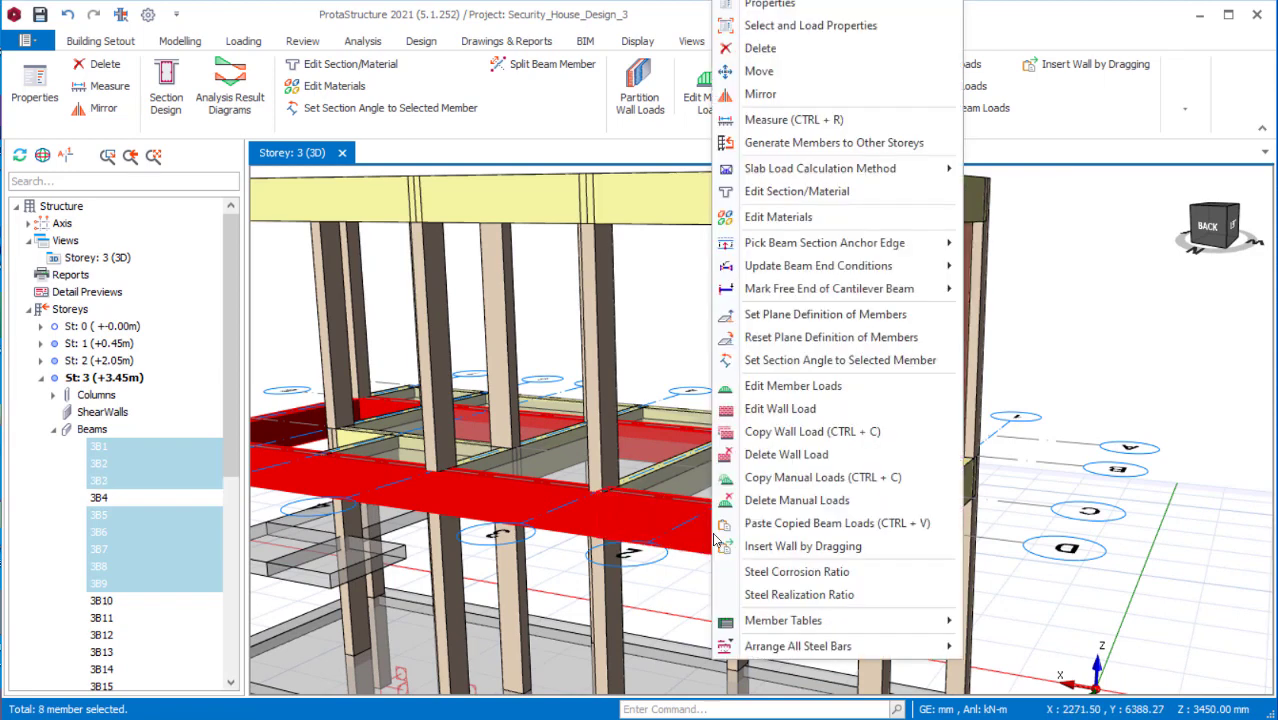
pyautogui.rightClick(712, 546)
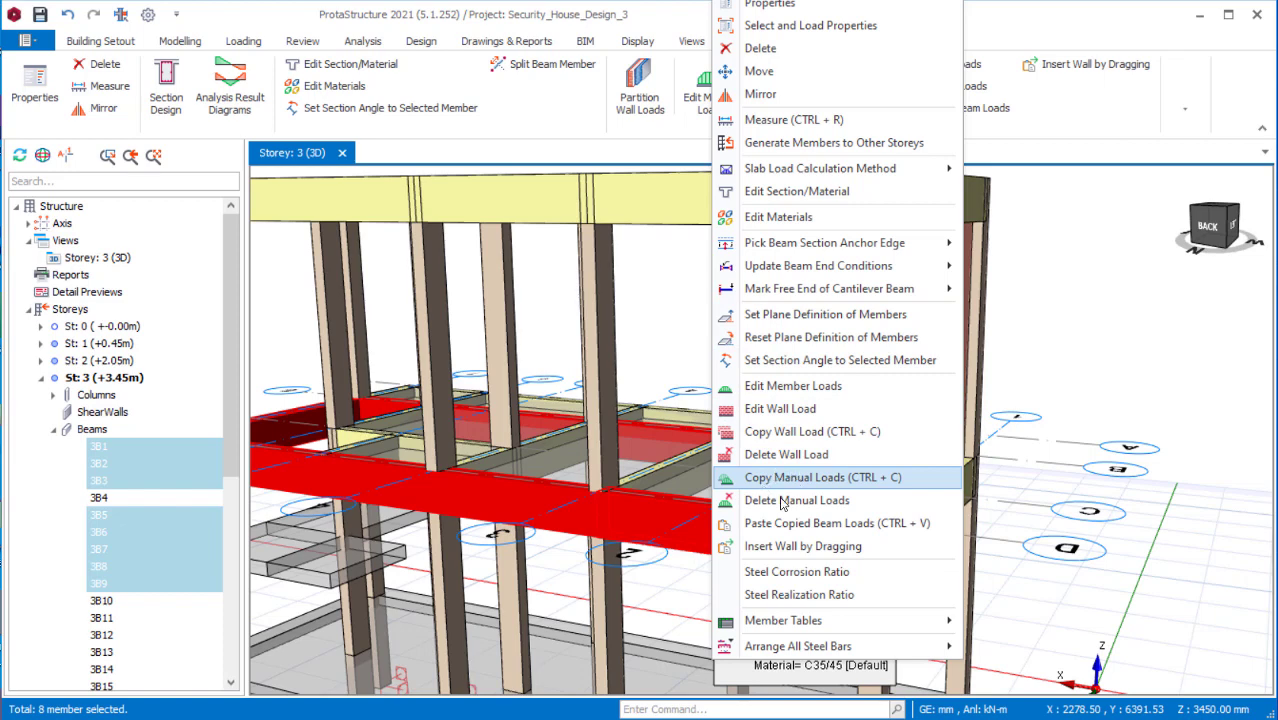
pyautogui.click(798, 523)
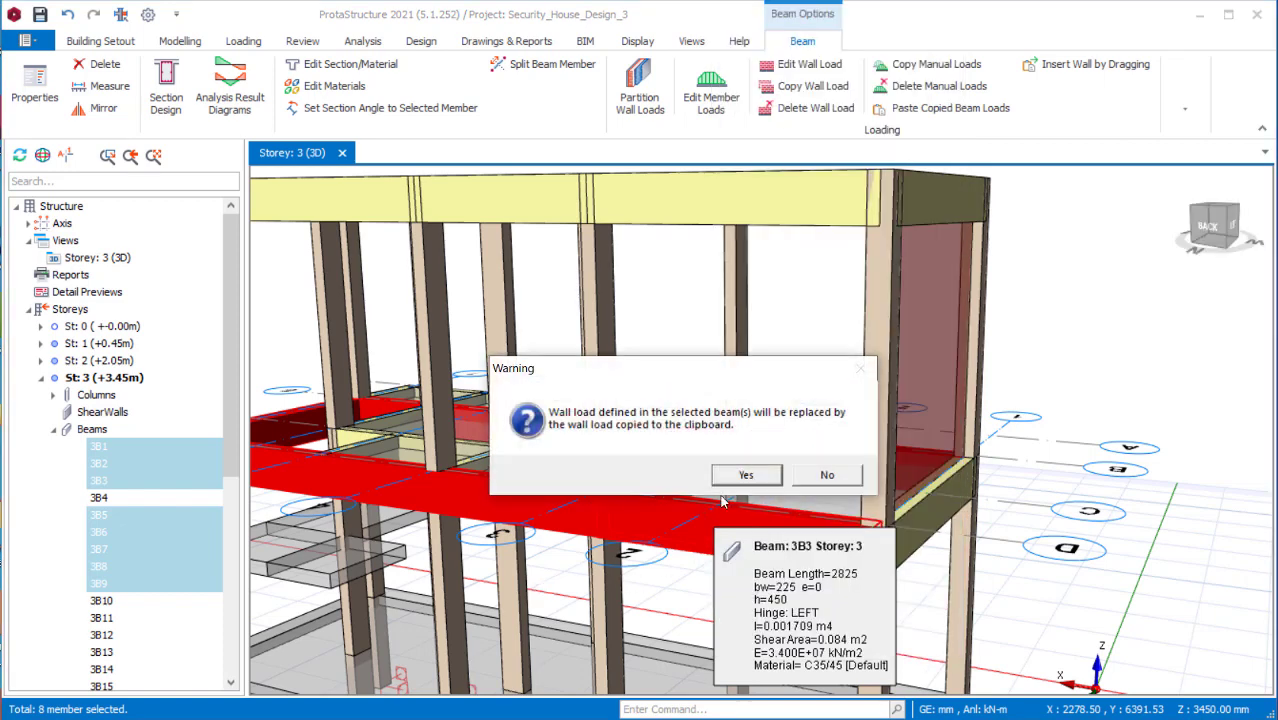
pyautogui.press('Return')
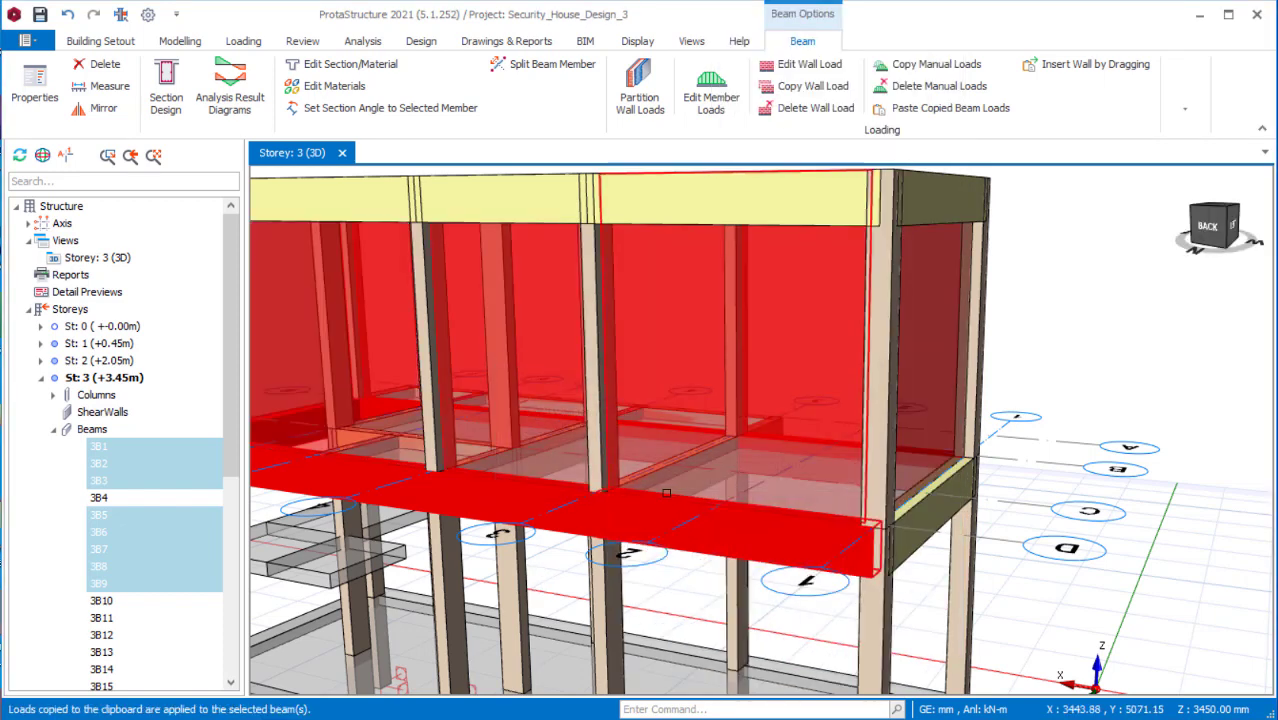
# Examine the storey 3 wall loads and the front cantilever beams in 3D from several sides.
pyautogui.click(1076, 501)
pyautogui.moveTo(1076, 501); pyautogui.dragTo(780, 420, button='middle')
pyautogui.scroll(2, 741, 399)
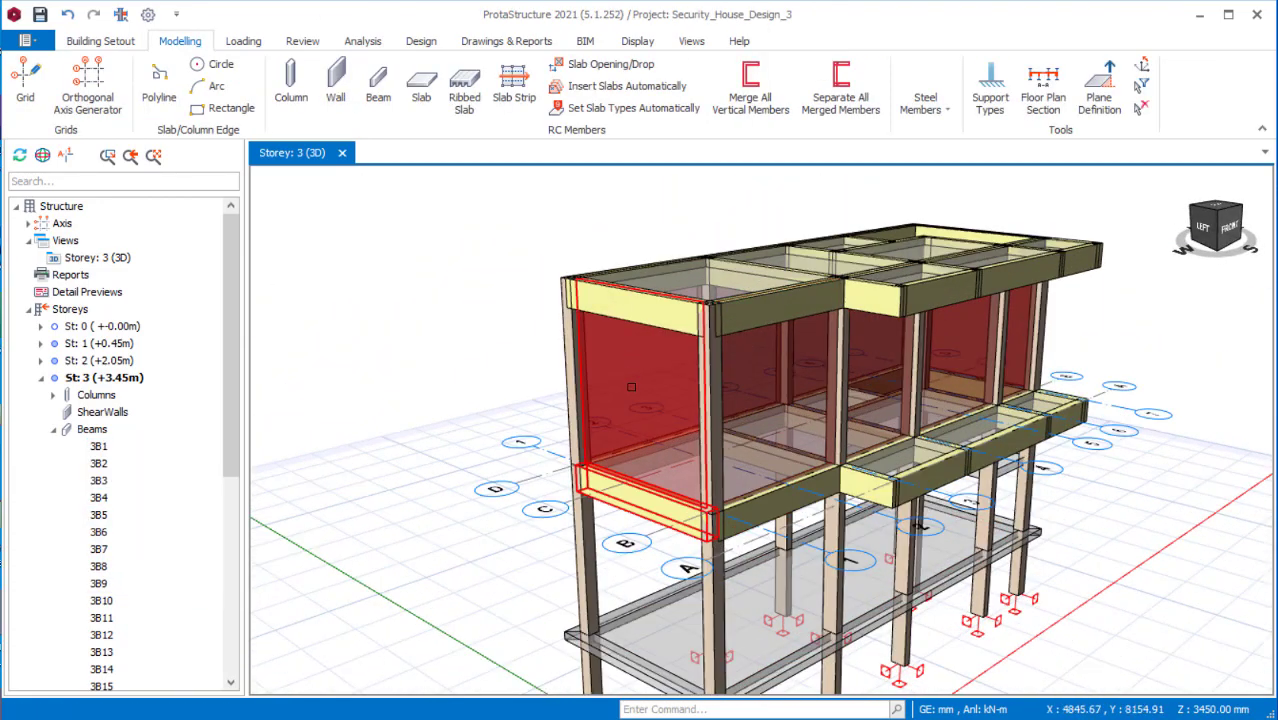
pyautogui.scroll(1, 755, 376)
pyautogui.scroll(-2, 755, 376)
pyautogui.scroll(1, 755, 376)
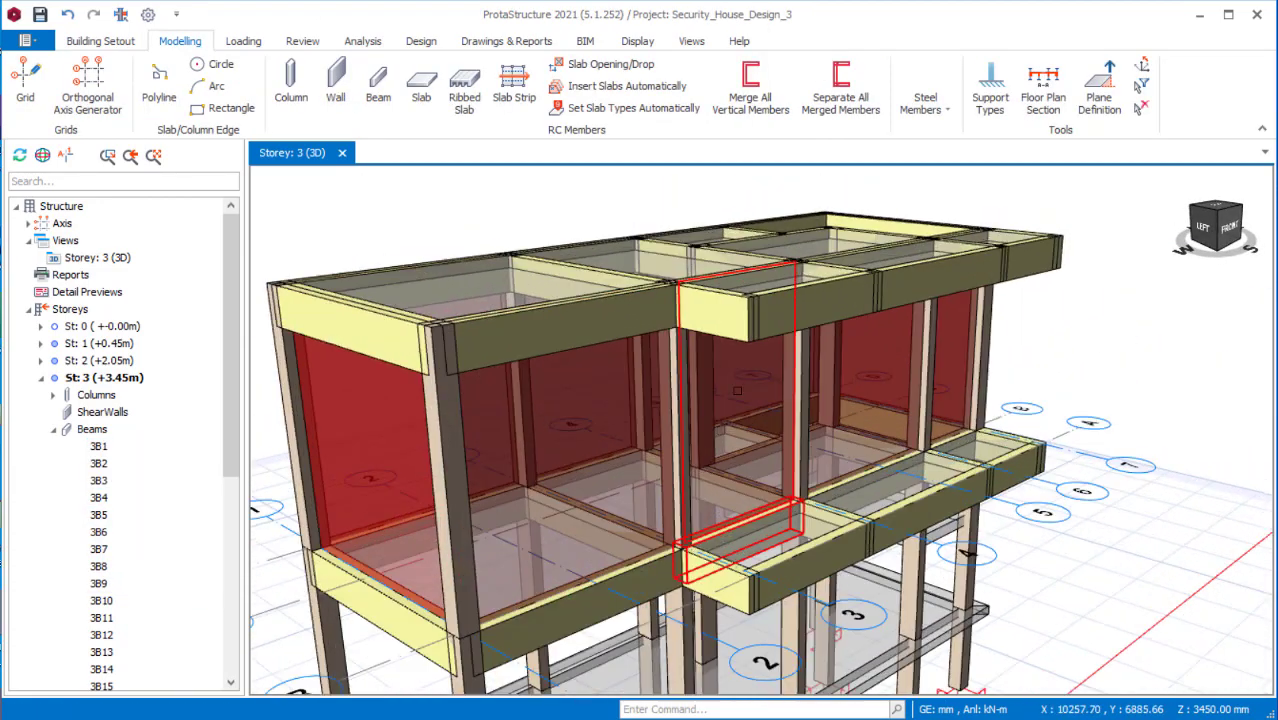
pyautogui.scroll(-1, 755, 376)
pyautogui.scroll(2, 760, 430)
pyautogui.moveTo(760, 430); pyautogui.dragTo(840, 436, button='middle')
pyautogui.scroll(-2, 840, 436)
pyautogui.scroll(3, 735, 525)
pyautogui.moveTo(735, 525); pyautogui.dragTo(712, 489, button='middle')
pyautogui.scroll(4, 738, 519)
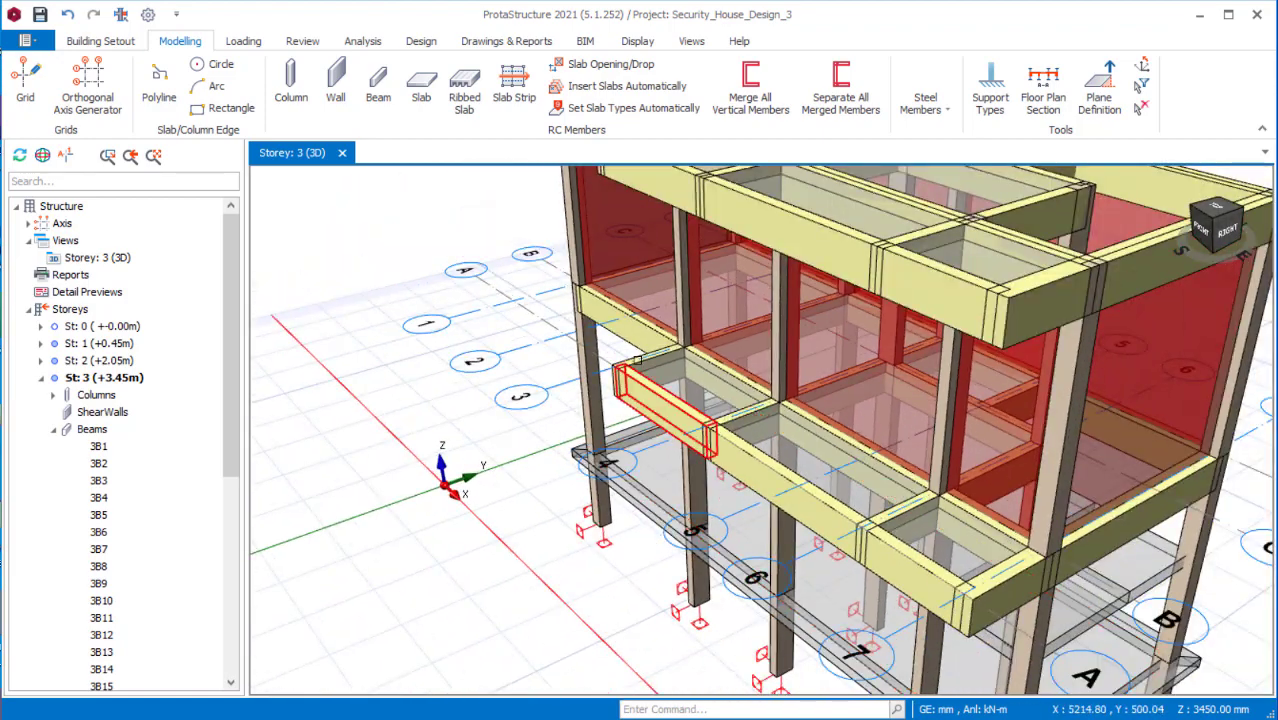
pyautogui.scroll(5, 685, 461)
pyautogui.scroll(-3, 685, 461)
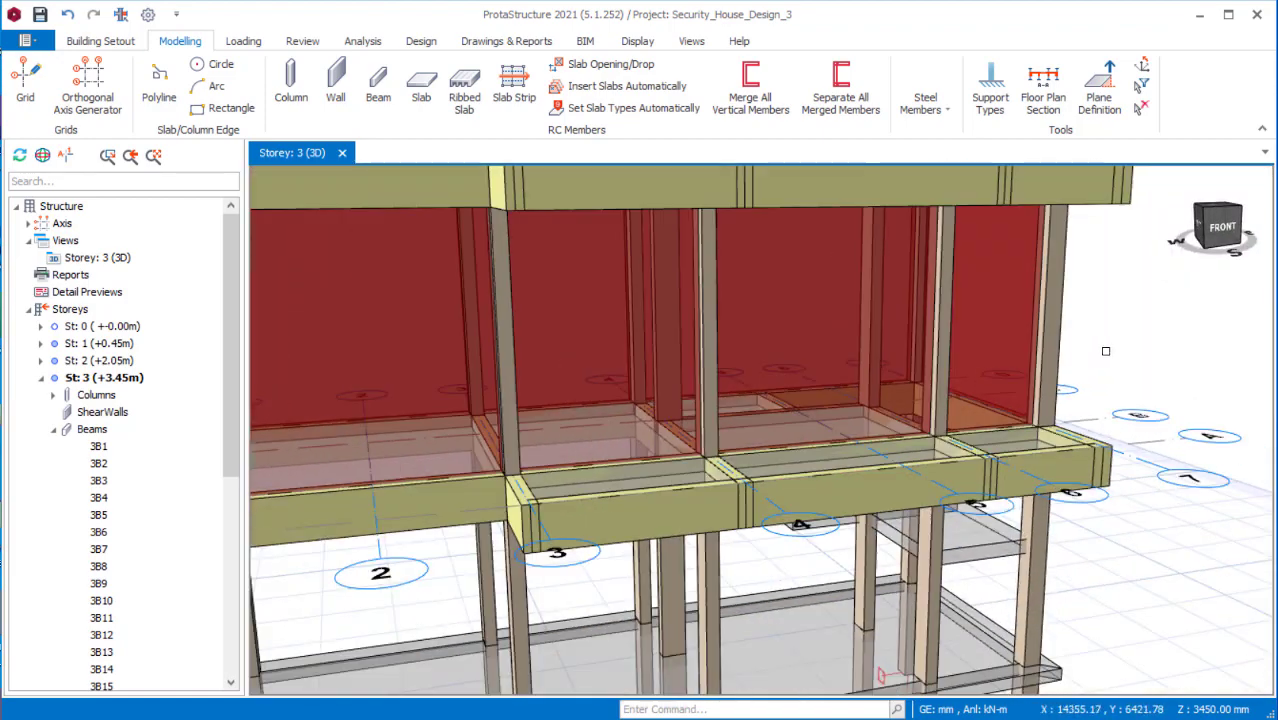
# Assign a wall load to the short cantilever beam on axis 3: unit weight 2.5 kN/m2, height 3.0 m, thickness 0.15 m.
pyautogui.scroll(4, 795, 486)
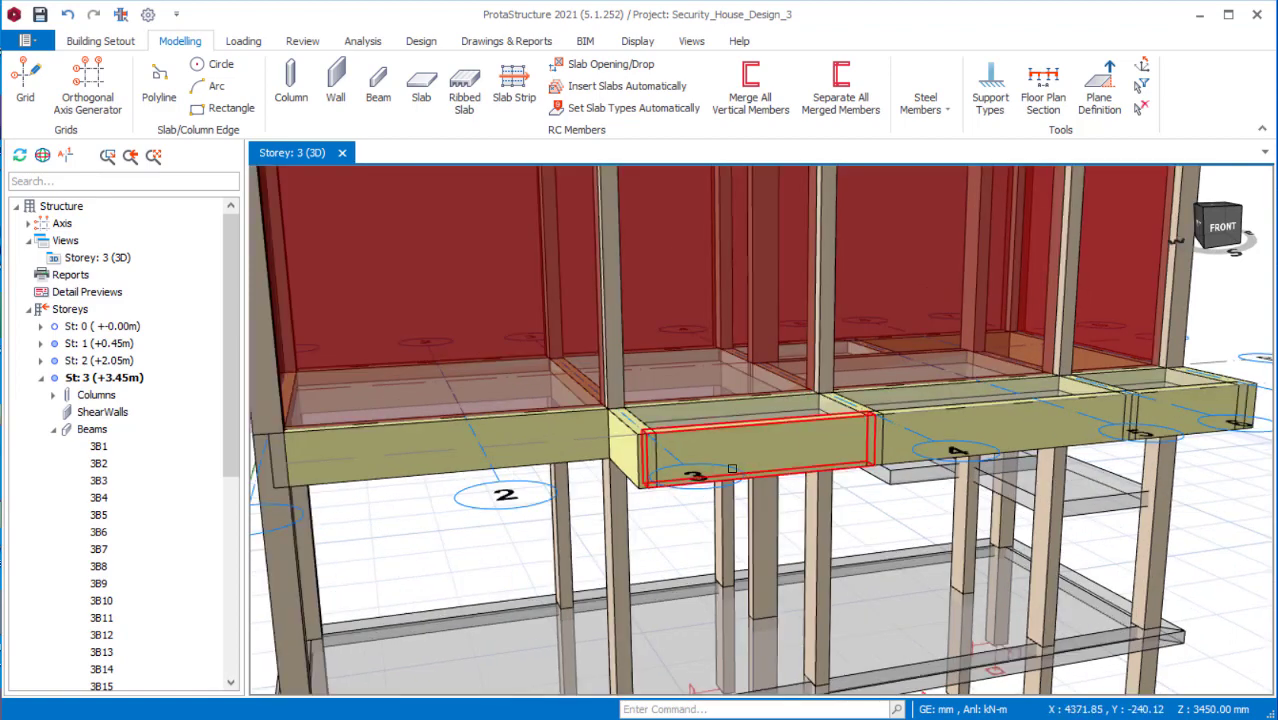
pyautogui.scroll(3, 732, 468)
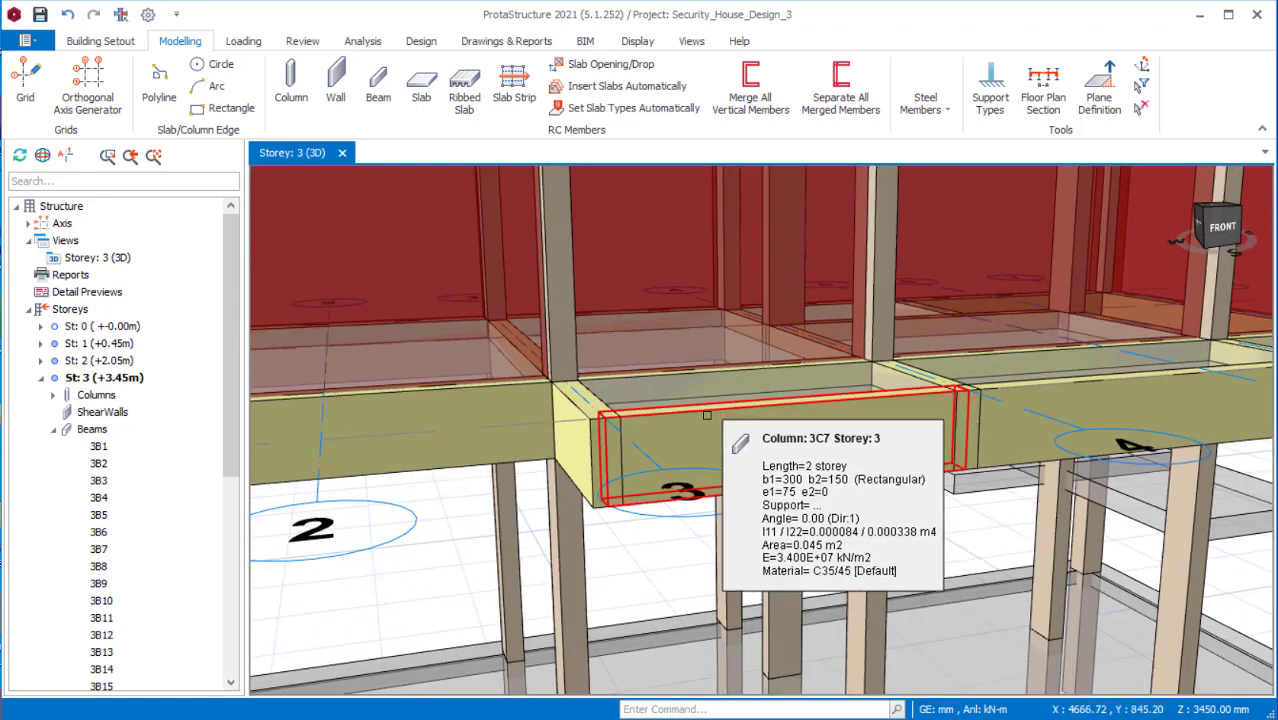
pyautogui.scroll(3, 730, 421)
pyautogui.moveTo(696, 422); pyautogui.dragTo(590, 450, button='middle')
pyautogui.rightClick(540, 435)
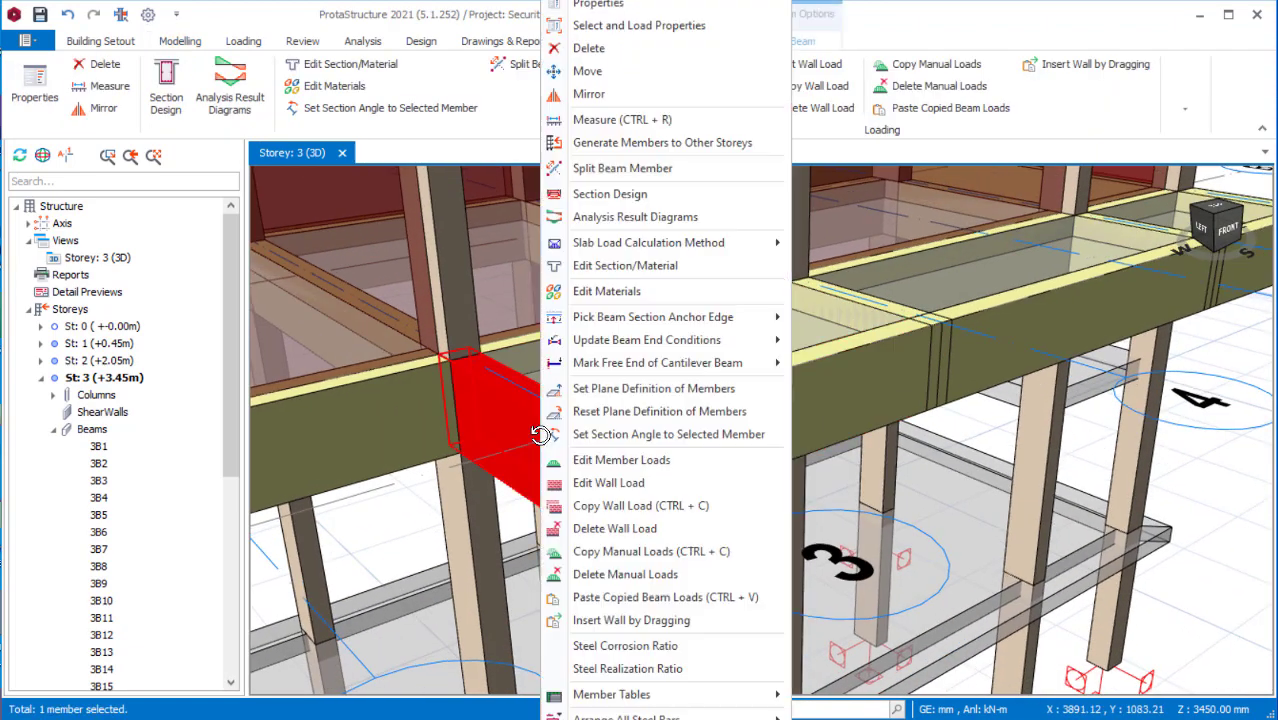
pyautogui.click(605, 484)
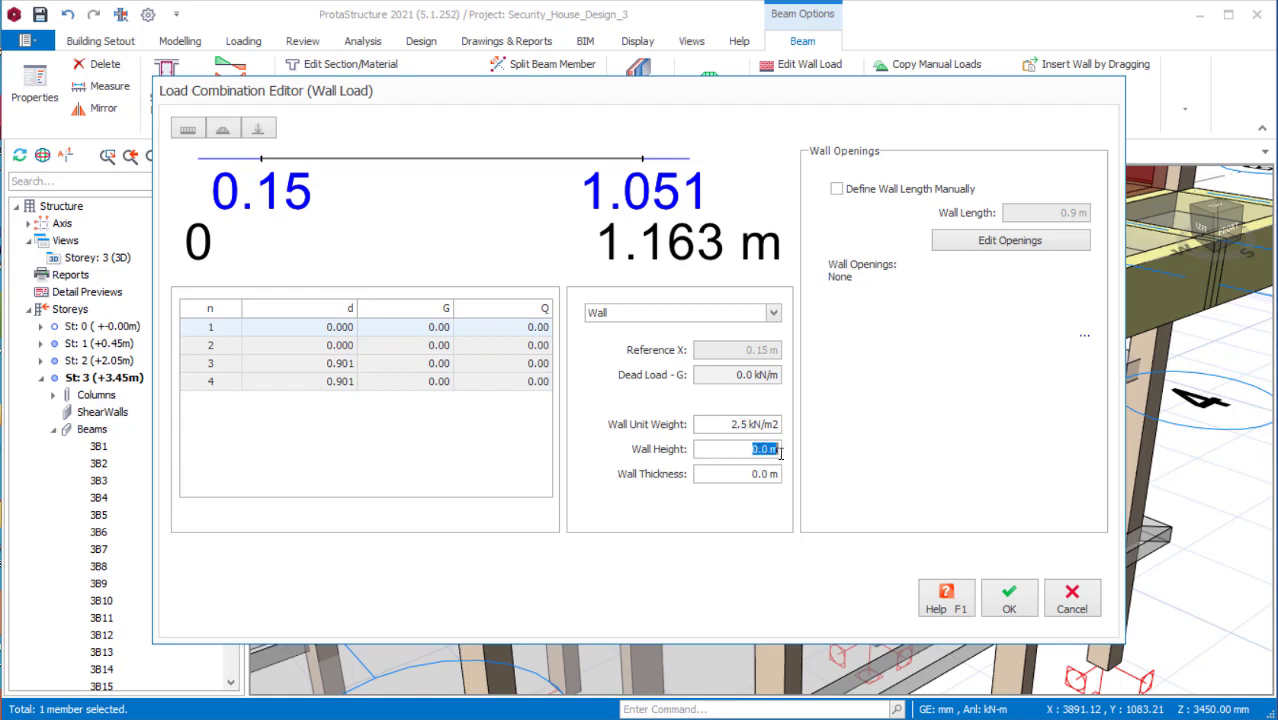
pyautogui.click(762, 474)
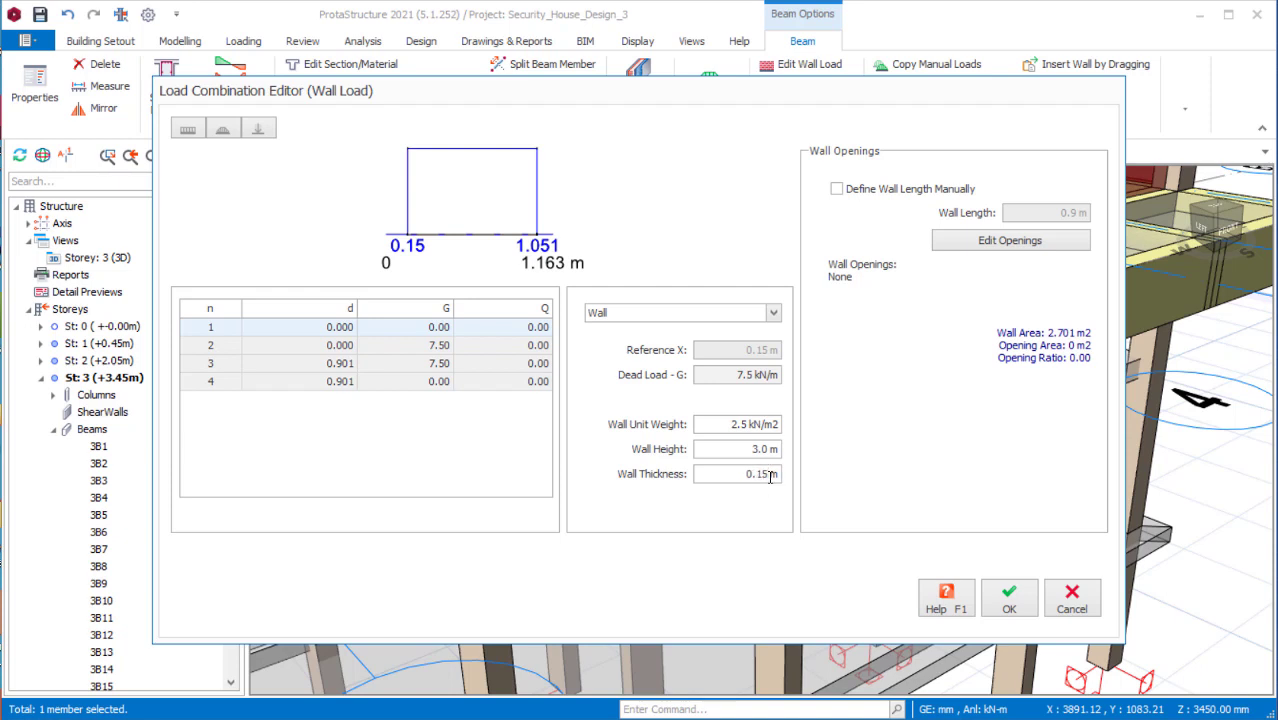
pyautogui.click(1010, 598)
# Copy the wall load from the short cantilever beam on axis 3.
pyautogui.scroll(3, 550, 497)
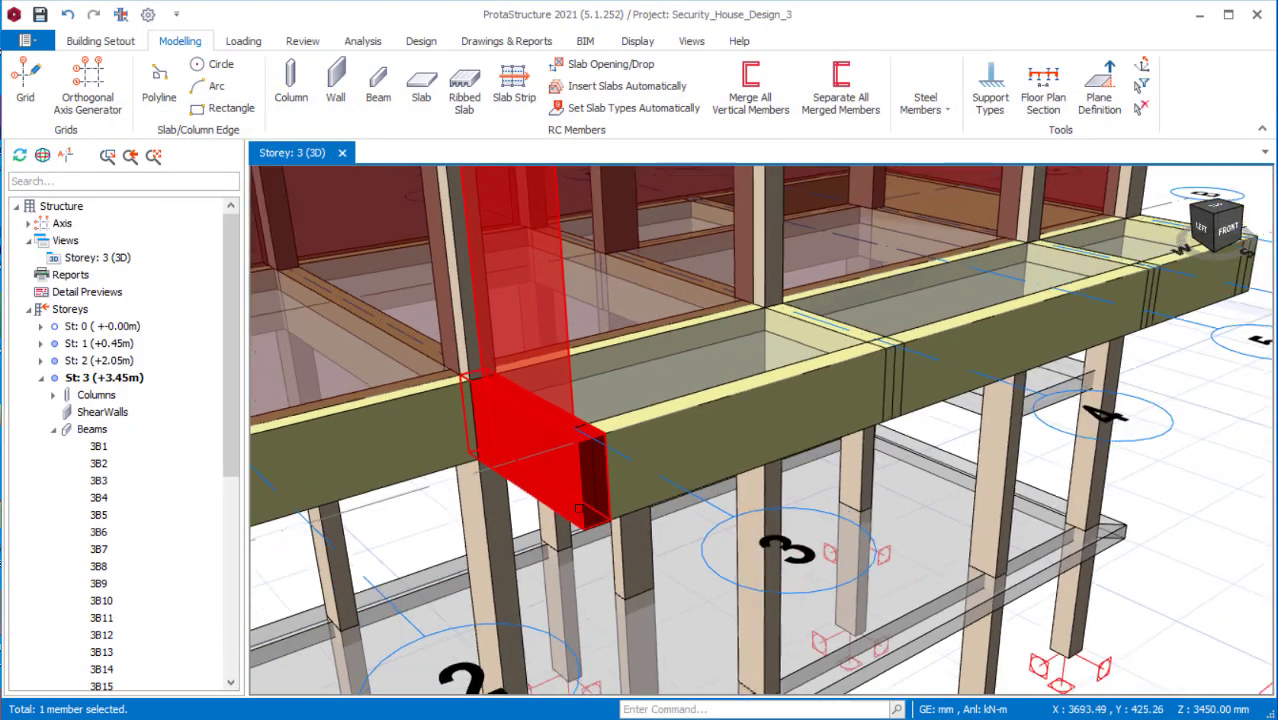
pyautogui.scroll(-3, 550, 497)
pyautogui.moveTo(550, 497); pyautogui.dragTo(720, 440, button='middle')
pyautogui.scroll(2, 826, 386)
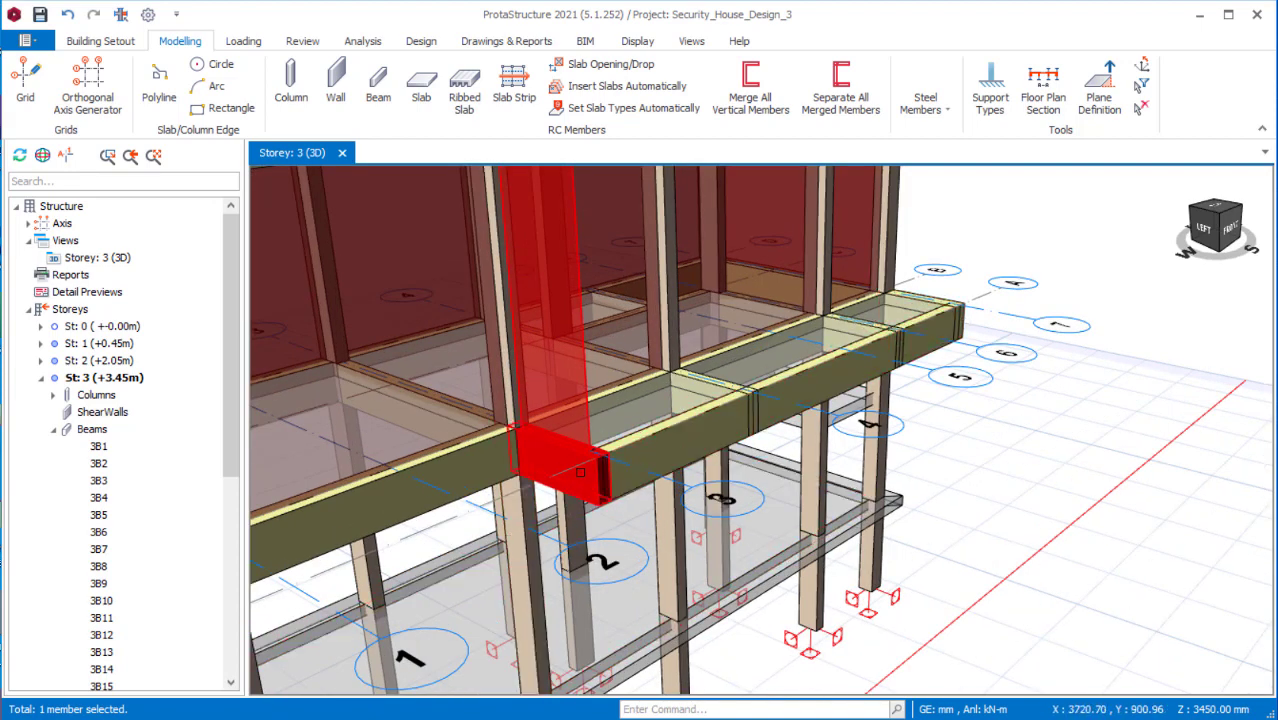
pyautogui.rightClick(580, 471)
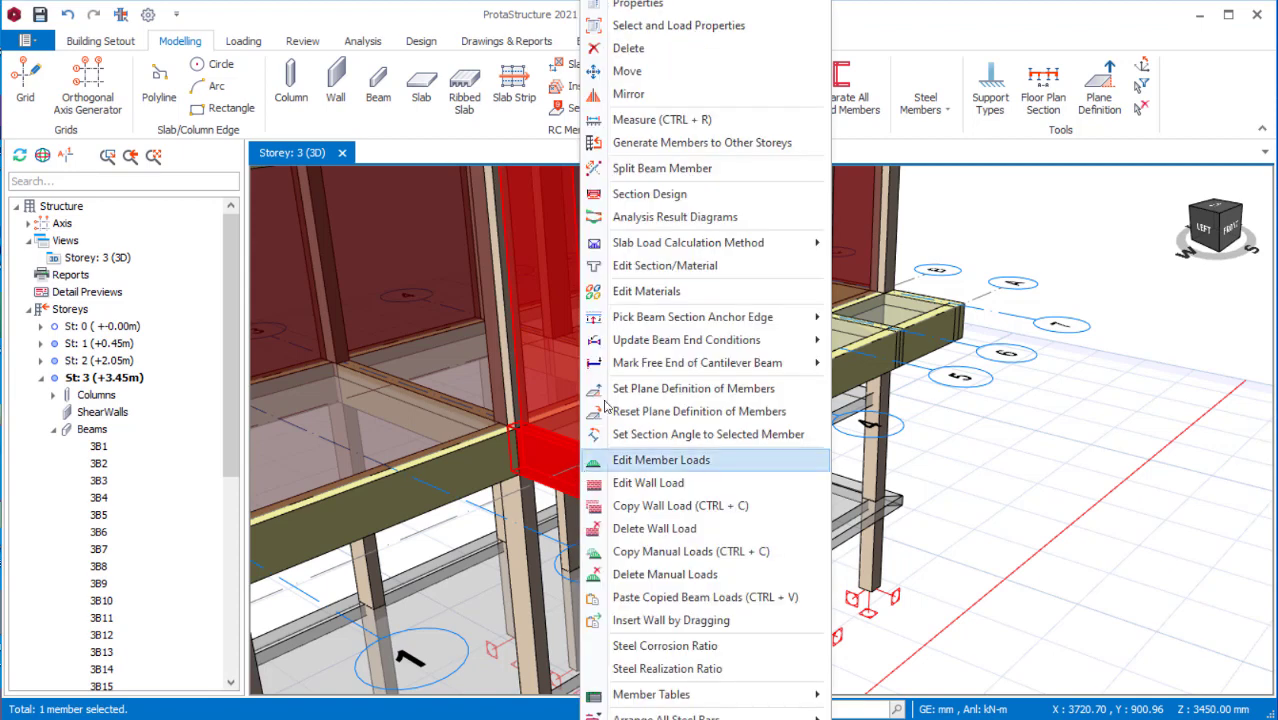
pyautogui.click(650, 507)
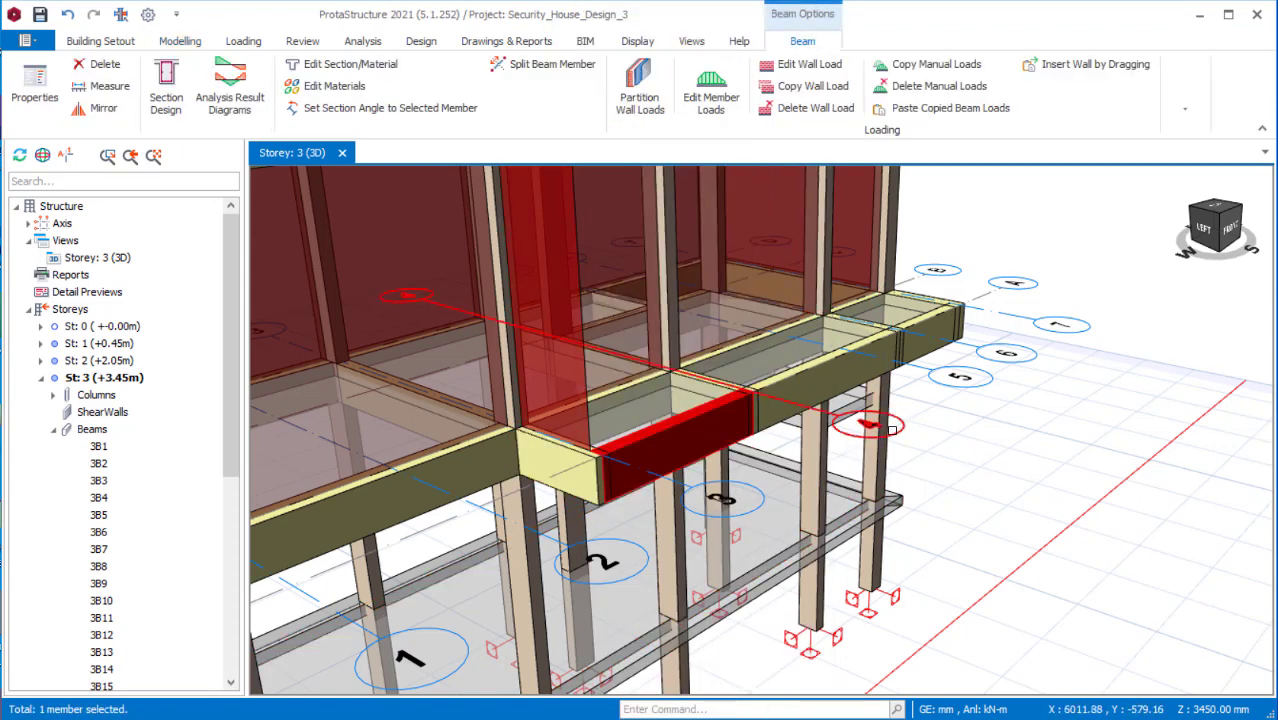
# Paste the copied wall load onto the three front edge beams of the storey 3 cantilever, replacing their existing wall loads.
pyautogui.click(895, 420)
pyautogui.click(948, 388)
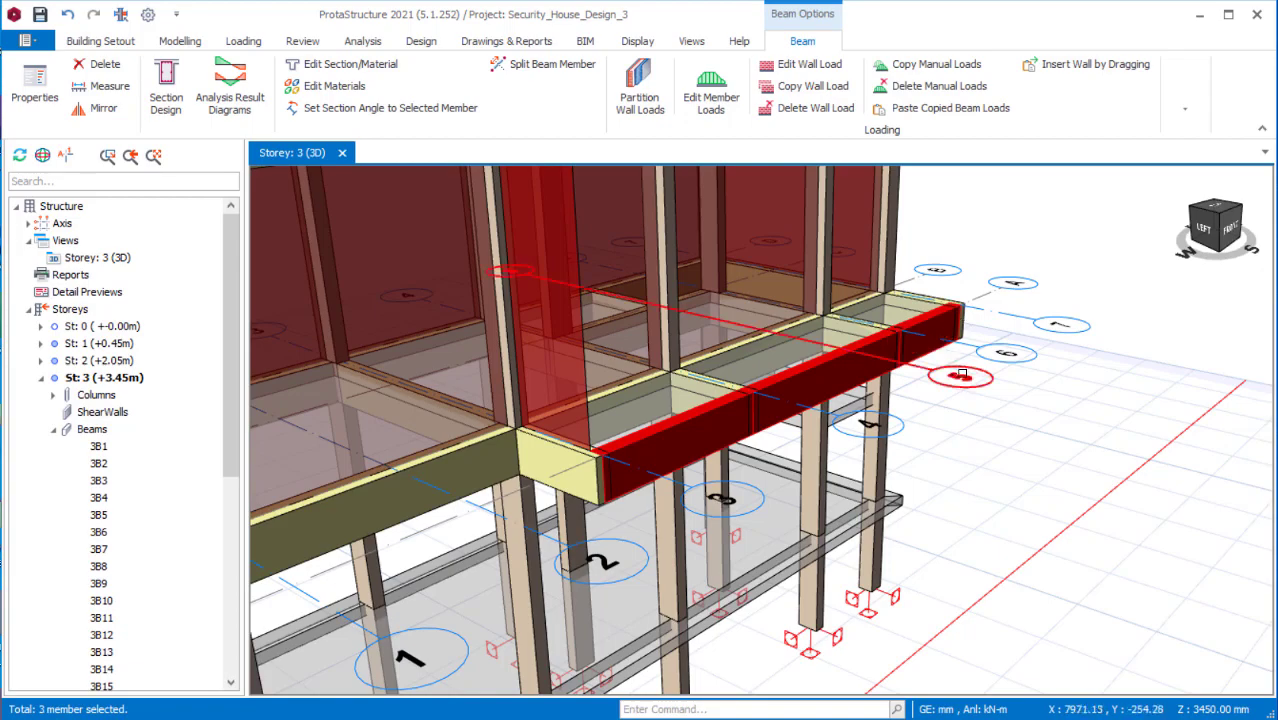
pyautogui.moveTo(962, 375); pyautogui.dragTo(954, 466, button='middle')
pyautogui.scroll(2, 954, 466)
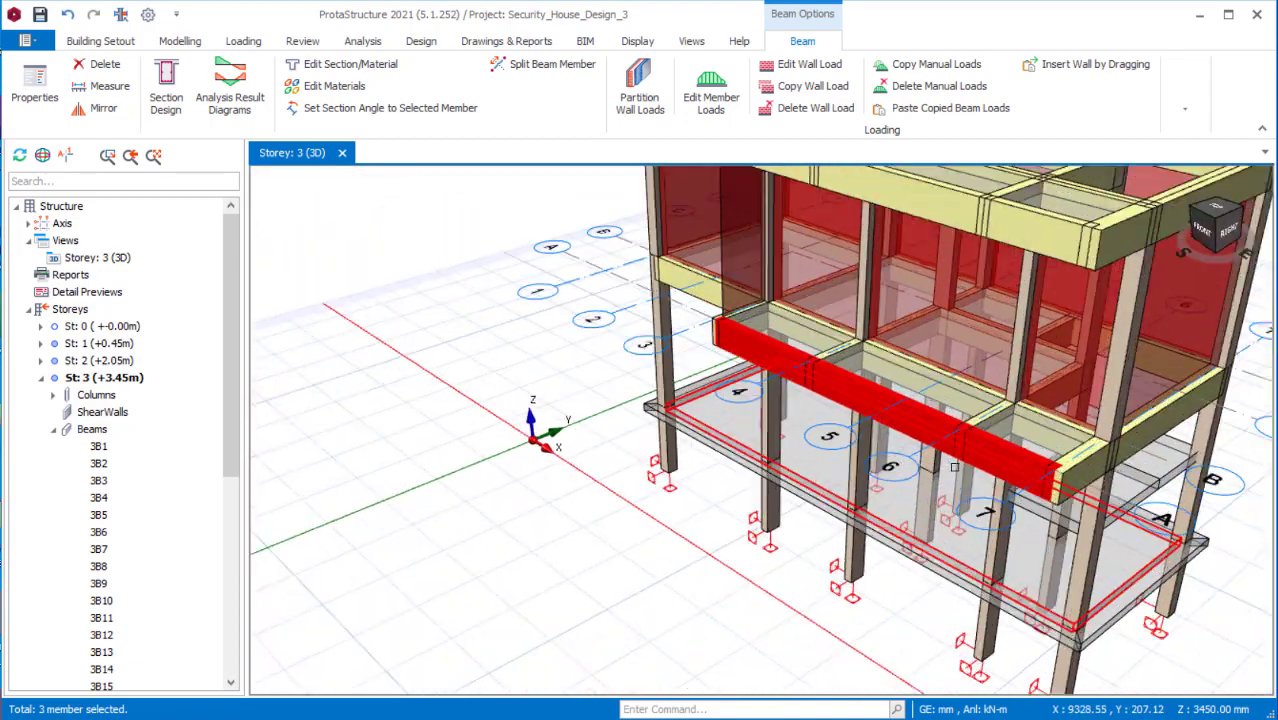
pyautogui.scroll(1, 954, 466)
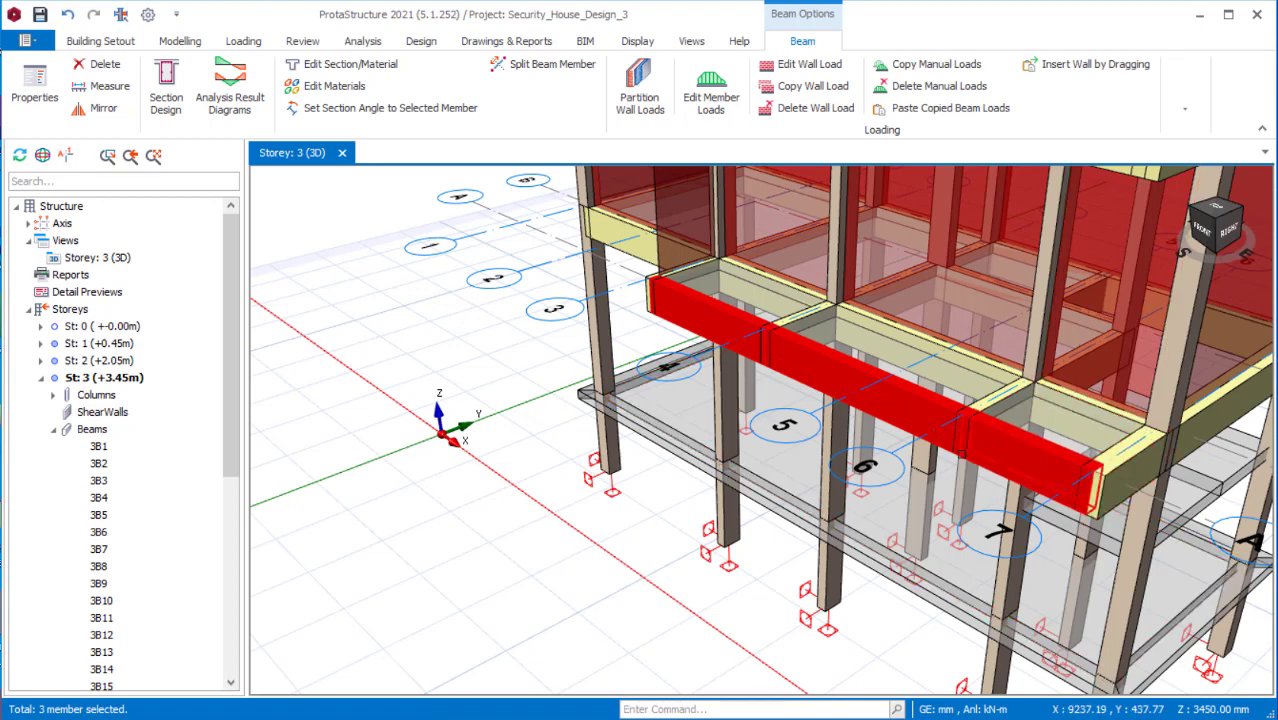
pyautogui.rightClick(811, 376)
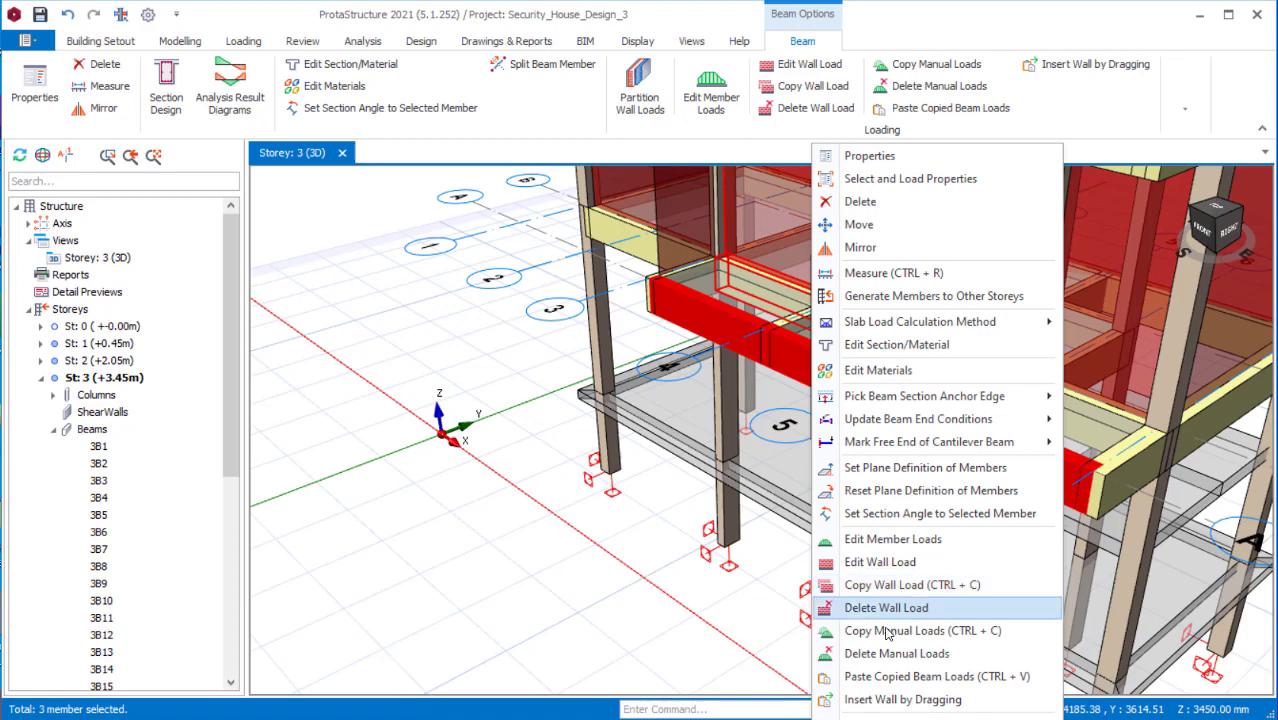
pyautogui.click(900, 677)
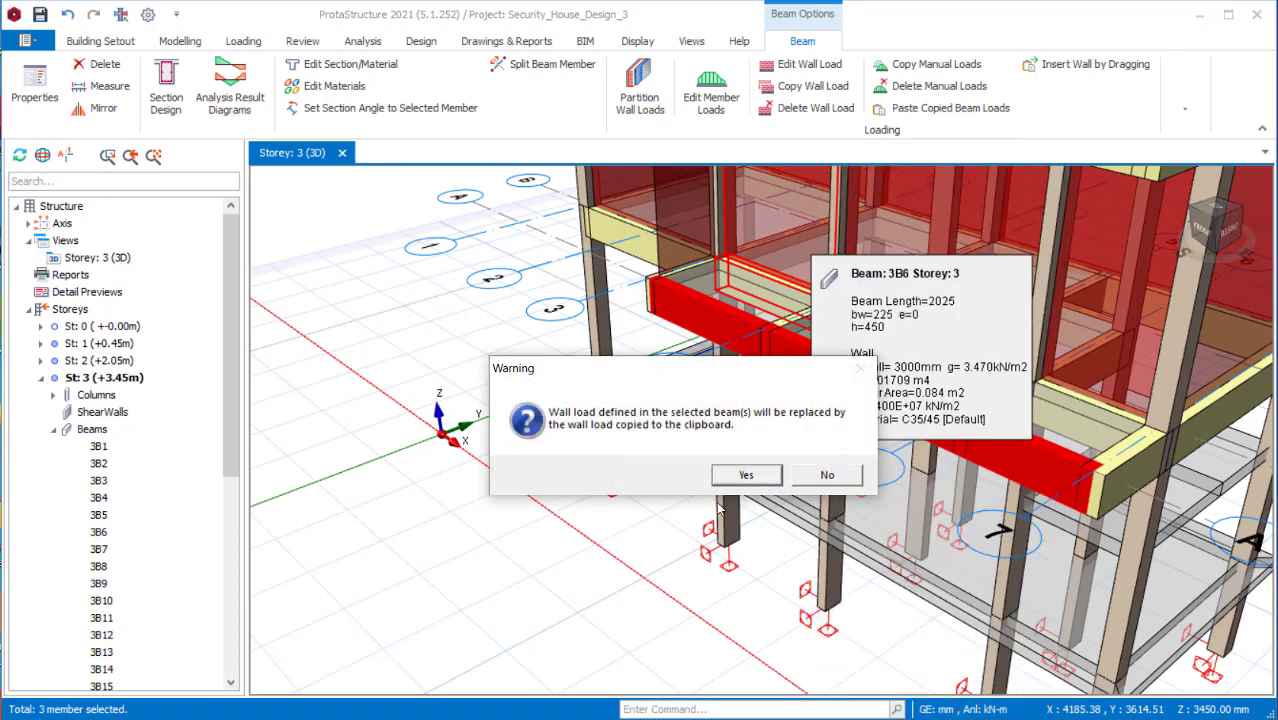
pyautogui.click(746, 476)
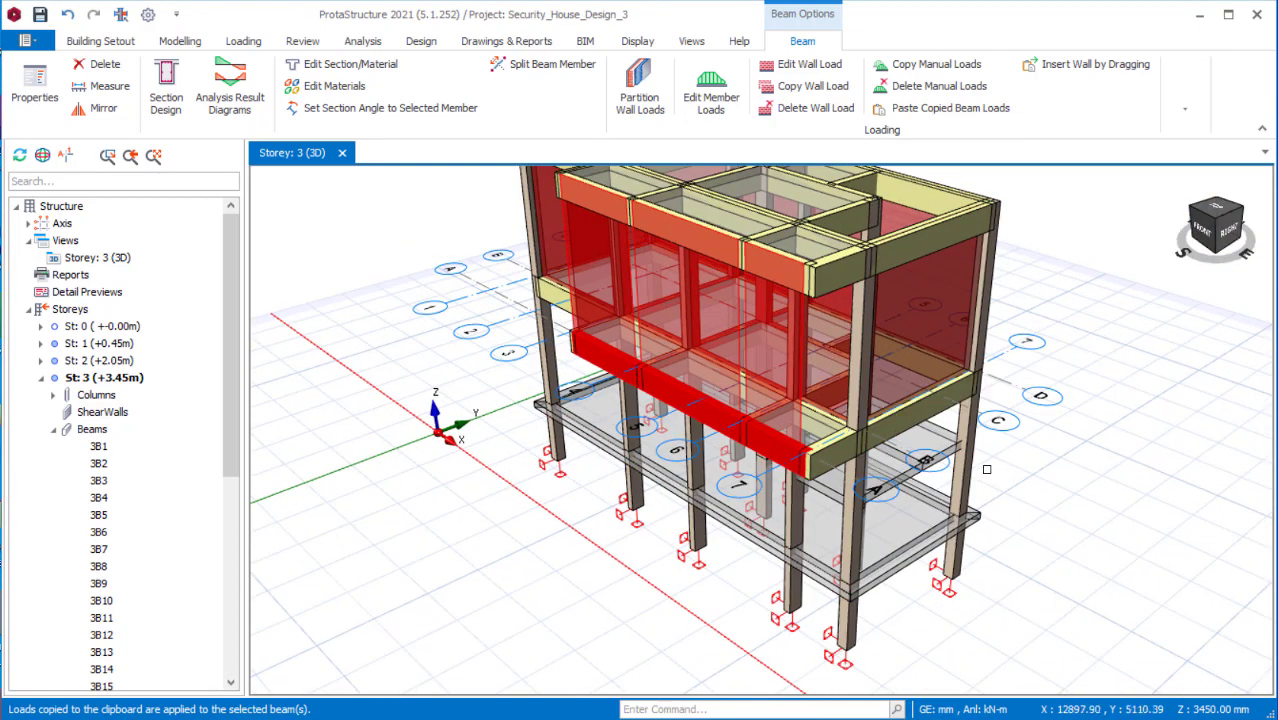
# Copy the wall load from beam 3B9 onto the adjoining short cantilever beam at the front corner, replacing its existing wall load.
pyautogui.scroll(5, 745, 421)
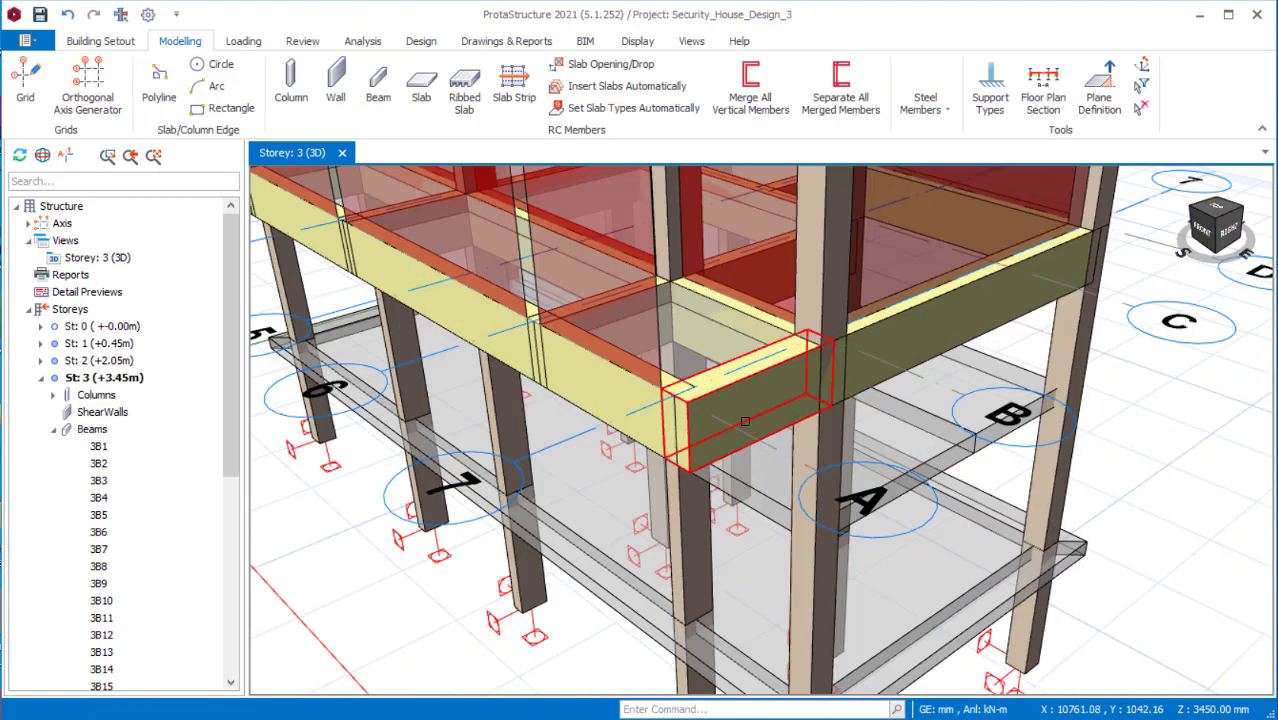
pyautogui.click(950, 303)
pyautogui.rightClick(950, 303)
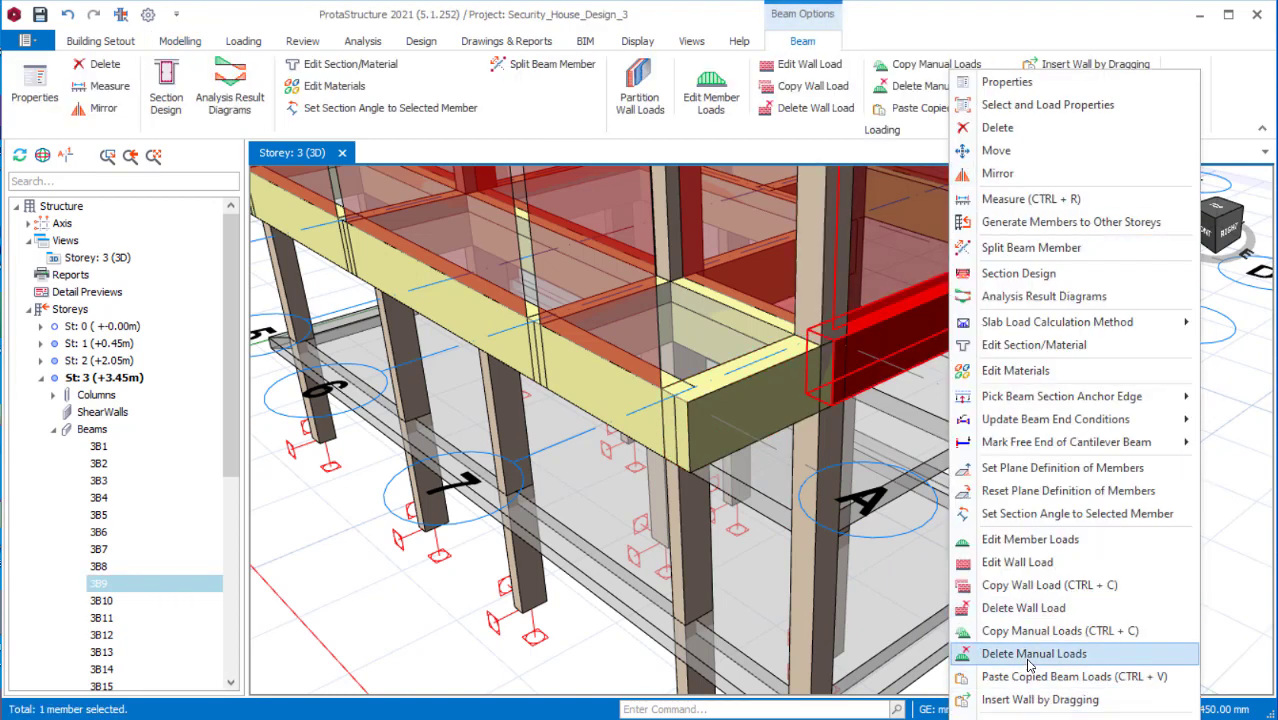
pyautogui.click(1015, 586)
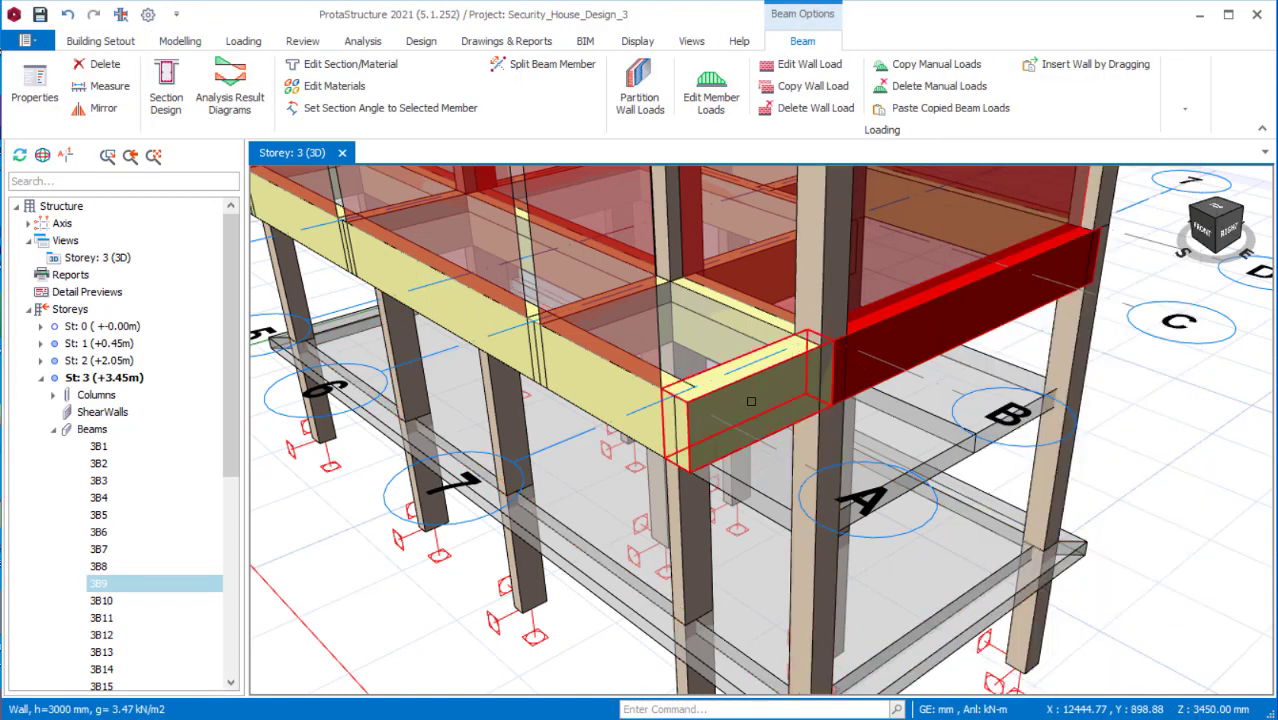
pyautogui.click(740, 420)
pyautogui.rightClick(745, 420)
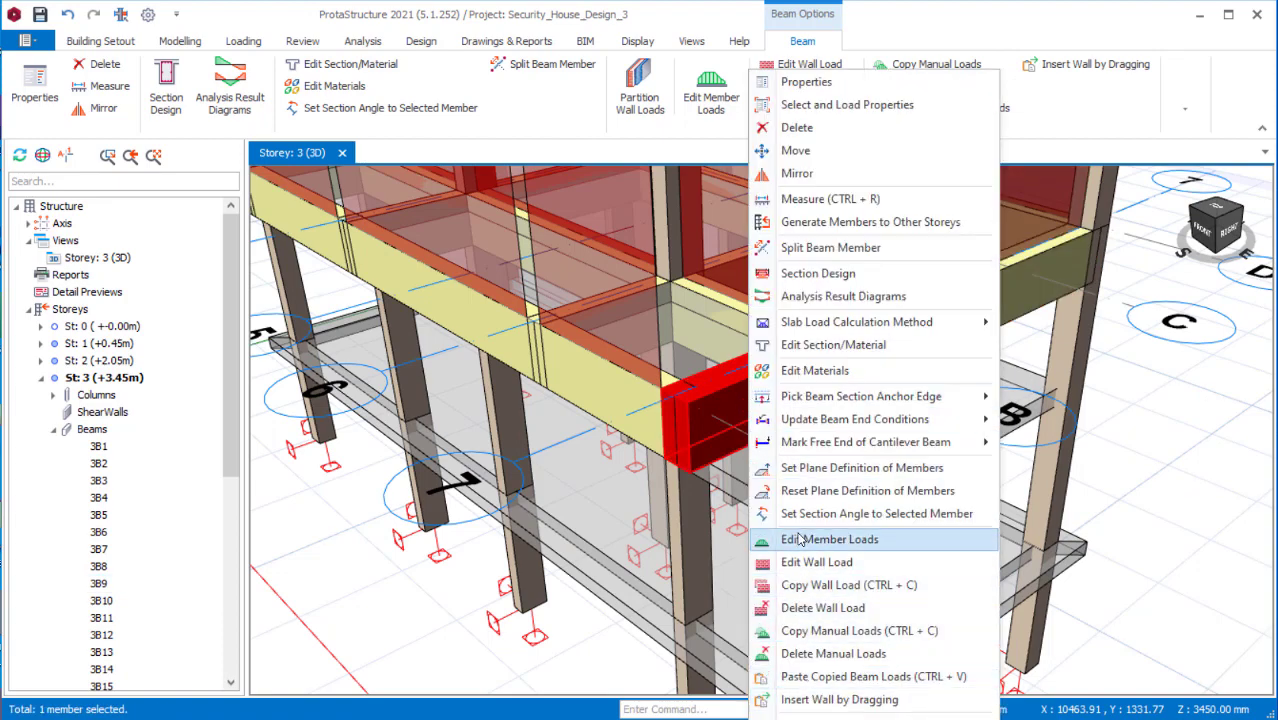
pyautogui.click(815, 677)
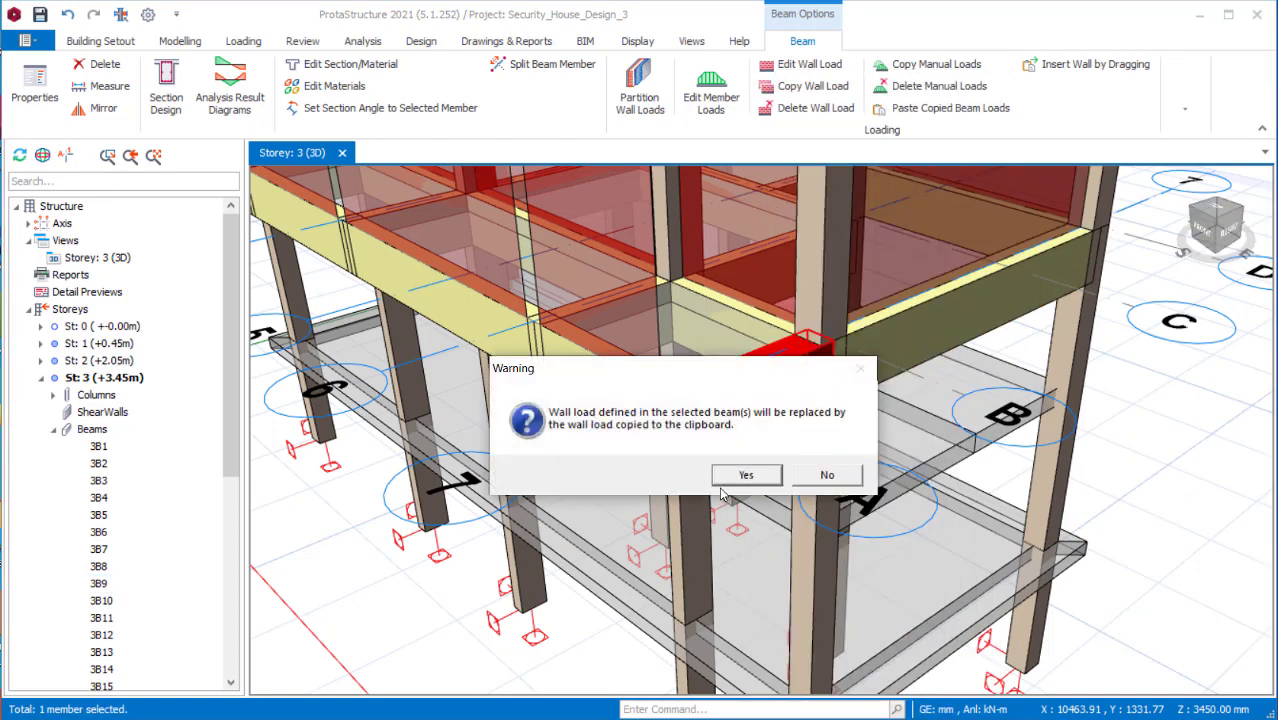
pyautogui.click(740, 477)
# Examine the storey 3 wall loads and the storey 5 beams above them in 3D.
pyautogui.scroll(-5, 740, 477)
pyautogui.moveTo(850, 500); pyautogui.dragTo(995, 549)
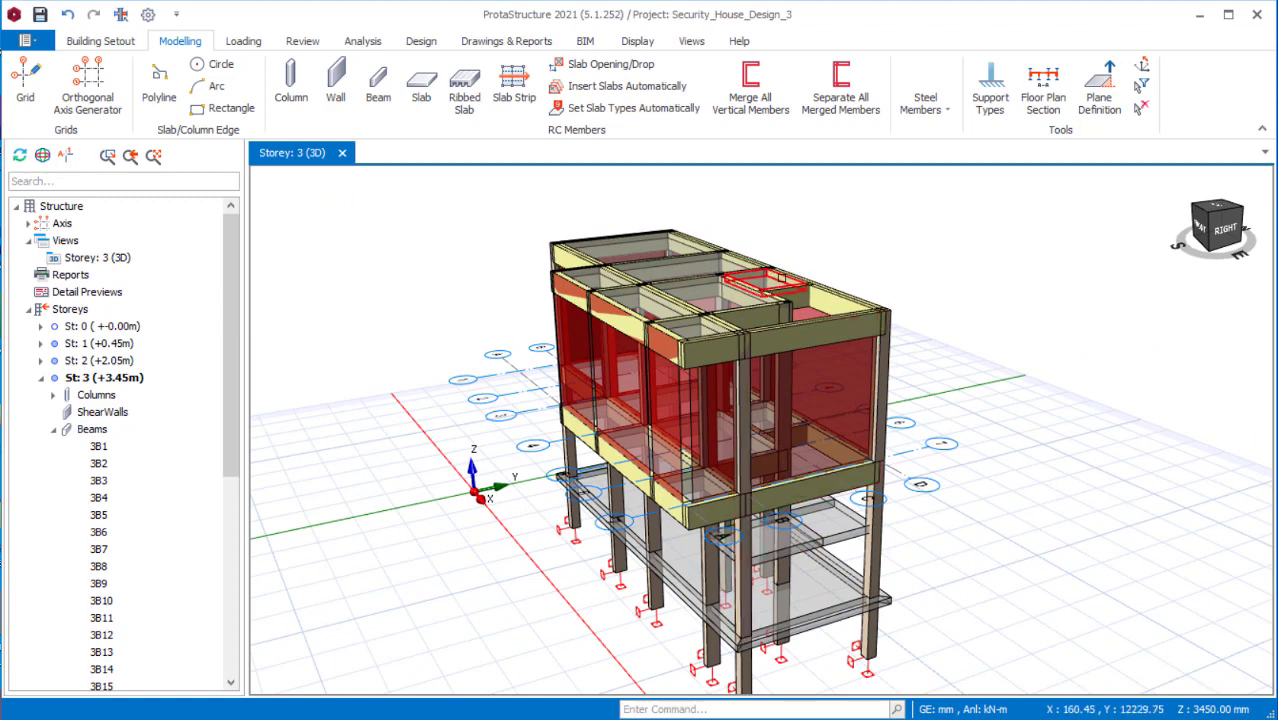
pyautogui.moveTo(717, 318)
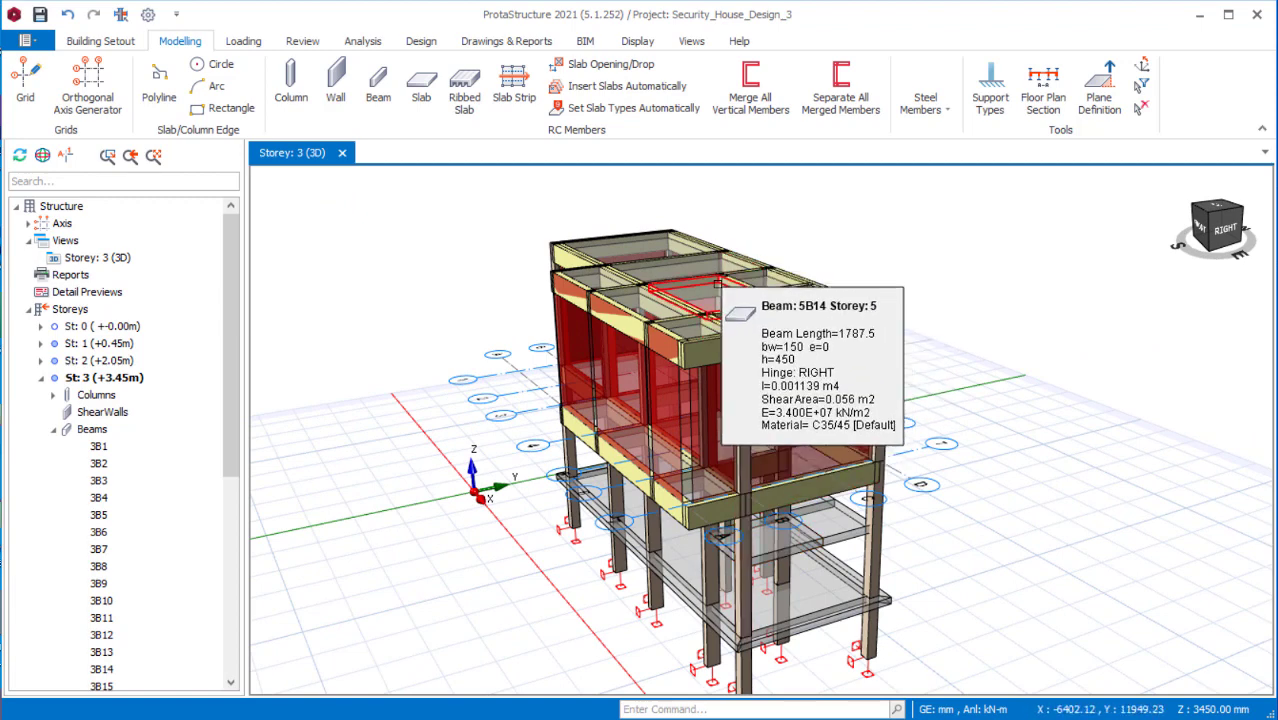
pyautogui.scroll(-2, 712, 318)
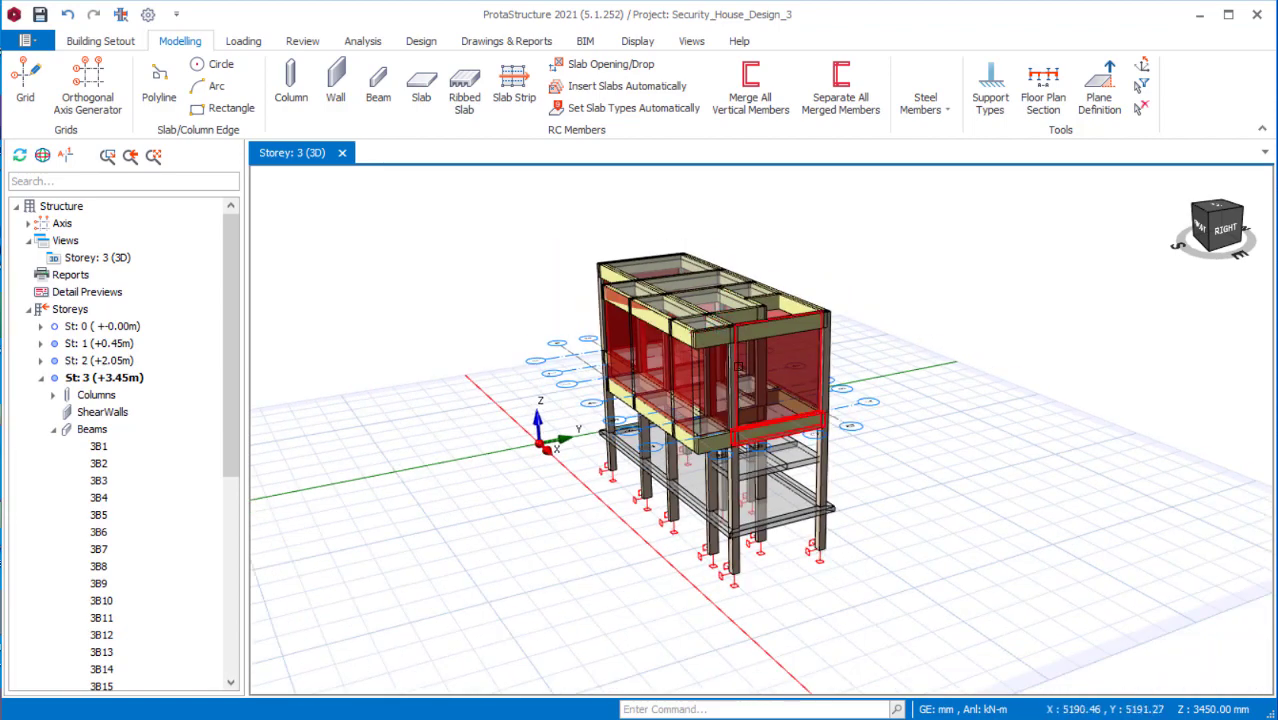
pyautogui.scroll(2, 759, 334)
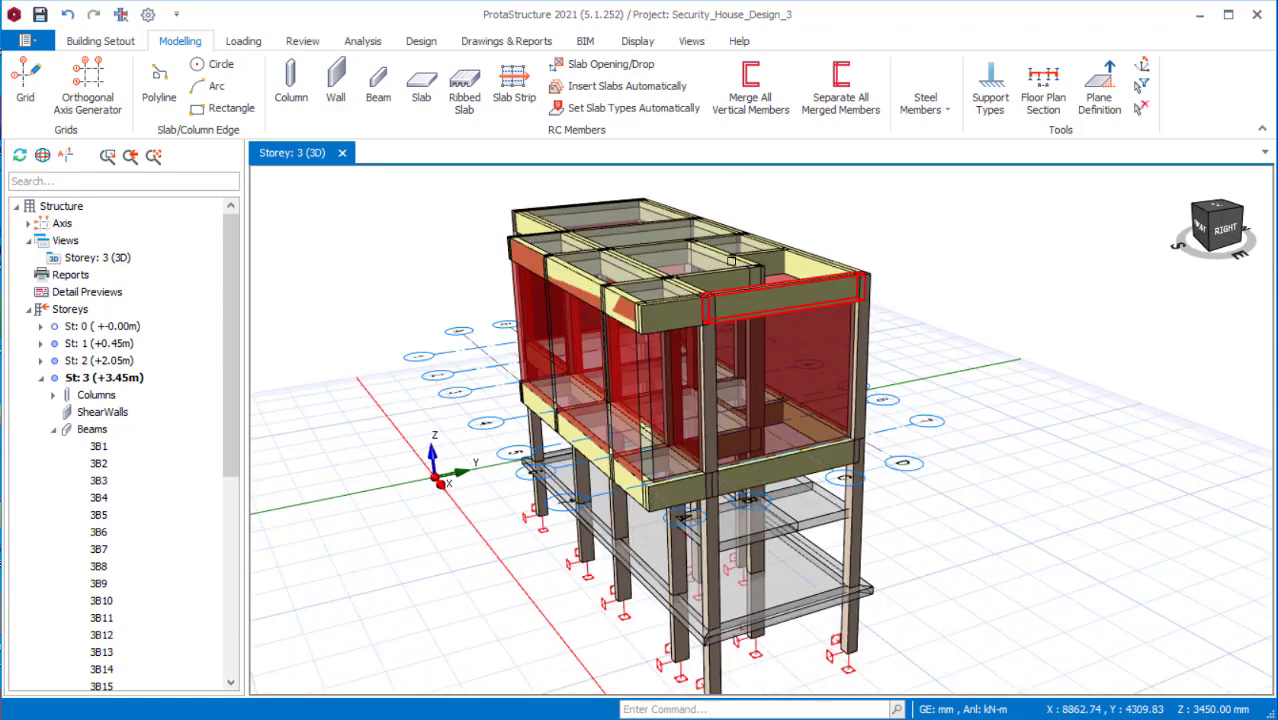
pyautogui.scroll(-2, 711, 250)
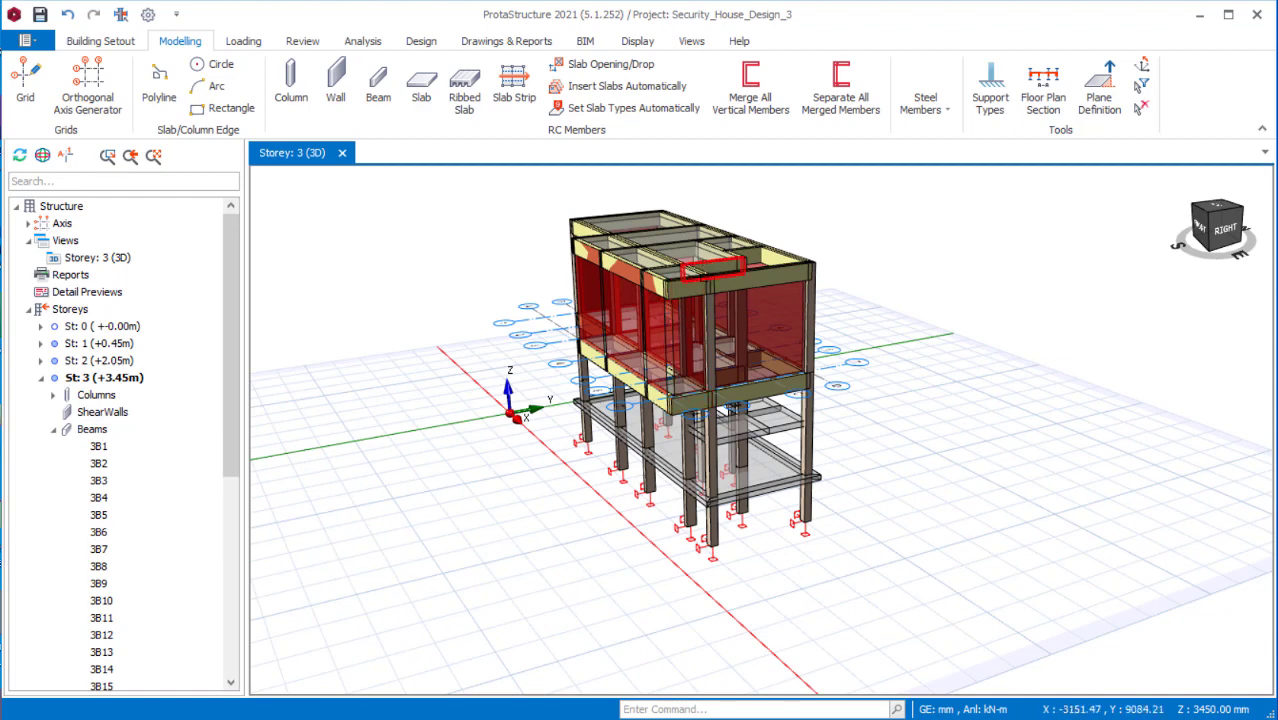
pyautogui.scroll(2, 711, 278)
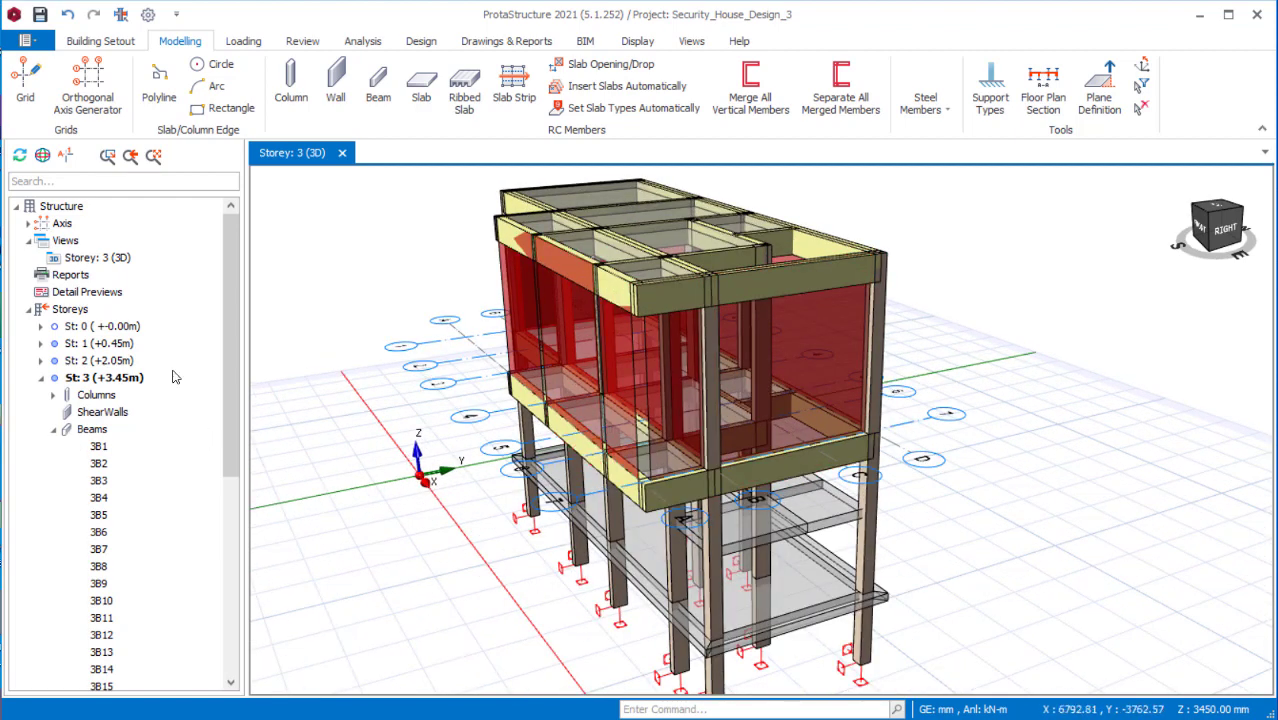
# Make storey 5 (+6.45 m) the active storey in the 3D view.
pyautogui.moveTo(228, 428); pyautogui.dragTo(228, 626)
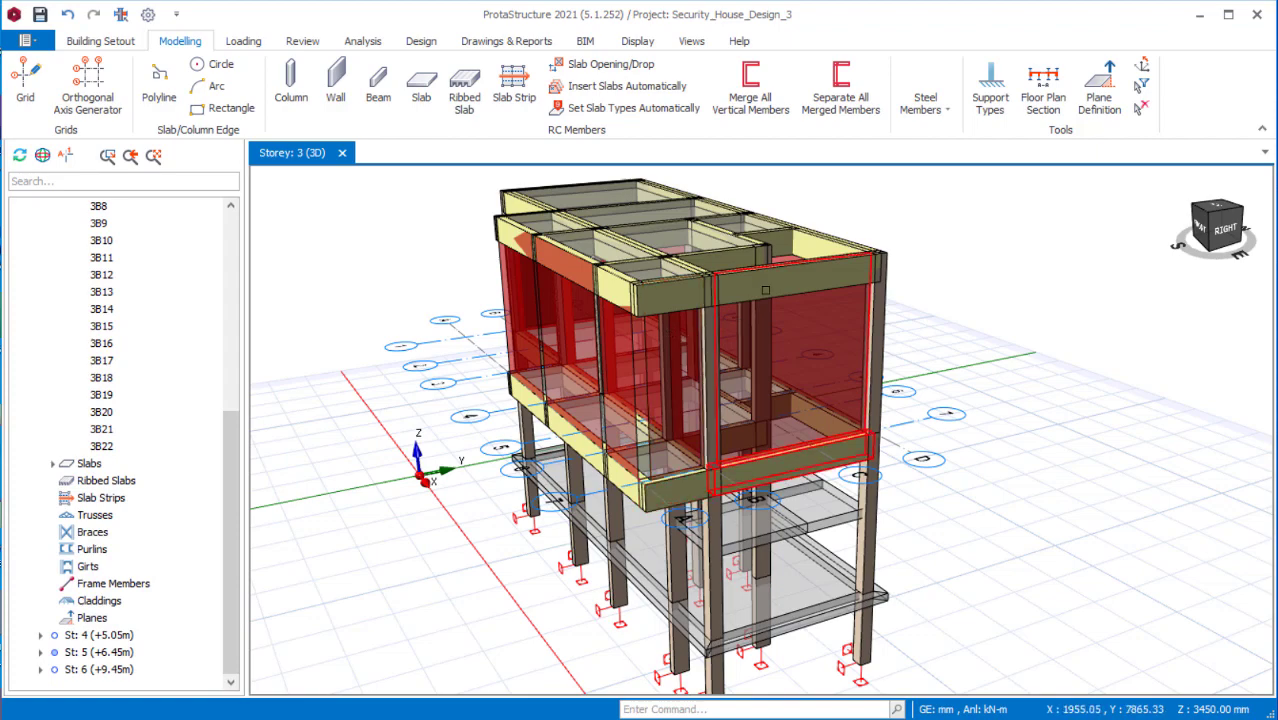
pyautogui.scroll(-2, 610, 450)
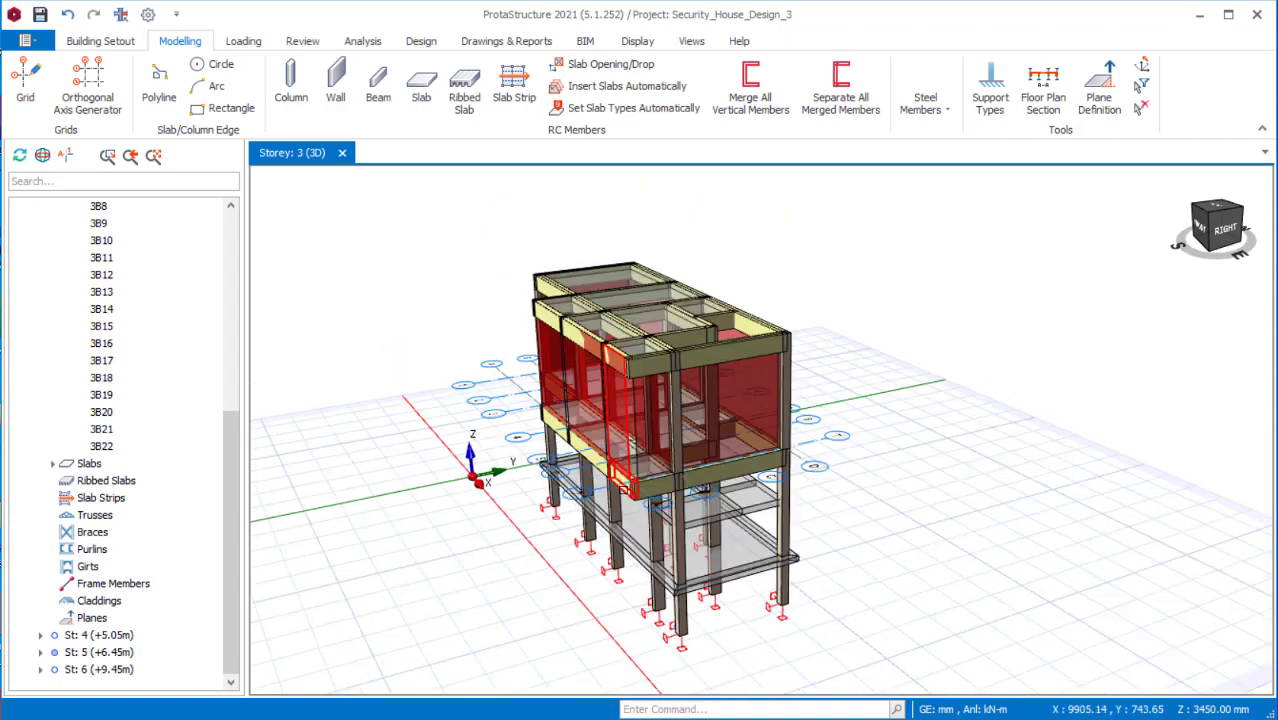
pyautogui.click(93, 652)
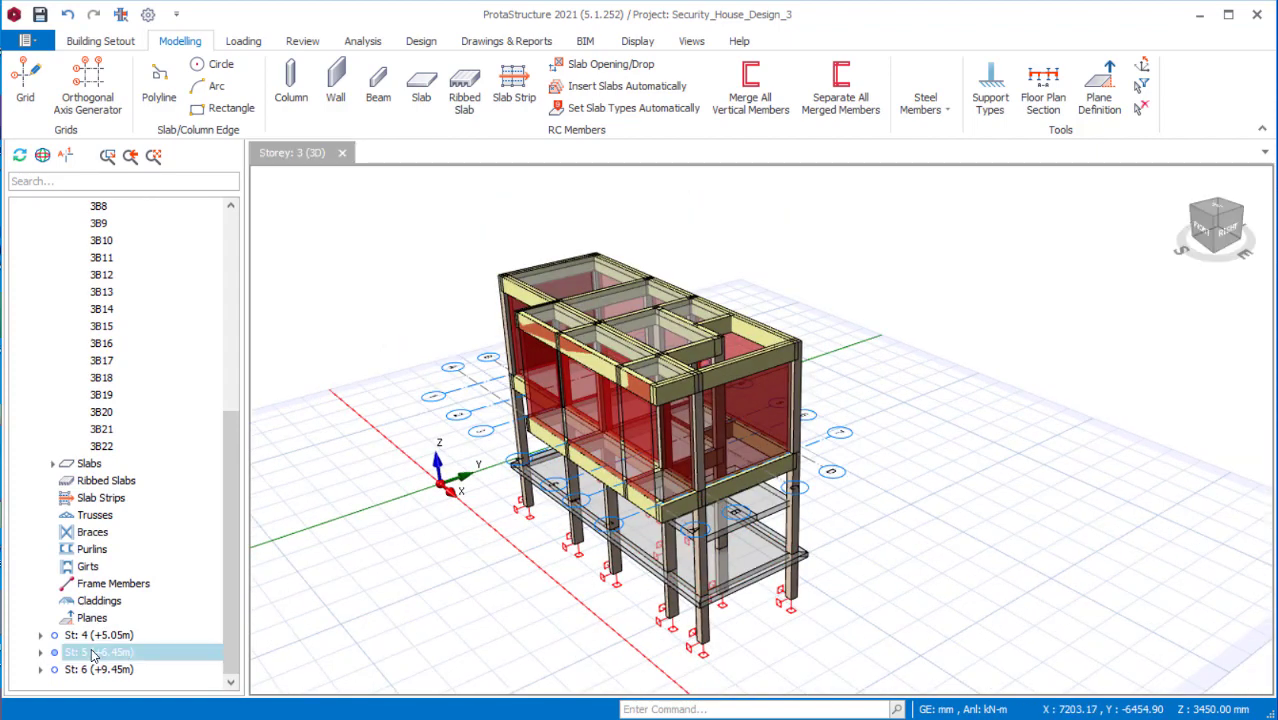
pyautogui.doubleClick(93, 652)
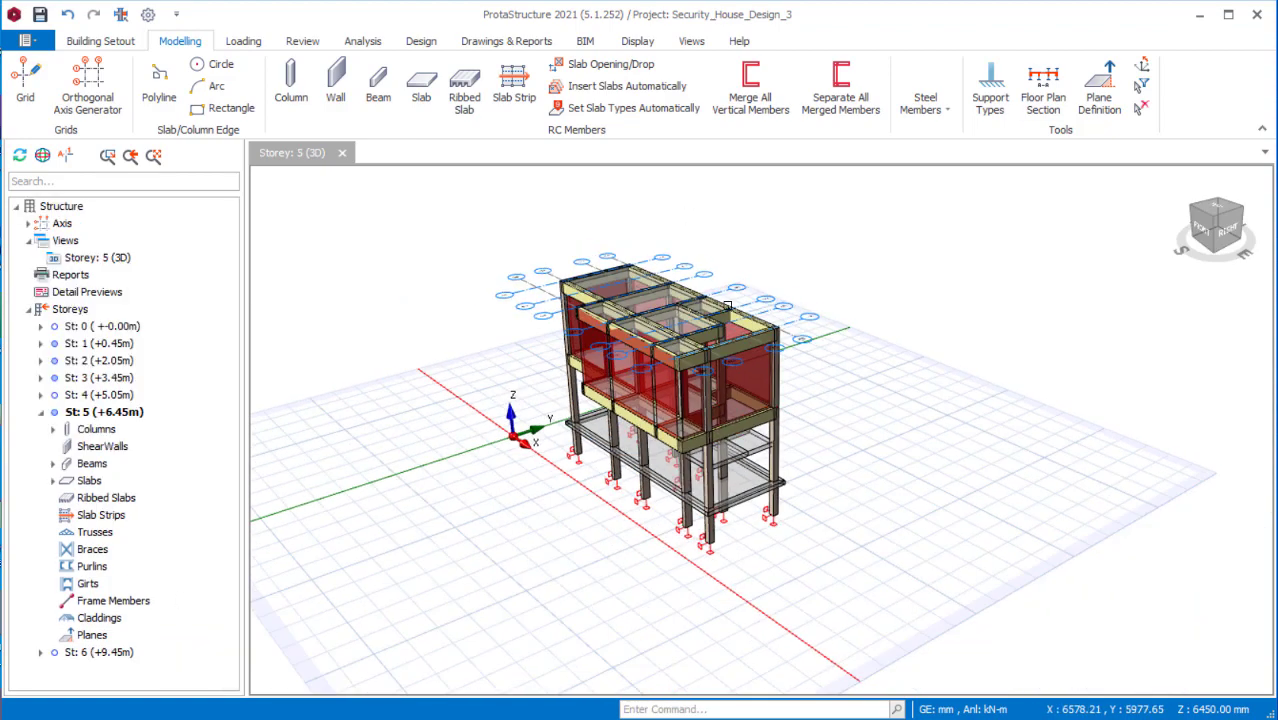
pyautogui.rightClick(739, 361)
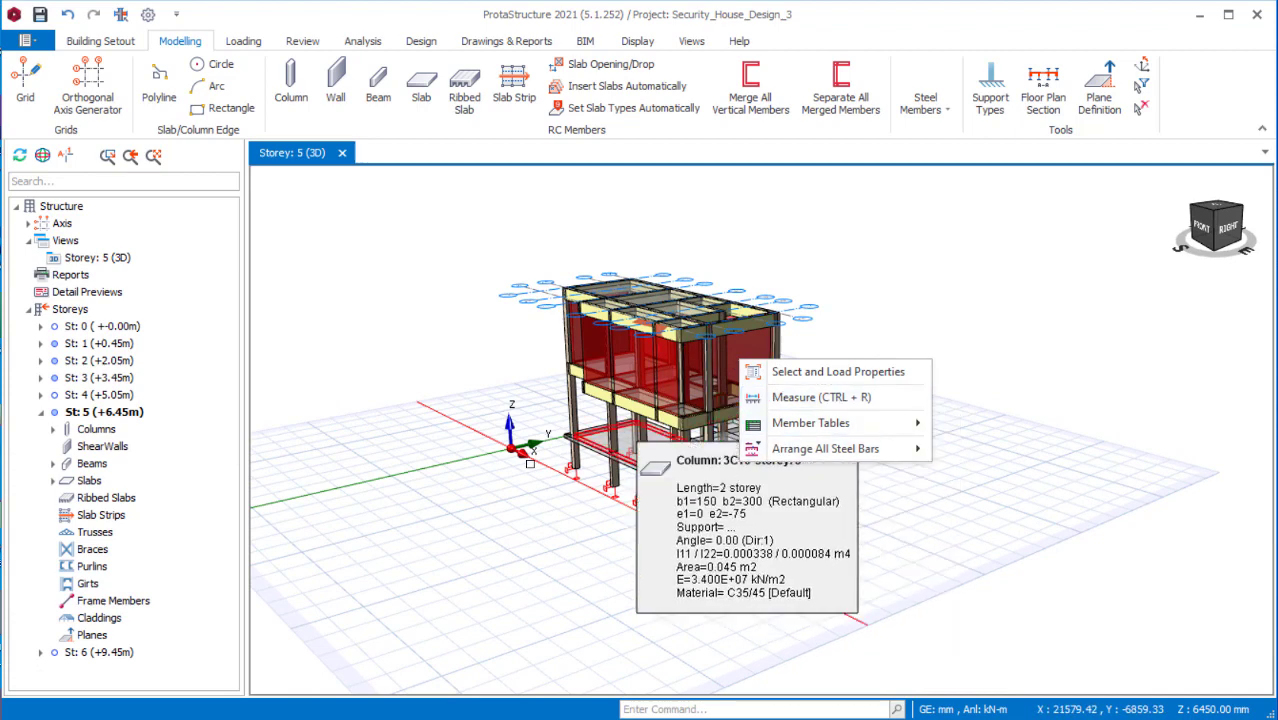
# Generate storey 6 (+9.45 m) from storey 5, including only columns, shearwalls, beams and braces, without slabs, slab loads, girts or model lines.
pyautogui.click(66, 310)
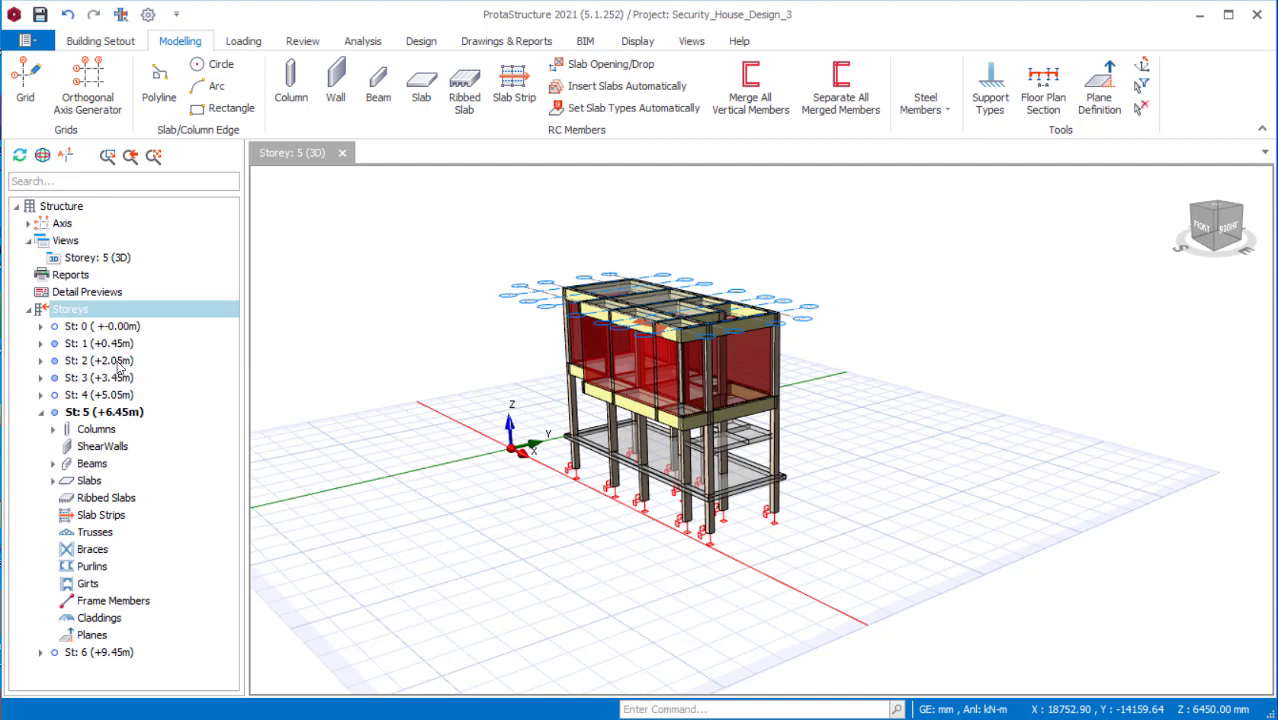
pyautogui.rightClick(57, 309)
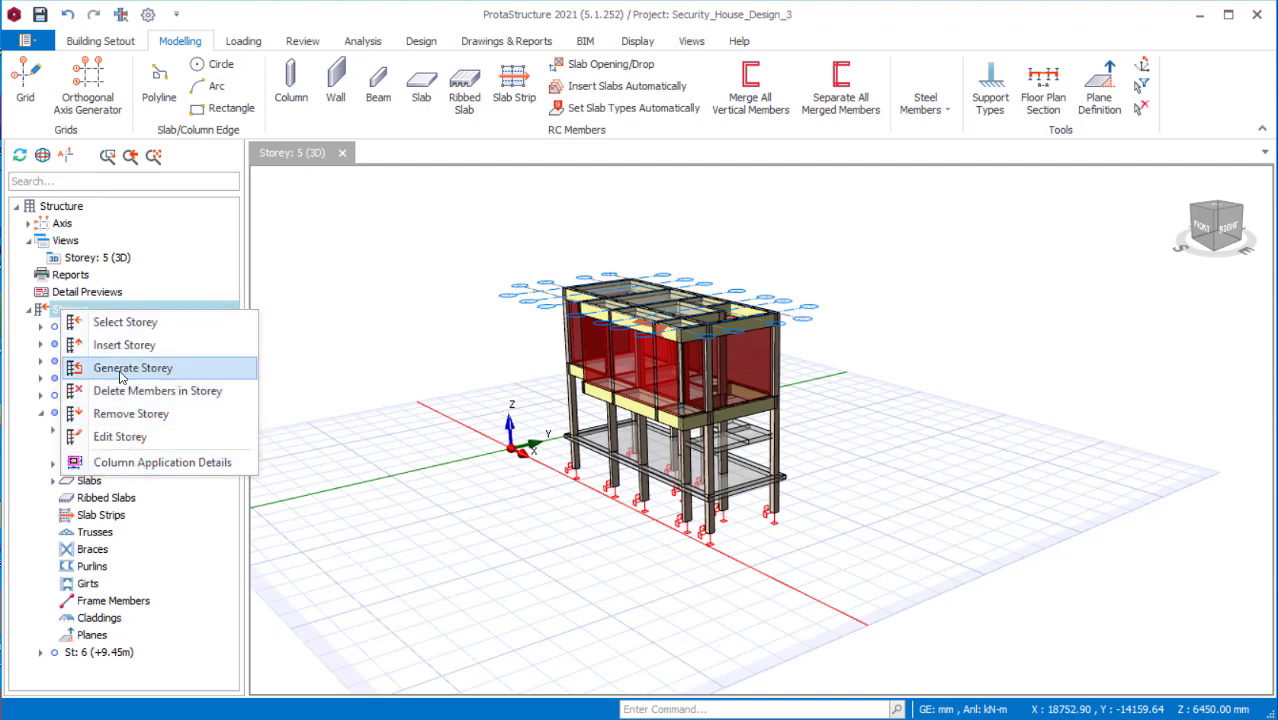
pyautogui.click(138, 370)
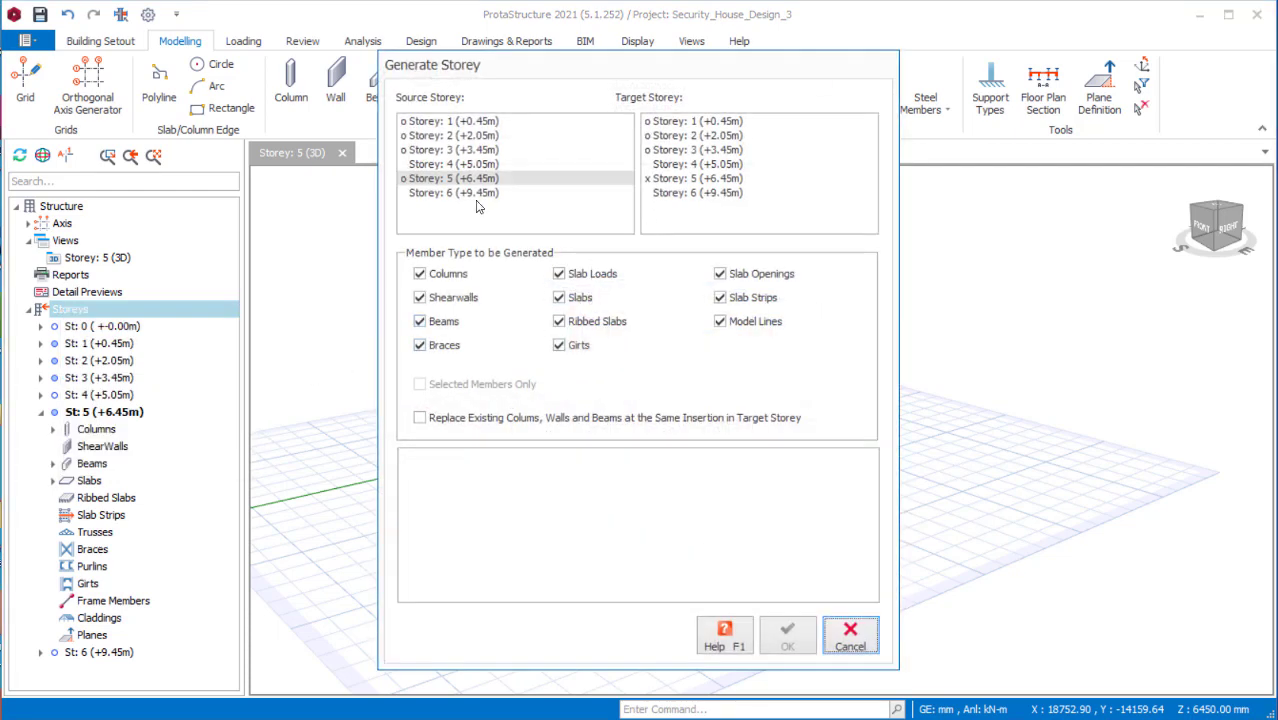
pyautogui.click(455, 180)
pyautogui.click(711, 193)
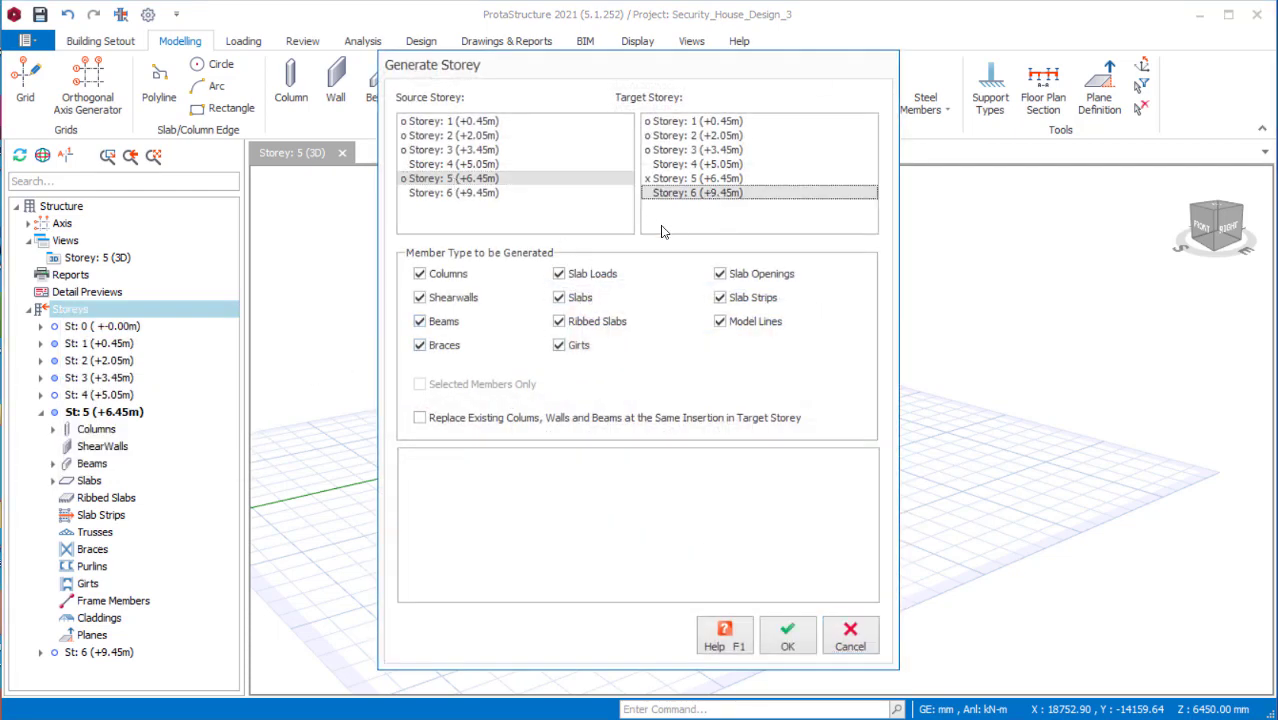
pyautogui.click(752, 277)
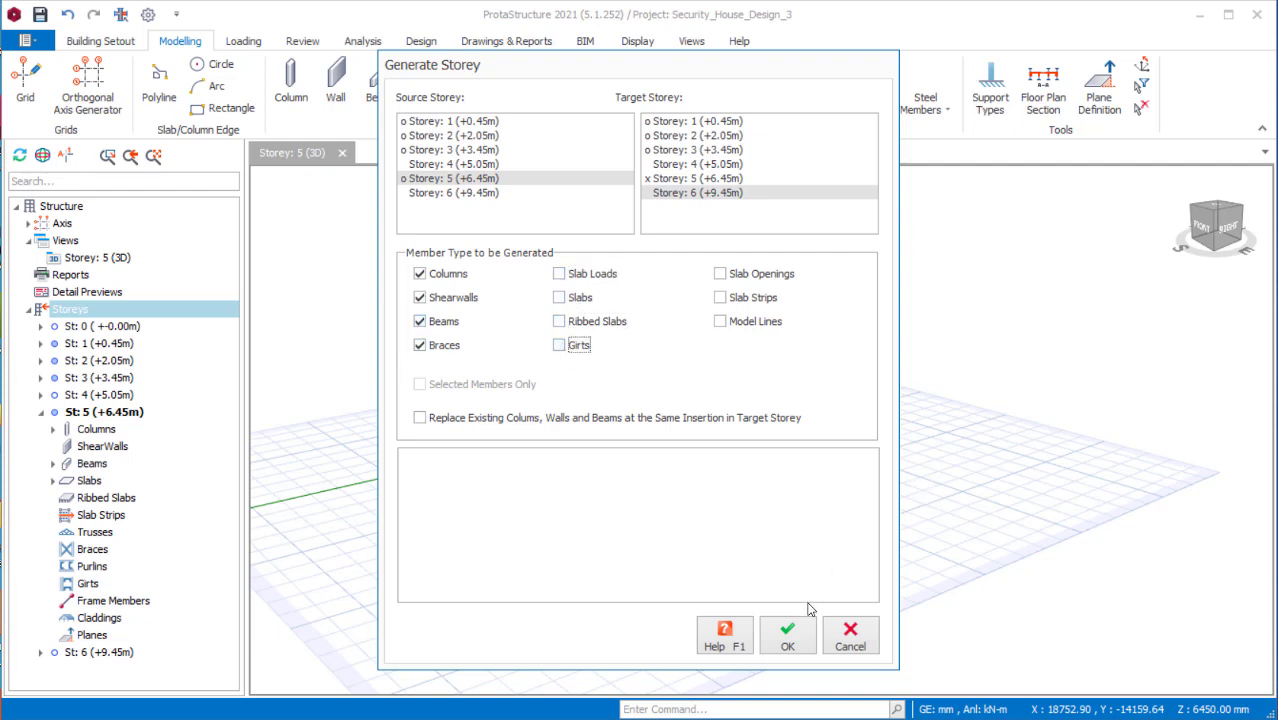
pyautogui.click(788, 638)
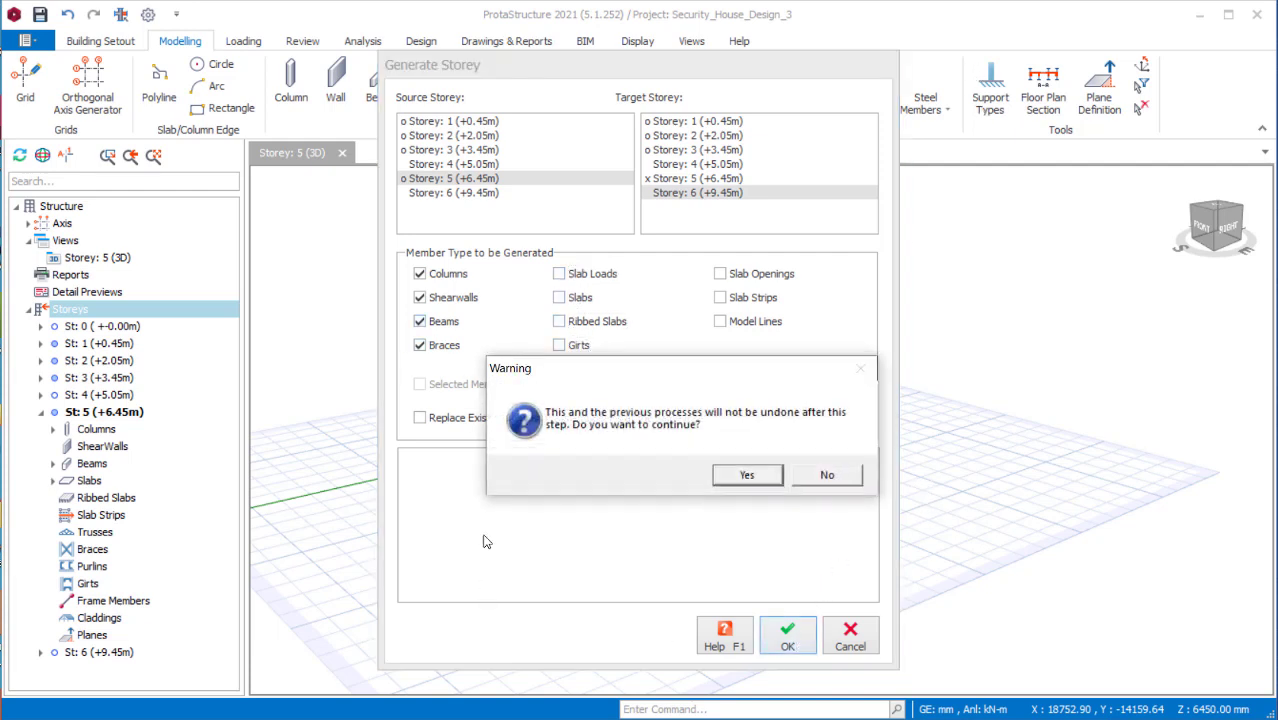
pyautogui.click(745, 476)
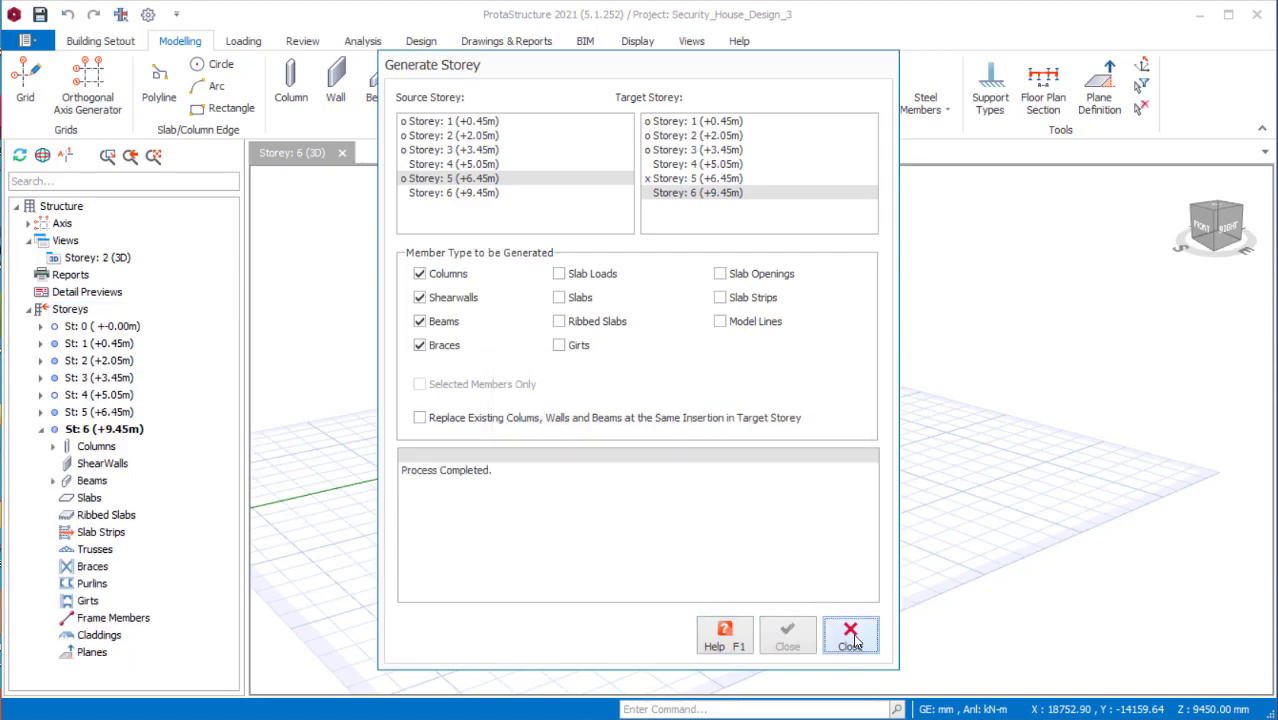
pyautogui.click(849, 636)
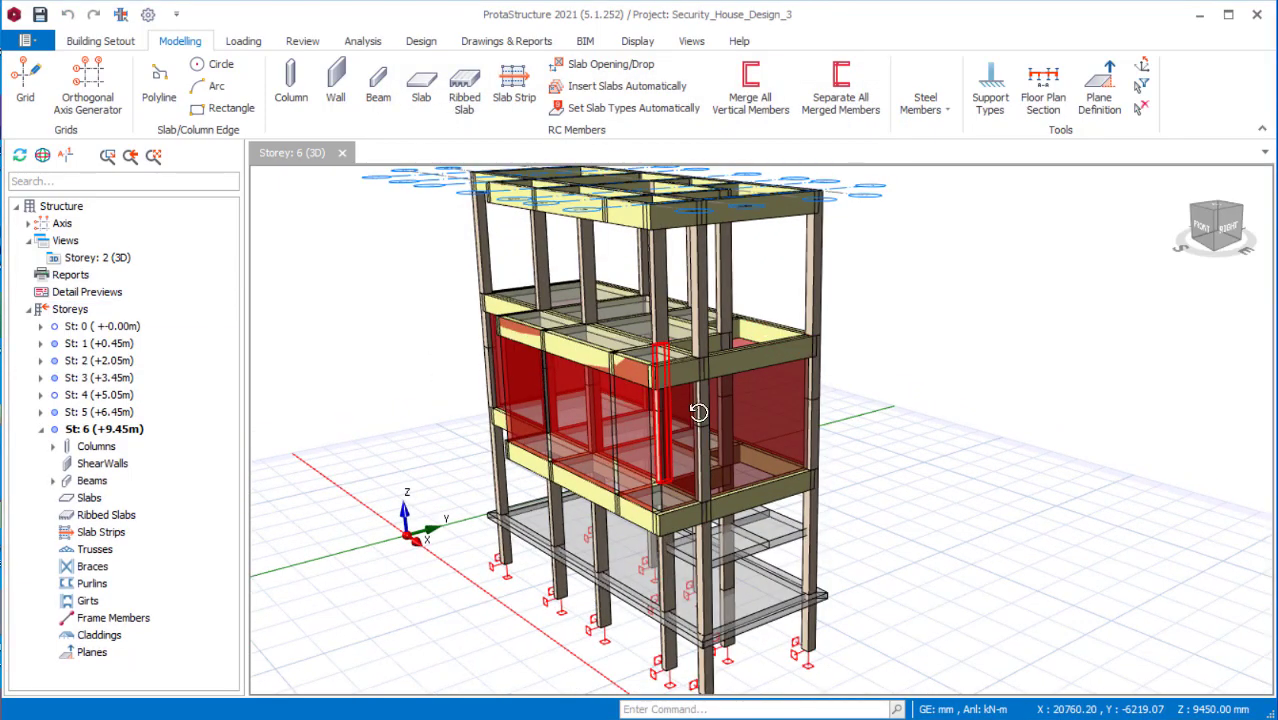
# Examine the generated storey 6 columns and beams and the lower landing slab in 3D from several sides.
pyautogui.moveTo(693, 403); pyautogui.dragTo(709, 181, button='middle')
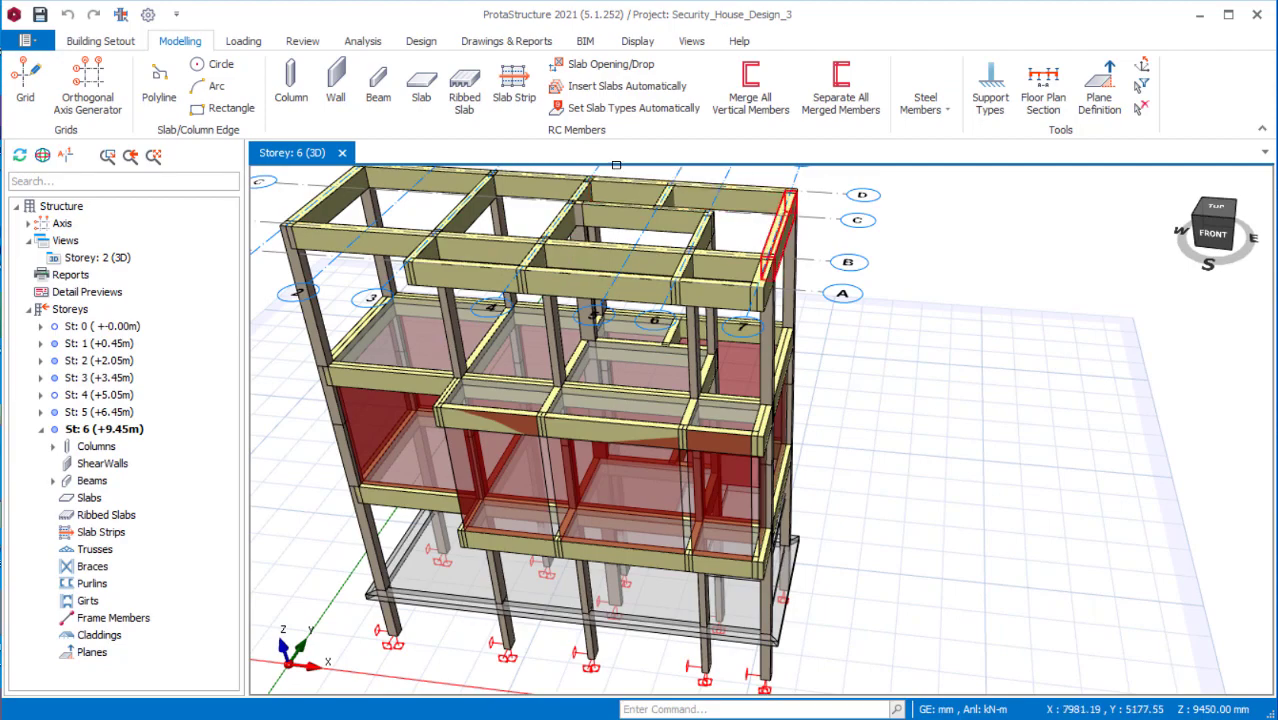
pyautogui.moveTo(590, 226); pyautogui.dragTo(519, 263, button='middle')
pyautogui.scroll(3, 519, 263)
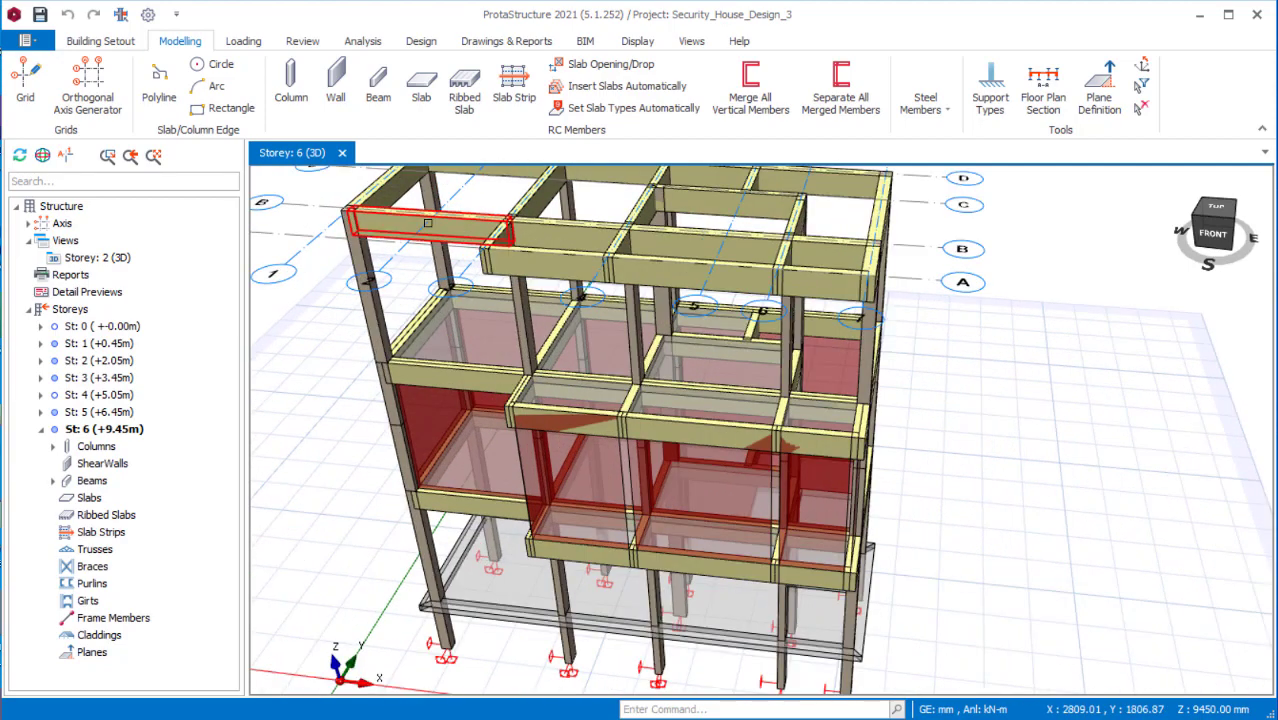
pyautogui.scroll(4, 700, 252)
pyautogui.scroll(-5, 709, 255)
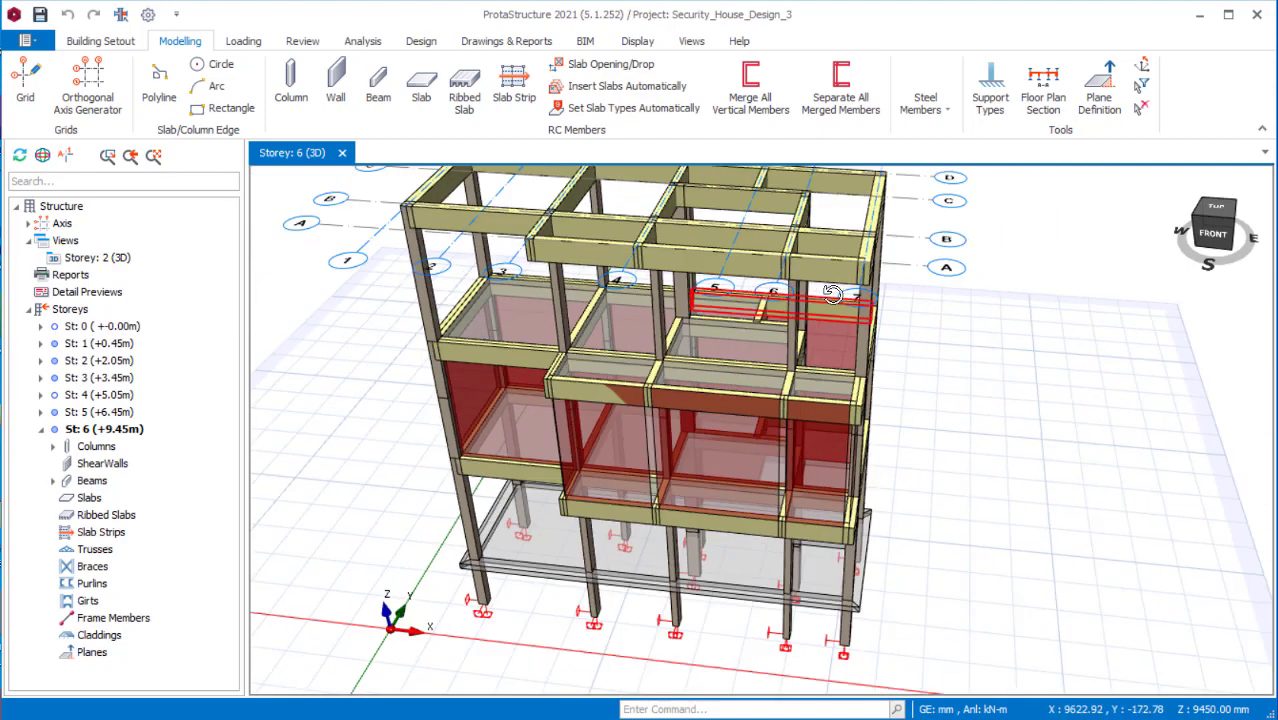
pyautogui.moveTo(709, 255); pyautogui.dragTo(934, 431, button='middle')
pyautogui.scroll(4, 918, 653)
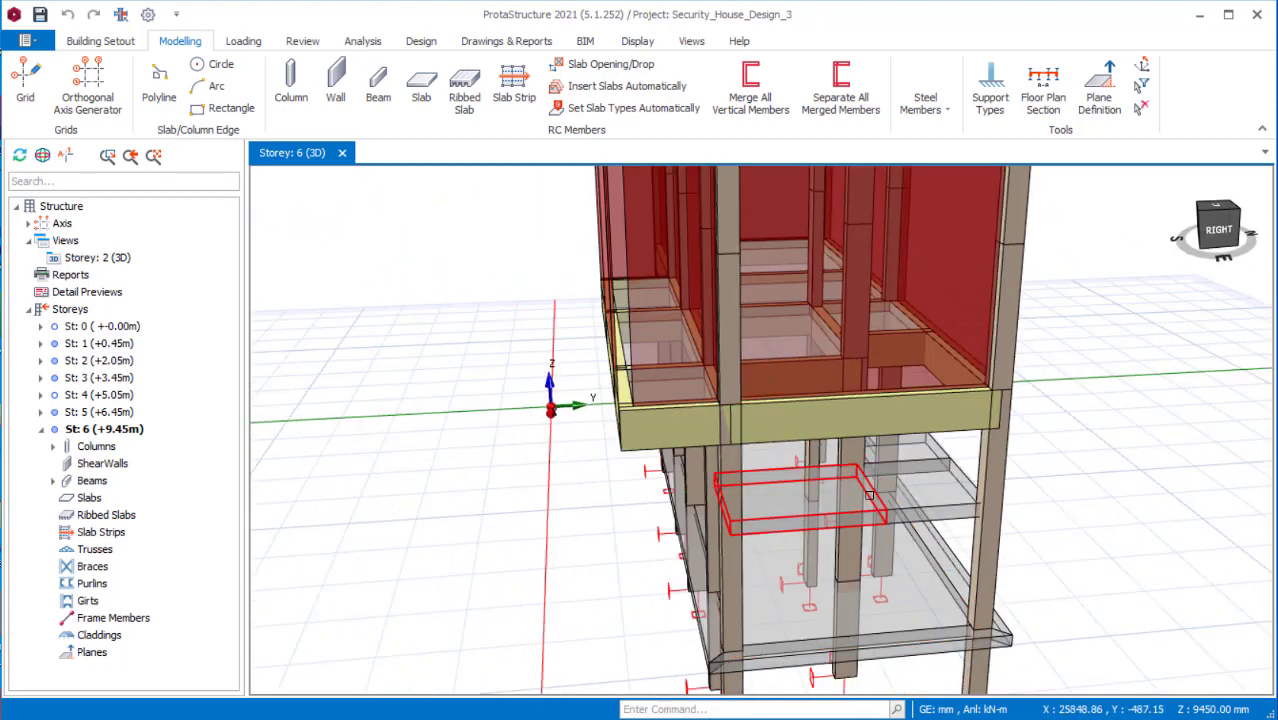
pyautogui.moveTo(828, 507)
pyautogui.mouseDown(button='middle')
pyautogui.moveTo(856, 303)
pyautogui.moveTo(830, 380)
pyautogui.moveTo(880, 500)
pyautogui.moveTo(939, 514)
pyautogui.moveTo(818, 528)
pyautogui.moveTo(828, 520)
pyautogui.mouseUp(button='middle')
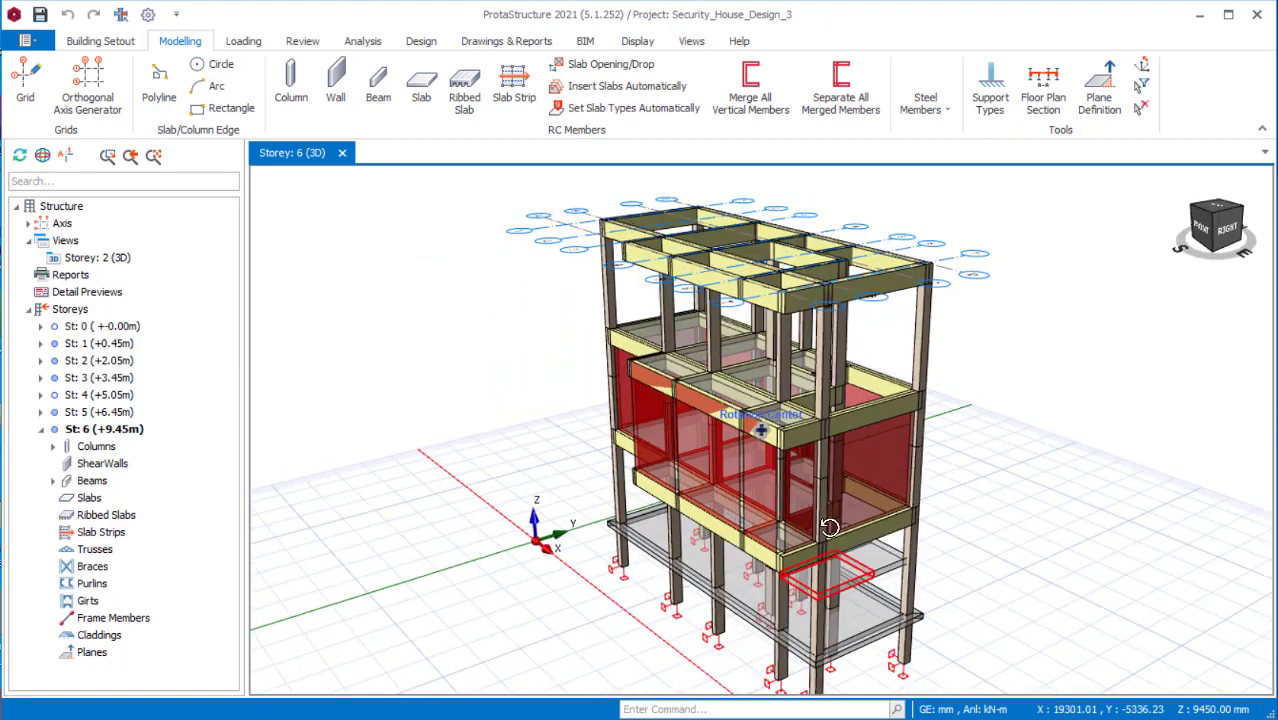
# Set the depth h of all storey 6 beams, 6B1 to 6B22, to 300 mm in the beam summary table.
pyautogui.scroll(-2, 898, 506)
pyautogui.scroll(3, 792, 332)
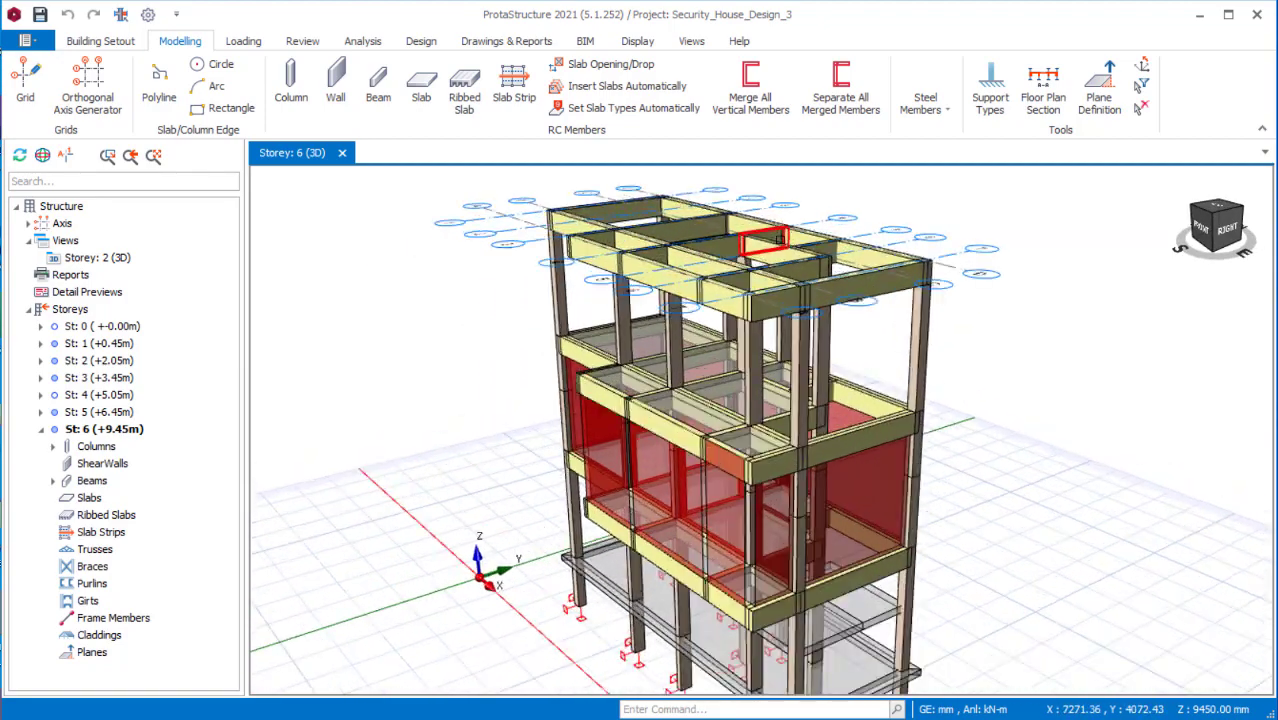
pyautogui.click(53, 481)
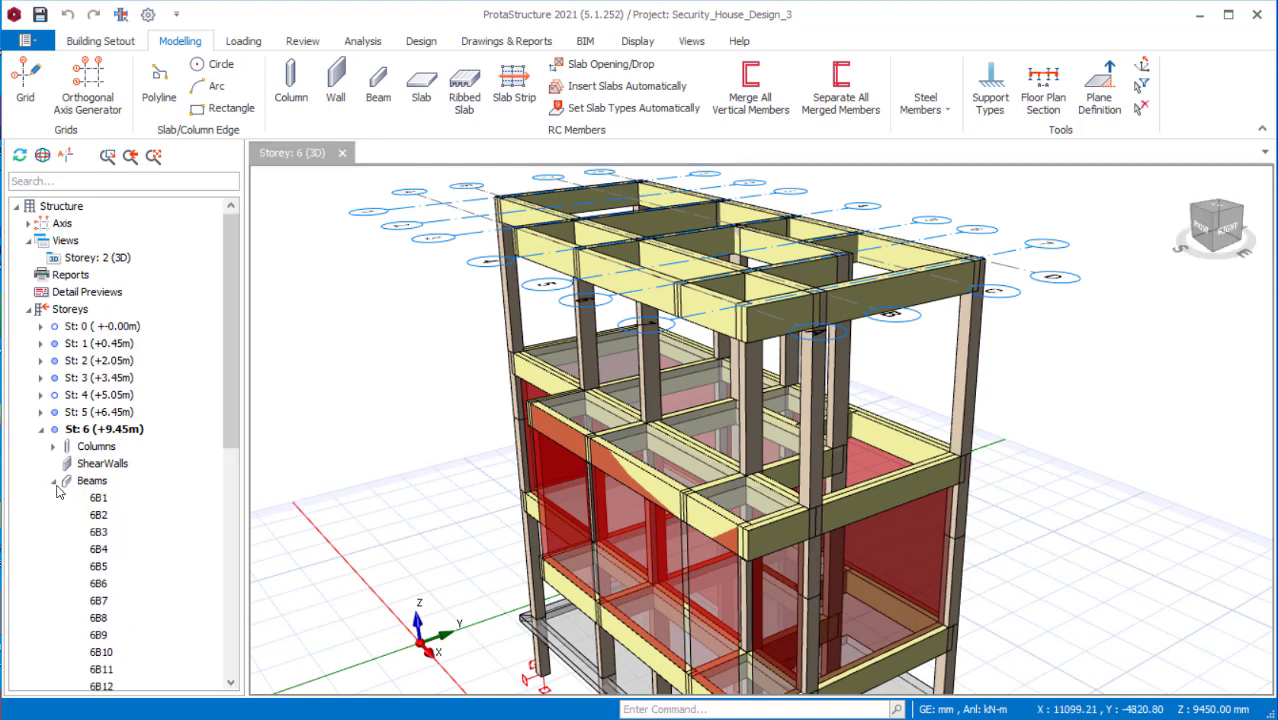
pyautogui.click(200, 497)
pyautogui.scroll(-2, 221, 491)
pyautogui.scroll(-5, 222, 493)
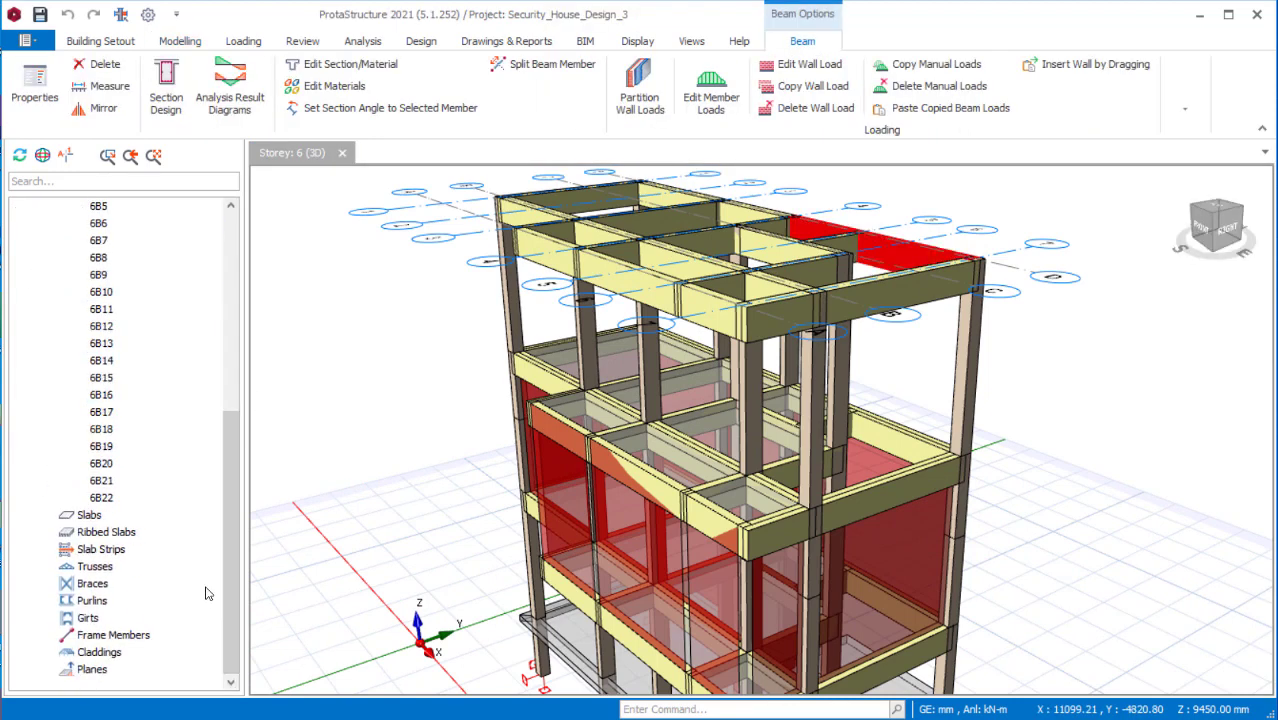
pyautogui.keyDown('shift'); pyautogui.click(101, 498); pyautogui.keyUp('shift')
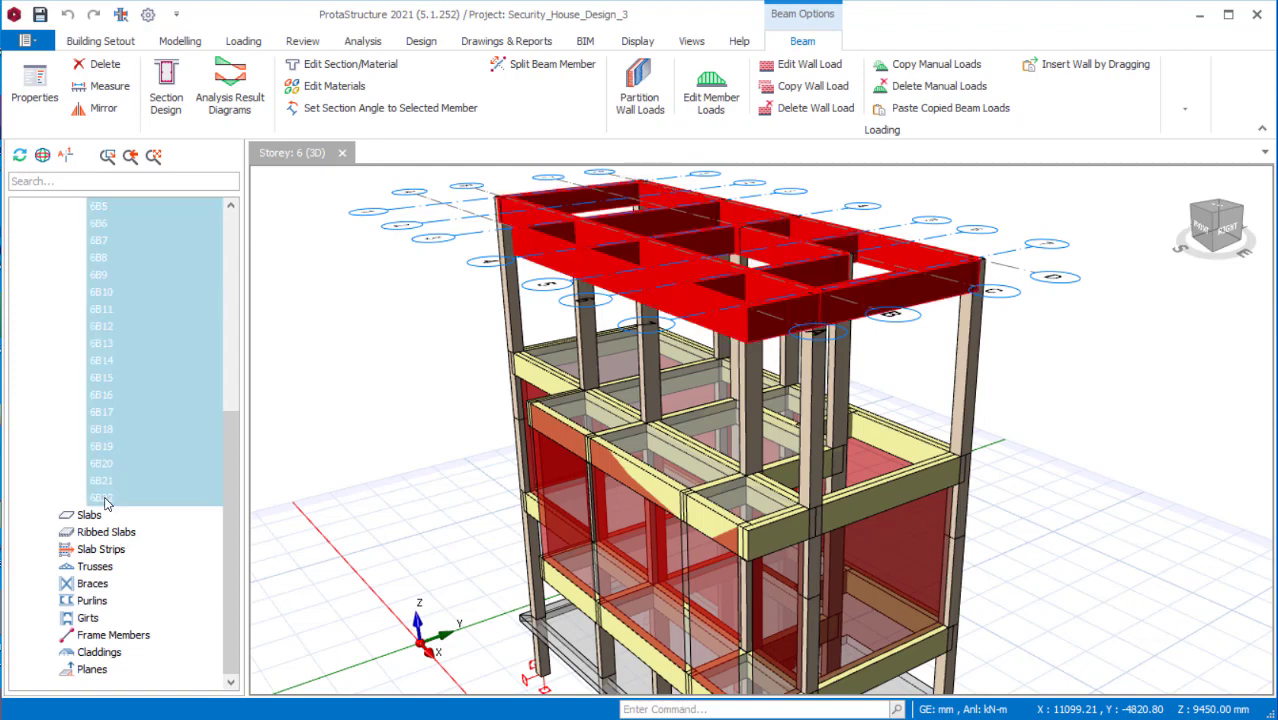
pyautogui.rightClick(107, 462)
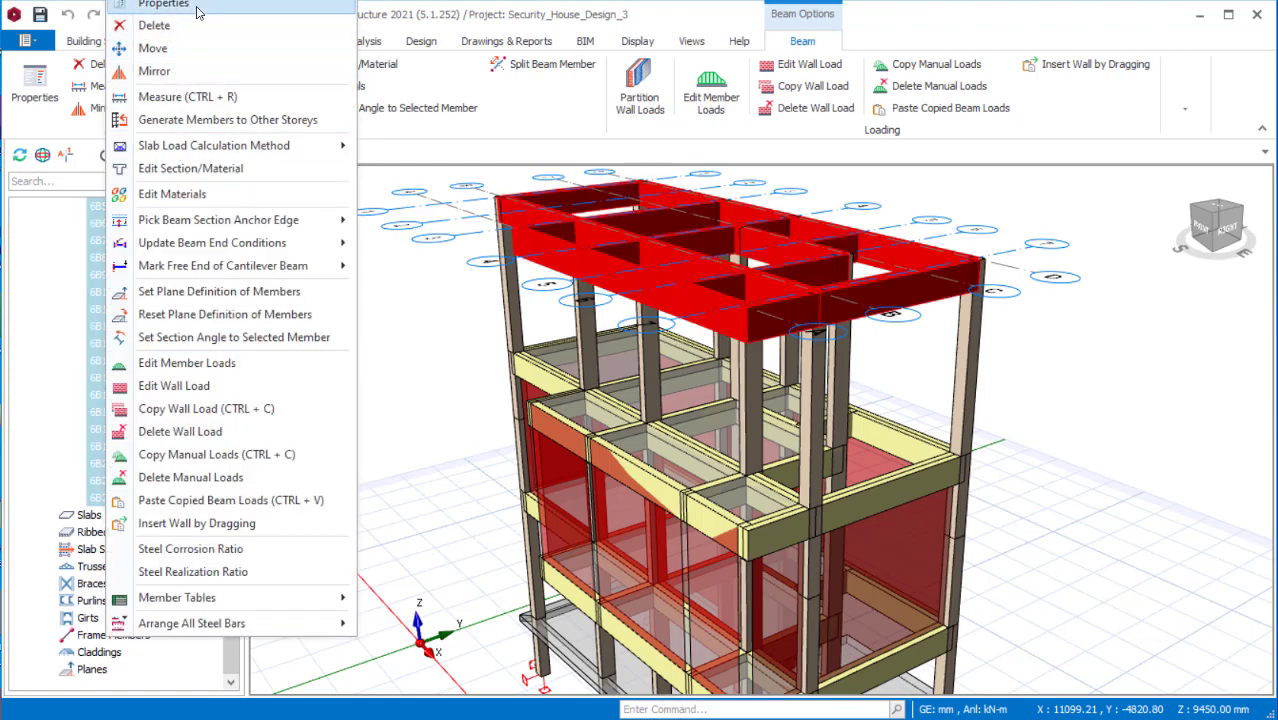
pyautogui.click(150, 6)
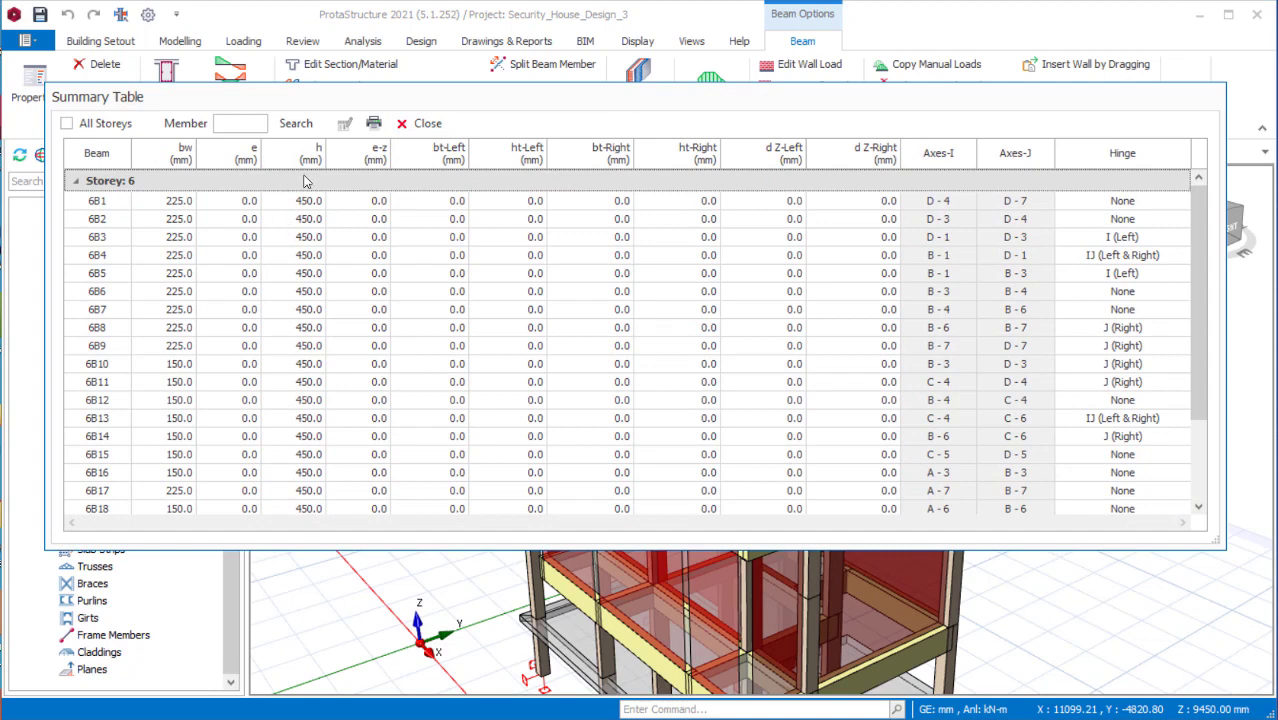
pyautogui.click(300, 160)
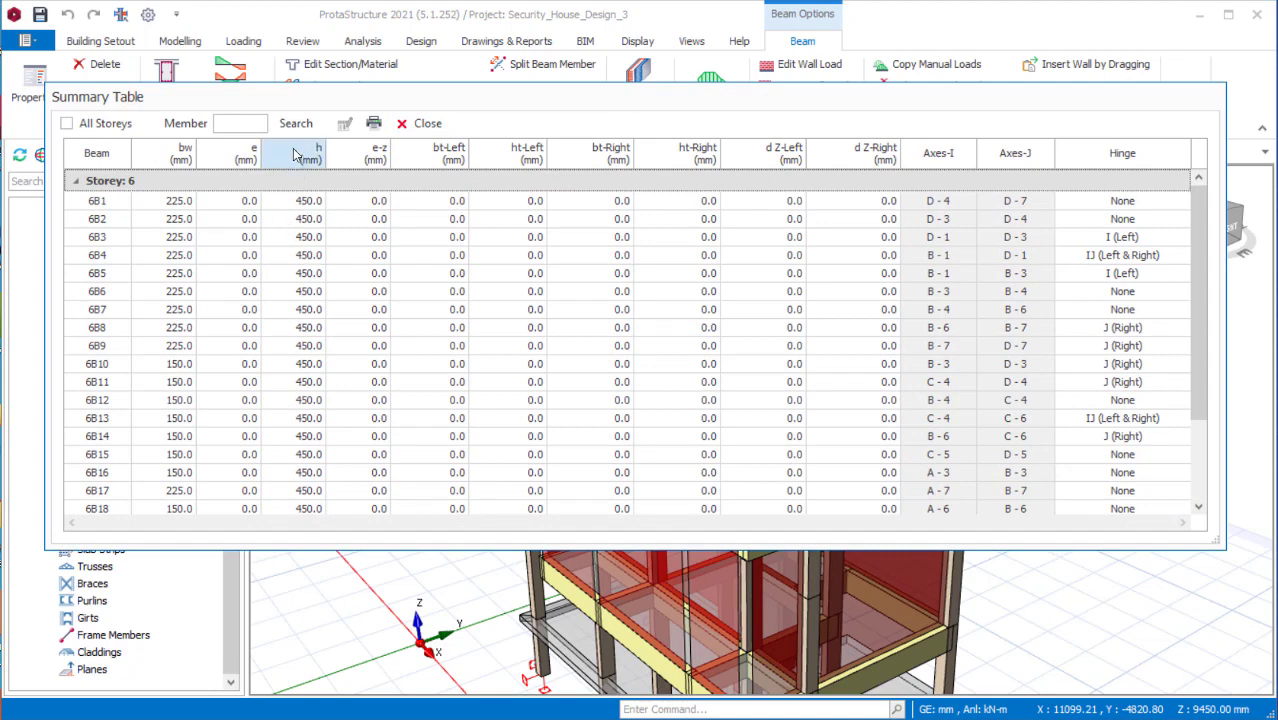
pyautogui.click(344, 123)
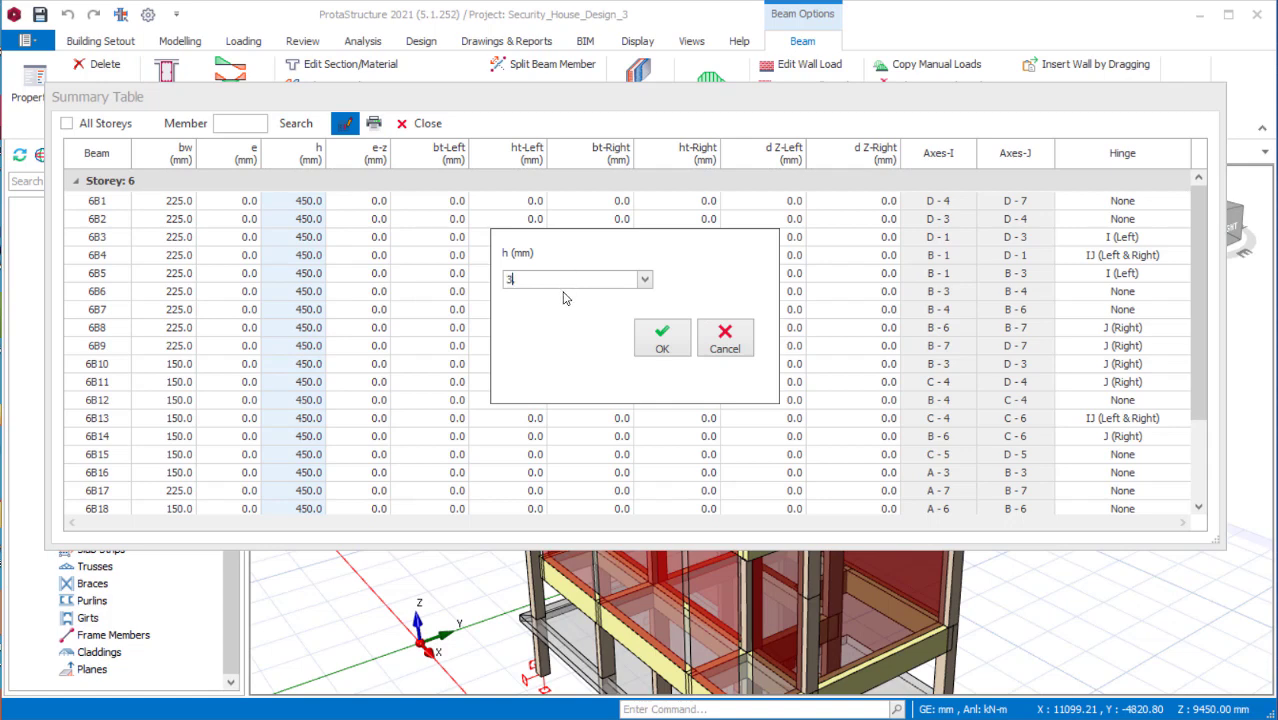
pyautogui.click(648, 342)
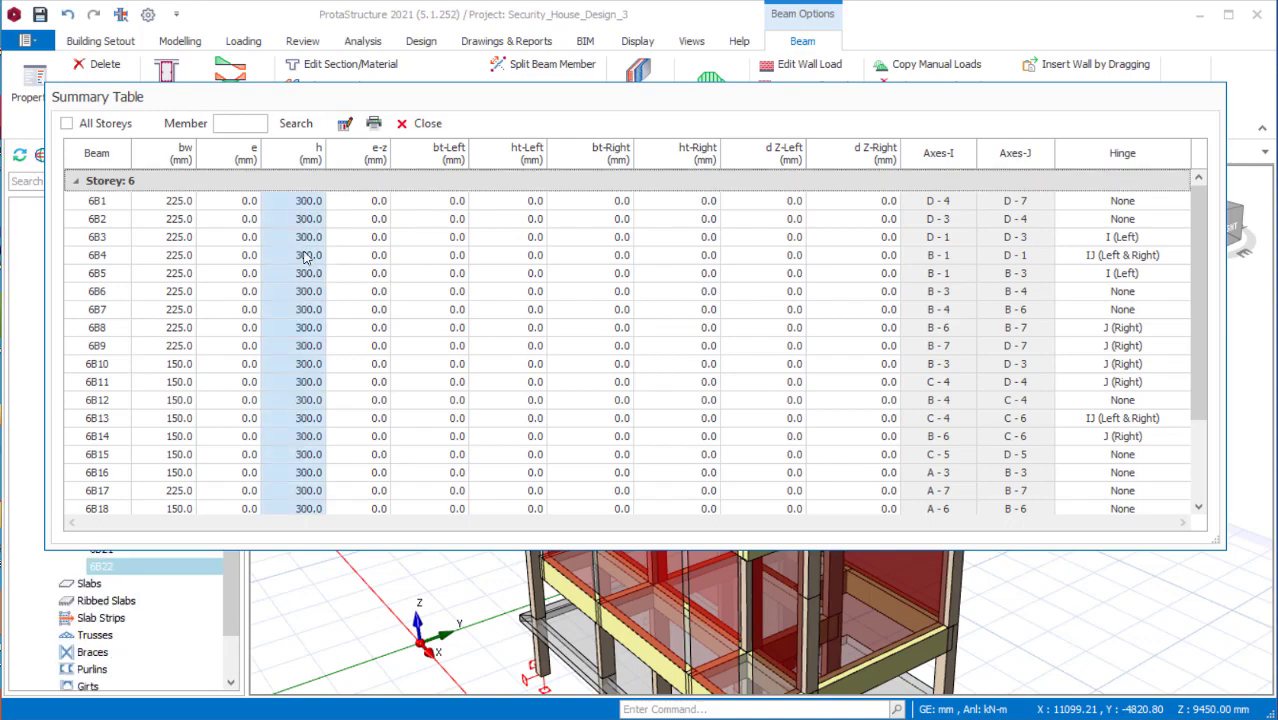
pyautogui.click(422, 123)
# Examine the storey 6 roof beams, the section data of storey 5 beam 5B17 and the whole frame in 3D from several sides.
pyautogui.scroll(3, 852, 368)
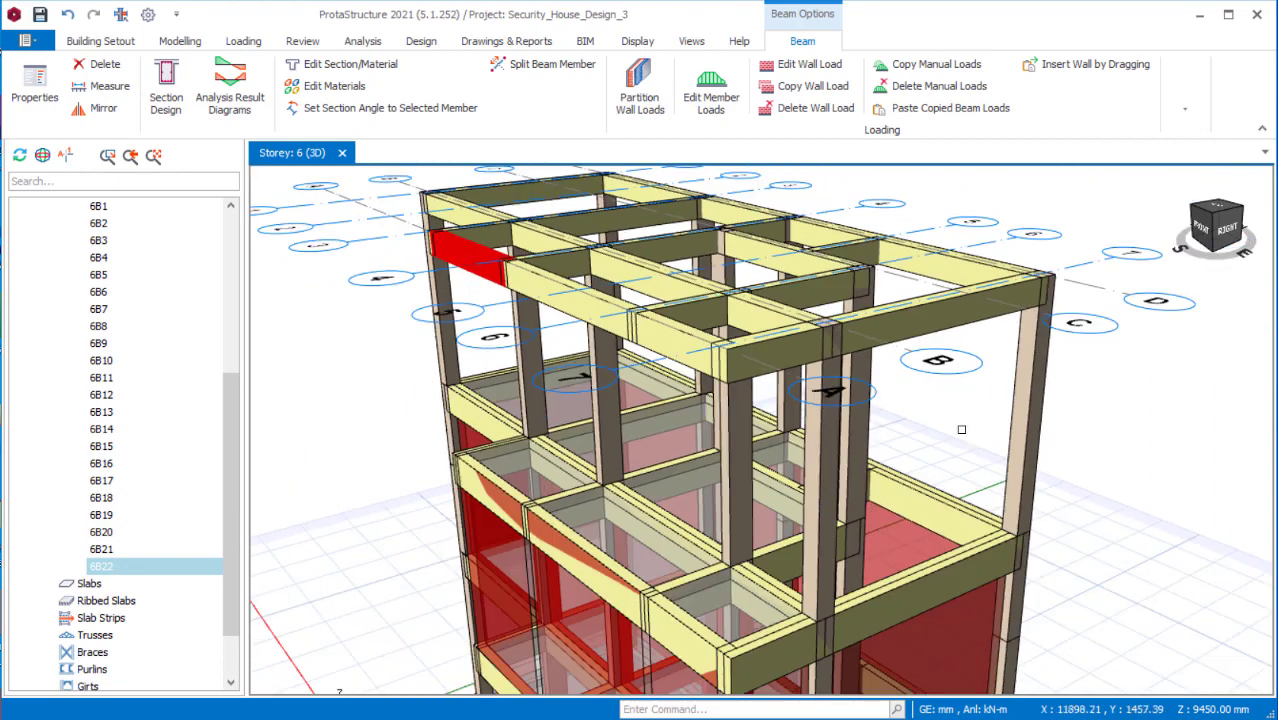
pyautogui.scroll(1, 945, 572)
pyautogui.scroll(-2, 711, 592)
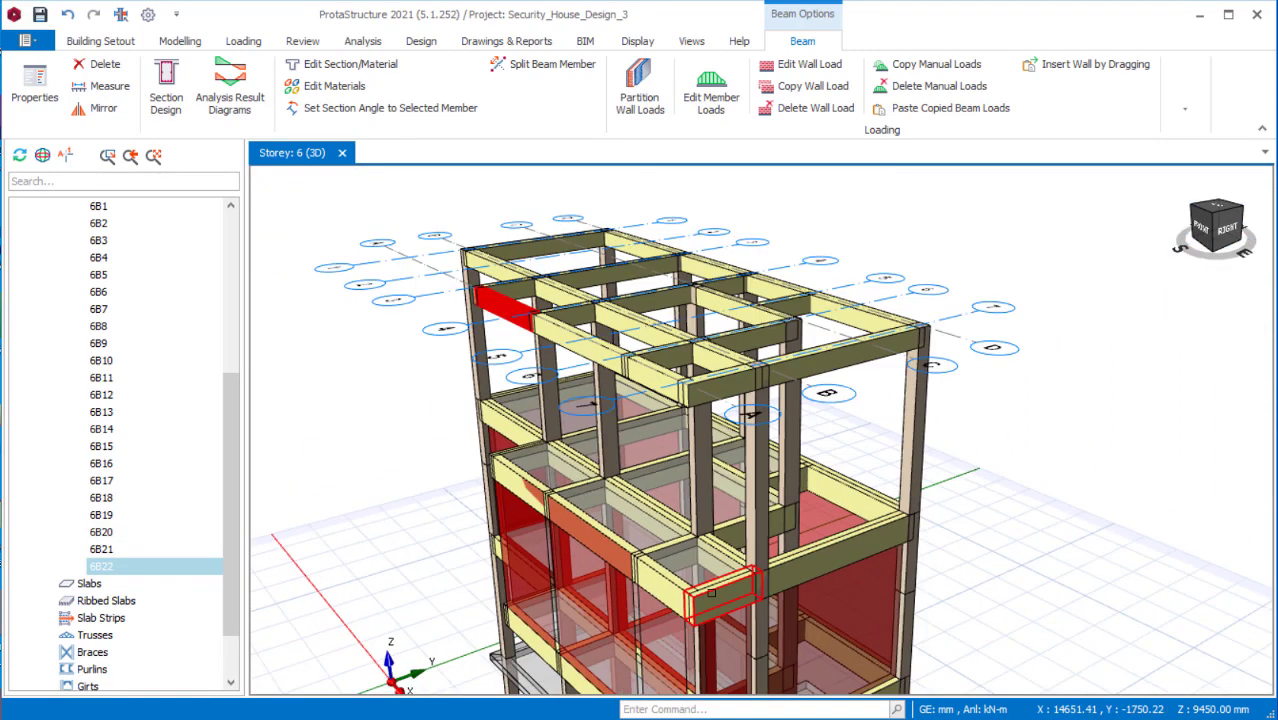
pyautogui.moveTo(711, 592)
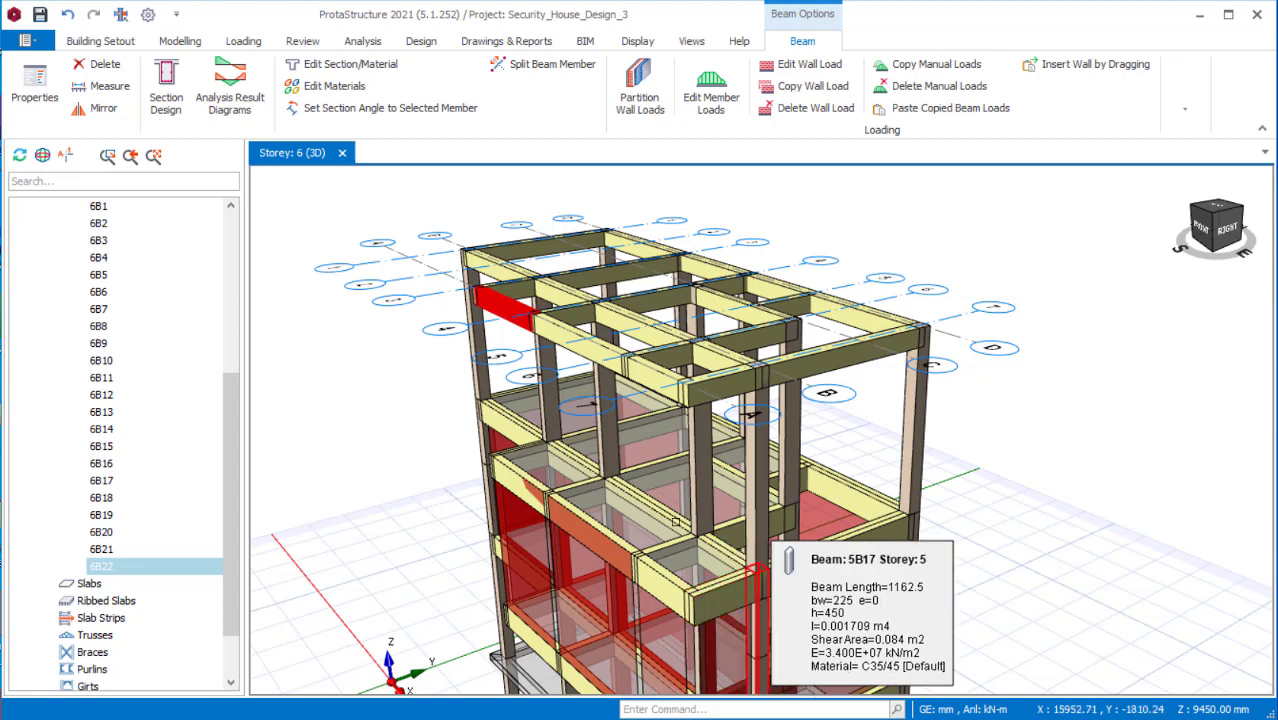
pyautogui.scroll(-2, 711, 592)
pyautogui.scroll(2, 729, 446)
pyautogui.scroll(-2, 729, 446)
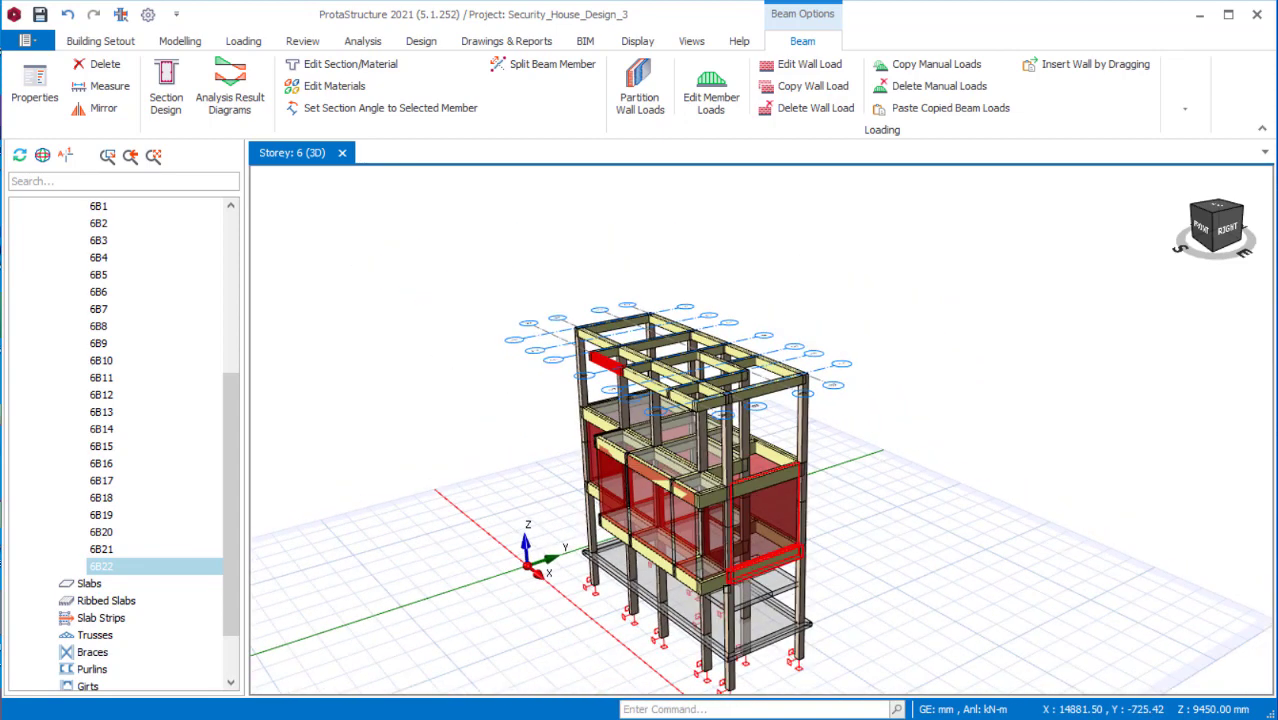
pyautogui.moveTo(727, 634)
pyautogui.mouseDown(button='middle')
pyautogui.moveTo(710, 630)
pyautogui.moveTo(727, 634)
pyautogui.moveTo(727, 610)
pyautogui.mouseUp(button='middle')
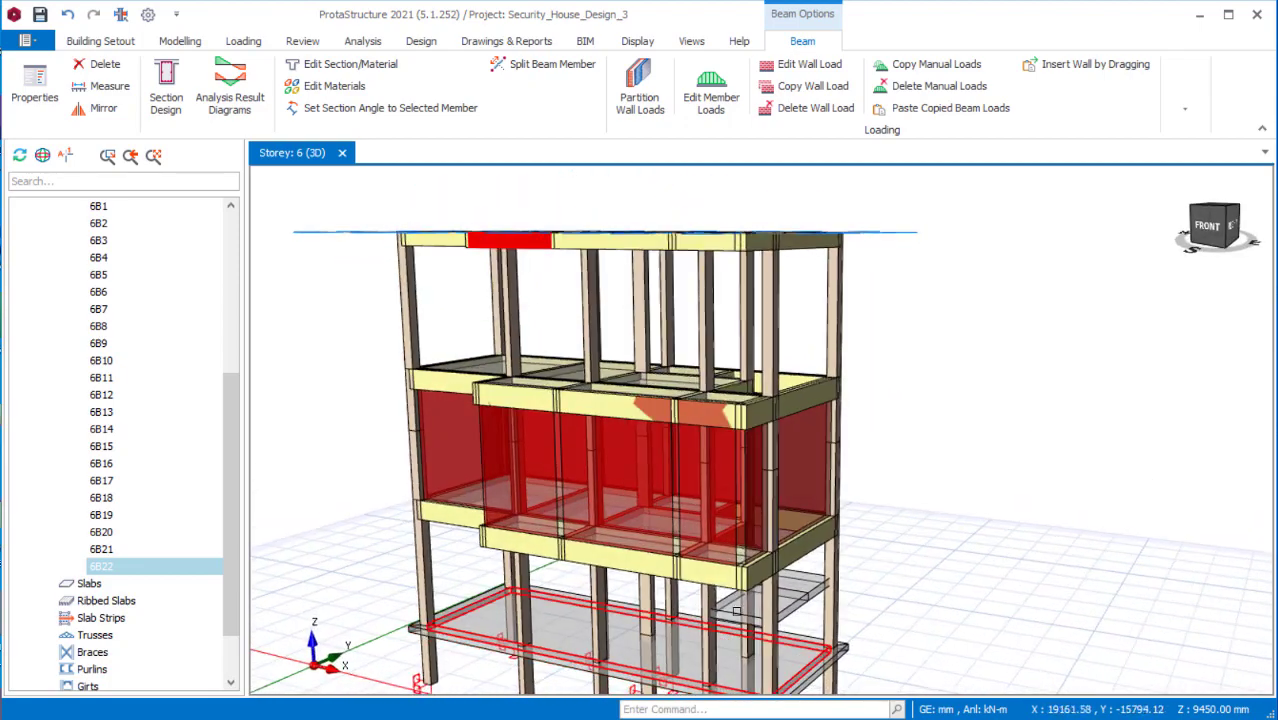
pyautogui.scroll(2, 727, 610)
pyautogui.scroll(-2, 727, 610)
pyautogui.scroll(3, 718, 520)
pyautogui.scroll(-2, 702, 478)
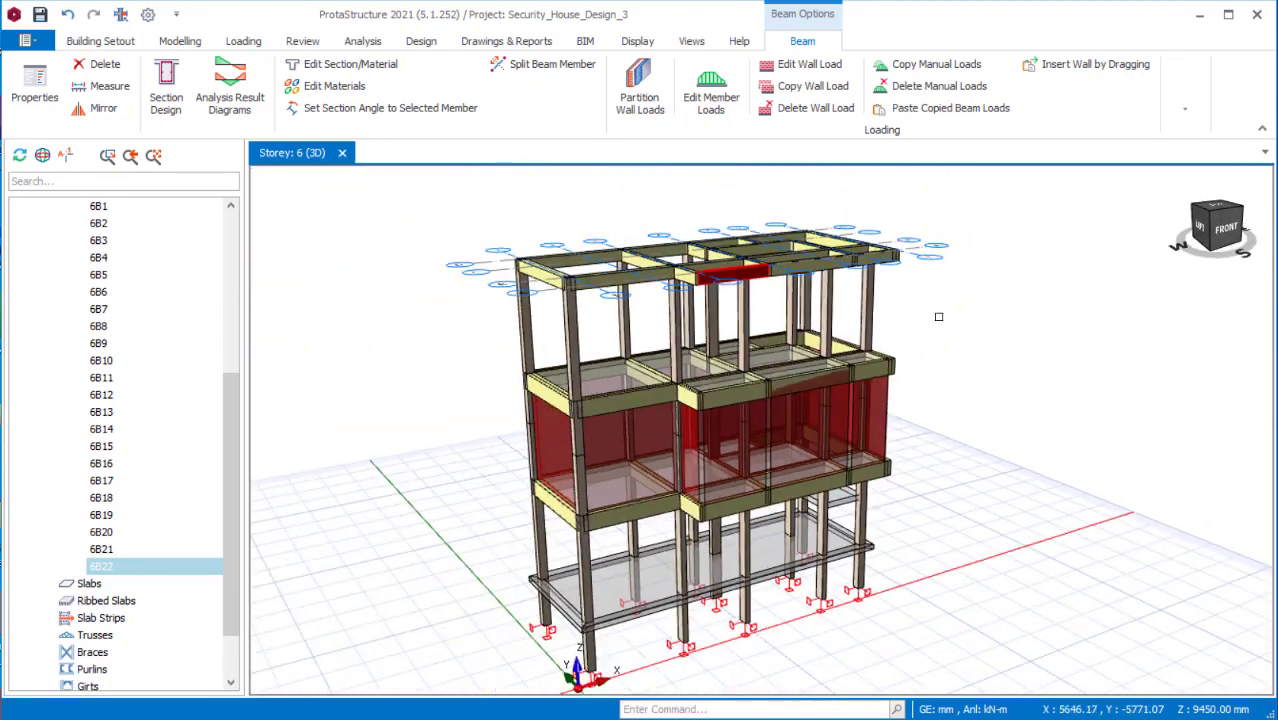
pyautogui.scroll(4, 738, 334)
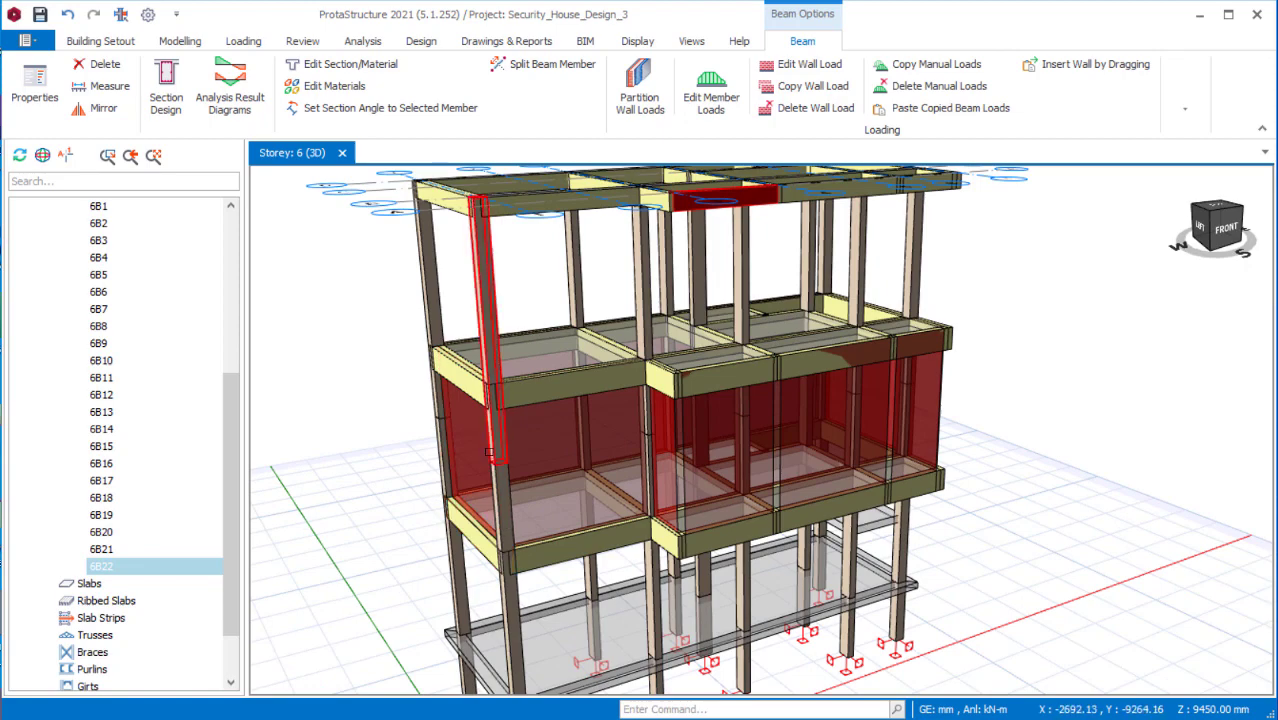
pyautogui.scroll(2, 515, 500)
pyautogui.scroll(-1, 719, 293)
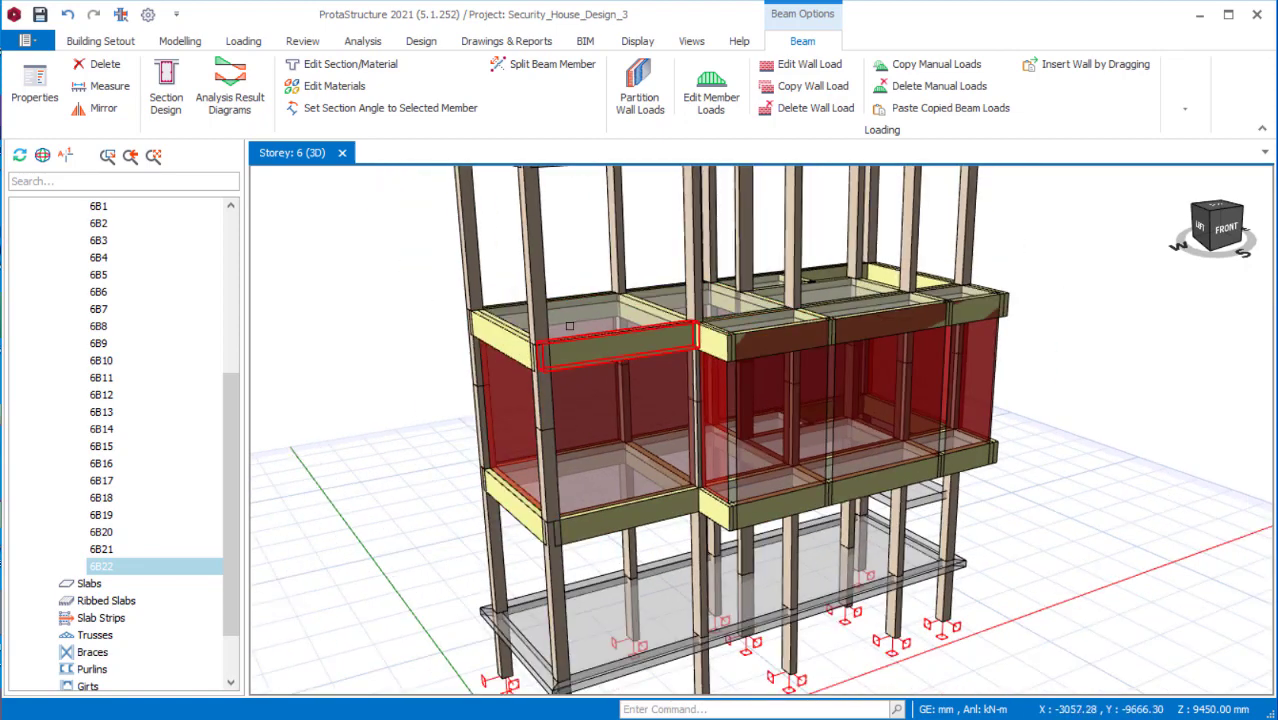